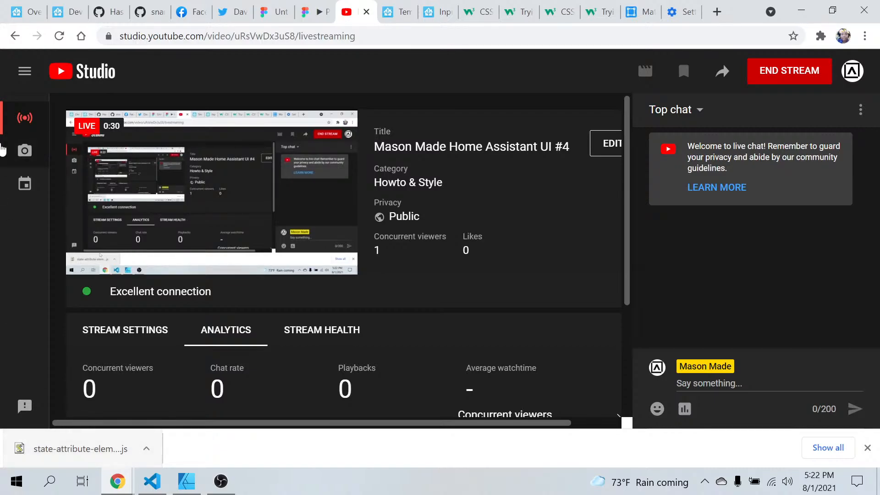
# - Dismiss the downloads bar on the Home Assistant dashboard, and switch to Visual Studio Code to view var.yaml
pyautogui.click(25, 6)
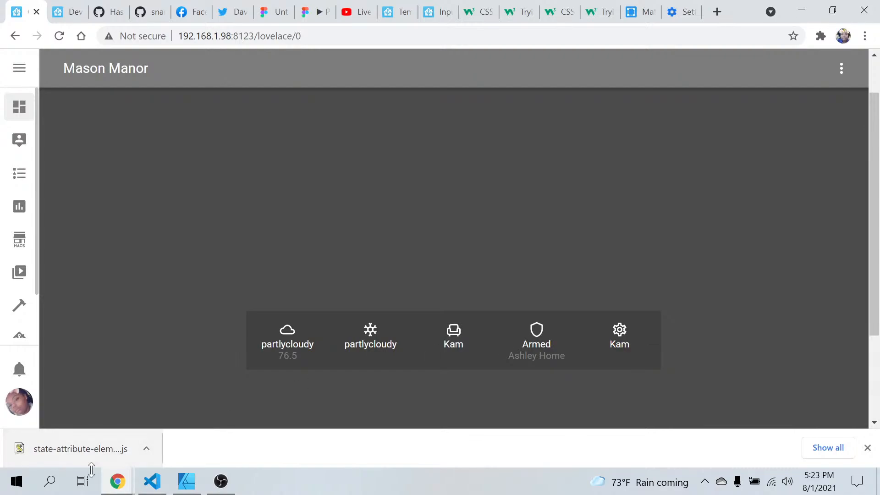
pyautogui.click(867, 448)
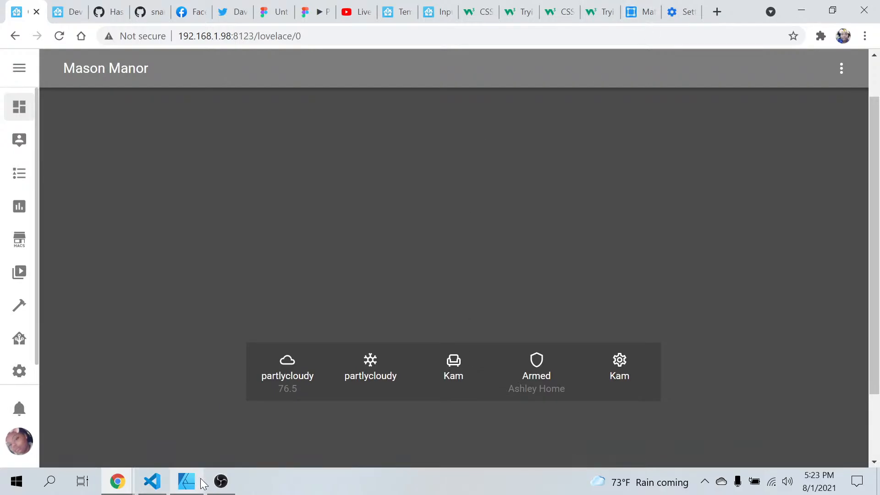
pyautogui.click(165, 481)
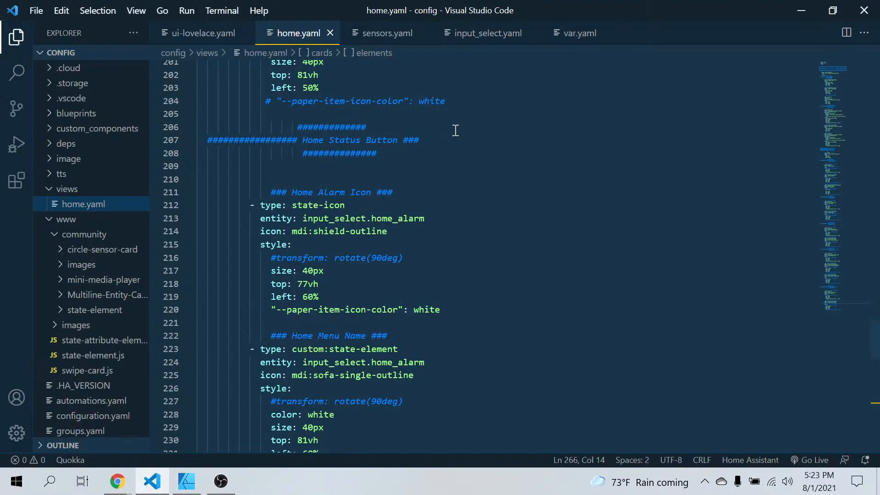
pyautogui.click(577, 34)
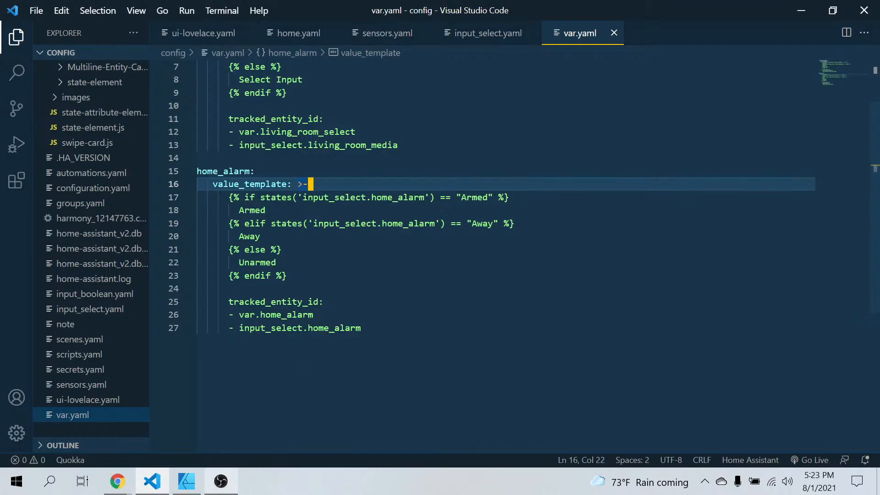
# - Switch to Home Assistant in Chrome and open the details of the Variables+History integration in HACS
pyautogui.click(129, 479)
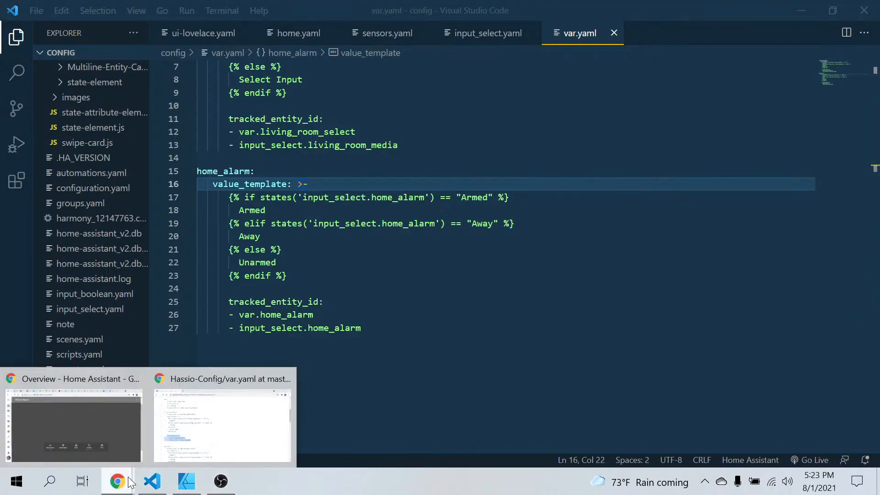
pyautogui.click(84, 422)
pyautogui.click(19, 245)
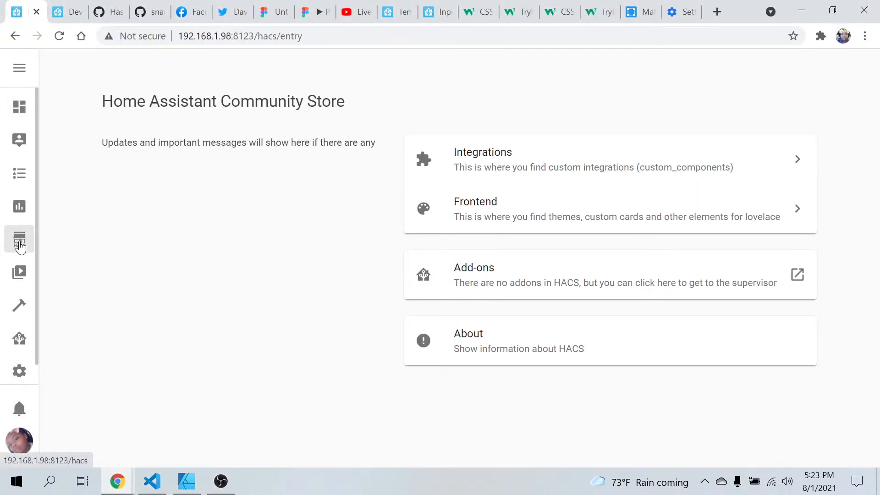
pyautogui.click(519, 157)
pyautogui.scroll(-5, 449, 330)
pyautogui.scroll(-15, 449, 330)
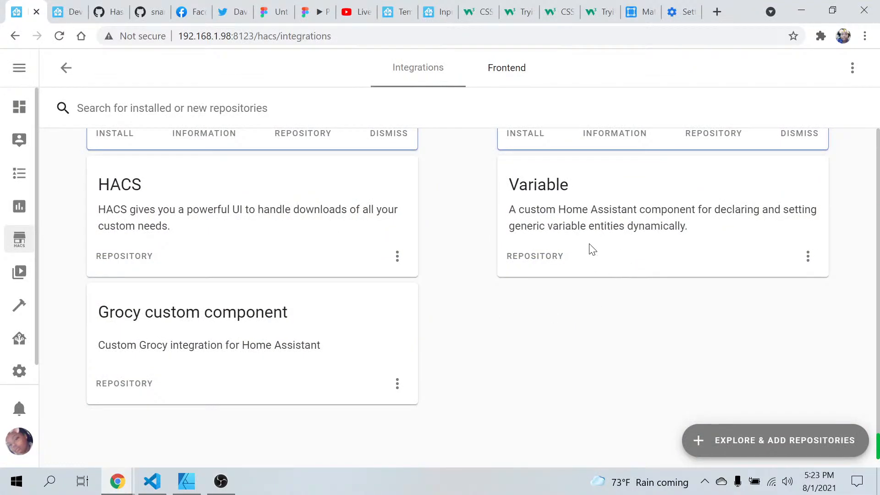
pyautogui.scroll(10, 402, 280)
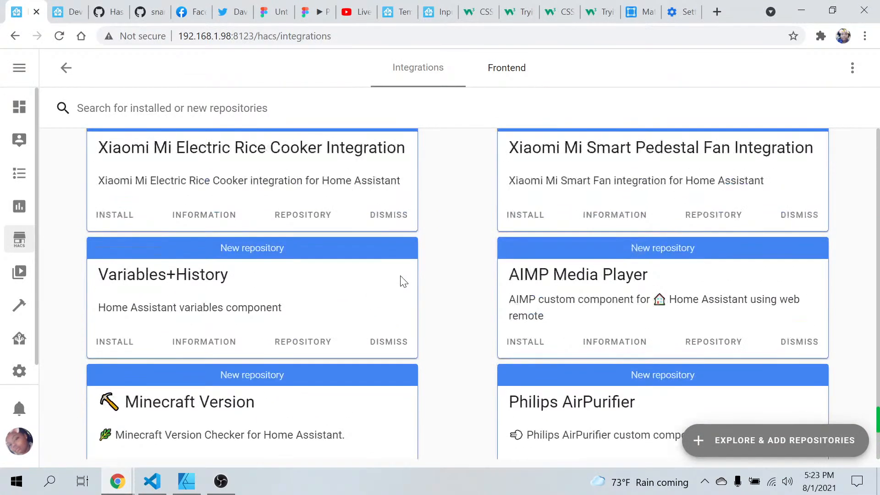
pyautogui.scroll(-2, 402, 281)
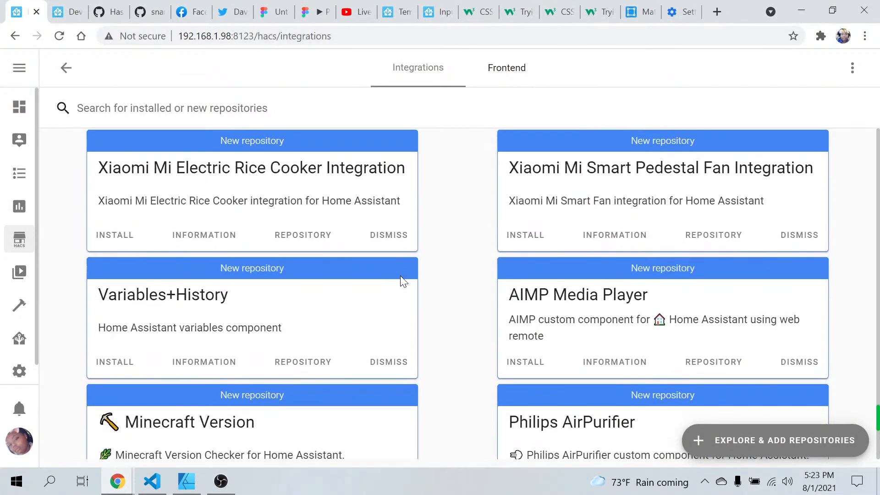
pyautogui.click(174, 306)
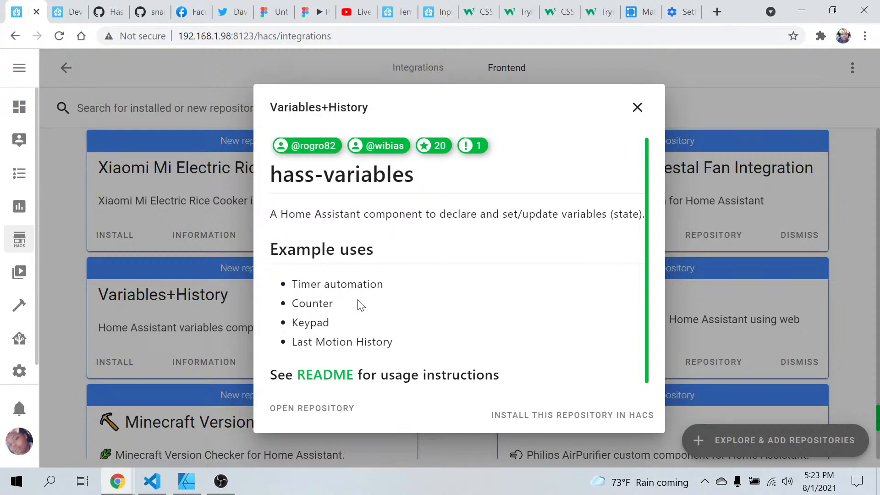
# - Read the README examples in the hass-variables GitHub repository, and close the repository page and the Variables+History details
pyautogui.click(318, 408)
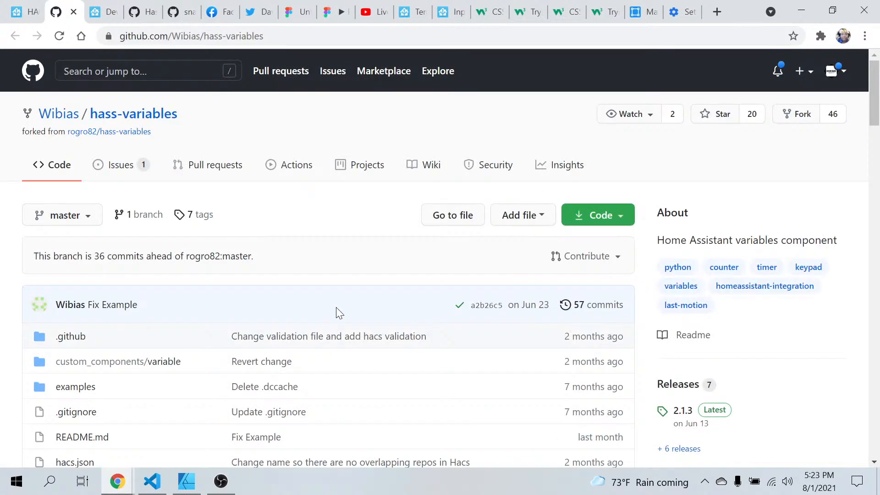
pyautogui.scroll(-20, 336, 312)
pyautogui.scroll(-7, 338, 313)
pyautogui.scroll(6, 337, 311)
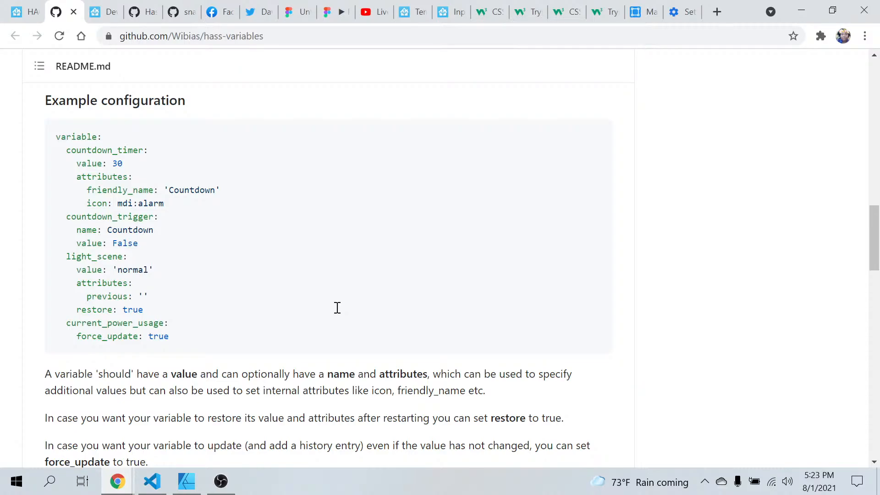
pyautogui.scroll(-15, 337, 307)
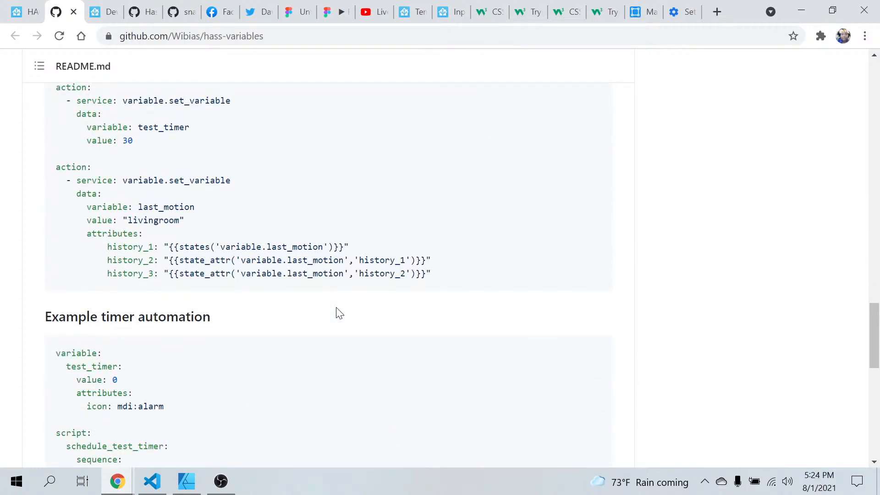
pyautogui.scroll(20, 320, 284)
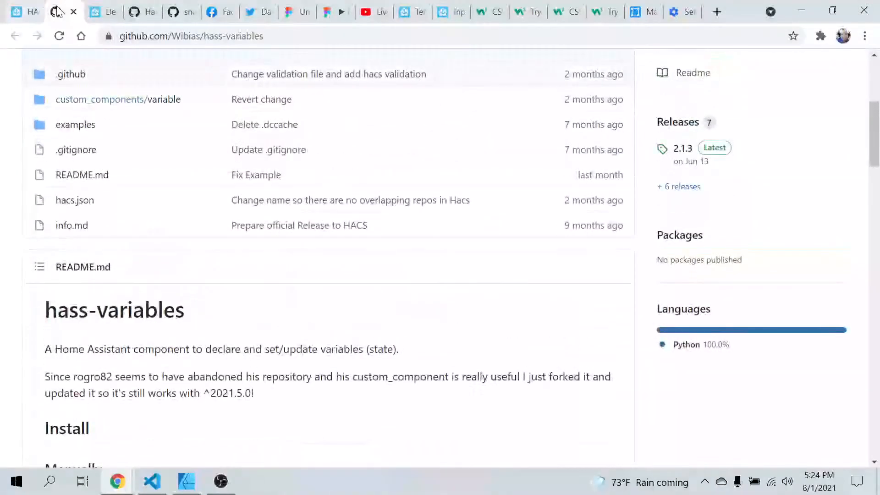
pyautogui.click(72, 12)
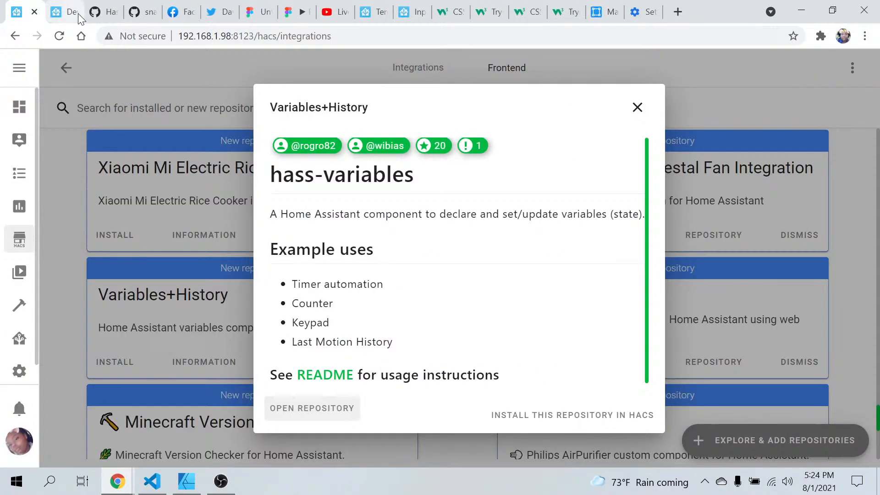
pyautogui.click(203, 211)
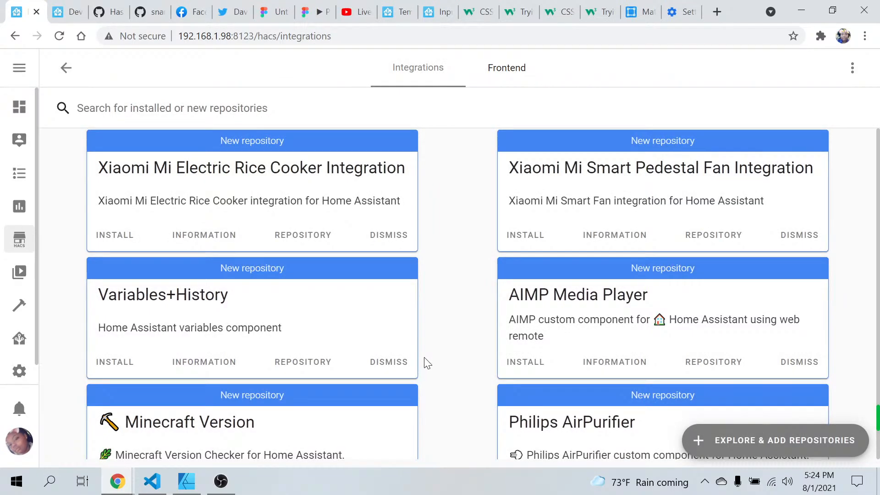
# - Look through the new repositories among the HACS integrations, back to the start of the list
pyautogui.scroll(3, 425, 361)
pyautogui.scroll(10, 426, 362)
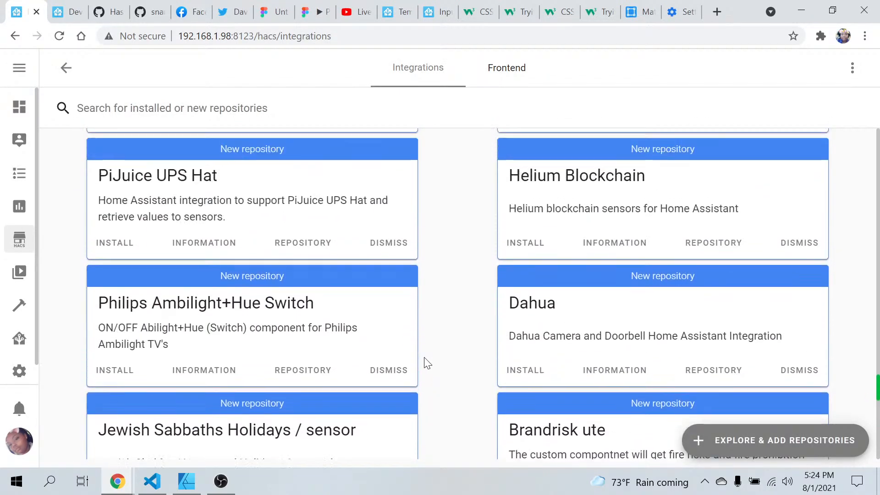
pyautogui.scroll(10, 426, 362)
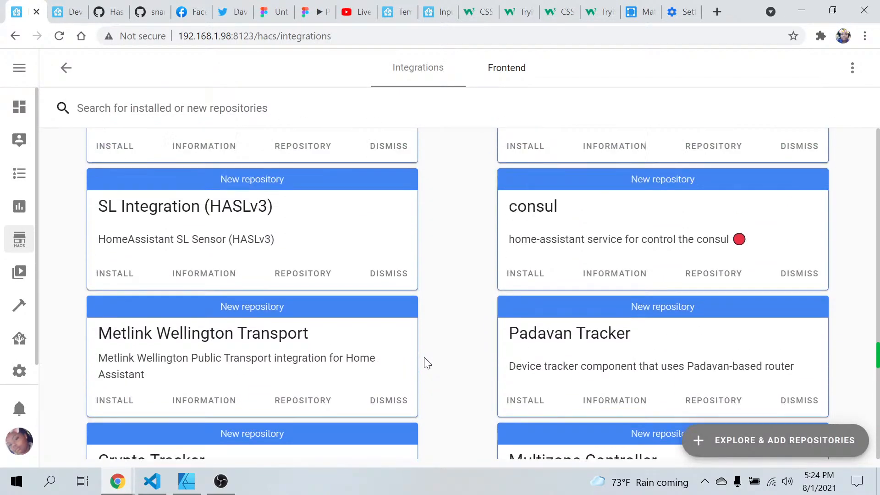
pyautogui.scroll(7, 427, 363)
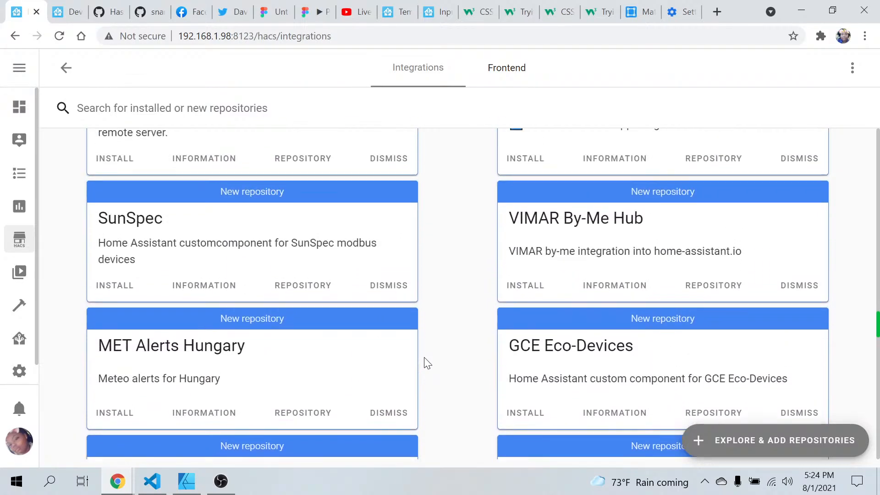
pyautogui.scroll(10, 425, 362)
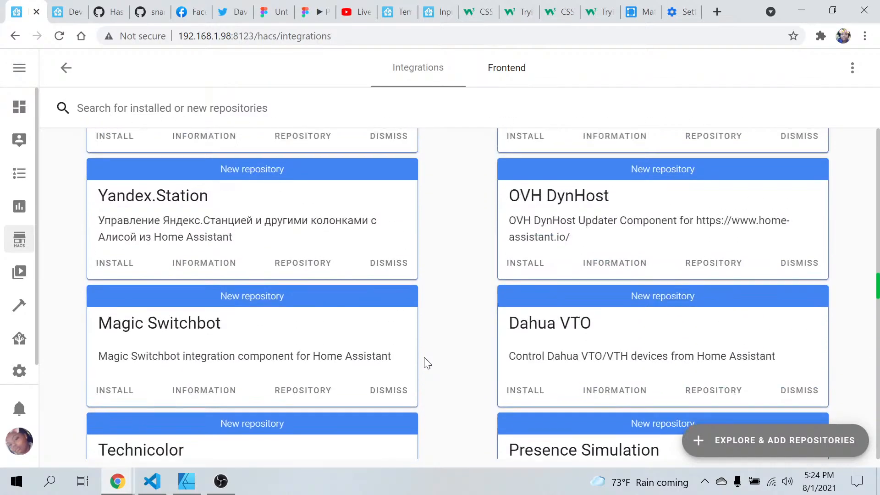
pyautogui.scroll(11, 427, 363)
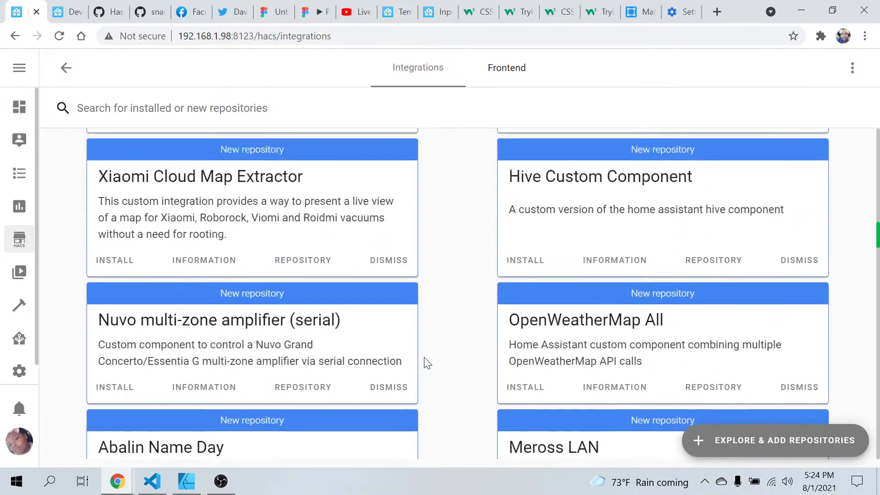
pyautogui.scroll(9, 427, 363)
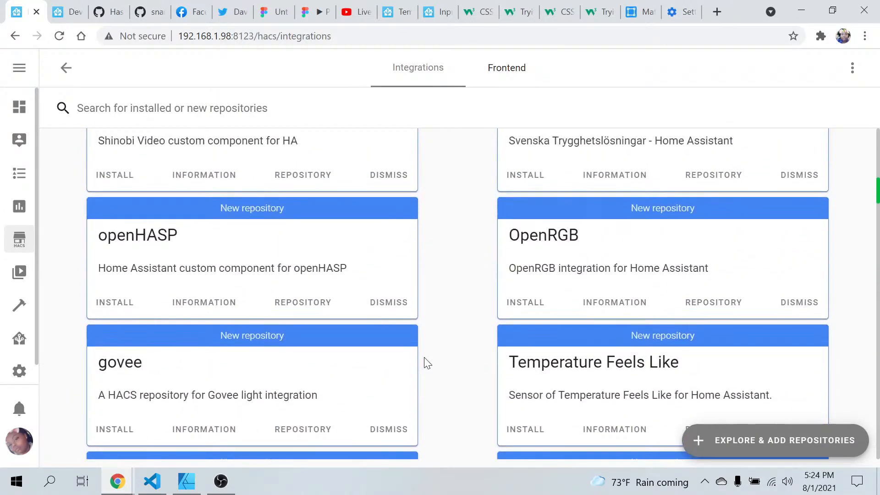
pyautogui.scroll(-2, 427, 362)
pyautogui.scroll(-2, 427, 363)
pyautogui.scroll(5, 427, 363)
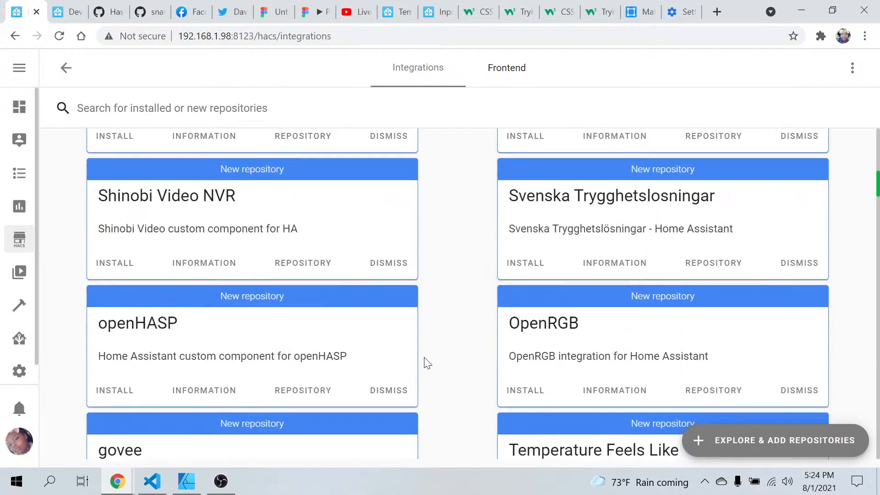
pyautogui.scroll(6, 426, 362)
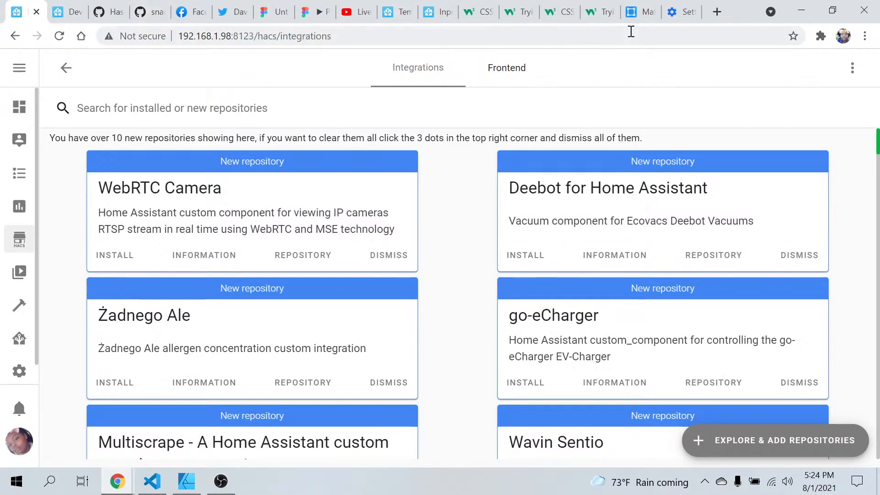
# - Close the browser's privacy settings page and show the homemode section of var.yaml in the Hassio-Config GitHub repository
pyautogui.click(676, 20)
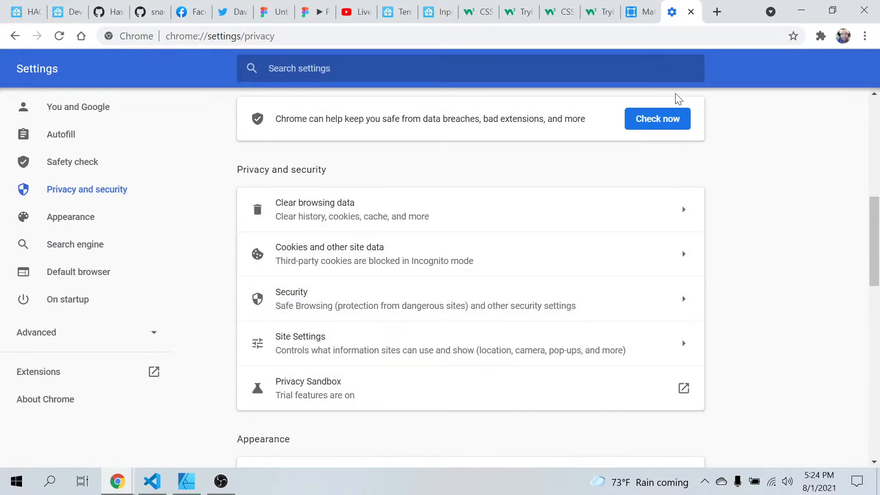
pyautogui.click(691, 11)
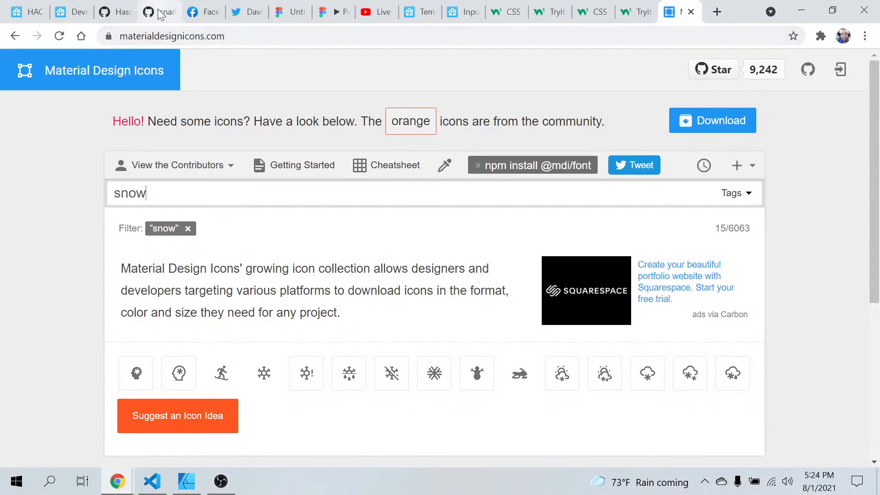
pyautogui.click(120, 12)
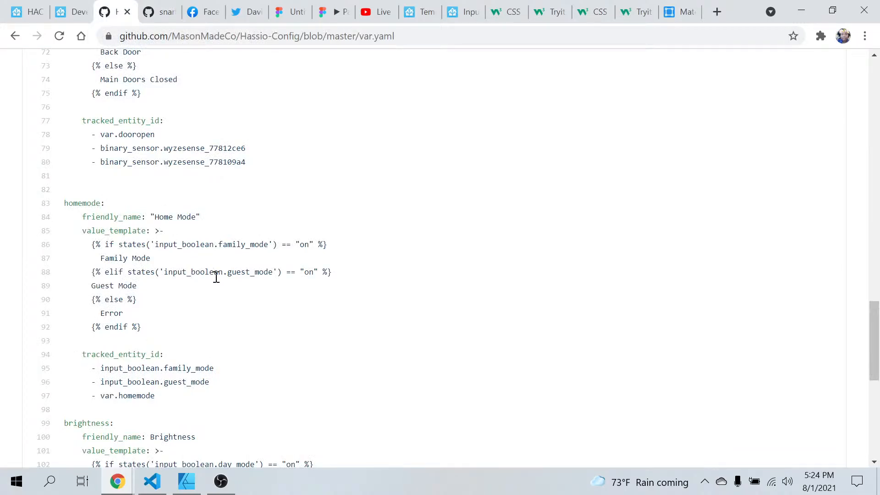
pyautogui.scroll(-2, 219, 270)
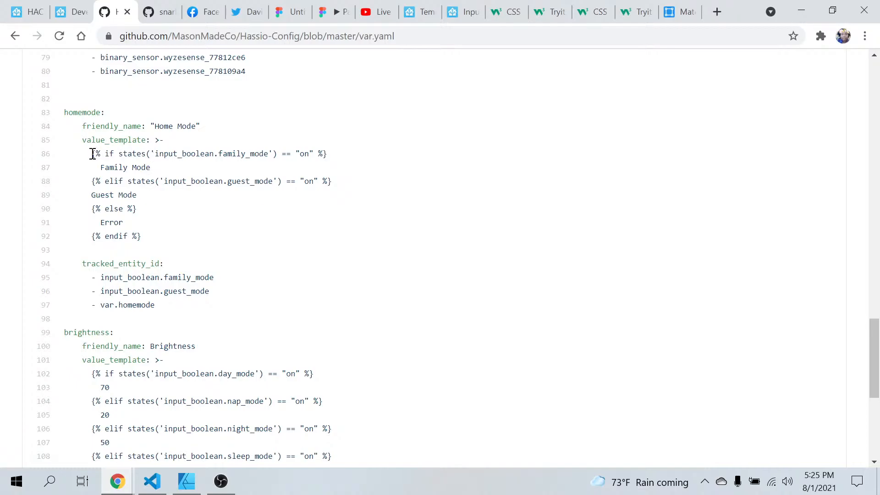
# - Copy the input_boolean.family_mode if-condition on line 86 of var.yaml
pyautogui.moveTo(92, 154); pyautogui.dragTo(334, 156)
pyautogui.hotkey('ctrl', 'c')
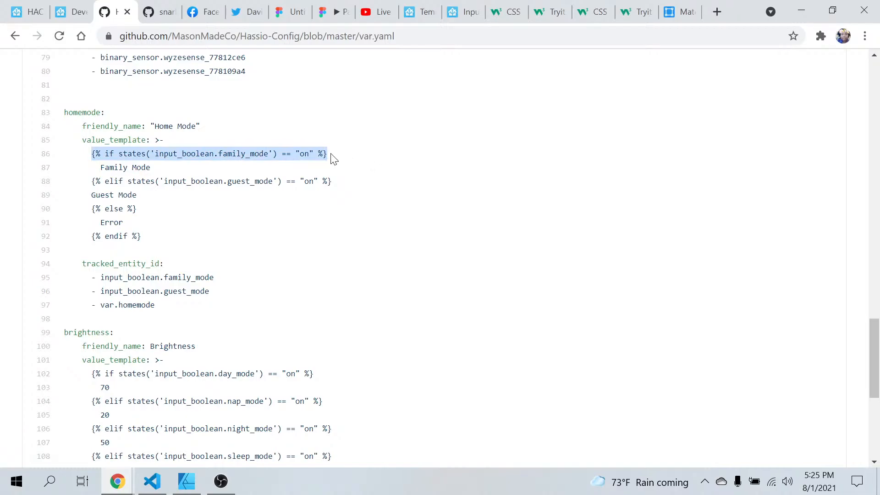
pyautogui.rightClick(298, 153)
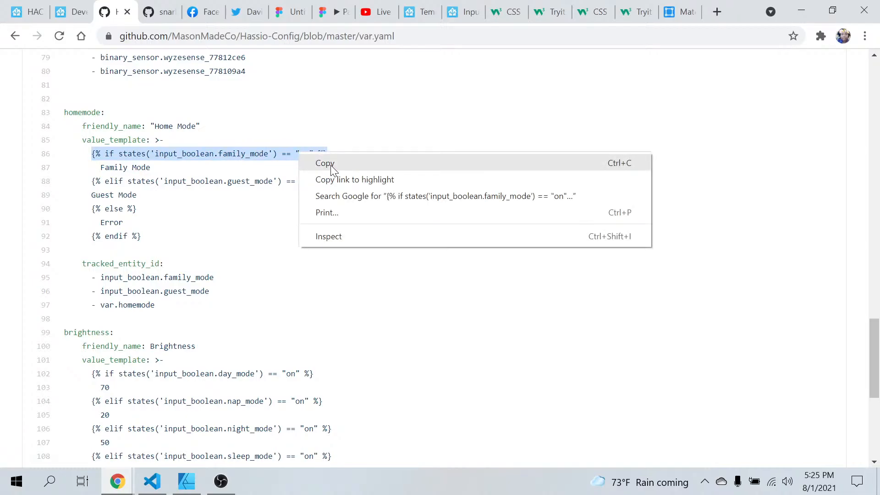
pyautogui.click(320, 164)
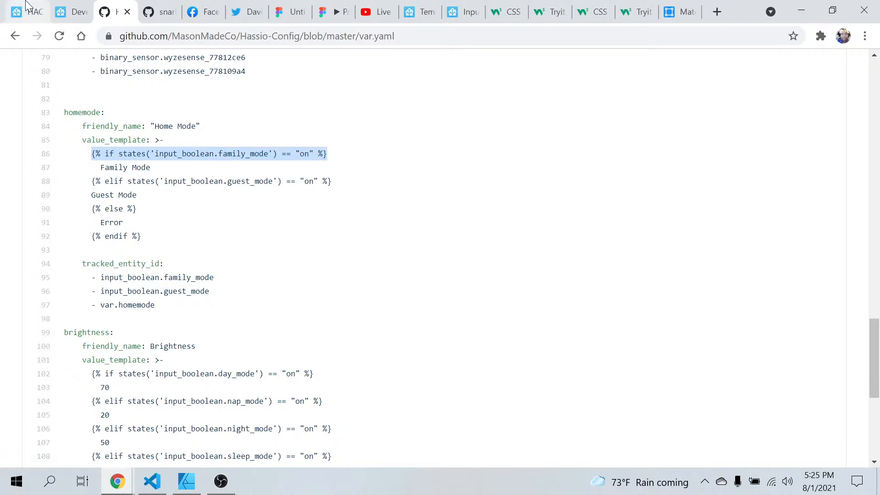
# - Replace the expression in Home Assistant's Developer Tools template editor with the copied family_mode condition
pyautogui.click(72, 11)
pyautogui.click(353, 102)
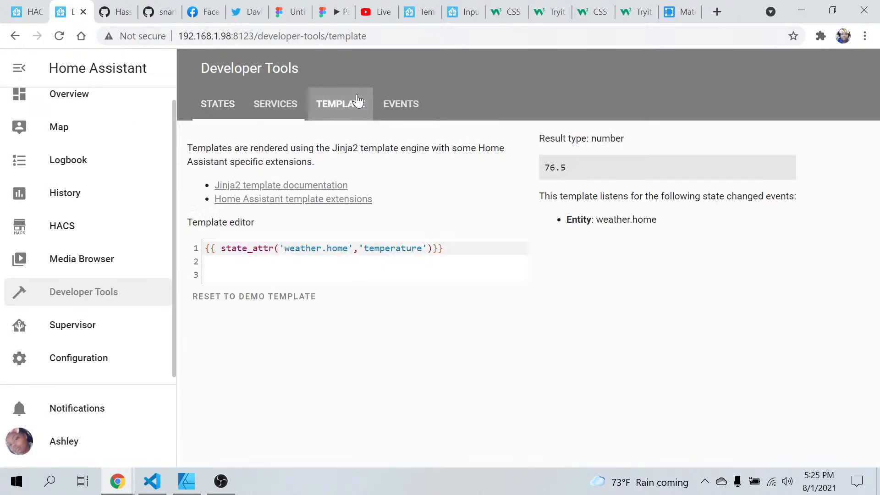
pyautogui.moveTo(457, 248); pyautogui.dragTo(208, 246)
pyautogui.press('BackSpace')
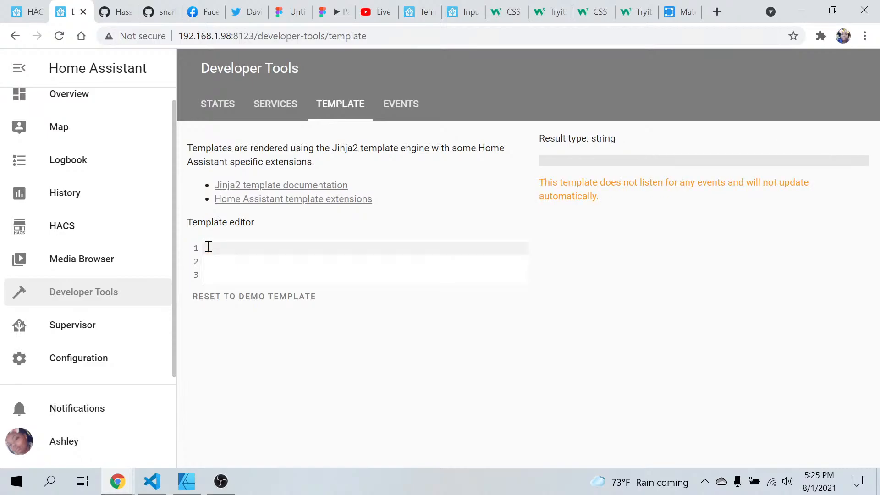
pyautogui.hotkey('ctrl', 'v')
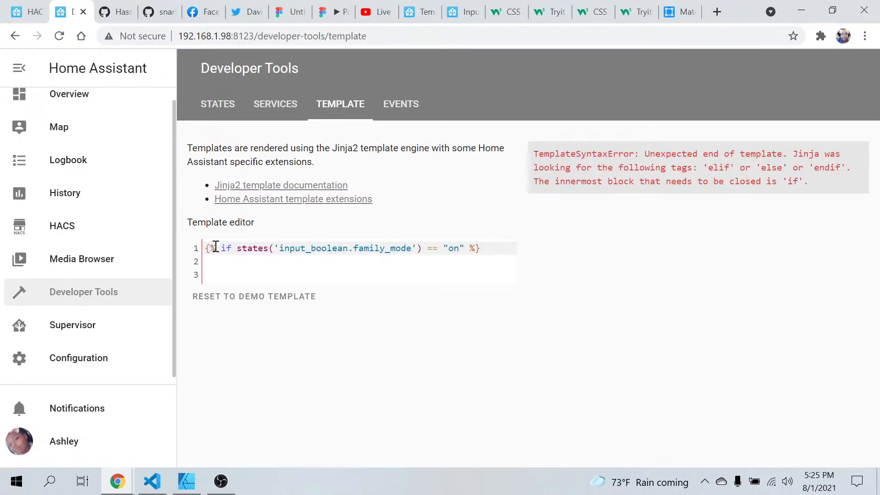
# - Convert the if-statement in the template editor into the print expression {{ states('input_boolean.family_mode') == "on" }}
pyautogui.click(215, 248)
pyautogui.press('BackSpace')
pyautogui.write('{')
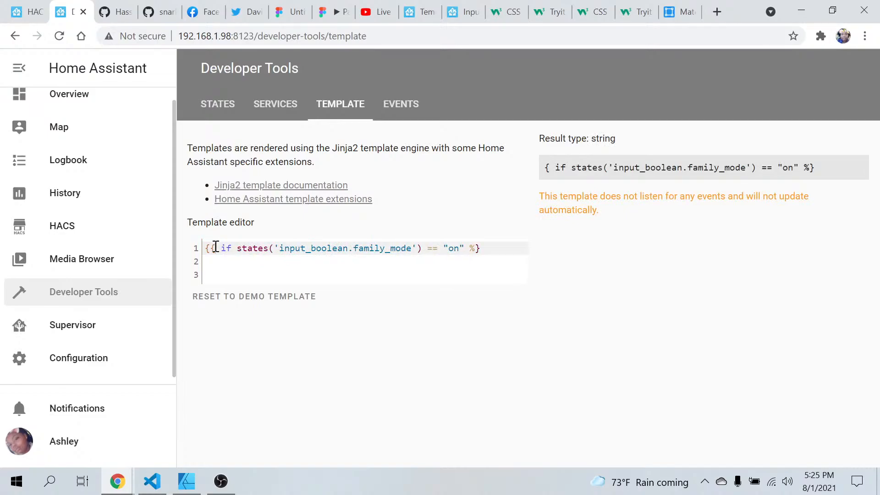
pyautogui.click(478, 247)
pyautogui.press('BackSpace')
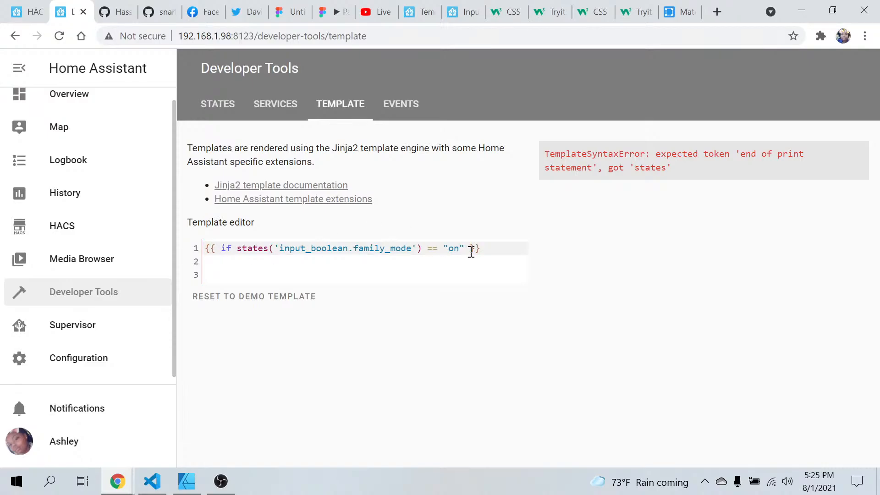
pyautogui.click(237, 249)
pyautogui.press('BackSpace')
pyautogui.press('BackSpace')
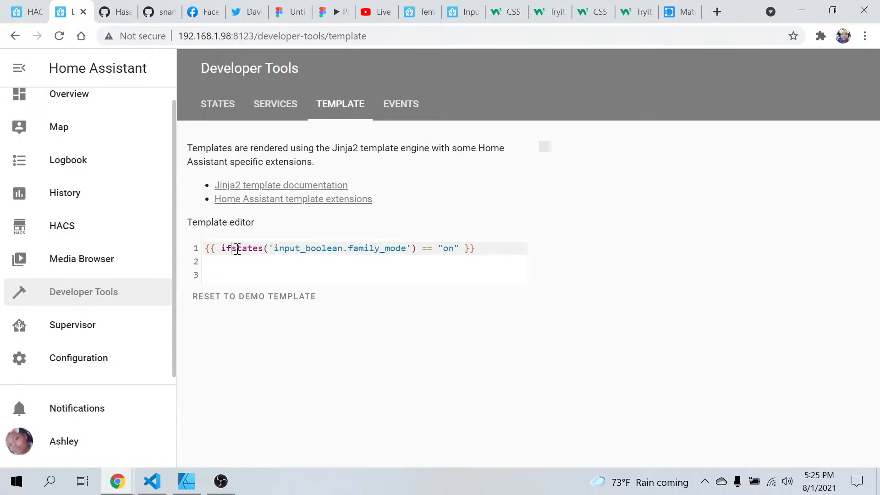
pyautogui.press('BackSpace')
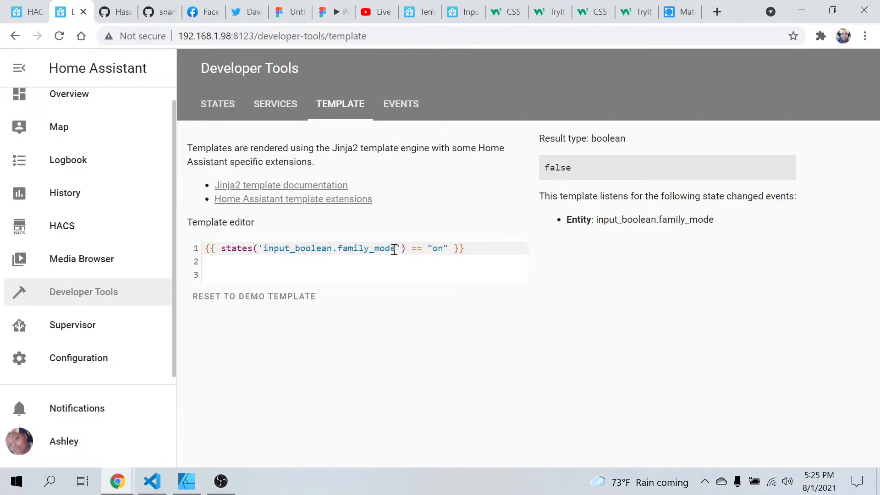
# - Replace family_mode in the template expression with an entity name made of the resident's first name followed by "home", and restore the closing quote
pyautogui.press('BackSpace')
pyautogui.press('BackSpace')
pyautogui.press('BackSpace')
pyautogui.press('BackSpace')
pyautogui.press('BackSpace')
pyautogui.press('BackSpace')
pyautogui.press('BackSpace')
pyautogui.press('BackSpace')
pyautogui.press('BackSpace')
pyautogui.press('BackSpace')
pyautogui.press('BackSpace')
pyautogui.press('BackSpace')
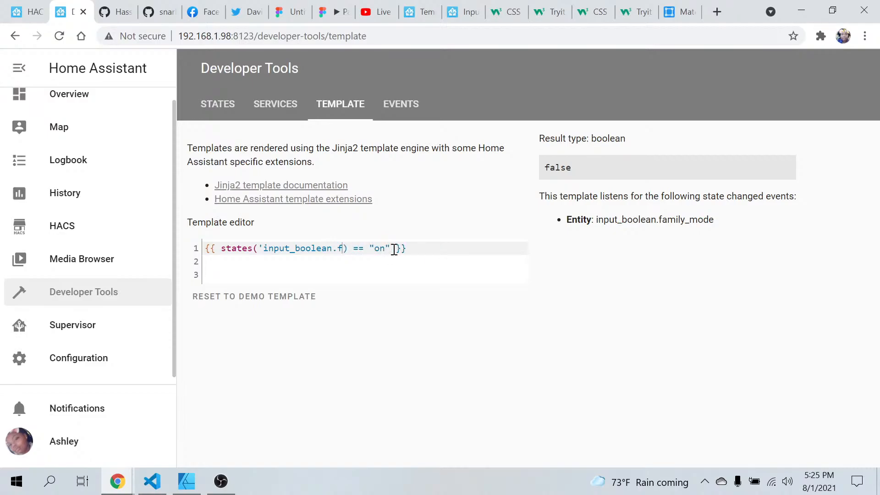
pyautogui.write('hom')
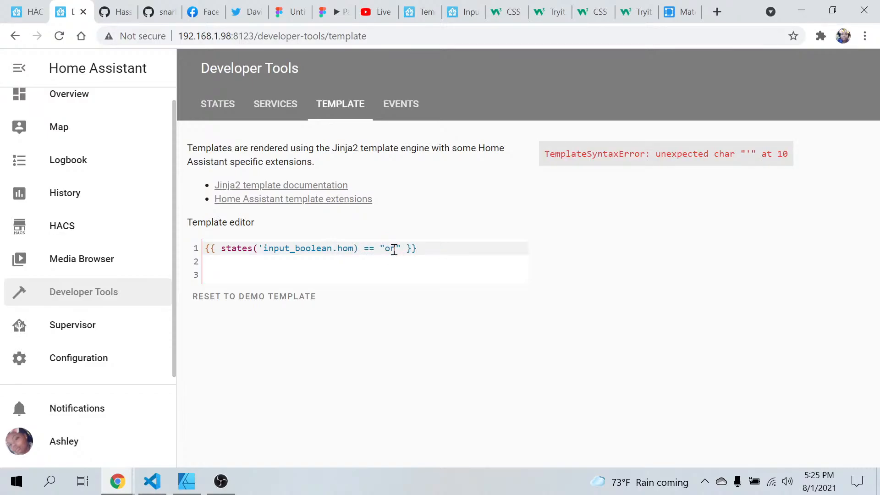
pyautogui.press('BackSpace')
pyautogui.press('BackSpace')
pyautogui.write('ashleyhome')
pyautogui.write("'")
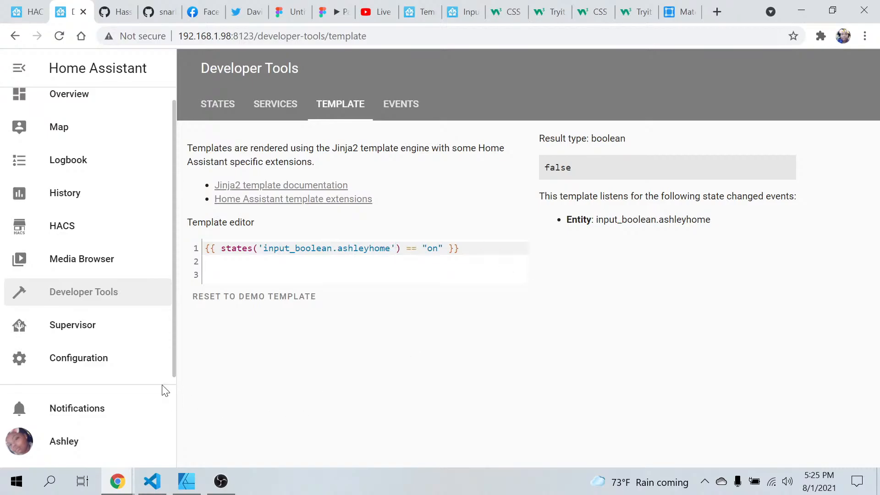
# - Switch to Visual Studio Code to check input_boolean.yaml, and return to the Home Assistant template editor in Chrome
pyautogui.click(153, 481)
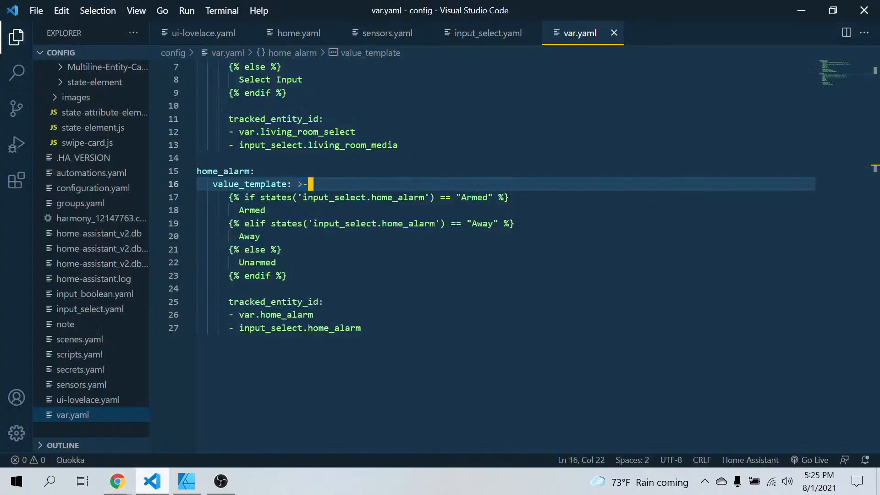
pyautogui.click(88, 298)
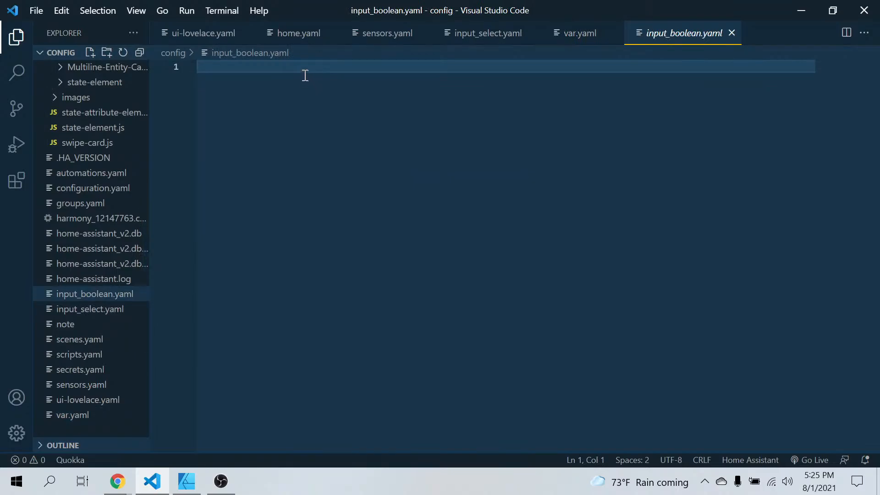
pyautogui.click(117, 481)
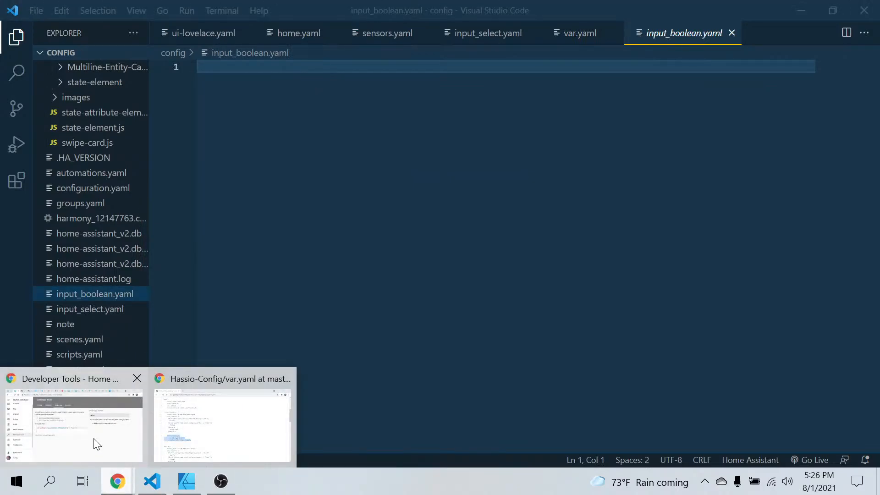
pyautogui.click(96, 443)
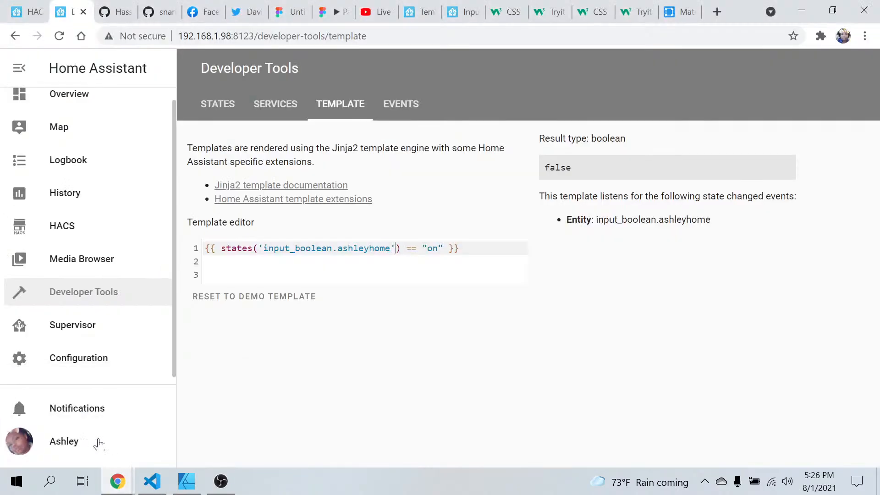
# - Open the Input Boolean integration page in the Home Assistant documentation and examine its configuration entry, configuration variables and automation example
pyautogui.click(465, 14)
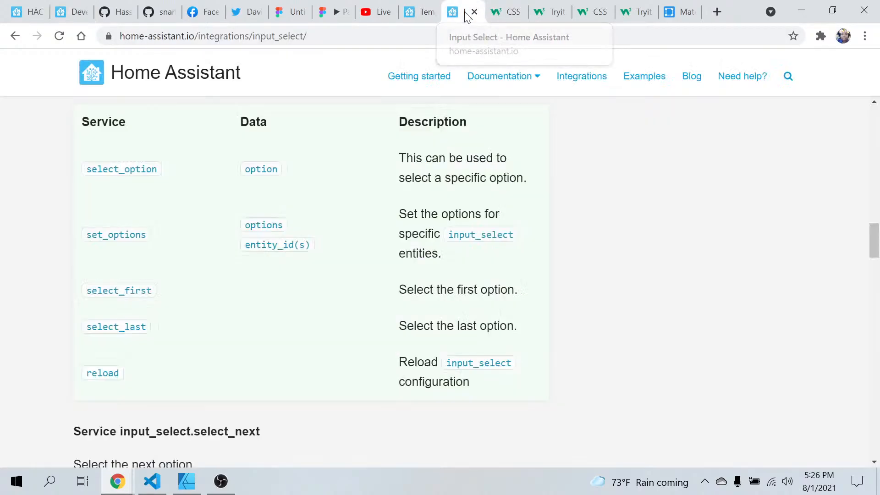
pyautogui.scroll(12, 142, 246)
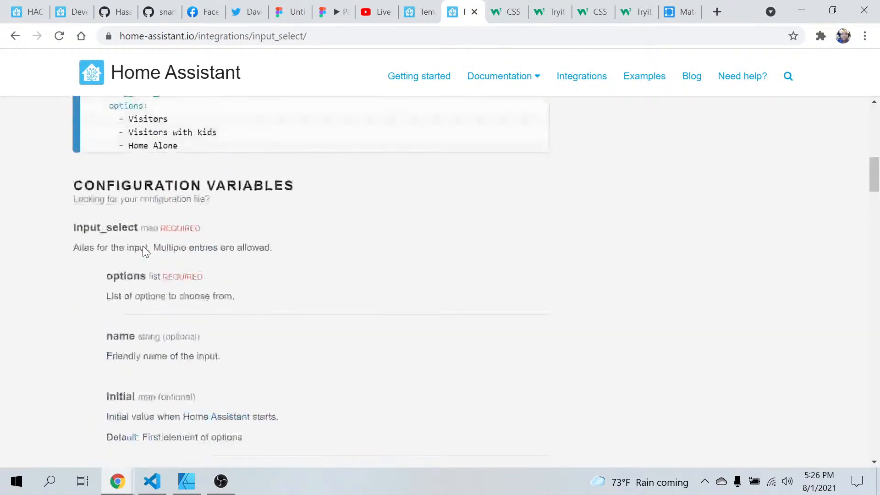
pyautogui.scroll(10, 142, 245)
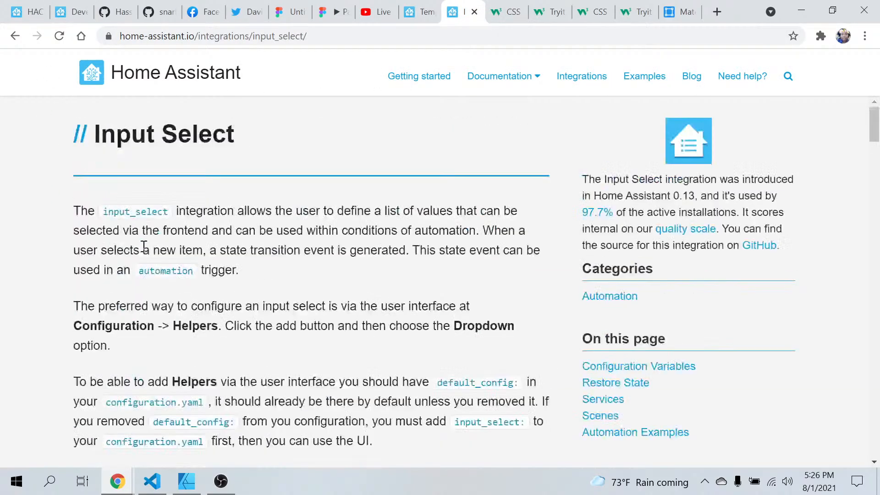
pyautogui.click(16, 36)
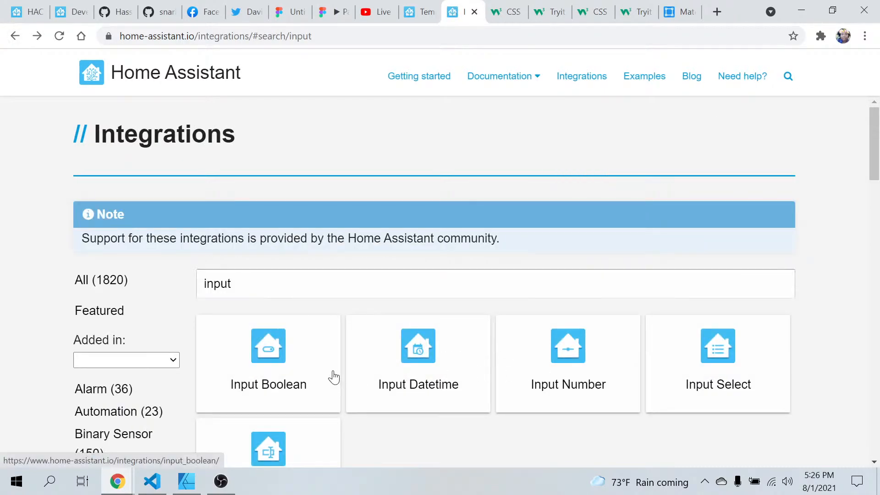
pyautogui.click(332, 373)
pyautogui.scroll(-9, 333, 377)
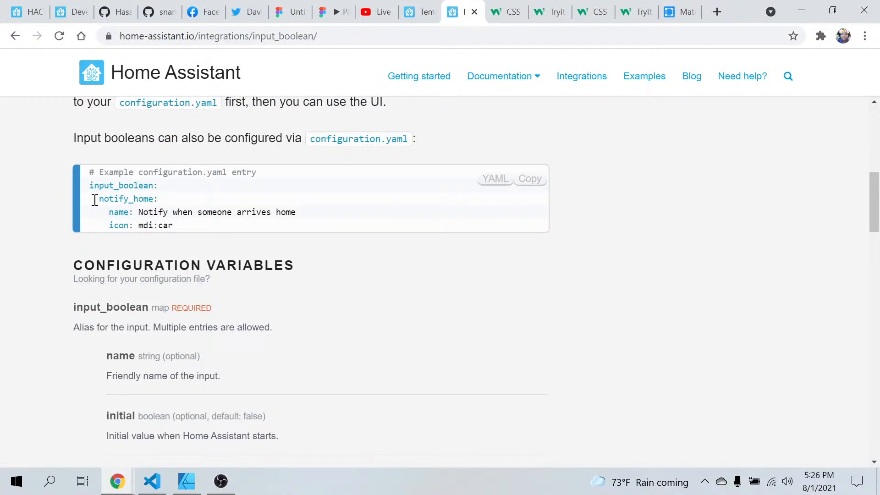
pyautogui.scroll(-1, 69, 235)
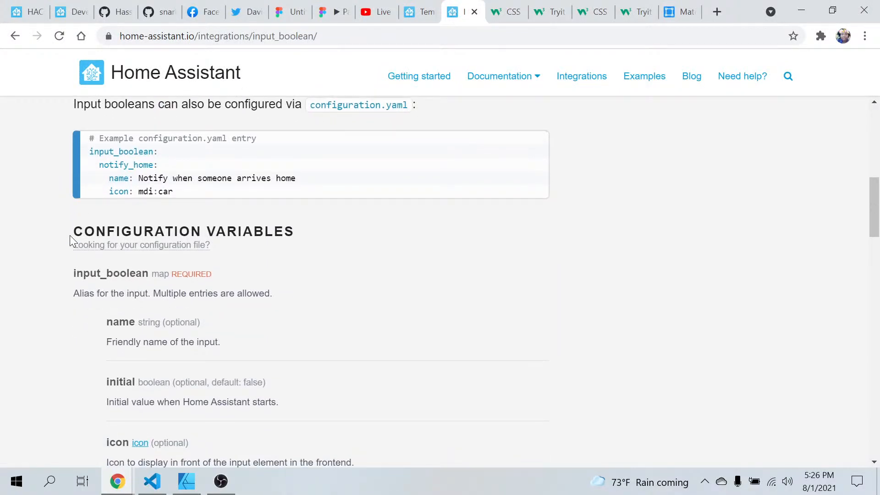
pyautogui.scroll(-8, 69, 235)
pyautogui.scroll(-10, 70, 235)
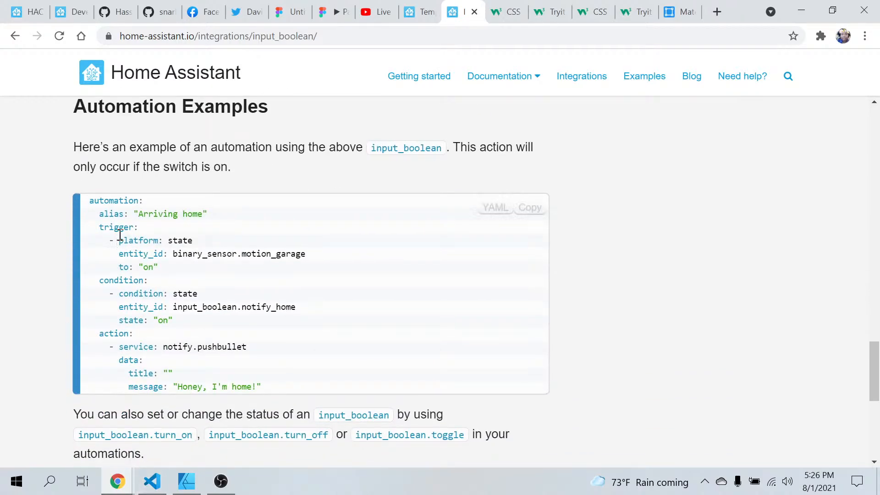
# - Open the Helpers list in the configuration of the local Home Assistant instance
pyautogui.click(26, 6)
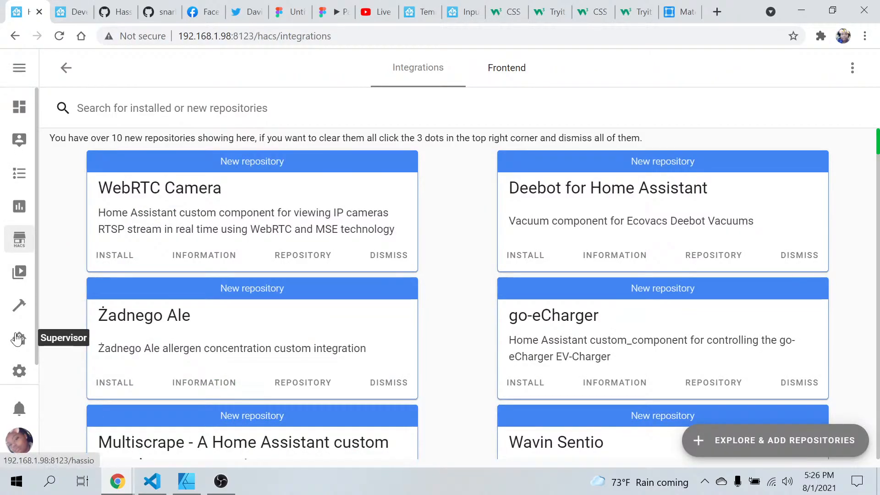
pyautogui.scroll(-1, 16, 339)
pyautogui.click(17, 357)
pyautogui.scroll(-5, 362, 351)
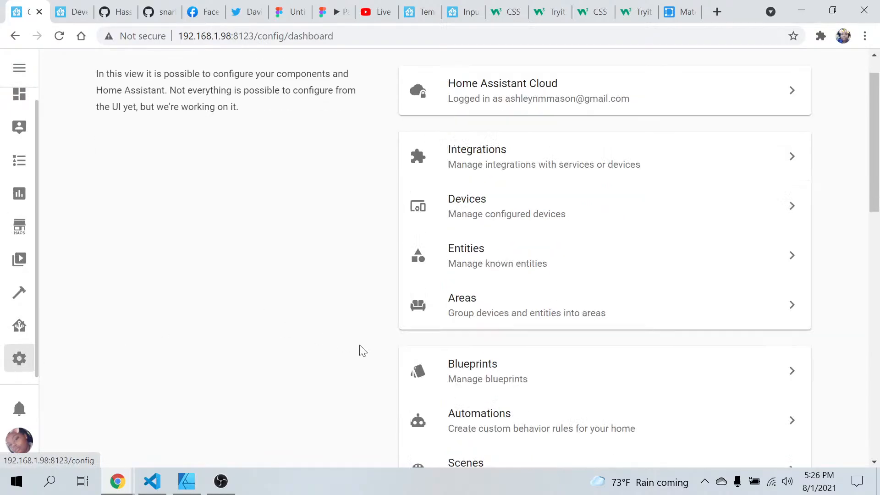
pyautogui.scroll(-4, 362, 351)
pyautogui.scroll(1, 360, 350)
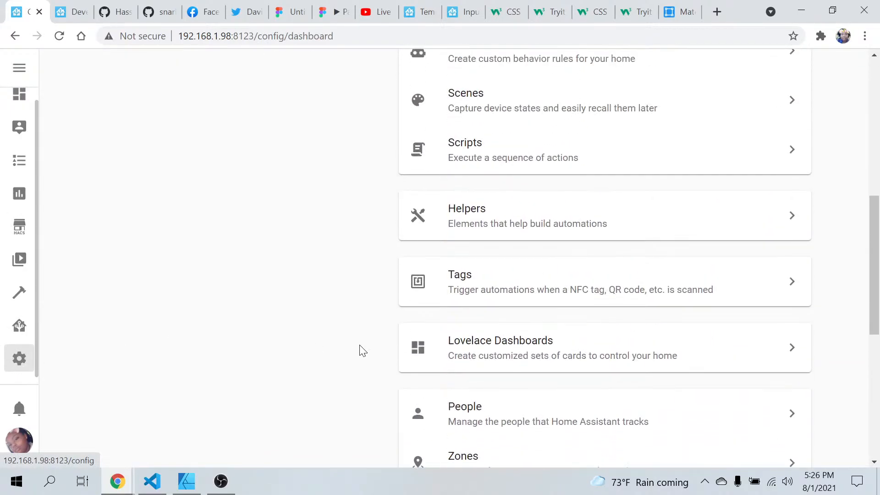
pyautogui.click(547, 231)
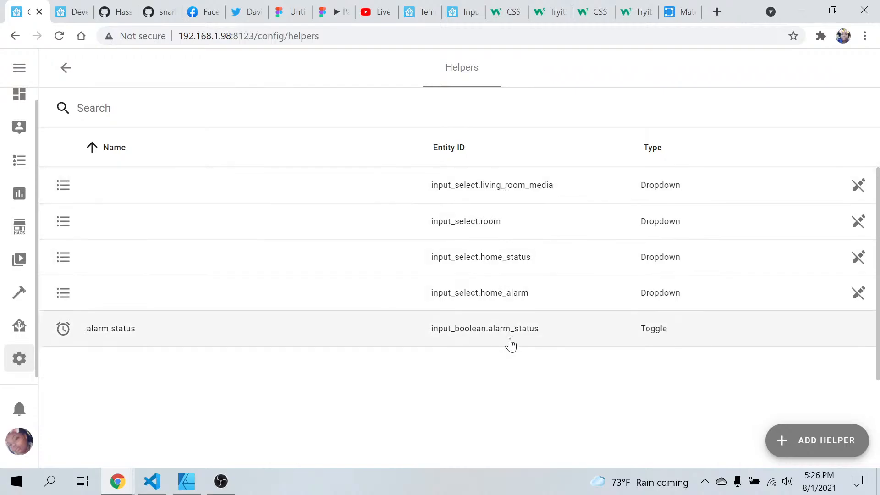
# - Create a Toggle helper named with the resident's first name followed by "home", leaving its icon blank
pyautogui.click(828, 441)
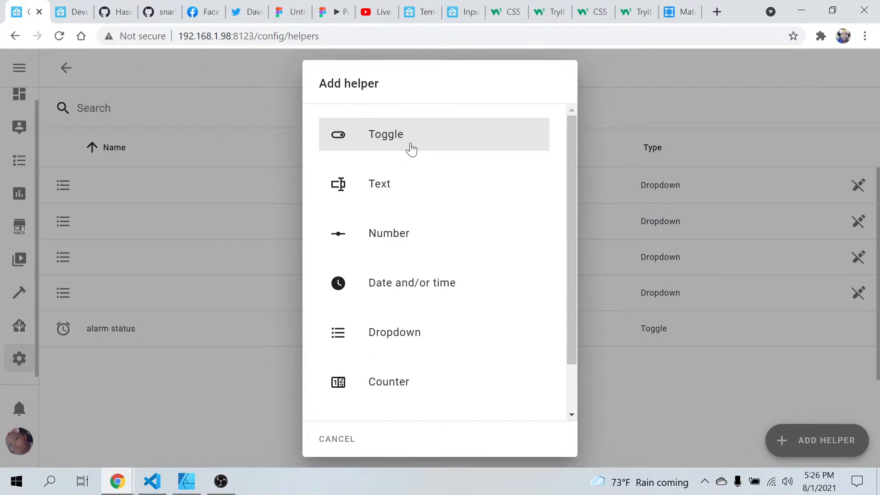
pyautogui.scroll(-2, 433, 272)
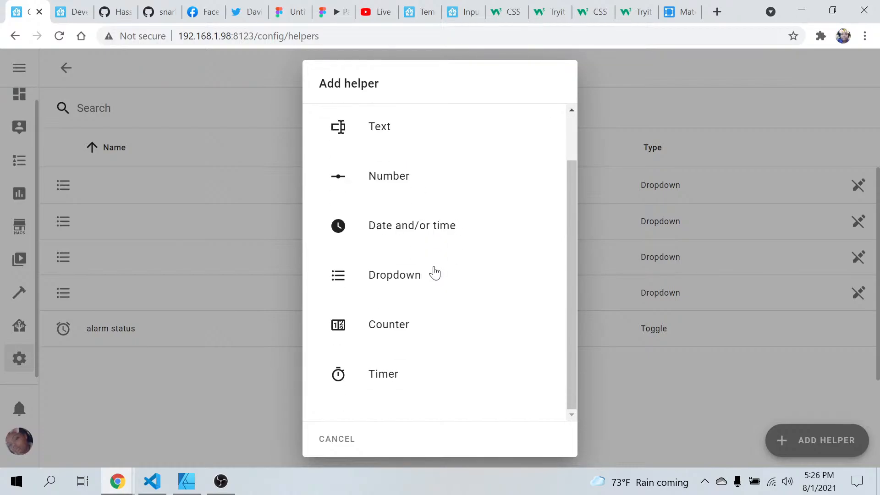
pyautogui.scroll(2, 433, 271)
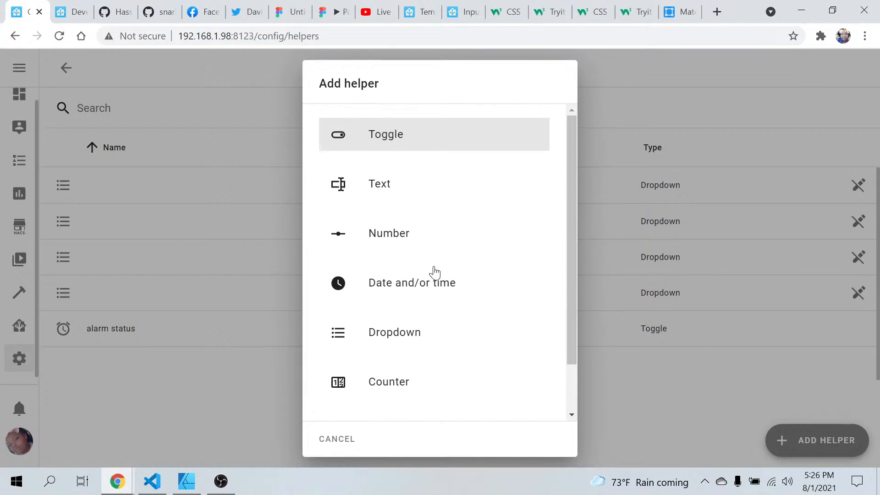
pyautogui.click(406, 138)
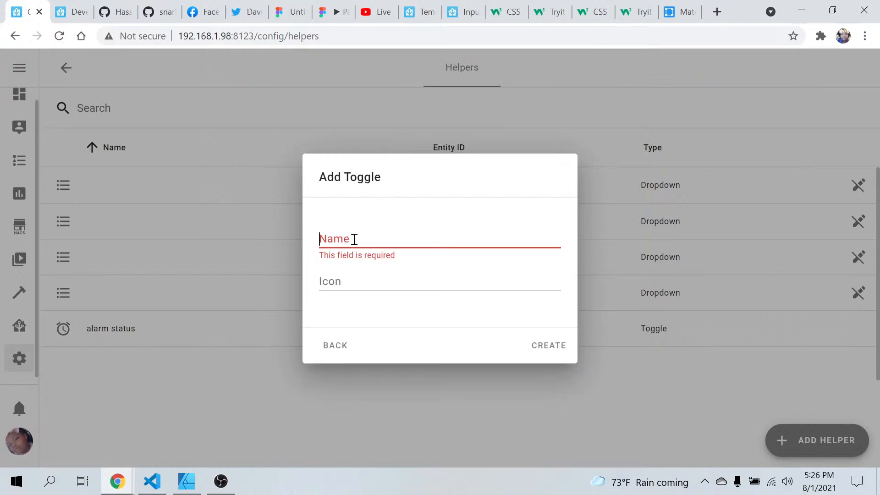
pyautogui.write('ashley')
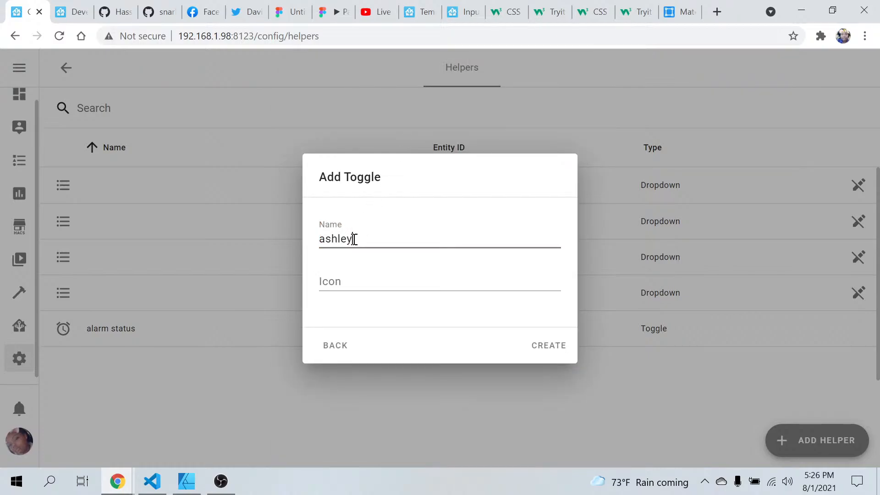
pyautogui.write('home')
pyautogui.click(340, 281)
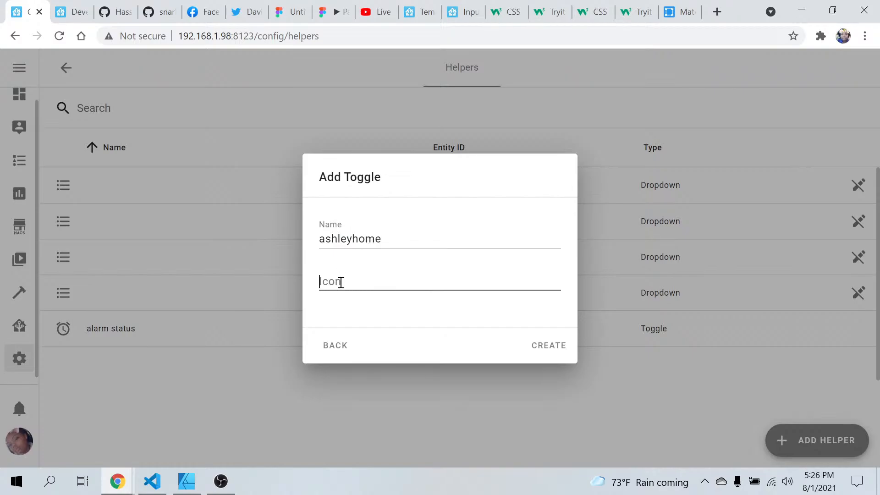
pyautogui.click(557, 347)
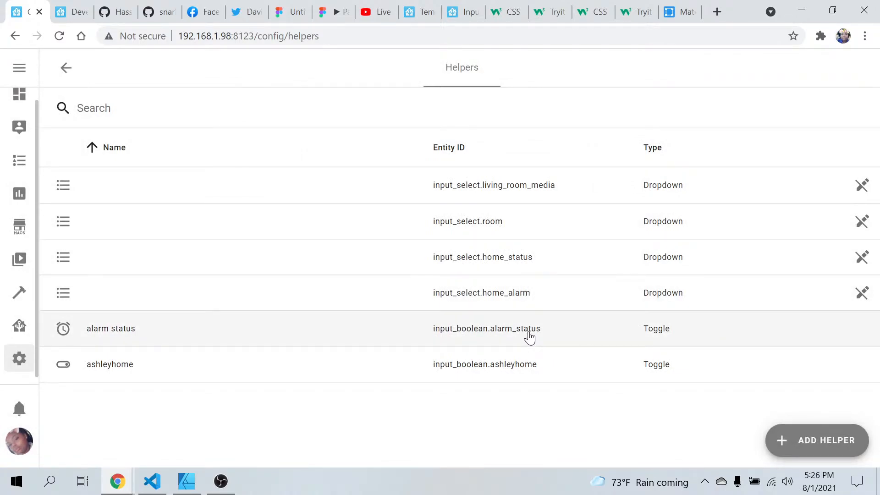
# - Go from the helpers to the Automations list and start a new empty automation
pyautogui.click(65, 76)
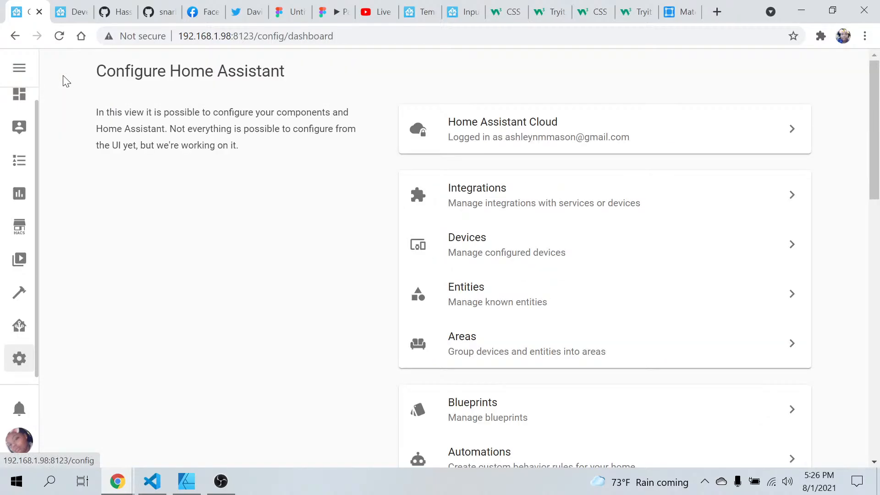
pyautogui.scroll(-5, 481, 324)
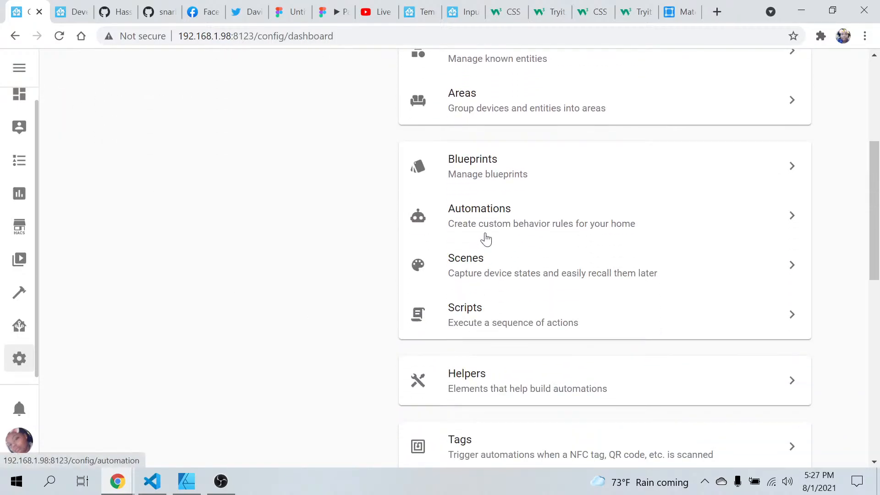
pyautogui.click(501, 207)
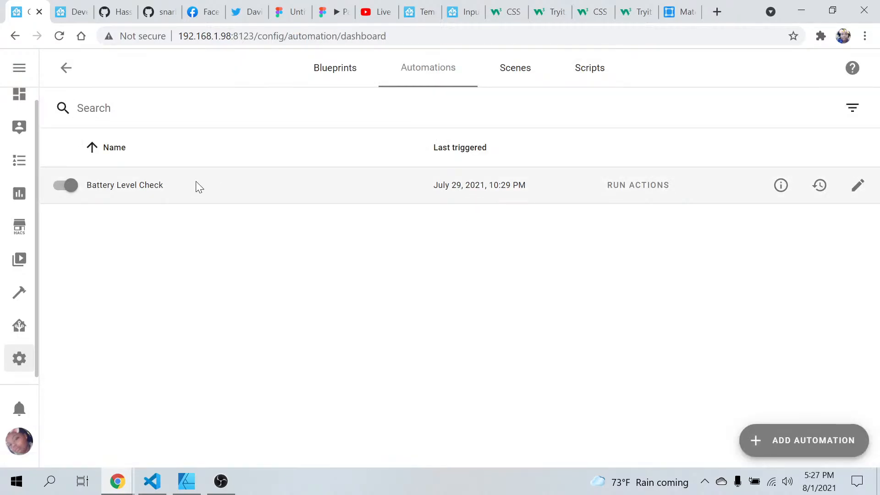
pyautogui.click(758, 441)
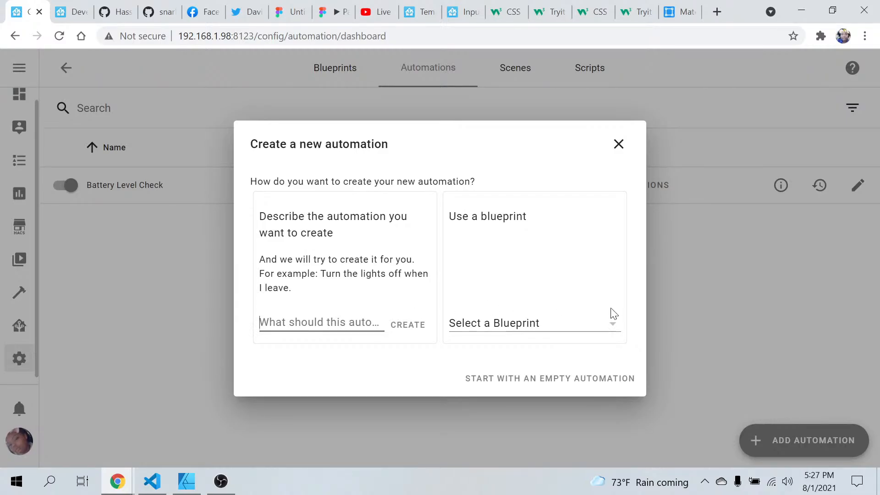
pyautogui.click(510, 390)
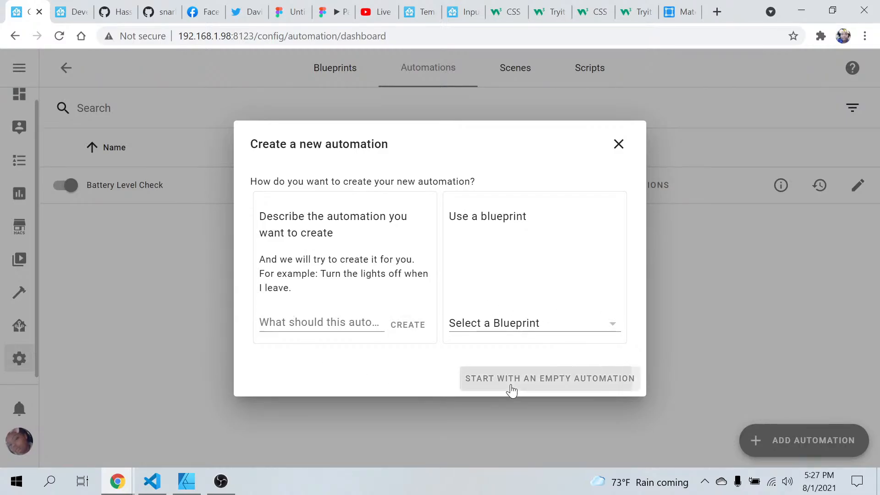
# - Name the automation with the resident's first name followed by "Home"
pyautogui.click(205, 211)
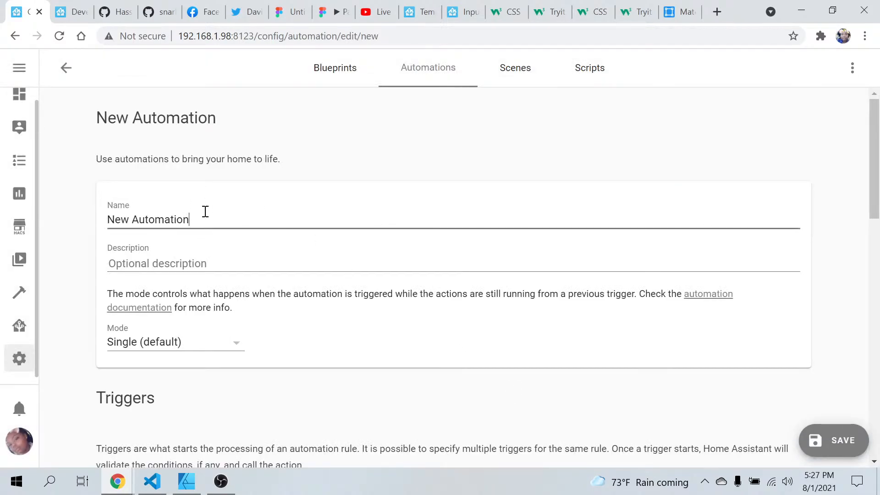
pyautogui.press('BackSpace')
pyautogui.press('BackSpace')
pyautogui.press('BackSpace')
pyautogui.press('BackSpace')
pyautogui.press('BackSpace')
pyautogui.press('BackSpace')
pyautogui.press('BackSpace')
pyautogui.press('BackSpace')
pyautogui.press('BackSpace')
pyautogui.press('BackSpace')
pyautogui.press('BackSpace')
pyautogui.press('BackSpace')
pyautogui.press('BackSpace')
pyautogui.press('BackSpace')
pyautogui.write('ashley')
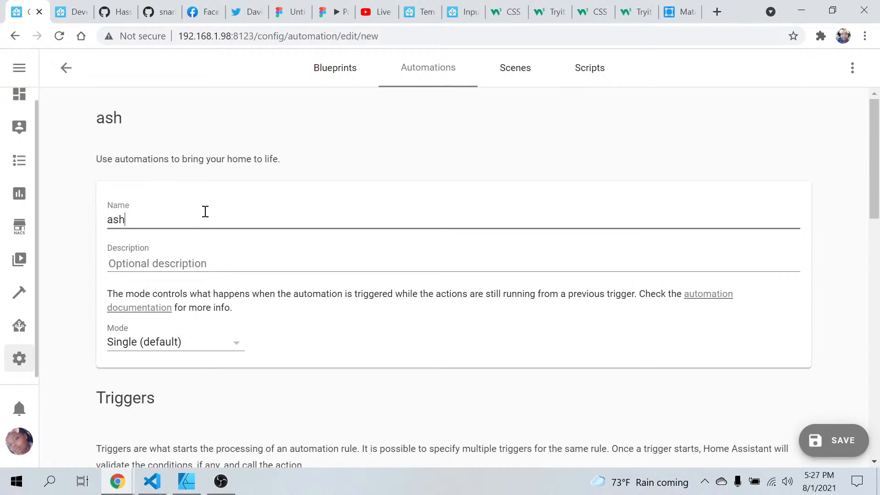
pyautogui.press('BackSpace')
pyautogui.press('BackSpace')
pyautogui.press('BackSpace')
pyautogui.press('BackSpace')
pyautogui.press('BackSpace')
pyautogui.press('BackSpace')
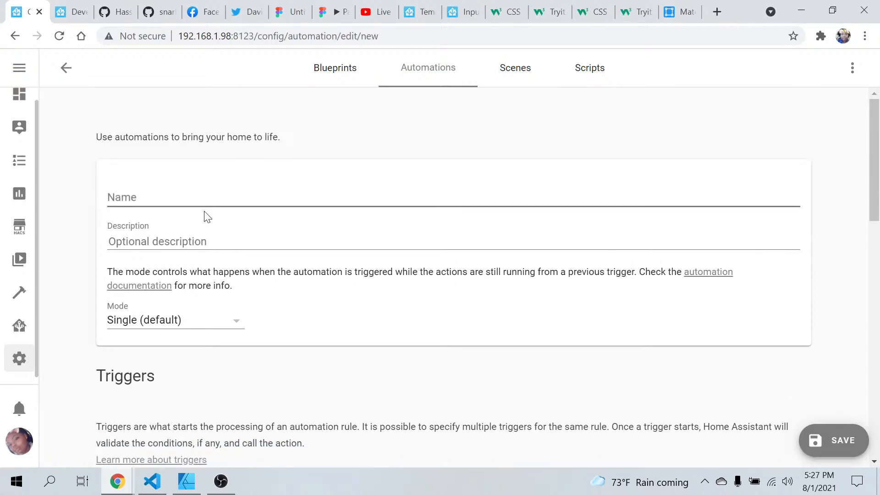
pyautogui.write('Ashley ')
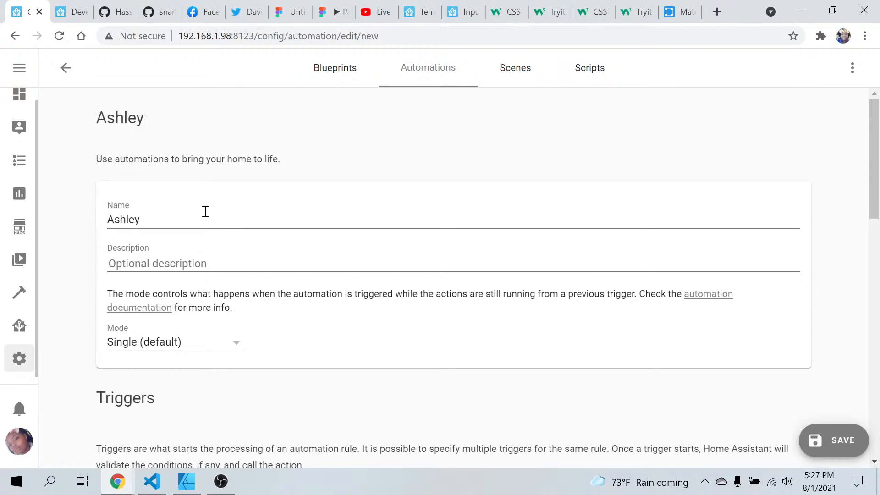
pyautogui.write('Home')
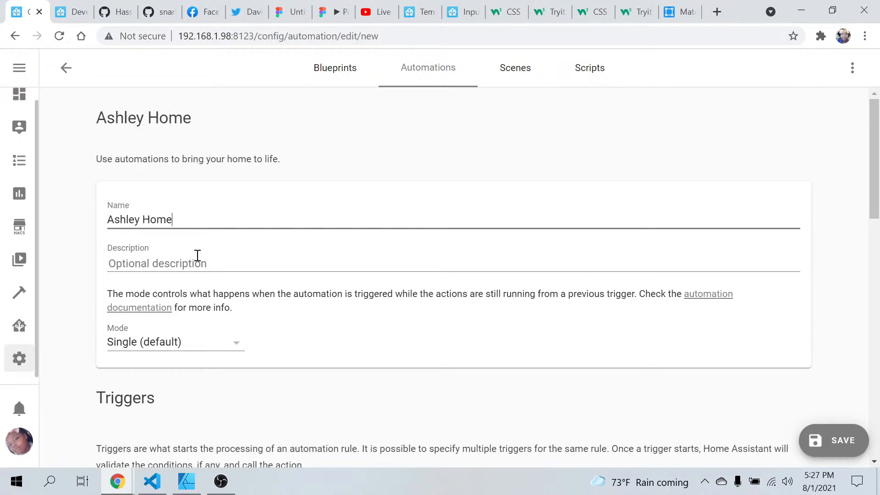
# - Enter the automation description "If [the resident's first name] is home, turn on"
pyautogui.click(198, 255)
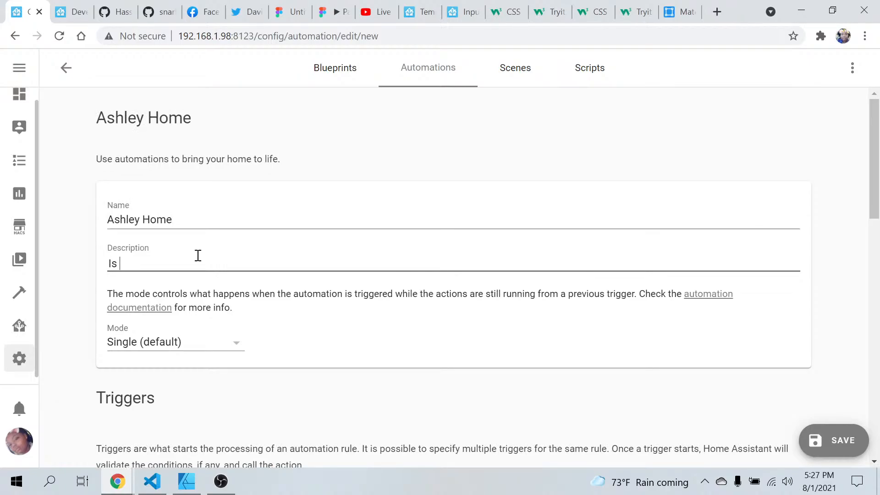
pyautogui.write('Is')
pyautogui.press('BackSpace')
pyautogui.press('BackSpace')
pyautogui.press('BackSpace')
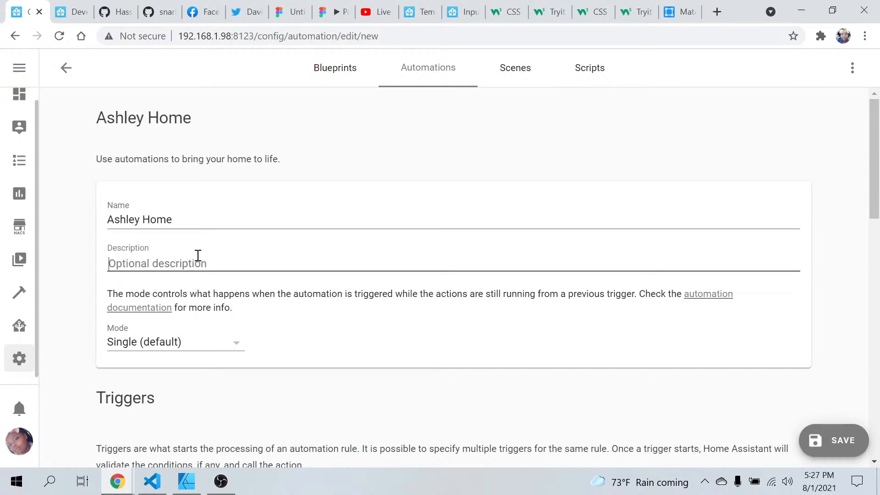
pyautogui.write('If ashley')
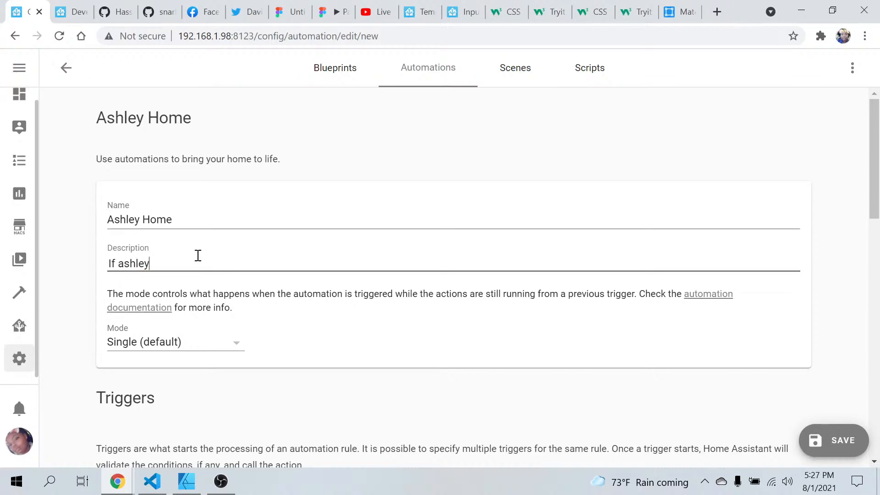
pyautogui.press('BackSpace')
pyautogui.press('BackSpace')
pyautogui.press('BackSpace')
pyautogui.write('ley is home ')
pyautogui.write('tu')
pyautogui.press('BackSpace')
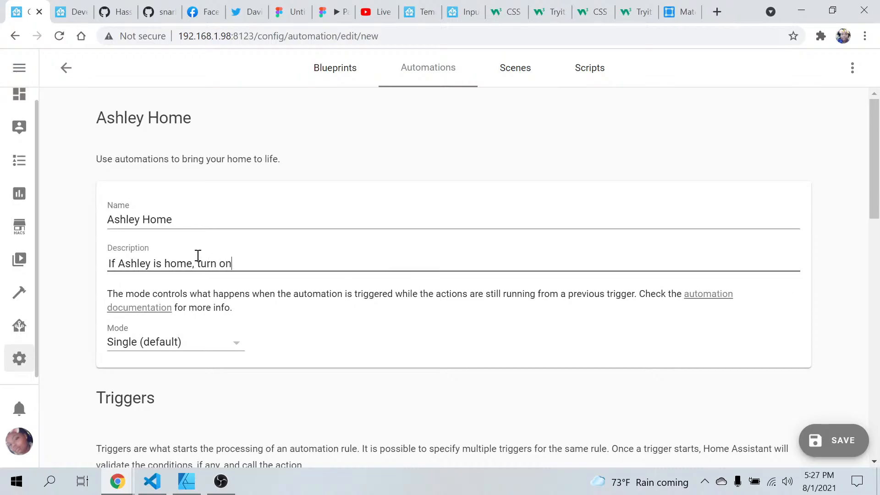
pyautogui.scroll(-7, 207, 310)
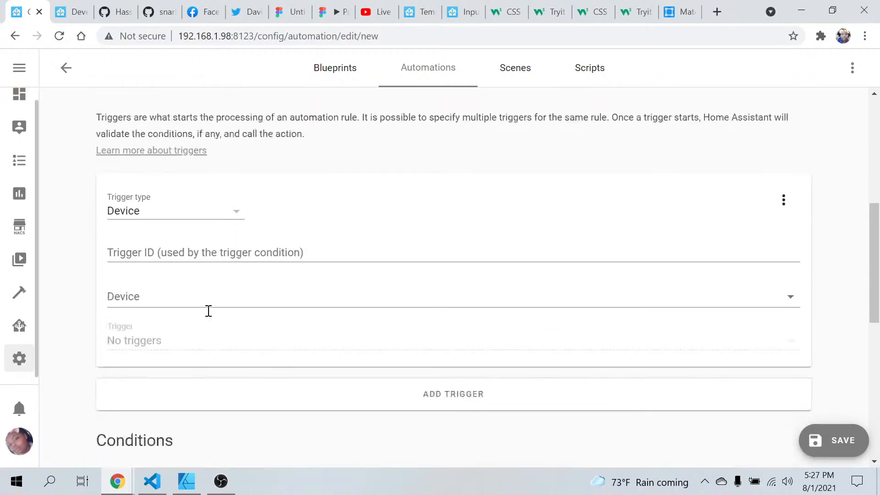
pyautogui.click(250, 251)
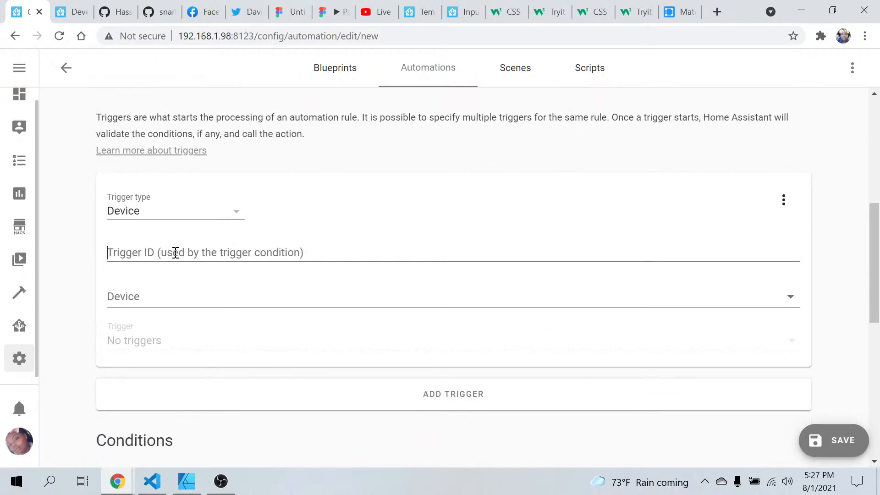
pyautogui.click(164, 289)
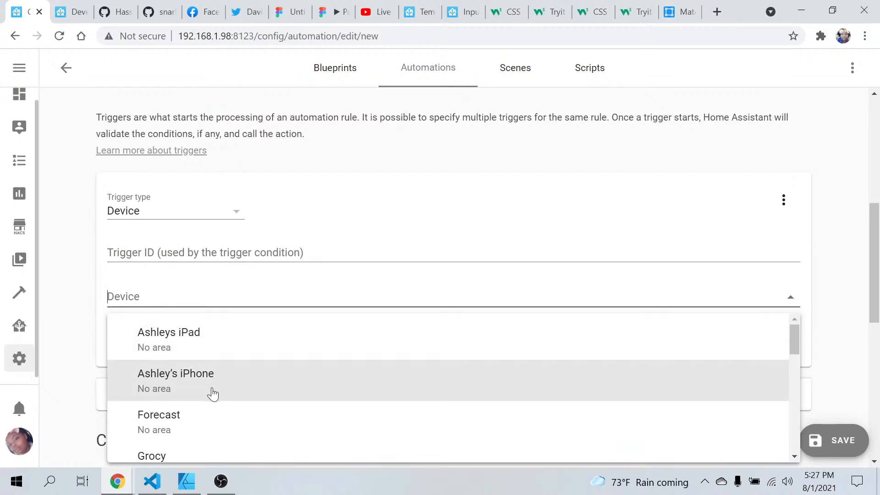
pyautogui.click(211, 387)
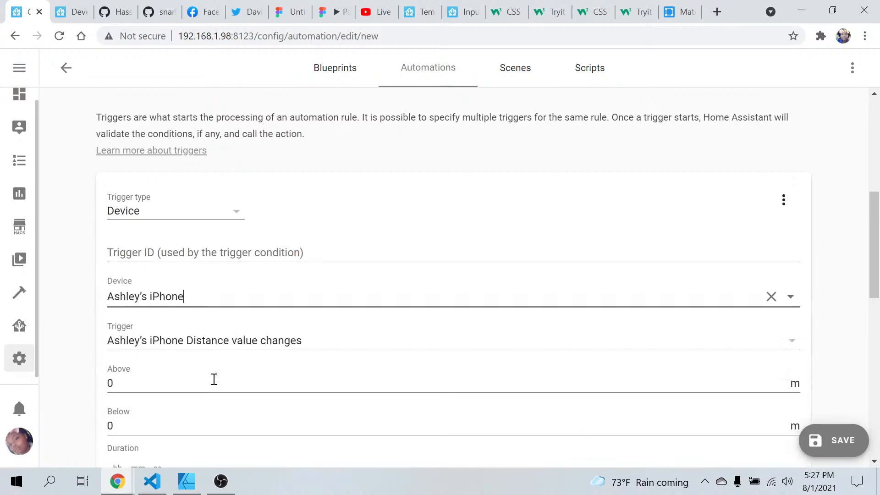
pyautogui.click(211, 302)
pyautogui.click(772, 297)
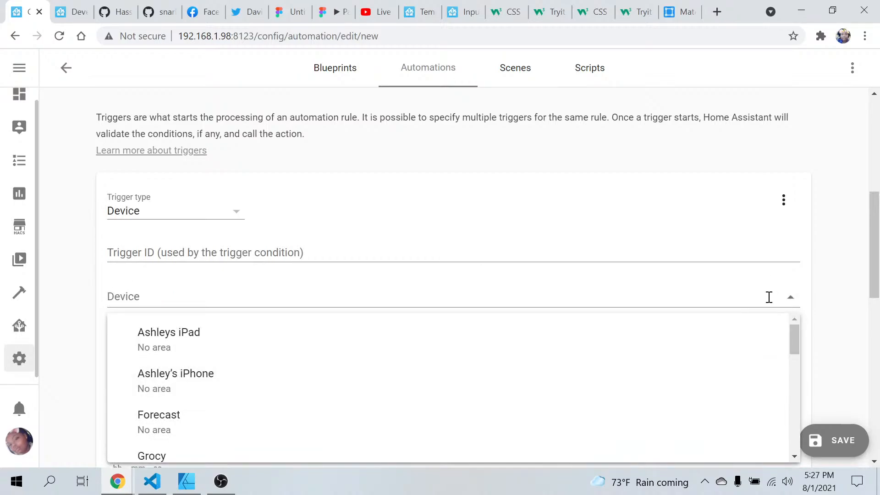
pyautogui.click(791, 296)
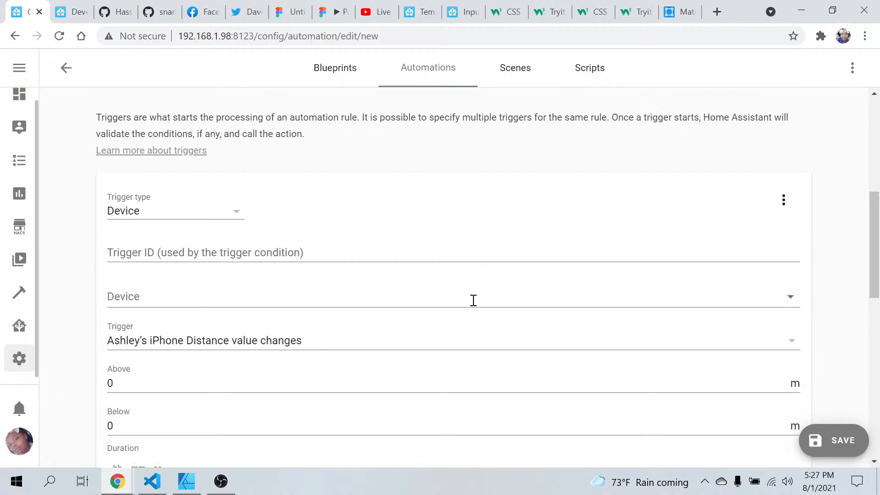
# - Look through the devices offered for the Device trigger without picking one
pyautogui.click(474, 300)
pyautogui.scroll(-4, 328, 392)
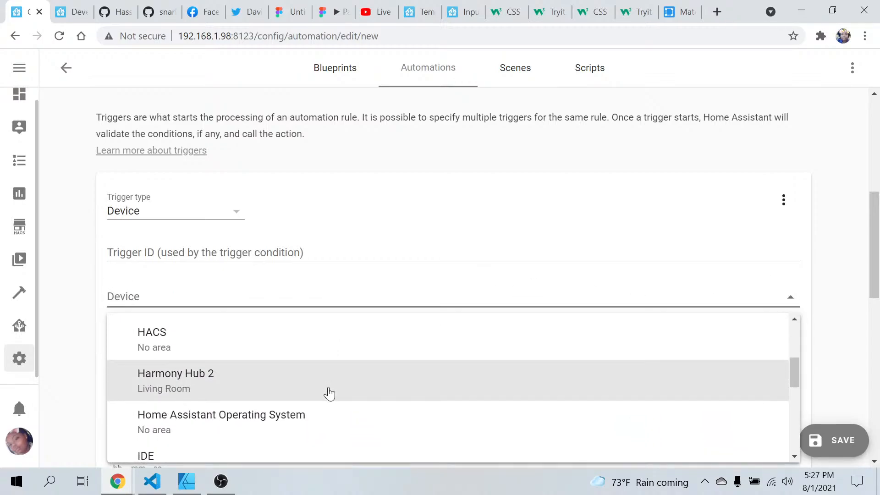
pyautogui.scroll(-8, 329, 393)
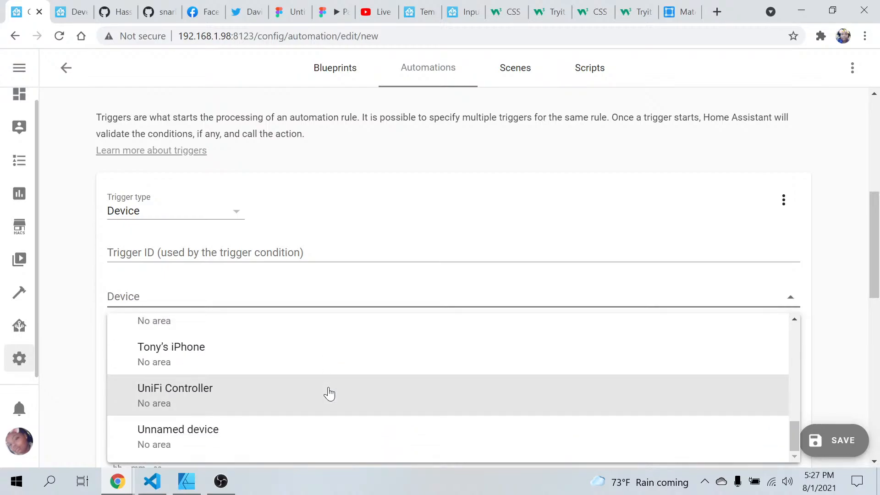
pyautogui.scroll(2, 329, 393)
pyautogui.scroll(-2, 329, 393)
pyautogui.scroll(6, 329, 393)
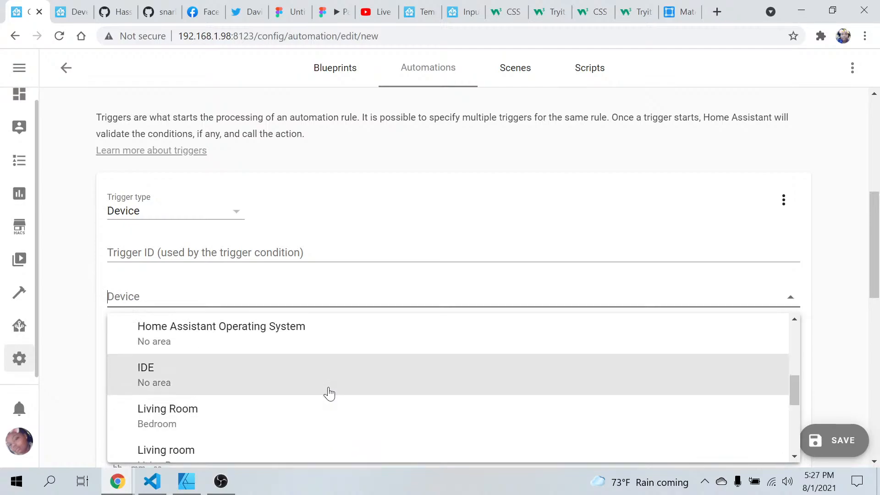
pyautogui.scroll(6, 329, 393)
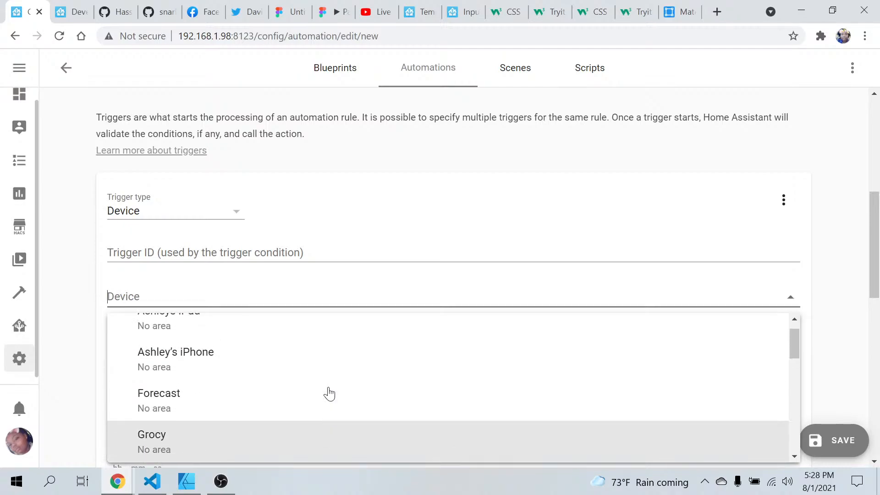
pyautogui.click(329, 393)
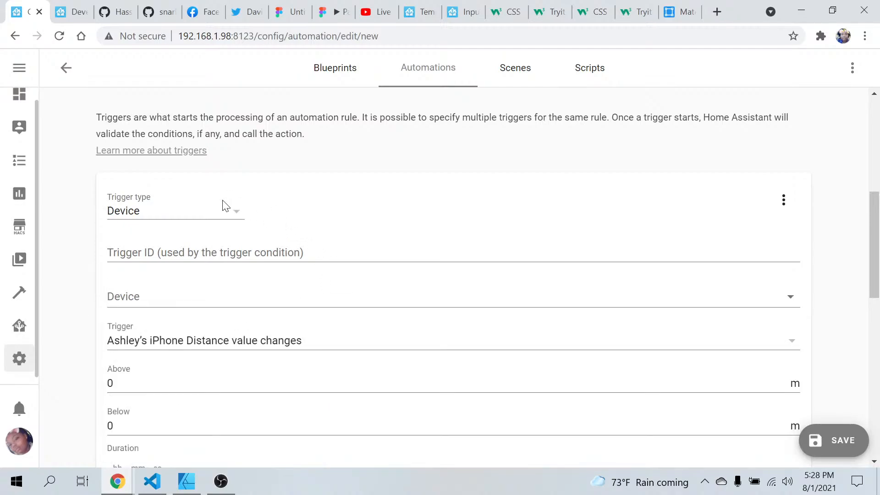
# - Change the trigger type to State and set its entity to the resident's person entity
pyautogui.click(204, 211)
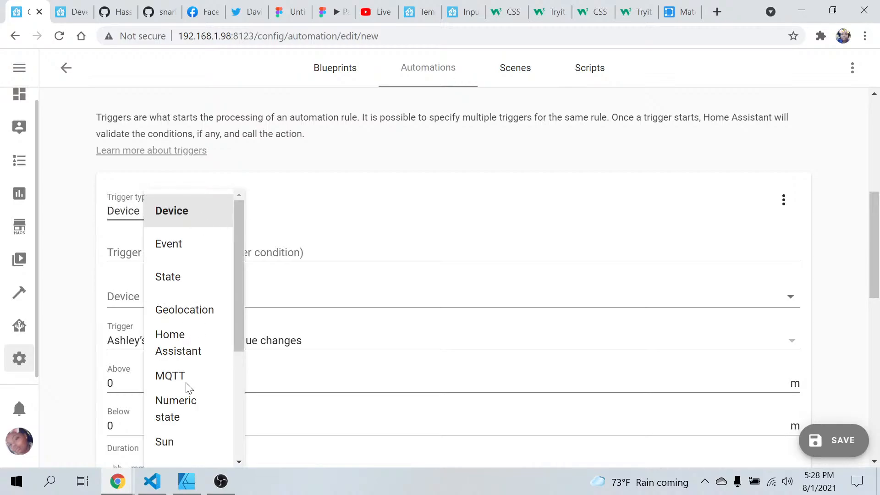
pyautogui.scroll(-4, 187, 386)
pyautogui.scroll(4, 187, 384)
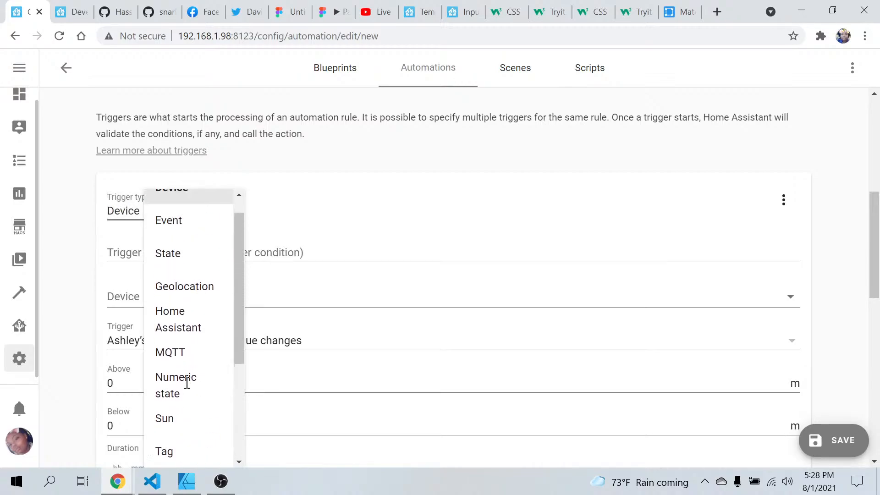
pyautogui.scroll(1, 187, 383)
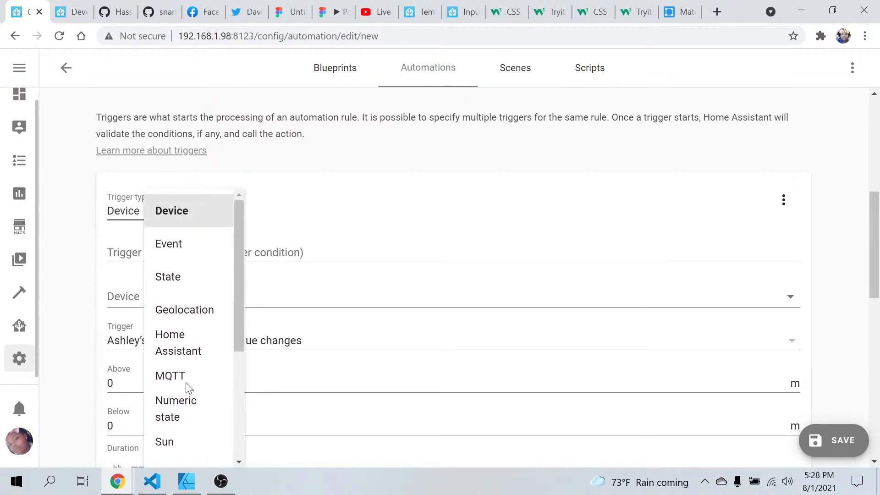
pyautogui.click(179, 276)
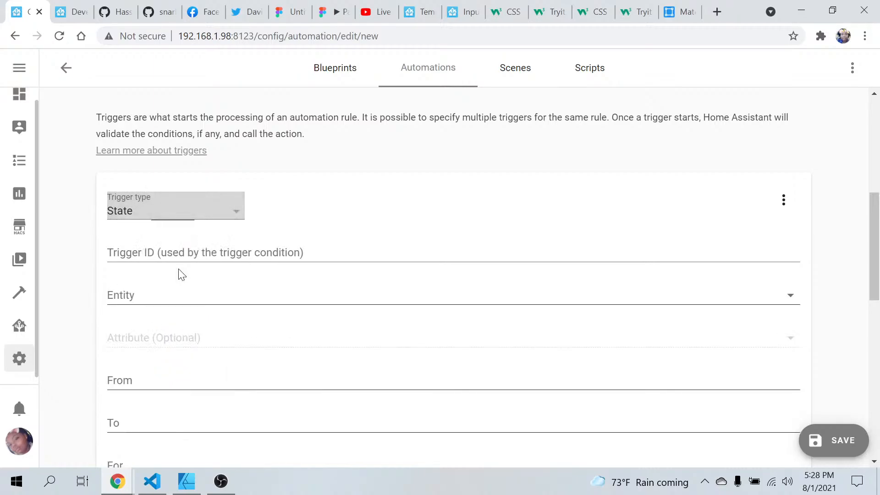
pyautogui.click(193, 293)
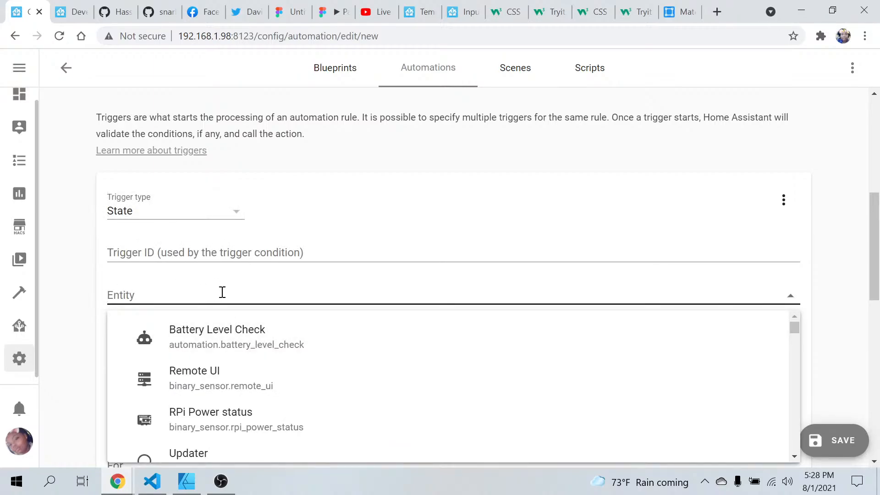
pyautogui.write('ashl')
pyautogui.scroll(-2, 225, 381)
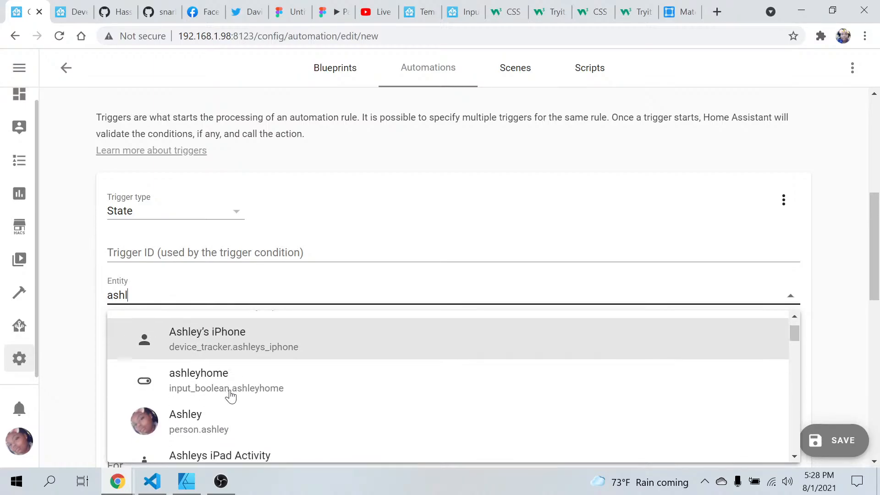
pyautogui.click(214, 387)
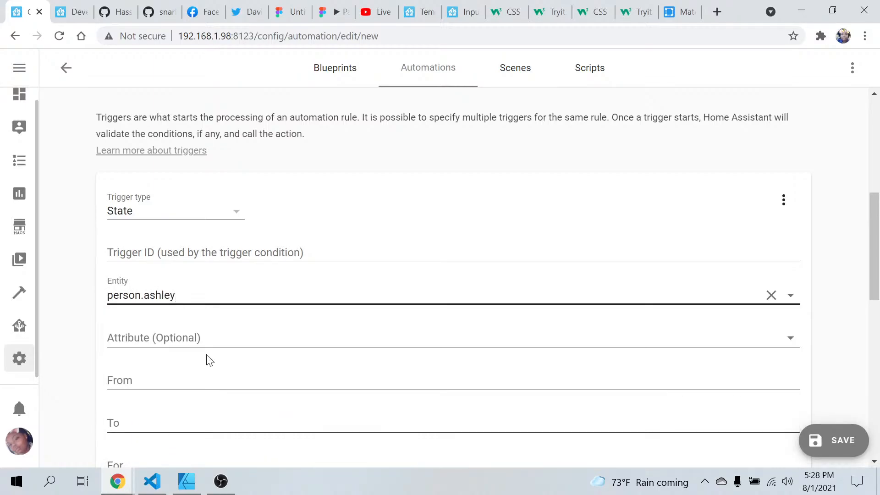
# - Examine the attributes available for the person entity in the State trigger, leaving the optional attribute blank
pyautogui.click(197, 333)
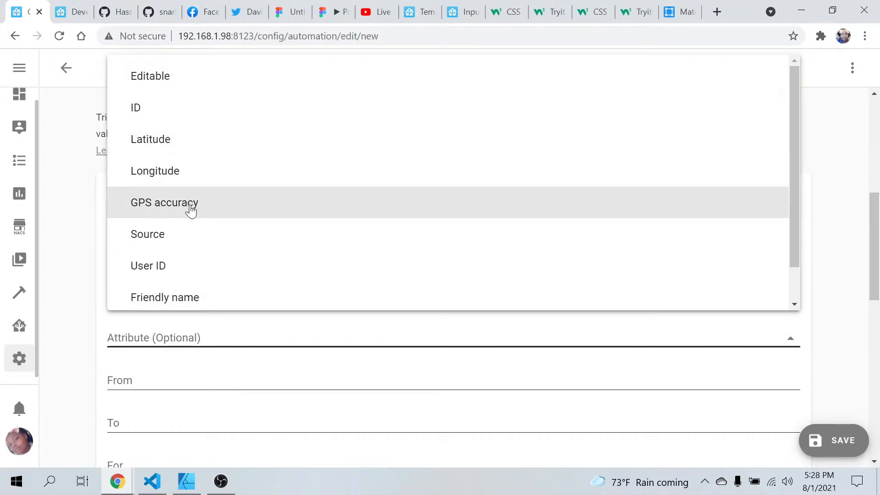
pyautogui.scroll(-1, 198, 238)
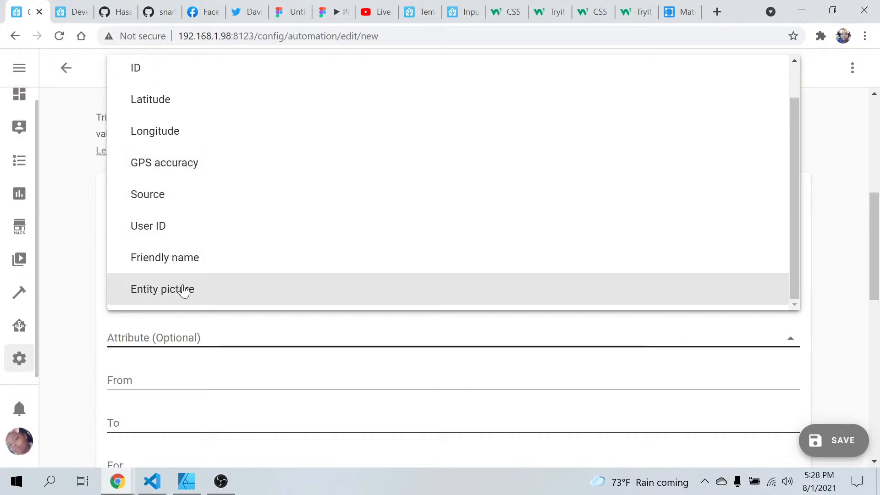
pyautogui.click(81, 329)
pyautogui.scroll(-4, 80, 328)
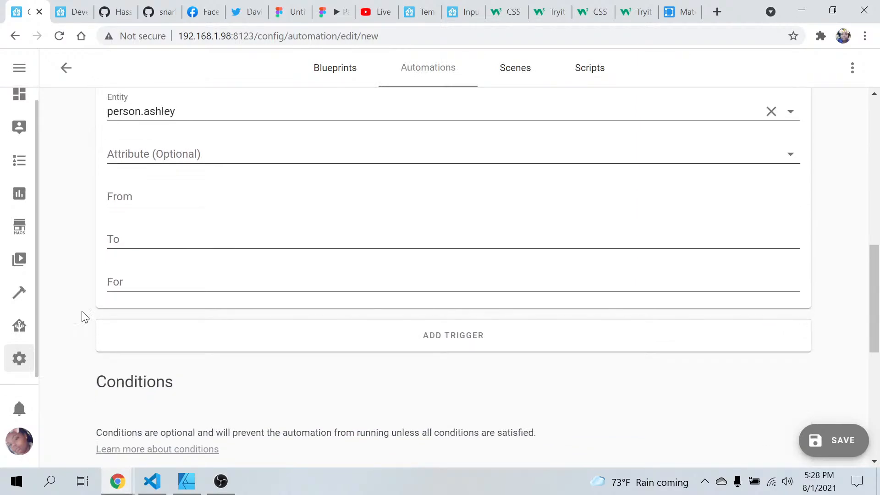
pyautogui.click(138, 196)
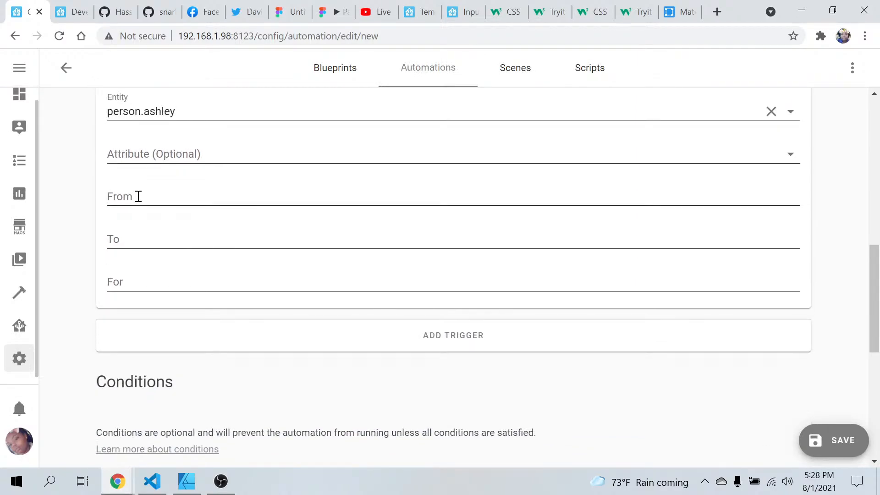
pyautogui.write('aw')
pyautogui.press('BackSpace')
pyautogui.press('BackSpace')
pyautogui.click(135, 236)
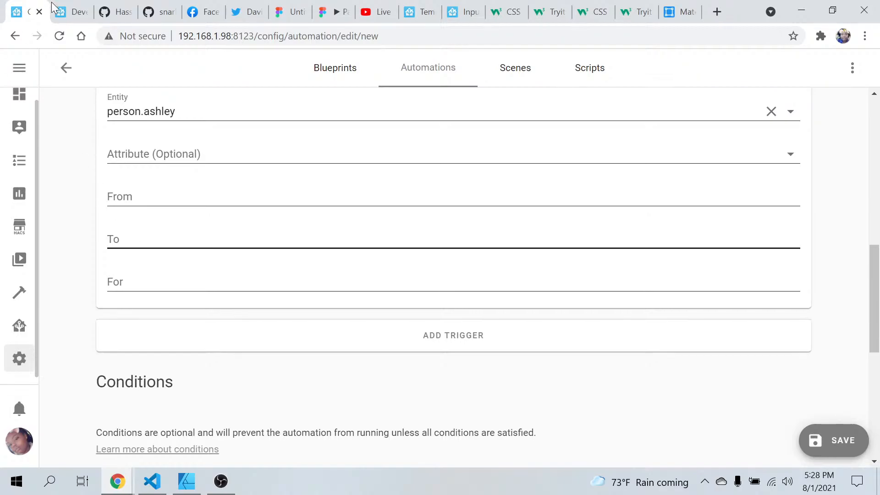
# - Switch to the Developer Tools states page and load the resident's person entity to view its state and attributes
pyautogui.click(68, 7)
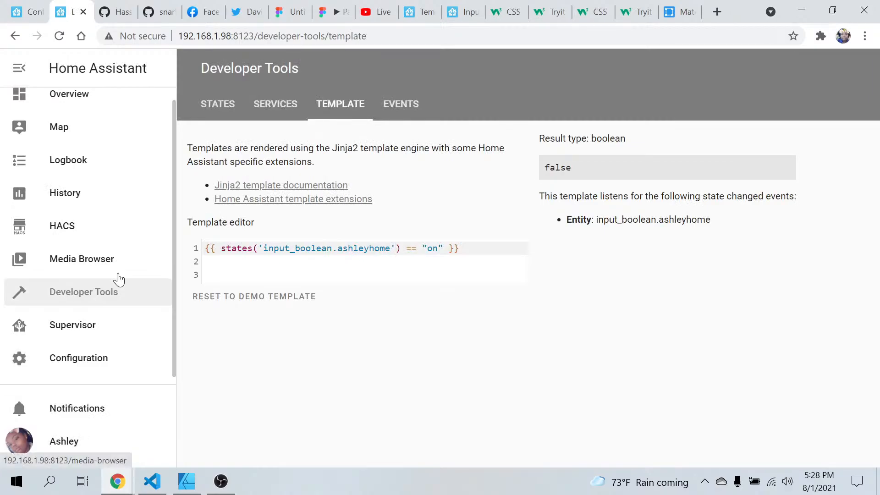
pyautogui.click(226, 104)
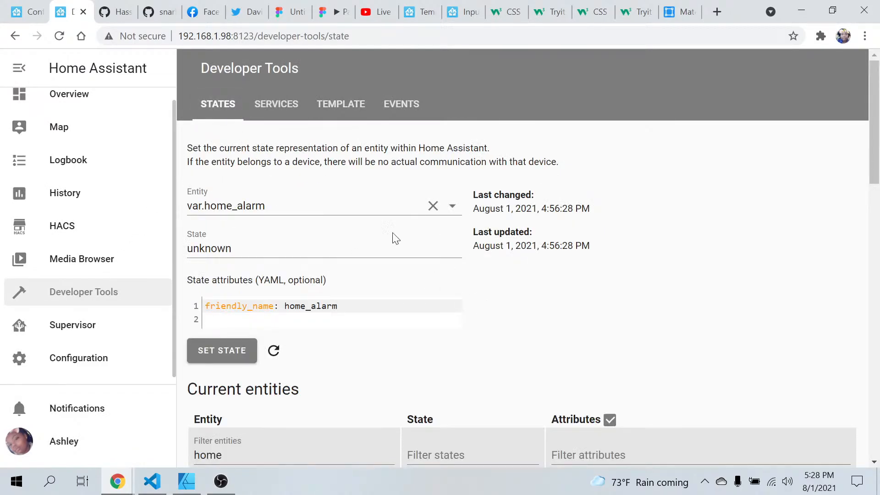
pyautogui.click(453, 207)
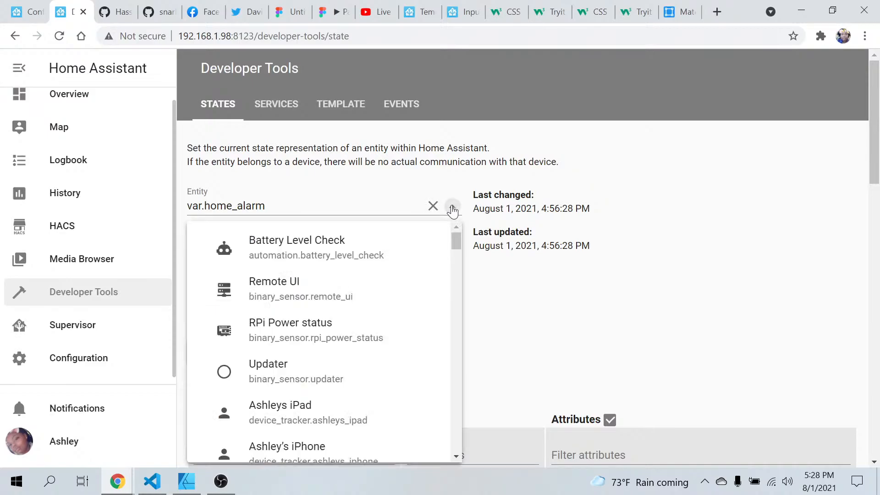
pyautogui.click(363, 206)
pyautogui.press('BackSpace')
pyautogui.press('BackSpace')
pyautogui.press('BackSpace')
pyautogui.press('BackSpace')
pyautogui.press('BackSpace')
pyautogui.press('BackSpace')
pyautogui.press('BackSpace')
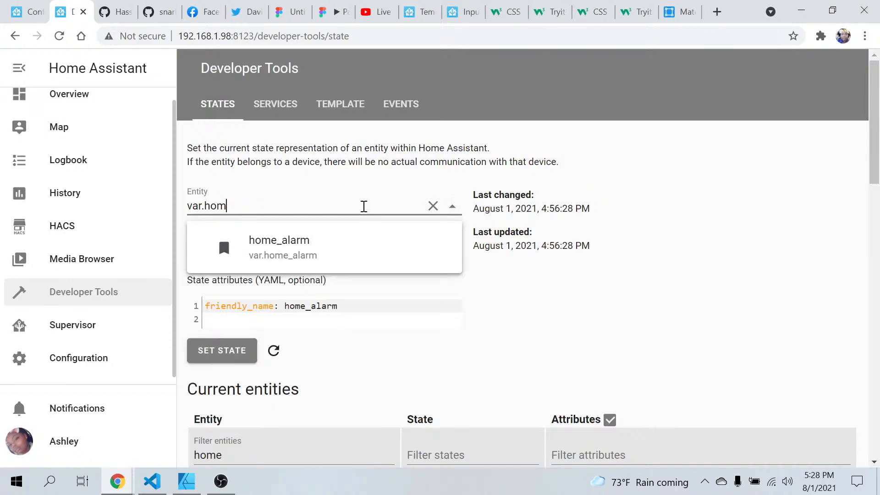
pyautogui.press('BackSpace')
pyautogui.press('BackSpace')
pyautogui.press('BackSpace')
pyautogui.press('BackSpace')
pyautogui.press('BackSpace')
pyautogui.press('BackSpace')
pyautogui.press('BackSpace')
pyautogui.write('pers')
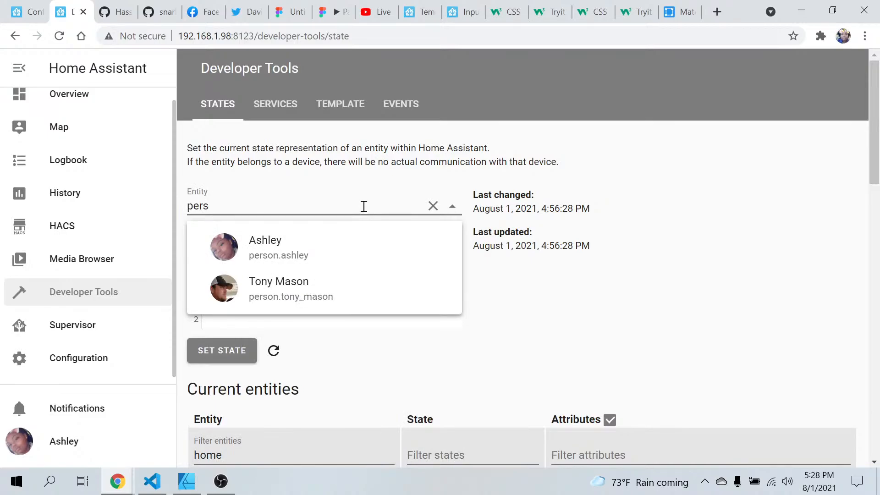
pyautogui.click(290, 241)
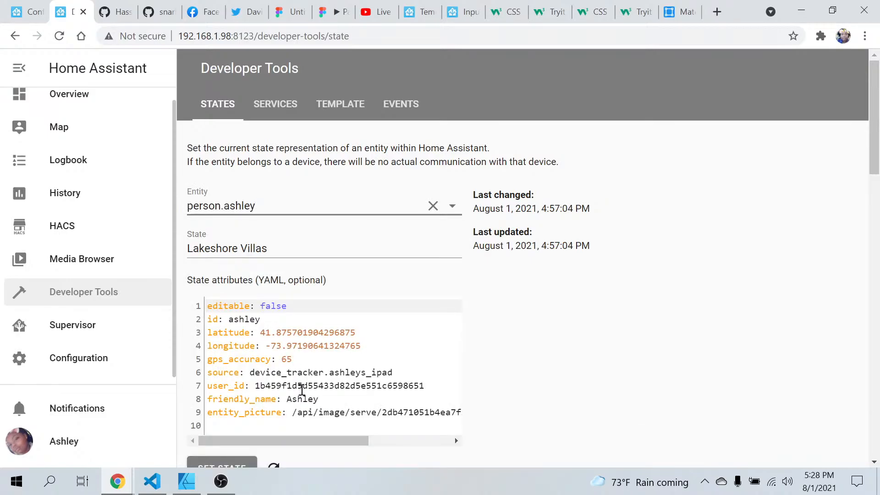
# - Filter the current entities list by "perso" to find the person entities and their states
pyautogui.scroll(-5, 337, 173)
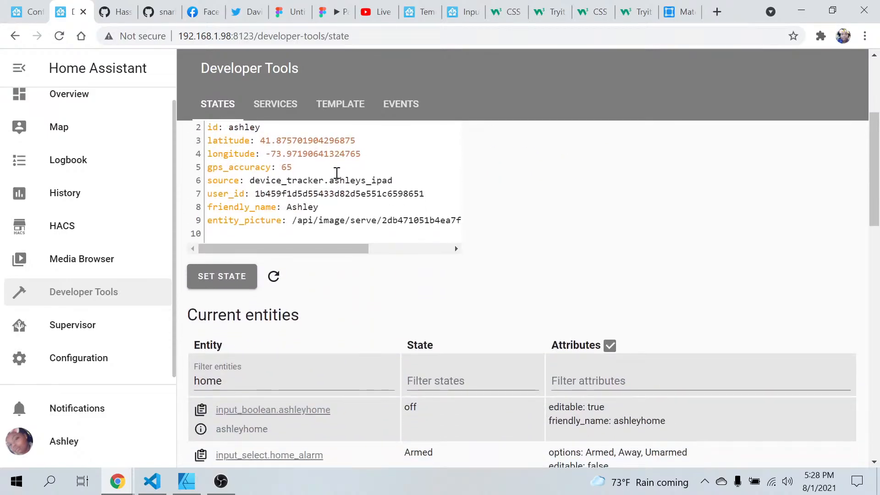
pyautogui.scroll(-1, 337, 173)
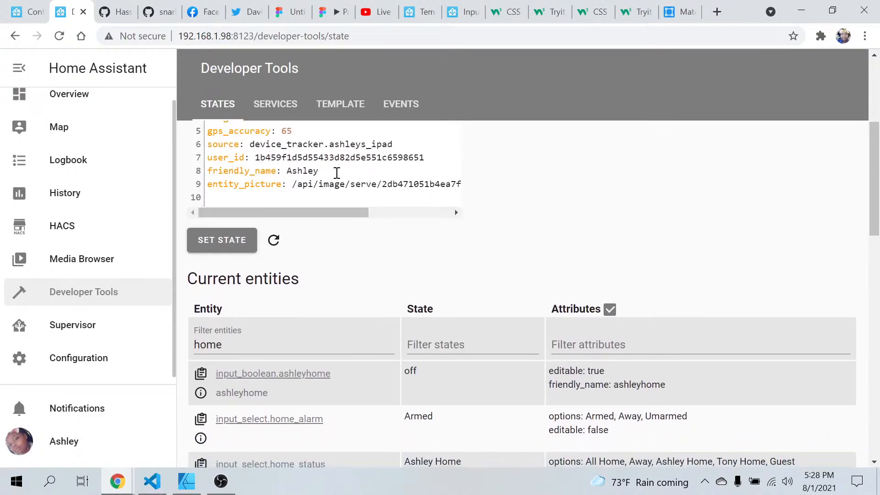
pyautogui.scroll(-1, 336, 173)
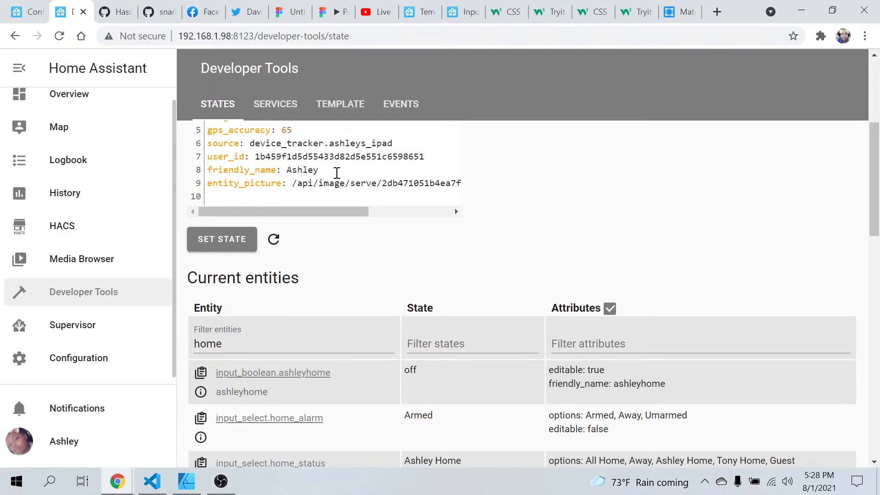
pyautogui.scroll(-3, 337, 173)
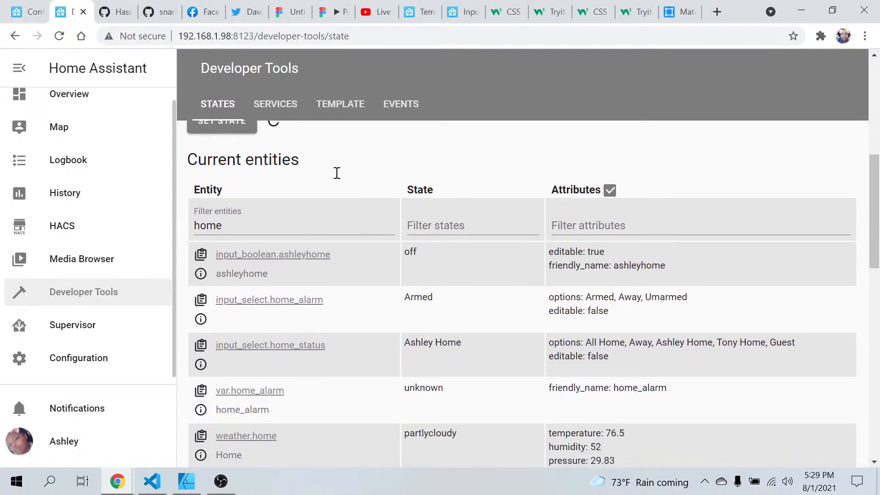
pyautogui.click(308, 225)
pyautogui.press('BackSpace')
pyautogui.press('BackSpace')
pyautogui.press('BackSpace')
pyautogui.write('perso')
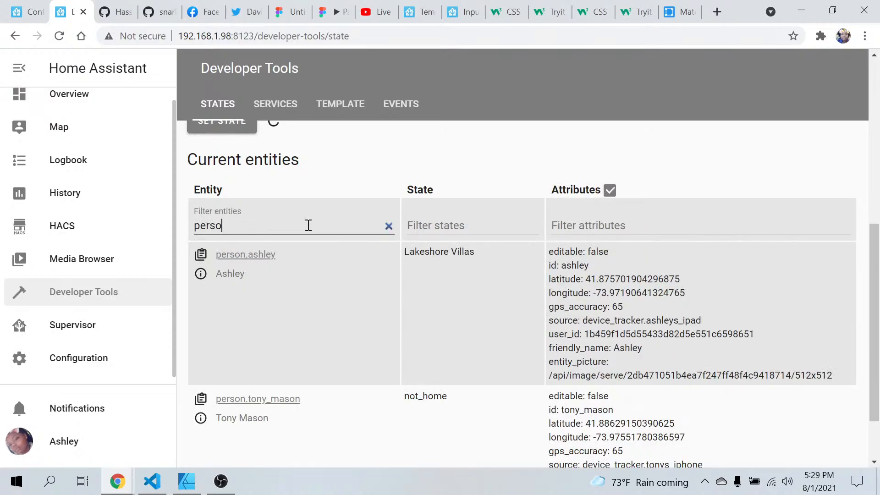
# - Refresh the loaded person entity's state data and clear the entity selection
pyautogui.scroll(4, 412, 255)
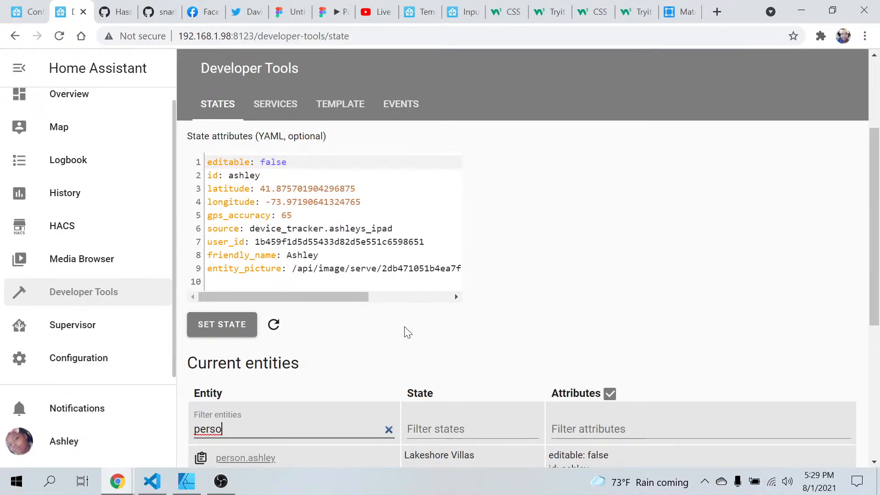
pyautogui.click(274, 326)
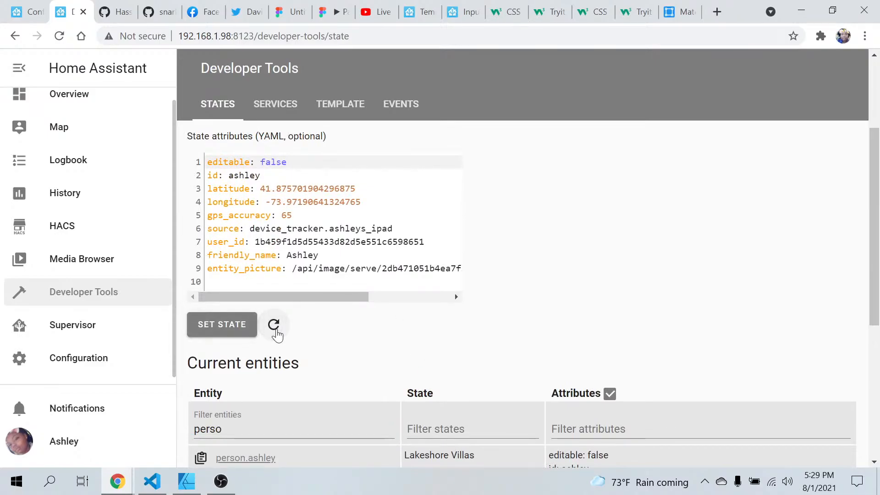
pyautogui.scroll(2, 277, 337)
pyautogui.click(452, 172)
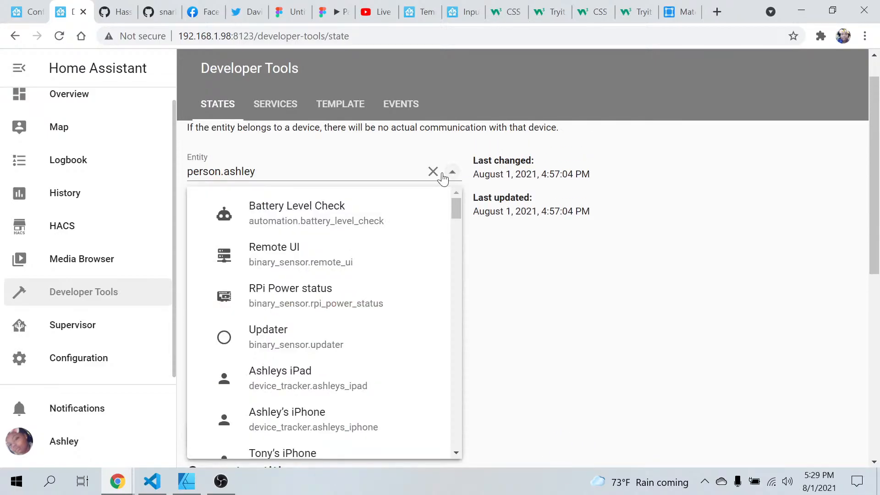
pyautogui.click(433, 172)
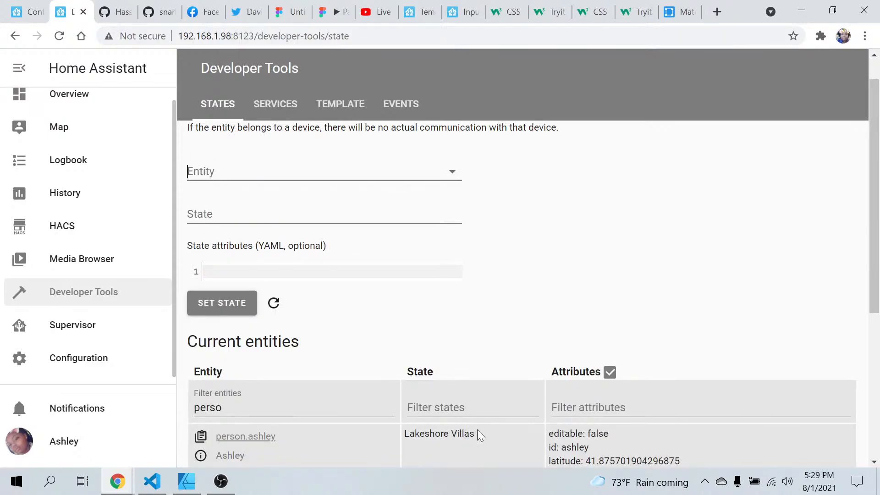
# - Copy the resident's current state from the entities list and paste it as the automation trigger's To value
pyautogui.moveTo(477, 430); pyautogui.dragTo(405, 438)
pyautogui.click(414, 437)
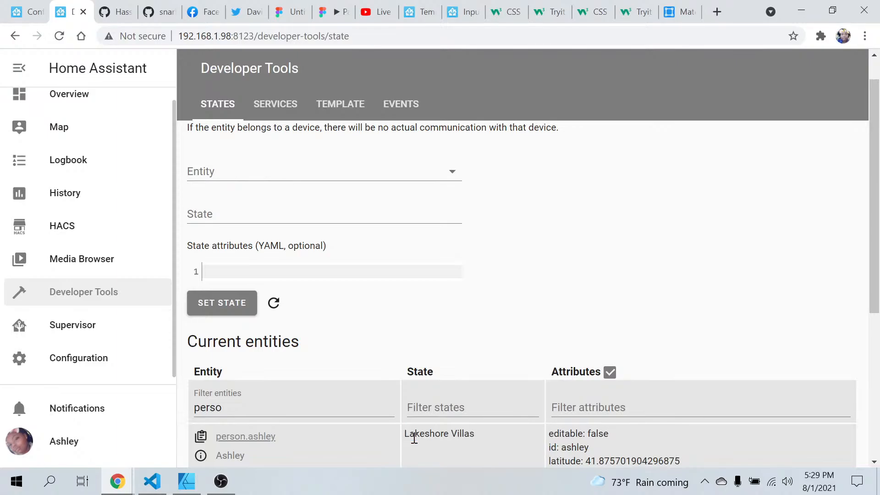
pyautogui.tripleClick(439, 436)
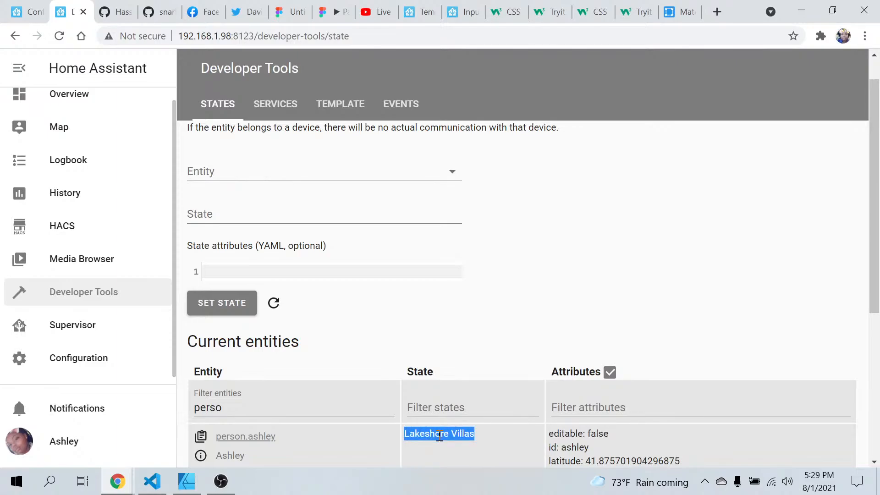
pyautogui.rightClick(439, 435)
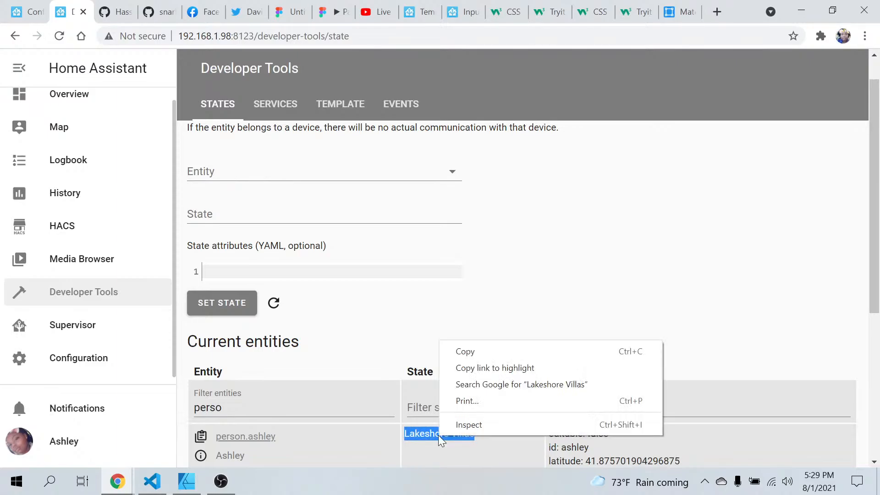
pyautogui.click(465, 351)
pyautogui.click(27, 12)
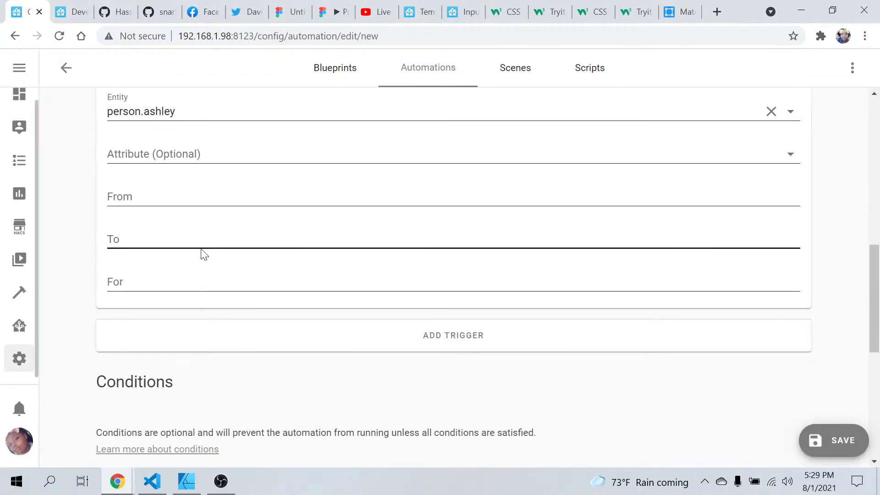
pyautogui.rightClick(200, 230)
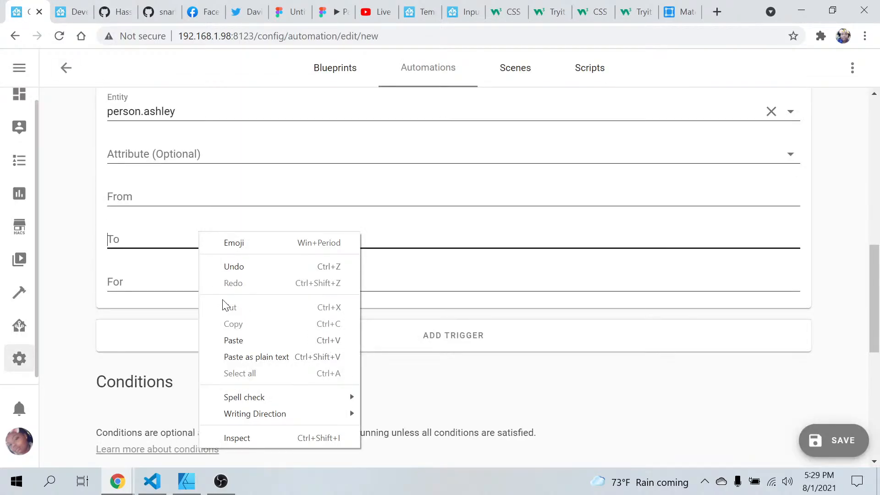
pyautogui.click(238, 339)
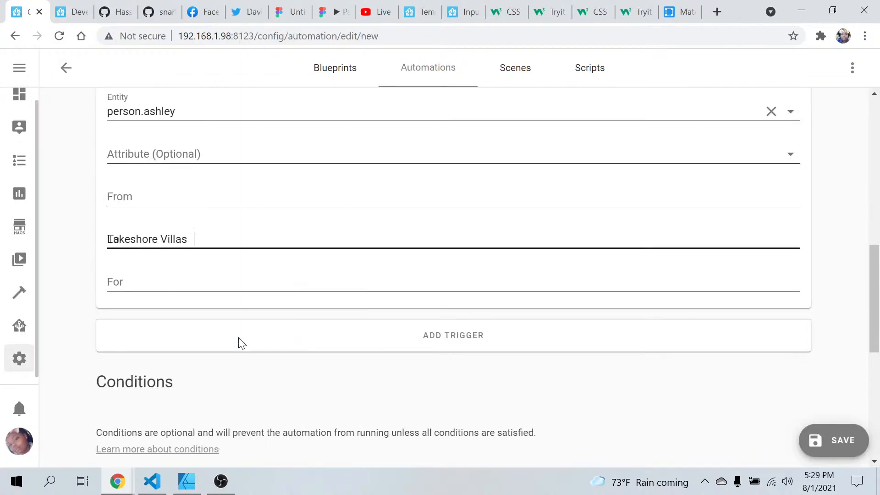
# - Set the State trigger's For duration to "10 mins"
pyautogui.click(200, 285)
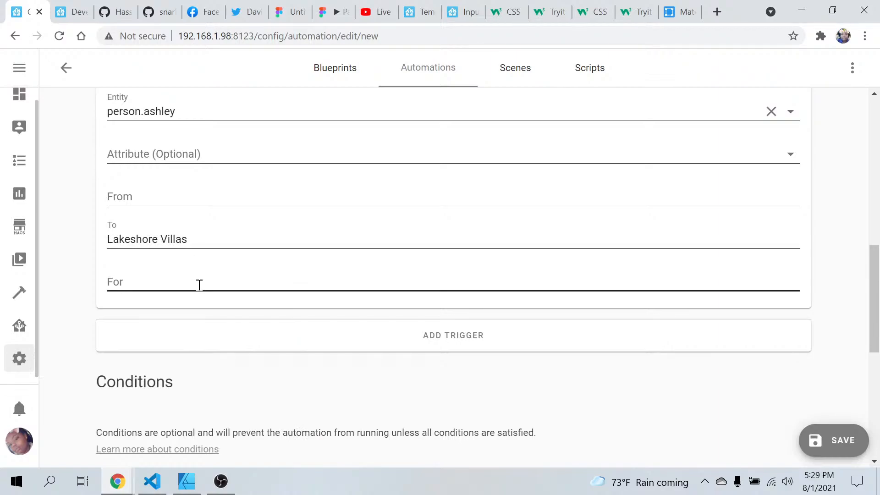
pyautogui.write('10')
pyautogui.press('BackSpace')
pyautogui.write('10')
pyautogui.click(226, 387)
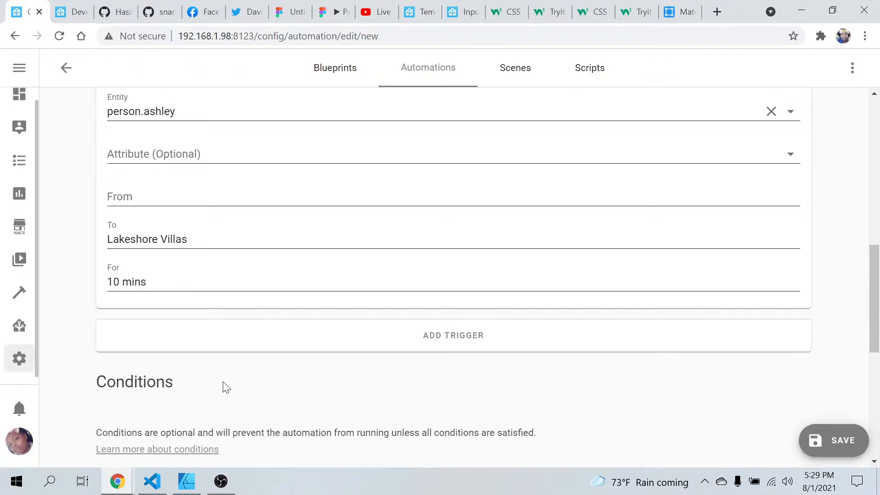
# - Add a second trigger to the automation
pyautogui.scroll(-5, 226, 387)
pyautogui.scroll(4, 226, 387)
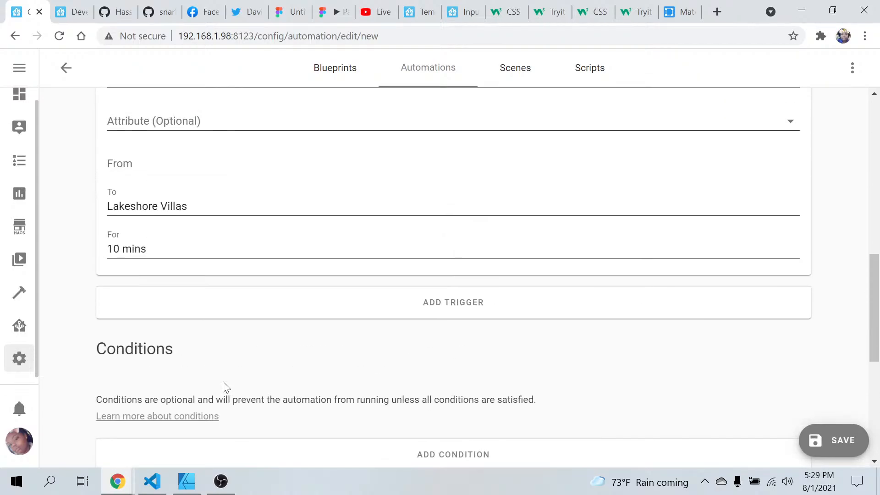
pyautogui.scroll(1, 225, 387)
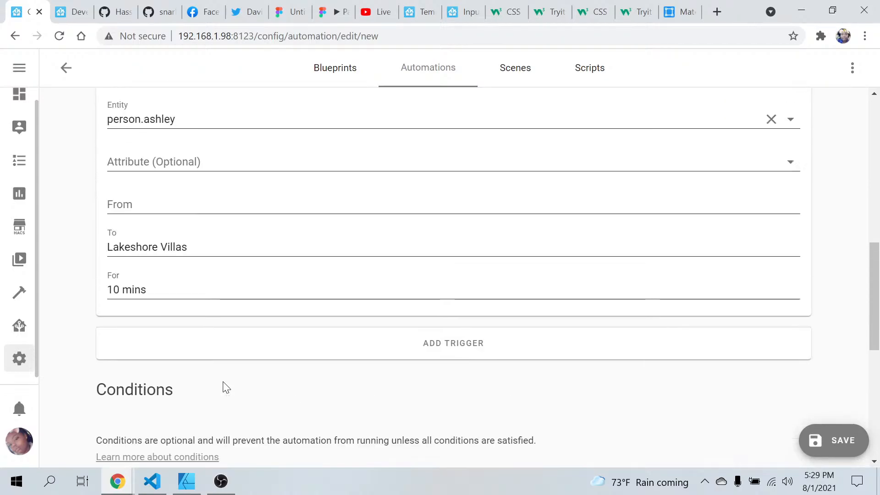
pyautogui.click(414, 351)
# - Review the first trigger and look through the available trigger types, keeping it as State
pyautogui.scroll(4, 414, 351)
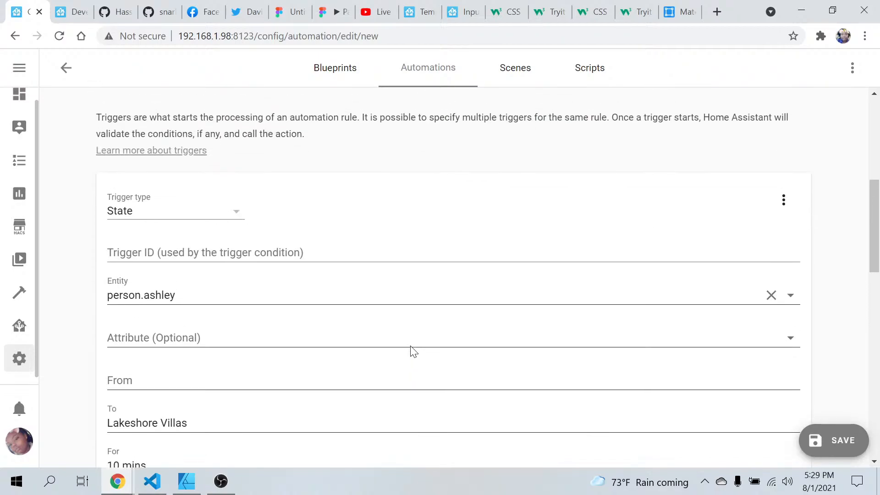
pyautogui.scroll(-2, 411, 346)
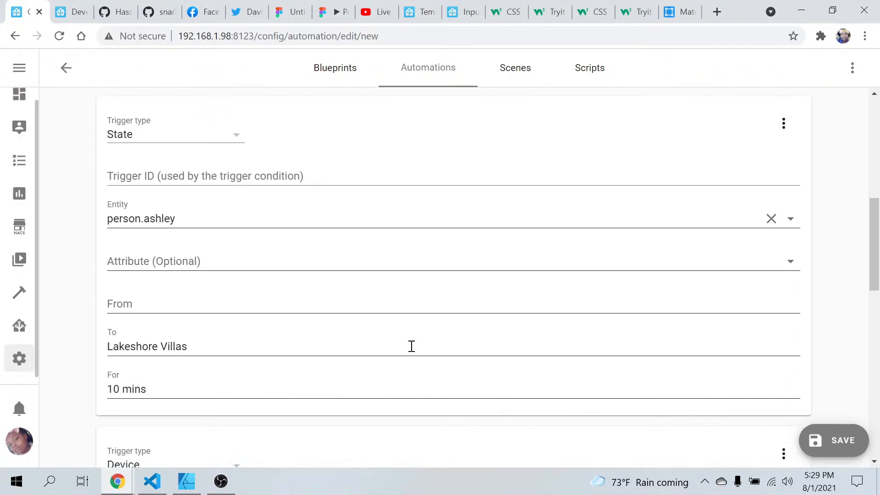
pyautogui.click(236, 142)
pyautogui.scroll(-3, 215, 328)
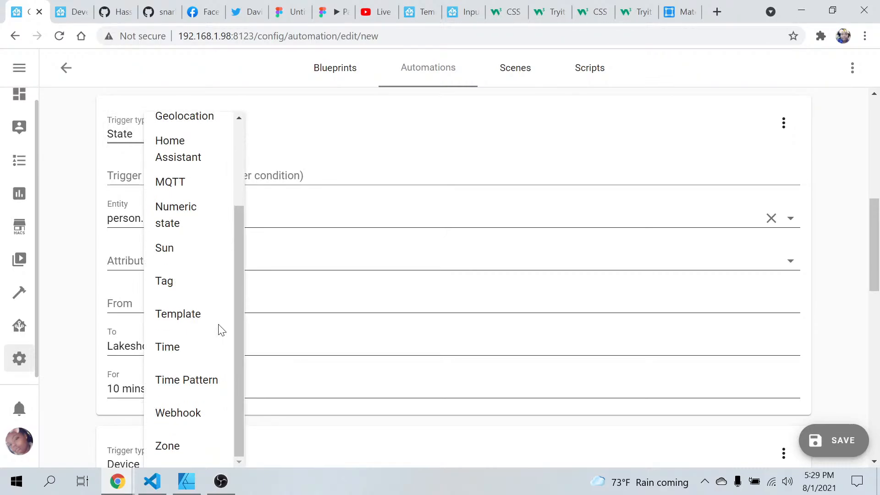
pyautogui.scroll(3, 219, 330)
pyautogui.click(362, 159)
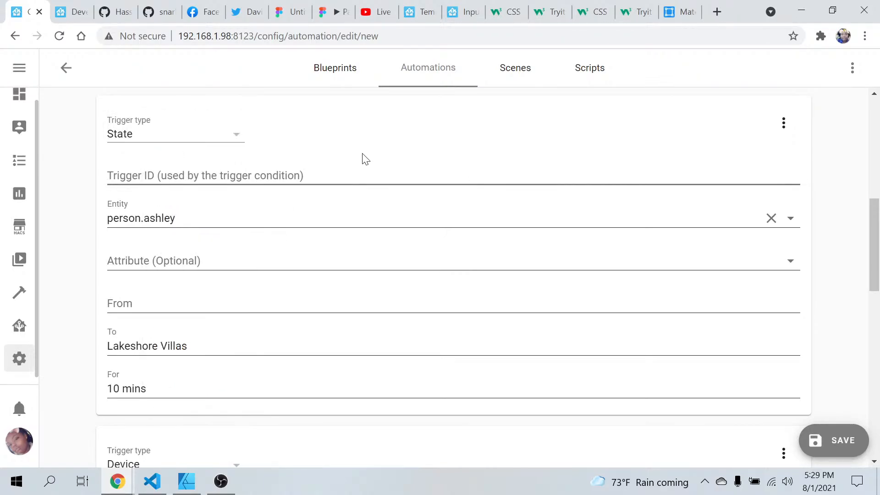
# - Make the second trigger a State trigger on the same resident's person entity as the first
pyautogui.scroll(-7, 555, 385)
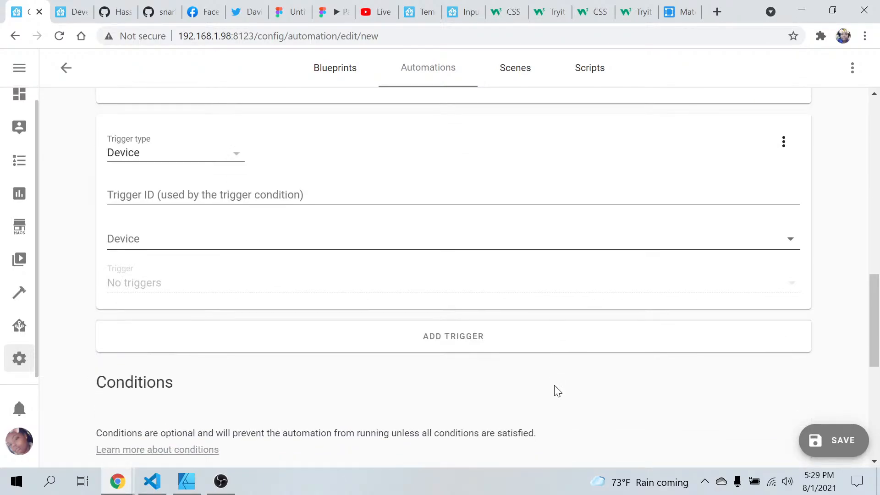
pyautogui.click(237, 158)
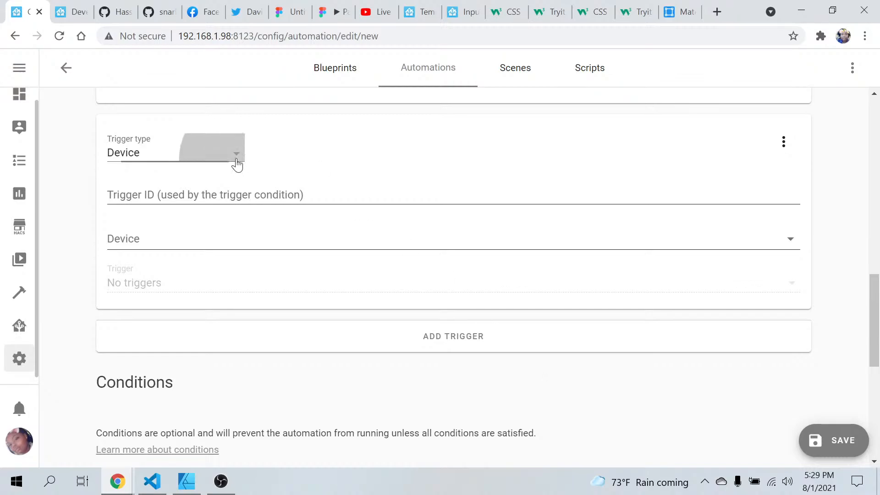
pyautogui.click(196, 218)
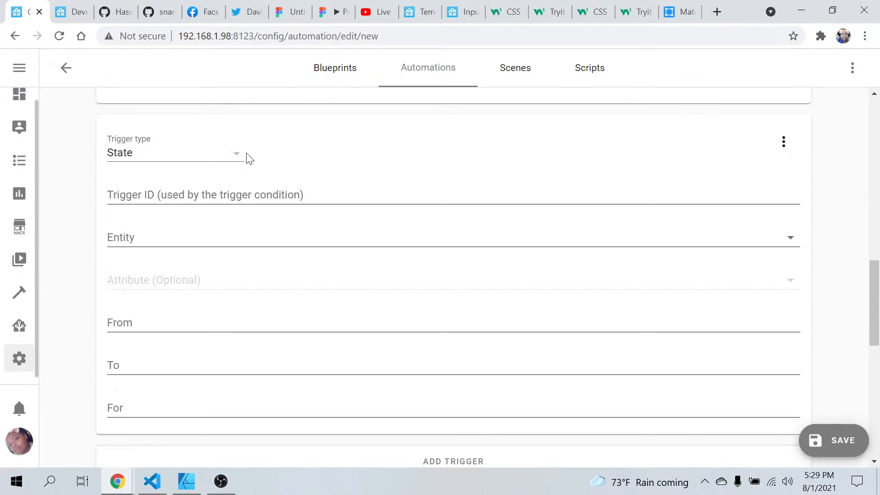
pyautogui.click(242, 236)
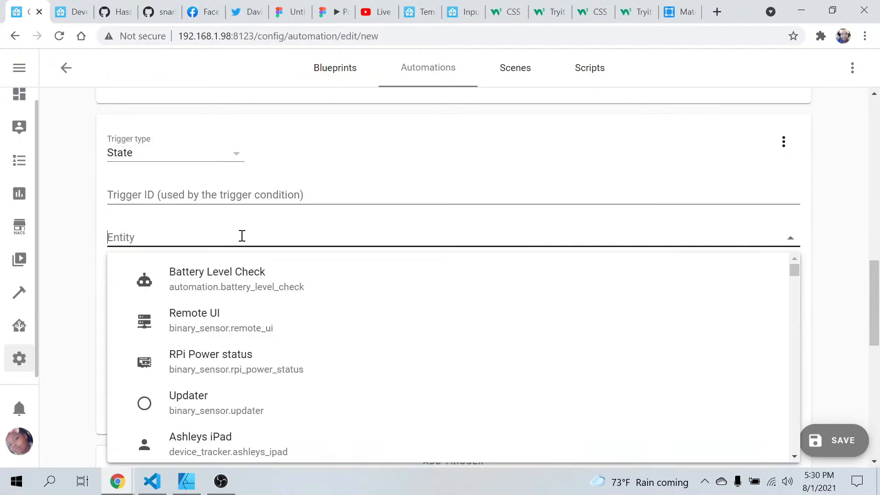
pyautogui.write('perso')
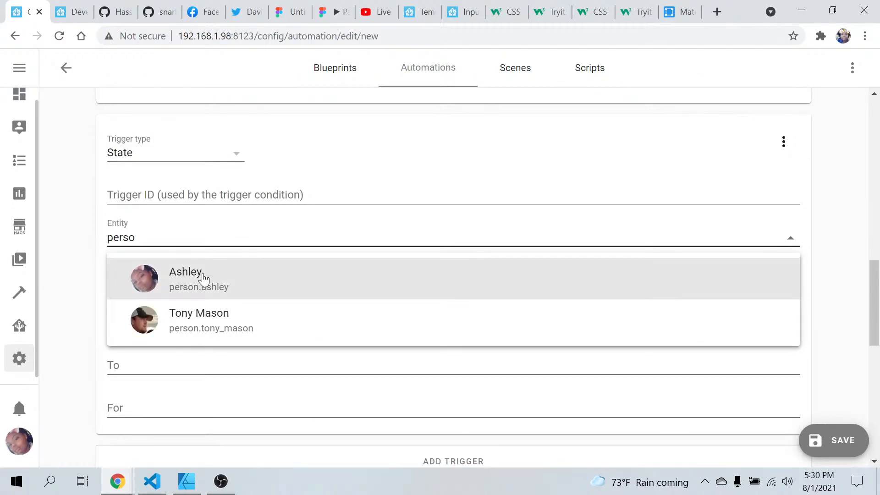
pyautogui.click(201, 280)
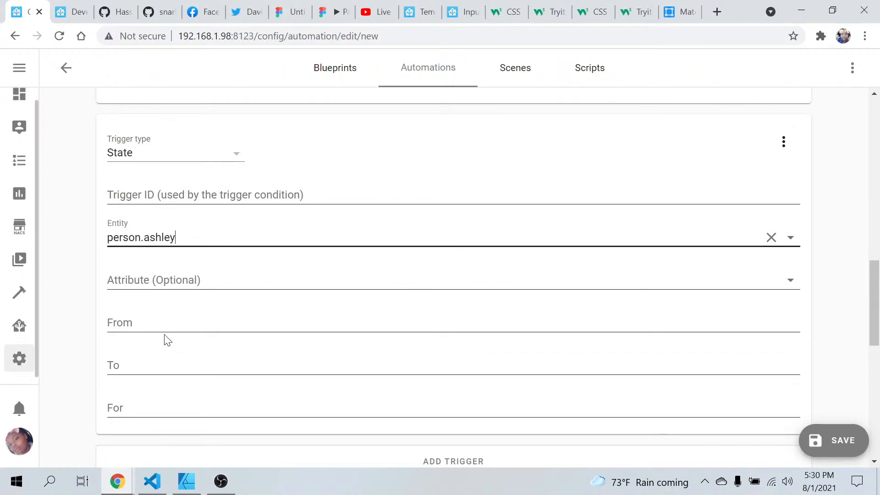
# - Set the second trigger's To value to "Home" and its For duration to "10 mins"
pyautogui.click(158, 362)
pyautogui.write('Home')
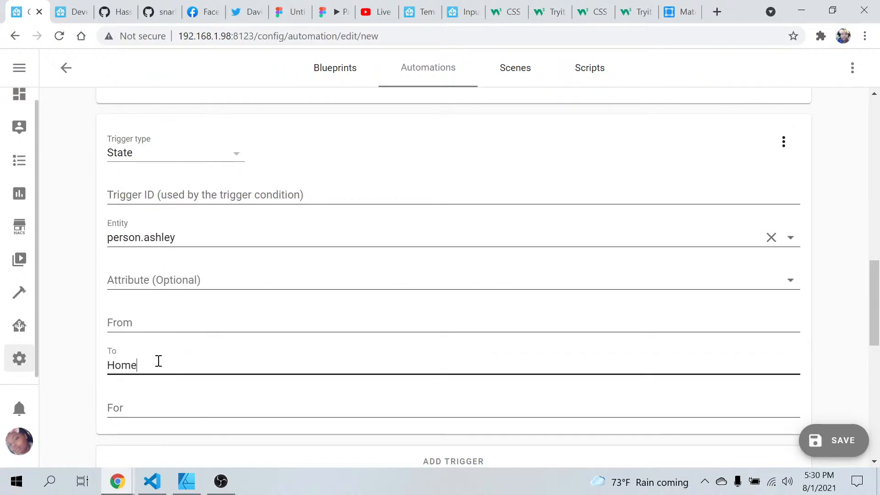
pyautogui.scroll(-3, 158, 361)
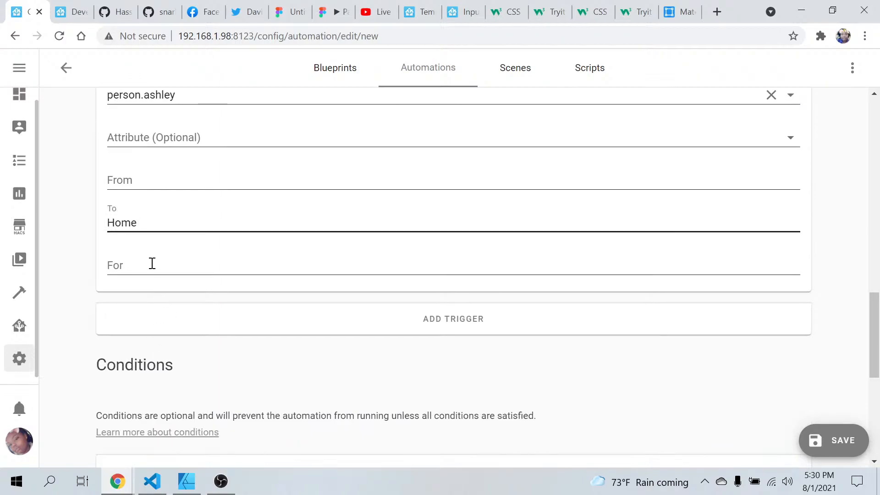
pyautogui.click(152, 263)
pyautogui.write('10')
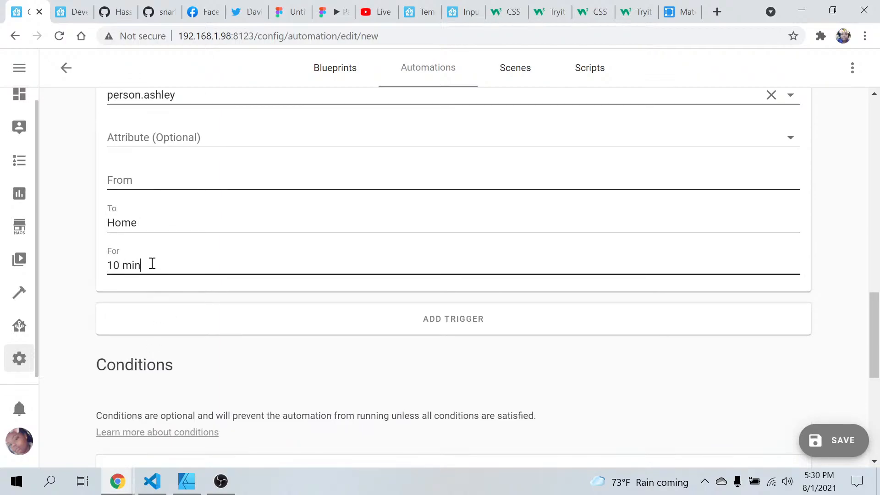
pyautogui.write(' mins')
pyautogui.click(261, 389)
# - Look through the available devices and action types, and set the automation's action type to Call service
pyautogui.scroll(-4, 263, 395)
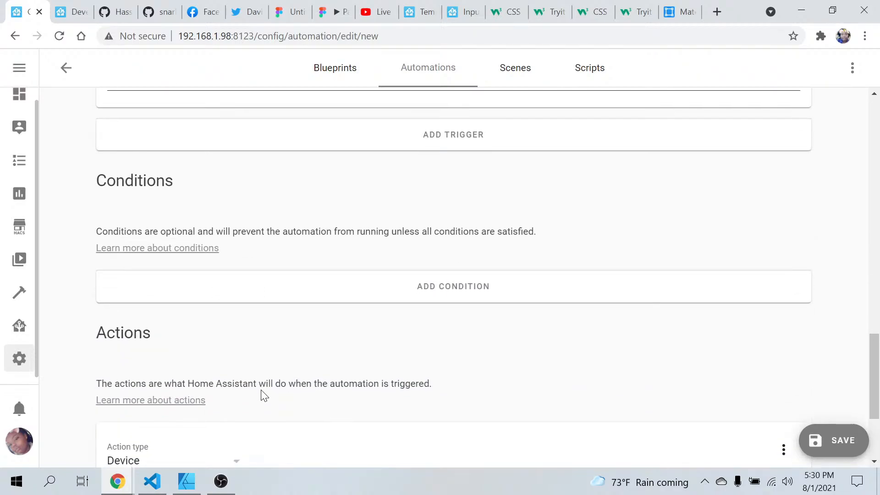
pyautogui.scroll(-3, 264, 395)
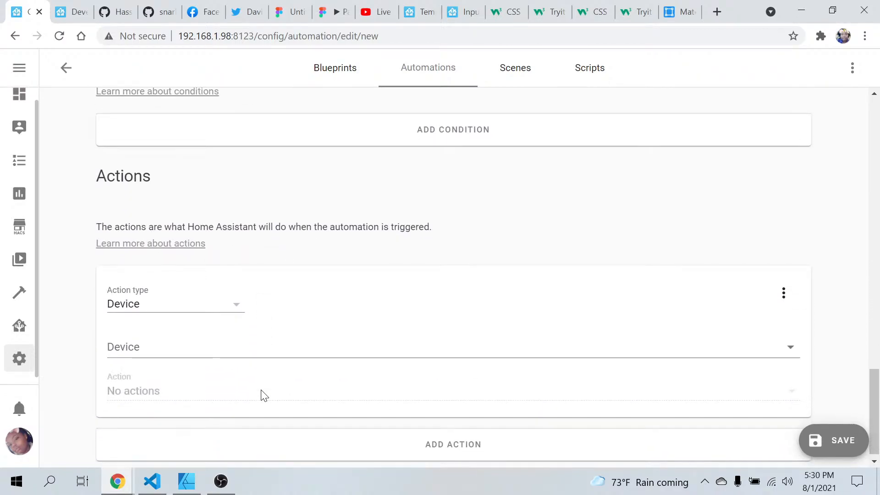
pyautogui.click(237, 352)
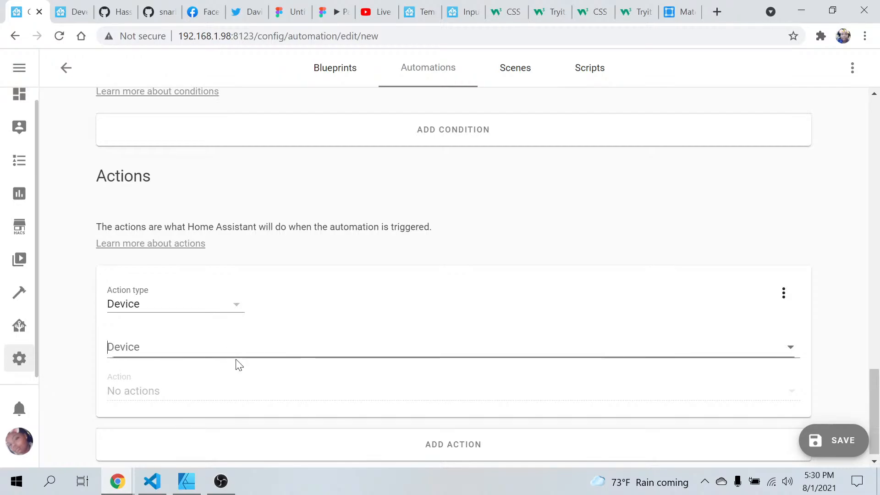
pyautogui.scroll(-4, 258, 234)
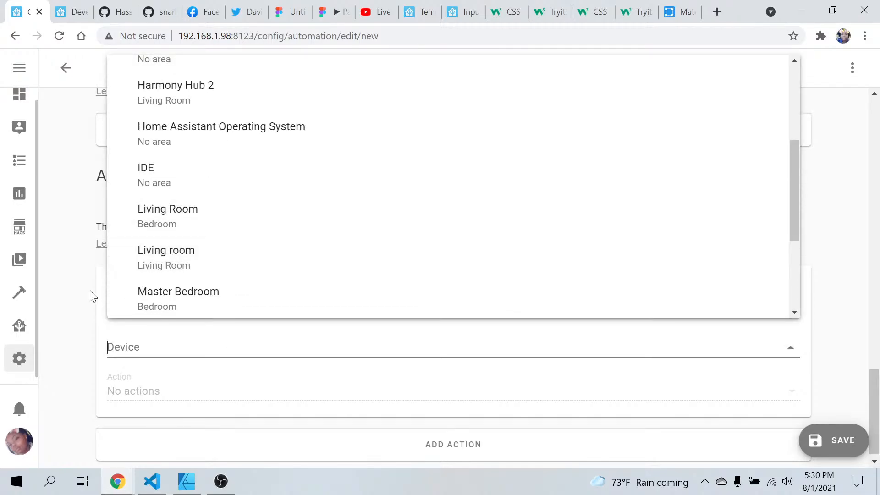
pyautogui.click(89, 296)
pyautogui.click(239, 302)
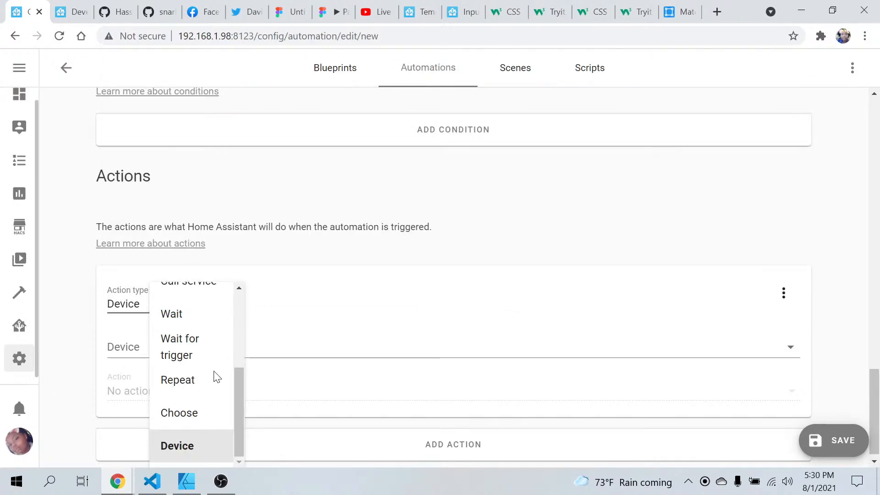
pyautogui.scroll(4, 216, 373)
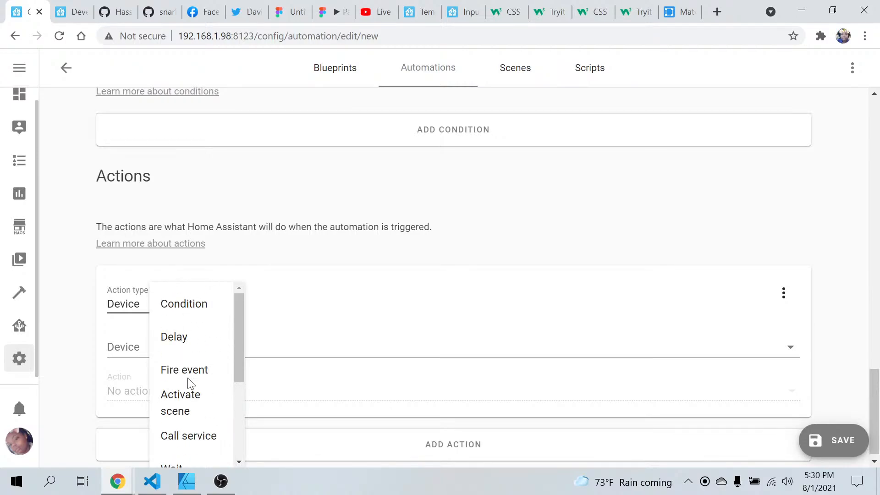
pyautogui.scroll(-3, 191, 330)
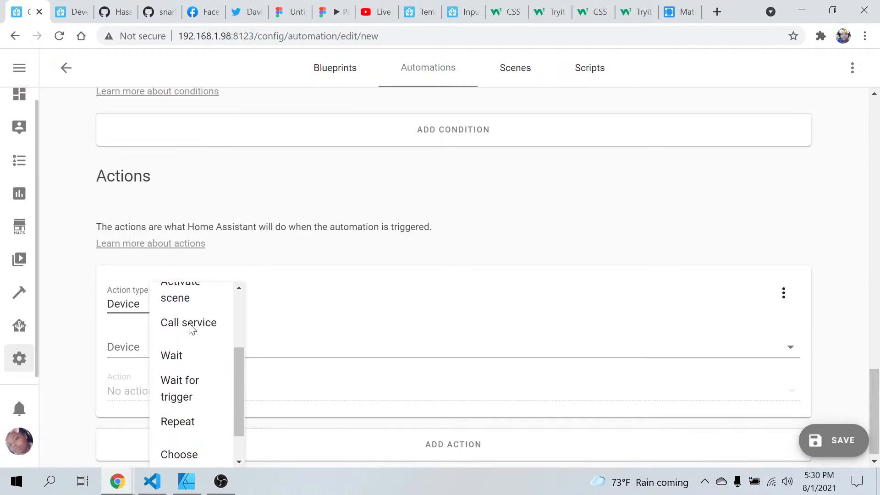
pyautogui.scroll(-2, 191, 328)
pyautogui.scroll(4, 190, 323)
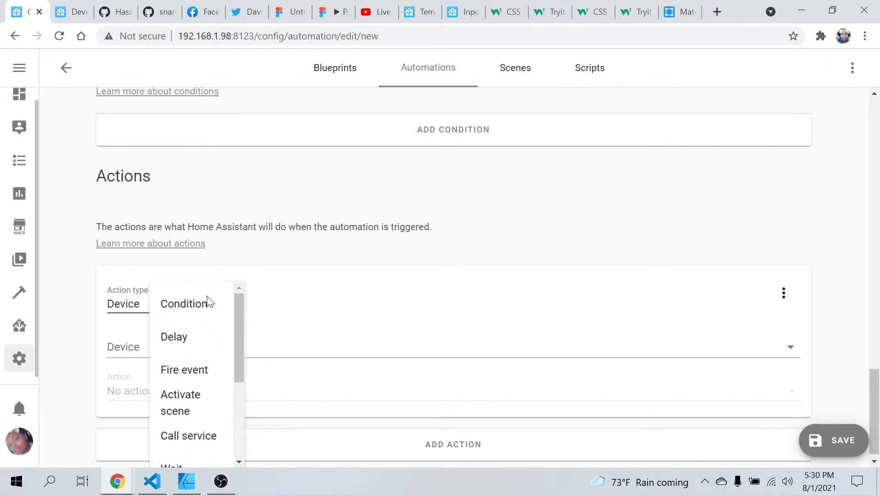
pyautogui.click(198, 437)
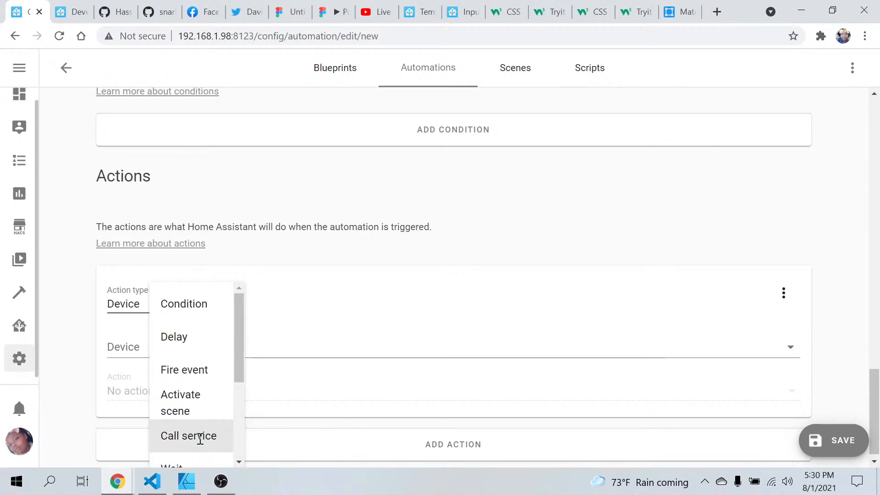
# - Choose Automation: Turn on as the action's service and check which target entities it offers
pyautogui.click(219, 362)
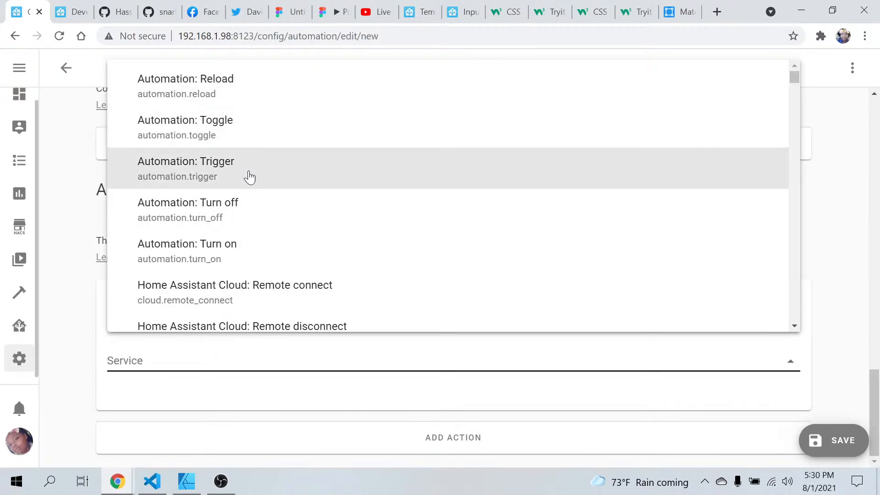
pyautogui.click(253, 252)
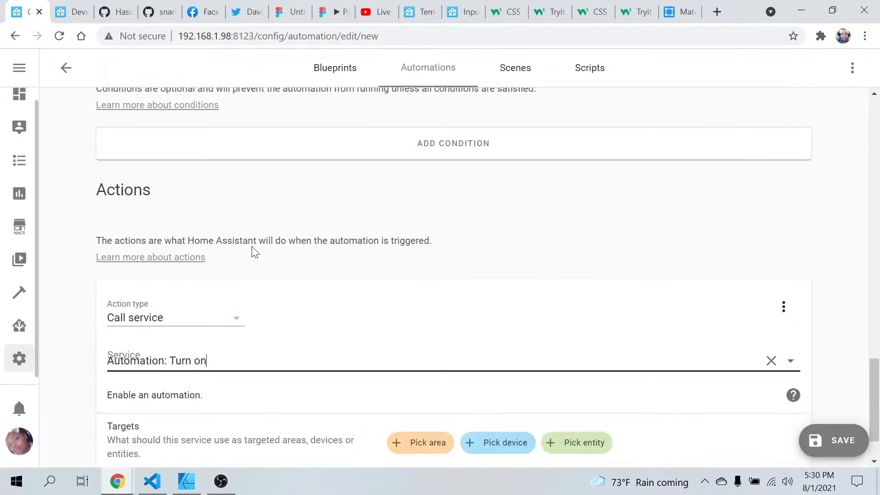
pyautogui.scroll(-1, 226, 330)
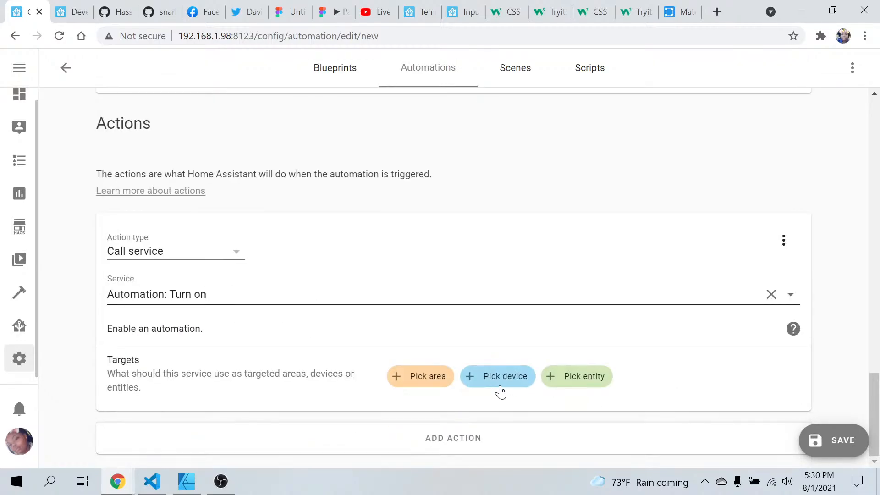
pyautogui.click(570, 379)
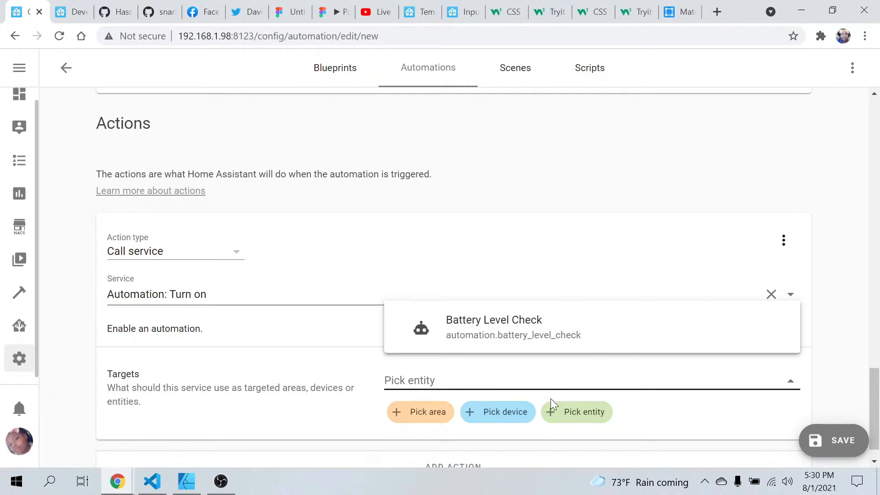
pyautogui.click(503, 420)
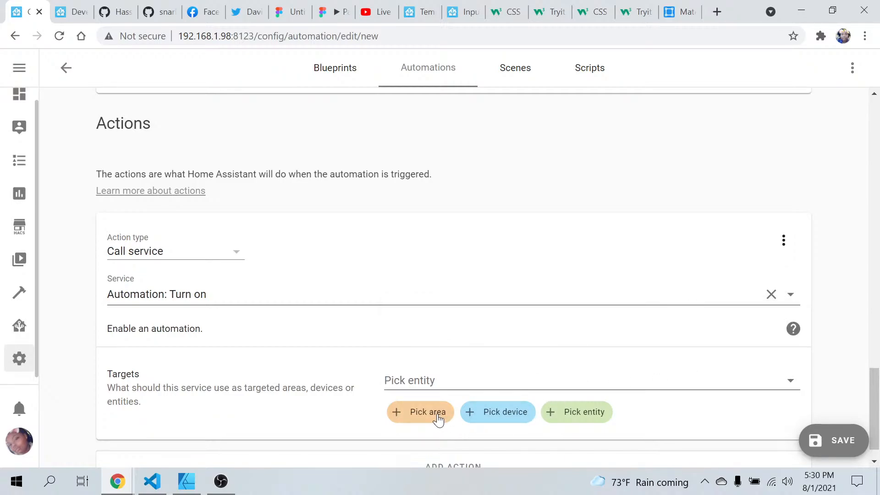
pyautogui.scroll(-1, 437, 419)
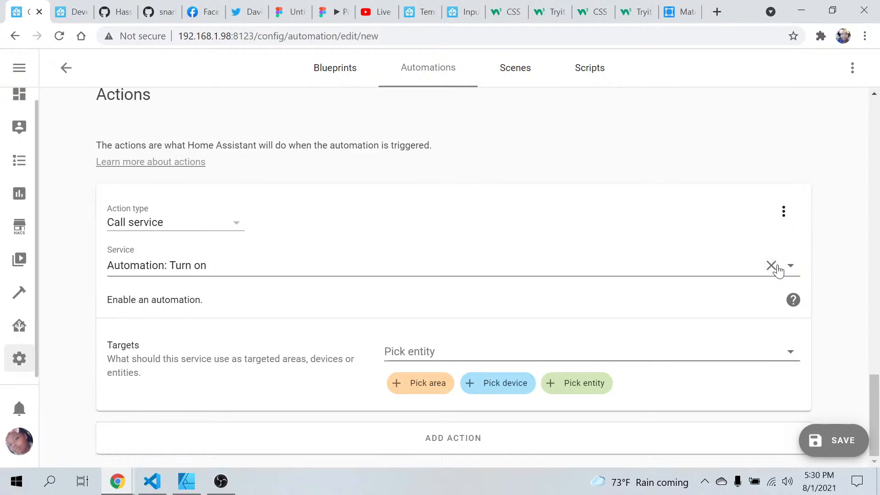
# - Change the action's service to Input boolean: Turn on
pyautogui.click(791, 267)
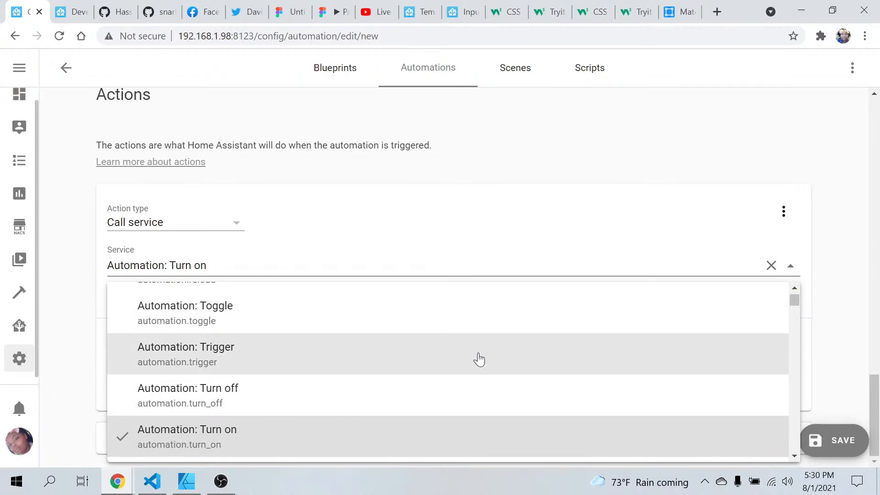
pyautogui.scroll(-3, 479, 359)
pyautogui.scroll(-4, 479, 359)
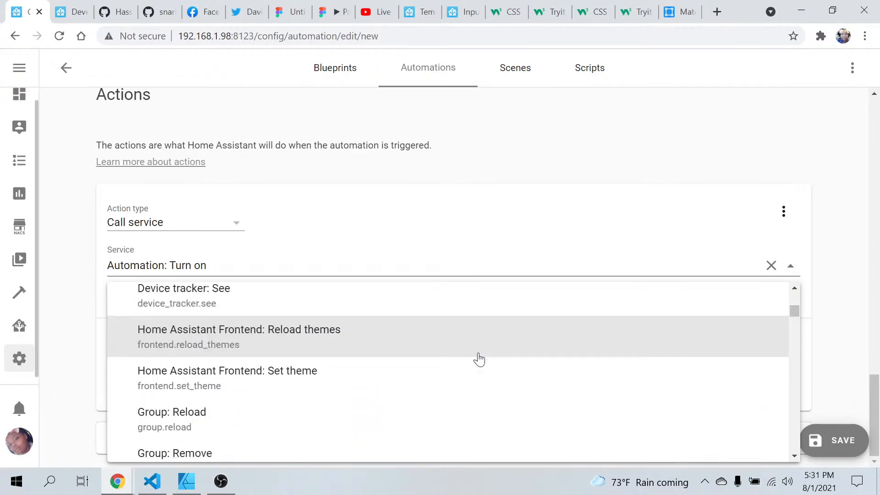
pyautogui.scroll(-20, 478, 358)
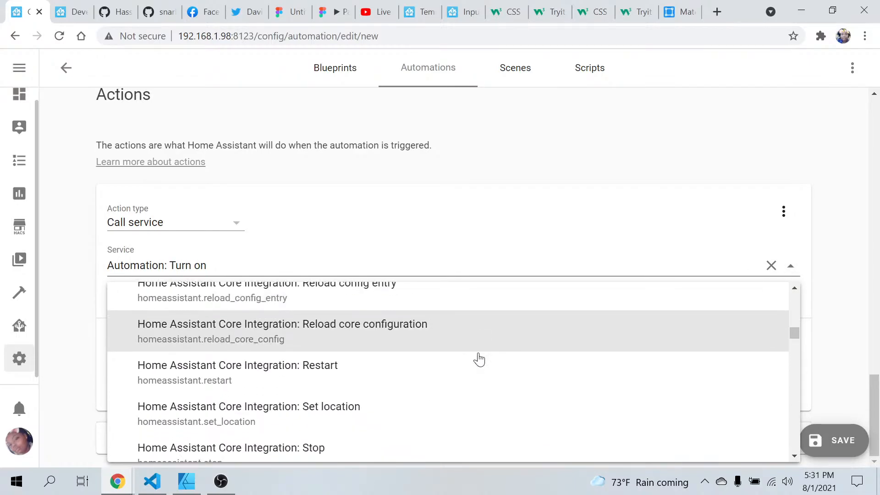
pyautogui.scroll(-10, 479, 358)
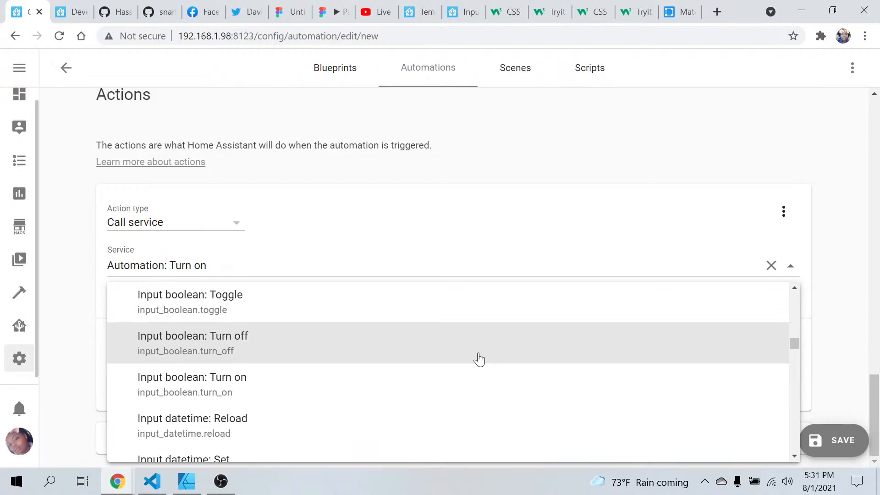
pyautogui.click(387, 340)
# - Target the resident's home presence toggle with the service call and save the automation
pyautogui.click(588, 360)
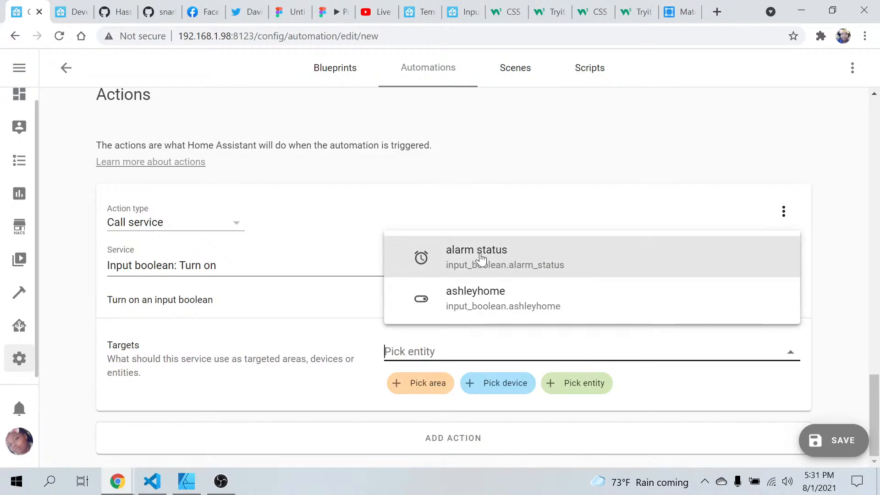
pyautogui.click(485, 319)
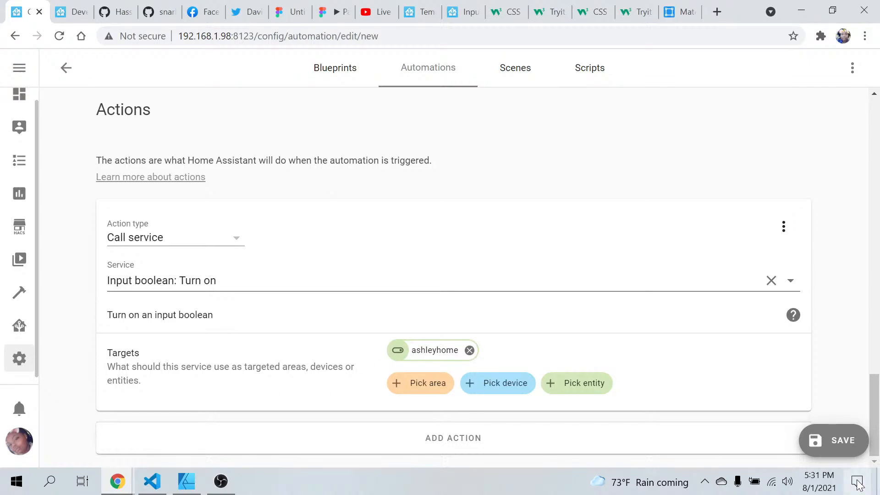
pyautogui.click(835, 451)
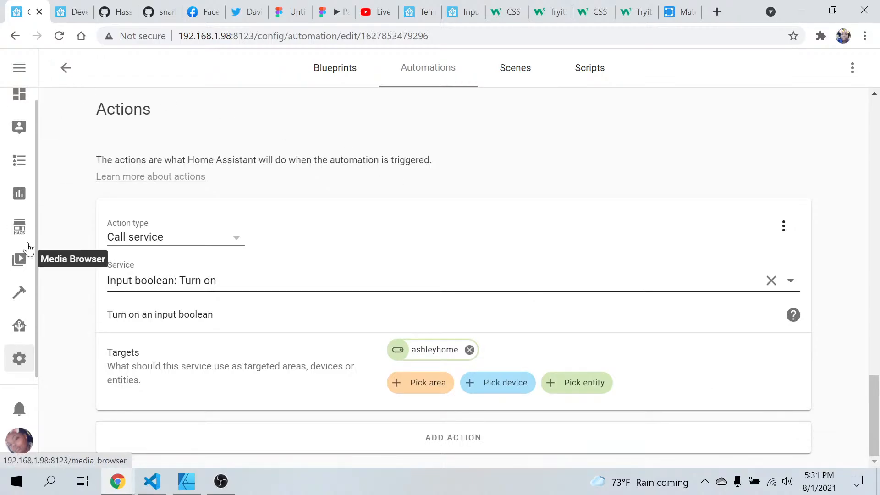
# - Look up the state and attributes of the newly saved home presence automation in the Developer Tools
pyautogui.click(67, 14)
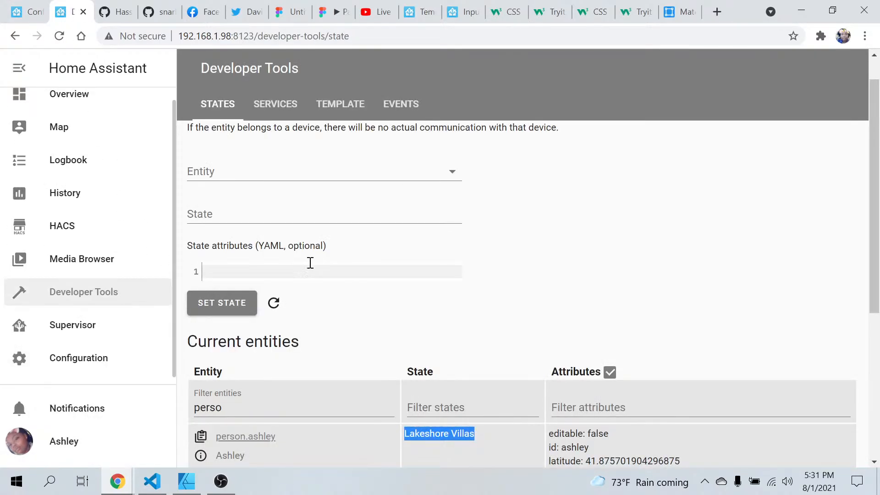
pyautogui.click(392, 304)
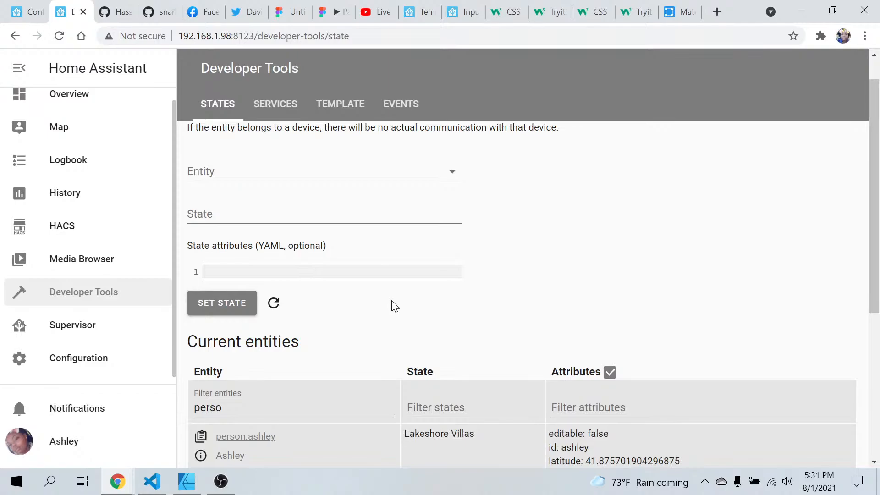
pyautogui.click(452, 173)
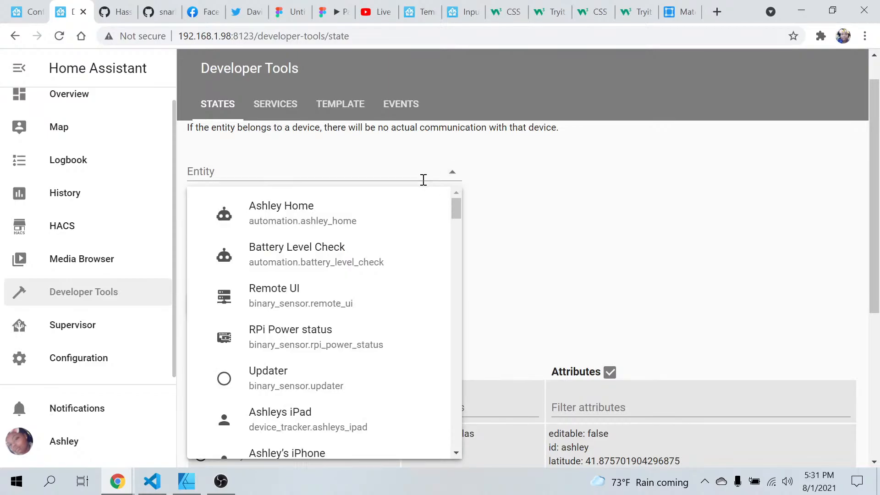
pyautogui.click(356, 217)
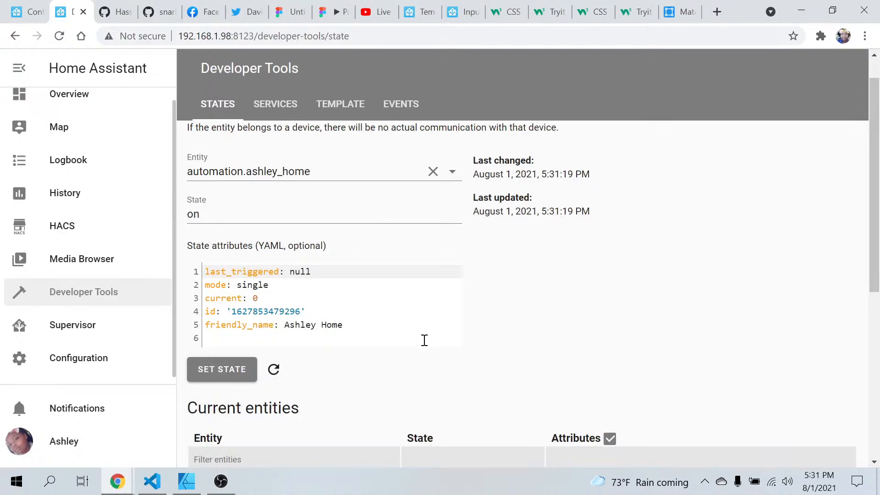
# - Filter the current entities list by the resident's first name
pyautogui.scroll(-4, 425, 340)
pyautogui.scroll(3, 424, 340)
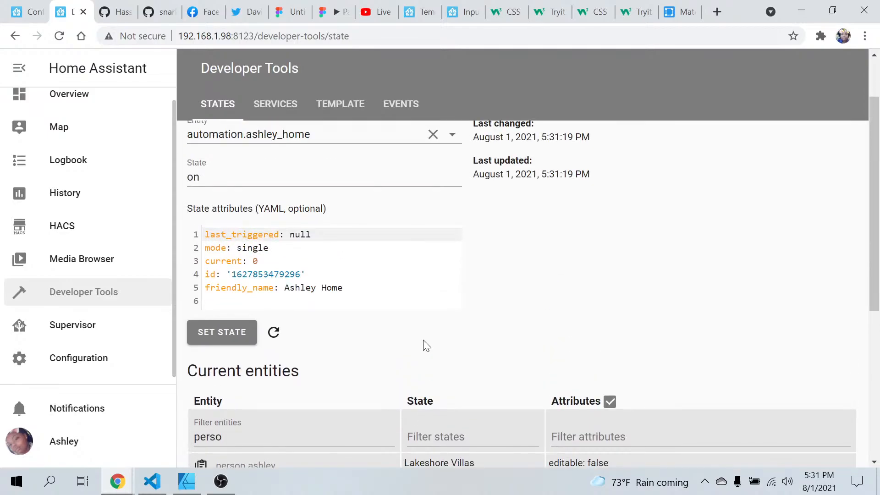
pyautogui.click(330, 439)
pyautogui.press('BackSpace')
pyautogui.press('BackSpace')
pyautogui.press('BackSpace')
pyautogui.press('BackSpace')
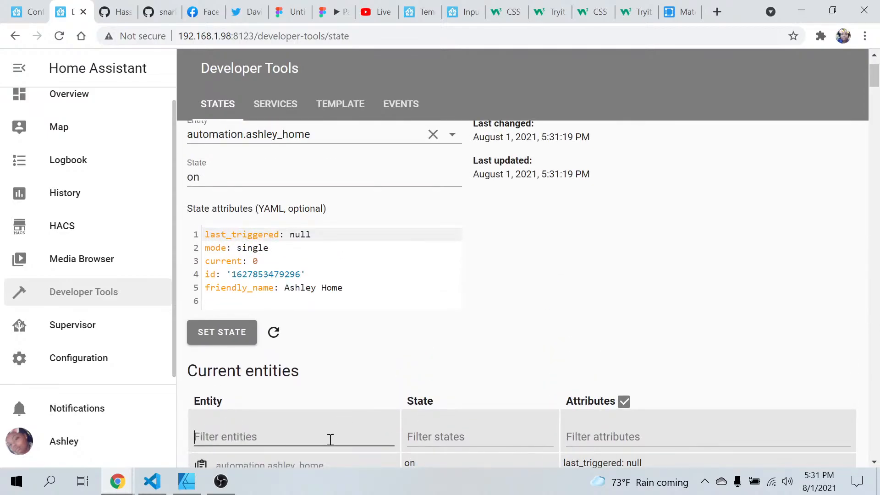
pyautogui.write('ashley')
pyautogui.scroll(-4, 330, 439)
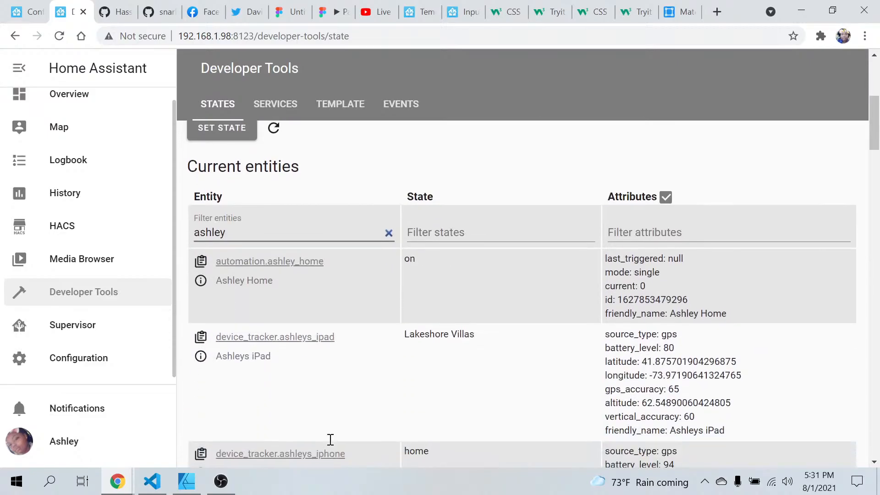
# - Check the on/off history of the resident's home presence automation and close its details
pyautogui.click(201, 278)
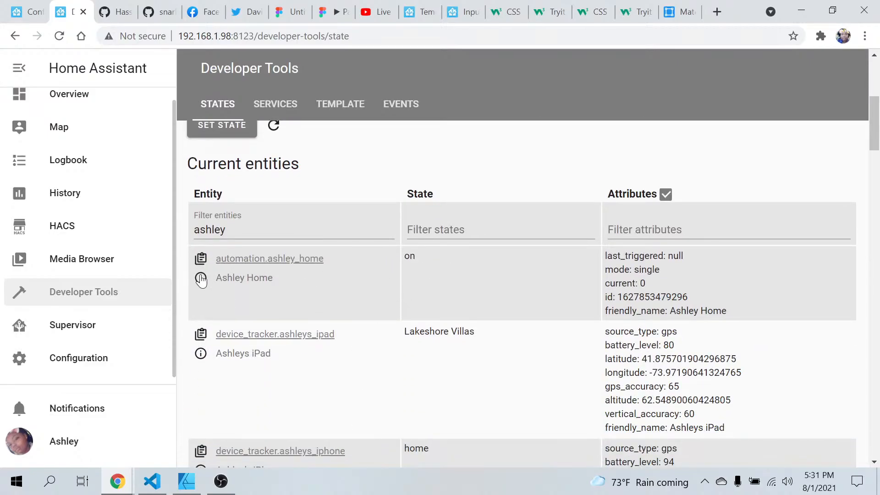
pyautogui.click(490, 227)
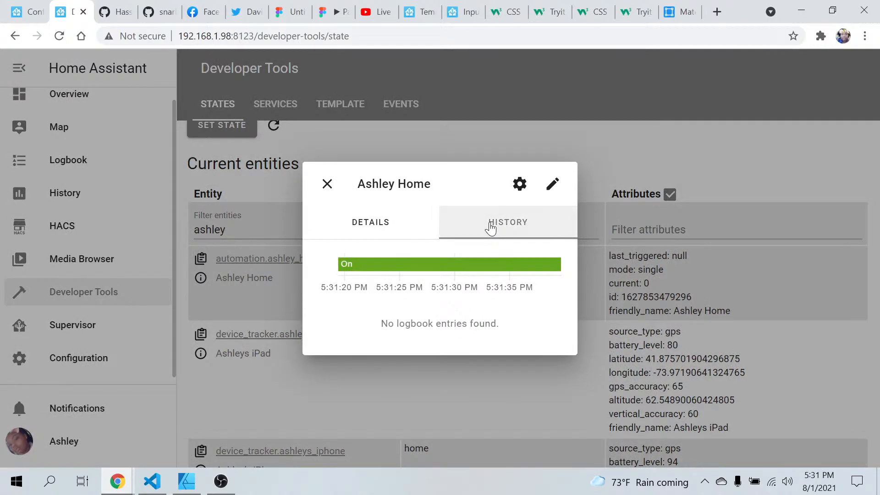
pyautogui.moveTo(343, 260)
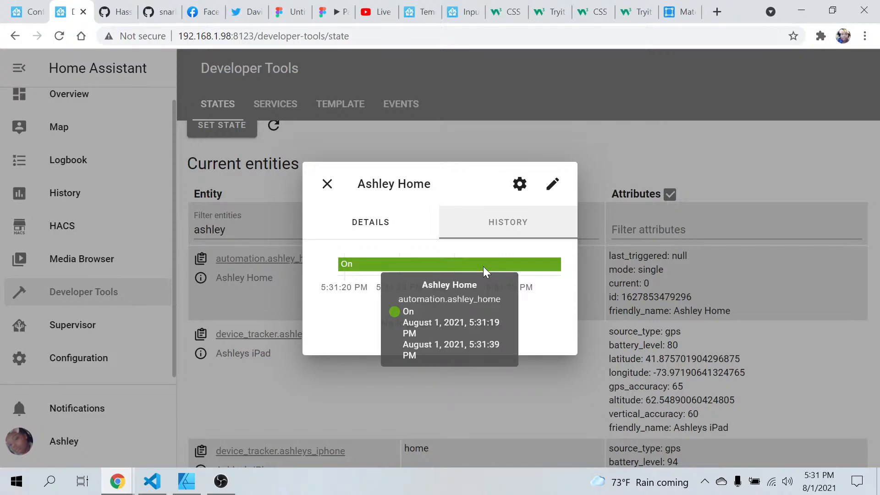
pyautogui.click(327, 185)
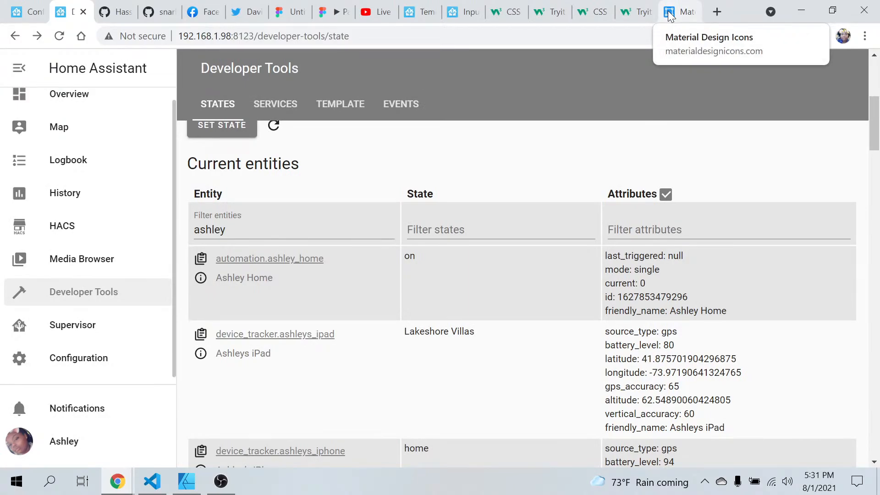
# - Switch to Visual Studio Code and make the home_alarm if condition in var.yaml read the resident's home presence input_boolean
pyautogui.click(152, 487)
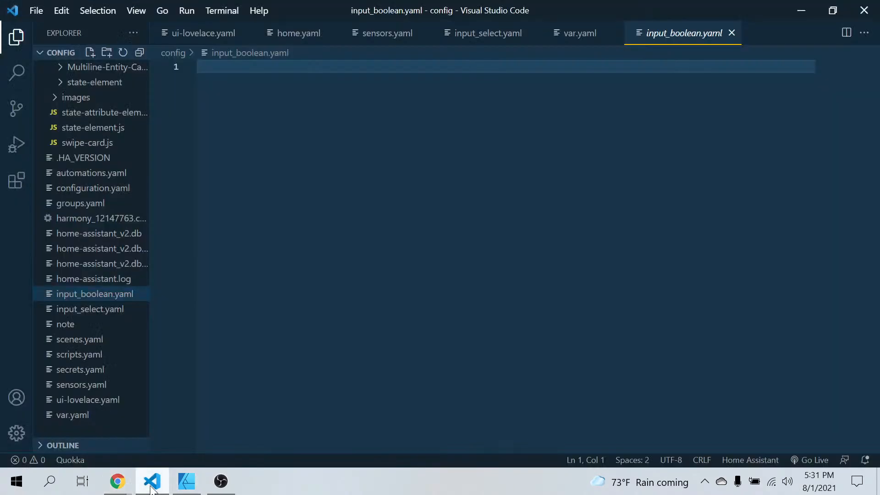
pyautogui.click(569, 33)
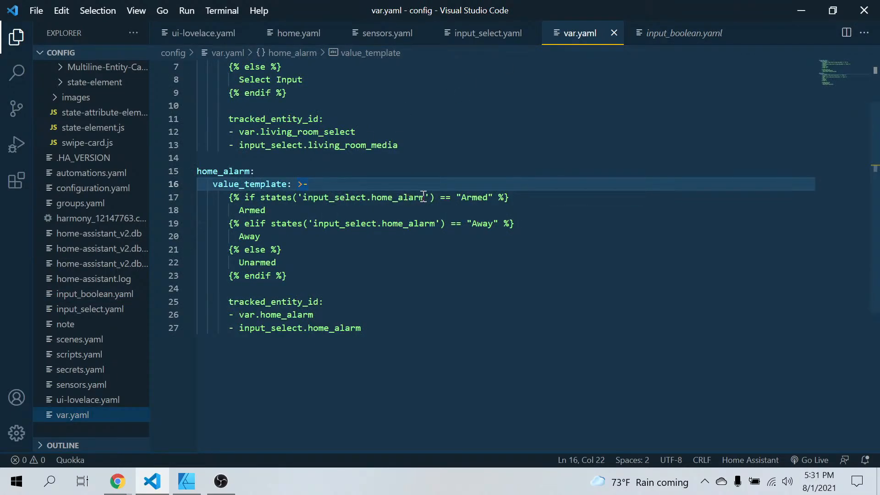
pyautogui.moveTo(424, 197); pyautogui.dragTo(337, 200)
pyautogui.press('BackSpace')
pyautogui.write('boolean')
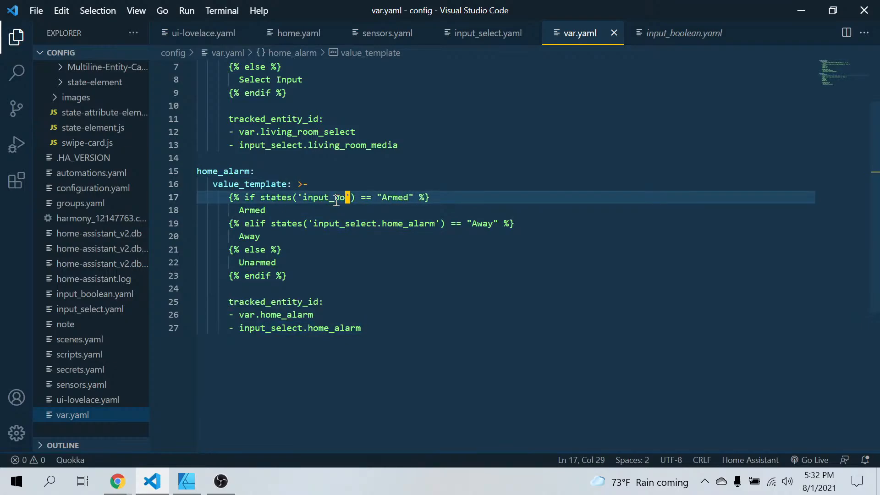
pyautogui.write('.ashley')
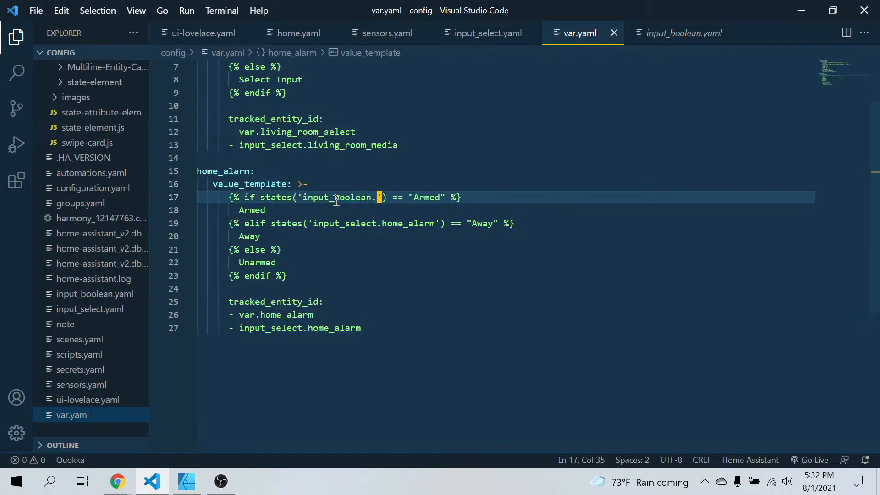
pyautogui.write('home')
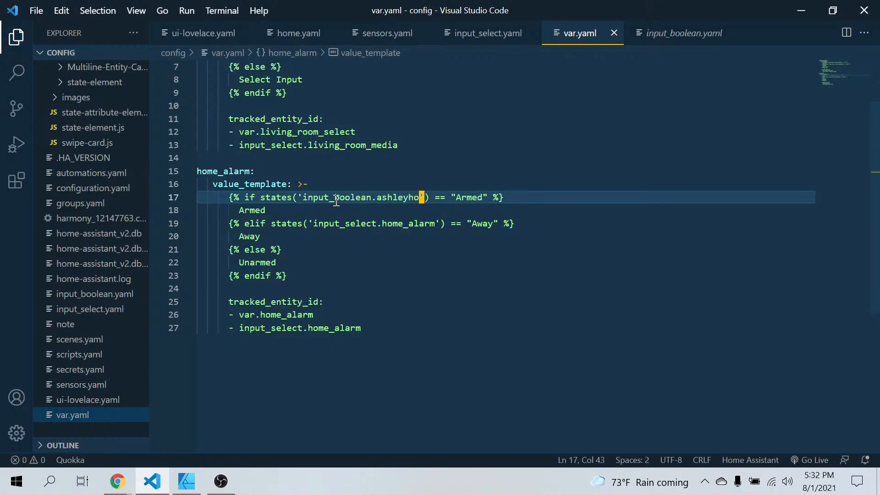
# - Set the compared value in the home_alarm if condition to "on"
pyautogui.click(496, 200)
pyautogui.press('BackSpace')
pyautogui.press('BackSpace')
pyautogui.press('BackSpace')
pyautogui.press('BackSpace')
pyautogui.press('BackSpace')
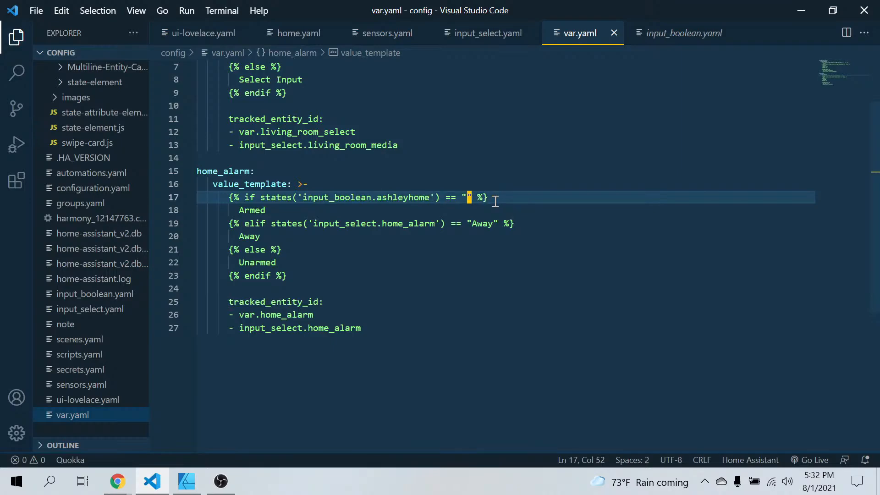
pyautogui.write('on')
pyautogui.click(117, 481)
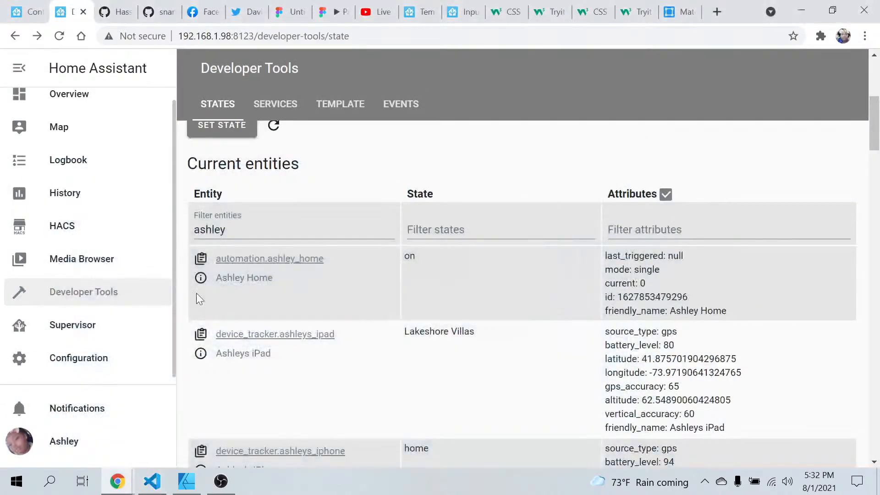
pyautogui.click(148, 490)
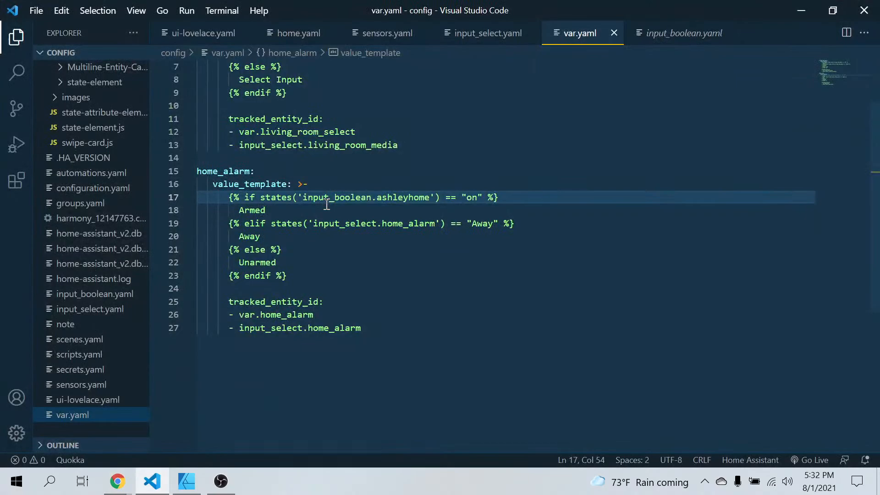
# - Replace input_select.home_alarm in the home_alarm elif condition with the resident's home presence input_boolean
pyautogui.click(438, 223)
pyautogui.press('BackSpace')
pyautogui.press('BackSpace')
pyautogui.press('BackSpace')
pyautogui.press('BackSpace')
pyautogui.press('BackSpace')
pyautogui.press('BackSpace')
pyautogui.press('BackSpace')
pyautogui.press('BackSpace')
pyautogui.press('BackSpace')
pyautogui.press('BackSpace')
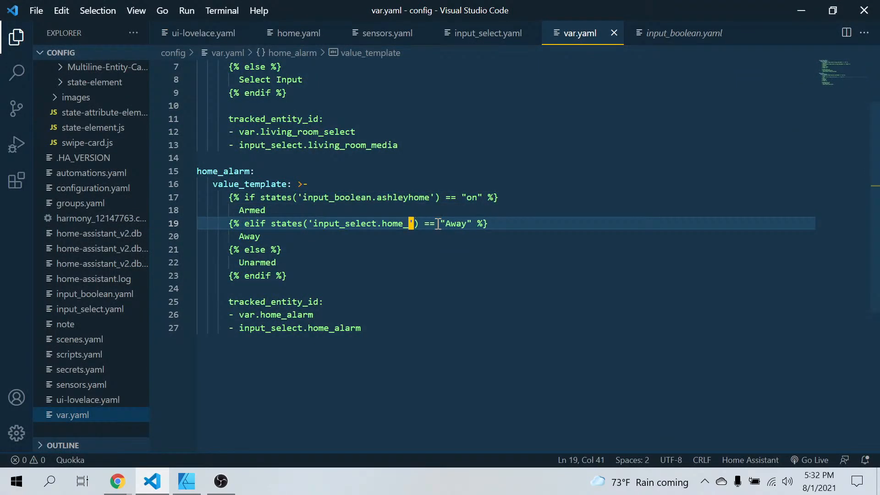
pyautogui.press('BackSpace')
pyautogui.press('BackSpace')
pyautogui.press('BackSpace')
pyautogui.press('BackSpace')
pyautogui.press('BackSpace')
pyautogui.press('BackSpace')
pyautogui.press('BackSpace')
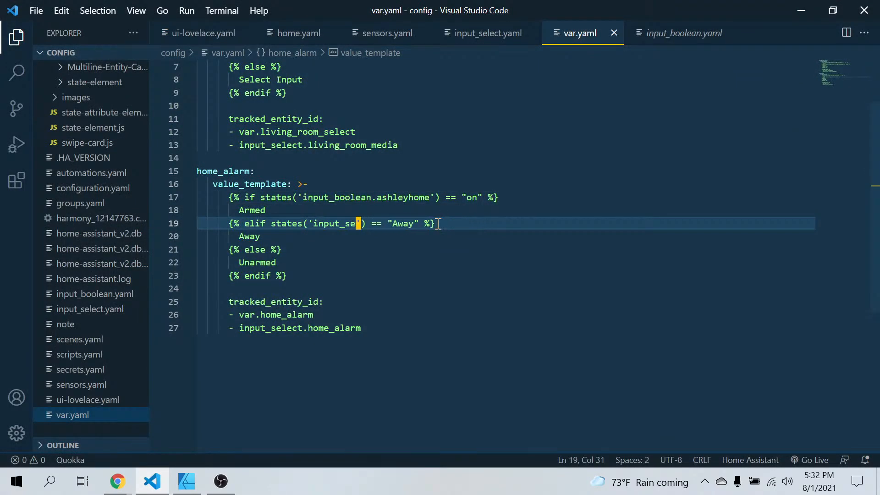
pyautogui.write('boo')
pyautogui.write('lean')
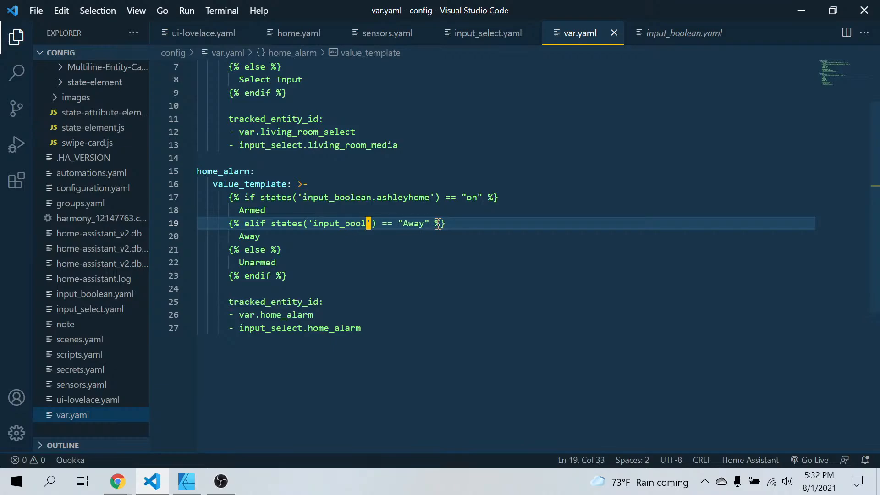
pyautogui.write('.ashly')
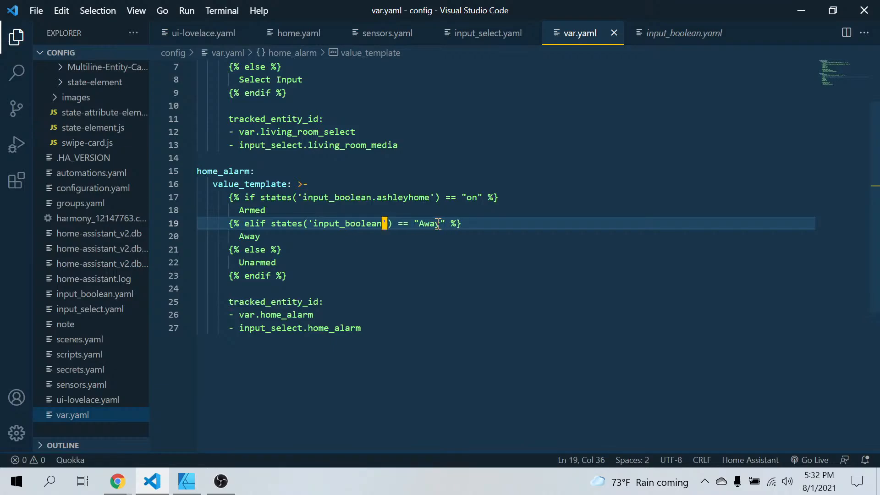
pyautogui.press('BackSpace')
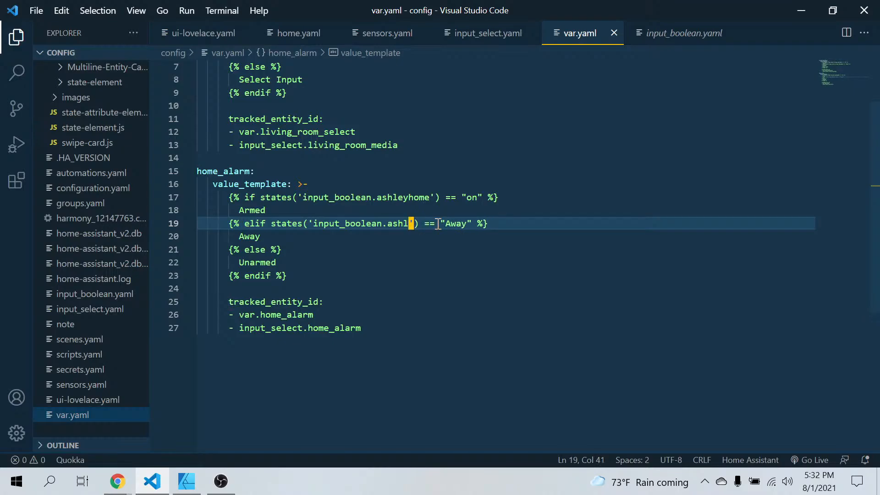
pyautogui.write('eyhome')
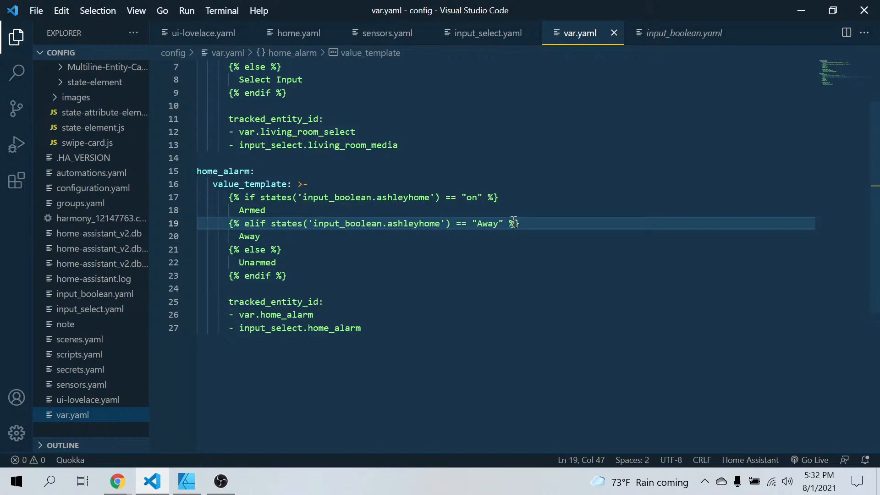
# - Set the compared value in the home_alarm elif condition to "off"
pyautogui.click(499, 223)
pyautogui.press('BackSpace')
pyautogui.press('BackSpace')
pyautogui.press('BackSpace')
pyautogui.press('BackSpace')
pyautogui.write('off')
# - Replace input_select.home_alarm under home_alarm's tracked_entity_id with the resident's home presence input_boolean
pyautogui.click(375, 328)
pyautogui.press('BackSpace')
pyautogui.press('BackSpace')
pyautogui.press('BackSpace')
pyautogui.press('BackSpace')
pyautogui.press('BackSpace')
pyautogui.press('BackSpace')
pyautogui.press('BackSpace')
pyautogui.press('BackSpace')
pyautogui.press('BackSpace')
pyautogui.press('BackSpace')
pyautogui.press('BackSpace')
pyautogui.press('BackSpace')
pyautogui.press('BackSpace')
pyautogui.press('BackSpace')
pyautogui.press('BackSpace')
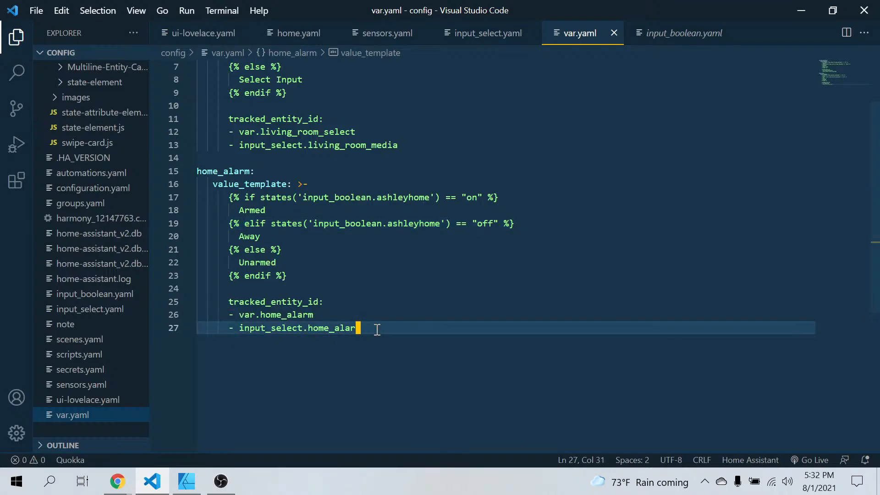
pyautogui.press('BackSpace')
pyautogui.press('BackSpace')
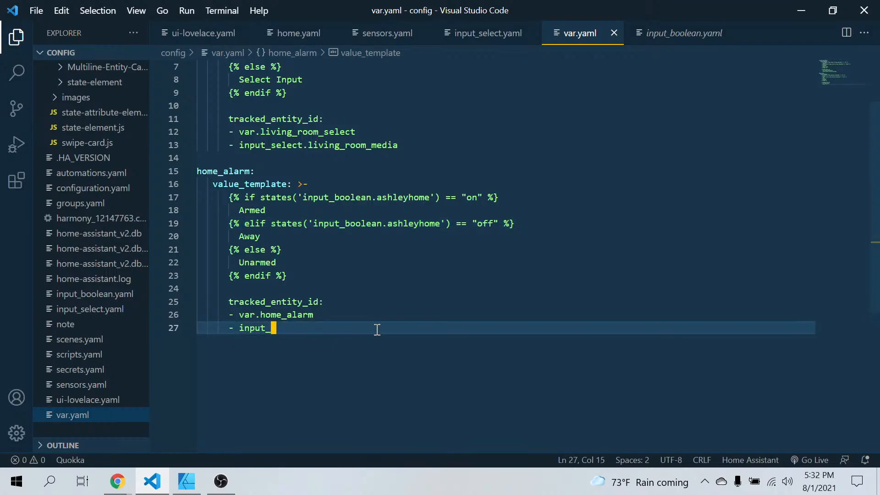
pyautogui.write('boolean.ashleyhome')
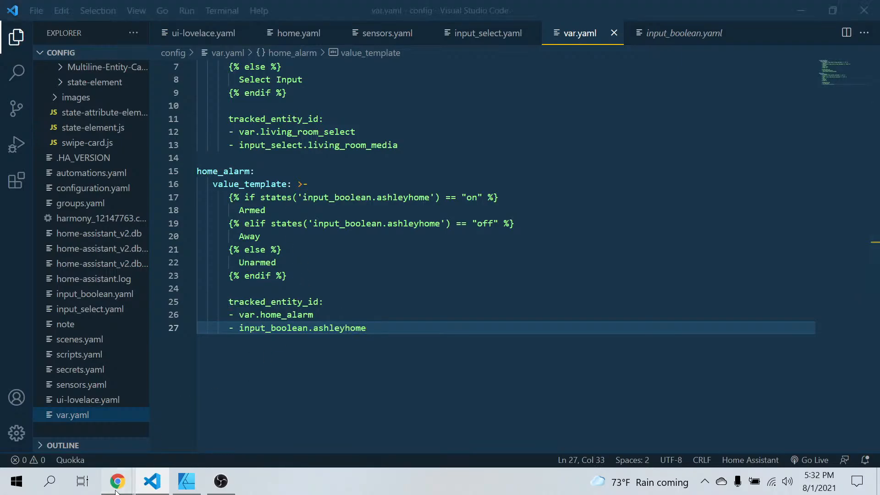
# - Switch to Home Assistant in the browser, validate the configuration in Server Controls and restart the server
pyautogui.moveTo(117, 481)
pyautogui.click(75, 427)
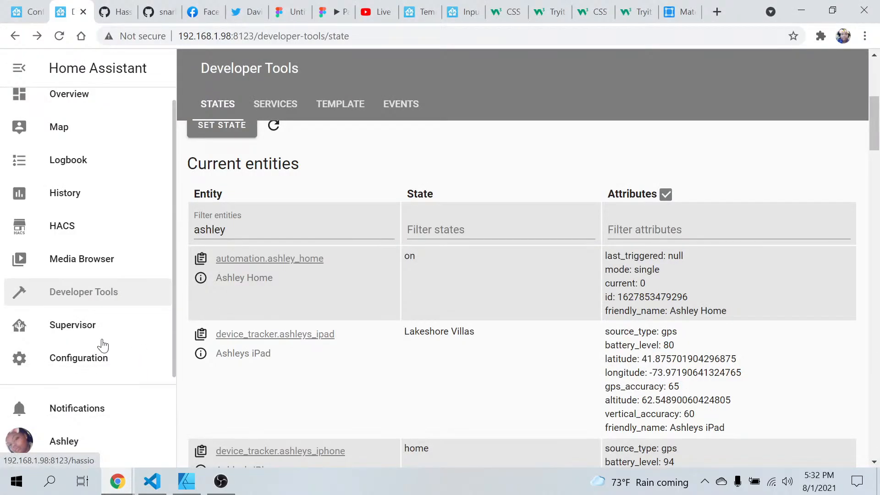
pyautogui.click(381, 11)
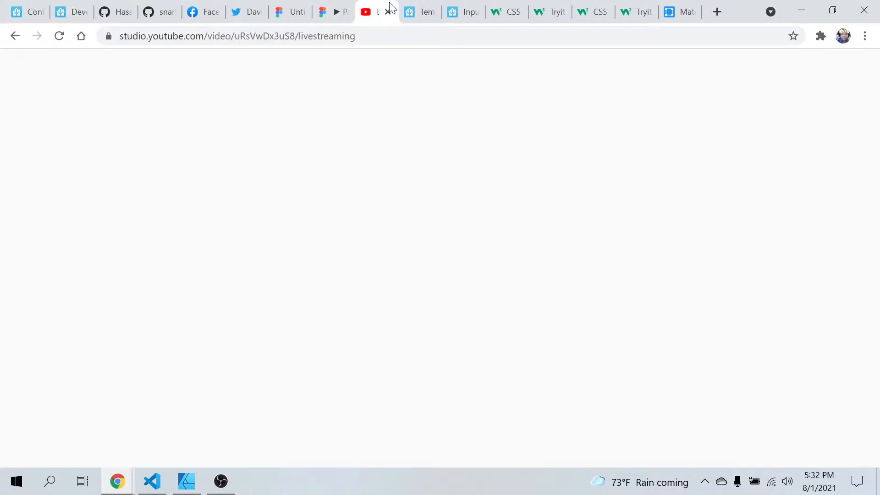
pyautogui.click(25, 12)
pyautogui.click(19, 357)
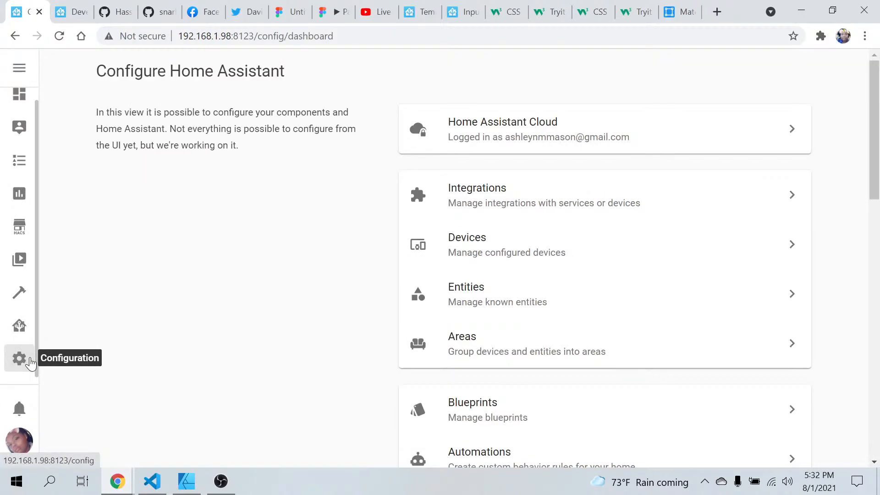
pyautogui.scroll(-10, 285, 378)
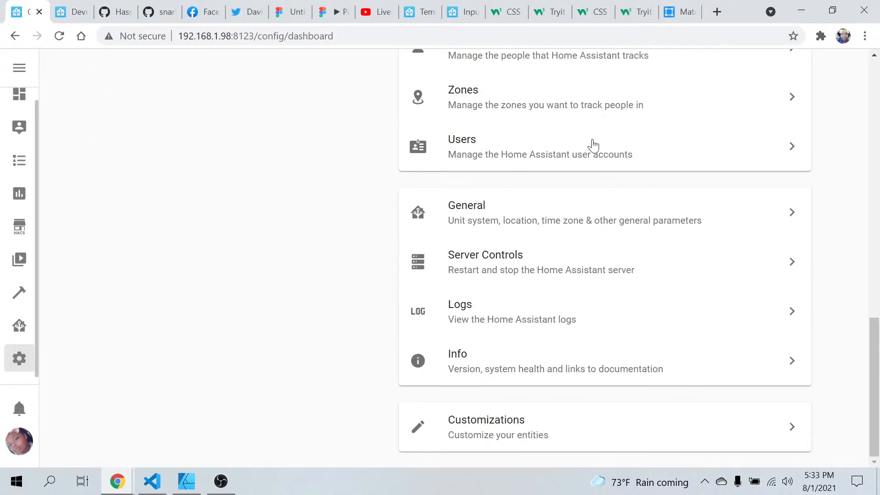
pyautogui.click(521, 280)
pyautogui.click(598, 288)
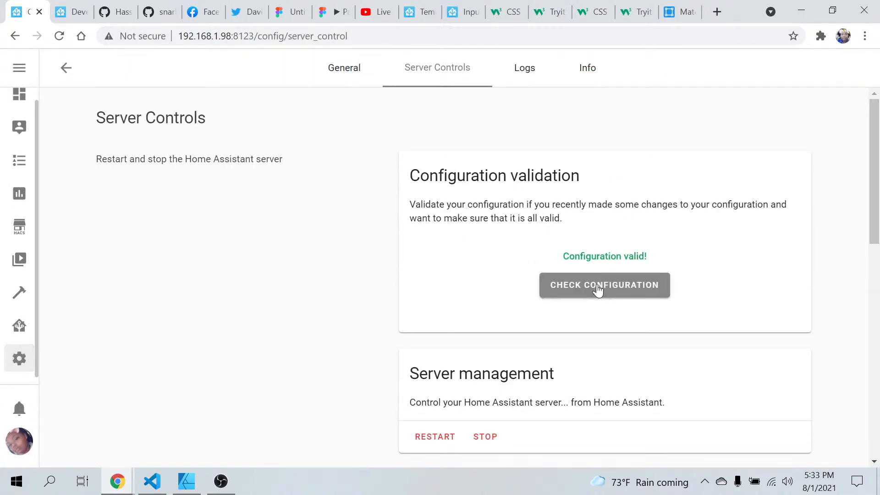
pyautogui.click(424, 437)
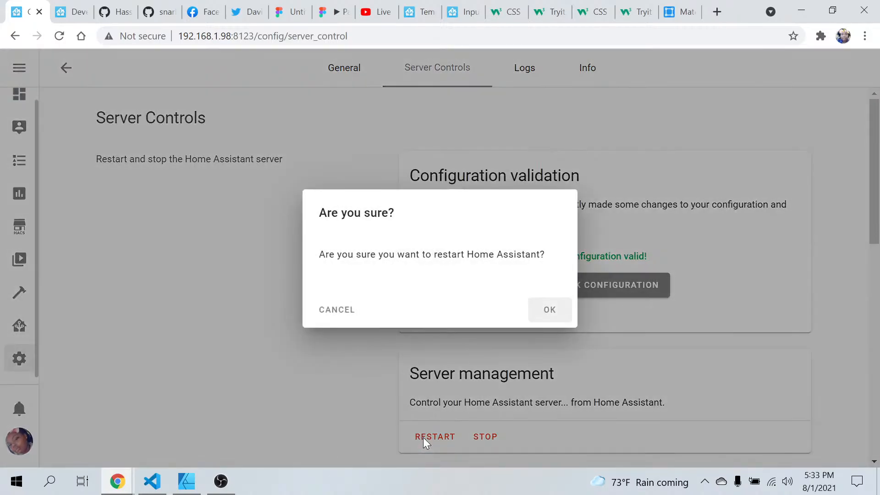
pyautogui.click(549, 310)
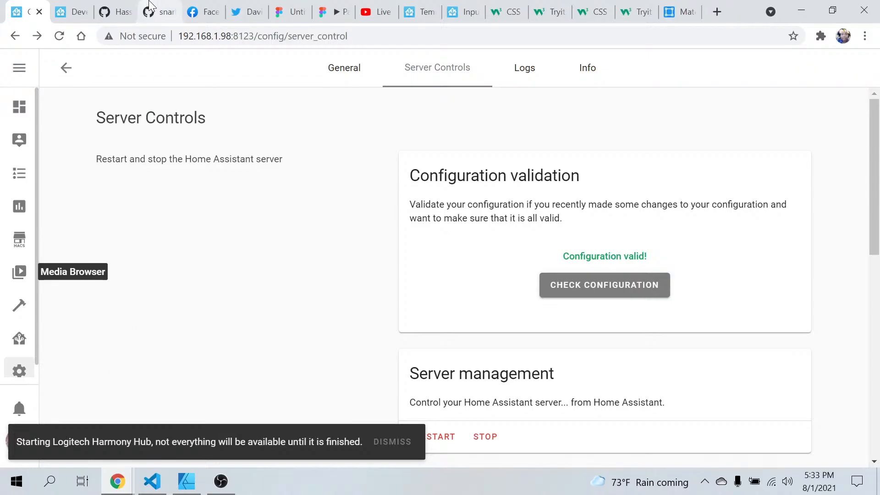
# - Filter the current entities in Developer Tools by "var" to check the home_alarm variable's state
pyautogui.click(19, 338)
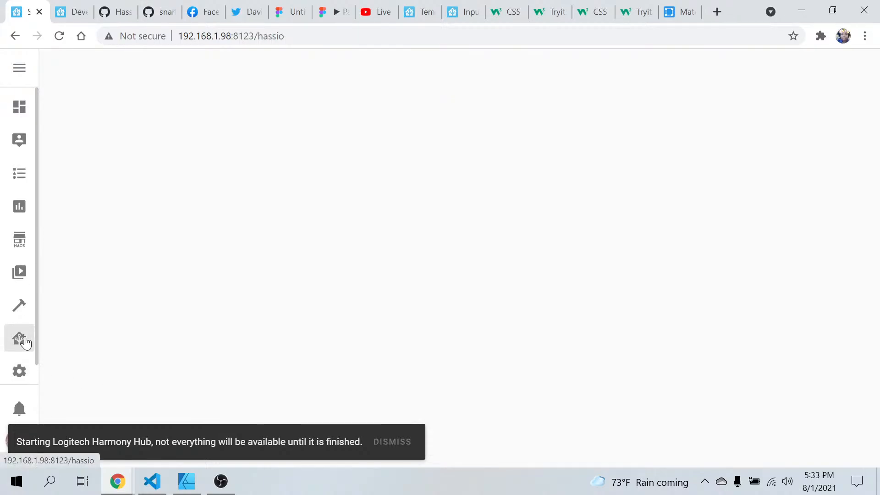
pyautogui.click(12, 310)
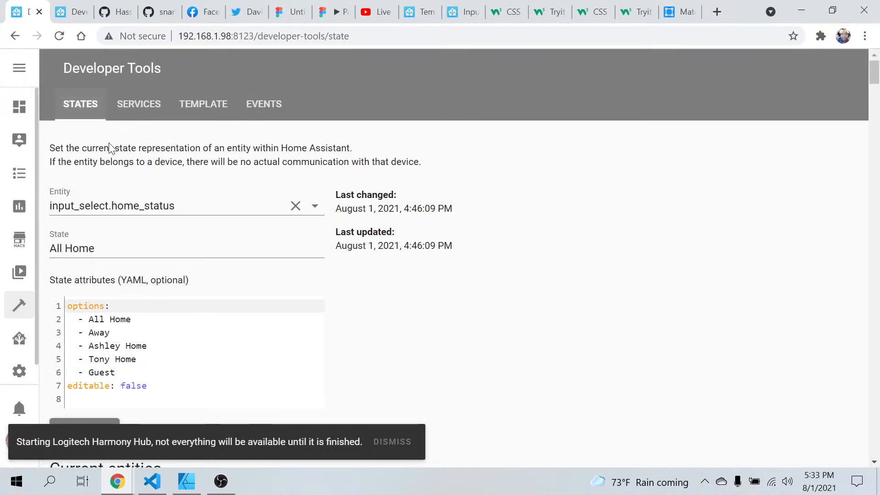
pyautogui.scroll(-3, 223, 325)
pyautogui.scroll(-2, 223, 325)
pyautogui.click(192, 319)
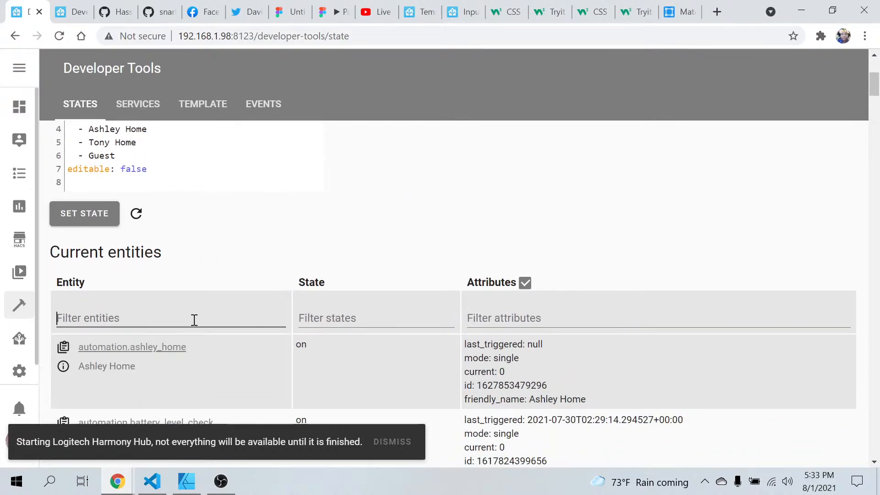
pyautogui.write('var')
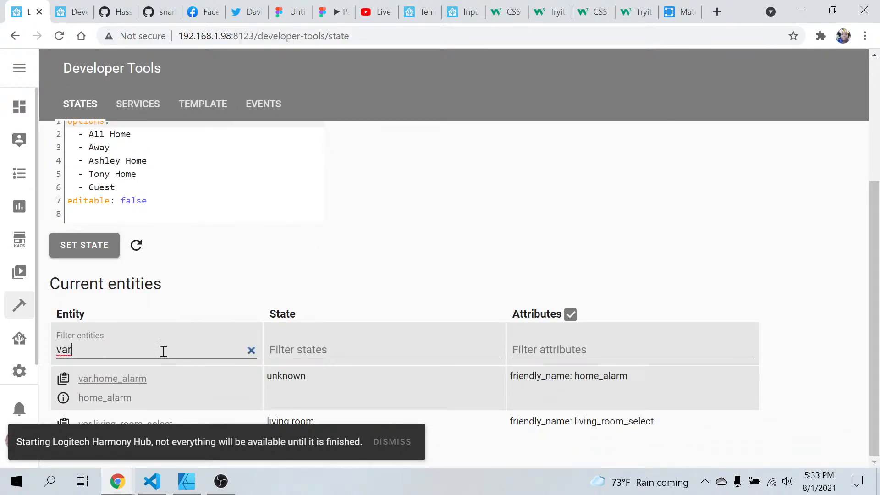
# - View the state history of the living_room_select variable in its details dialog and close it
pyautogui.click(200, 369)
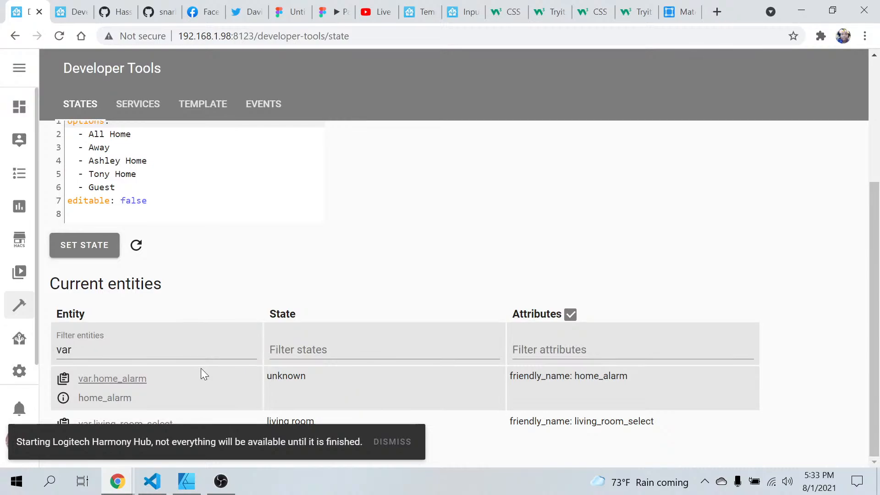
pyautogui.click(377, 443)
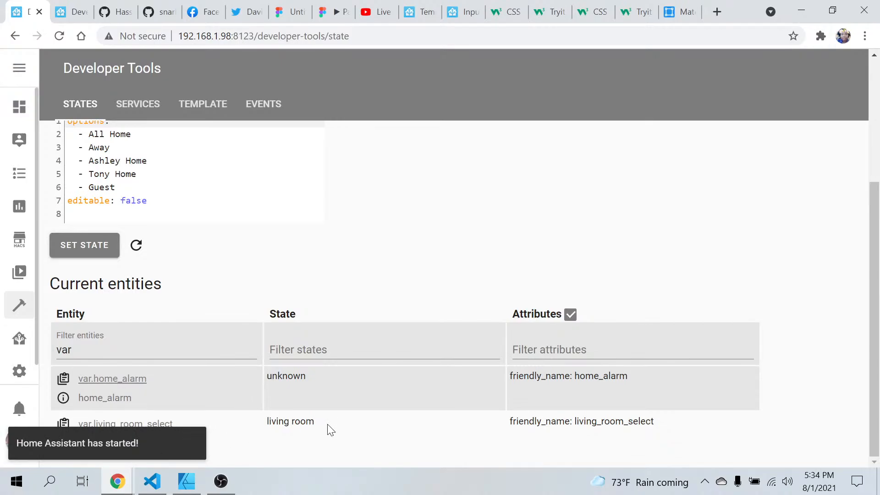
pyautogui.click(63, 443)
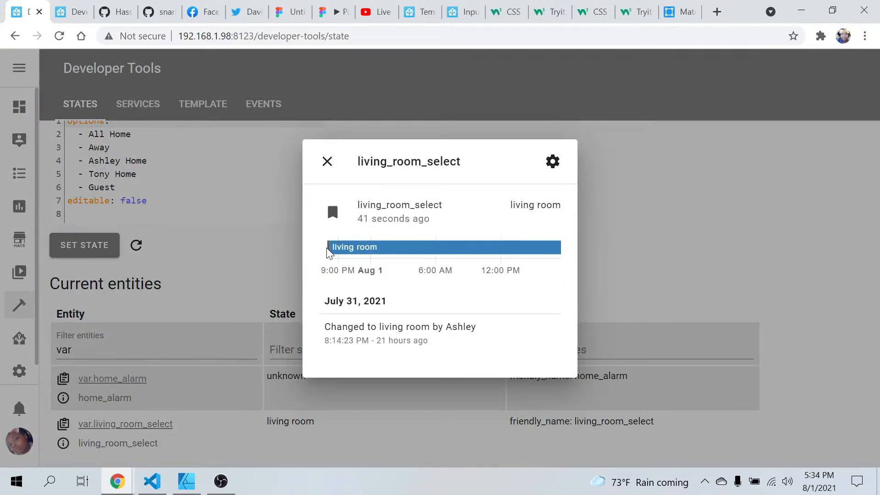
pyautogui.moveTo(330, 252)
pyautogui.click(327, 161)
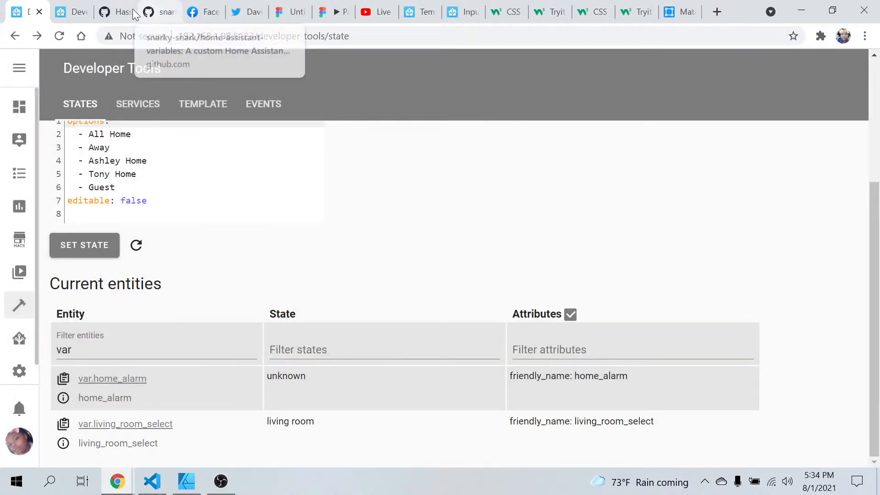
# - Examine the home-assistant-variables README on GitHub, from the tracked entities section through the example selecting entity_id and value using templates
pyautogui.click(104, 11)
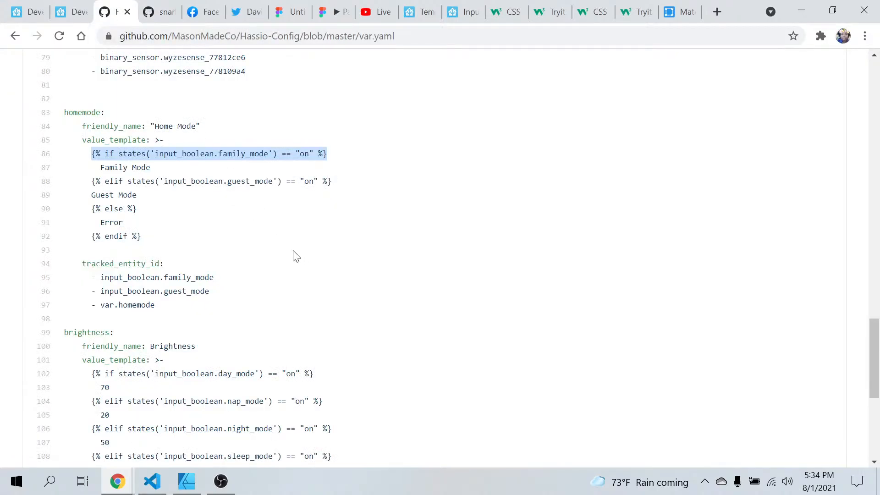
pyautogui.click(164, 12)
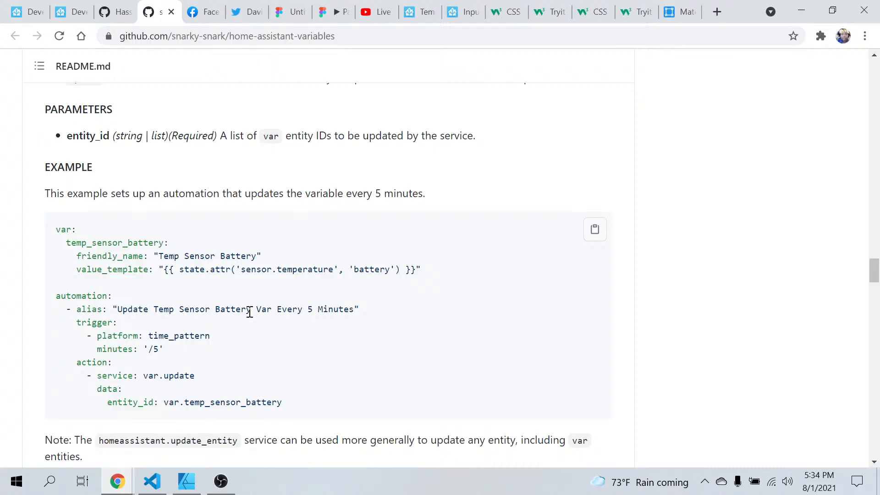
pyautogui.scroll(-10, 249, 311)
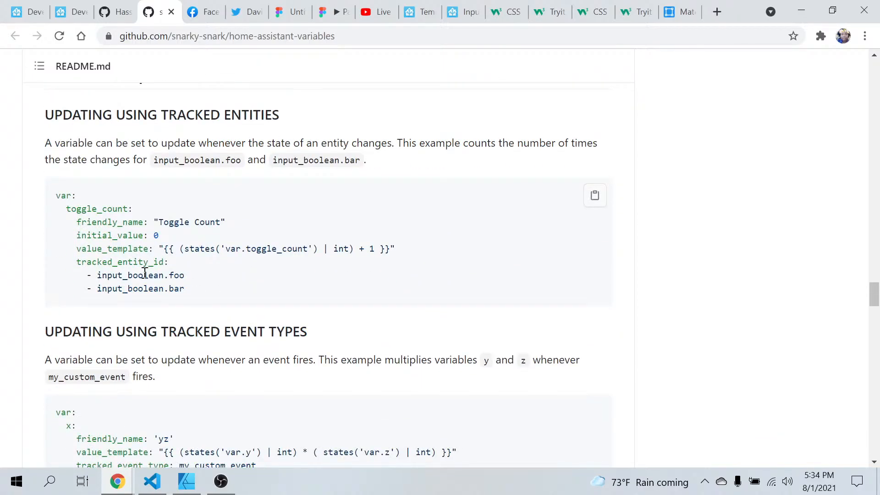
pyautogui.scroll(-3, 142, 258)
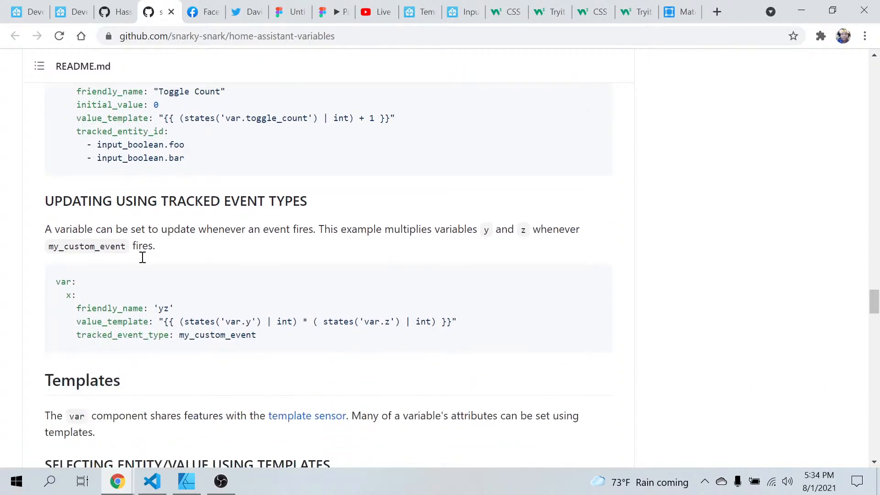
pyautogui.scroll(-6, 144, 261)
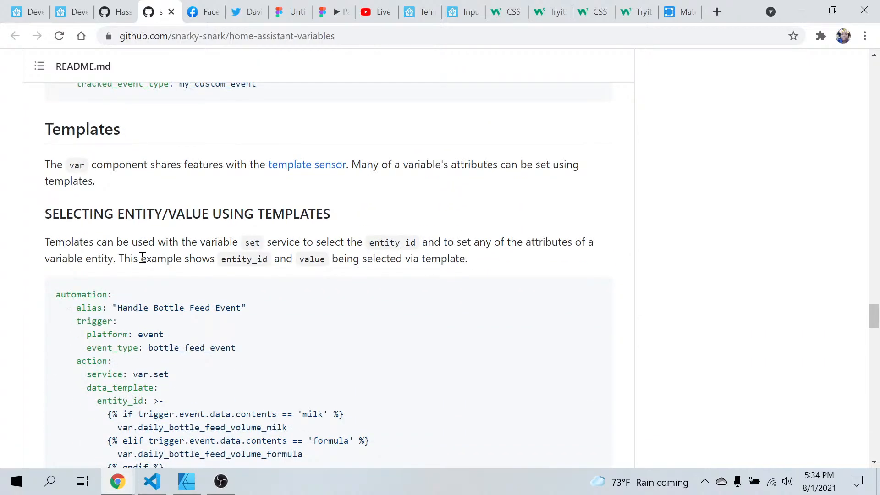
pyautogui.scroll(-3, 142, 260)
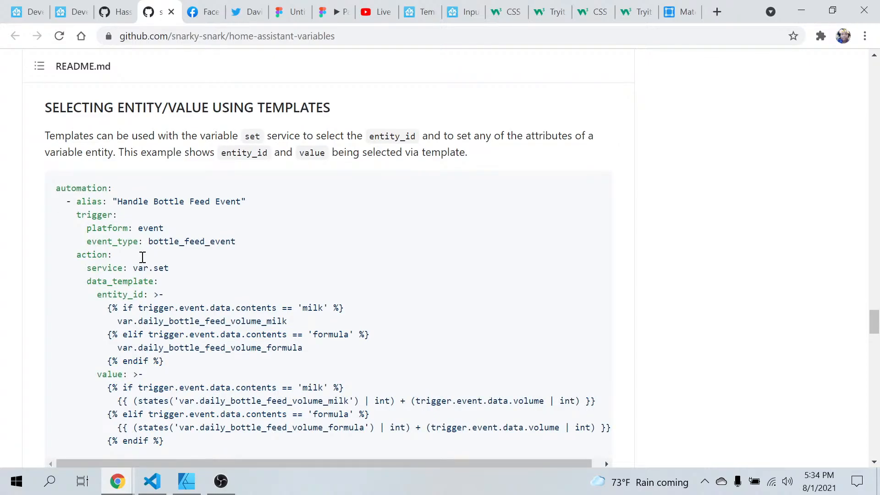
pyautogui.scroll(-3, 143, 259)
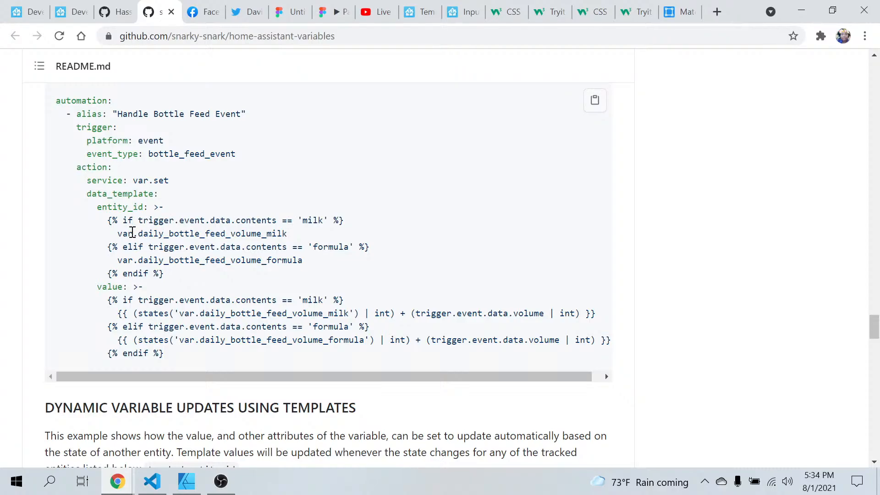
pyautogui.scroll(2, 133, 233)
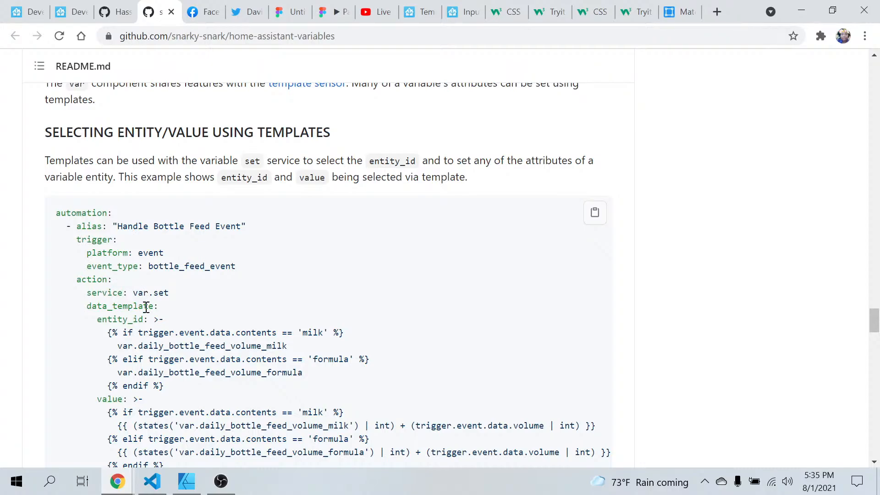
pyautogui.scroll(-2, 155, 337)
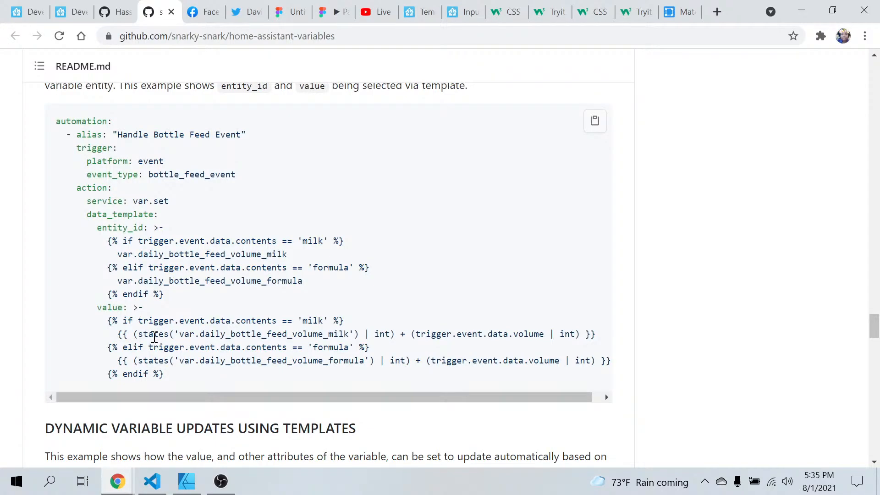
# - Switch to Visual Studio Code, restore the maximized output panel to its smaller size and check the workspace problems
pyautogui.click(153, 480)
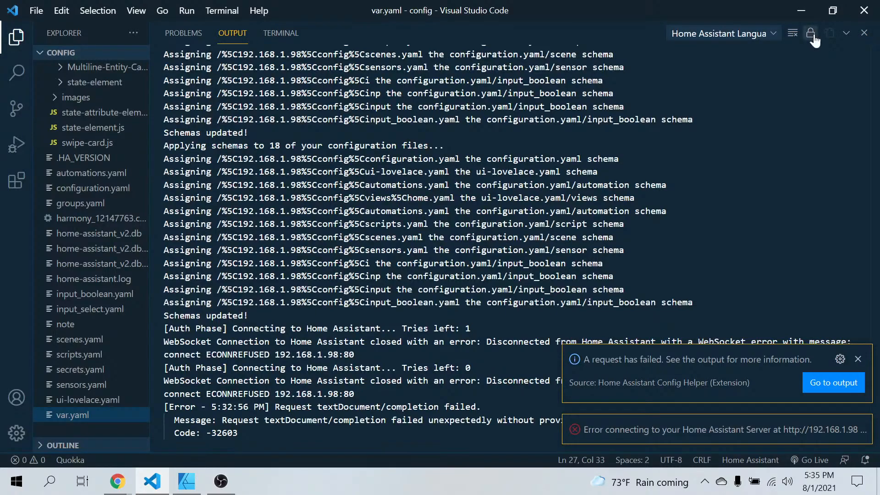
pyautogui.click(847, 34)
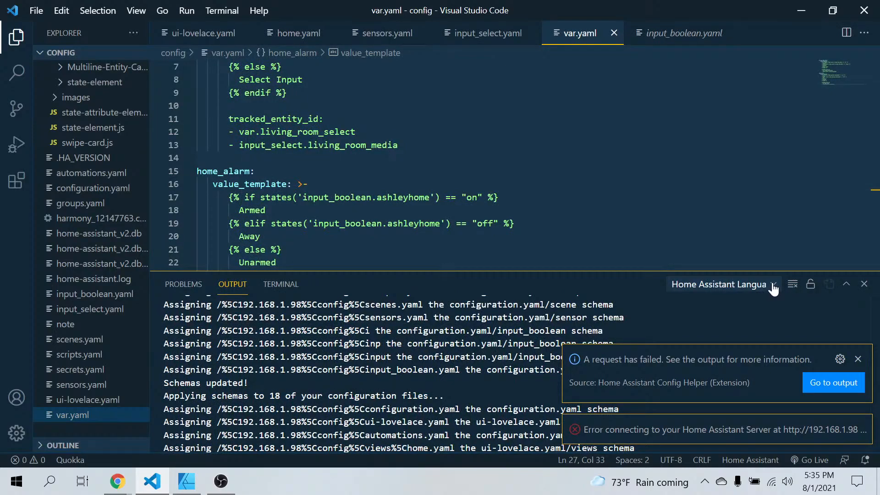
pyautogui.click(196, 287)
pyautogui.click(232, 285)
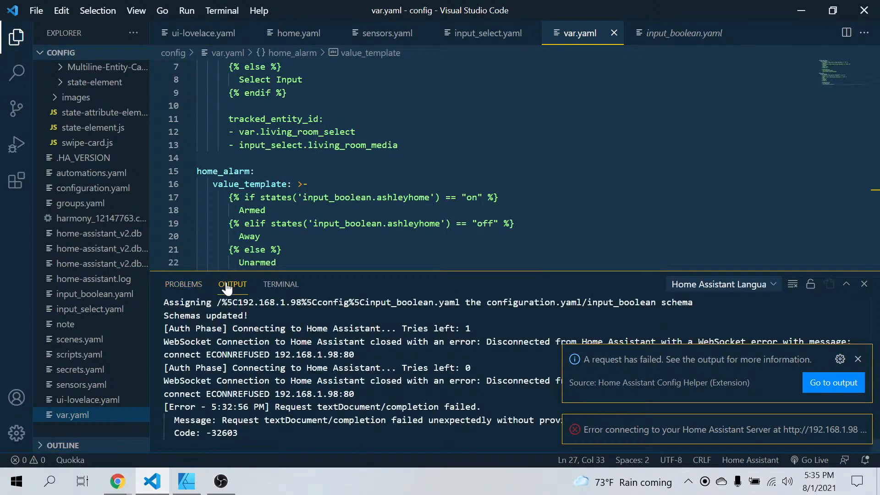
pyautogui.click(187, 287)
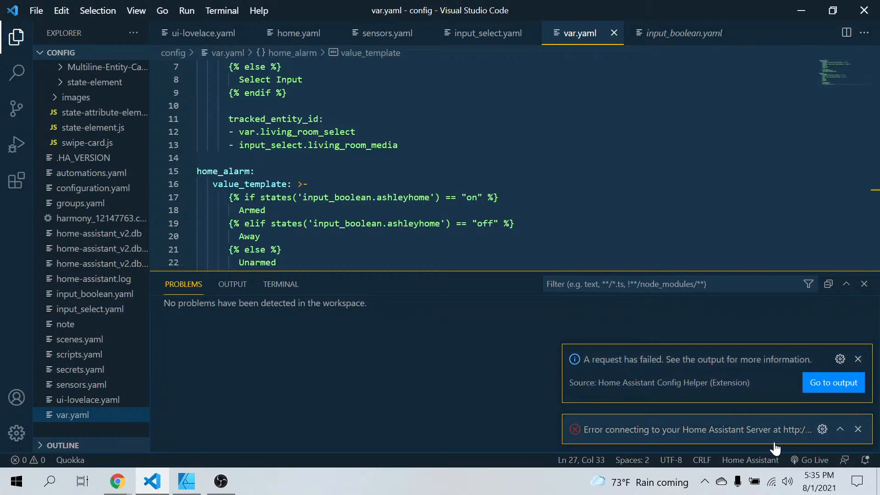
# - Dismiss the failed-request notification, close the output panel below var.yaml and switch back to Chrome
pyautogui.click(767, 460)
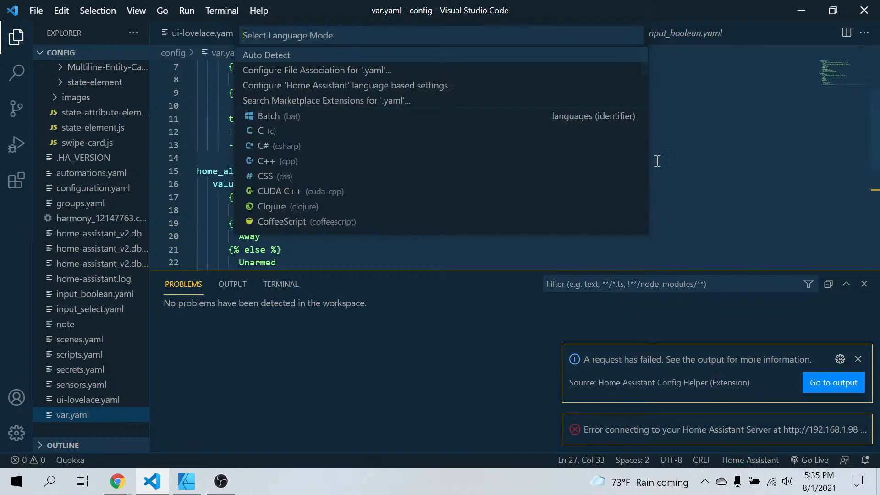
pyautogui.press('Escape')
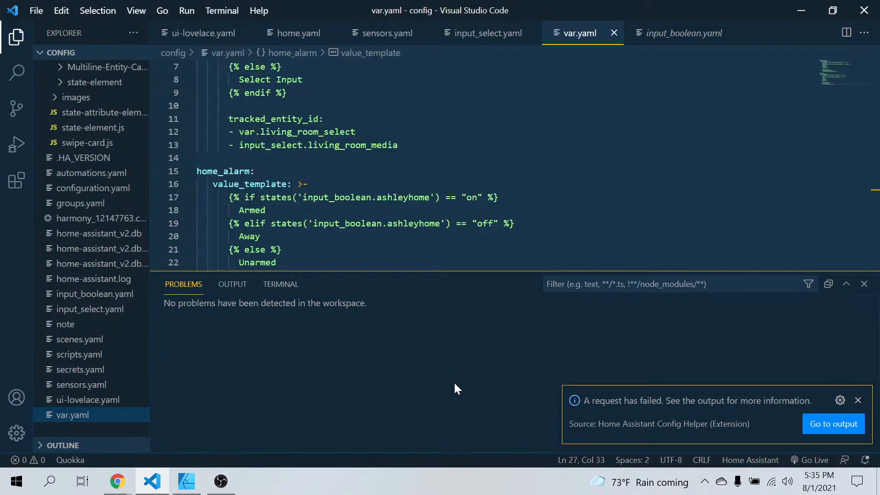
pyautogui.click(858, 401)
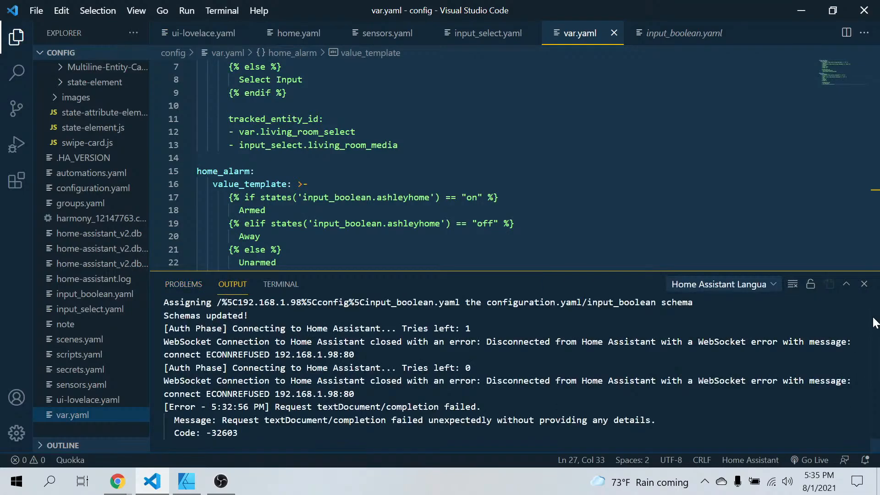
pyautogui.click(864, 283)
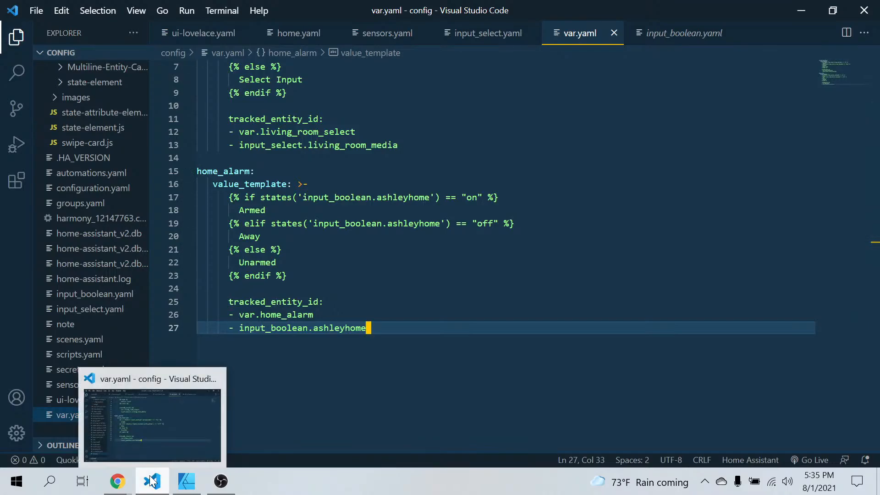
pyautogui.click(118, 481)
pyautogui.click(106, 425)
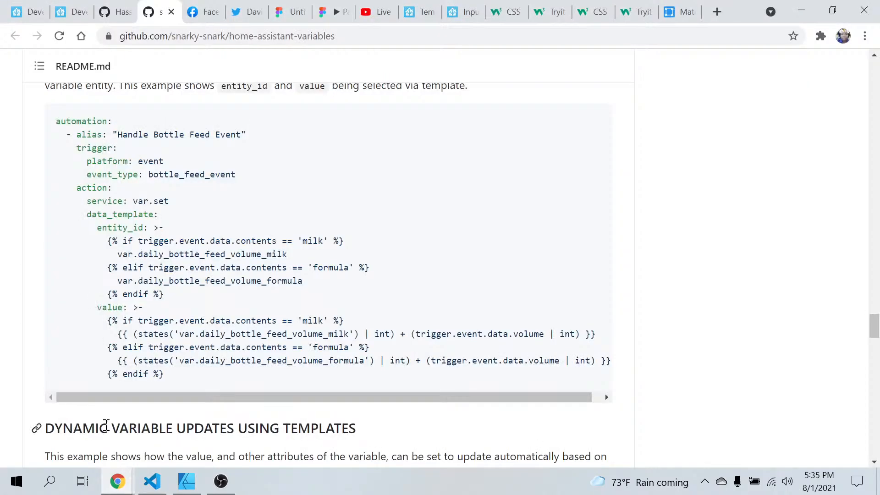
pyautogui.click(717, 12)
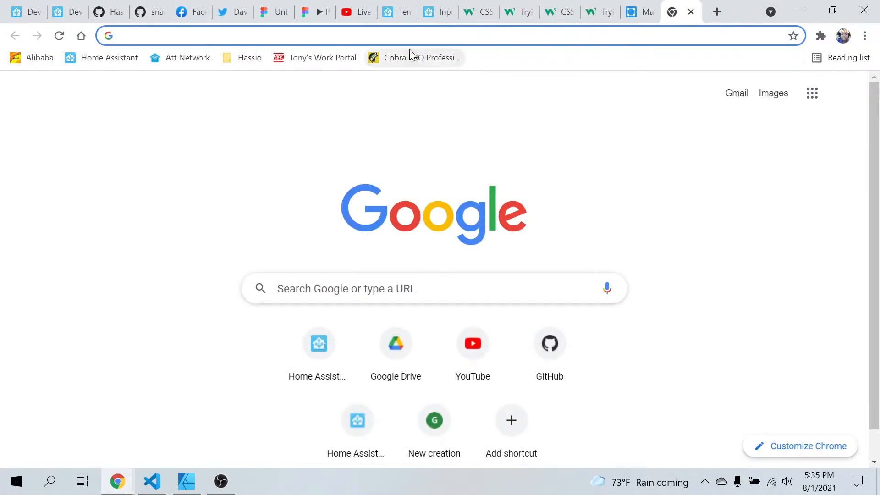
pyautogui.click(322, 364)
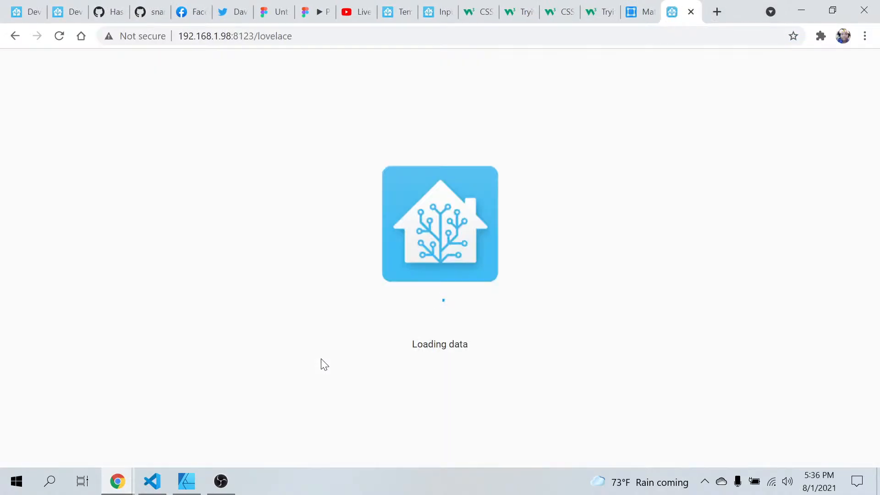
pyautogui.click(690, 12)
# - Open the Group integration page of home-assistant.io in a new browser tab
pyautogui.click(717, 12)
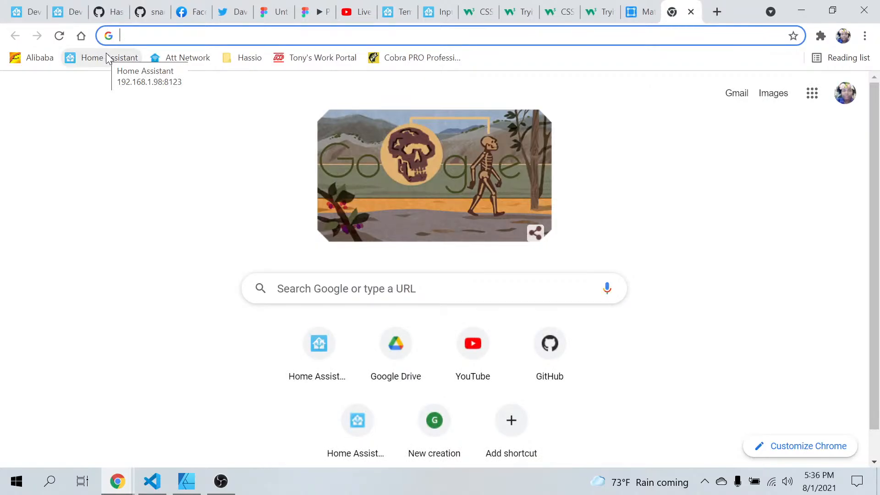
pyautogui.click(273, 37)
pyautogui.write('ha')
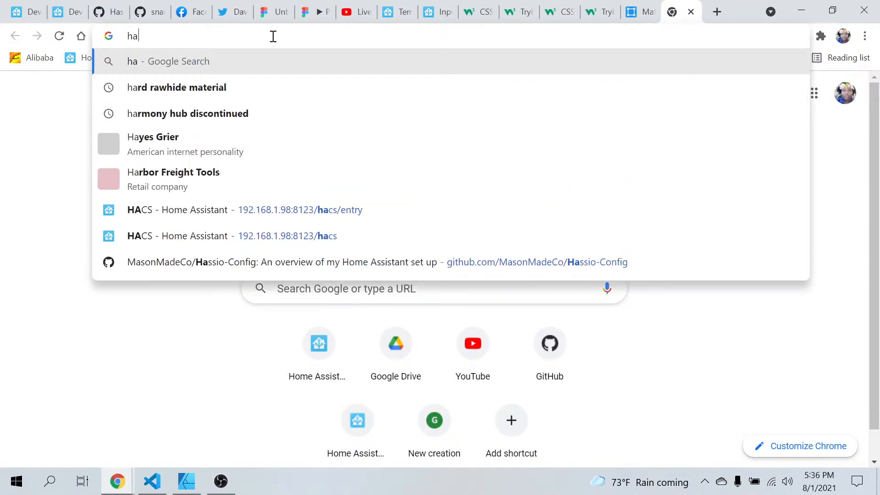
pyautogui.press('BackSpace')
pyautogui.write('ome')
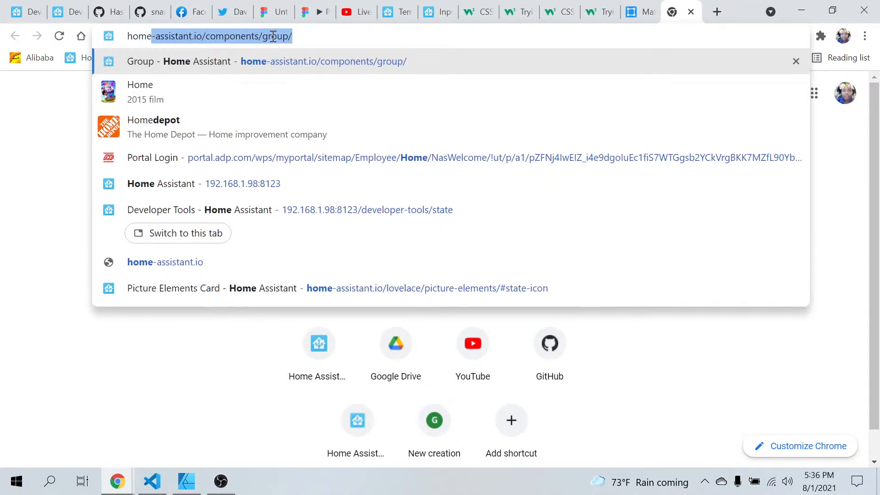
pyautogui.press('Right')
pyautogui.press('Return')
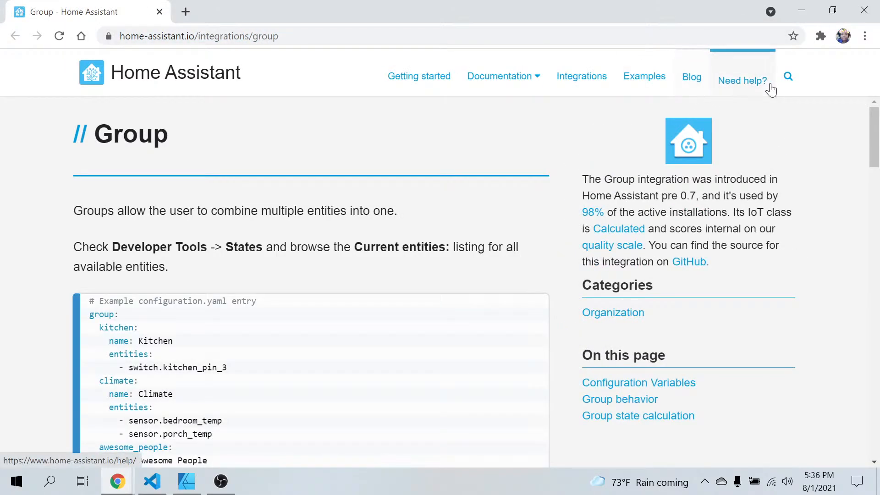
# - Open the website's help page and follow its communication channels to the community forum
pyautogui.click(770, 90)
pyautogui.scroll(-5, 372, 311)
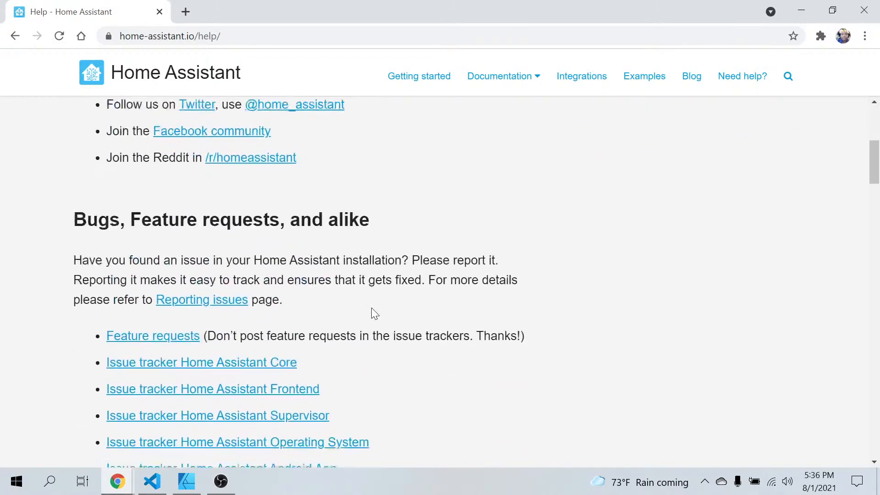
pyautogui.scroll(3, 373, 313)
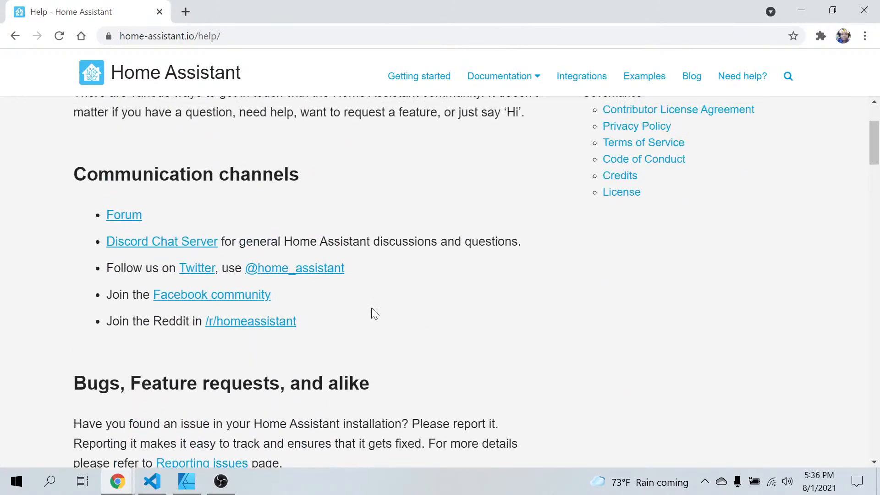
pyautogui.click(119, 216)
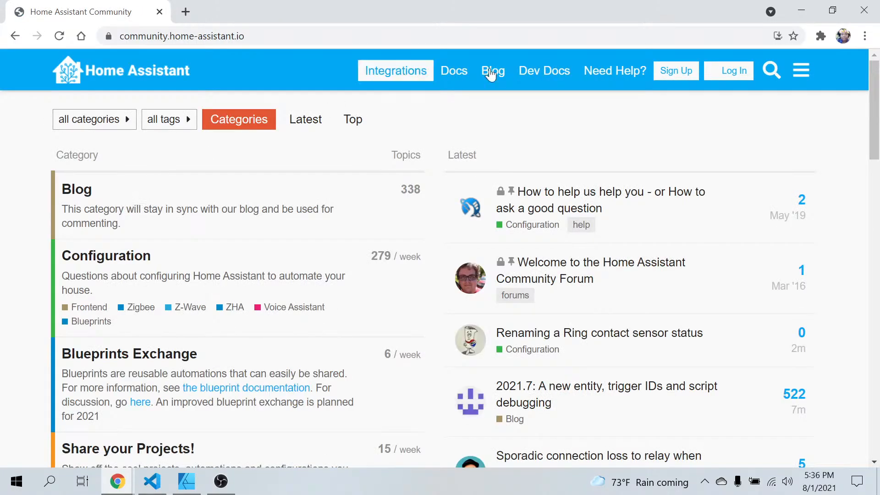
# - Search the Home Assistant community forum for "var" and look through the results
pyautogui.click(765, 79)
pyautogui.write('va')
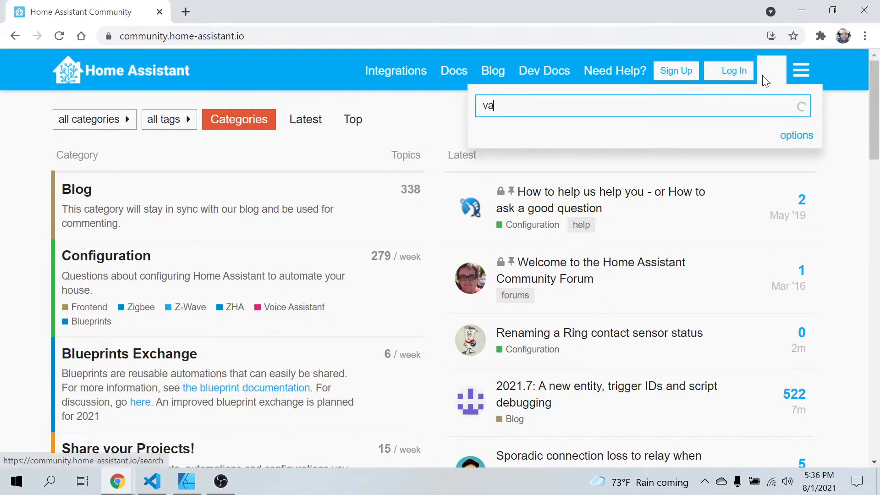
pyautogui.write('rd')
pyautogui.press('BackSpace')
pyautogui.press('Return')
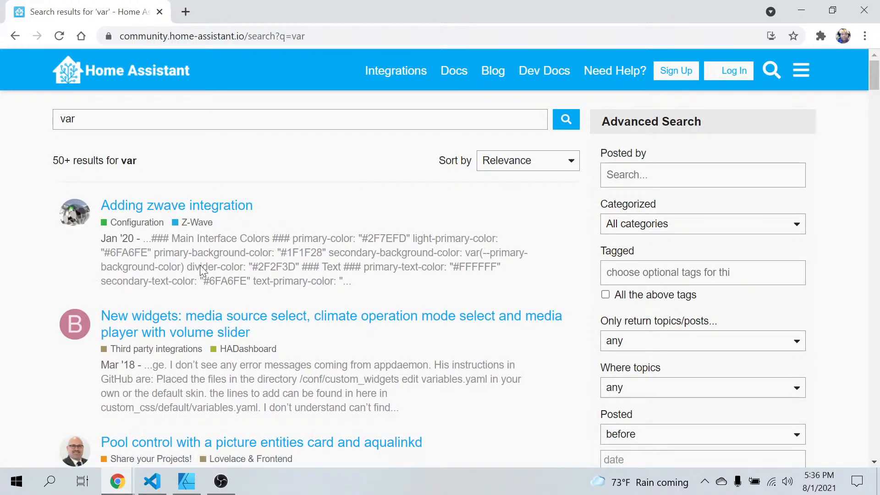
pyautogui.scroll(-3, 204, 290)
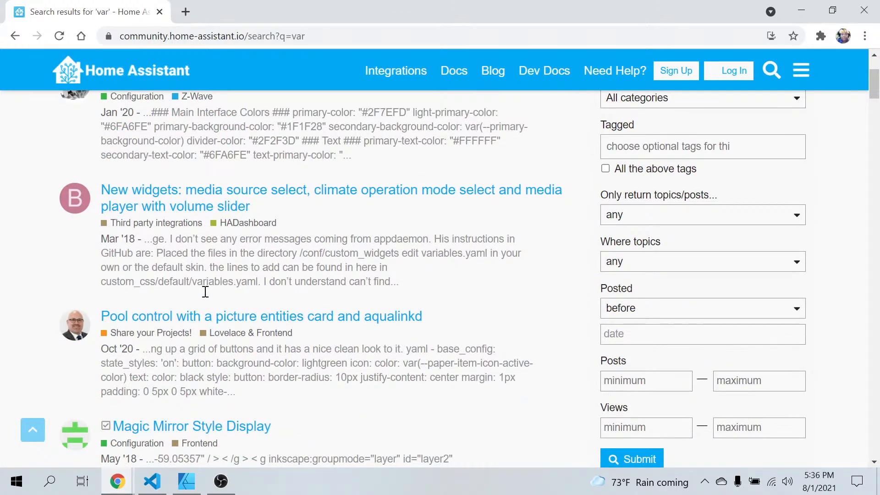
pyautogui.scroll(-3, 206, 292)
pyautogui.scroll(-2, 205, 293)
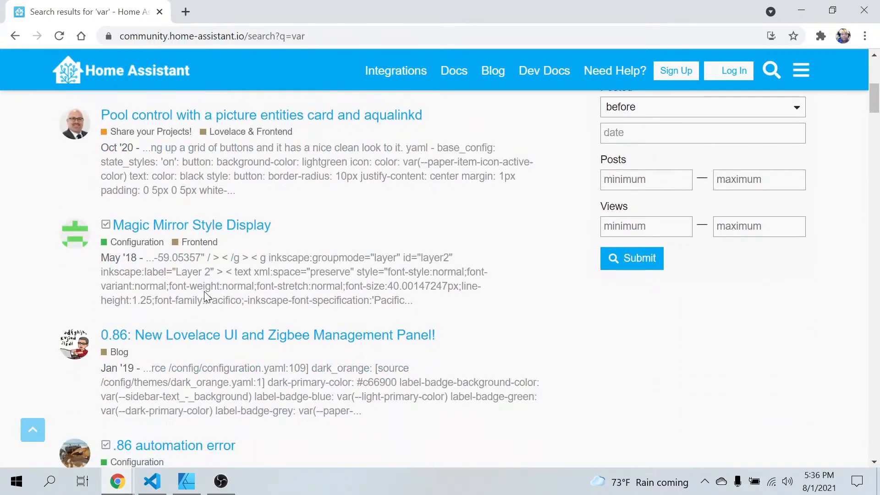
# - Browse the "var" search results, open the "Vacation mode triggered by alarm" topic and read the reply containing the my_random_light script
pyautogui.scroll(-5, 206, 292)
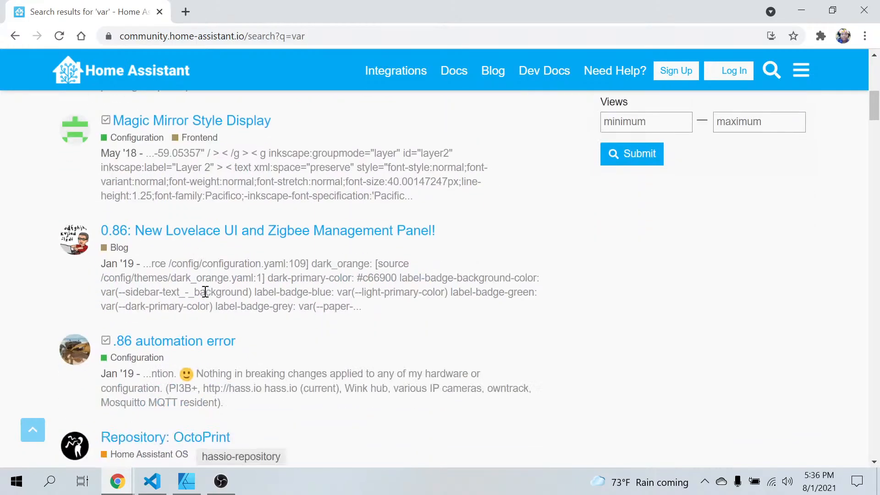
pyautogui.scroll(12, 206, 293)
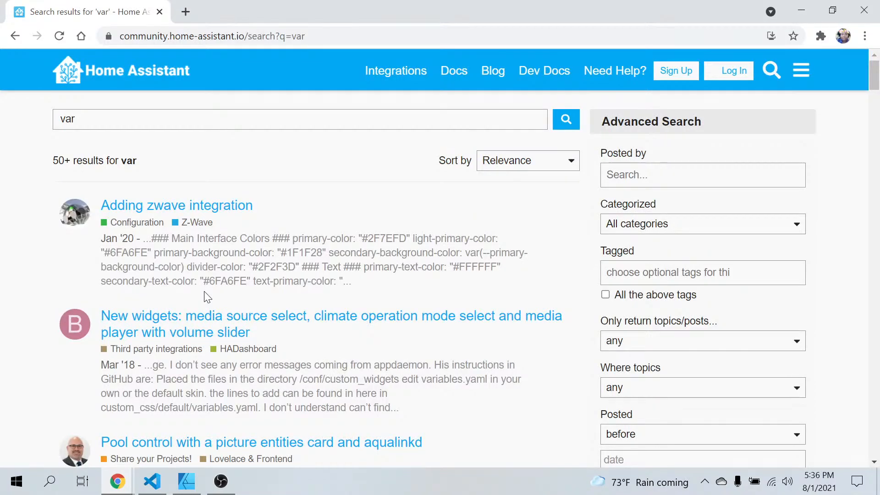
pyautogui.scroll(-15, 207, 297)
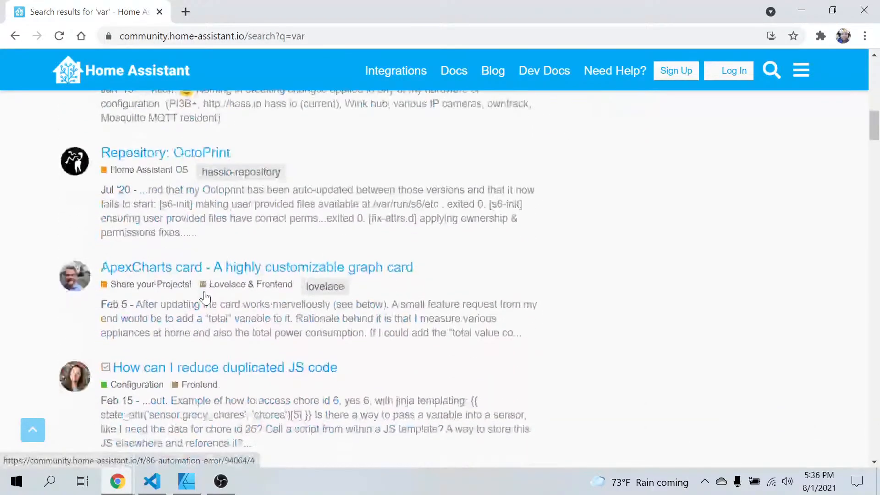
pyautogui.scroll(-4, 205, 298)
pyautogui.scroll(-5, 206, 297)
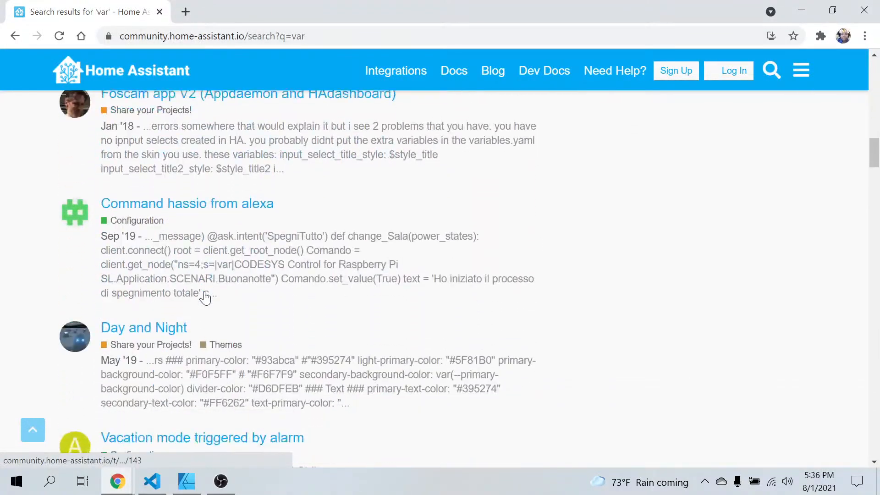
pyautogui.scroll(-3, 207, 297)
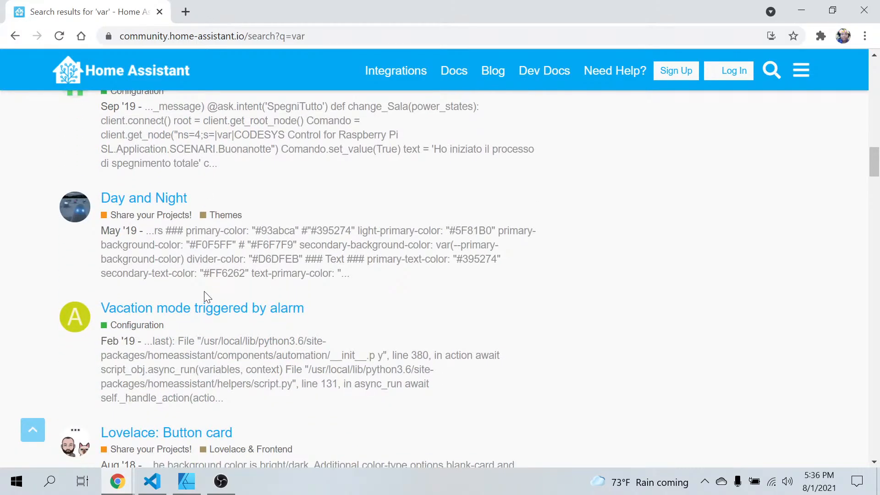
pyautogui.scroll(-2, 204, 292)
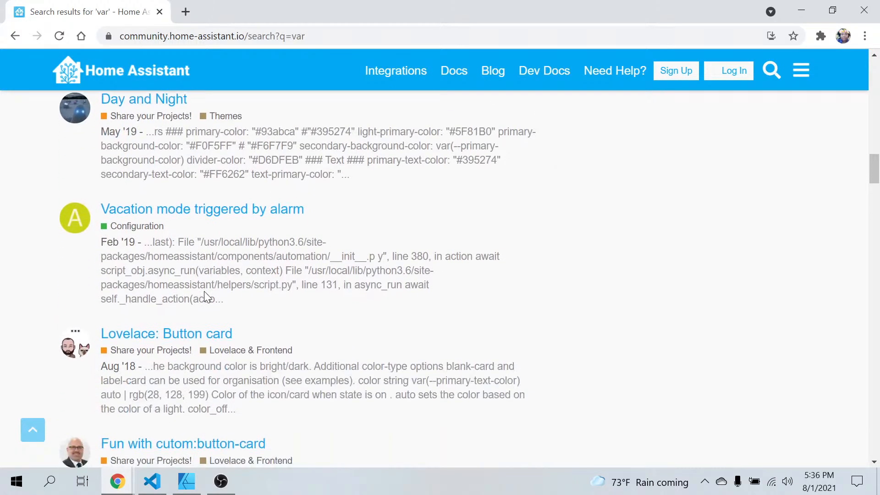
pyautogui.click(212, 208)
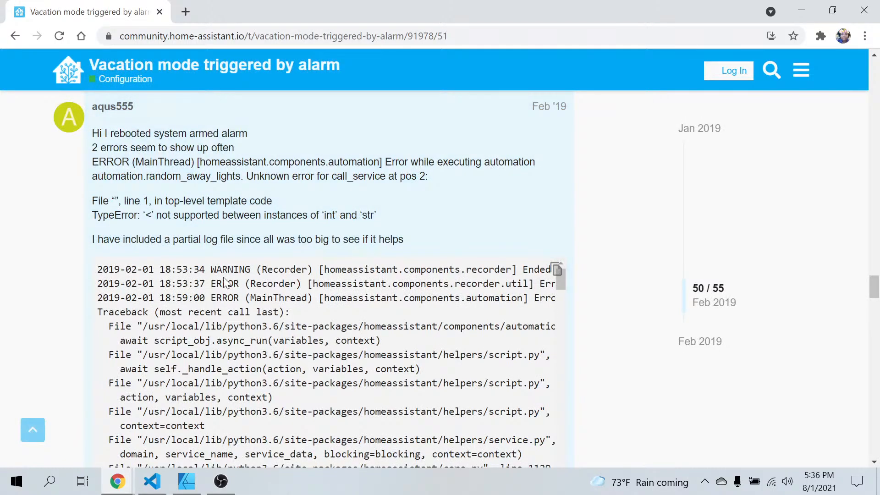
pyautogui.scroll(-10, 68, 330)
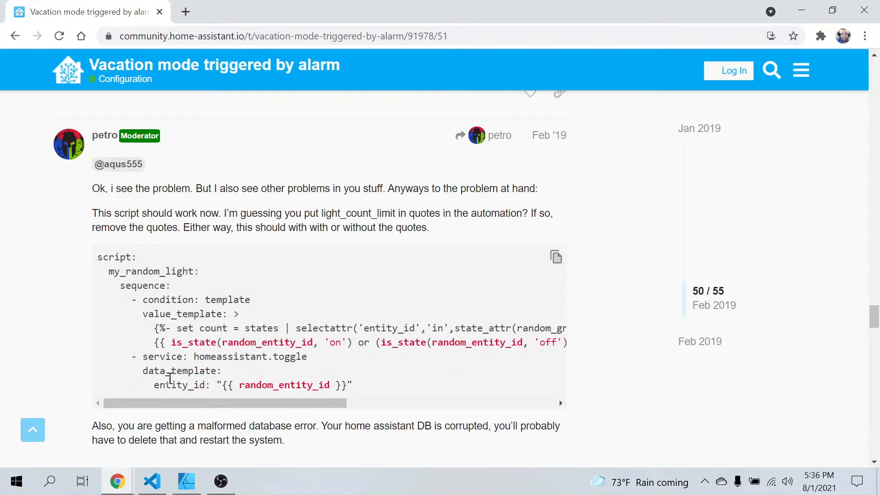
pyautogui.scroll(-1, 169, 378)
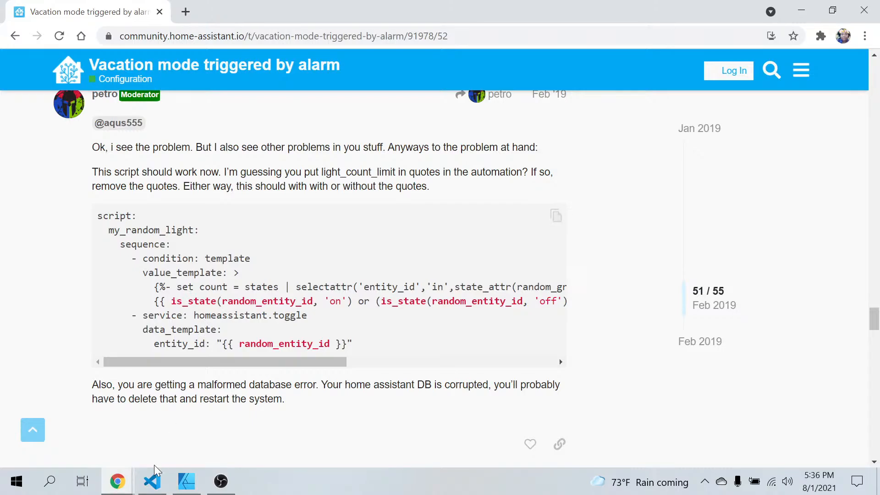
# - Switch to Visual Studio Code and copy the home_alarm if condition on line 17 of var.yaml
pyautogui.click(151, 482)
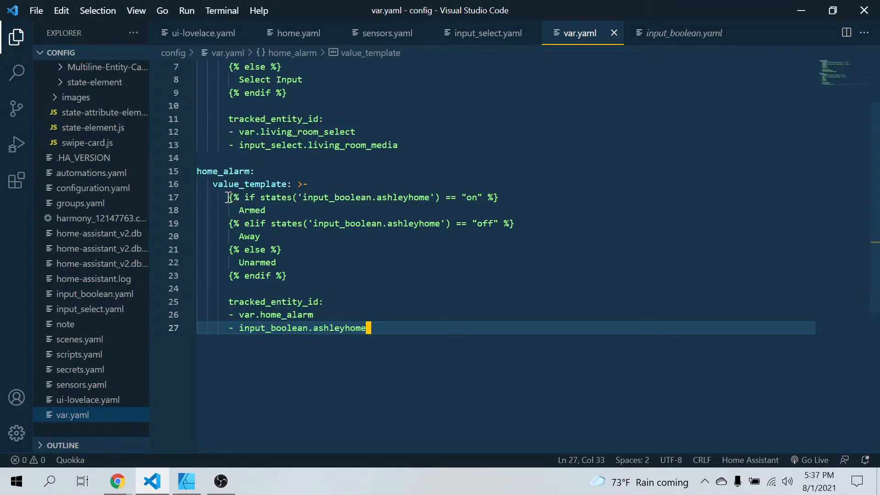
pyautogui.moveTo(229, 197); pyautogui.dragTo(495, 201)
pyautogui.rightClick(472, 200)
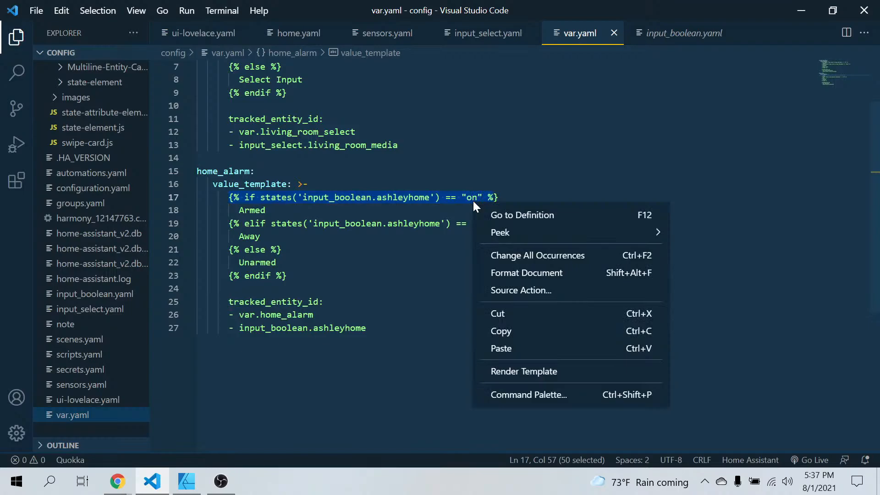
pyautogui.click(501, 331)
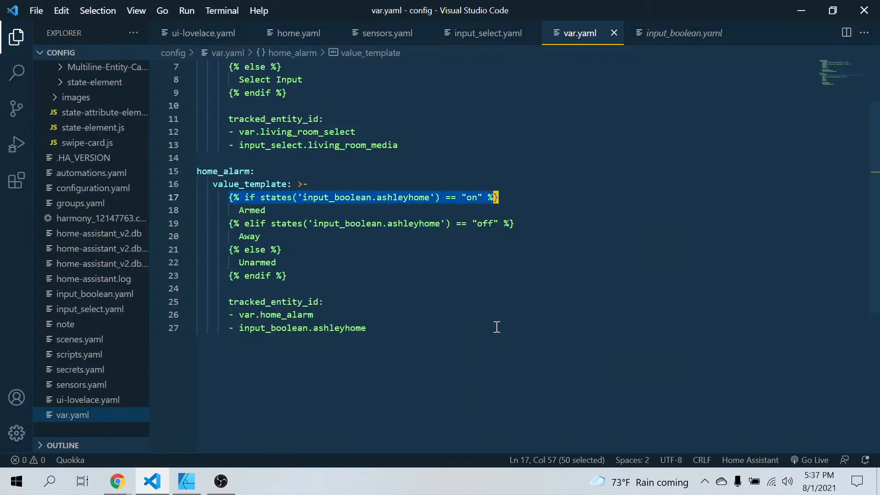
# - Switch to Home Assistant in Chrome and check the == "on" expression in the template editor, re-entering its final closing brace
pyautogui.click(111, 481)
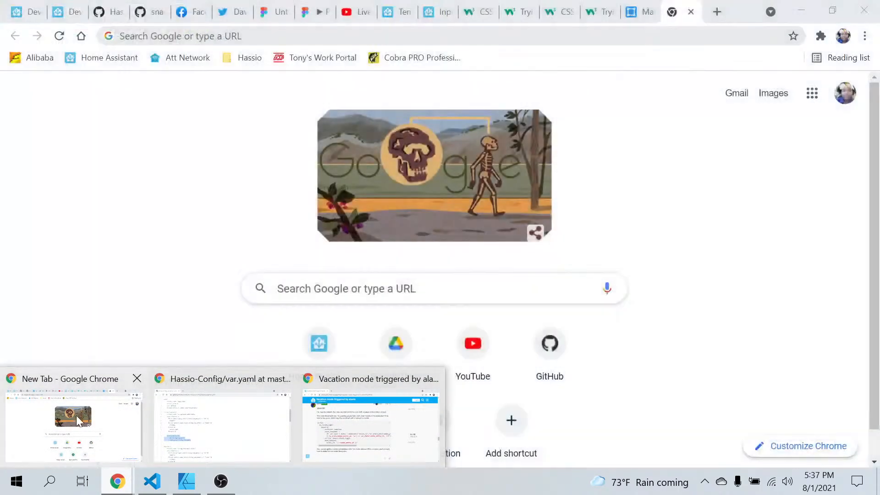
pyautogui.click(76, 415)
pyautogui.click(58, 11)
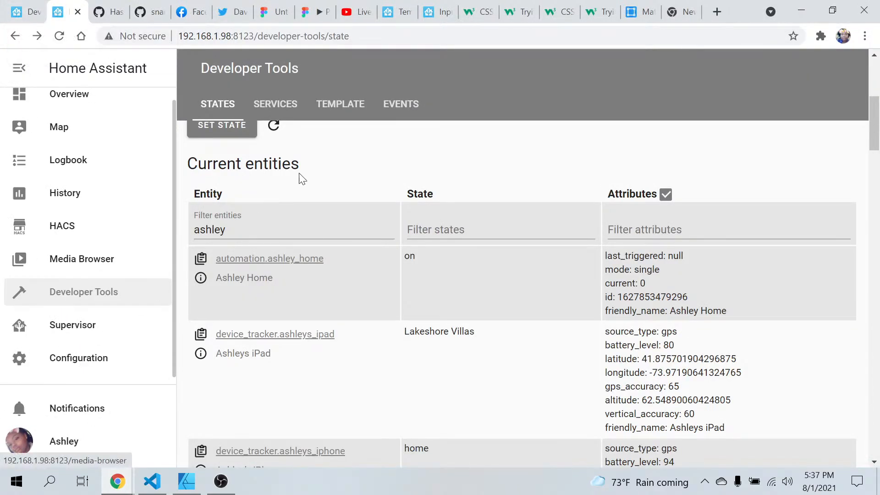
pyautogui.click(346, 106)
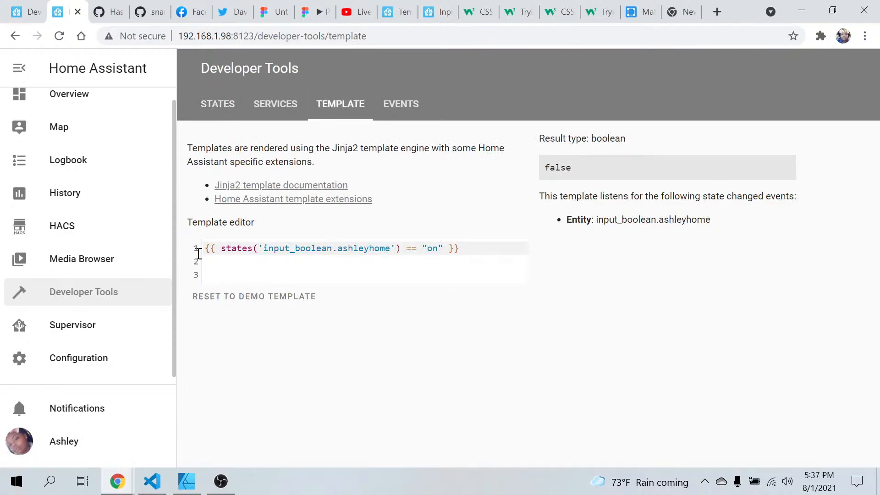
pyautogui.click(355, 263)
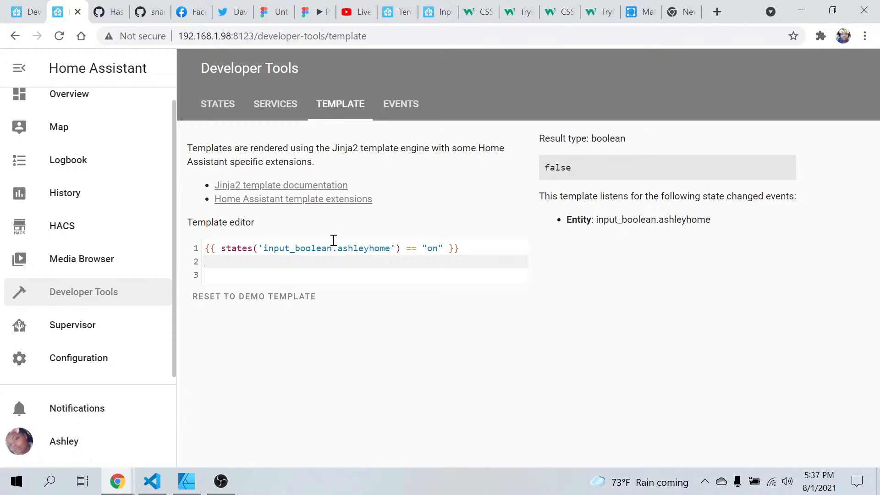
pyautogui.click(464, 247)
pyautogui.press('BackSpace')
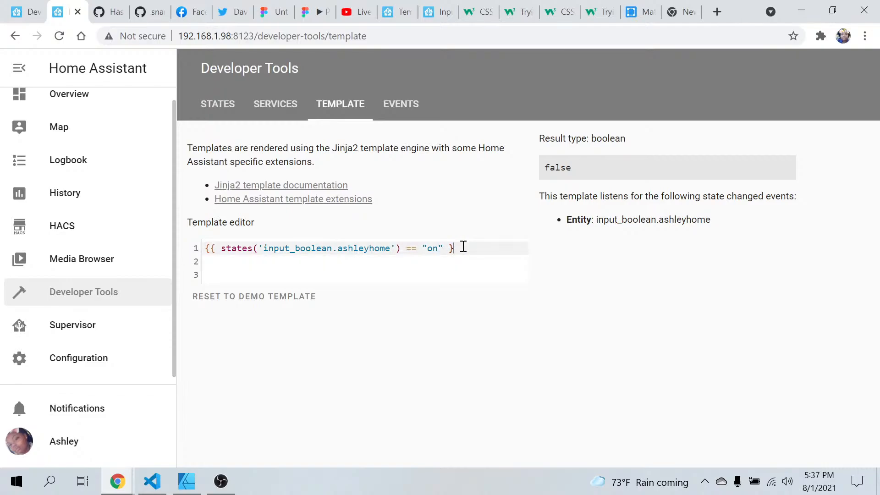
pyautogui.write('}')
# - Show the entity states in the other Home Assistant browser tab and filter the entities by the household member's first name
pyautogui.click(25, 11)
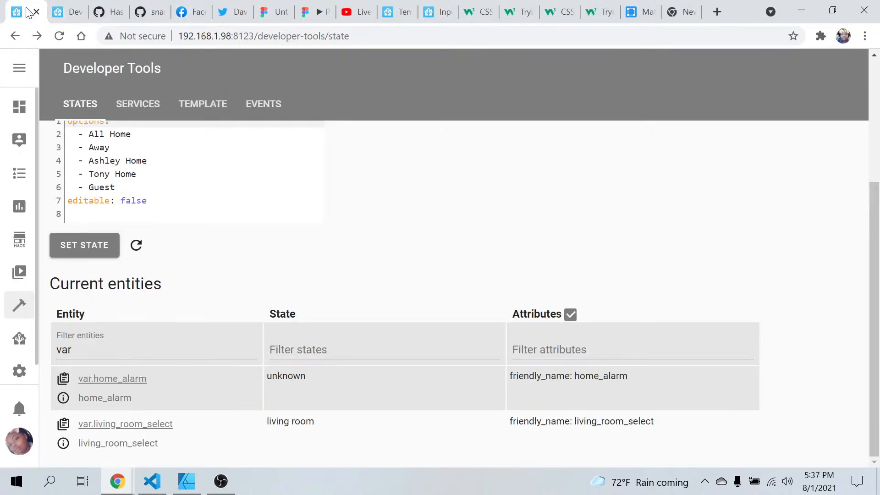
pyautogui.click(162, 356)
pyautogui.press('BackSpace')
pyautogui.press('BackSpace')
pyautogui.press('BackSpace')
pyautogui.write('ashley')
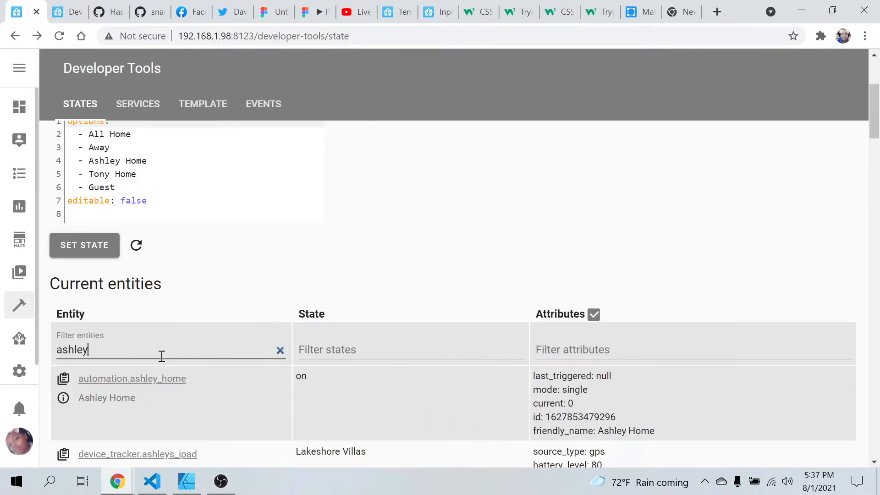
# - Turn on the household member's home input_boolean from its entity details and check the template result in the other browser tab
pyautogui.scroll(-6, 161, 356)
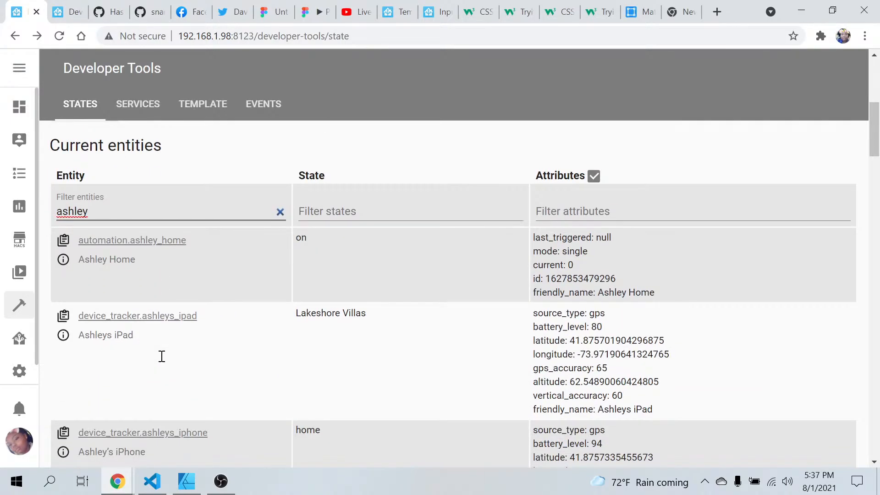
pyautogui.scroll(-5, 161, 357)
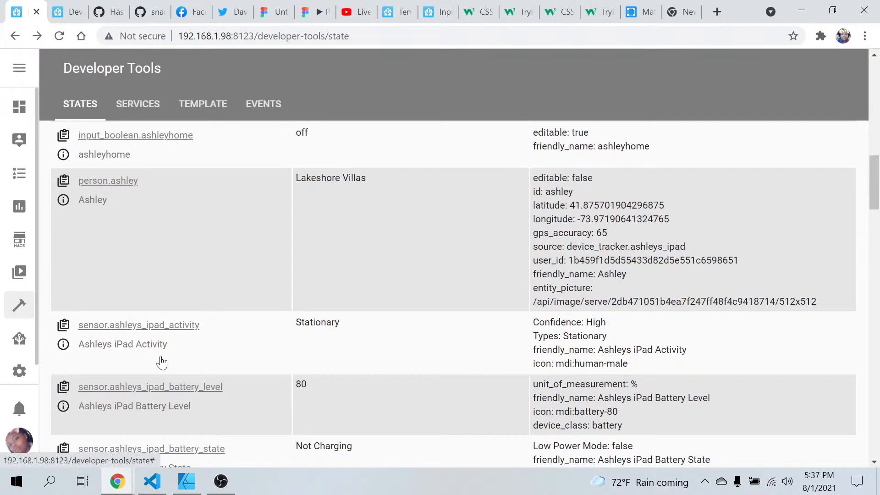
pyautogui.scroll(2, 161, 356)
pyautogui.click(70, 232)
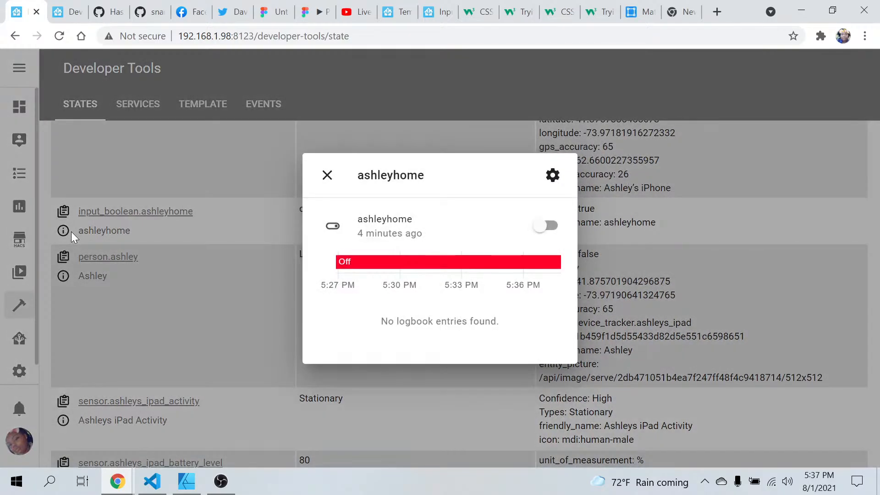
pyautogui.moveTo(456, 264)
pyautogui.click(546, 229)
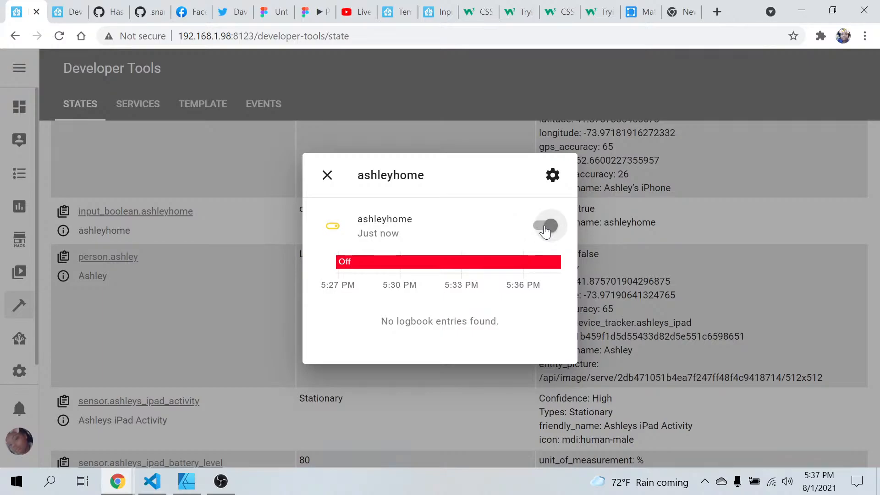
pyautogui.click(72, 16)
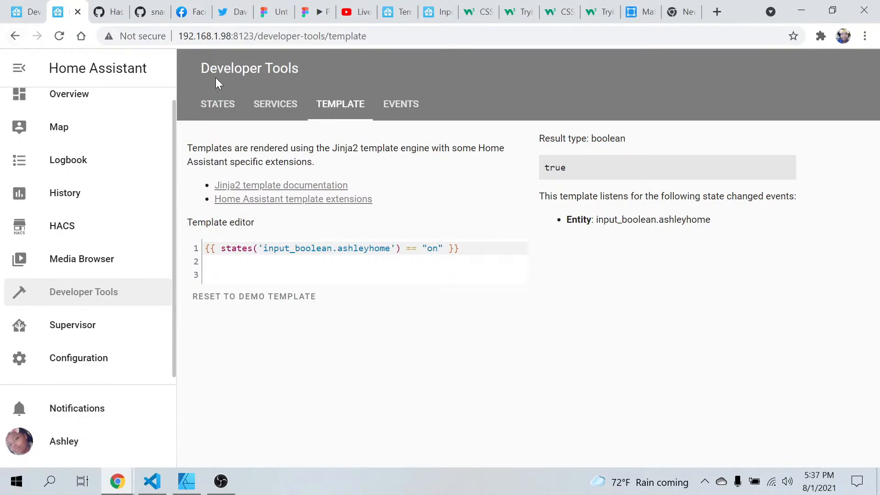
# - Return from the template editor to the entity states and filter the entities by "var"
pyautogui.click(220, 109)
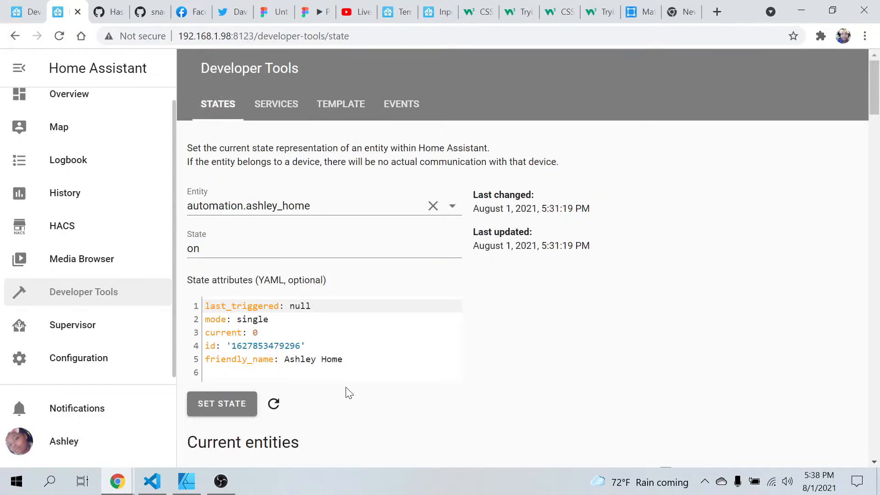
pyautogui.scroll(-5, 349, 392)
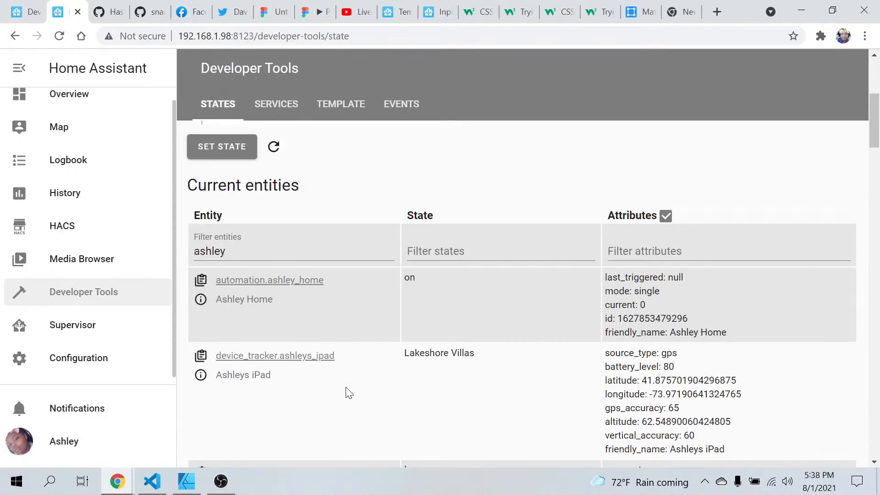
pyautogui.click(285, 256)
pyautogui.press('BackSpace')
pyautogui.press('BackSpace')
pyautogui.press('BackSpace')
pyautogui.press('BackSpace')
pyautogui.press('BackSpace')
pyautogui.press('BackSpace')
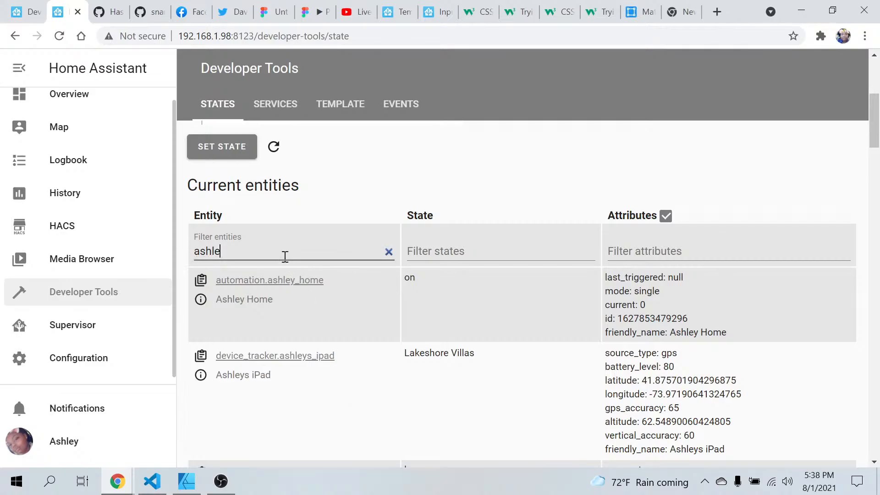
pyautogui.write('var')
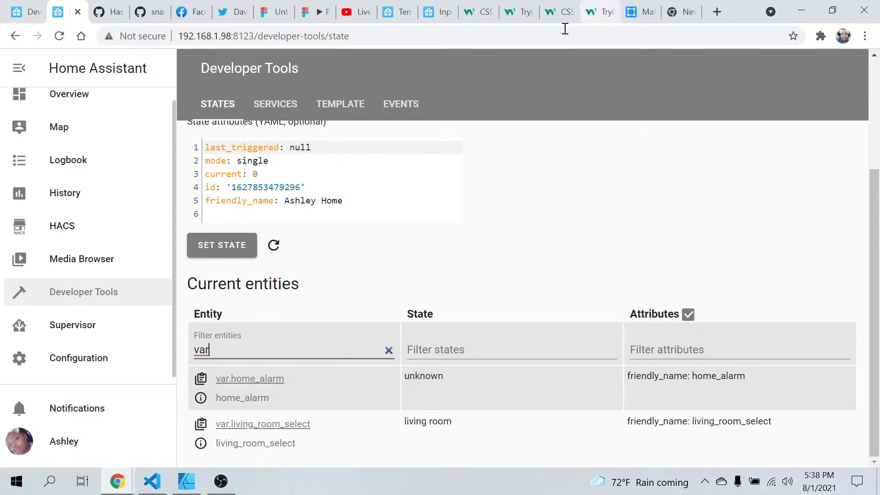
# - Switch to Visual Studio Code and review the home_alarm template and its tracked entities in var.yaml
pyautogui.moveTo(159, 489)
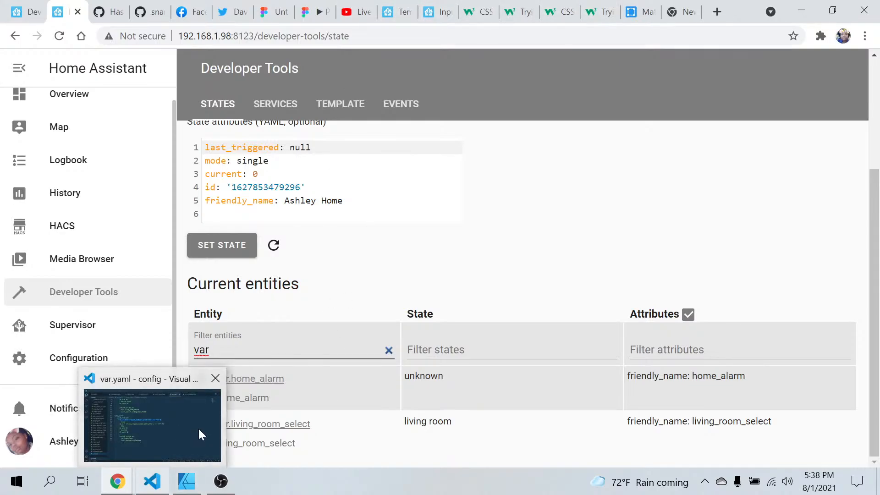
pyautogui.click(147, 490)
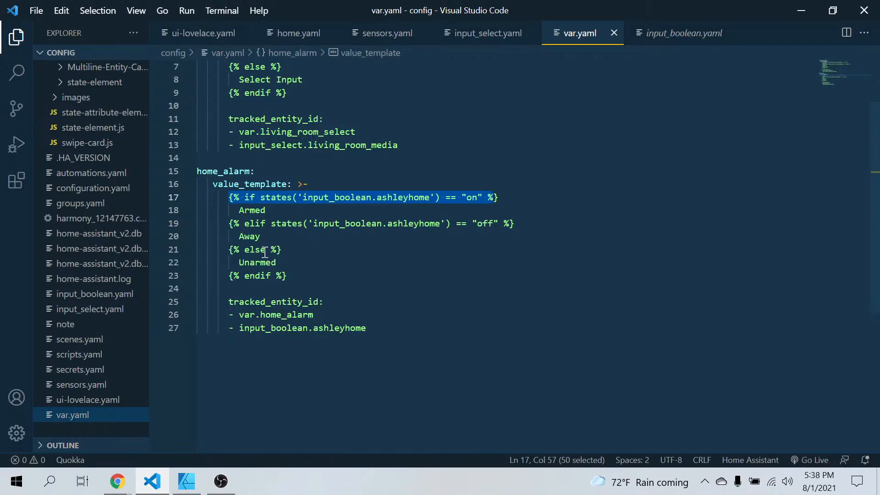
pyautogui.scroll(1, 296, 331)
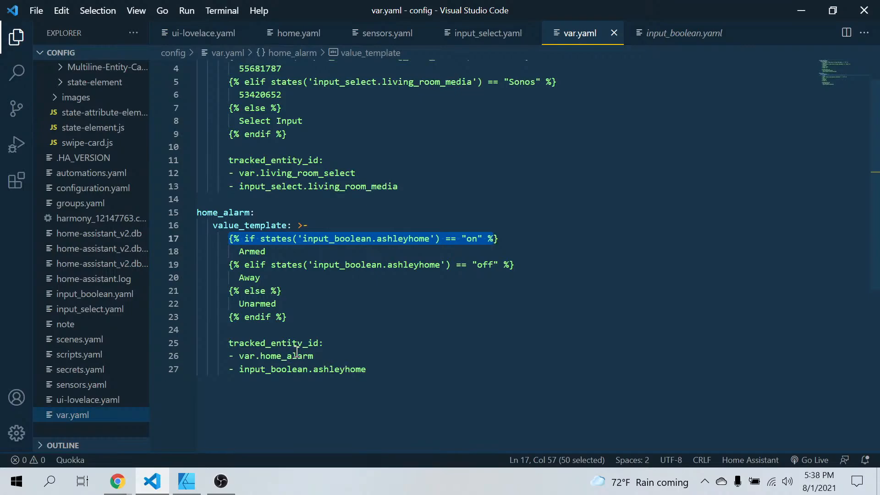
# - Return to the Developer Tools entity states in the browser and choose var.home_alarm as the entity to edit
pyautogui.click(117, 481)
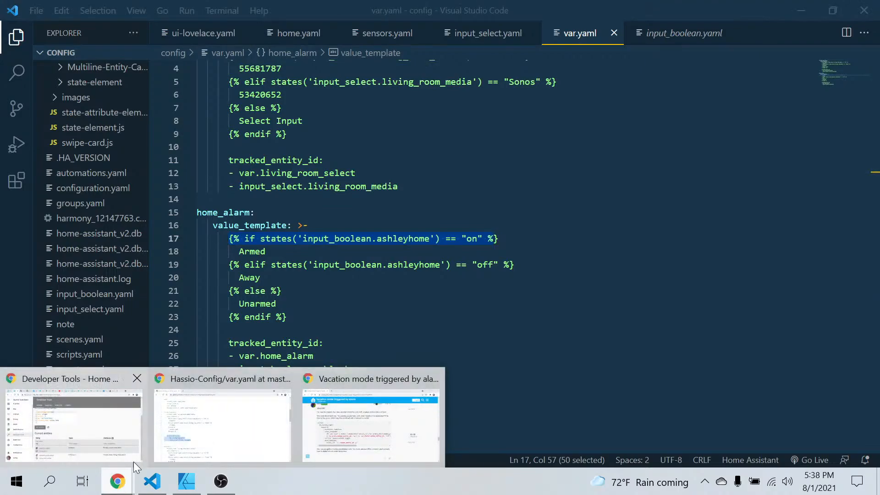
pyautogui.click(100, 414)
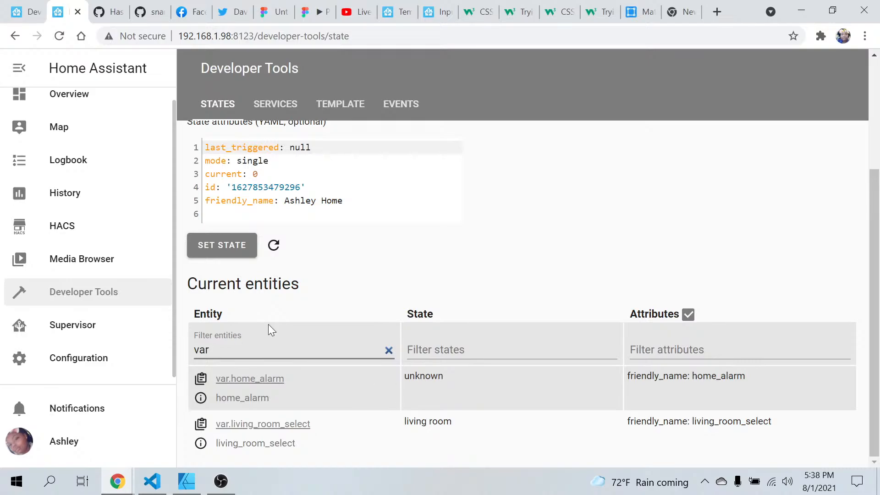
pyautogui.scroll(3, 271, 329)
pyautogui.click(453, 207)
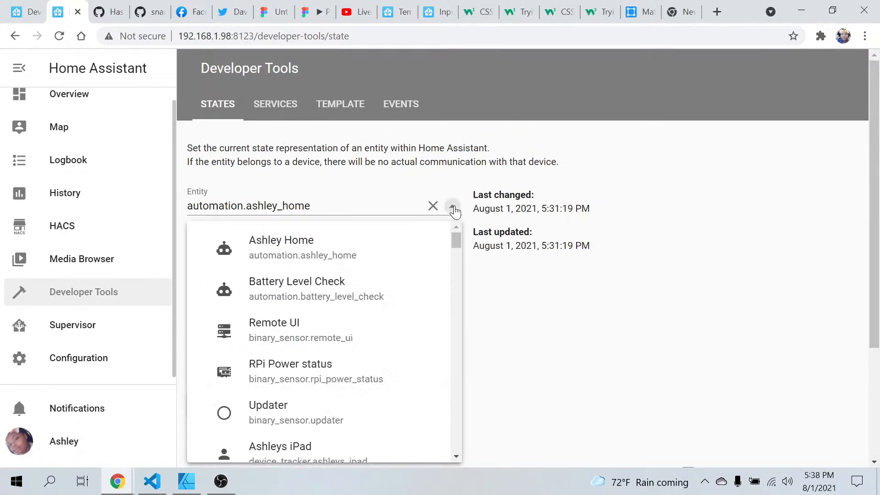
pyautogui.scroll(-10, 343, 341)
pyautogui.scroll(-20, 342, 341)
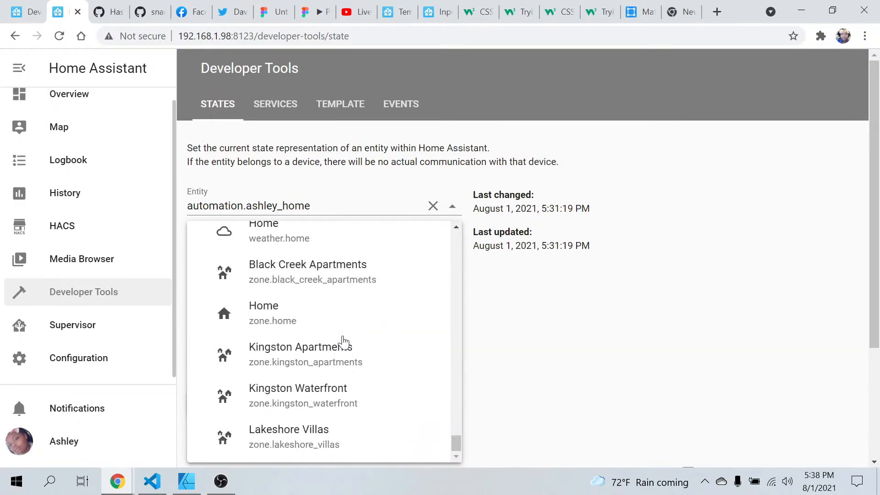
pyautogui.scroll(6, 293, 275)
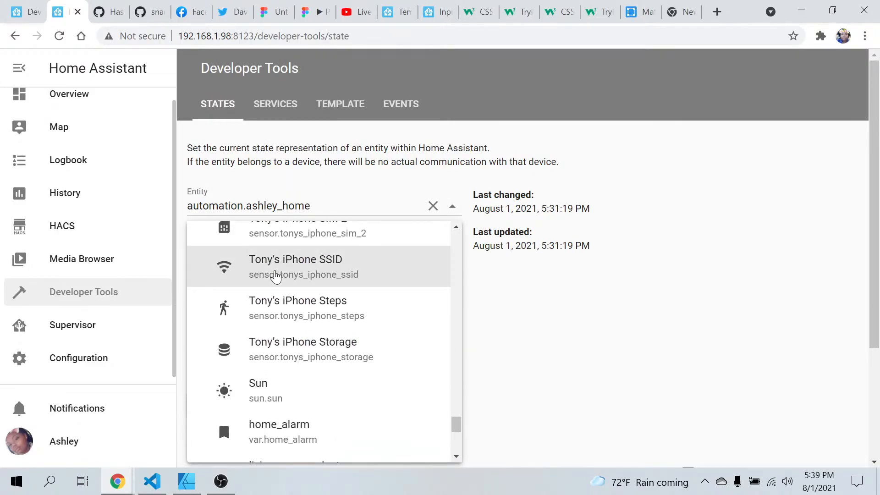
pyautogui.scroll(-3, 275, 284)
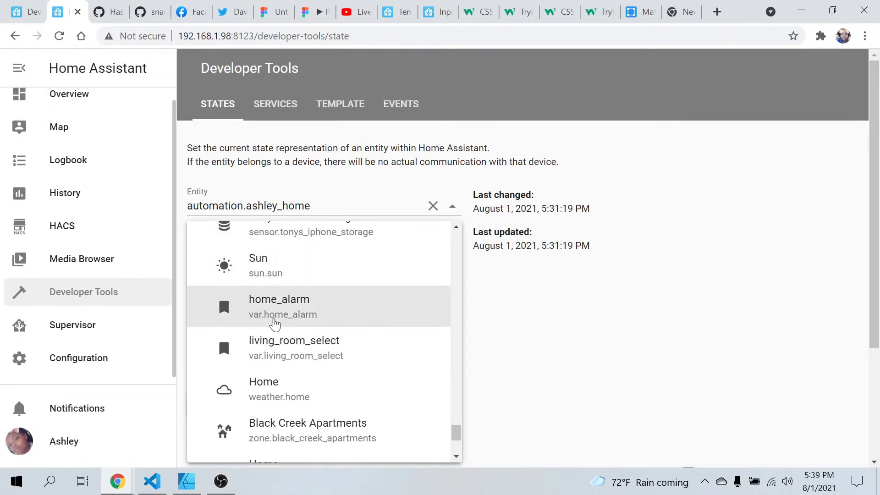
pyautogui.click(275, 316)
# - Set the state of var.home_alarm to "Armed", apply it, and check the entity in the current entities list
pyautogui.click(255, 241)
pyautogui.press('BackSpace')
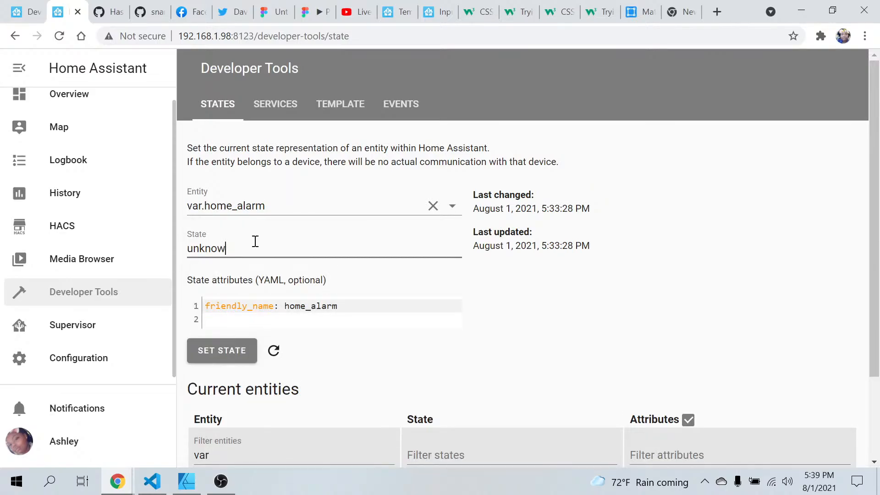
pyautogui.press('BackSpace')
pyautogui.press('BackSpace')
pyautogui.press('BackSpace')
pyautogui.press('BackSpace')
pyautogui.write('Armes')
pyautogui.click(215, 361)
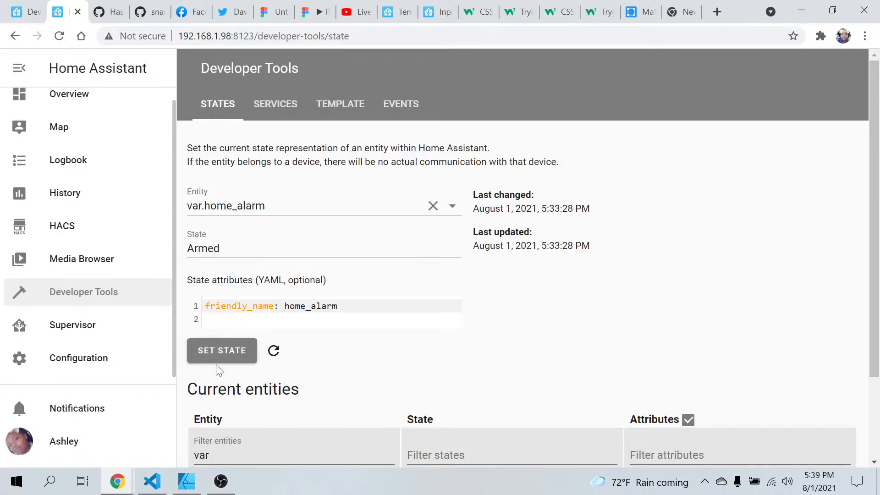
pyautogui.scroll(-2, 350, 369)
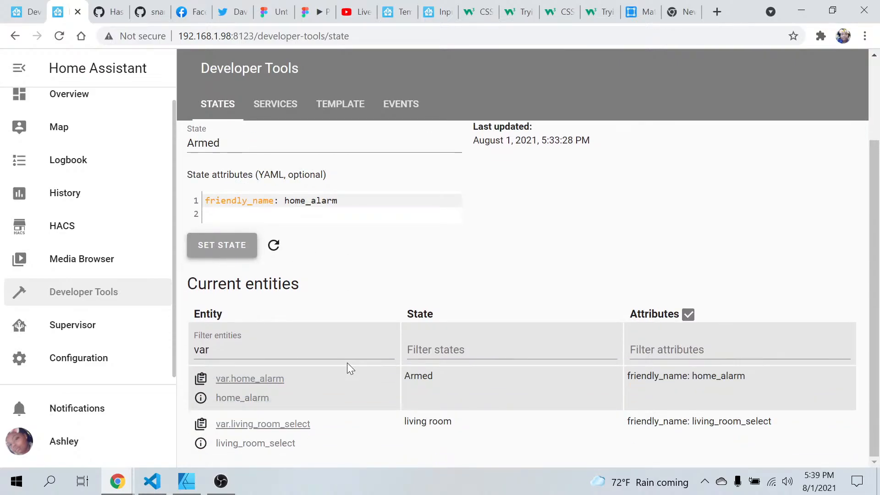
# - Inspect the details and settings of home_alarm and open its entity customizations page
pyautogui.click(201, 398)
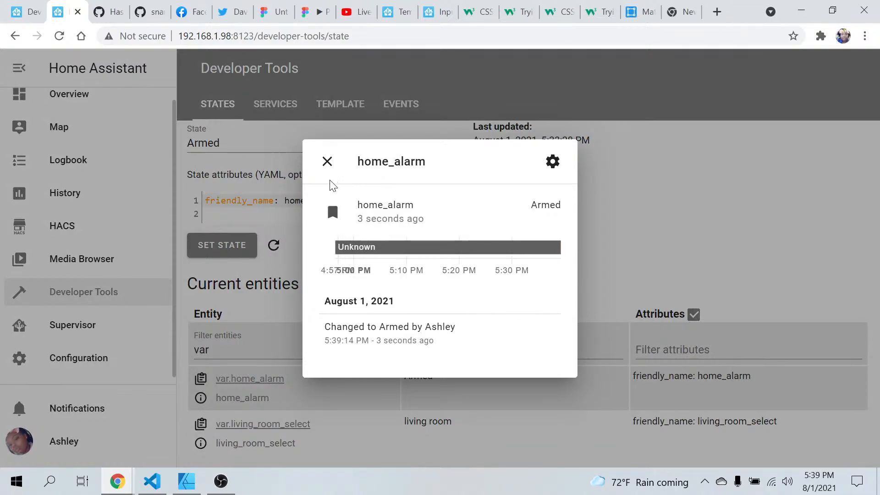
pyautogui.click(326, 162)
pyautogui.click(200, 398)
pyautogui.click(552, 163)
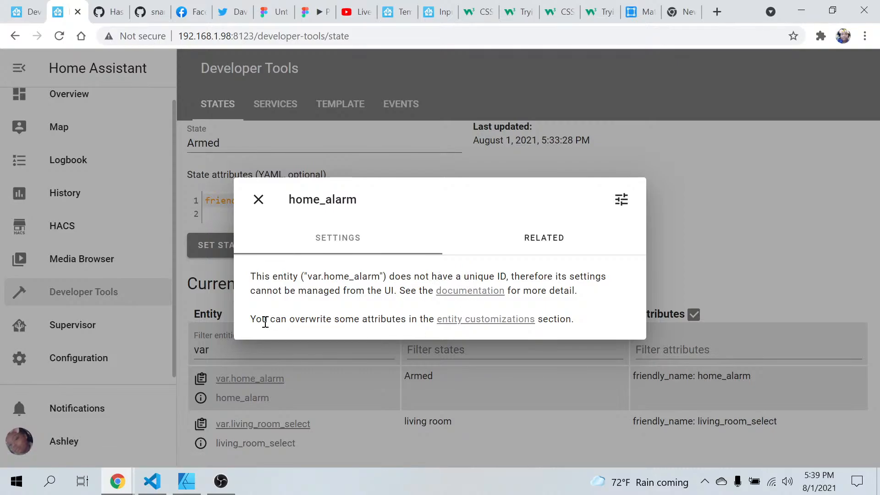
pyautogui.click(557, 239)
pyautogui.click(371, 258)
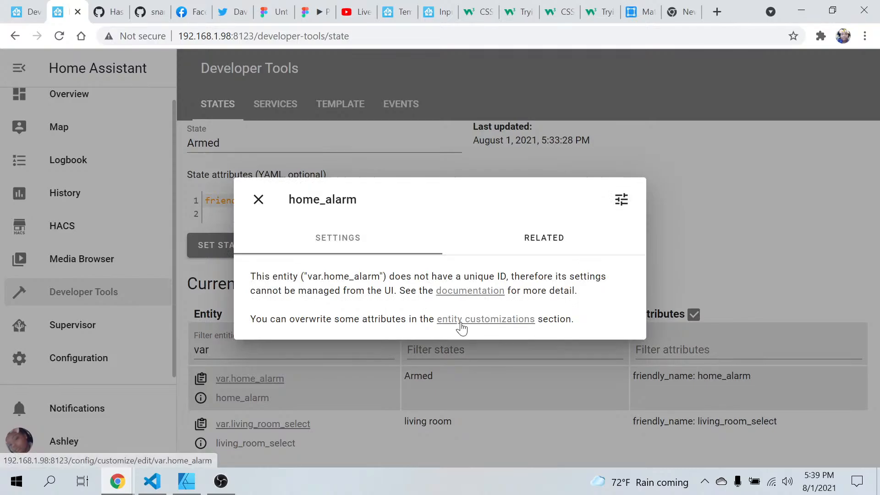
pyautogui.click(461, 327)
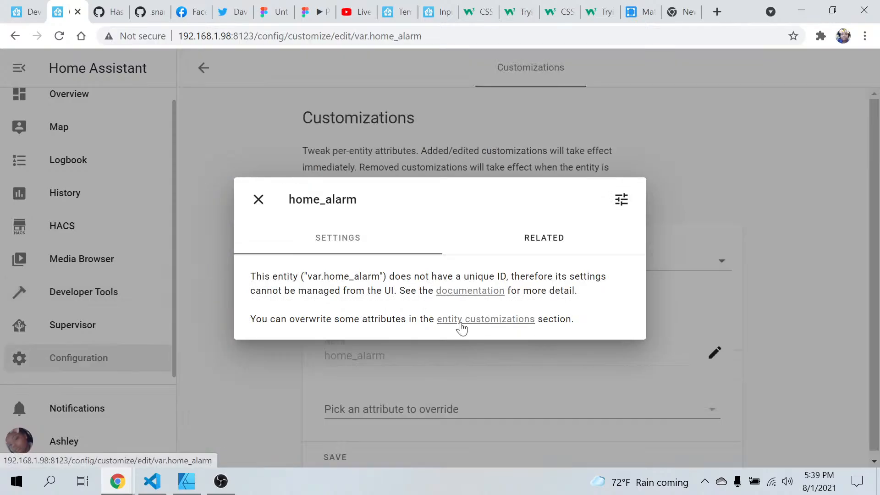
pyautogui.click(258, 199)
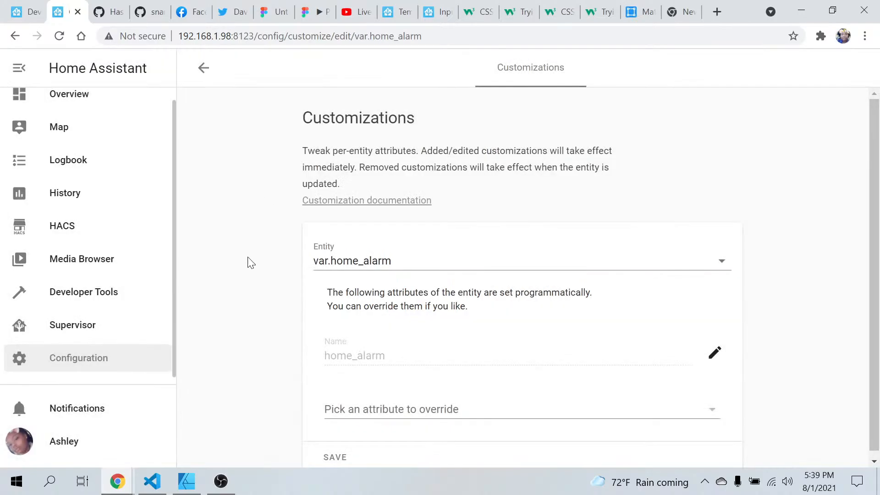
# - Try adding an icon attribute override to var.home_alarm, remove it again, and glance at the selectable entities
pyautogui.click(464, 406)
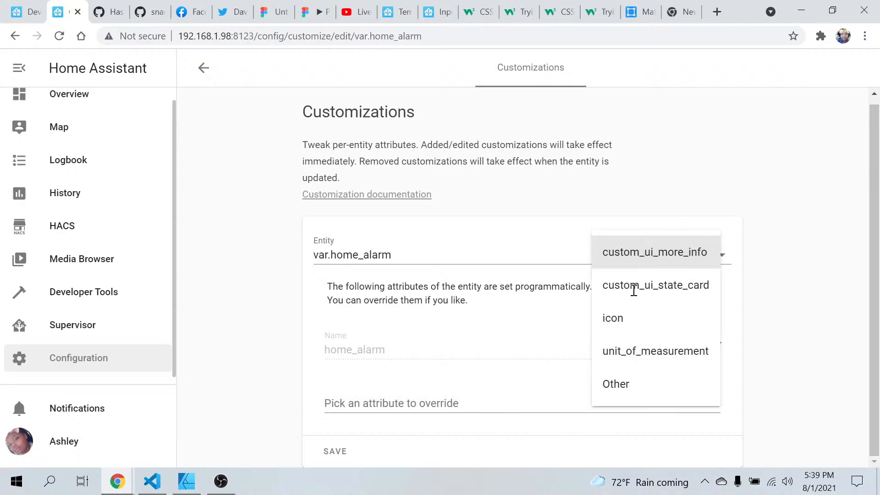
pyautogui.click(615, 319)
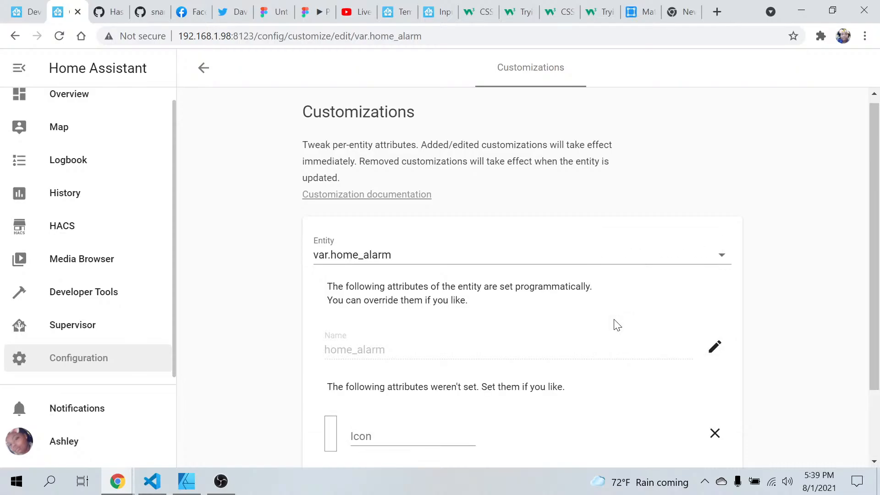
pyautogui.scroll(-2, 616, 325)
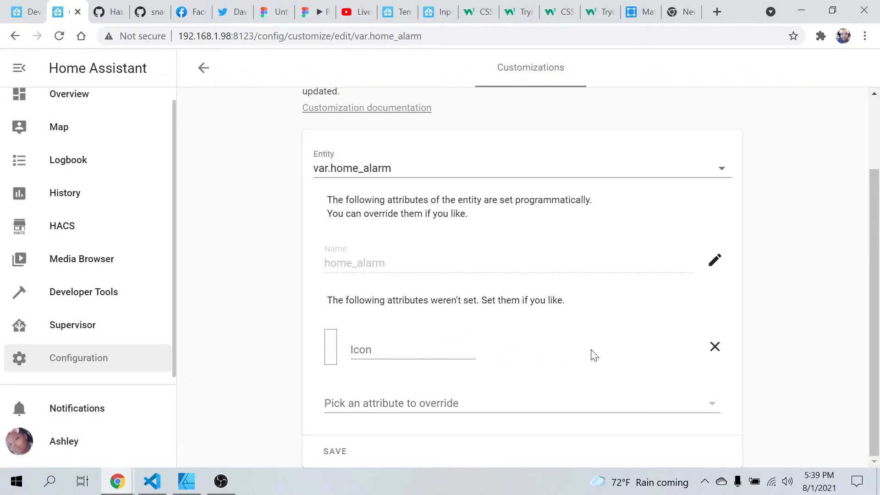
pyautogui.click(720, 358)
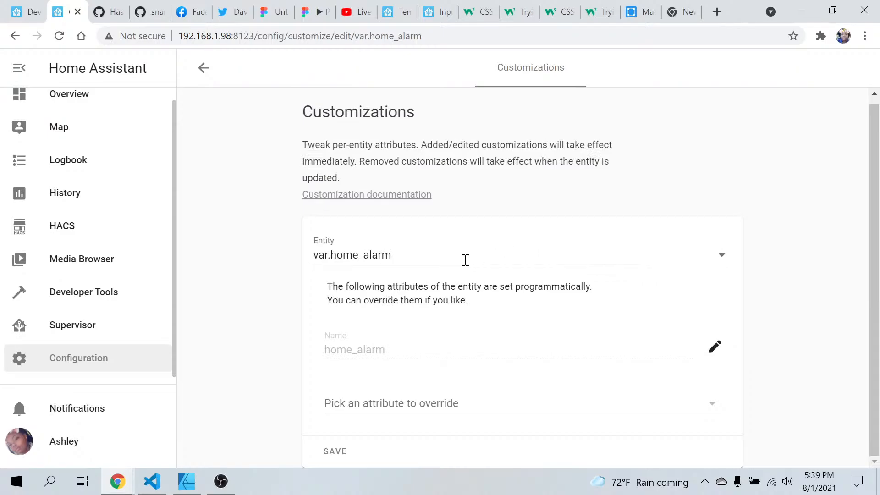
pyautogui.click(465, 260)
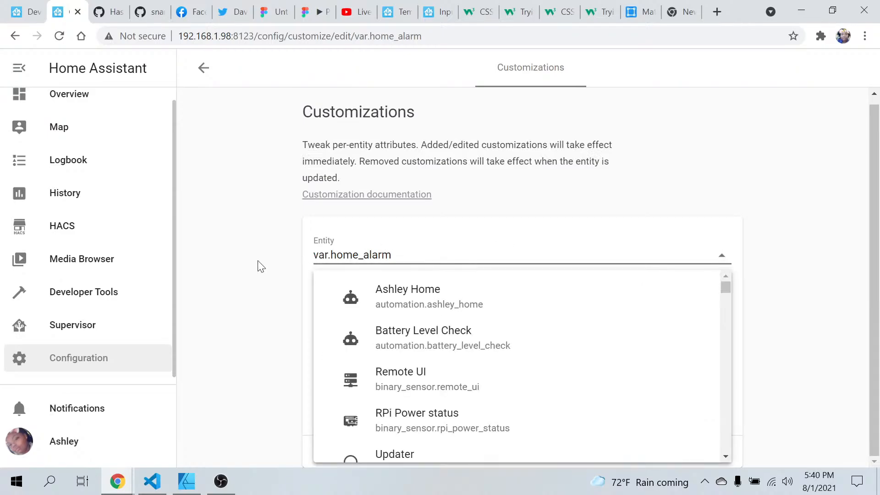
pyautogui.click(248, 271)
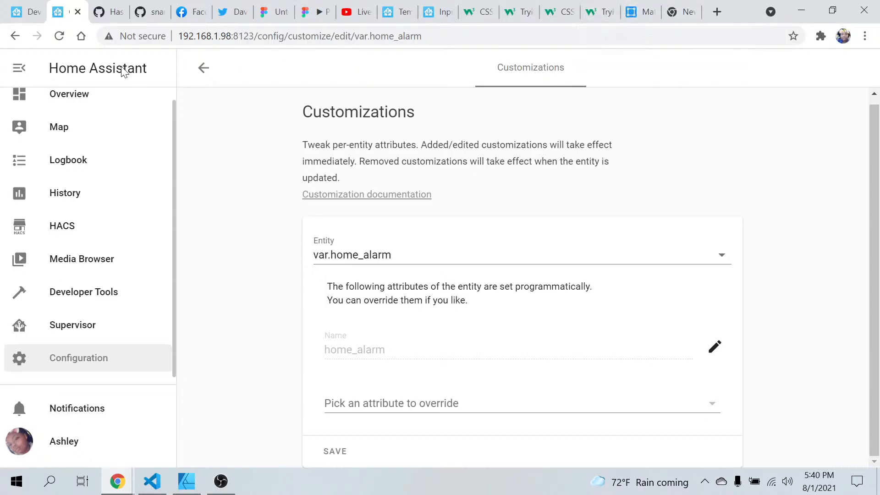
# - Compare the GitHub var.yaml example with the local file and copy the friendly_name: "Home Mode" line from its homemode variable
pyautogui.click(108, 12)
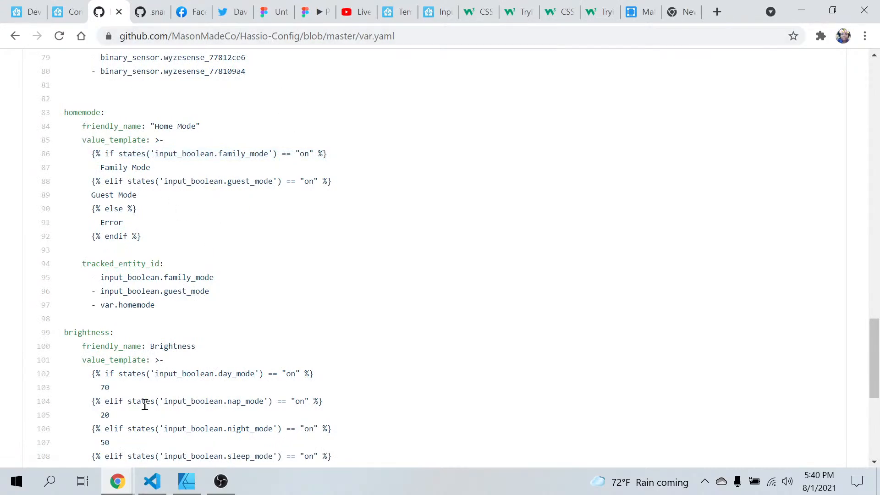
pyautogui.click(152, 481)
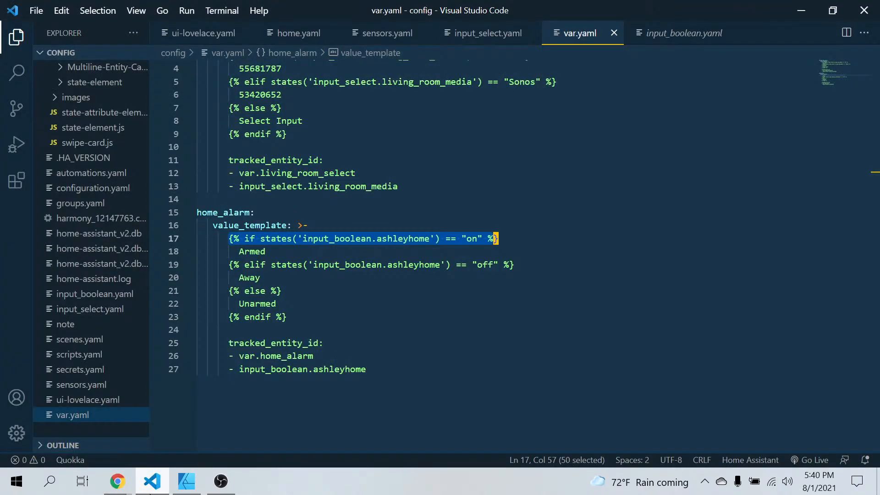
pyautogui.scroll(2, 229, 299)
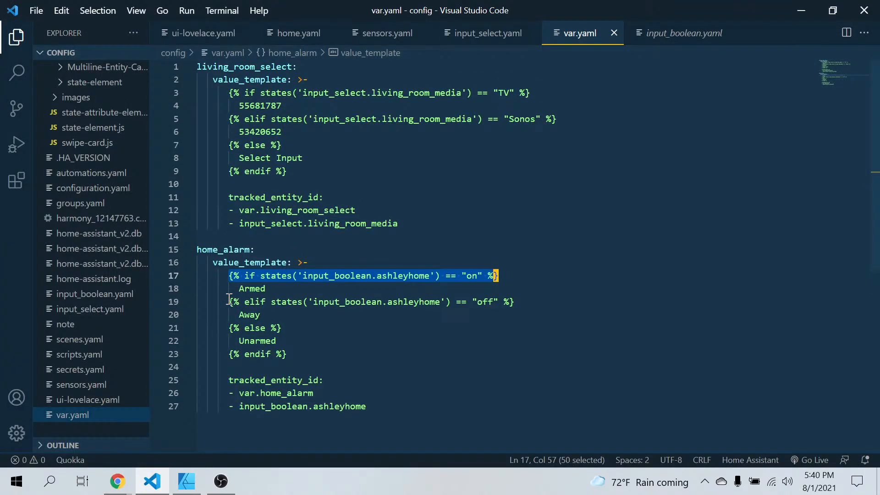
pyautogui.click(114, 479)
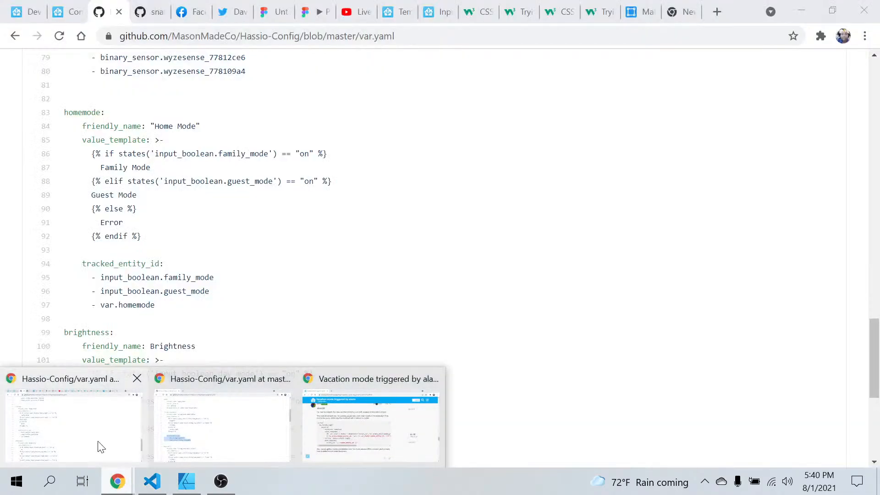
pyautogui.click(98, 444)
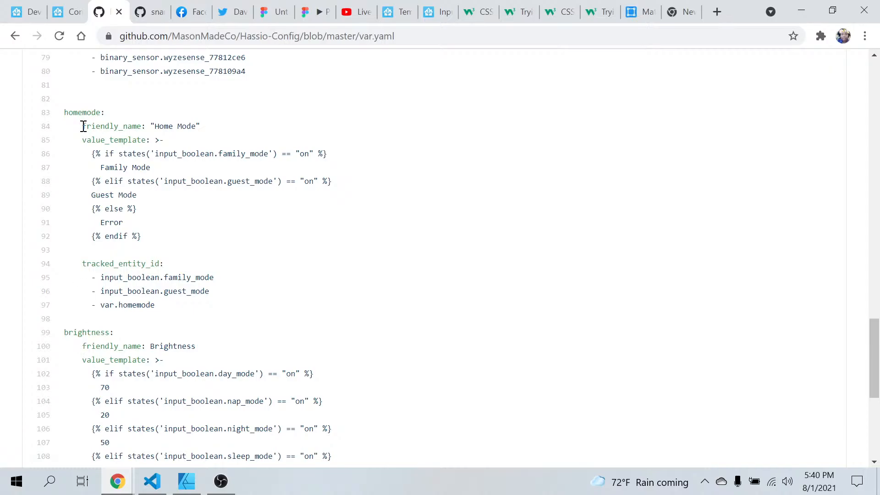
pyautogui.moveTo(83, 126); pyautogui.dragTo(207, 128)
pyautogui.rightClick(178, 127)
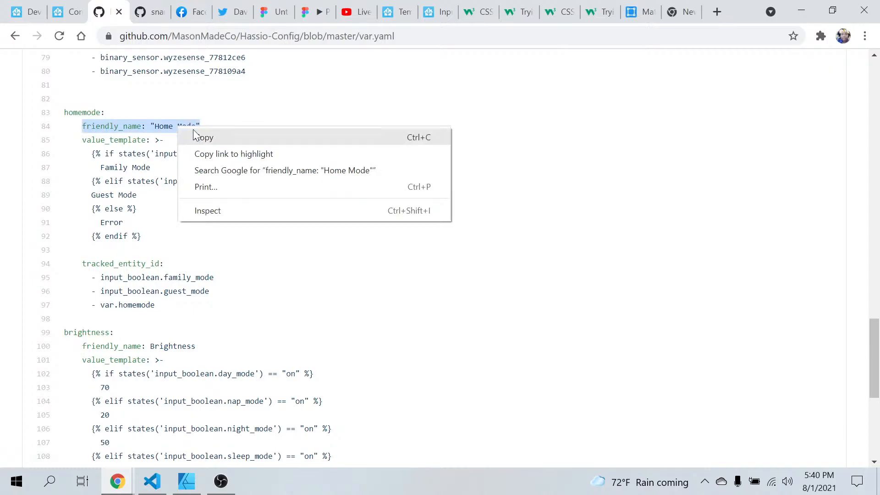
pyautogui.click(210, 143)
# - In Visual Studio Code, paste friendly_name: "Home Mode" beneath home_alarm in var.yaml and indent it to match value_template
pyautogui.click(152, 480)
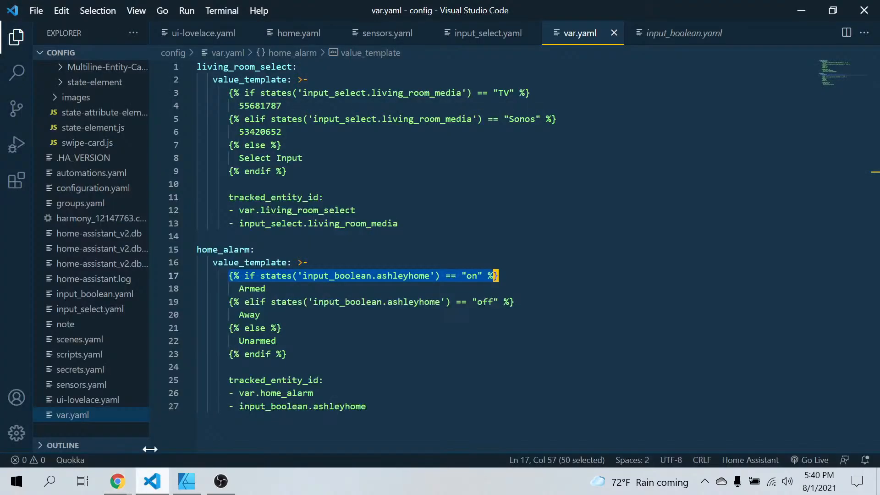
pyautogui.click(276, 247)
pyautogui.press('Return')
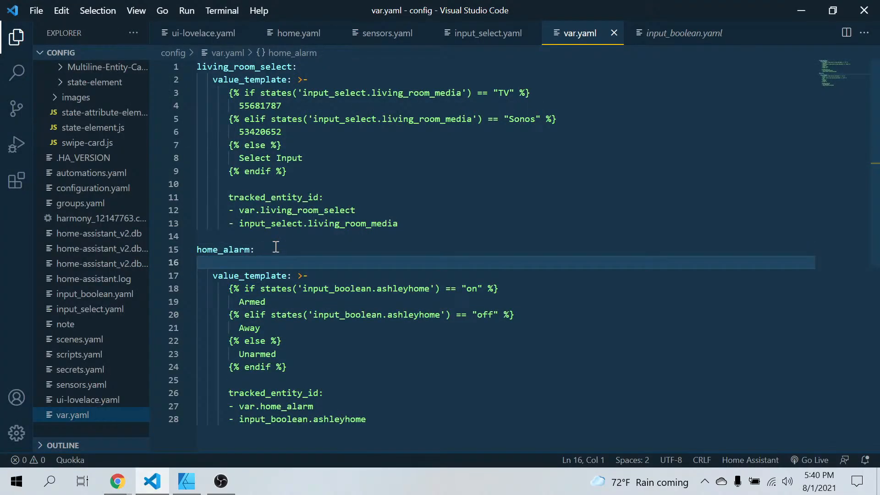
pyautogui.hotkey('ctrl', 'v')
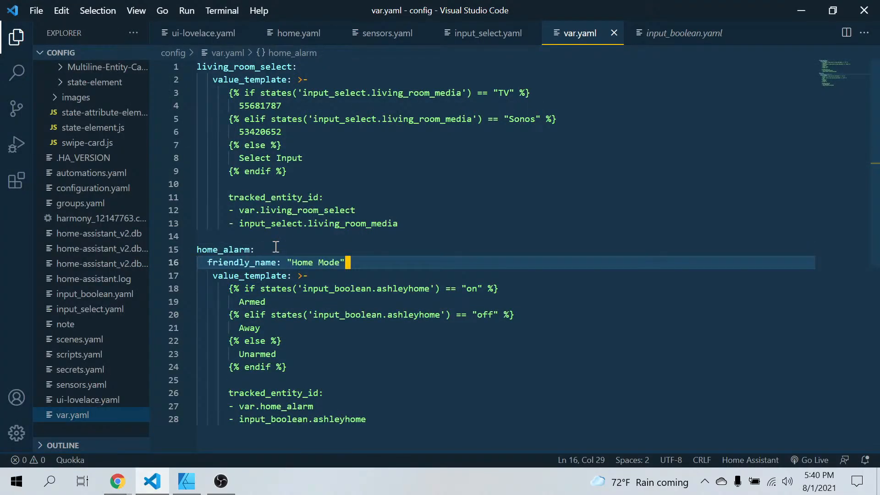
pyautogui.click(204, 262)
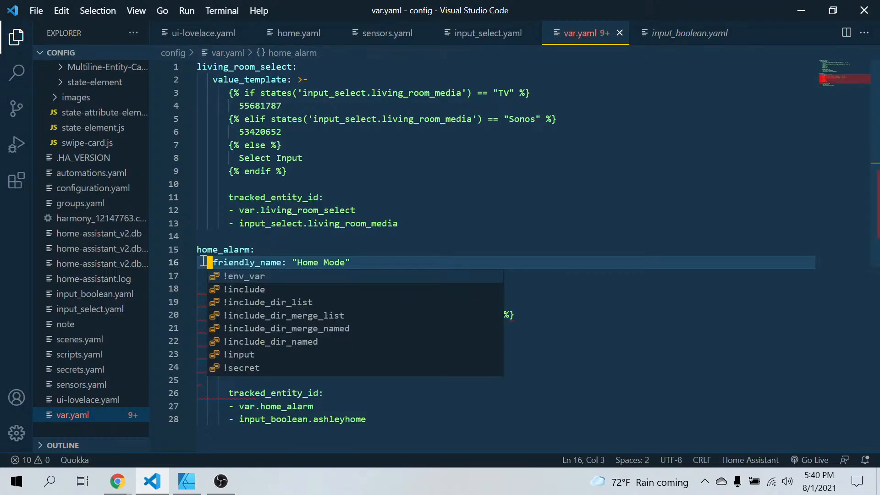
pyautogui.click(366, 419)
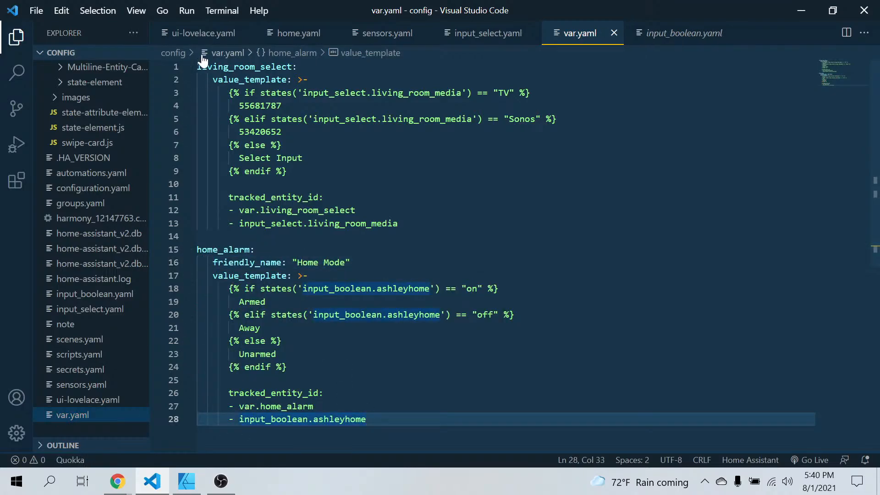
# - Switch to Chrome and examine the variable definitions and their attributes in the GitHub var.yaml example
pyautogui.click(118, 481)
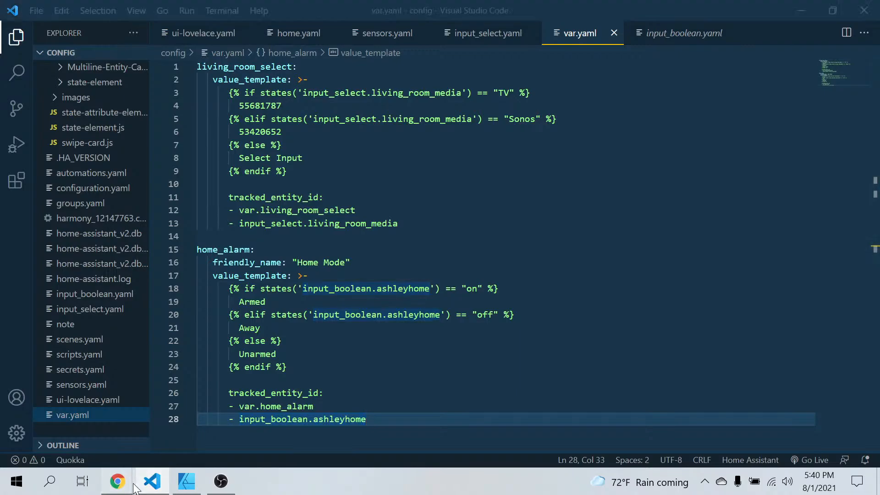
pyautogui.click(164, 424)
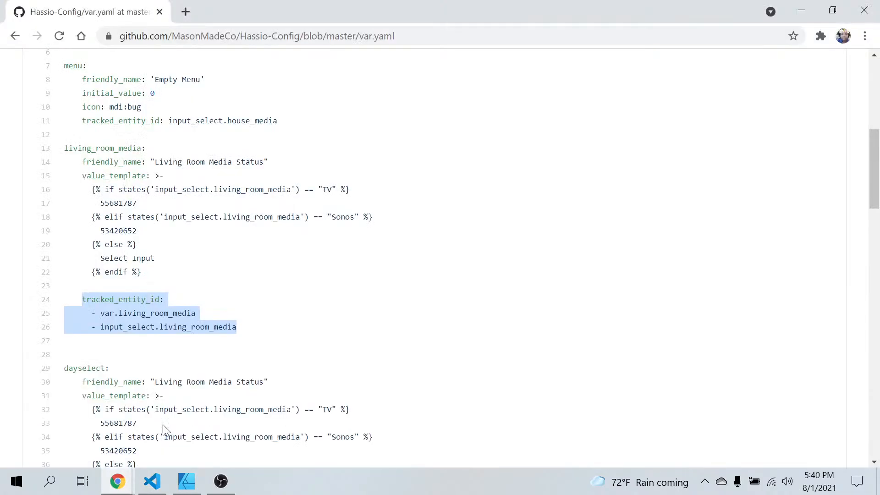
pyautogui.click(217, 243)
pyautogui.scroll(-14, 218, 243)
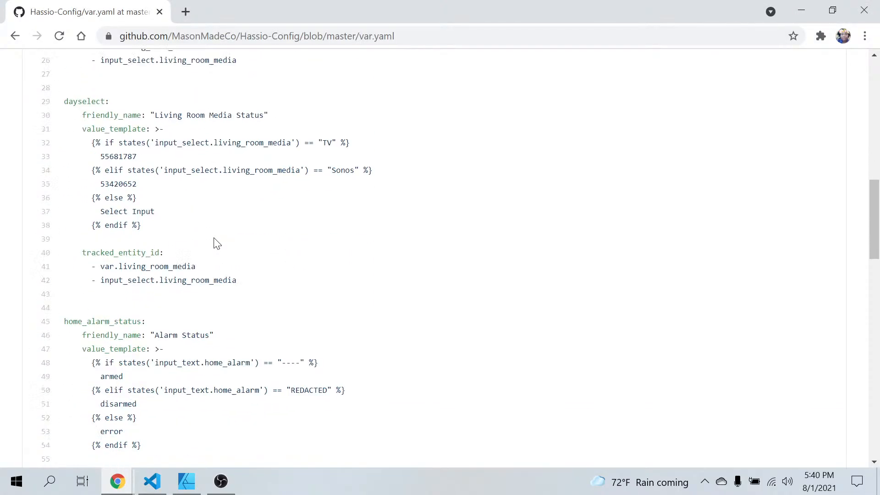
pyautogui.scroll(16, 217, 243)
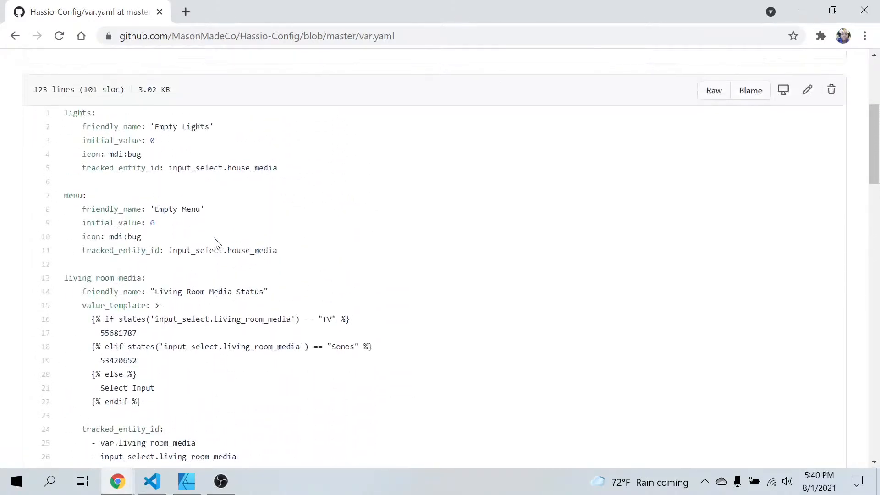
pyautogui.scroll(-4, 217, 243)
pyautogui.scroll(-1, 217, 244)
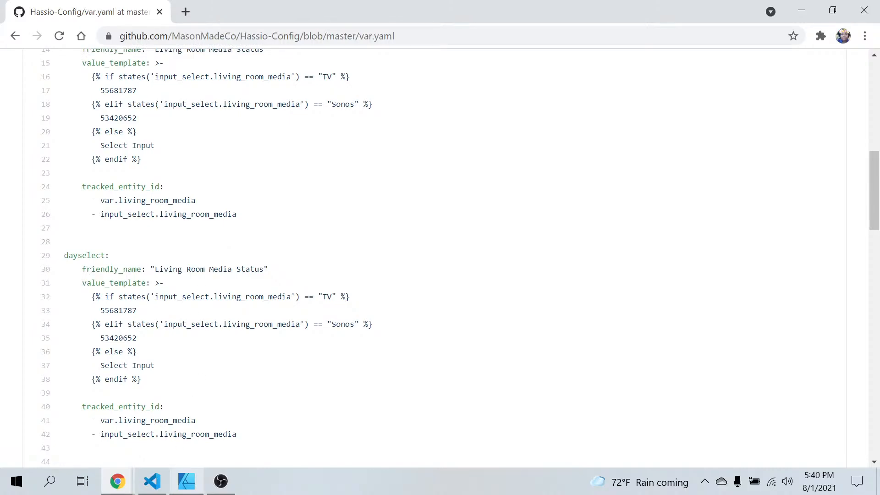
# - Return to the Home Assistant browser window and open the Server Controls configuration page
pyautogui.click(215, 484)
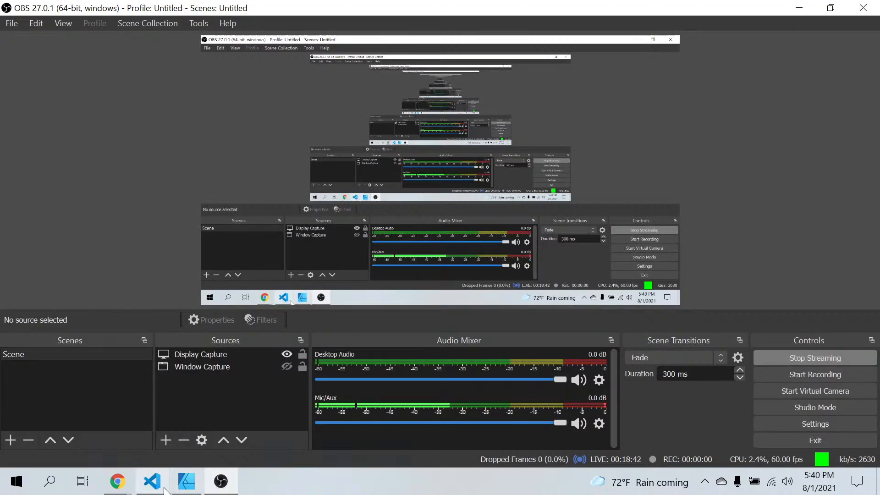
pyautogui.moveTo(127, 487)
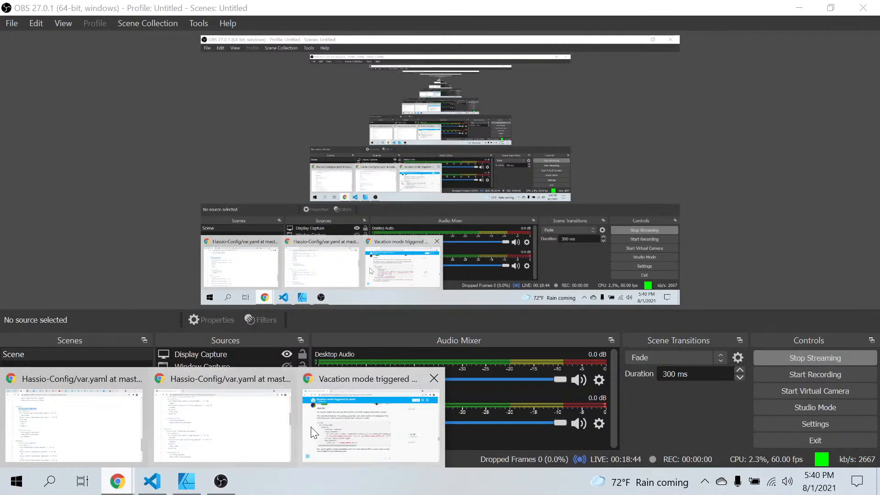
pyautogui.click(125, 453)
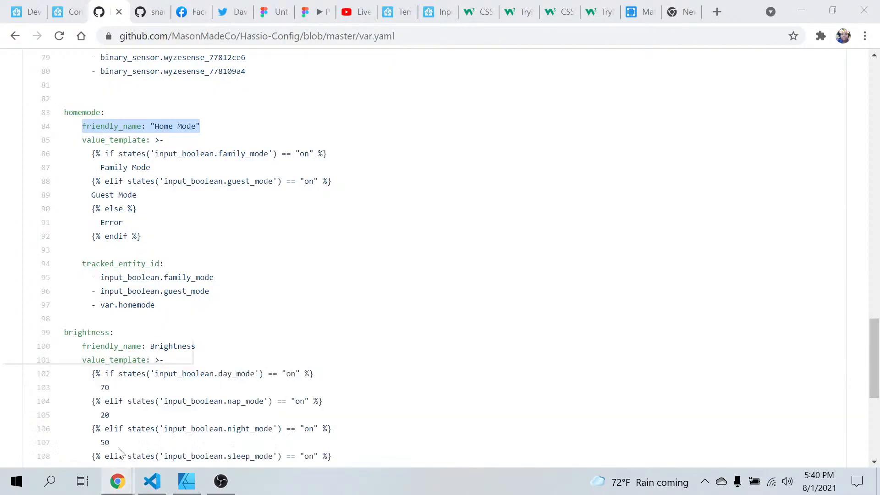
pyautogui.click(64, 12)
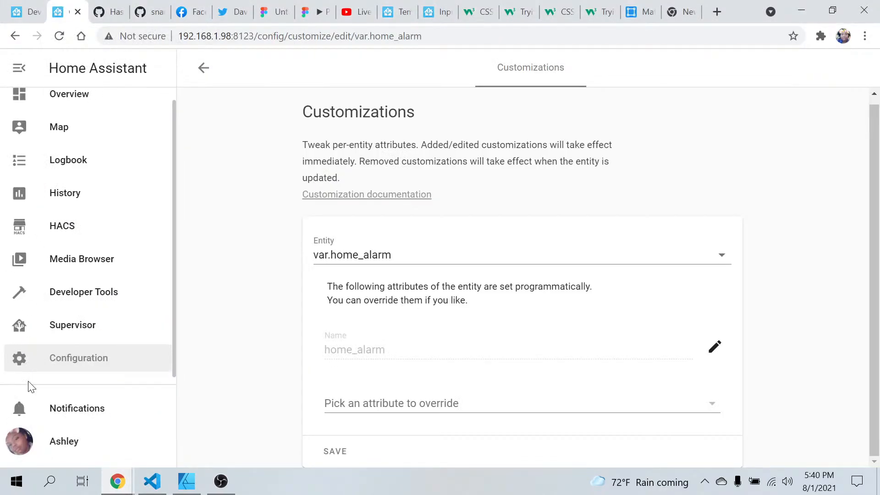
pyautogui.click(73, 361)
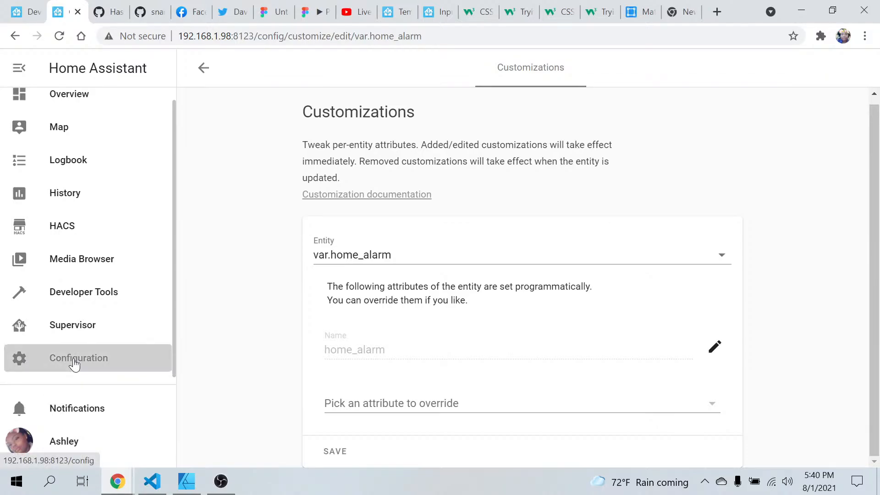
pyautogui.scroll(-10, 260, 336)
pyautogui.scroll(-7, 259, 336)
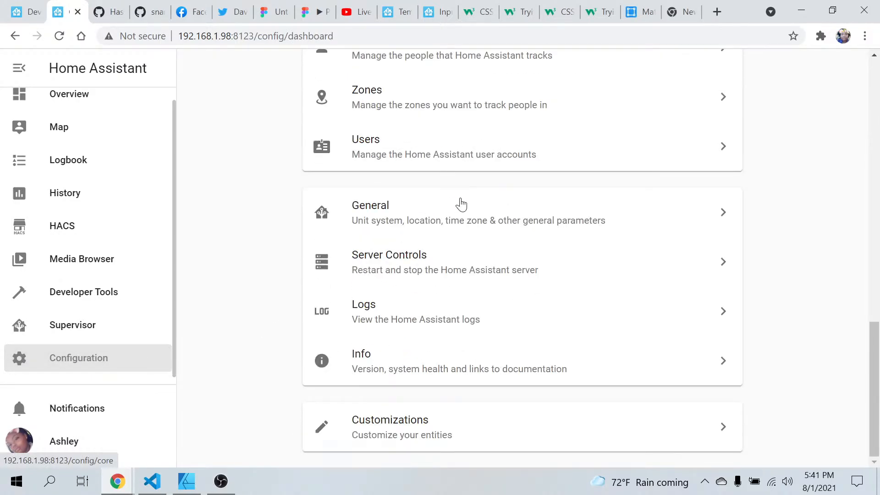
pyautogui.click(432, 255)
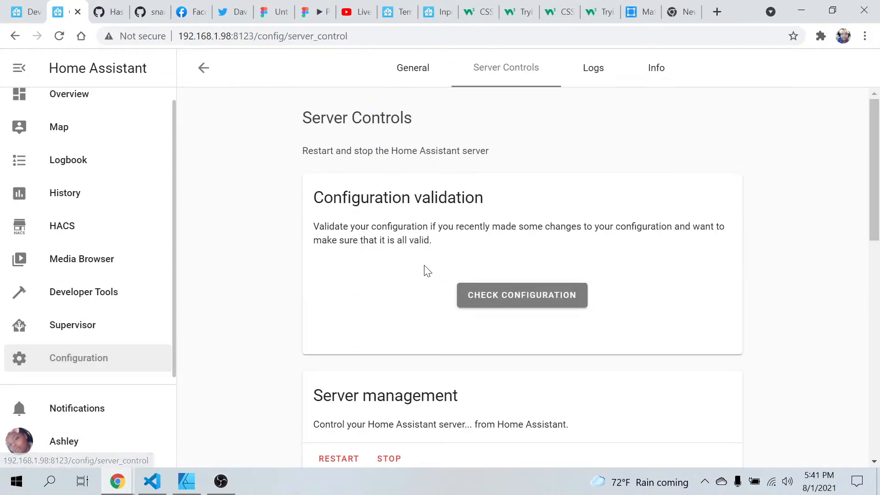
# - Validate the configuration, restart the Home Assistant server, and dismiss the startup notice
pyautogui.click(505, 302)
pyautogui.scroll(-10, 504, 301)
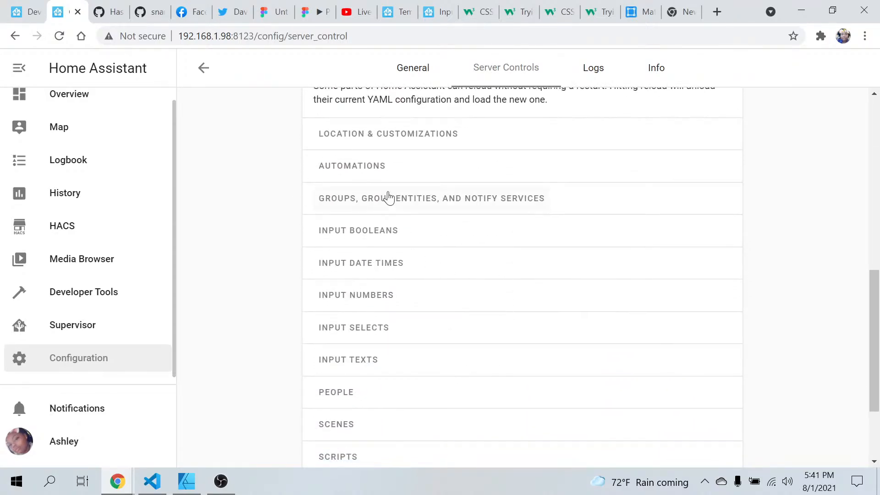
pyautogui.scroll(5, 389, 195)
pyautogui.click(347, 258)
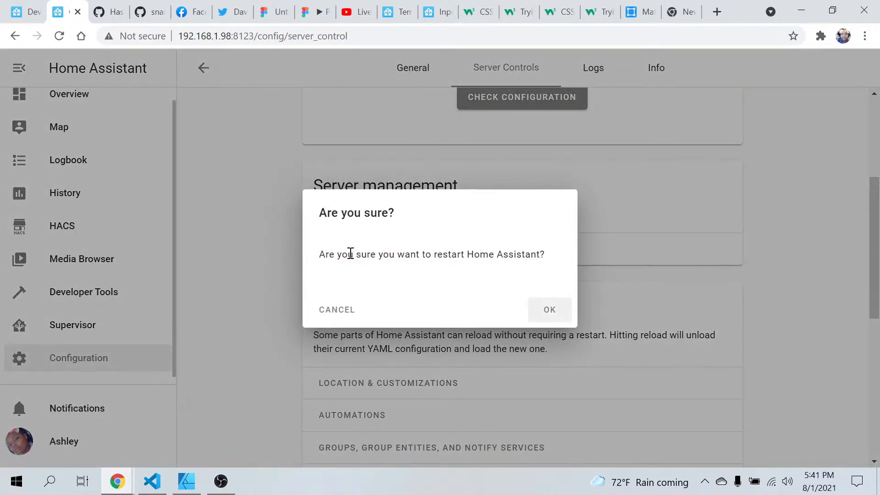
pyautogui.click(549, 311)
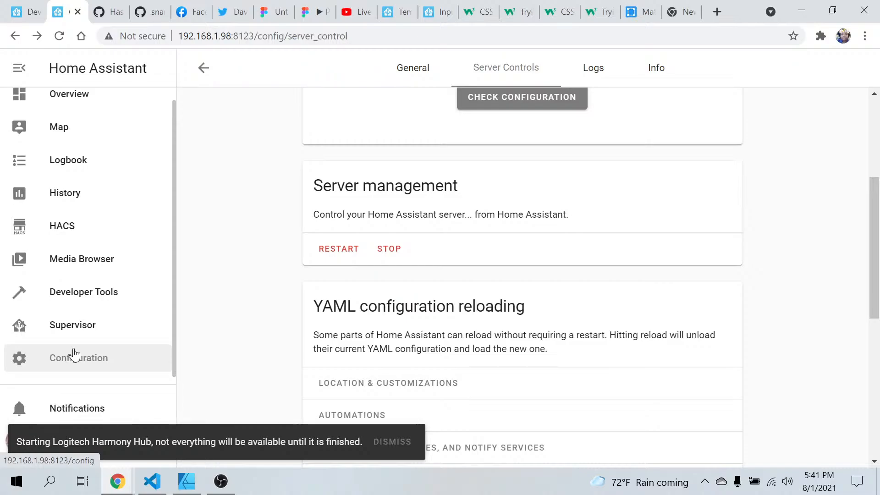
pyautogui.click(397, 445)
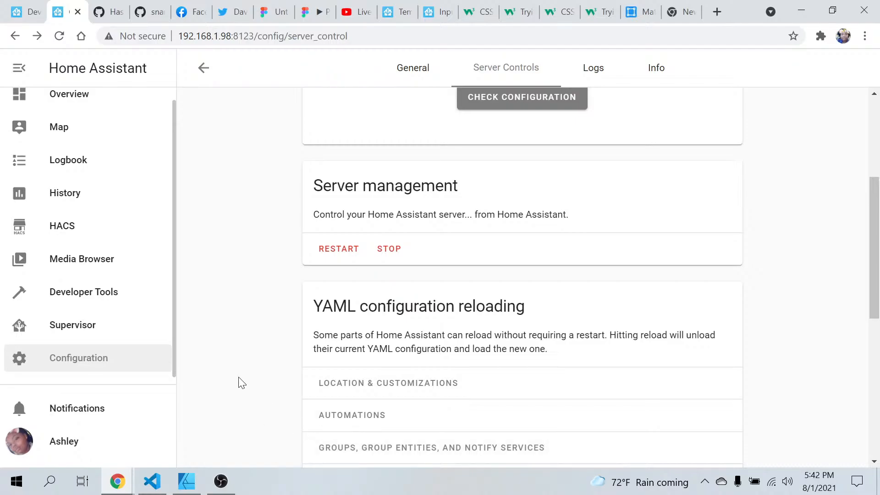
# - Open the entity states in Developer Tools and clear the selected var.home_alarm entity
pyautogui.scroll(-5, 241, 383)
pyautogui.scroll(-3, 242, 383)
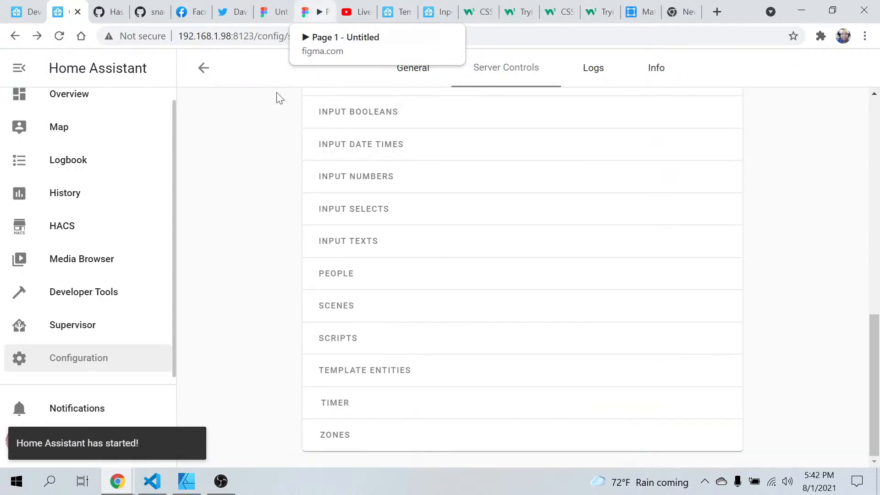
pyautogui.scroll(1, 87, 308)
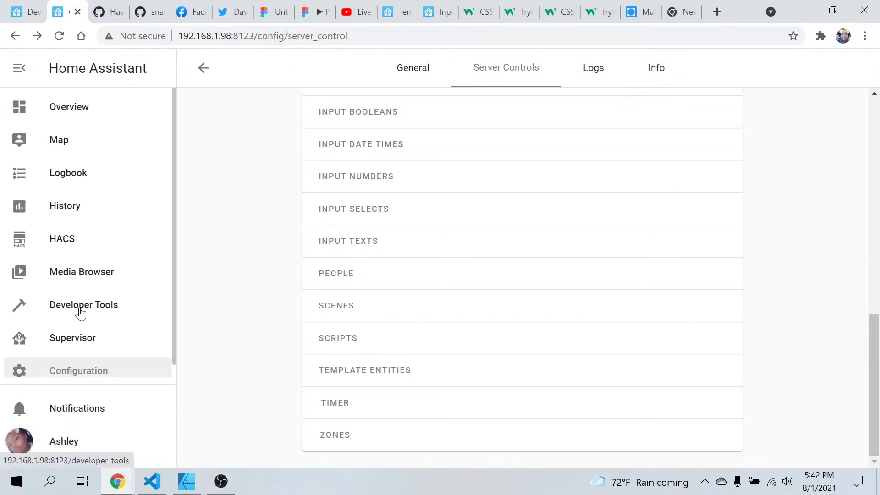
pyautogui.click(80, 313)
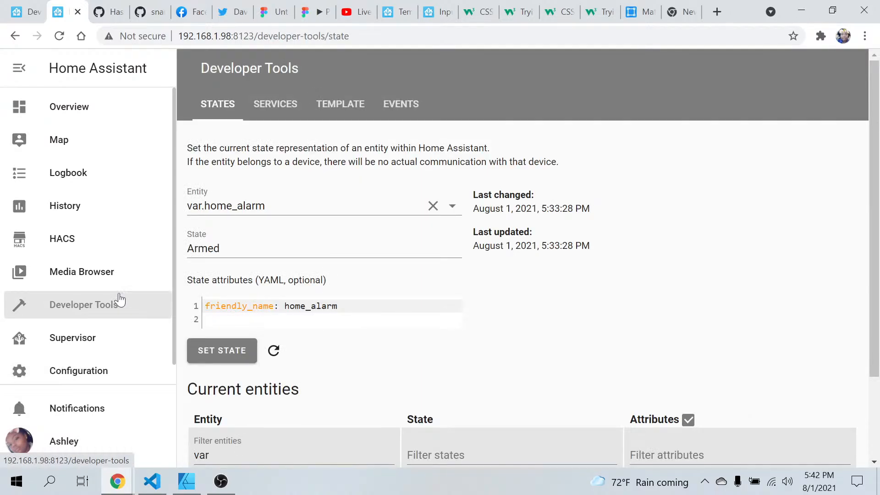
pyautogui.scroll(-2, 386, 306)
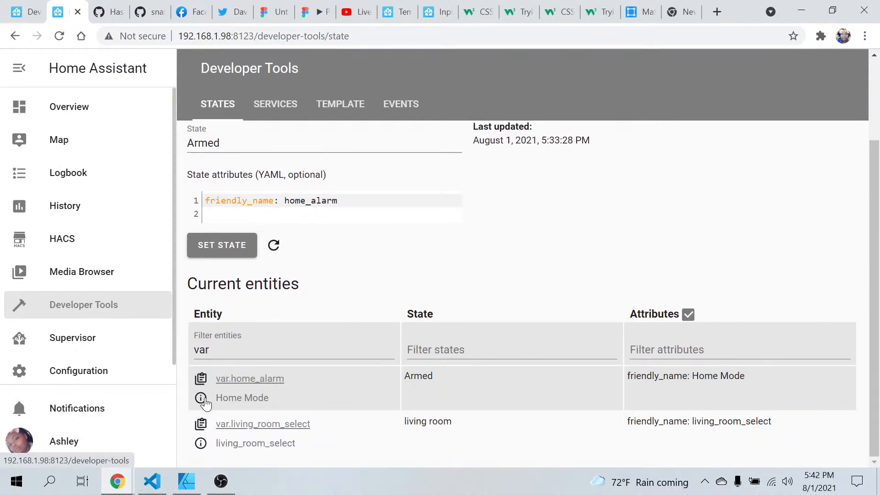
pyautogui.scroll(1, 371, 288)
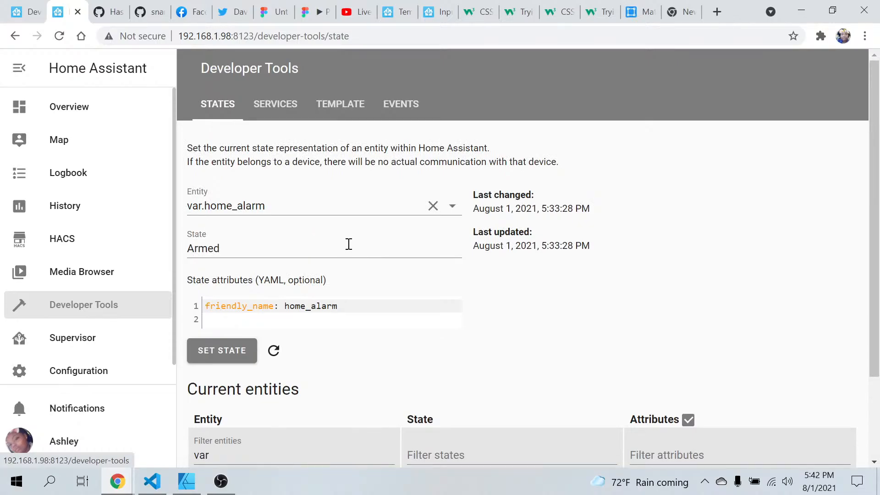
pyautogui.click(433, 205)
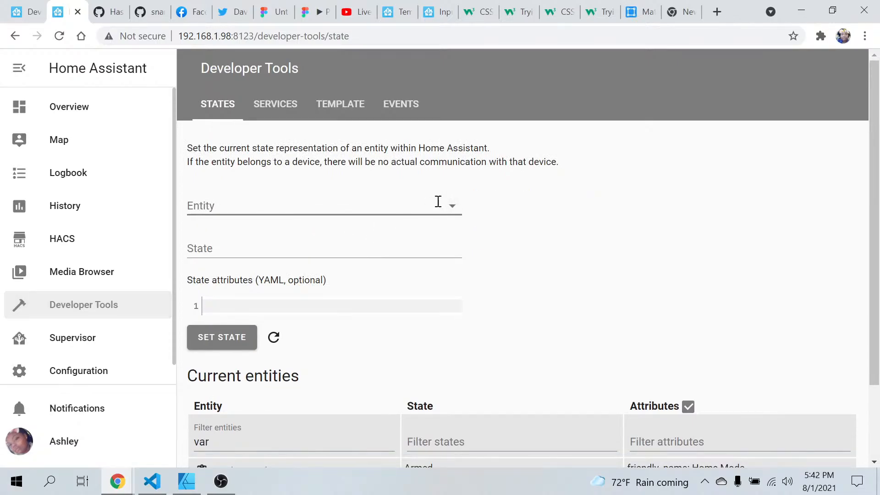
# - Inspect the details and state history of var.home_alarm and var.living_room_select
pyautogui.scroll(-2, 379, 309)
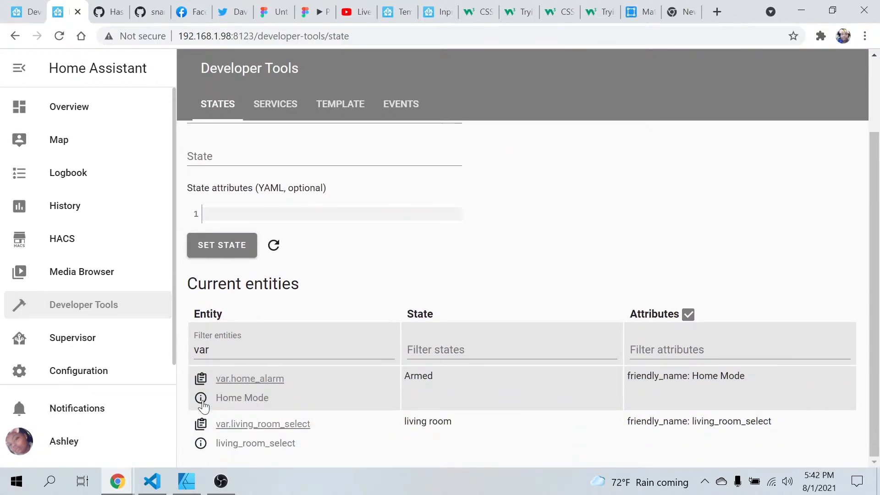
pyautogui.click(203, 403)
pyautogui.moveTo(559, 251)
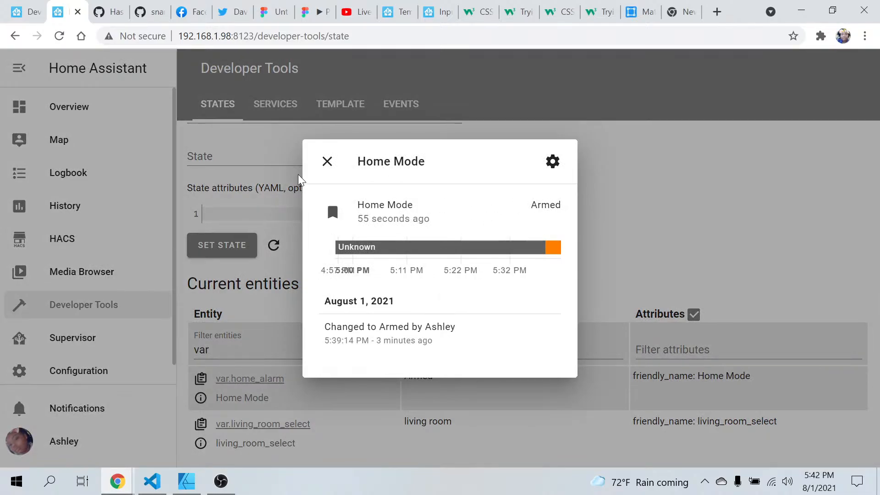
pyautogui.click(327, 161)
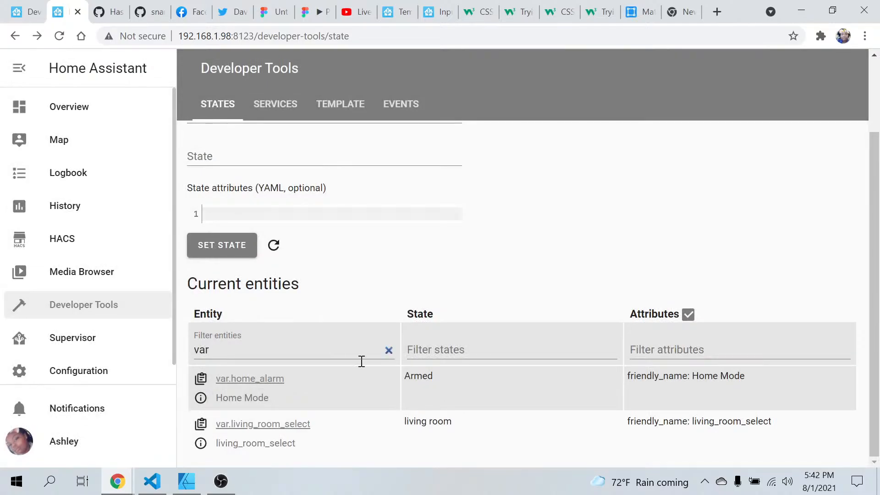
pyautogui.click(201, 444)
pyautogui.moveTo(356, 243)
pyautogui.moveTo(328, 248)
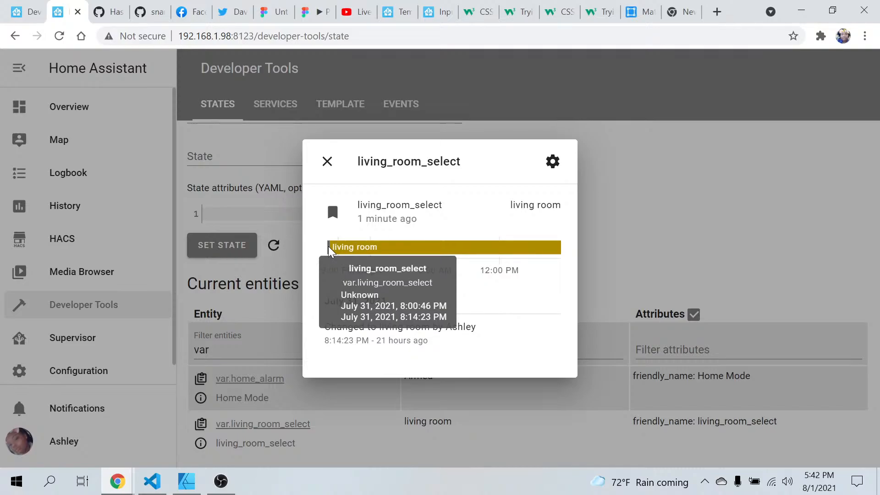
pyautogui.click(327, 162)
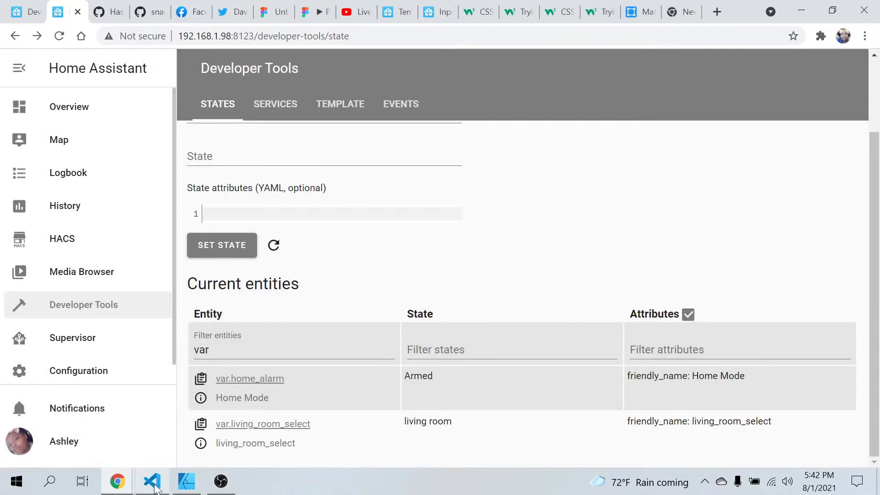
# - Check home_alarm's template conditions in Visual Studio Code and turn off the input boolean they test in Home Assistant
pyautogui.moveTo(152, 488)
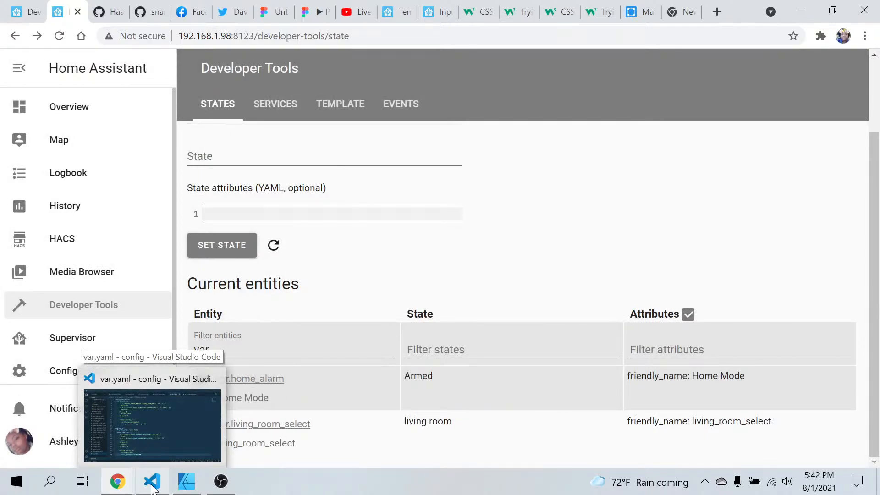
pyautogui.click(152, 488)
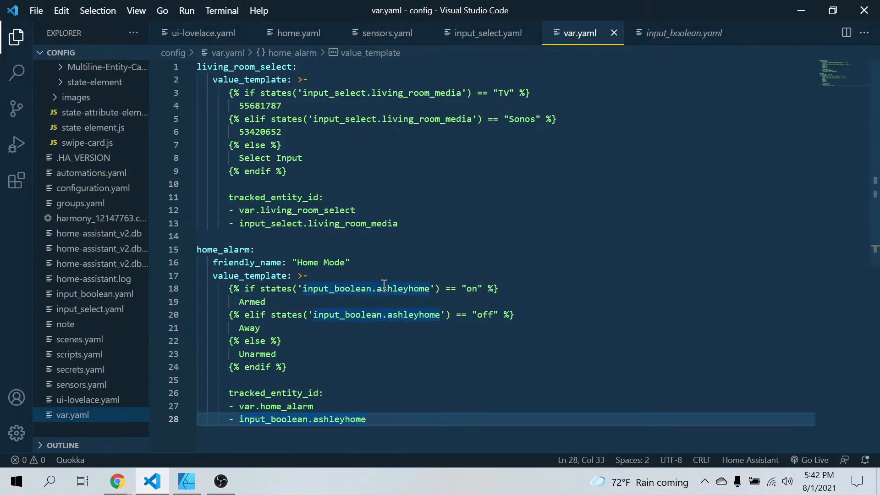
pyautogui.click(117, 482)
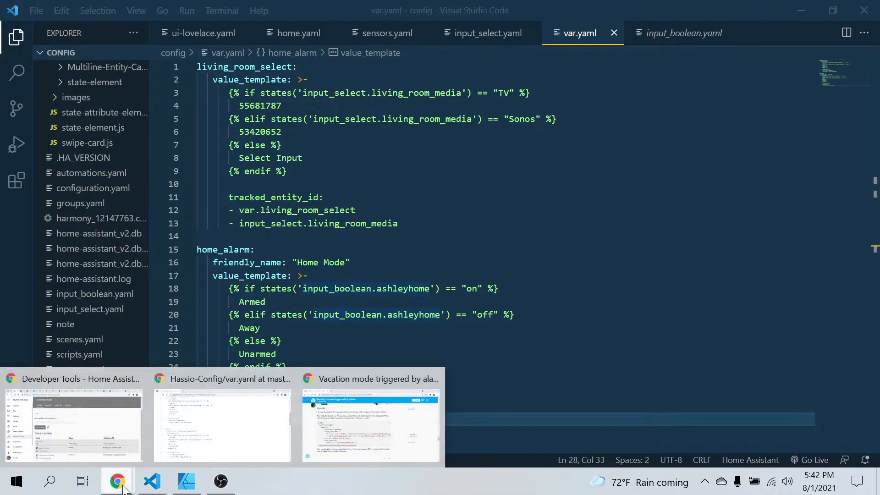
pyautogui.click(84, 434)
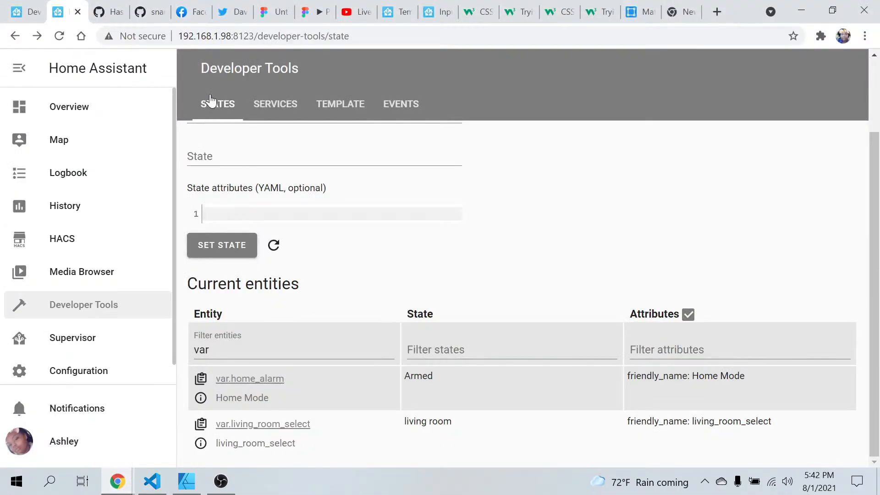
pyautogui.click(37, 15)
pyautogui.click(547, 213)
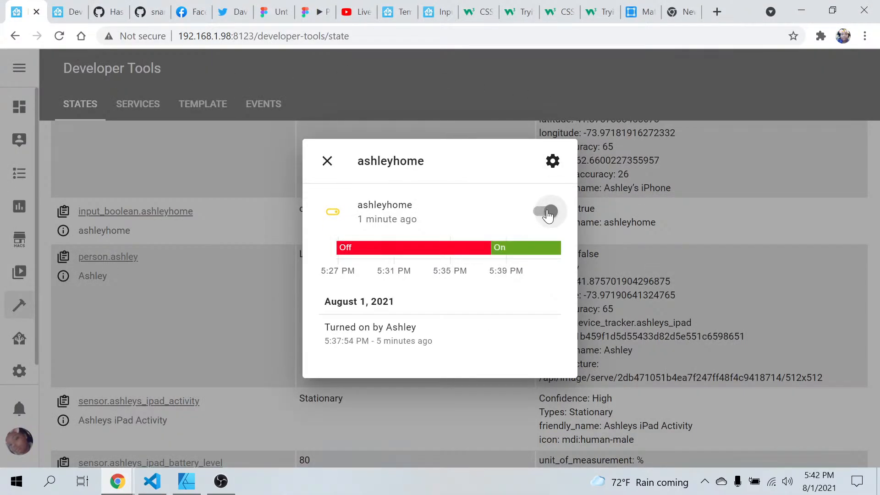
# - Compare the state history of var.home_alarm with that of the input boolean it tracks
pyautogui.click(69, 13)
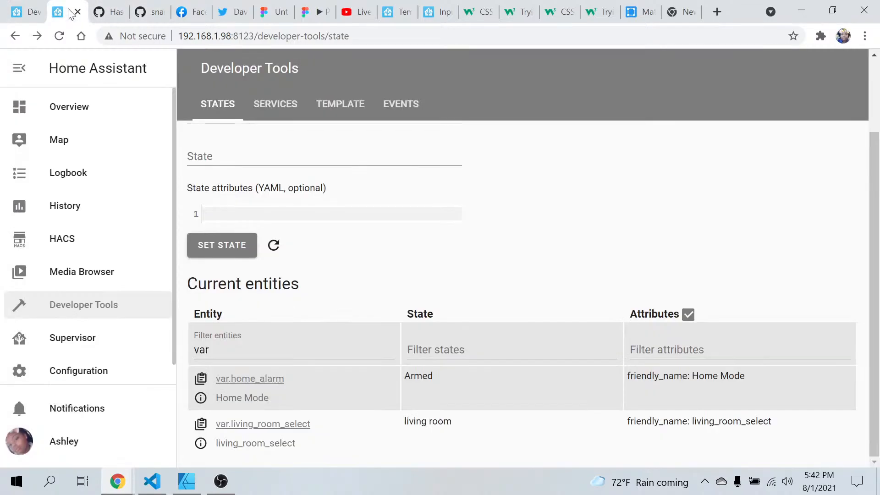
pyautogui.click(201, 398)
pyautogui.moveTo(558, 253)
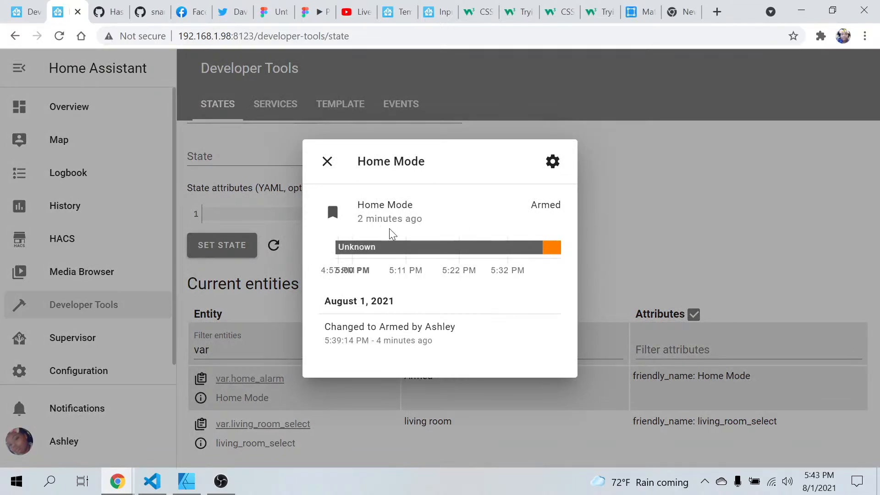
pyautogui.hotkey('ctrl', 'shift', 'Tab')
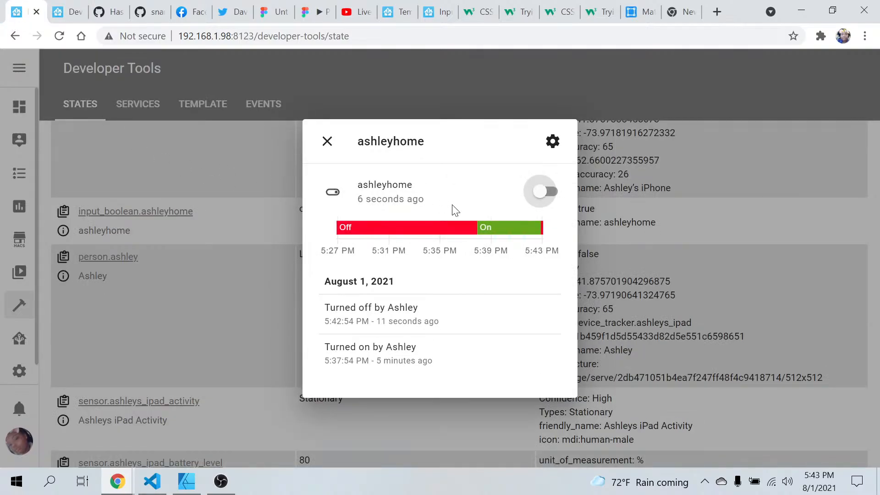
# - Turn the input boolean tracked by home_alarm back on, and view its entity settings before closing the dialog
pyautogui.click(547, 192)
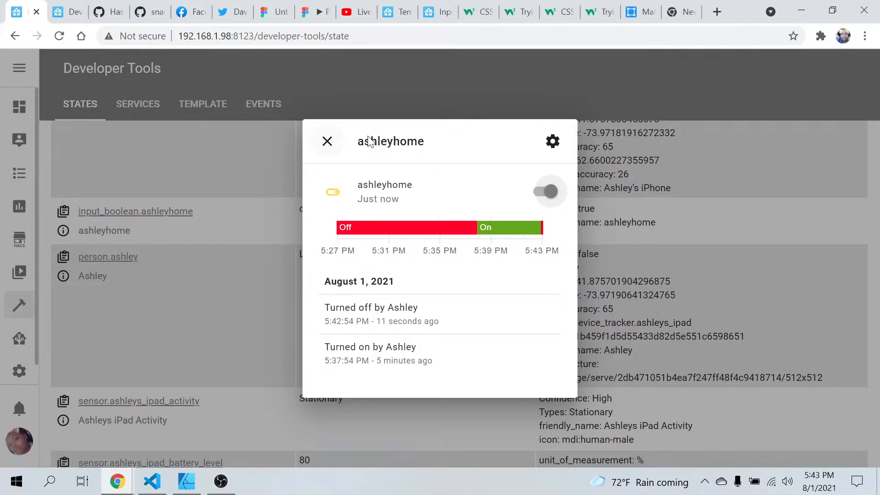
pyautogui.click(552, 141)
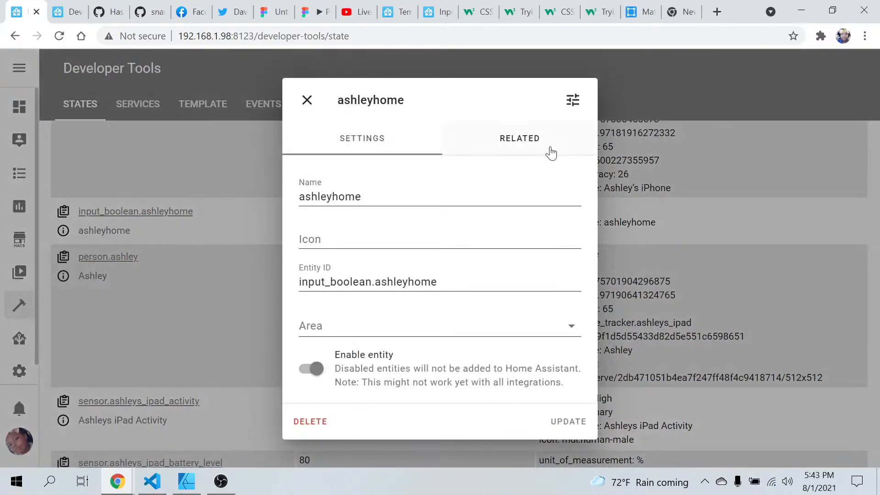
pyautogui.click(307, 100)
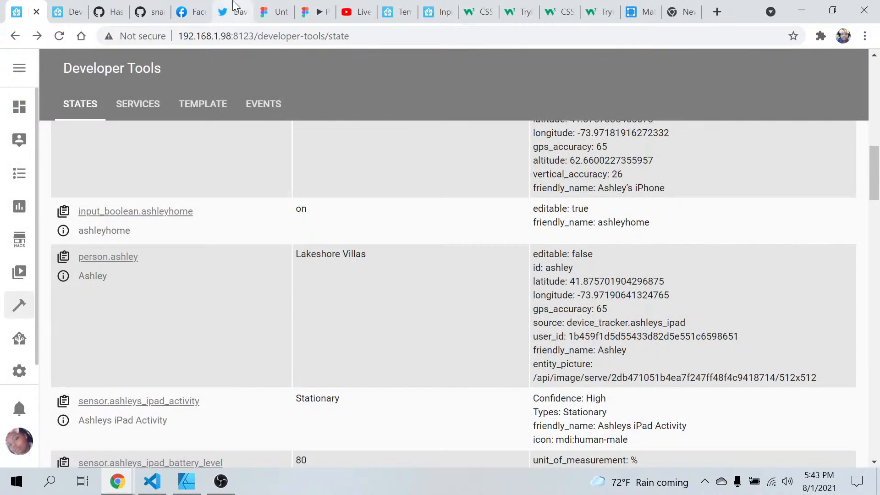
# - Switch to the Hassio-Config repository on GitHub and look through the files in its automations folder
pyautogui.click(115, 12)
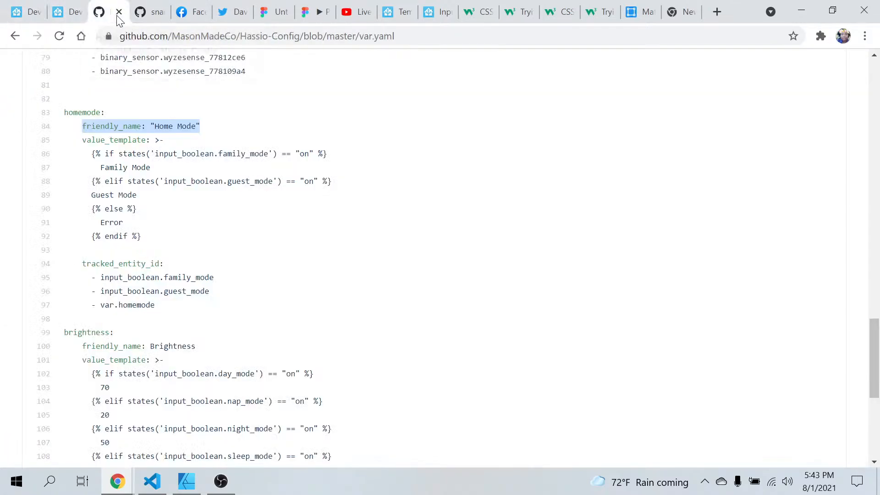
pyautogui.scroll(20, 188, 215)
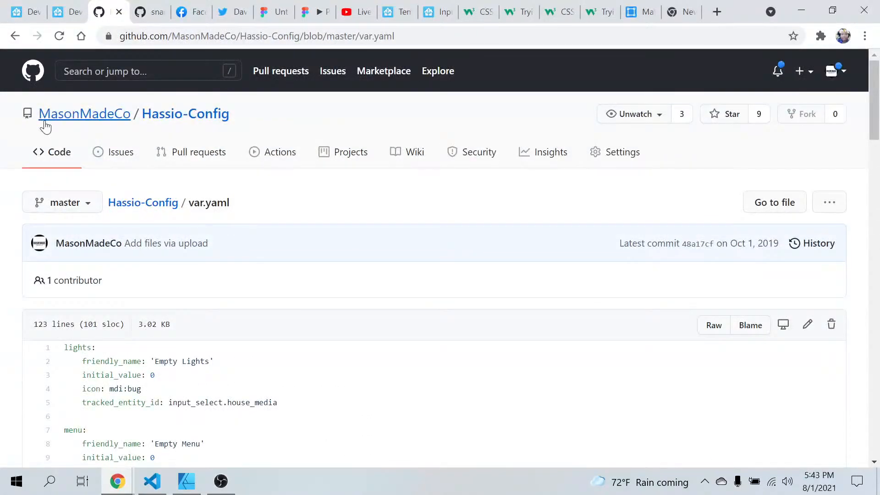
pyautogui.click(185, 115)
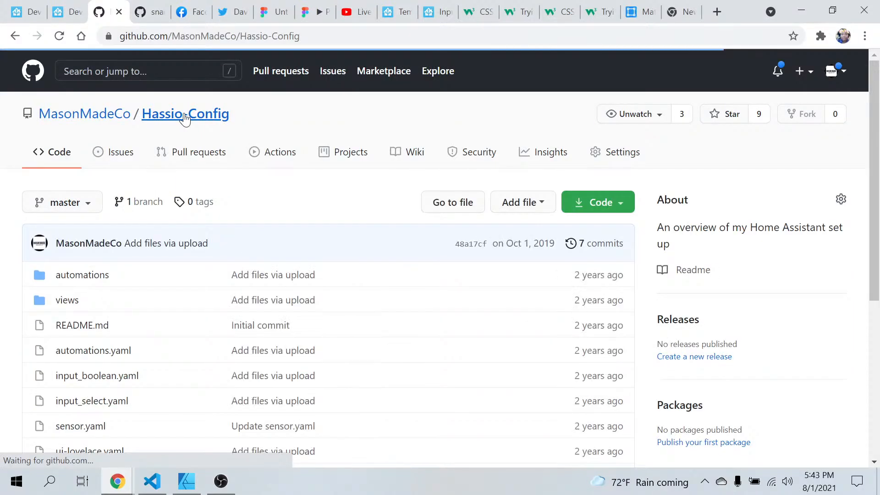
pyautogui.click(101, 277)
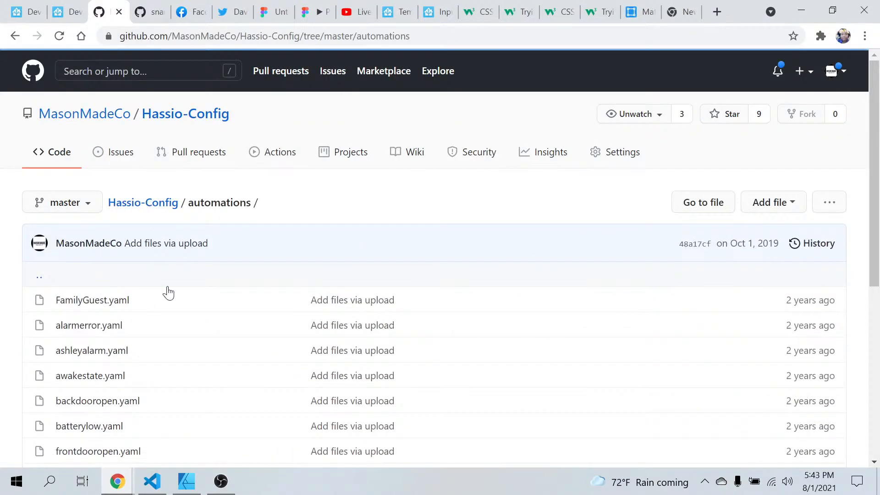
pyautogui.scroll(-2, 220, 311)
pyautogui.scroll(-2, 232, 319)
pyautogui.scroll(-2, 231, 319)
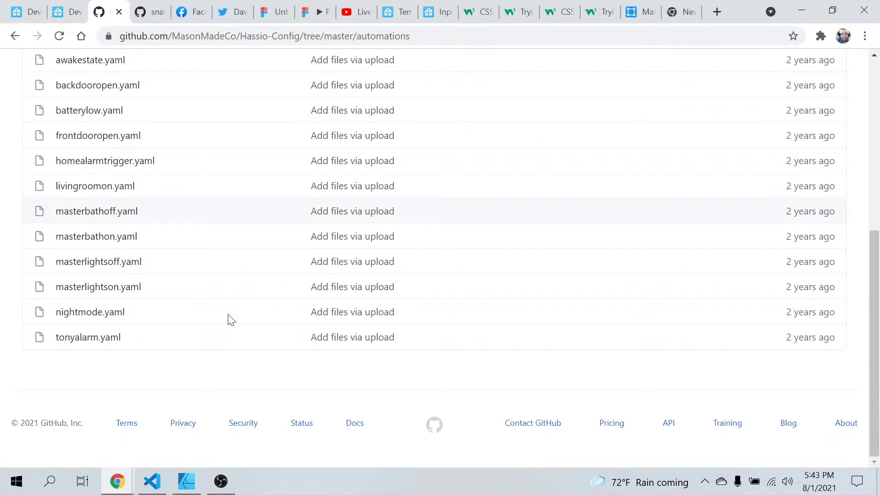
pyautogui.scroll(1, 229, 318)
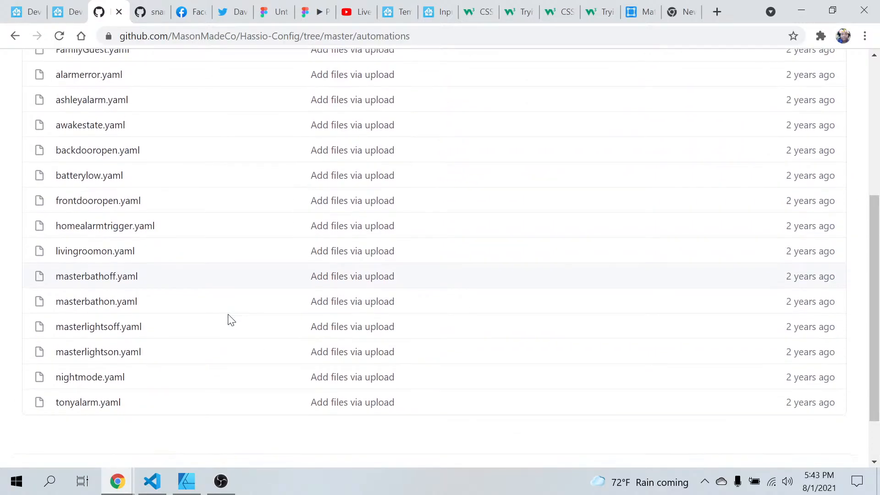
# - Open nightmode.yaml from the automations folder and read its trigger and action
pyautogui.click(87, 374)
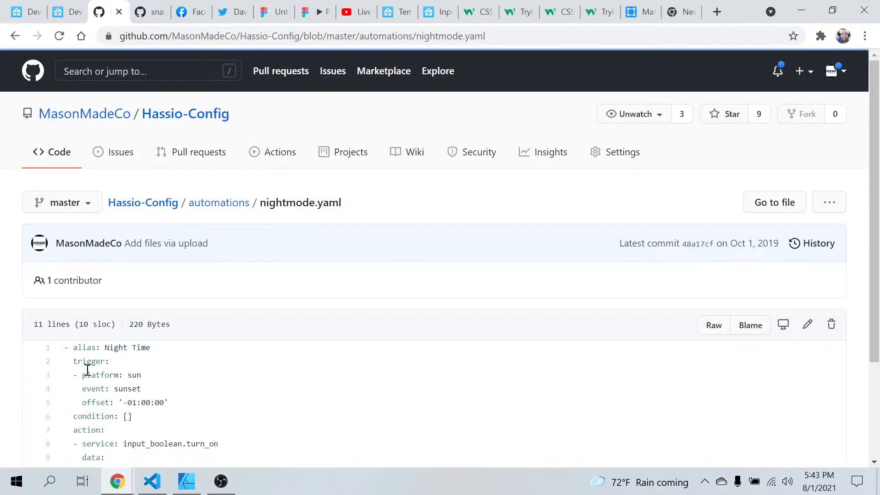
pyautogui.scroll(-3, 244, 380)
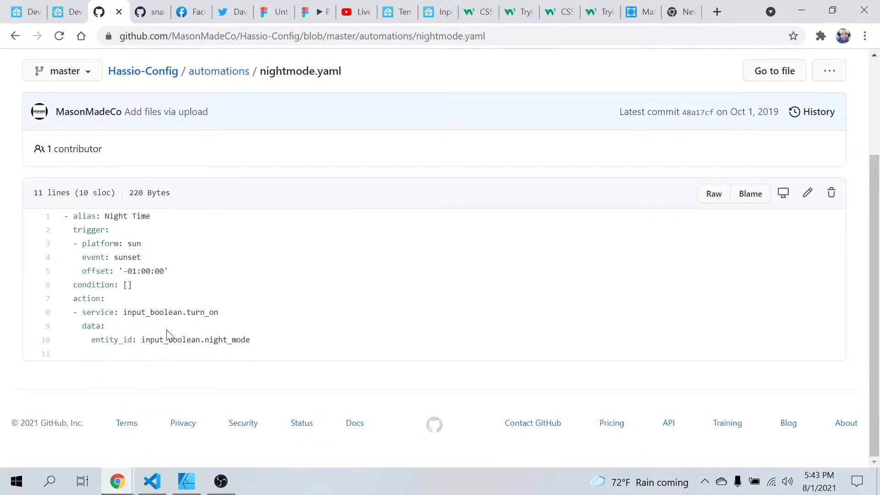
pyautogui.scroll(3, 267, 339)
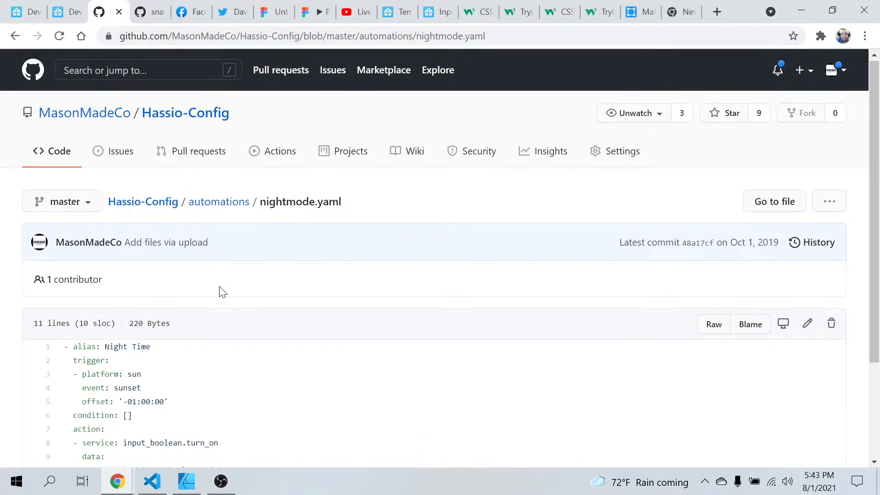
pyautogui.scroll(-3, 220, 290)
pyautogui.scroll(3, 220, 290)
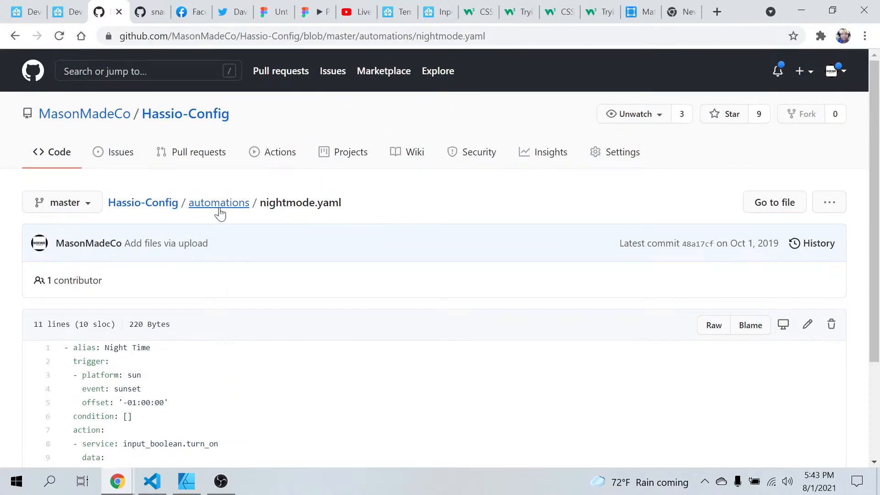
# - Go back to the automations folder and read the trigger and actions in alarmerror.yaml
pyautogui.click(219, 203)
pyautogui.scroll(-3, 177, 348)
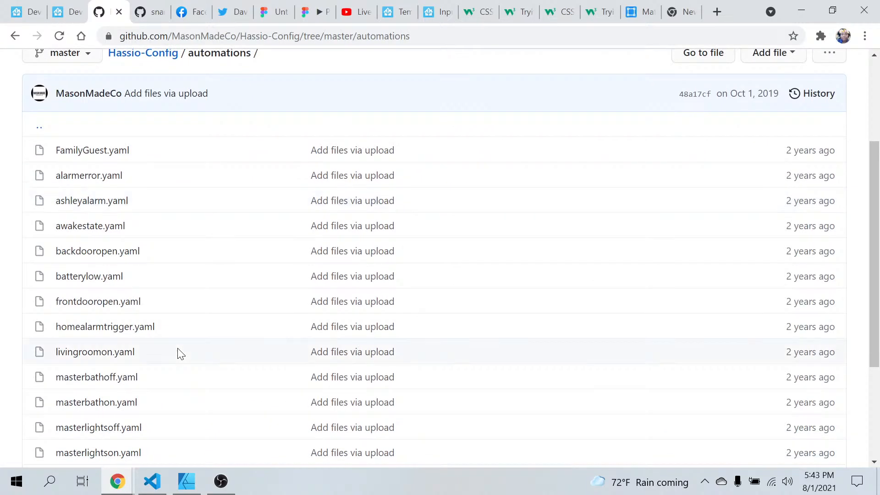
pyautogui.click(97, 176)
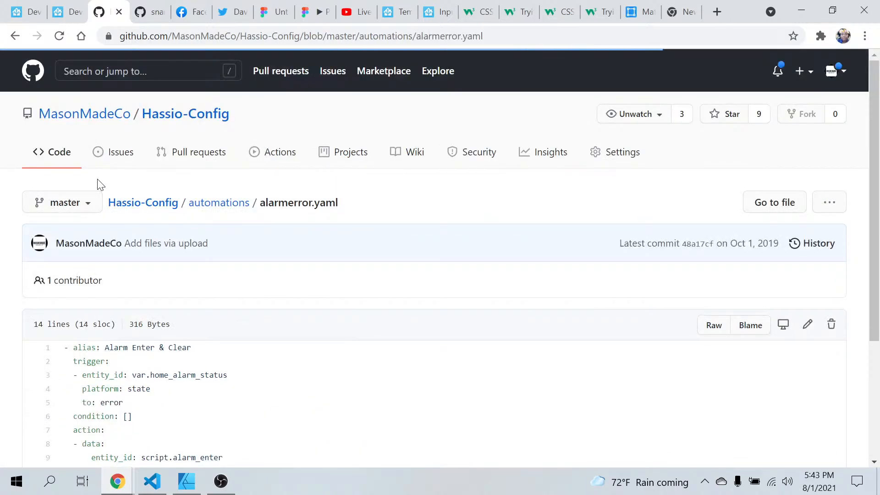
pyautogui.scroll(-3, 166, 321)
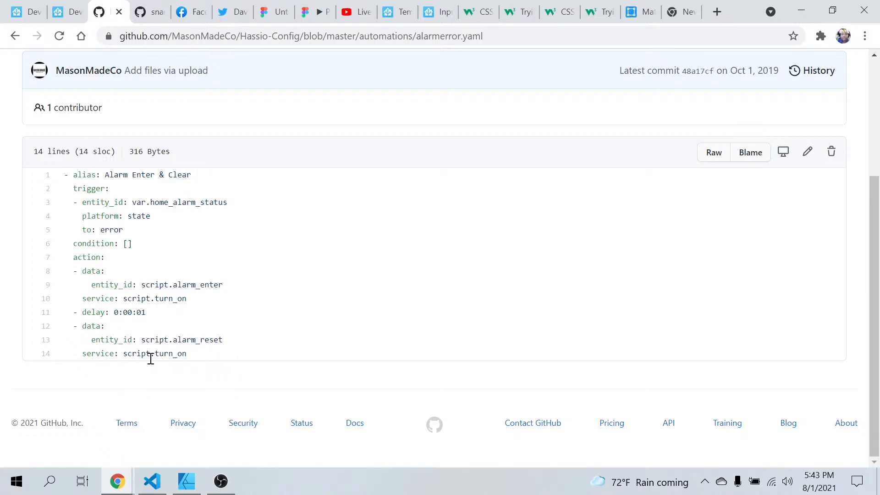
pyautogui.scroll(4, 151, 358)
# - Return to the root of Hassio-Config to review its files, and browse the automations folder again
pyautogui.click(231, 172)
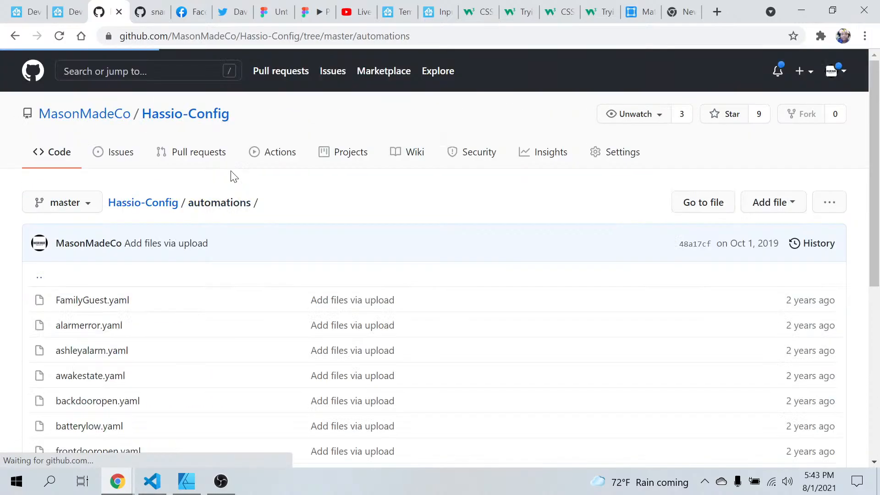
pyautogui.tripleClick(147, 204)
pyautogui.scroll(-3, 148, 210)
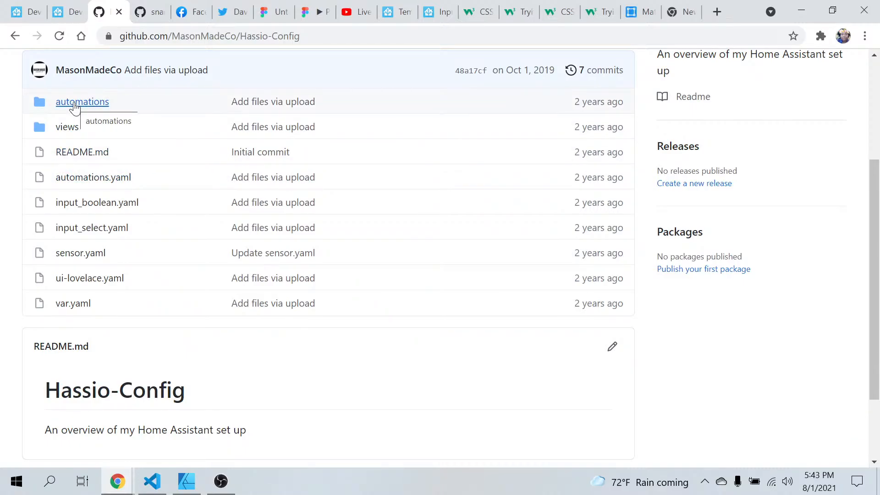
pyautogui.click(73, 103)
pyautogui.scroll(-6, 139, 337)
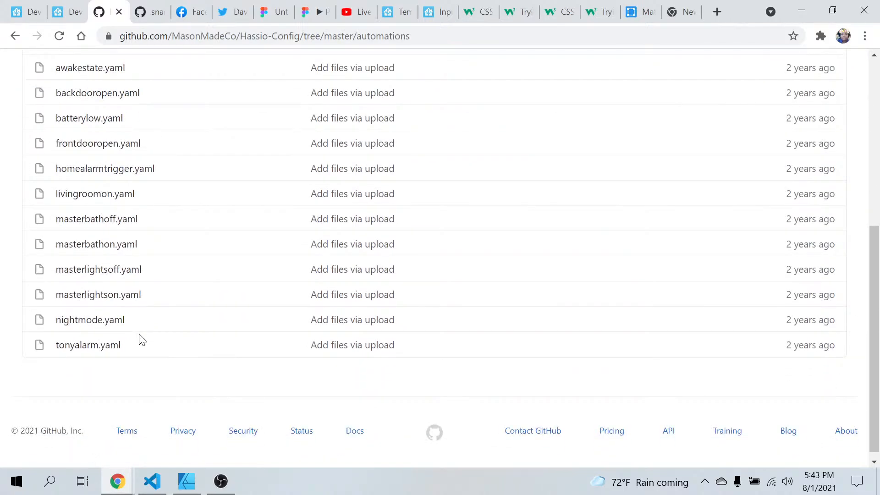
pyautogui.scroll(5, 140, 338)
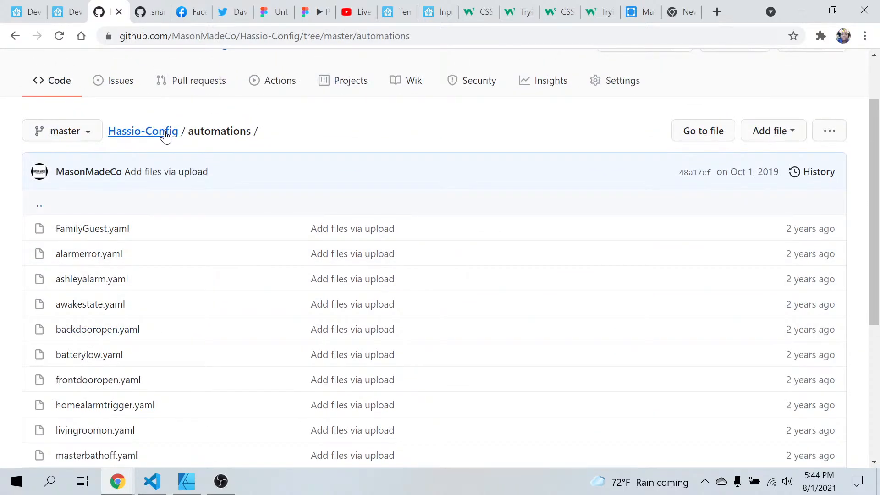
# - Open input_select.yaml from the repository root and look through its alarm time options
pyautogui.click(164, 133)
pyautogui.scroll(-4, 142, 381)
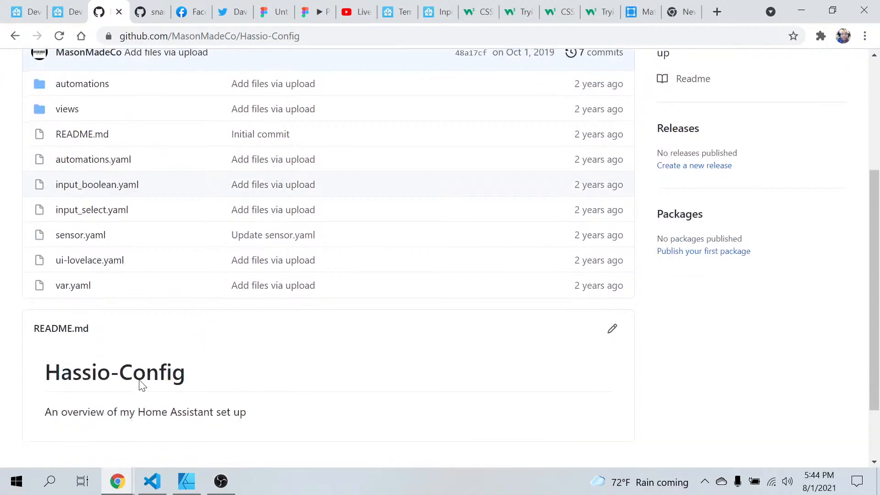
pyautogui.click(93, 210)
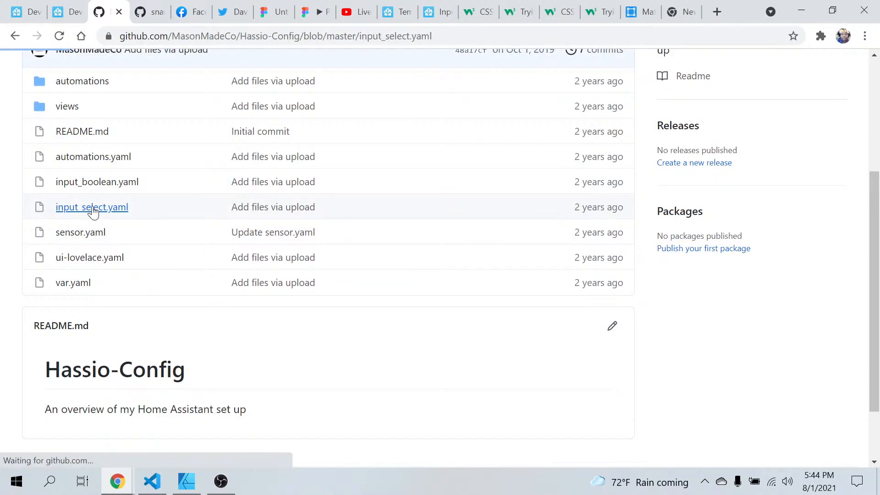
pyautogui.scroll(-10, 150, 318)
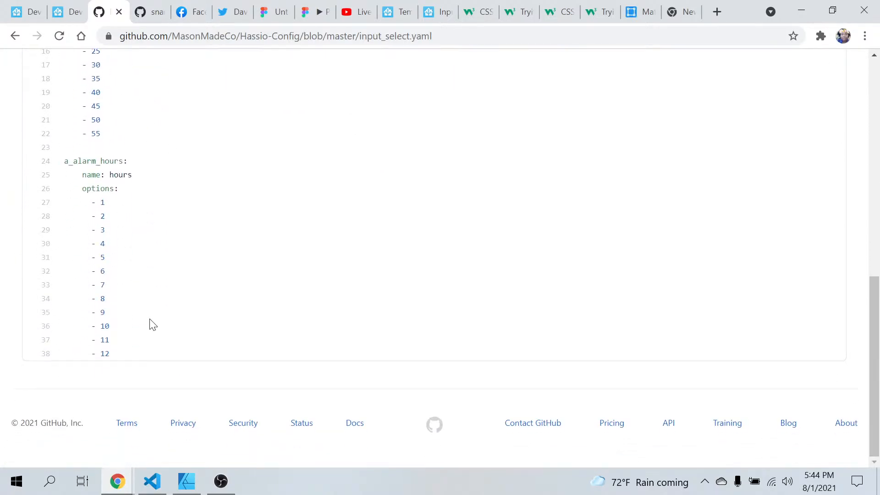
pyautogui.scroll(10, 151, 320)
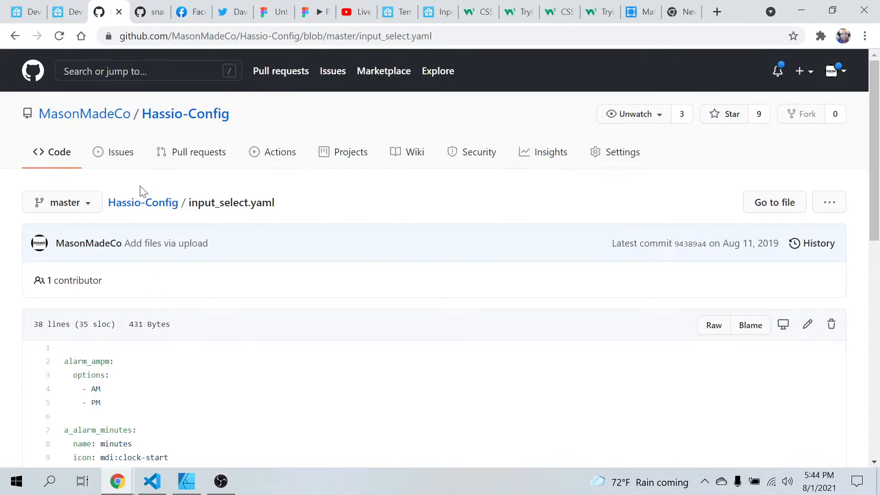
# - Open var.yaml from the repository root and examine the lights, menu, living_room_media and dayselect variables
pyautogui.click(138, 203)
pyautogui.scroll(-1, 151, 307)
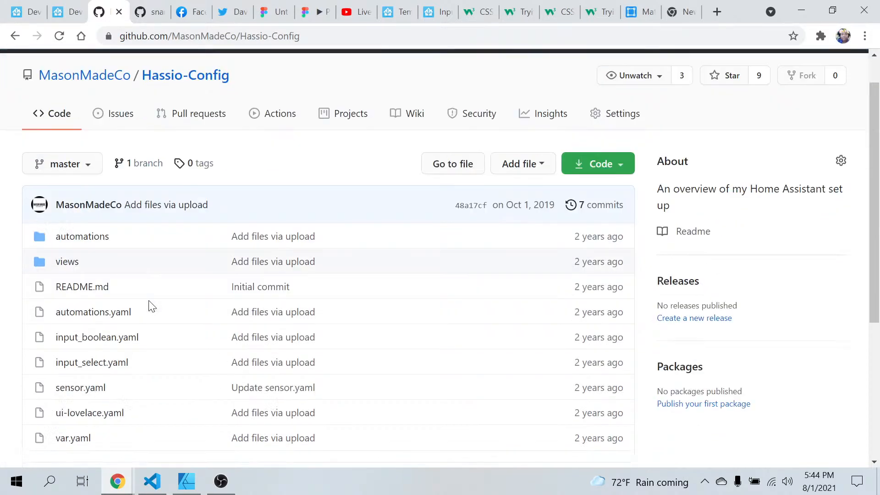
pyautogui.scroll(-5, 152, 306)
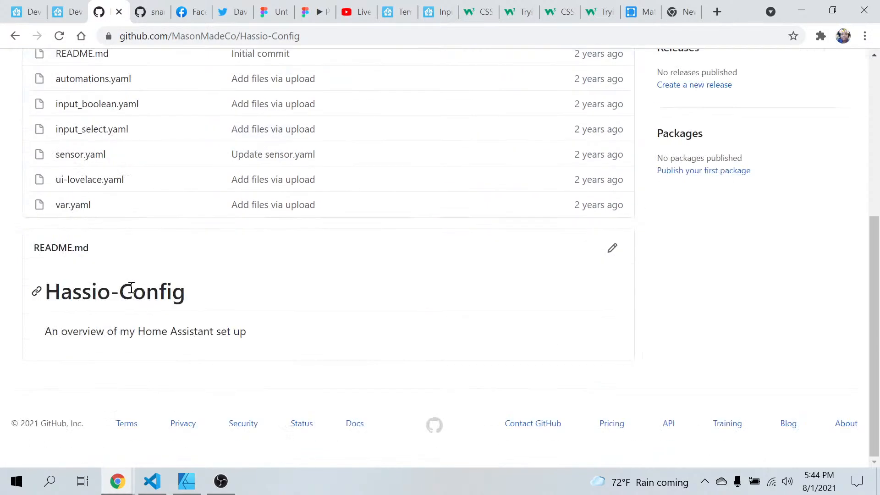
pyautogui.click(73, 204)
pyautogui.scroll(-3, 236, 363)
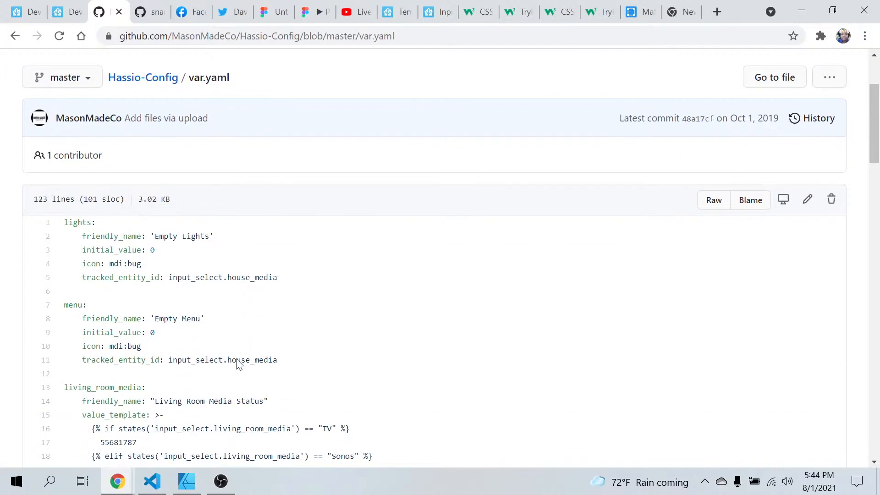
pyautogui.scroll(-2, 237, 363)
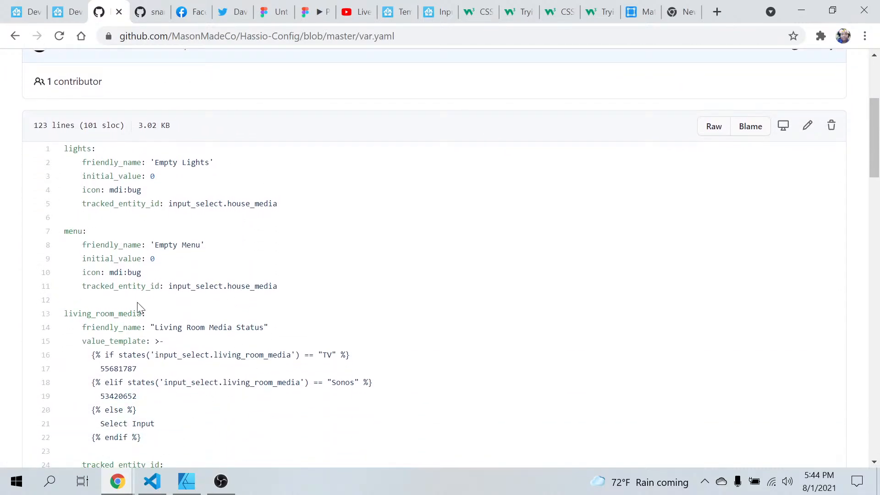
pyautogui.scroll(-3, 140, 308)
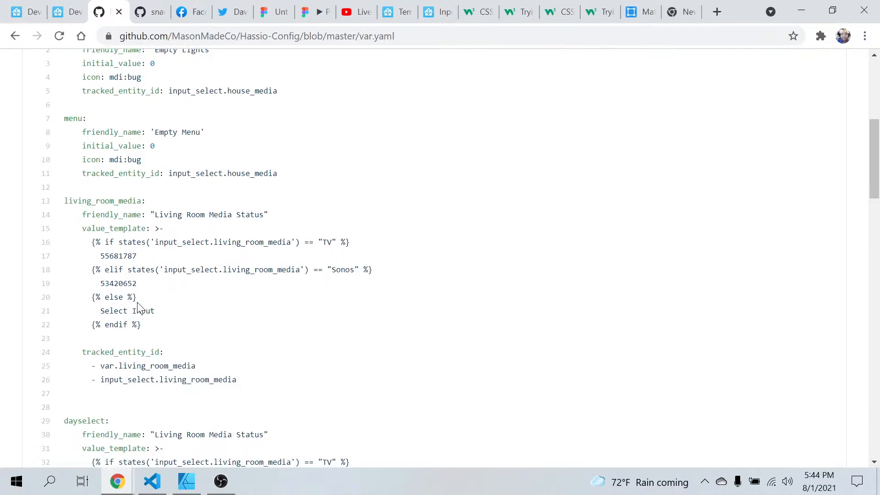
pyautogui.scroll(-3, 157, 334)
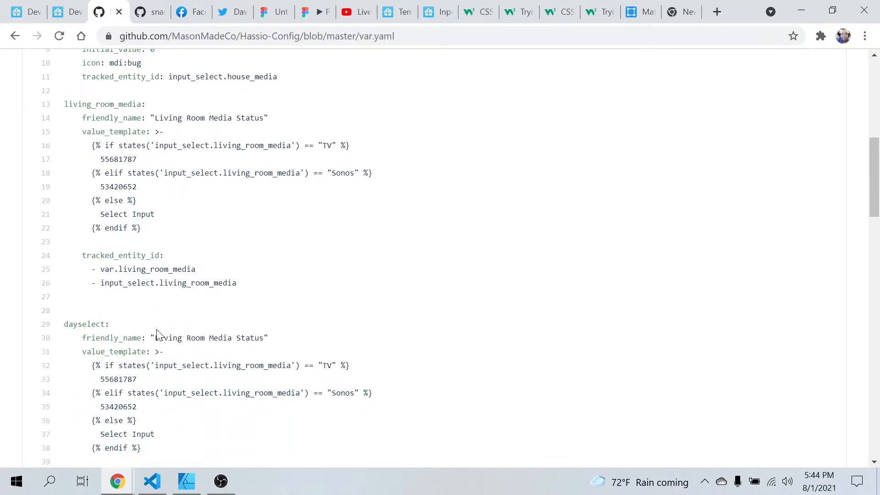
pyautogui.scroll(-2, 158, 335)
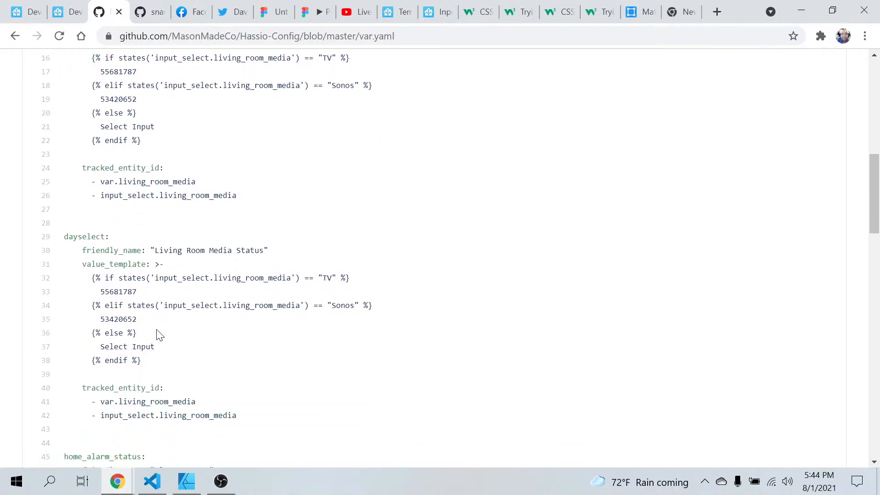
# - Examine the home_alarm_status, sonosalbum, dooropen and homemode variables further down in var.yaml
pyautogui.scroll(-2, 159, 335)
pyautogui.scroll(4, 158, 335)
pyautogui.scroll(-5, 157, 334)
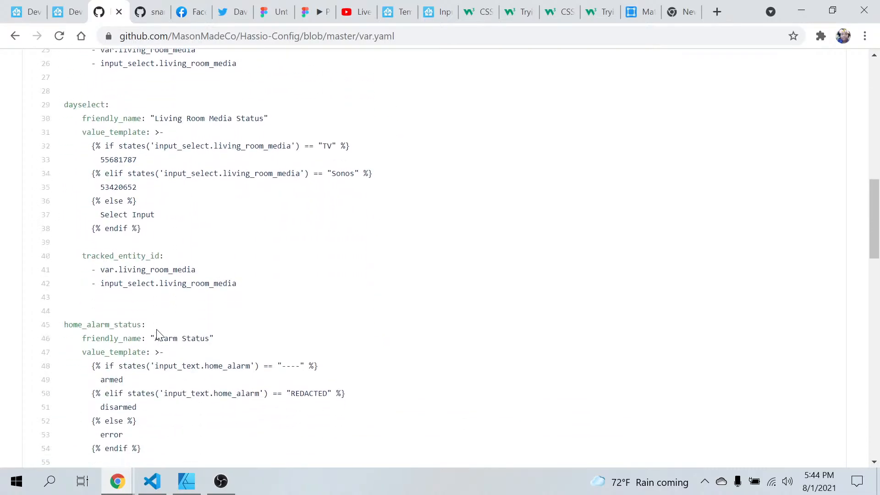
pyautogui.scroll(-3, 156, 333)
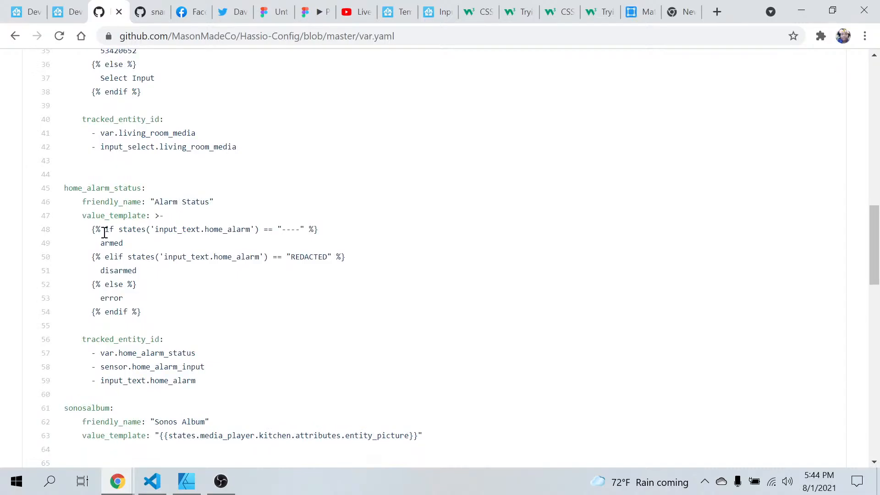
pyautogui.scroll(-7, 189, 338)
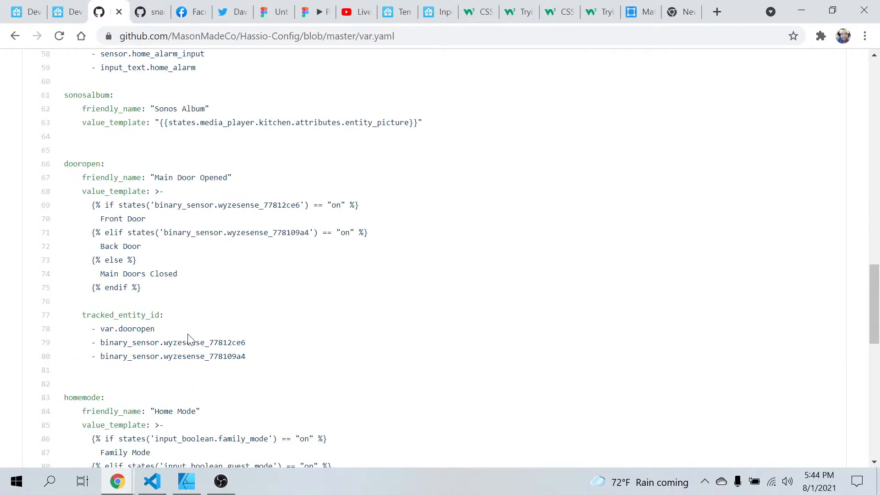
pyautogui.scroll(-5, 189, 340)
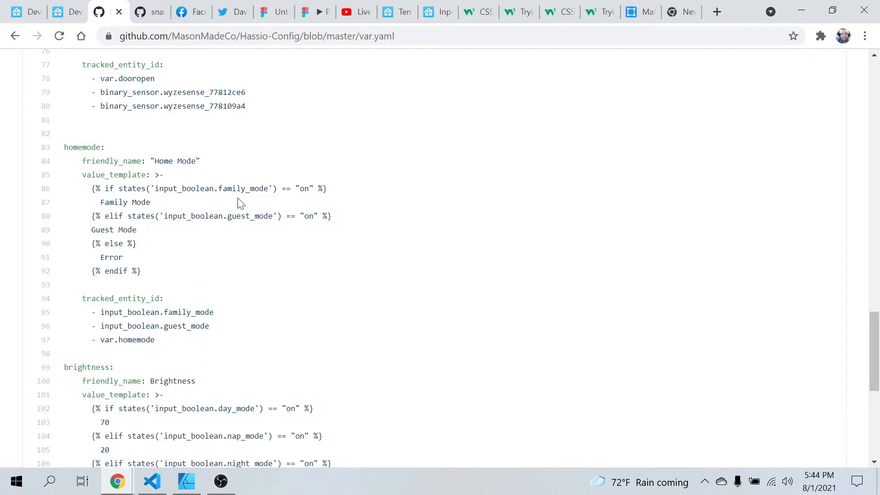
# - Switch to Visual Studio Code and review the home_alarm variable's template conditions and tracked entities in var.yaml
pyautogui.click(149, 489)
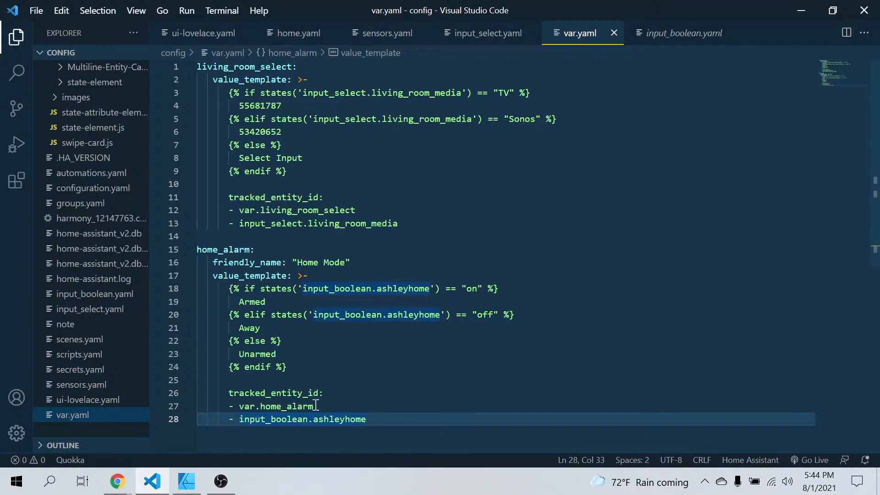
pyautogui.scroll(-1, 497, 318)
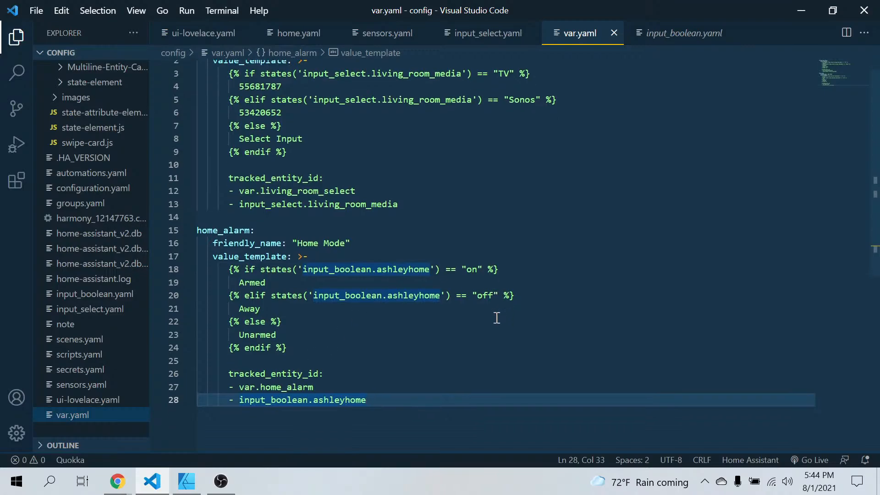
pyautogui.scroll(1, 497, 317)
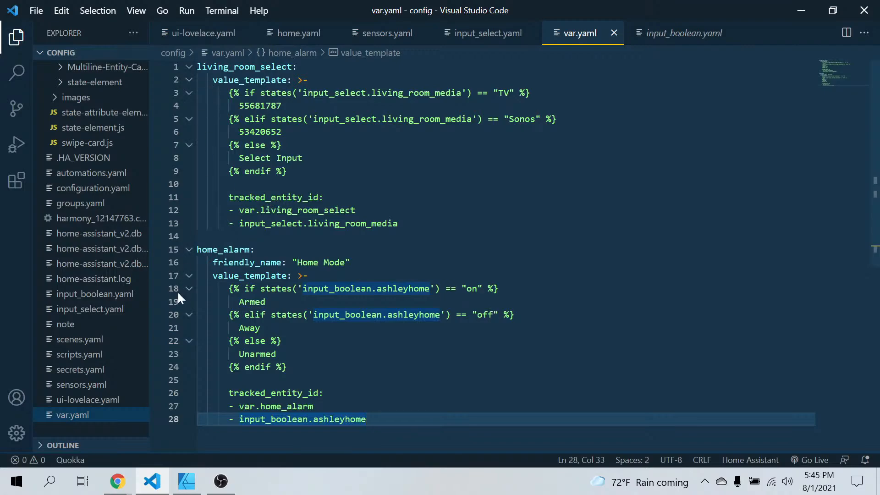
# - Return to Chrome and check the live chat of the running stream in YouTube Studio
pyautogui.click(121, 486)
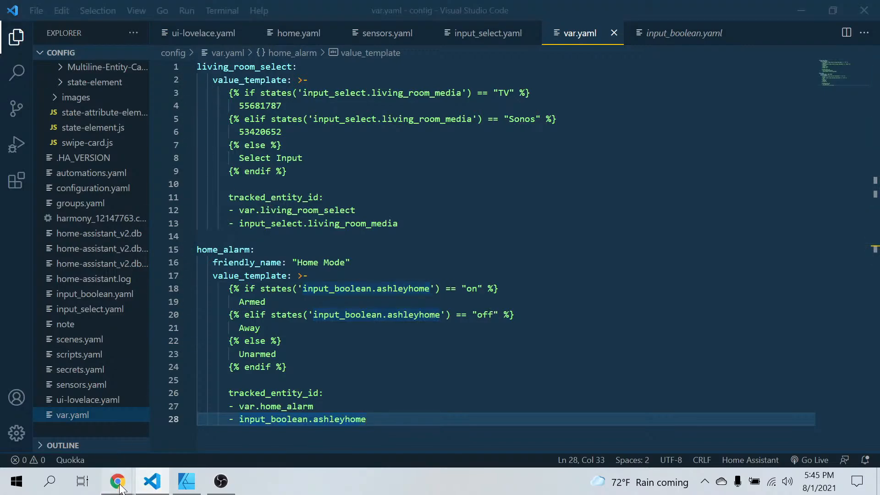
pyautogui.moveTo(107, 425)
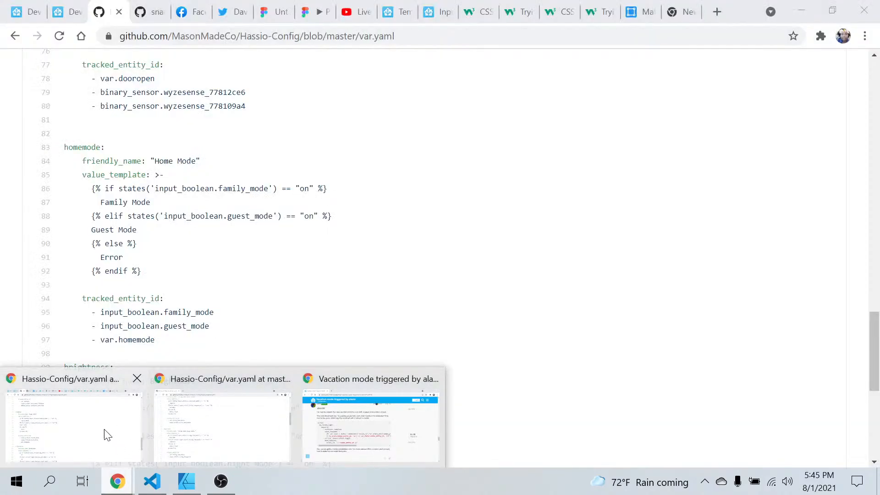
pyautogui.click(104, 430)
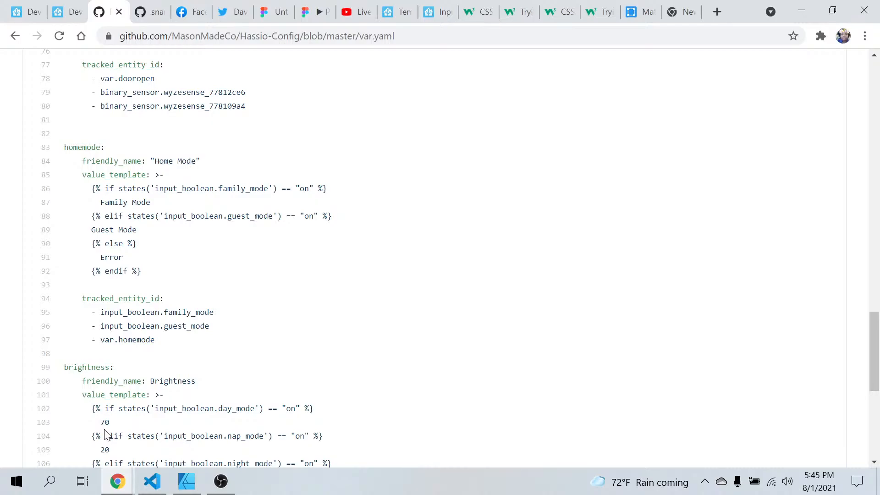
pyautogui.click(349, 13)
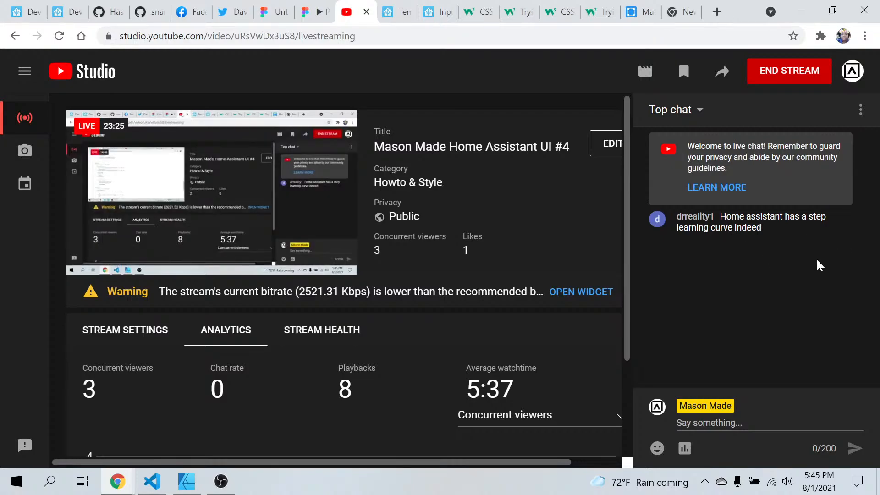
# - Go back to Home Assistant's entity states and open the details and history of the input boolean that home_alarm tracks
pyautogui.click(5, 11)
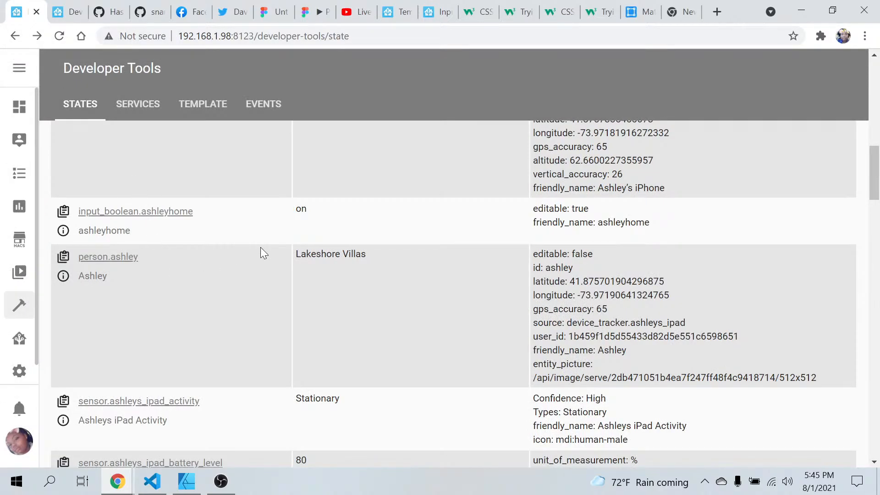
pyautogui.scroll(2, 249, 273)
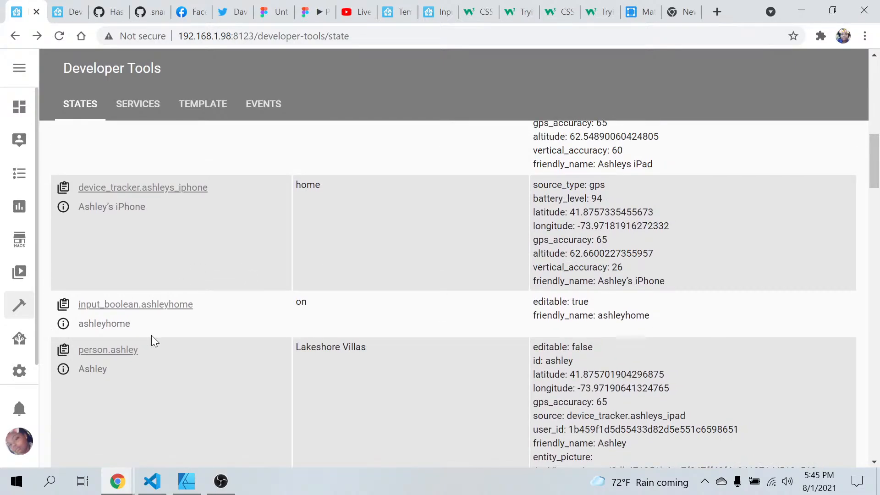
pyautogui.scroll(-1, 151, 340)
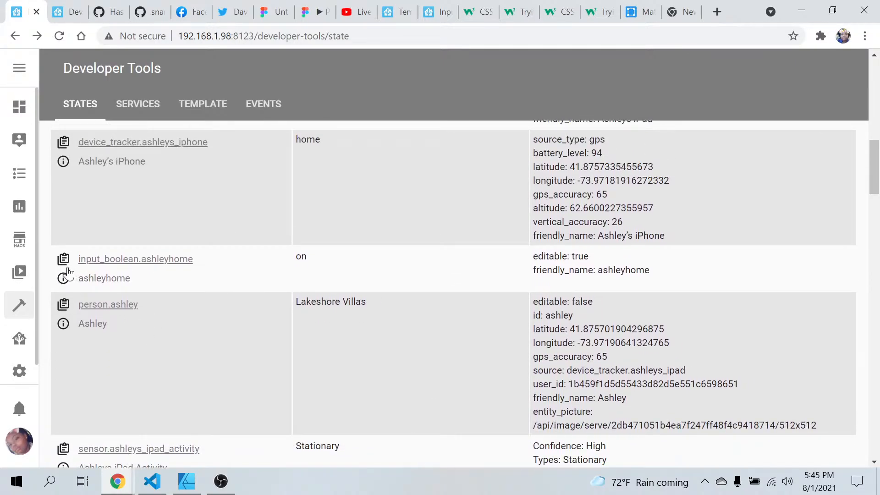
pyautogui.click(63, 278)
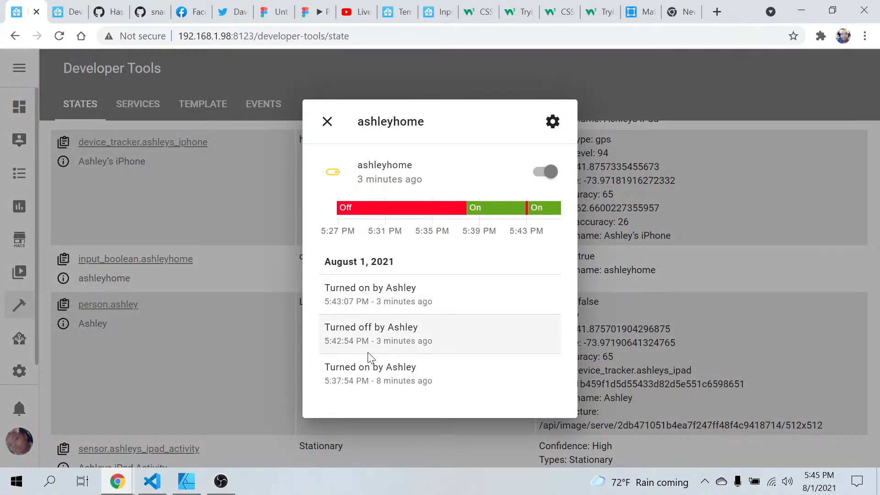
# - Close the ashleyhome details, review the iPad sensor entities in the states list, and open the Input Boolean integration documentation
pyautogui.click(327, 122)
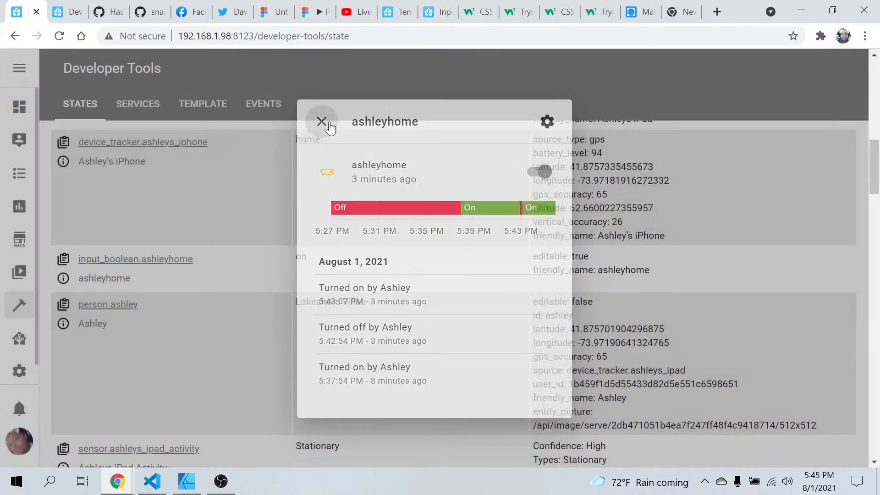
pyautogui.scroll(-15, 347, 335)
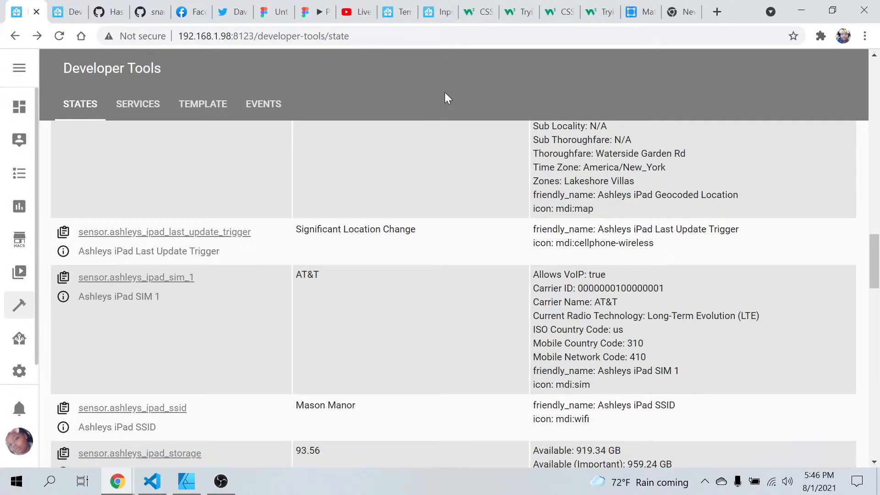
pyautogui.scroll(-3, 424, 261)
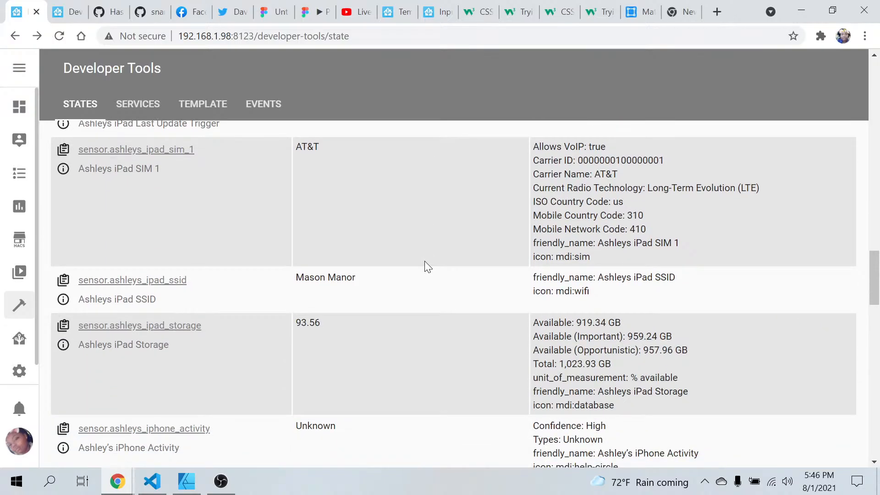
pyautogui.click(395, 19)
pyautogui.click(431, 17)
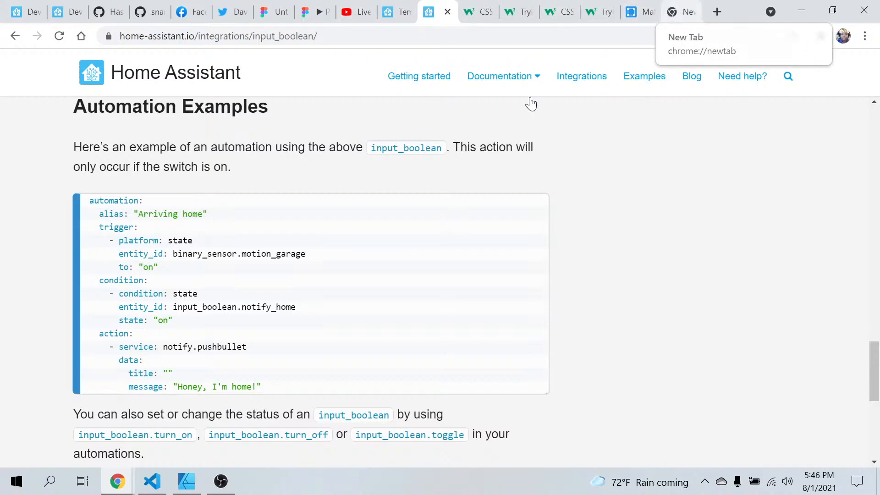
# - Bring up the "Vacation mode triggered by alarm" community thread and read the script and delay template examples in its last replies
pyautogui.moveTo(118, 481)
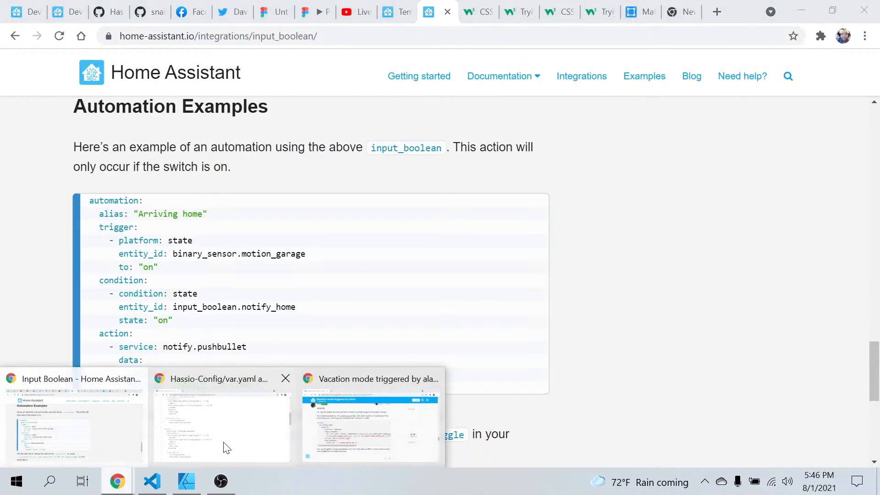
pyautogui.click(387, 428)
pyautogui.scroll(-1, 385, 311)
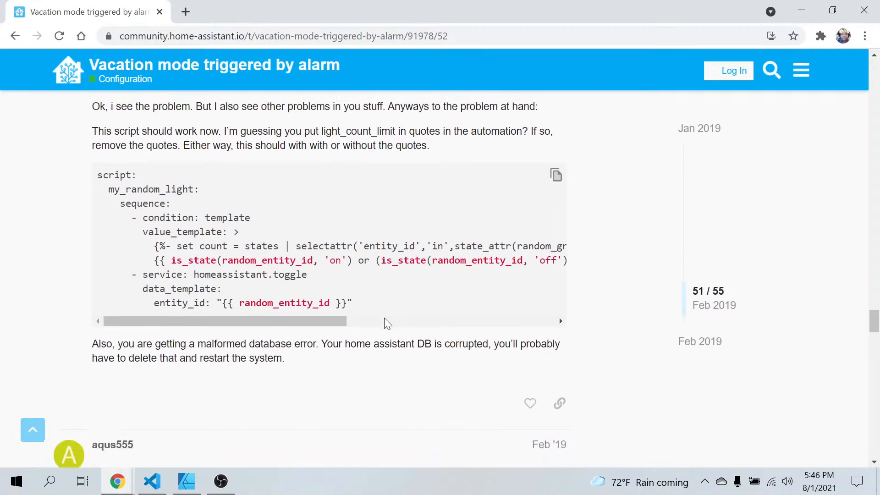
pyautogui.scroll(-10, 385, 319)
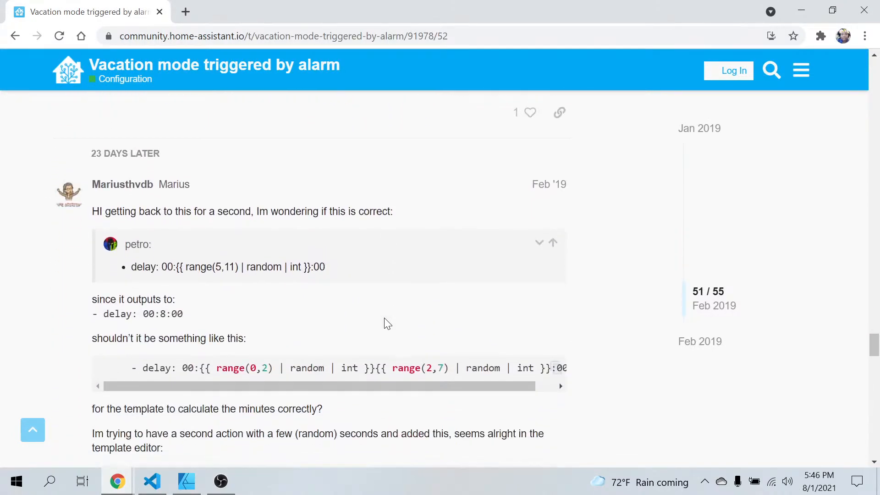
pyautogui.scroll(-6, 385, 319)
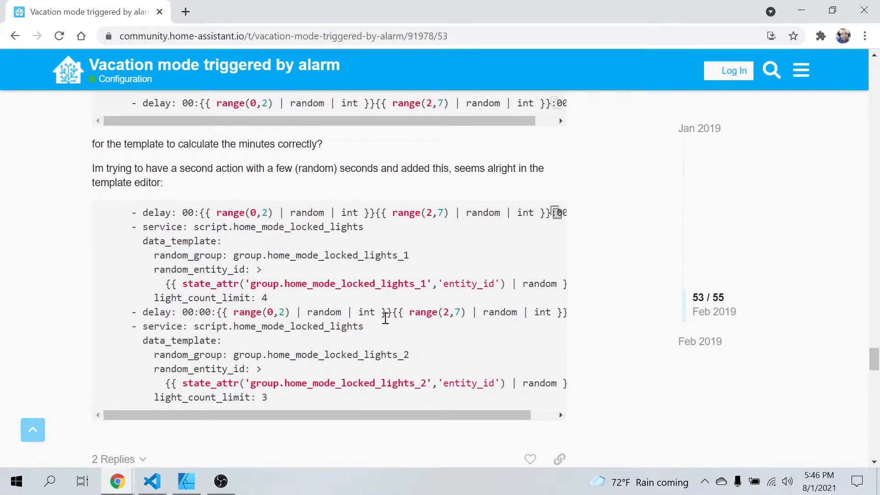
pyautogui.scroll(-10, 385, 320)
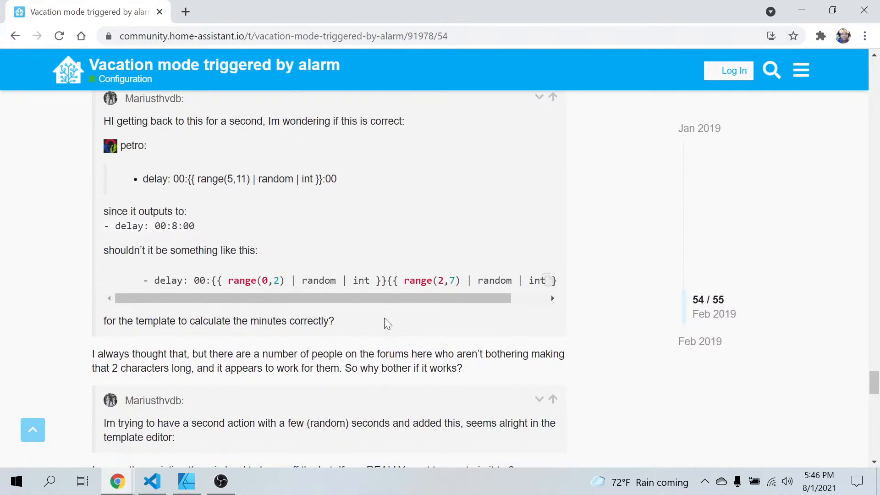
pyautogui.scroll(-15, 385, 320)
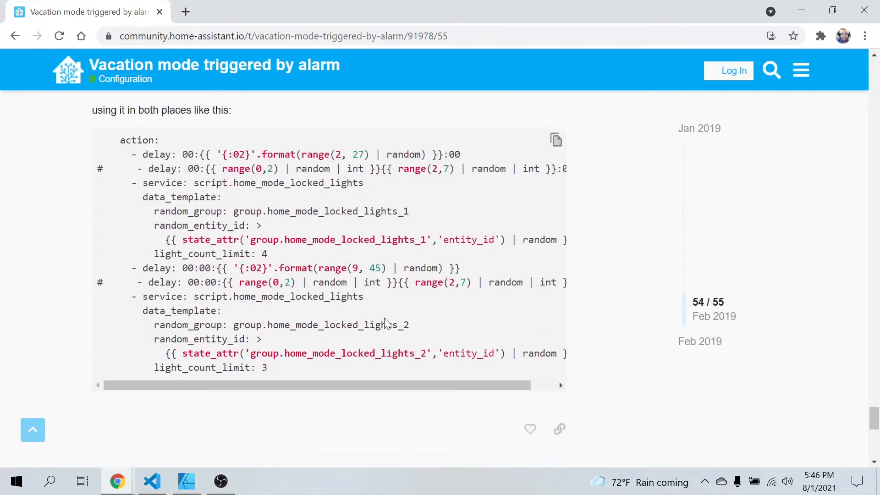
# - Return to the community forum's search results and search for "variable component" instead
pyautogui.click(15, 37)
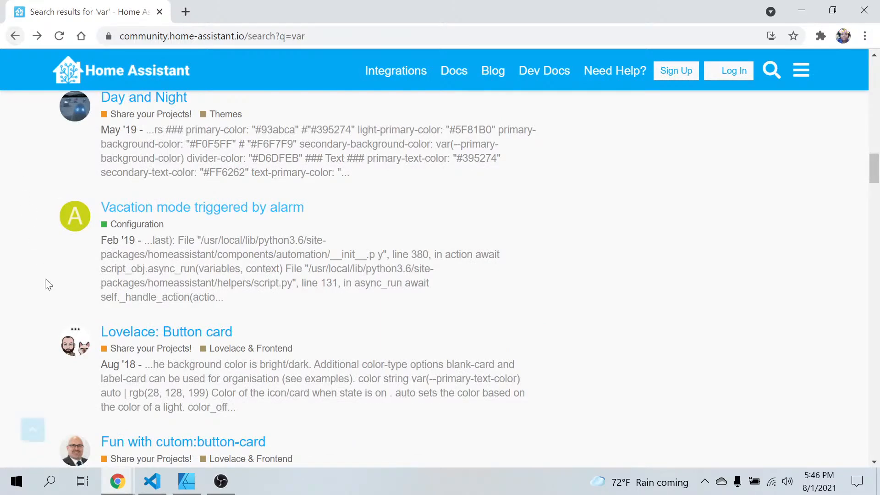
pyautogui.scroll(-9, 284, 375)
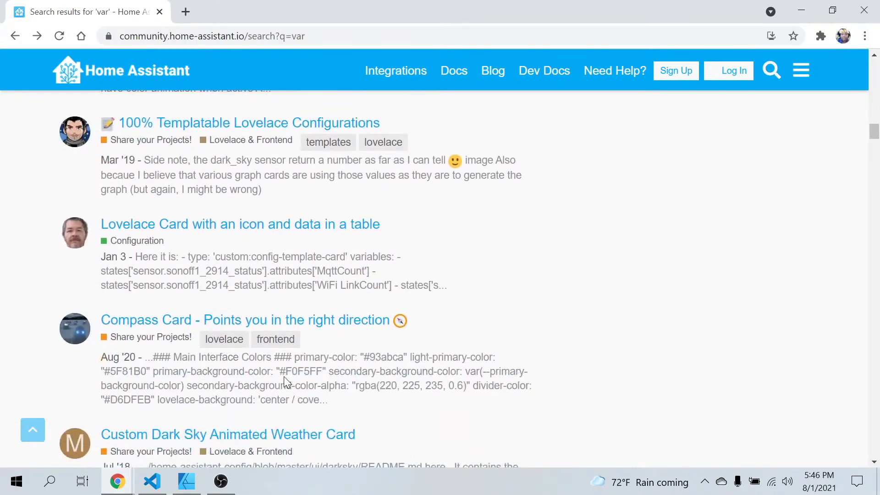
pyautogui.scroll(-4, 284, 375)
pyautogui.scroll(20, 742, 193)
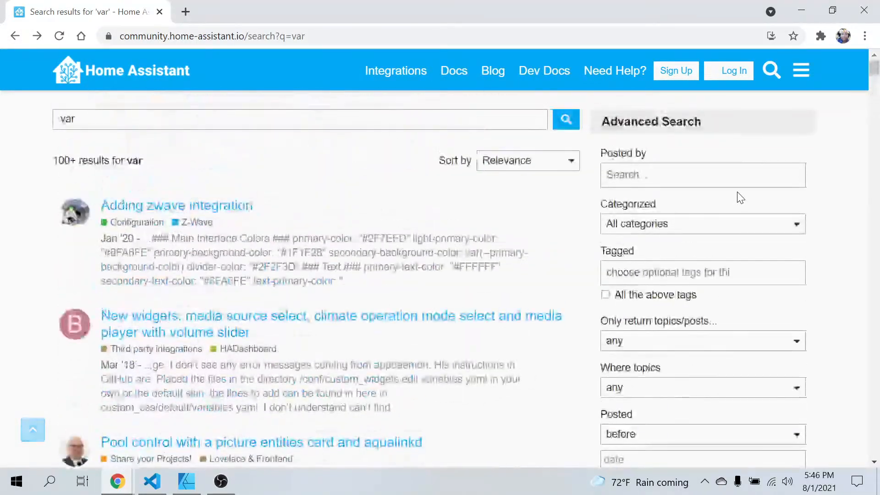
pyautogui.click(429, 120)
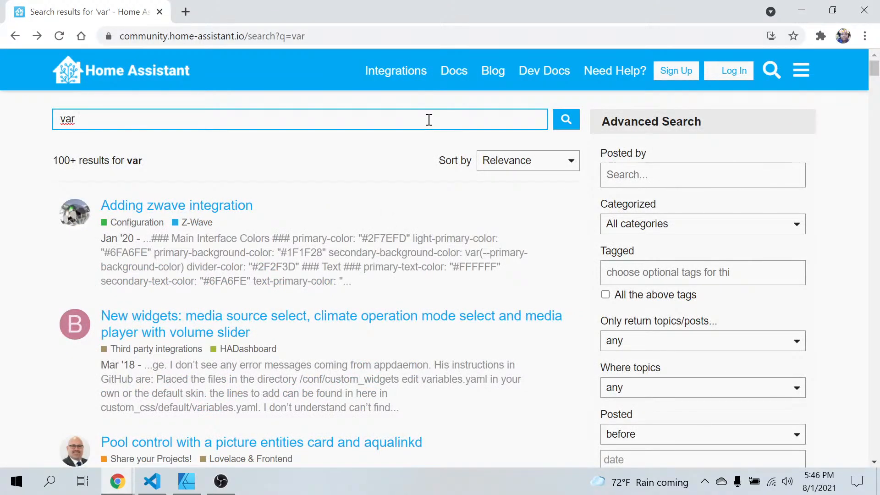
pyautogui.write('ab')
pyautogui.press('BackSpace')
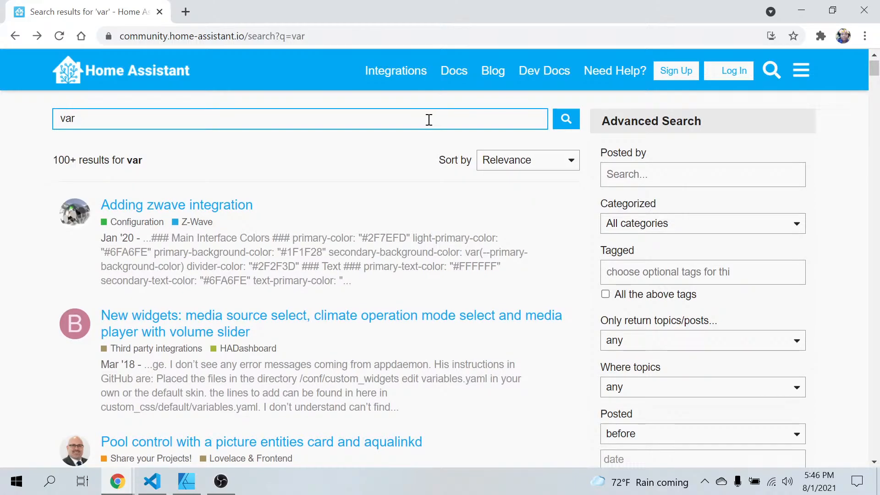
pyautogui.write('iable com')
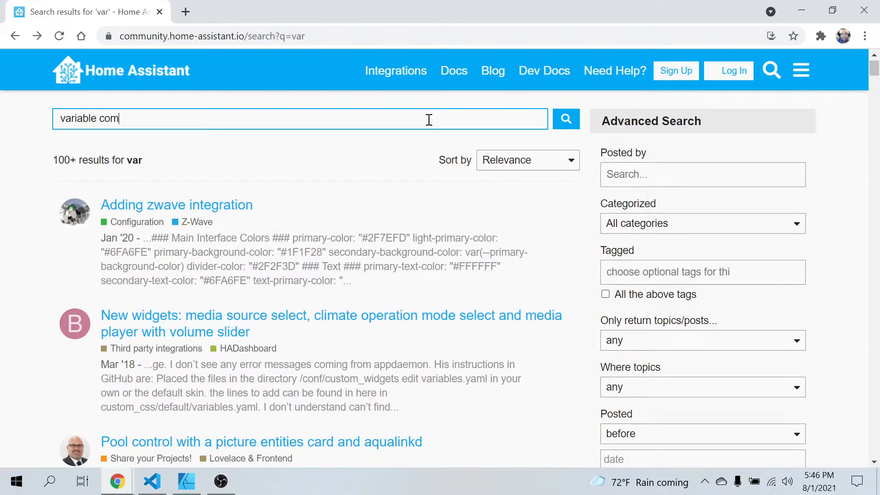
pyautogui.write('ponent')
pyautogui.press('Return')
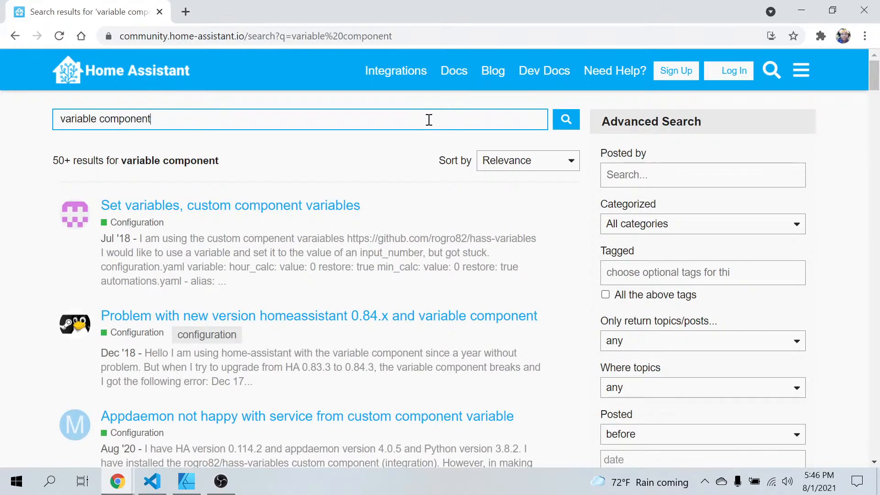
# - Open the topic "Set variables, custom component variables" and examine its configuration, automation and counter.yaml examples
pyautogui.click(217, 205)
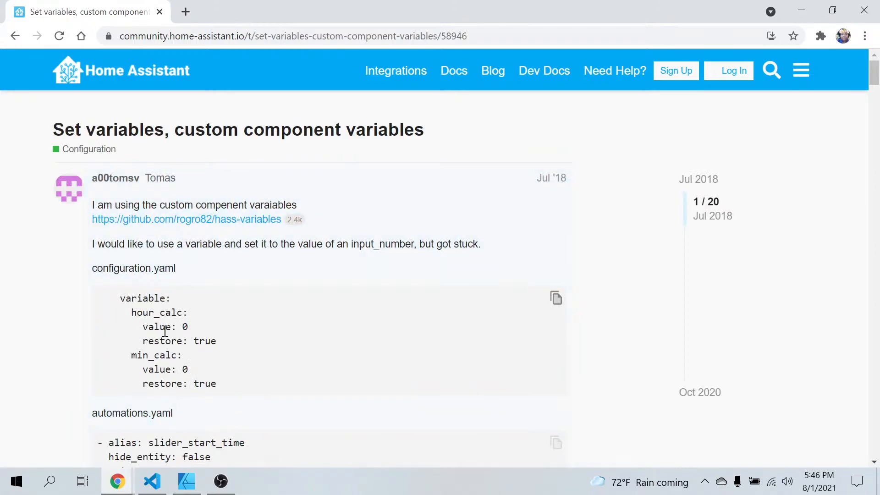
pyautogui.scroll(-5, 174, 350)
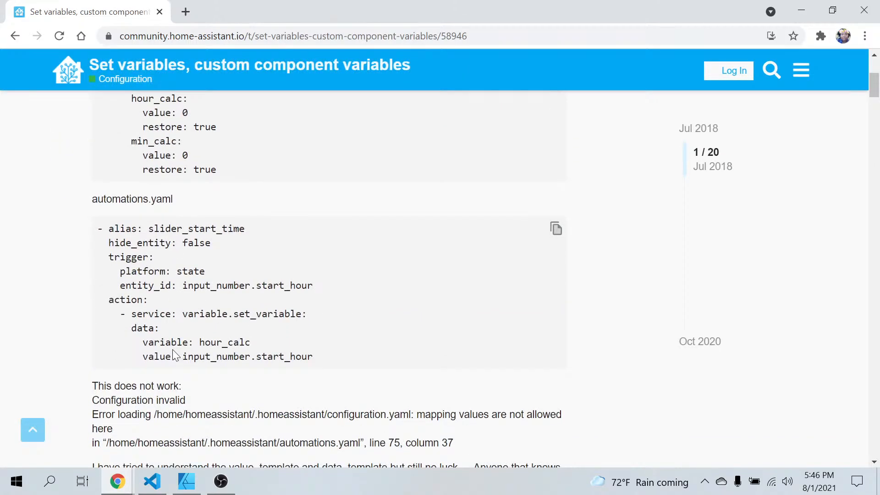
pyautogui.scroll(3, 174, 356)
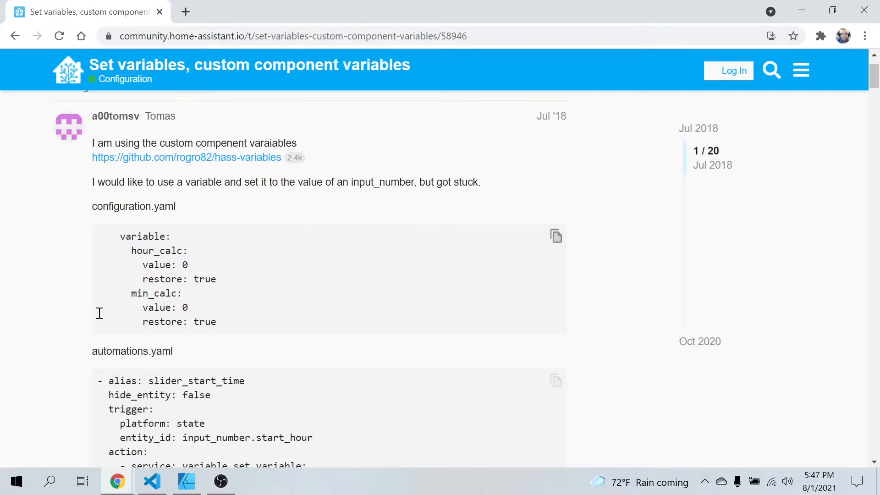
pyautogui.scroll(-7, 98, 312)
pyautogui.scroll(-3, 99, 312)
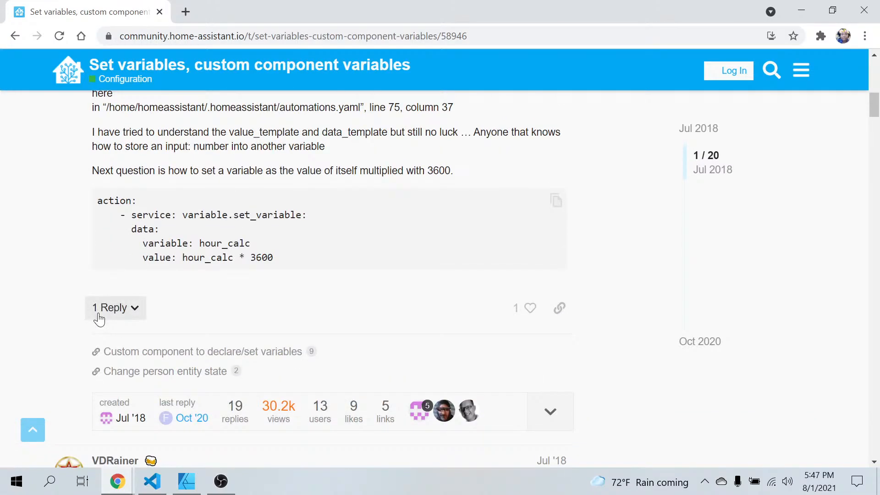
pyautogui.scroll(-3, 51, 315)
pyautogui.scroll(-8, 53, 316)
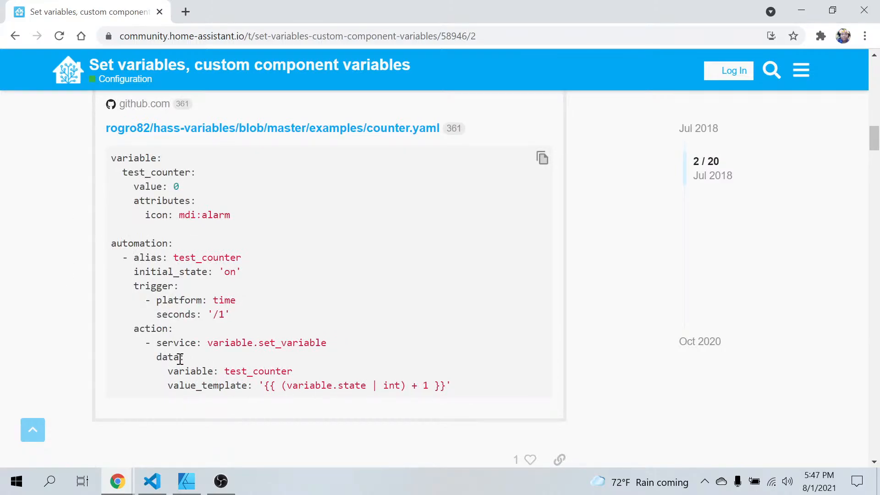
# - Examine the value_template and set_variable examples in the topic's follow-up replies, through to the posta_variable definition
pyautogui.scroll(-4, 181, 359)
pyautogui.scroll(-5, 47, 365)
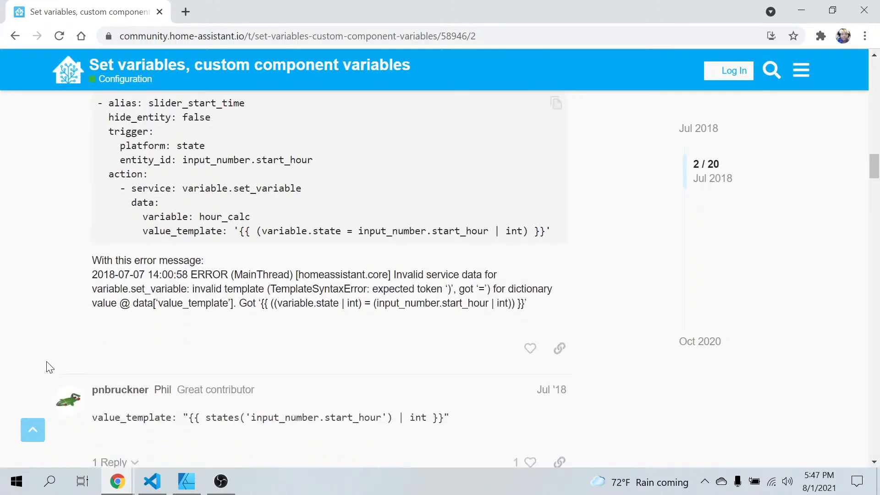
pyautogui.scroll(-4, 50, 367)
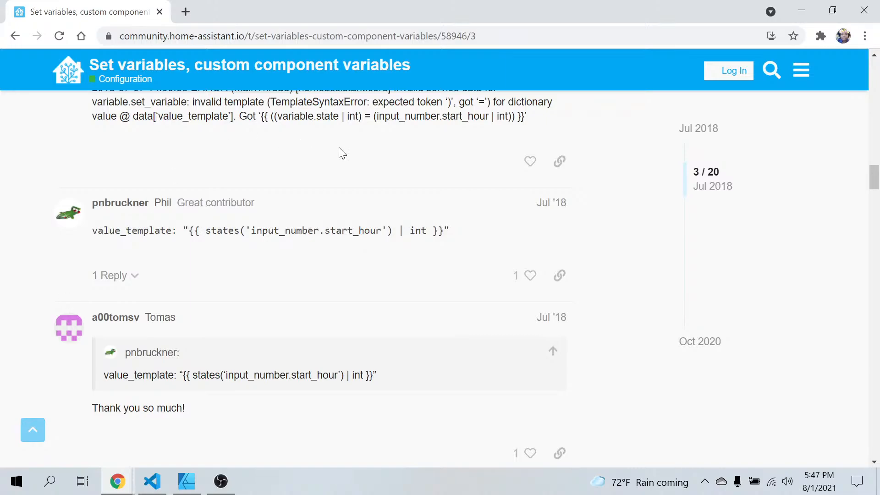
pyautogui.scroll(-4, 82, 366)
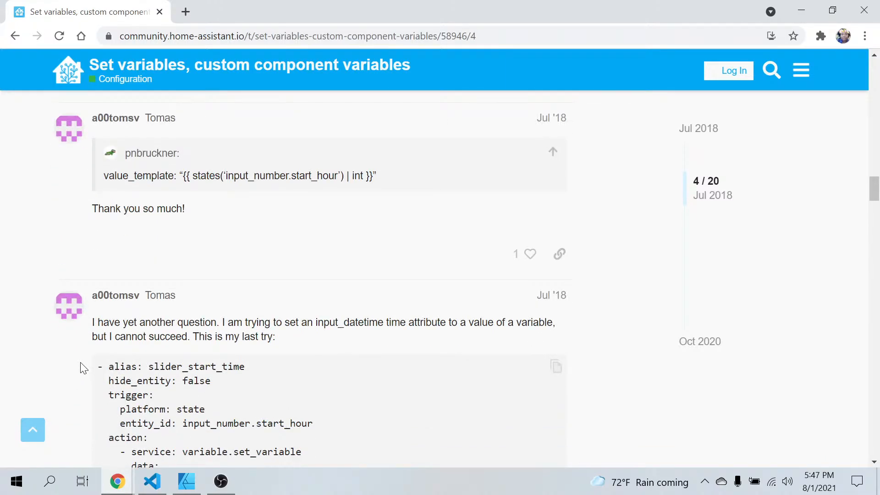
pyautogui.scroll(-14, 83, 368)
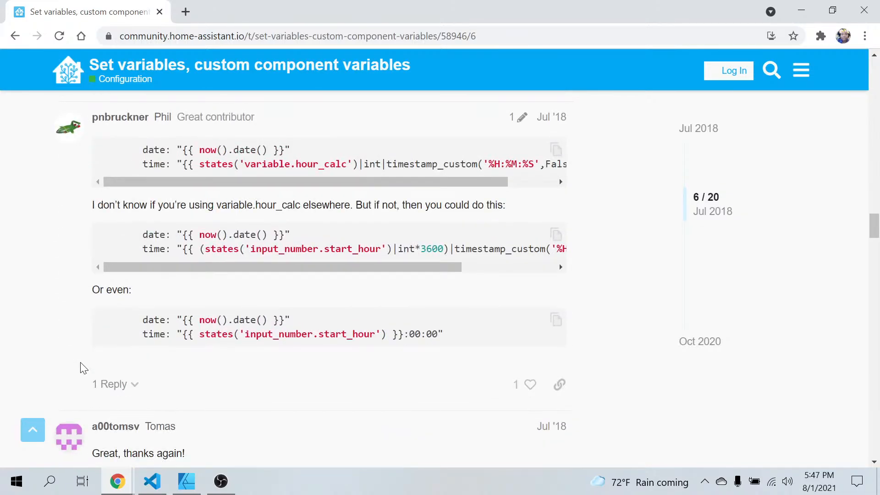
pyautogui.scroll(-13, 83, 368)
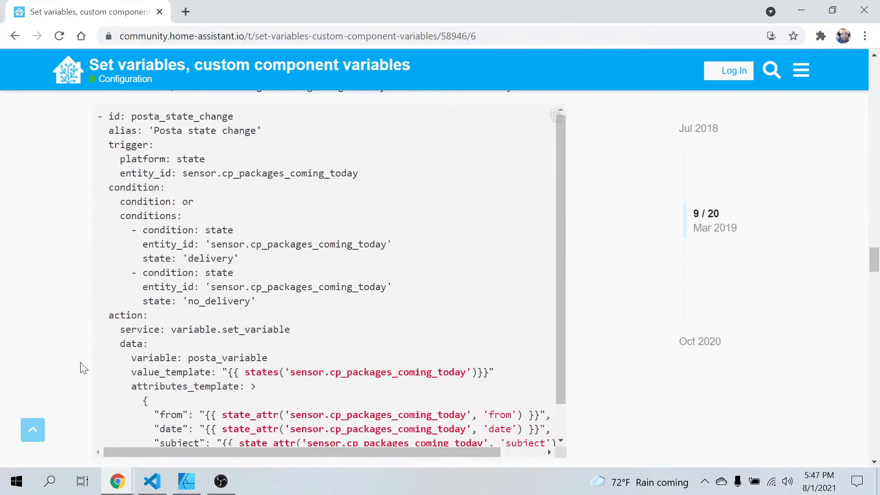
pyautogui.scroll(-11, 83, 368)
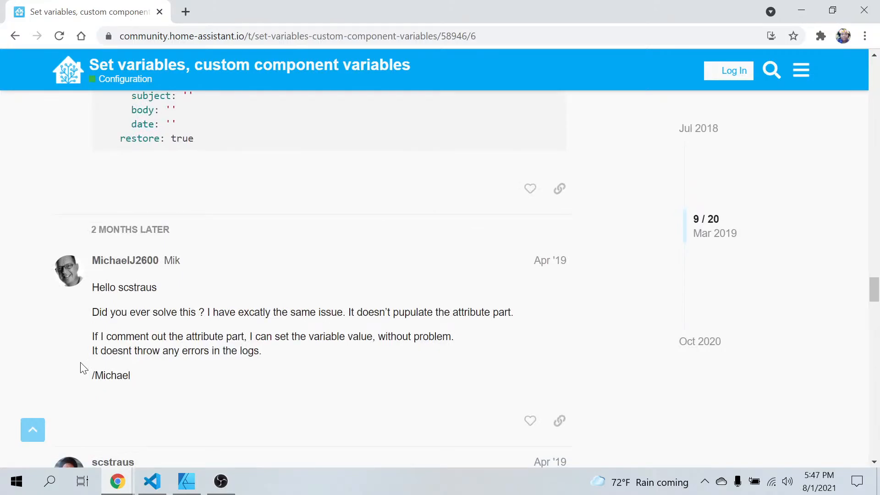
pyautogui.scroll(4, 83, 367)
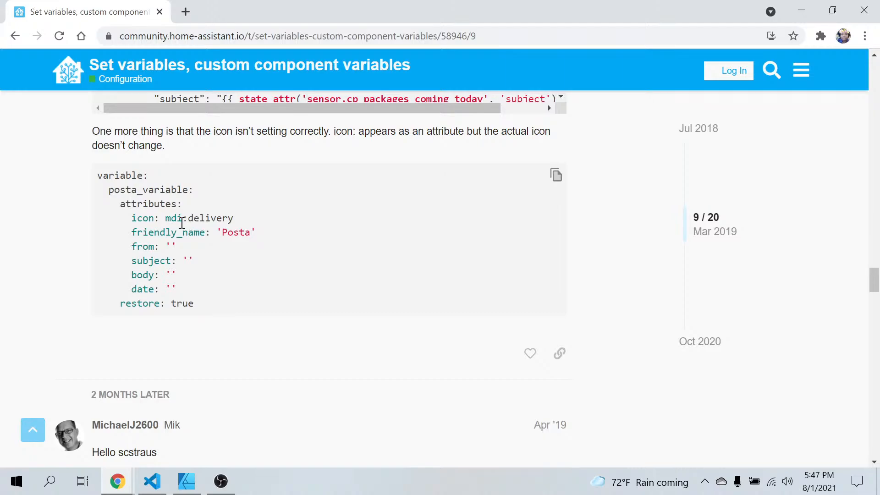
# - Switch to Visual Studio Code and place the cursor at the end of the Unarmed line in var.yaml's home_alarm template
pyautogui.moveTo(160, 490)
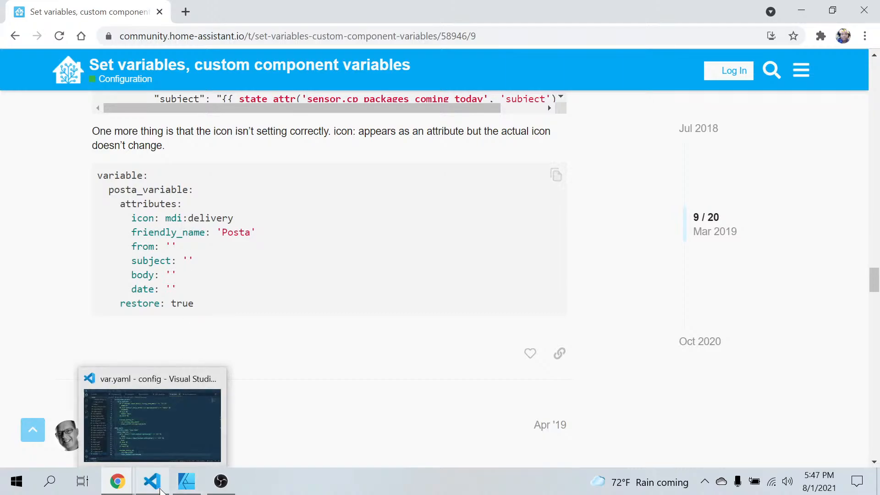
pyautogui.click(158, 443)
pyautogui.click(405, 355)
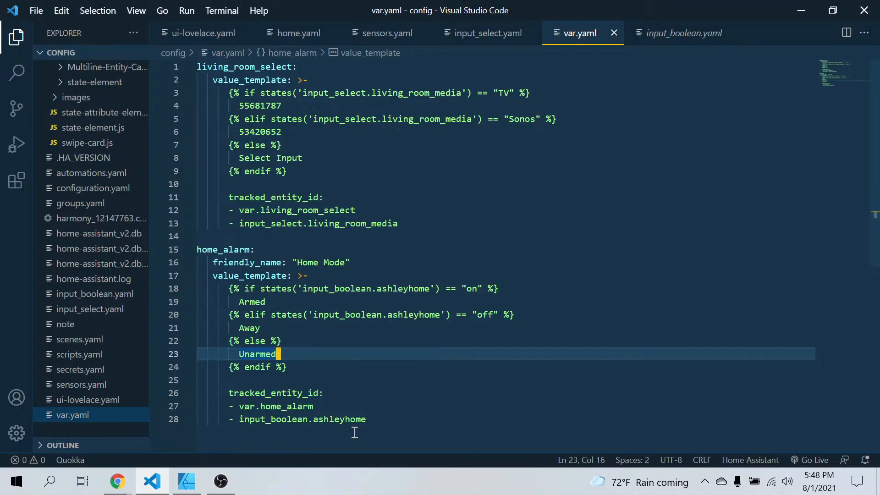
# - Switch back to Chrome, check the live chat in YouTube Studio, and view the Hassio-Config var.yaml on GitHub
pyautogui.click(117, 481)
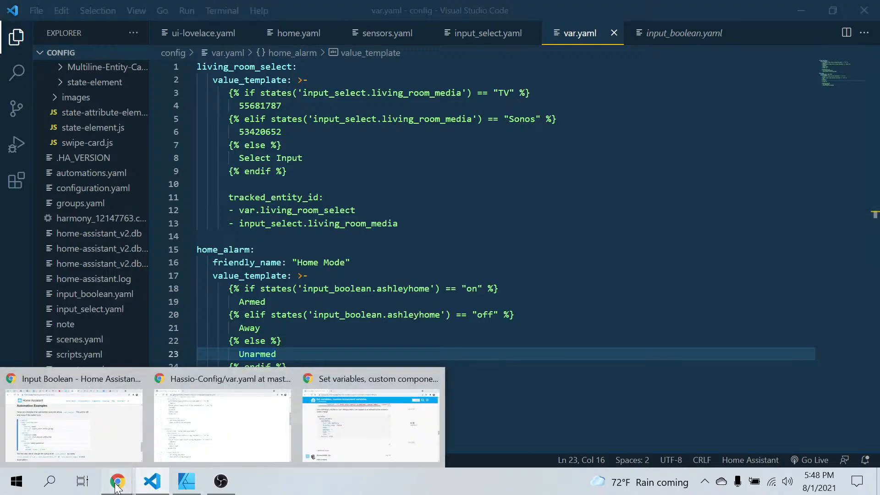
pyautogui.click(81, 404)
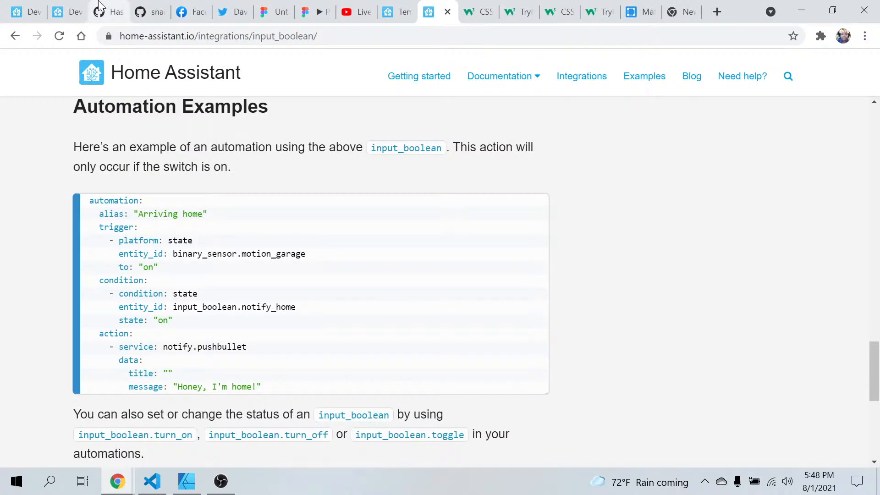
pyautogui.click(352, 11)
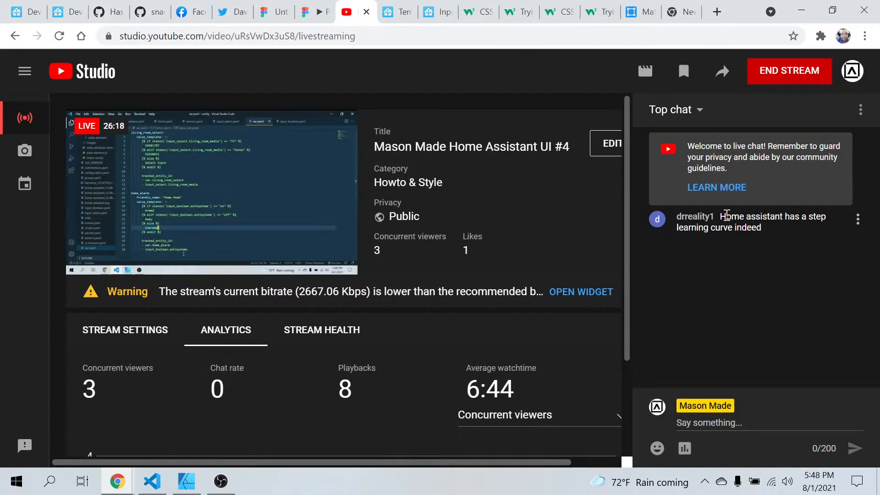
pyautogui.click(112, 11)
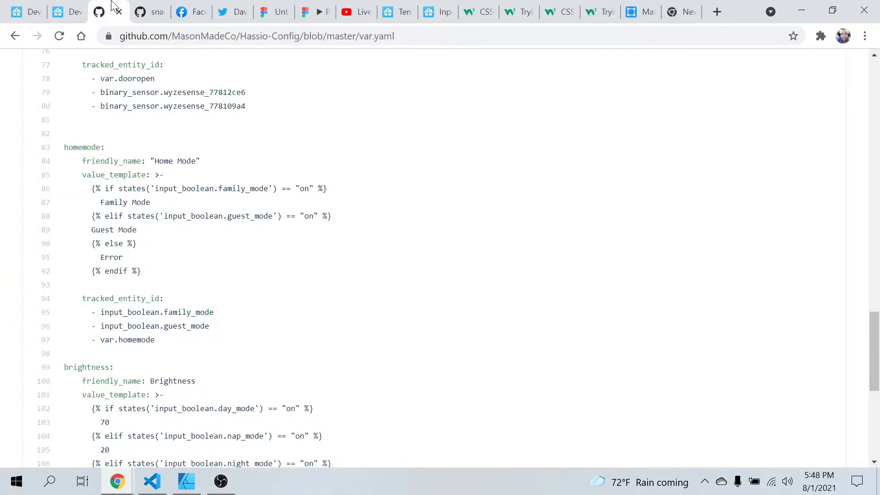
# - Copy the waldo_location_status example, through its first endif line, from the home-assistant-variables README's dynamic variable updates section
pyautogui.click(155, 9)
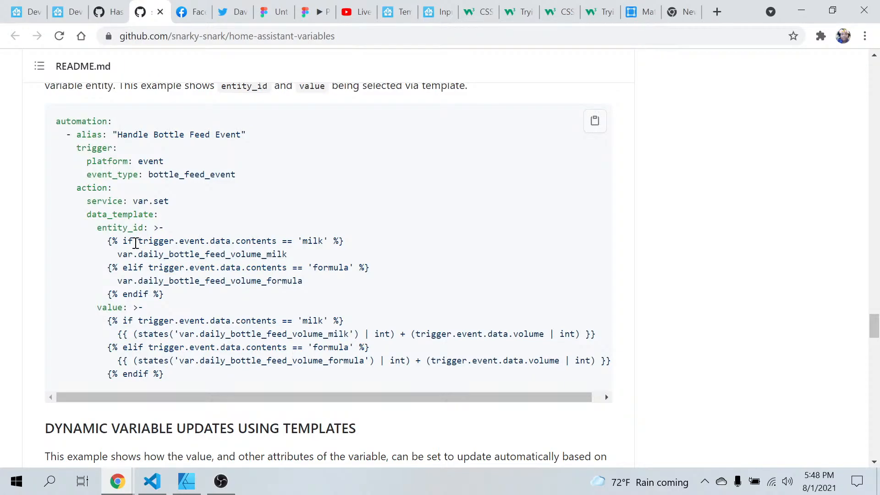
pyautogui.scroll(-8, 50, 417)
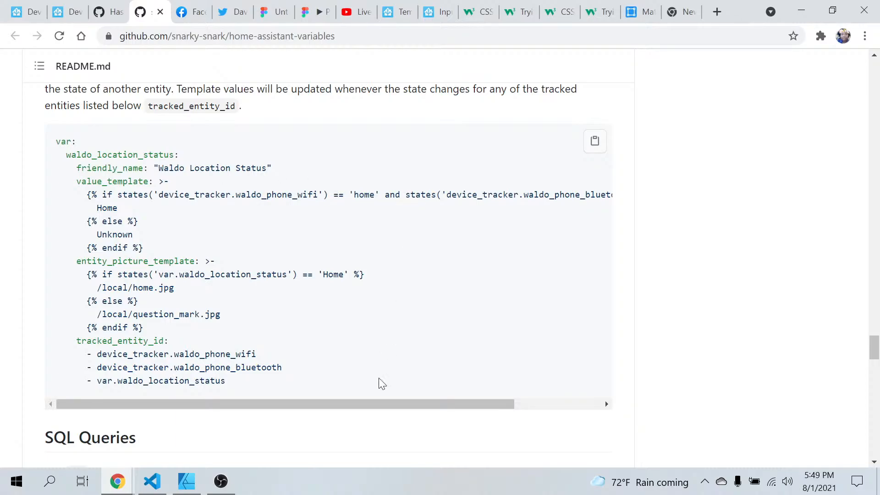
pyautogui.moveTo(369, 402); pyautogui.dragTo(264, 396)
pyautogui.moveTo(154, 251); pyautogui.dragTo(57, 156)
pyautogui.rightClick(113, 190)
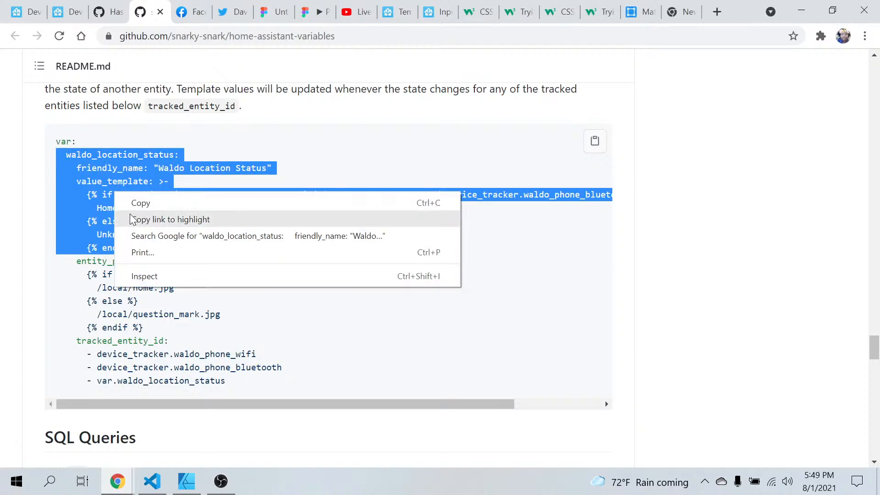
pyautogui.click(133, 201)
# - Switch to Visual Studio Code and paste the waldo_location_status block below the home_alarm variable in var.yaml
pyautogui.click(151, 481)
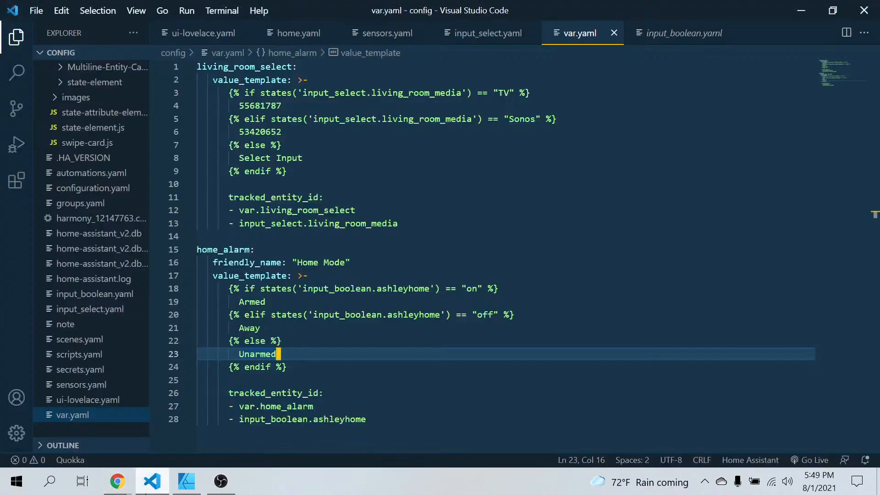
pyautogui.click(384, 431)
pyautogui.press('Return')
pyautogui.press('Return')
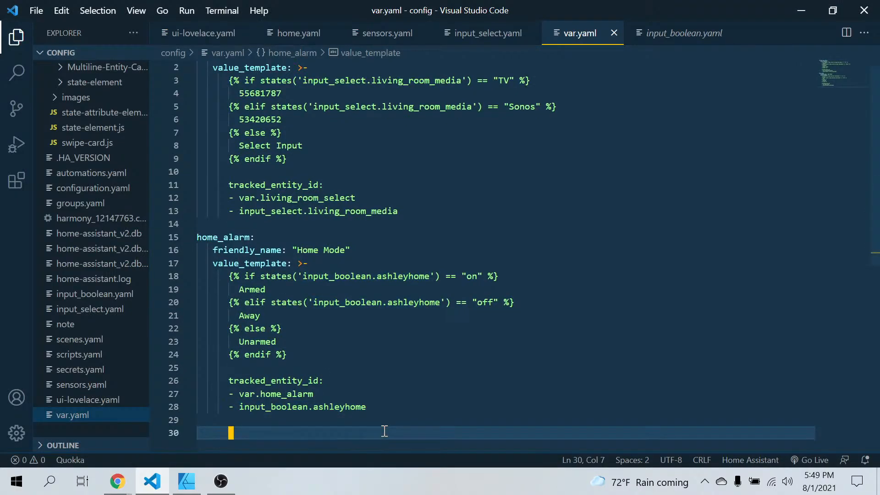
pyautogui.press('BackSpace')
pyautogui.press('BackSpace')
pyautogui.press('BackSpace')
pyautogui.hotkey('ctrl', 'v')
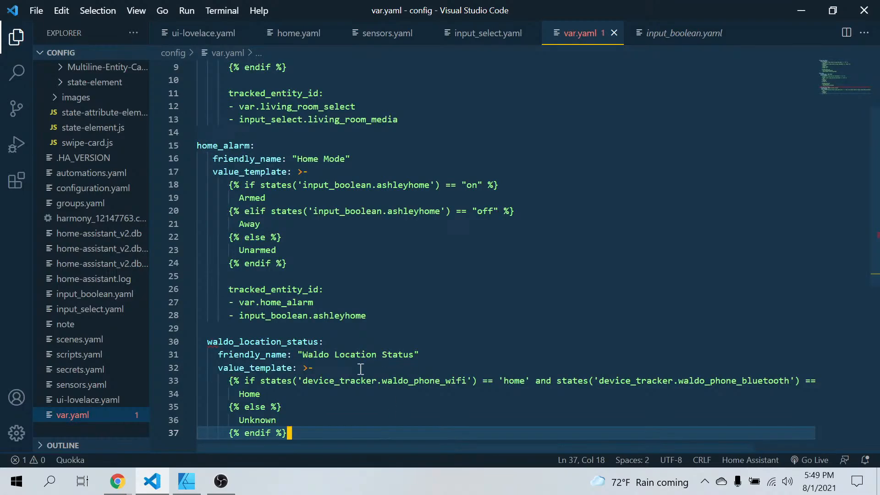
pyautogui.click(467, 383)
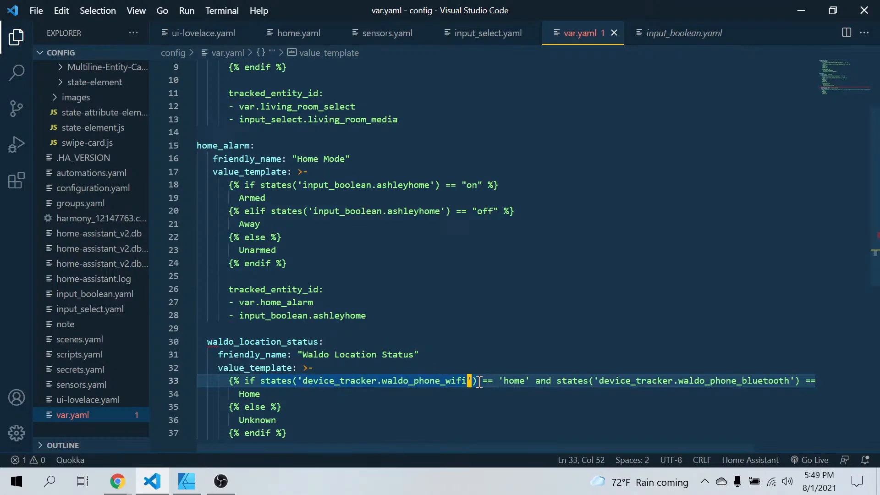
pyautogui.click(122, 490)
pyautogui.click(423, 271)
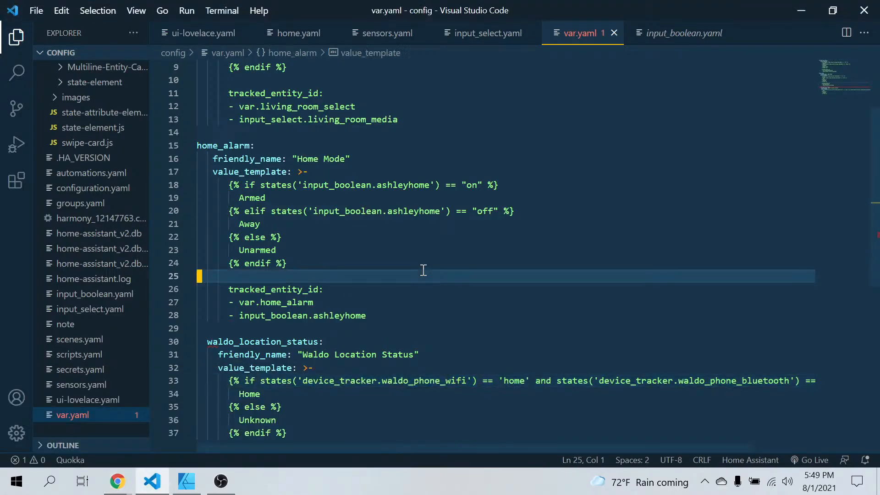
pyautogui.scroll(-2, 424, 270)
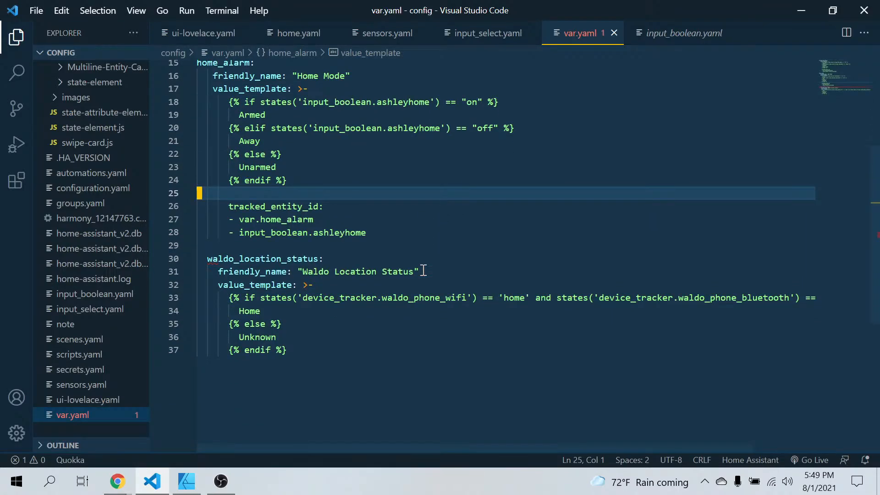
# - Outdent the whole pasted waldo_location_status block by one level to align its key with home_alarm
pyautogui.moveTo(202, 258); pyautogui.dragTo(303, 376)
pyautogui.scroll(5, 302, 377)
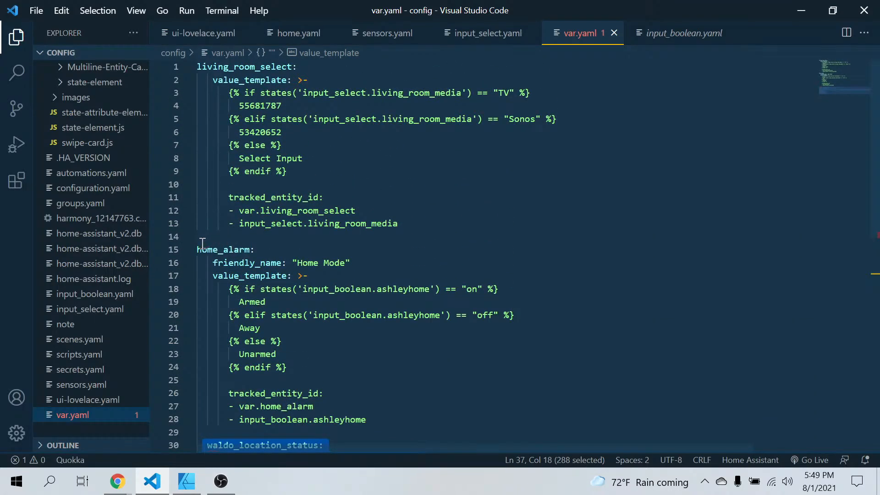
pyautogui.click(189, 250)
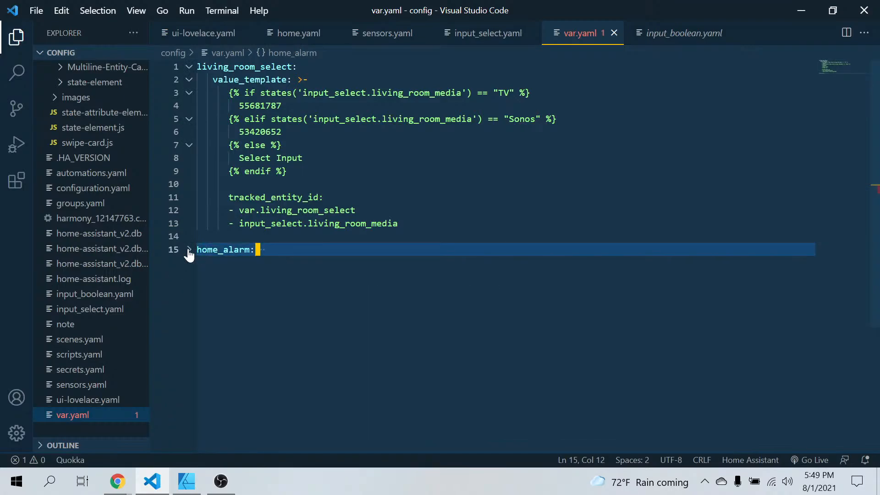
pyautogui.click(189, 249)
pyautogui.doubleClick(198, 248)
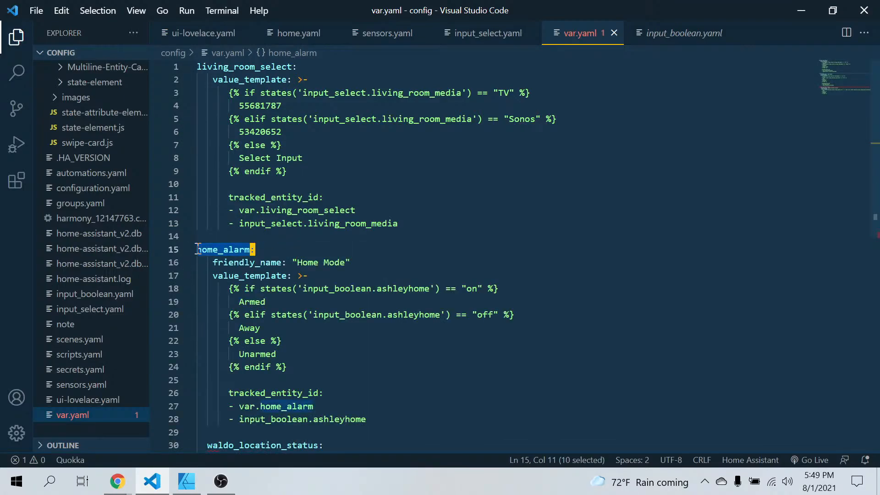
pyautogui.click(454, 354)
pyautogui.scroll(-4, 453, 354)
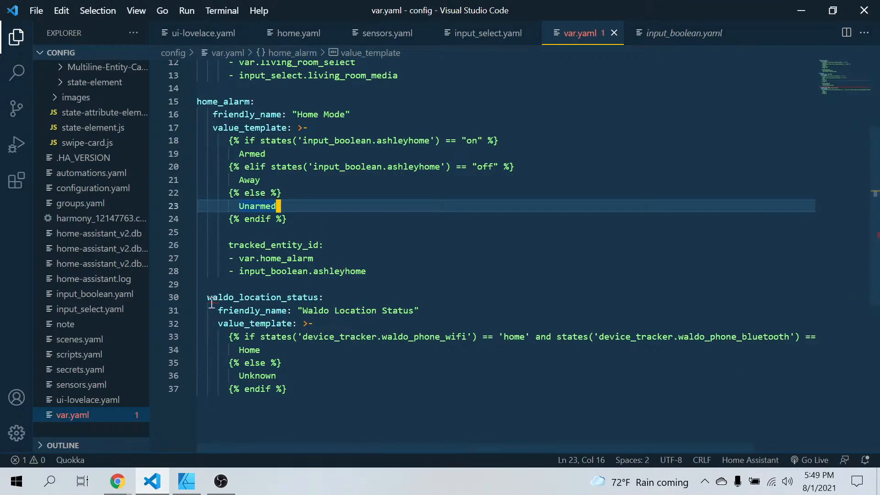
pyautogui.moveTo(207, 298); pyautogui.dragTo(344, 431)
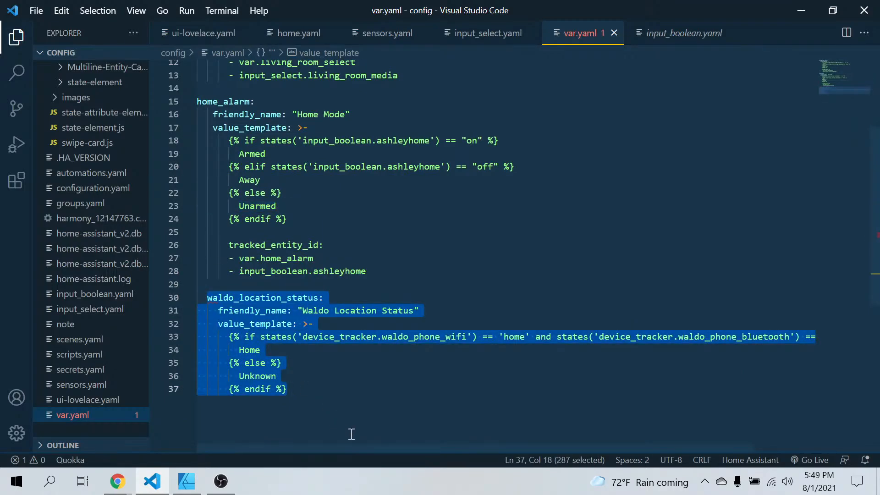
pyautogui.hotkey('shift', 'Tab')
pyautogui.click(352, 434)
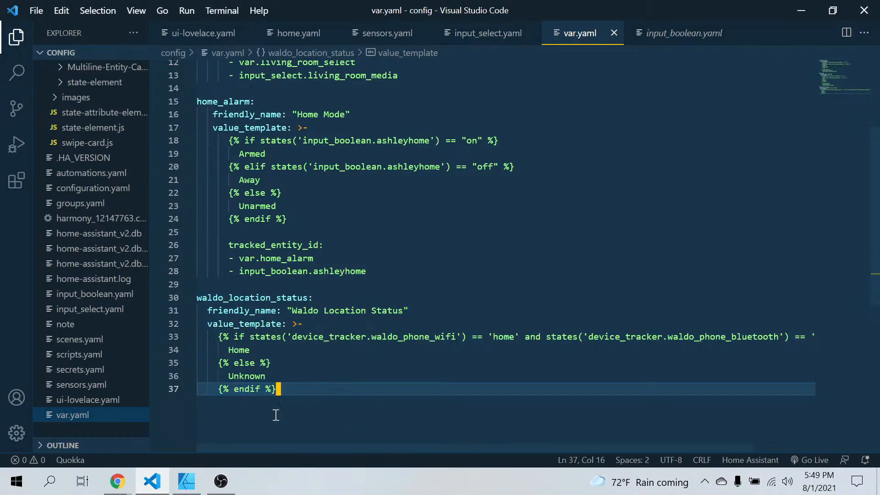
# - Switch to Chrome and look up the iPad's device tracker and its state in Home Assistant's Developer Tools
pyautogui.moveTo(118, 481)
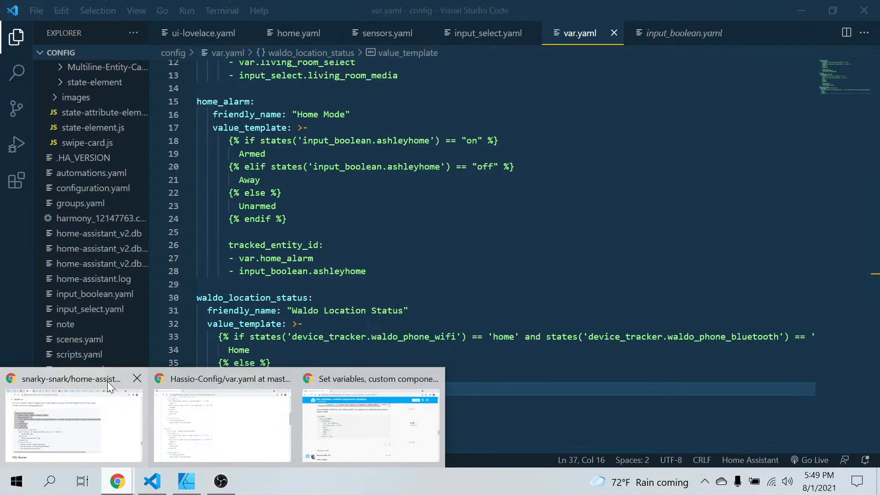
pyautogui.click(81, 415)
pyautogui.click(22, 12)
pyautogui.scroll(10, 243, 237)
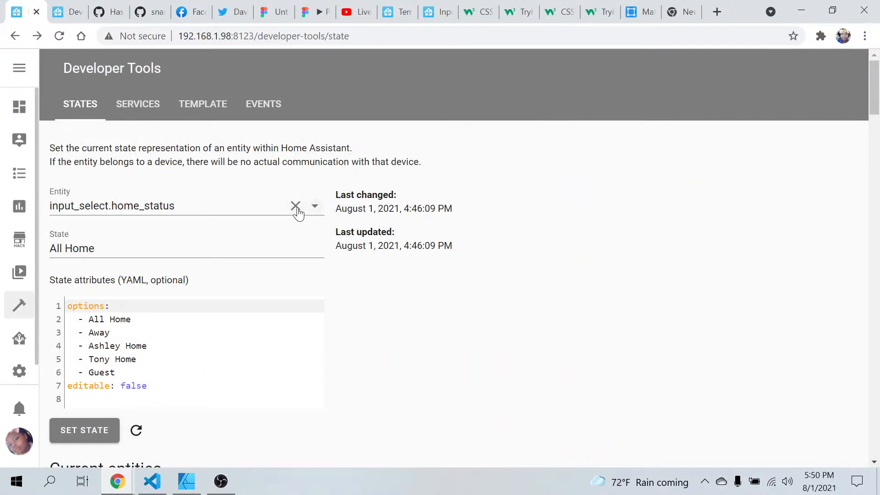
pyautogui.scroll(-2, 222, 278)
pyautogui.scroll(-4, 191, 407)
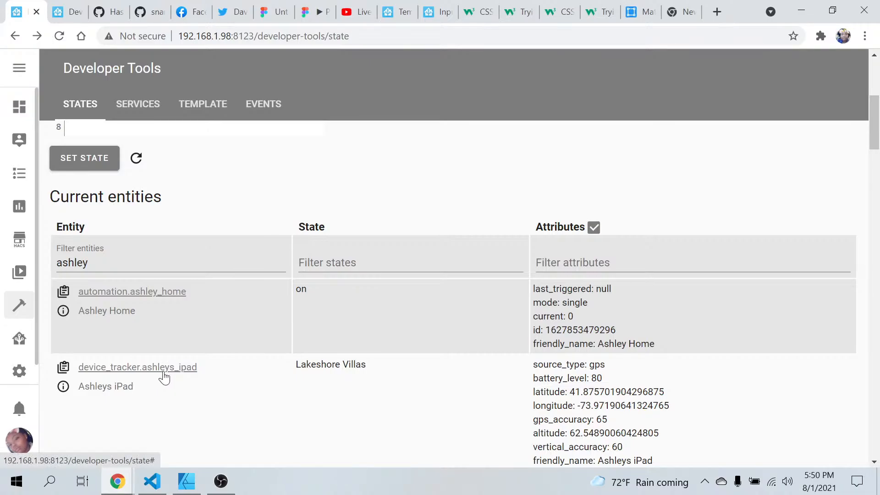
# - Switch to Visual Studio Code and replace device_tracker.waldo_phone_wifi with device_tracker.ashleys_ipad in the waldo_location_status if condition
pyautogui.click(150, 487)
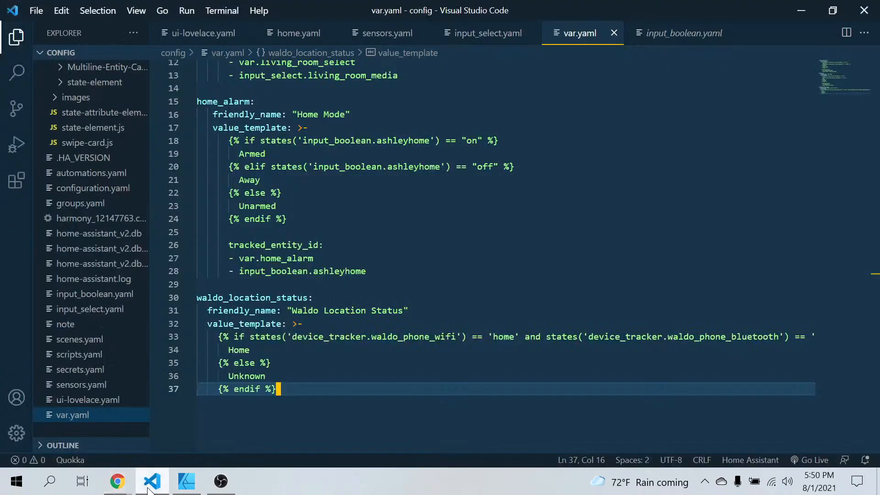
pyautogui.click(457, 338)
pyautogui.moveTo(457, 338); pyautogui.dragTo(294, 338)
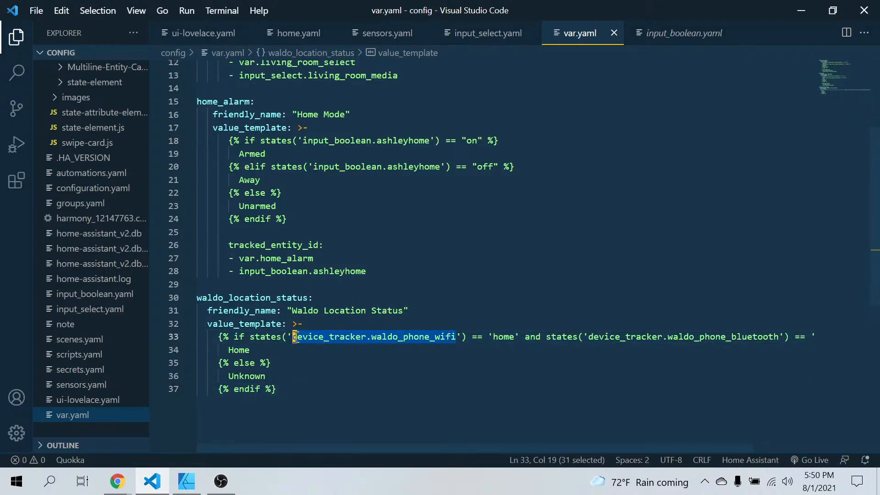
pyautogui.press('BackSpace')
pyautogui.write('device_tracker.ashleys_ipad')
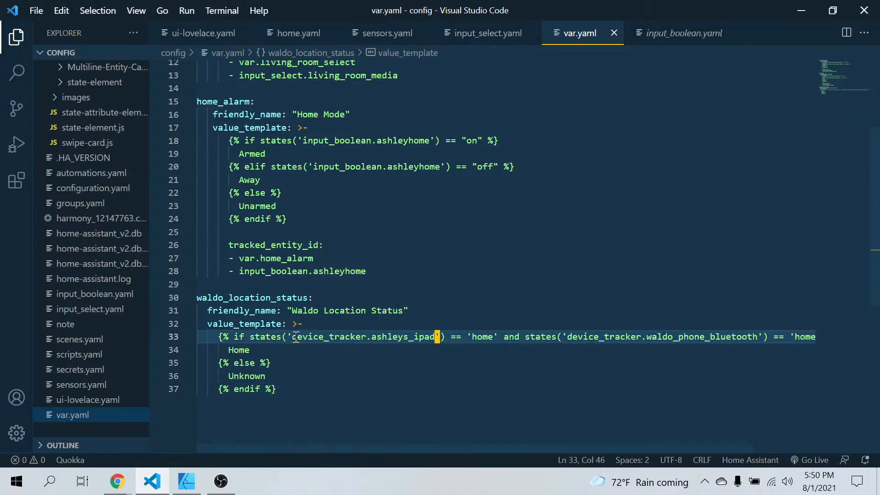
# - Set the state compared with the iPad tracker in the if condition to 'Lakeshore Villas'
pyautogui.click(495, 337)
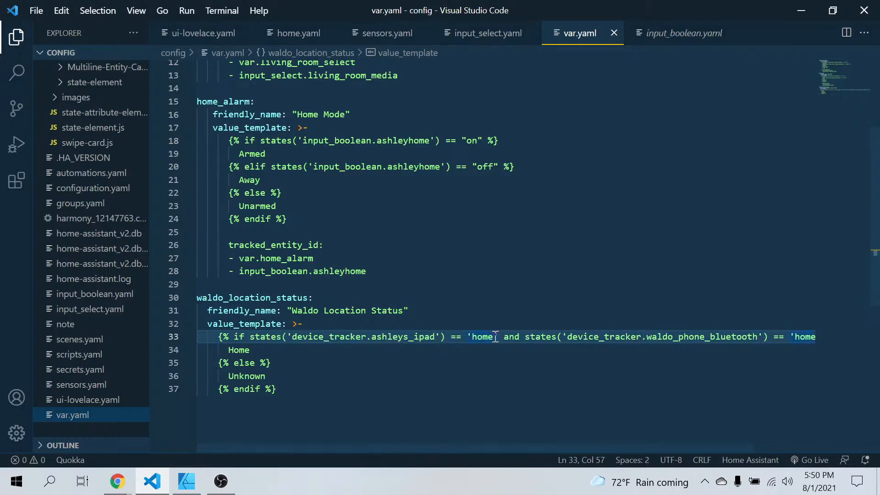
pyautogui.press('BackSpace')
pyautogui.press('BackSpace')
pyautogui.press('BackSpace')
pyautogui.press('BackSpace')
pyautogui.write('Lake')
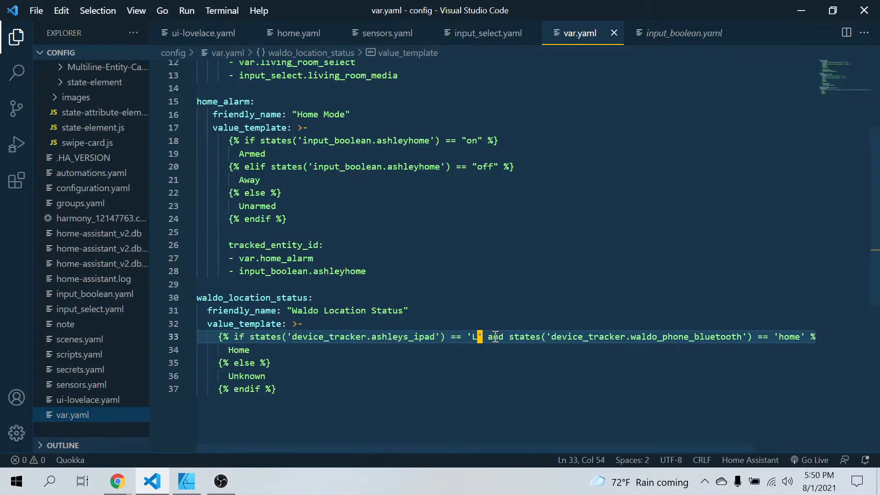
pyautogui.write(' ho')
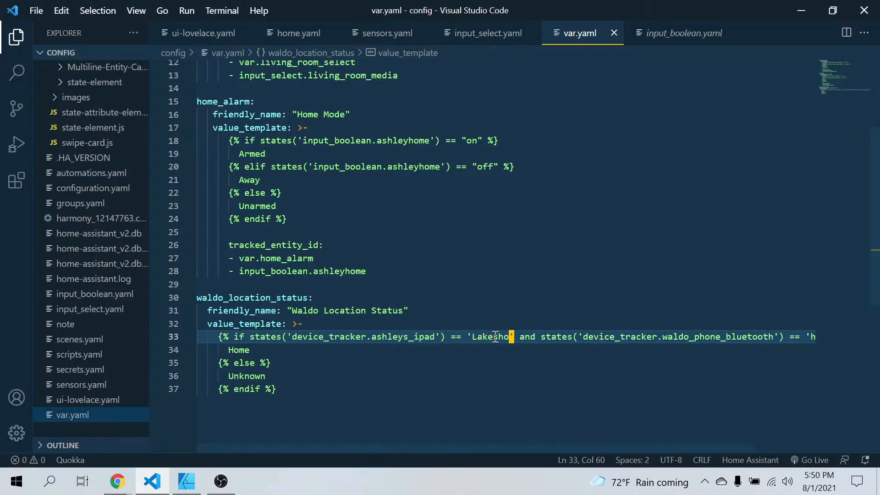
pyautogui.write('re Vill')
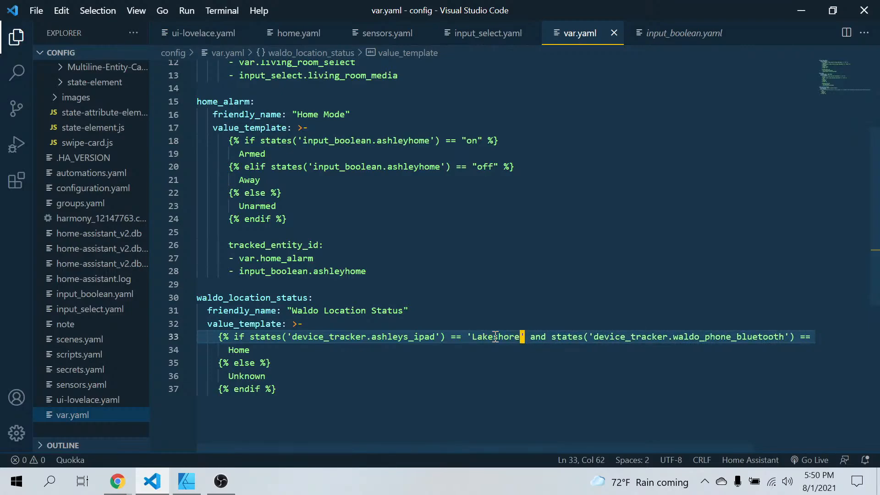
pyautogui.write('as')
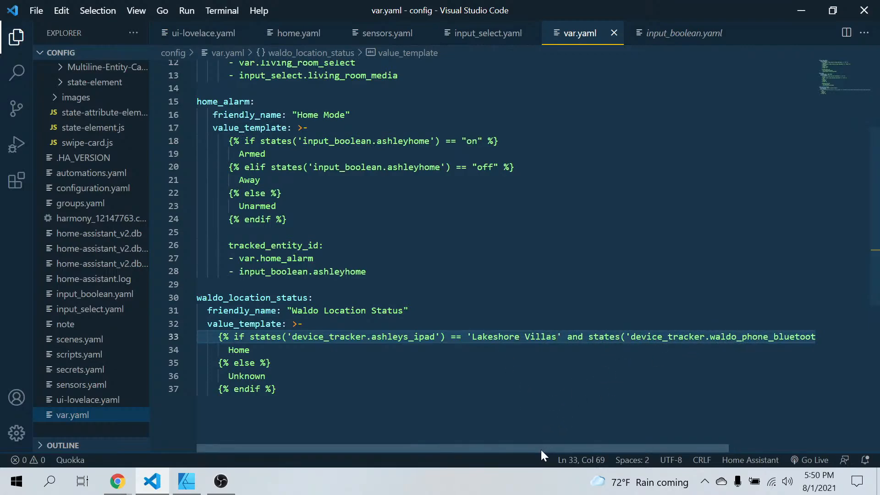
# - Check the rest of the if condition, then switch to Chrome and view the iPhone tracker's location history
pyautogui.moveTo(540, 447); pyautogui.dragTo(636, 448)
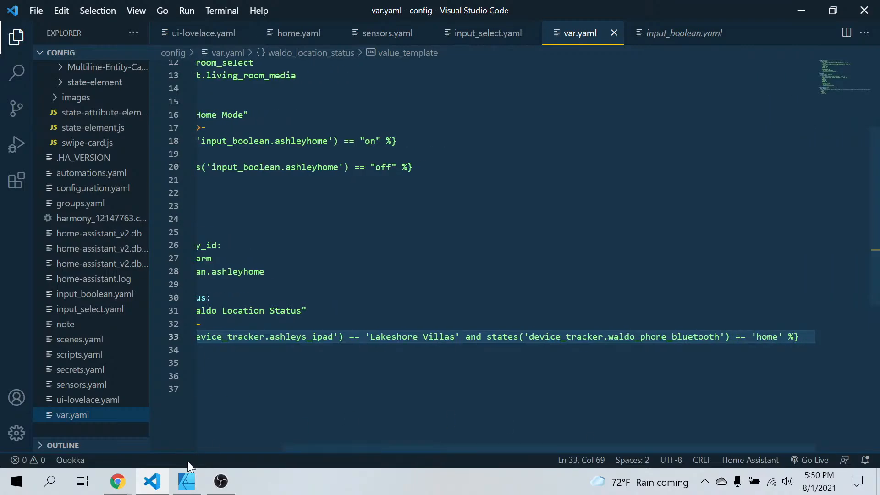
pyautogui.click(155, 481)
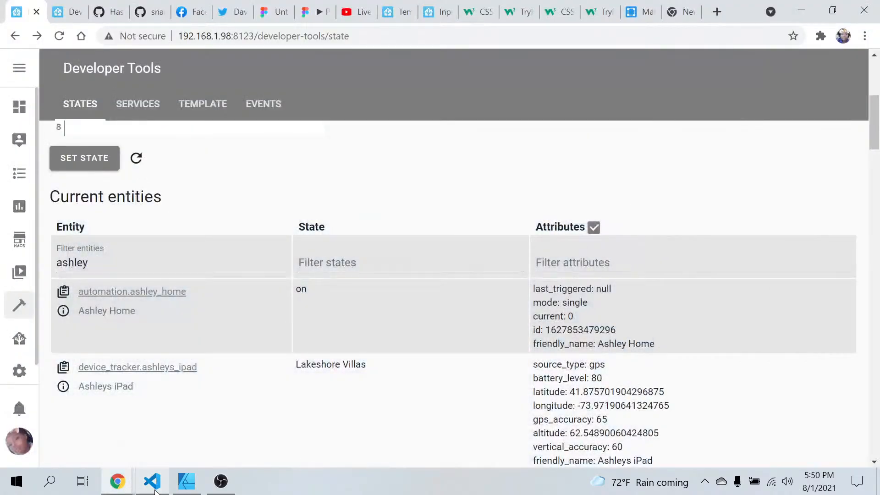
pyautogui.scroll(-3, 185, 436)
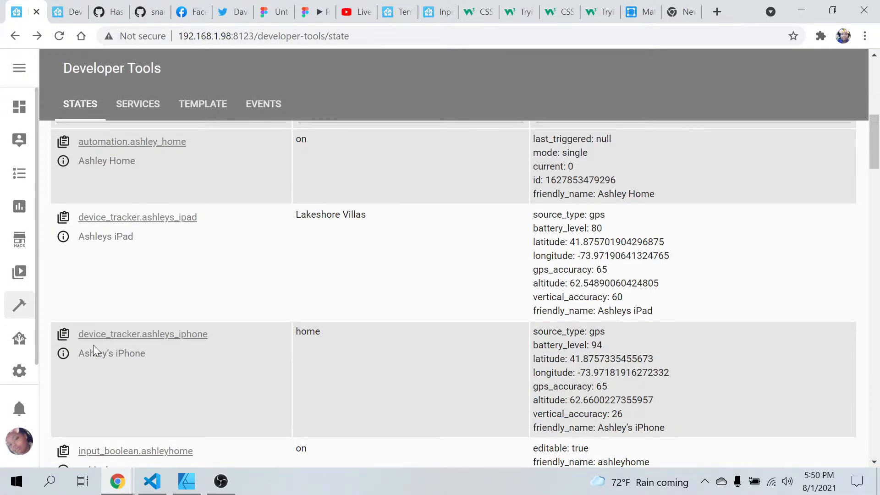
pyautogui.click(64, 357)
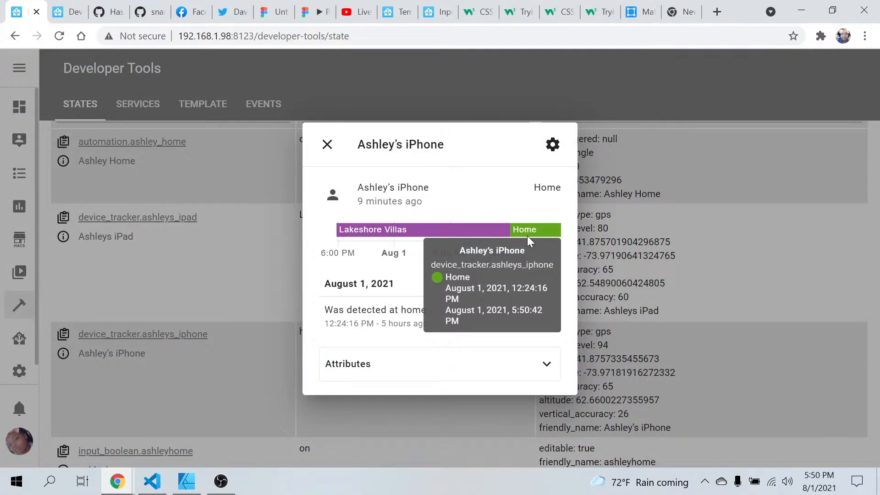
pyautogui.moveTo(528, 234)
pyautogui.click(325, 145)
# - View the details of the person entity listed below the ashleyhome input boolean
pyautogui.scroll(-1, 232, 383)
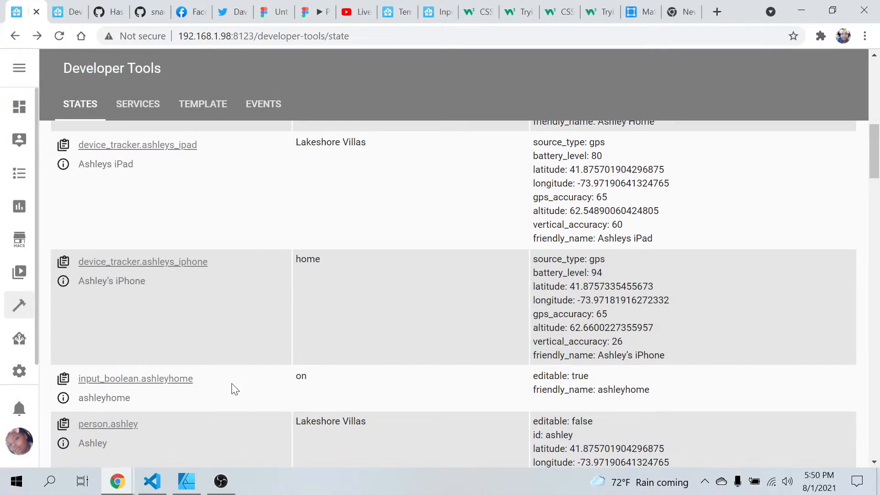
pyautogui.scroll(-1, 232, 383)
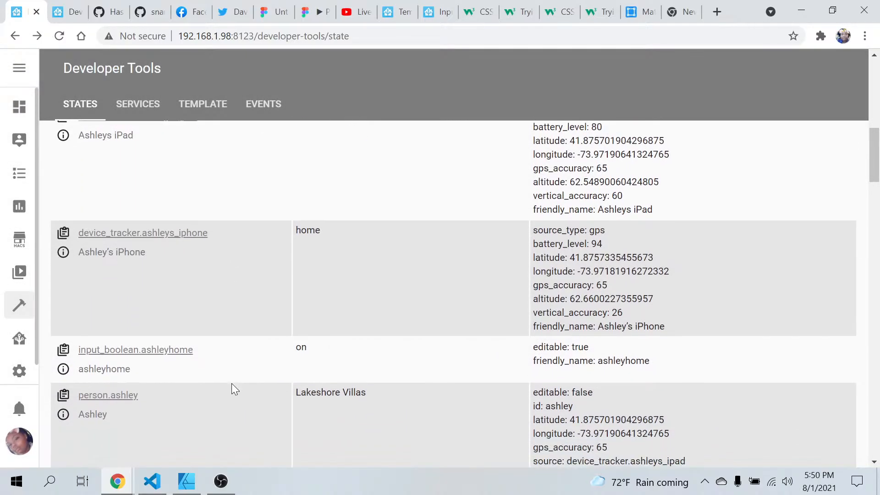
pyautogui.click(63, 415)
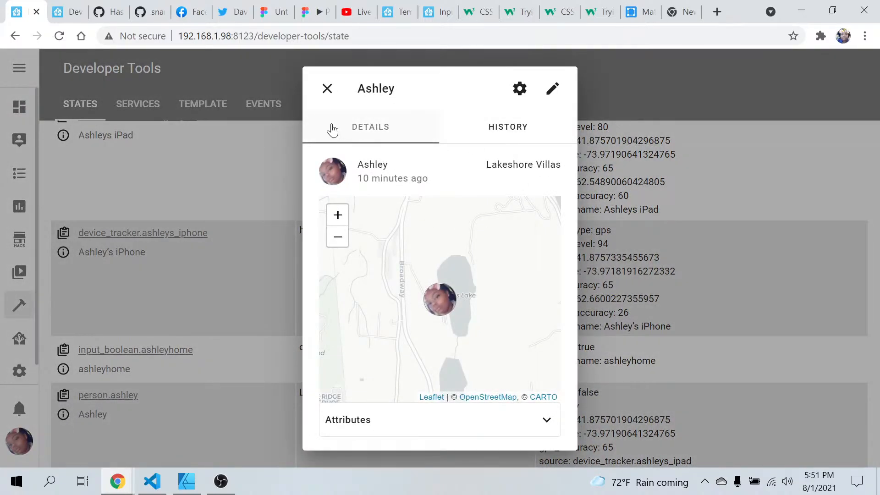
pyautogui.click(327, 88)
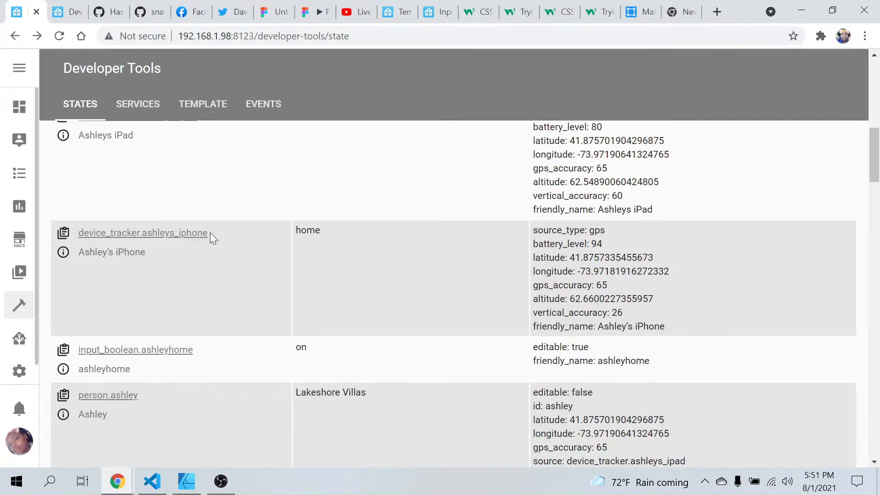
# - Copy the entity ID device_tracker.ashleys_iphone and switch back to var.yaml in Visual Studio Code
pyautogui.doubleClick(157, 233)
pyautogui.click(63, 233)
pyautogui.click(152, 480)
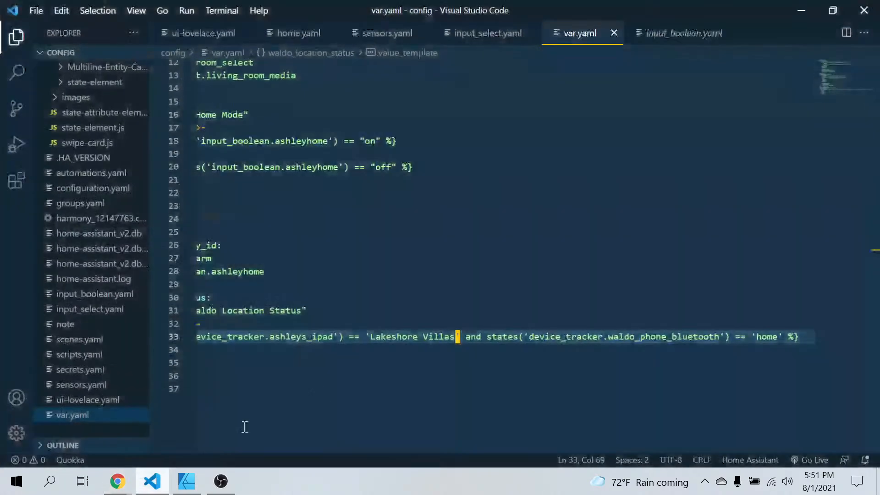
# - Replace device_tracker.waldo_phone_bluetooth in the if condition with the copied iPhone tracker entity ID
pyautogui.click(719, 343)
pyautogui.hscroll(-2, 641, 349)
pyautogui.keyDown('shift'); pyautogui.click(601, 336); pyautogui.keyUp('shift')
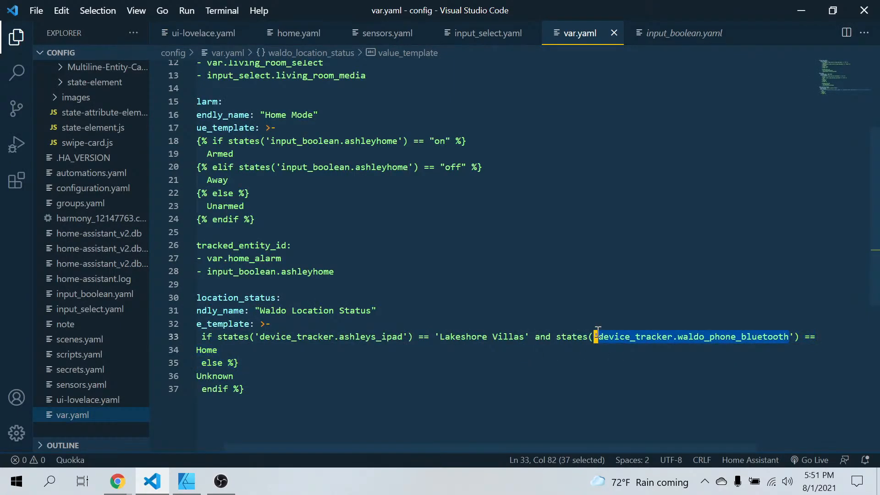
pyautogui.press('BackSpace')
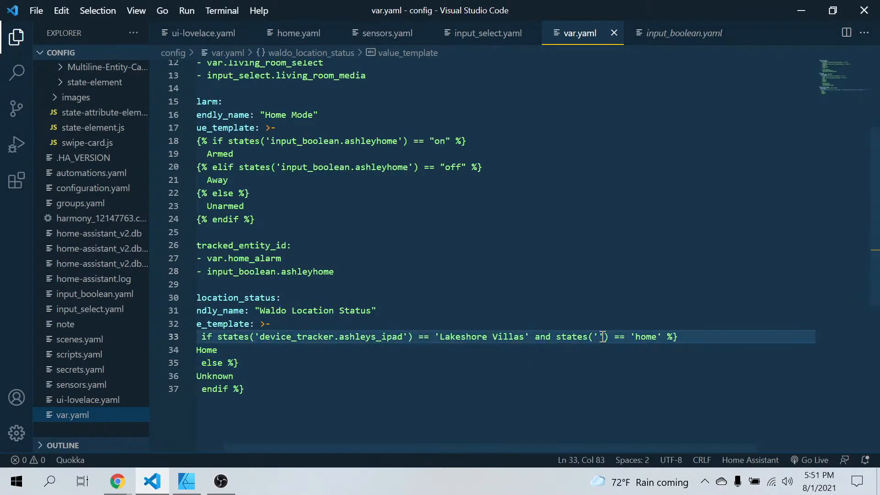
pyautogui.hotkey('ctrl', 'v')
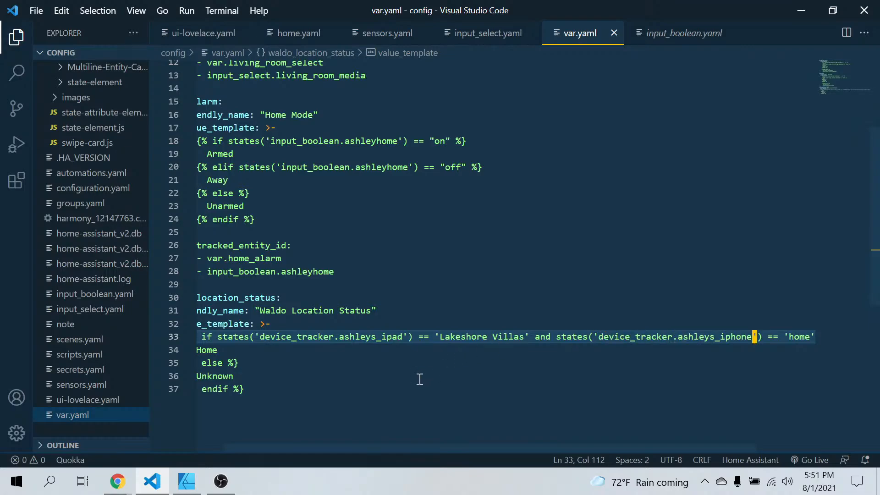
pyautogui.hscroll(-1, 419, 379)
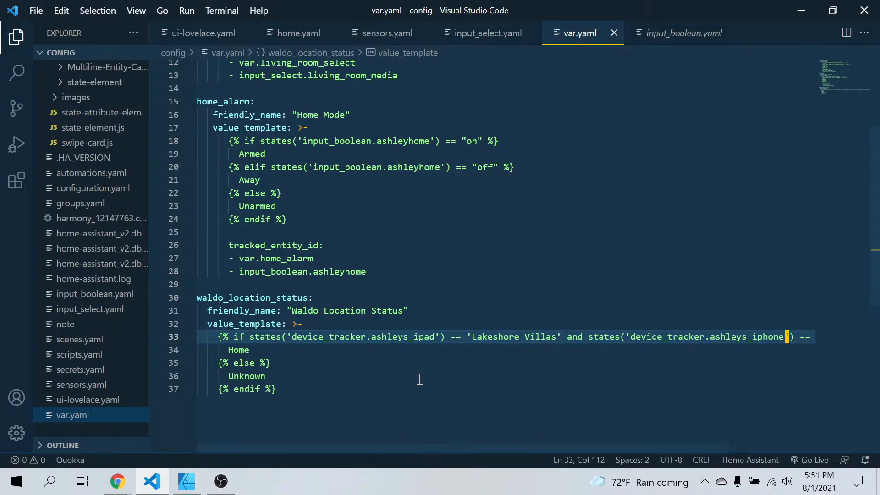
pyautogui.hscroll(2, 420, 379)
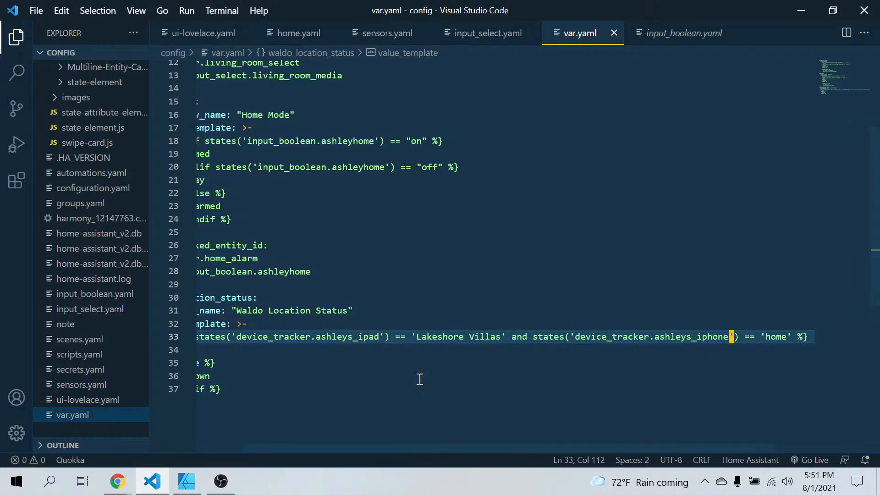
pyautogui.hscroll(-2, 420, 379)
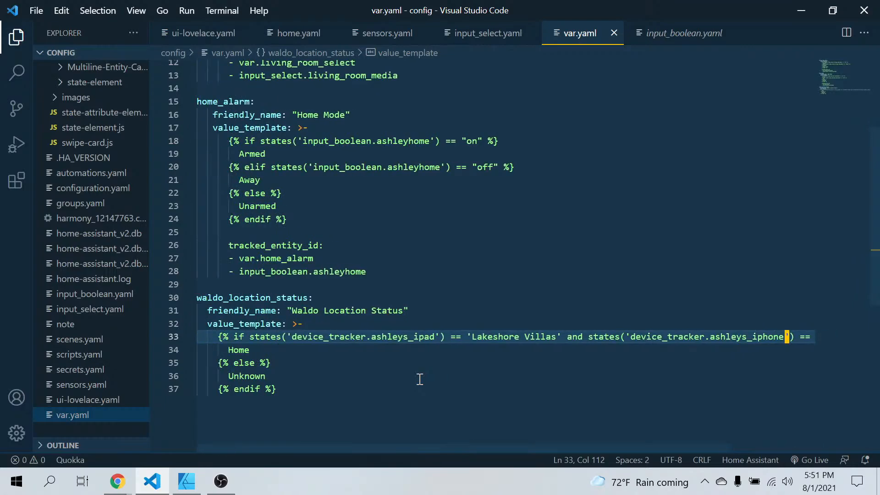
# - Switch to Chrome and locate the tracked_entity_id list of the waldo_location_status example in the home-assistant-variables README
pyautogui.scroll(-5, 419, 379)
pyautogui.scroll(2, 419, 379)
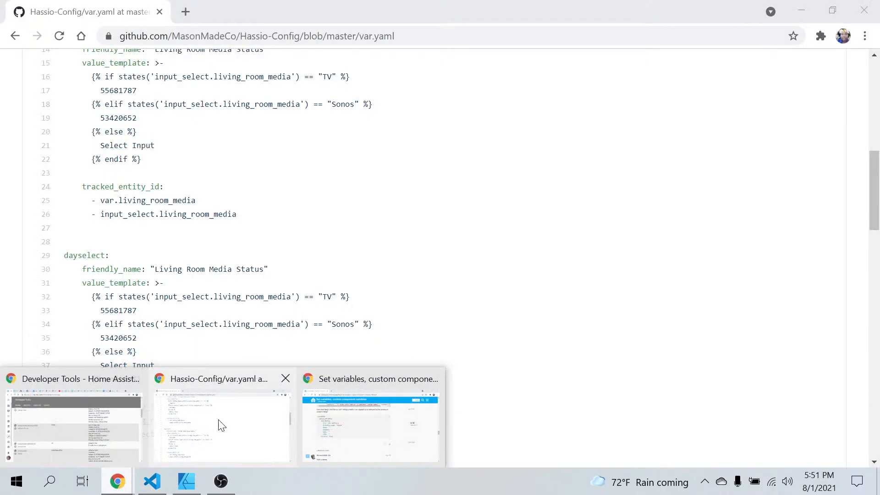
pyautogui.click(222, 422)
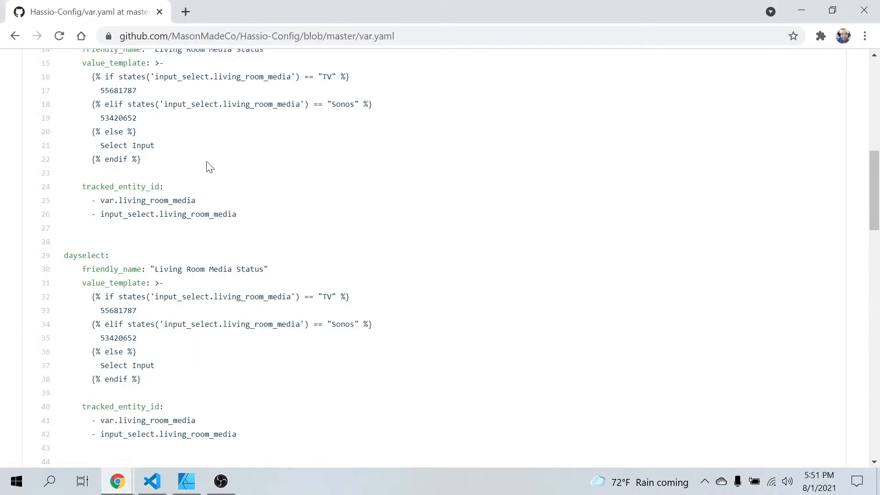
pyautogui.moveTo(118, 480)
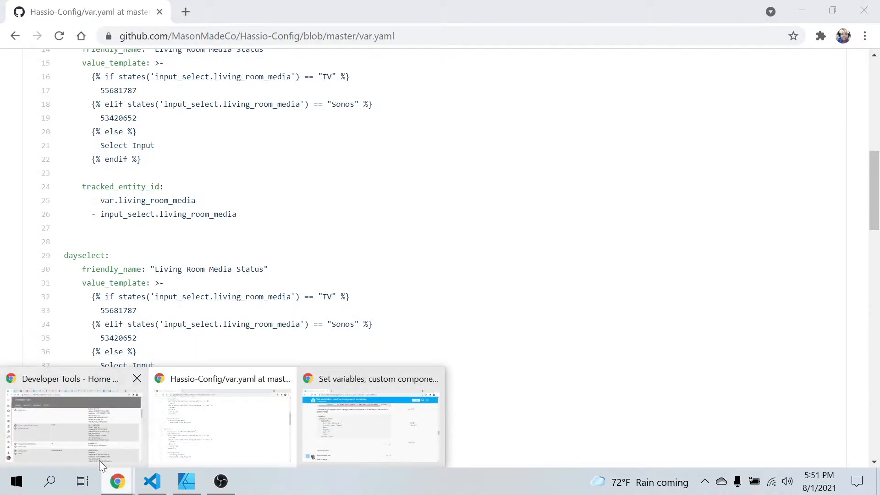
pyautogui.click(64, 423)
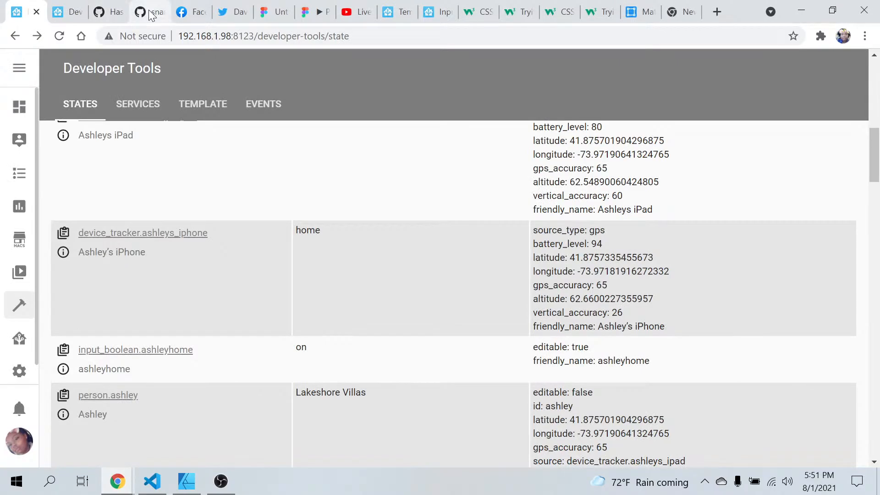
pyautogui.click(148, 6)
pyautogui.click(191, 293)
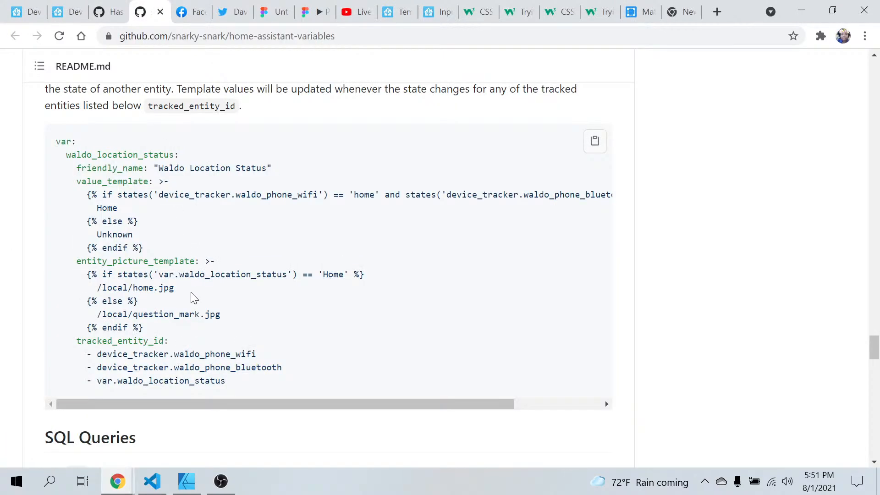
pyautogui.scroll(-2, 193, 298)
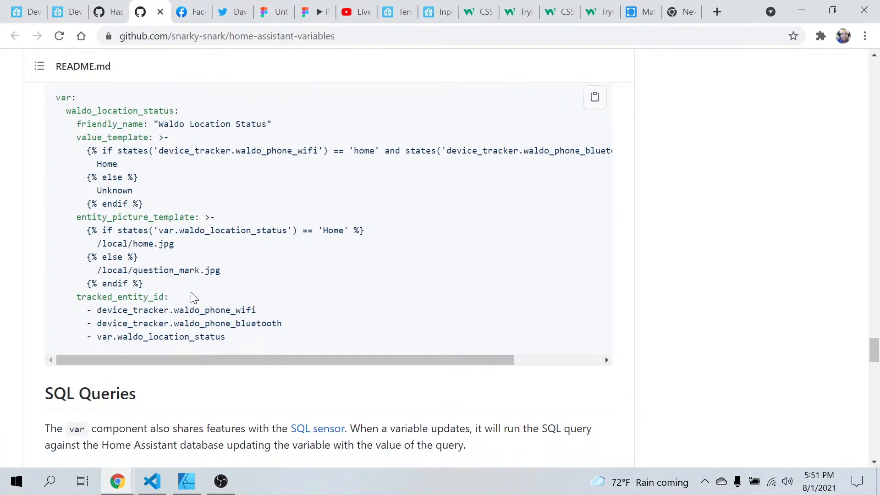
pyautogui.scroll(1, 193, 297)
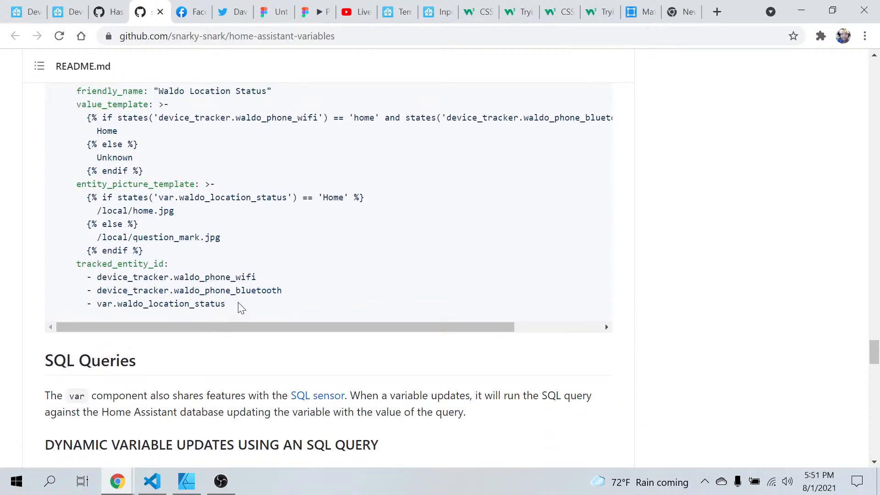
# - Copy the example's tracked_entity_id block with its three entities and switch back to var.yaml in Visual Studio Code
pyautogui.moveTo(75, 262); pyautogui.dragTo(270, 311)
pyautogui.rightClick(148, 290)
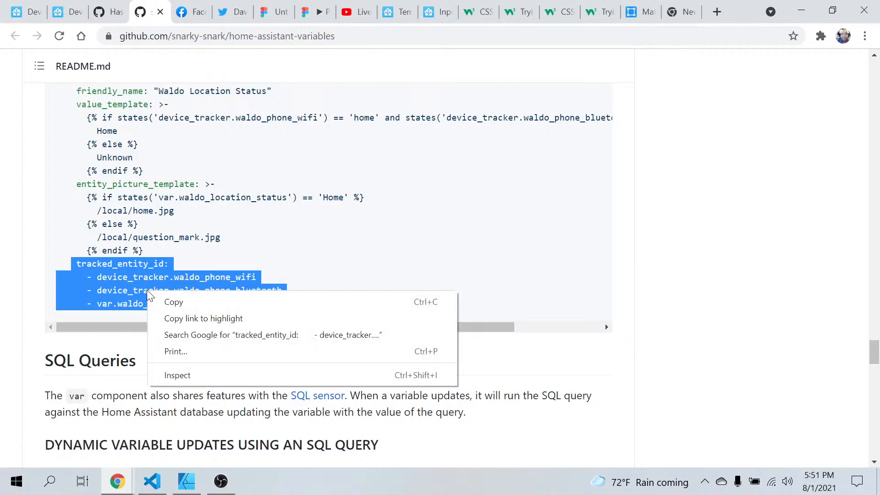
pyautogui.click(181, 302)
pyautogui.click(154, 479)
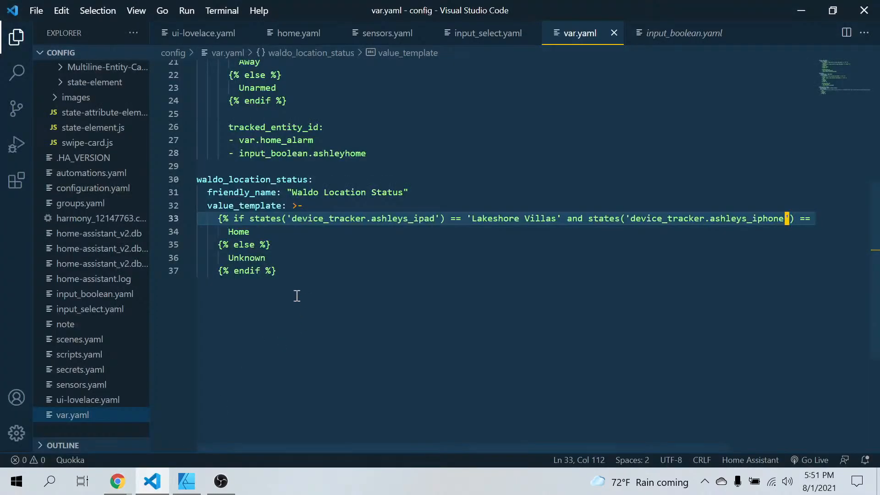
# - Paste the tracked_entity_id block after a blank line below the last endif and outdent it one level
pyautogui.click(229, 305)
pyautogui.press('Return')
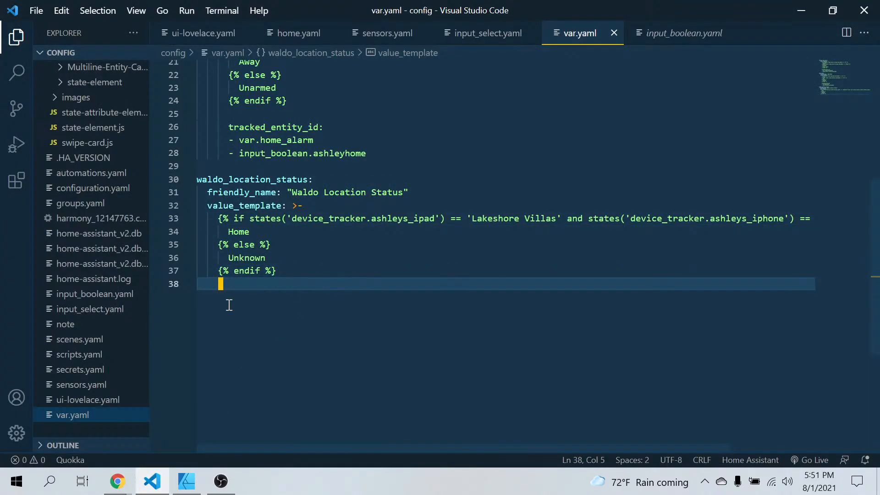
pyautogui.press('Return')
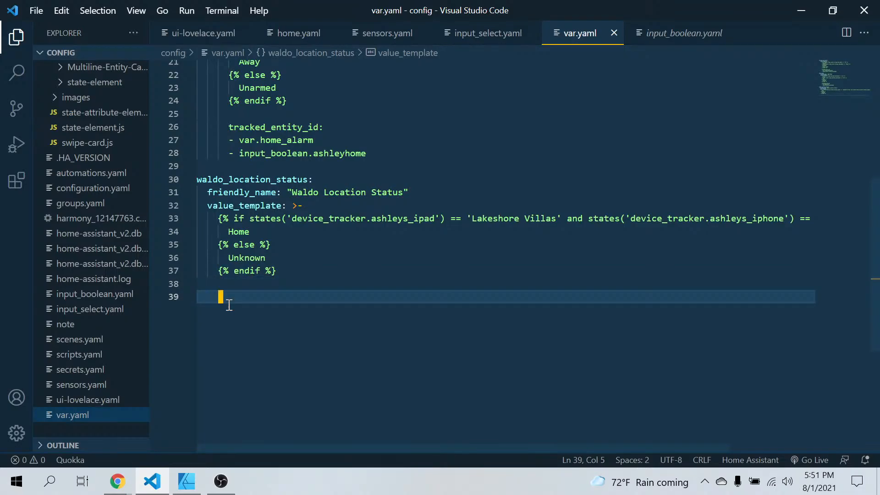
pyautogui.hotkey('ctrl', 'v')
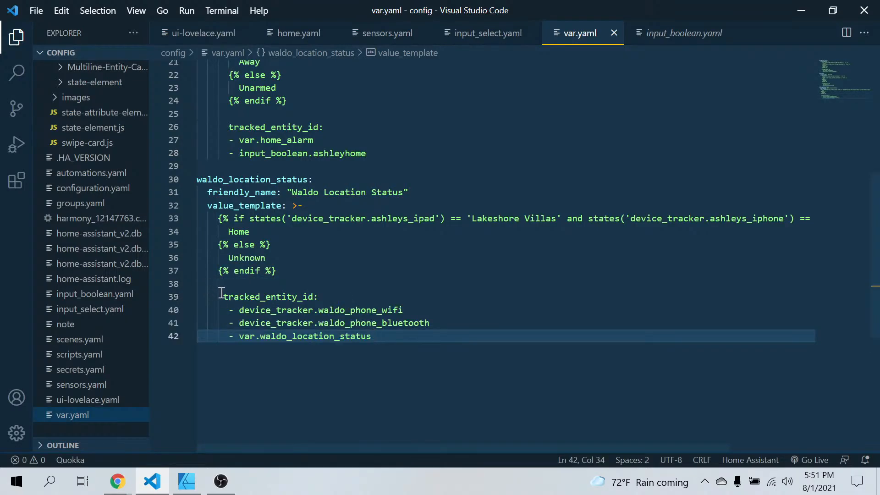
pyautogui.moveTo(225, 293); pyautogui.dragTo(418, 334)
pyautogui.hotkey('ctrl', 'c')
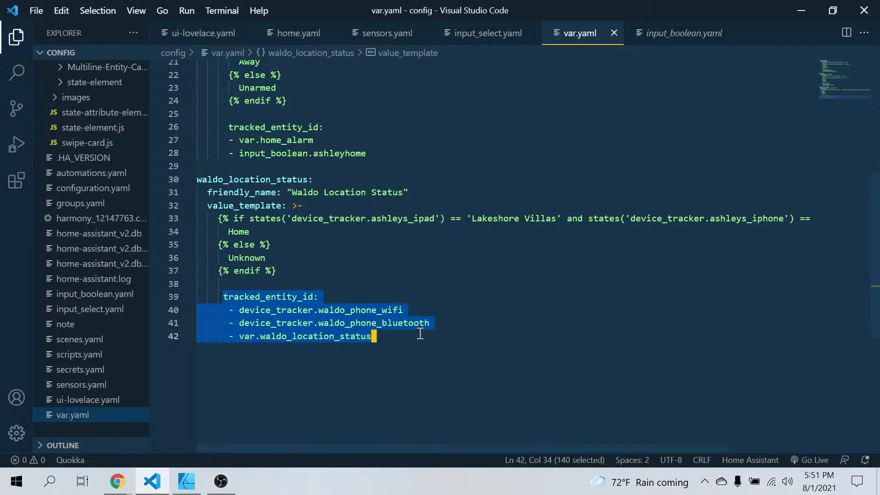
pyautogui.hotkey('shift', 'Tab')
pyautogui.click(472, 345)
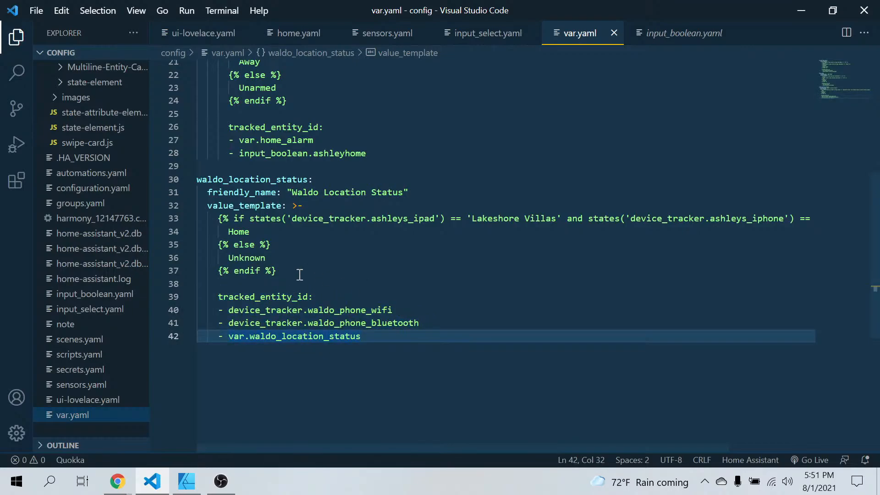
# - Delete device_tracker.waldo_phone_bluetooth from the tracked_entity_id list, keeping its list dash
pyautogui.click(405, 302)
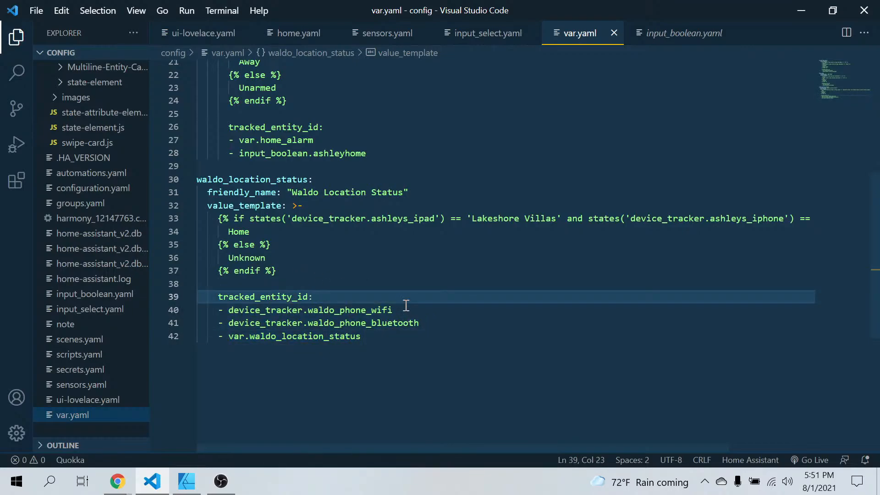
pyautogui.click(437, 322)
pyautogui.moveTo(423, 323); pyautogui.dragTo(228, 322)
pyautogui.press('BackSpace')
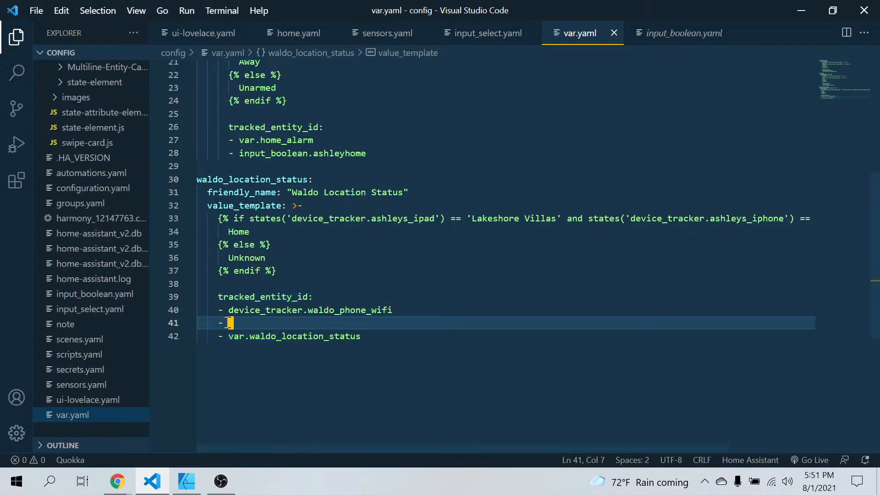
pyautogui.hotkey('ctrl', 'v')
pyautogui.press('BackSpace')
pyautogui.press('BackSpace')
pyautogui.press('BackSpace')
pyautogui.press('BackSpace')
pyautogui.press('BackSpace')
pyautogui.press('BackSpace')
pyautogui.press('BackSpace')
pyautogui.press('BackSpace')
pyautogui.press('BackSpace')
pyautogui.press('BackSpace')
pyautogui.press('BackSpace')
pyautogui.press('BackSpace')
pyautogui.press('BackSpace')
pyautogui.press('BackSpace')
pyautogui.press('BackSpace')
pyautogui.press('BackSpace')
pyautogui.press('BackSpace')
pyautogui.press('BackSpace')
pyautogui.press('BackSpace')
pyautogui.press('BackSpace')
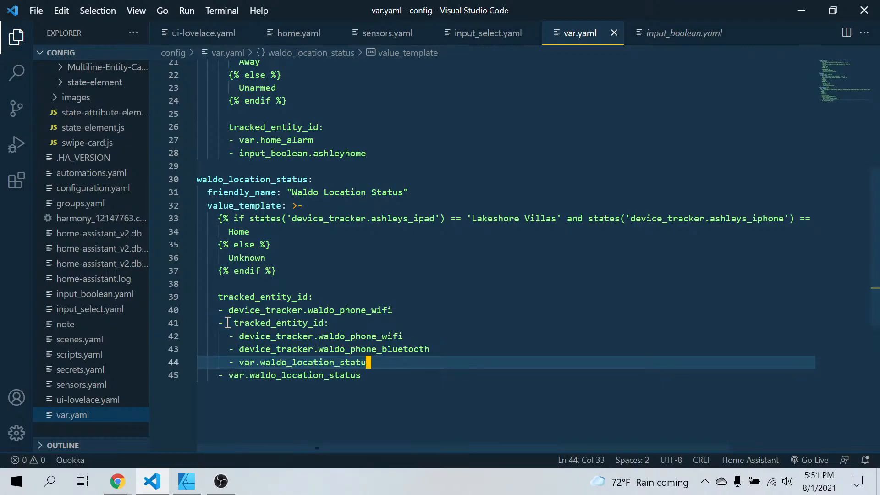
pyautogui.press('BackSpace')
pyautogui.press('BackSpace')
pyautogui.press('BackSpace')
pyautogui.press('BackSpace')
pyautogui.press('BackSpace')
pyautogui.press('BackSpace')
pyautogui.press('BackSpace')
pyautogui.press('BackSpace')
pyautogui.press('BackSpace')
pyautogui.press('BackSpace')
pyautogui.press('BackSpace')
pyautogui.press('BackSpace')
pyautogui.press('BackSpace')
pyautogui.press('BackSpace')
pyautogui.press('BackSpace')
pyautogui.press('BackSpace')
pyautogui.press('BackSpace')
pyautogui.press('BackSpace')
pyautogui.press('BackSpace')
pyautogui.press('BackSpace')
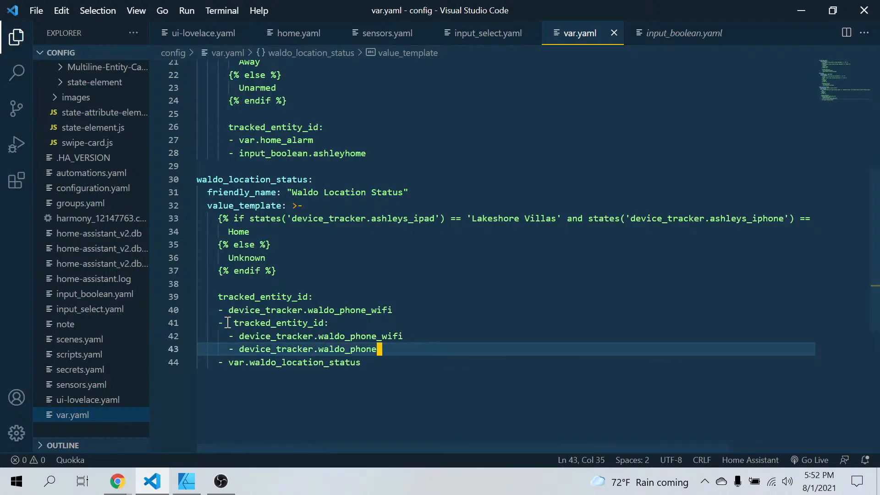
pyautogui.hotkey('ctrl', 'z')
pyautogui.hotkey('ctrl', 'z')
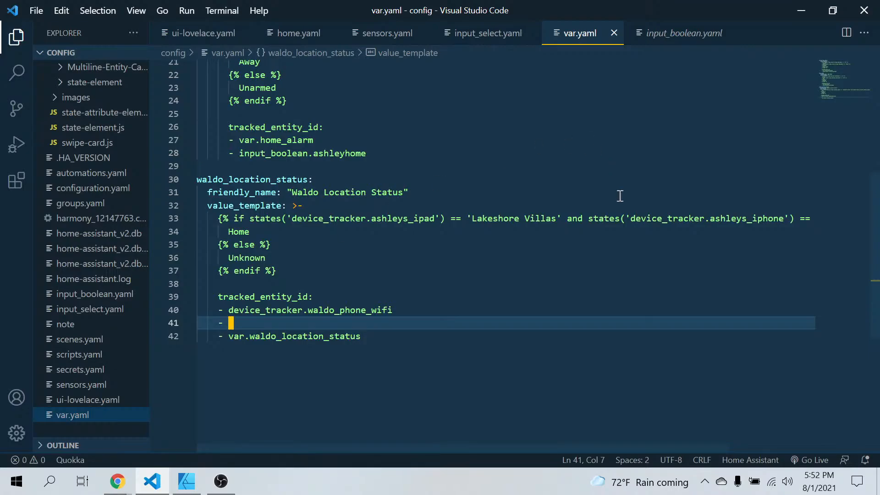
# - Copy the if condition line of waldo_location_status that contains the iPhone tracker's entity ID
pyautogui.moveTo(632, 220); pyautogui.dragTo(785, 221)
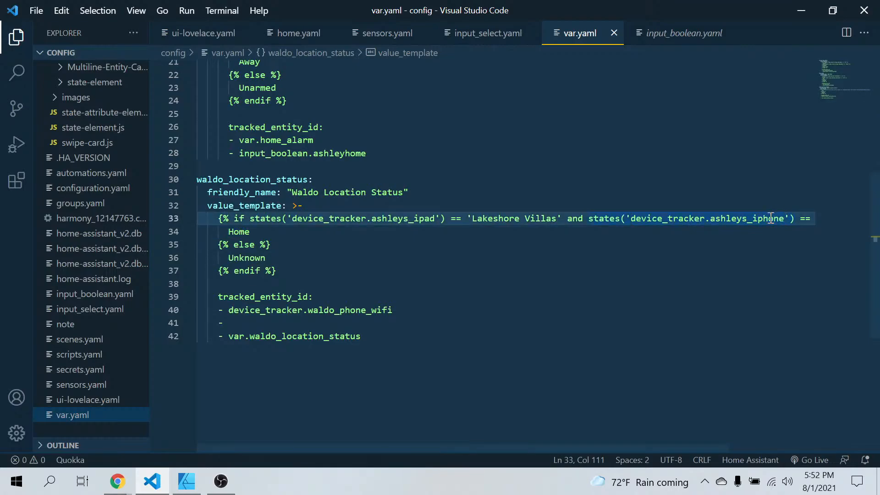
pyautogui.click(719, 226)
pyautogui.moveTo(719, 226); pyautogui.dragTo(633, 221)
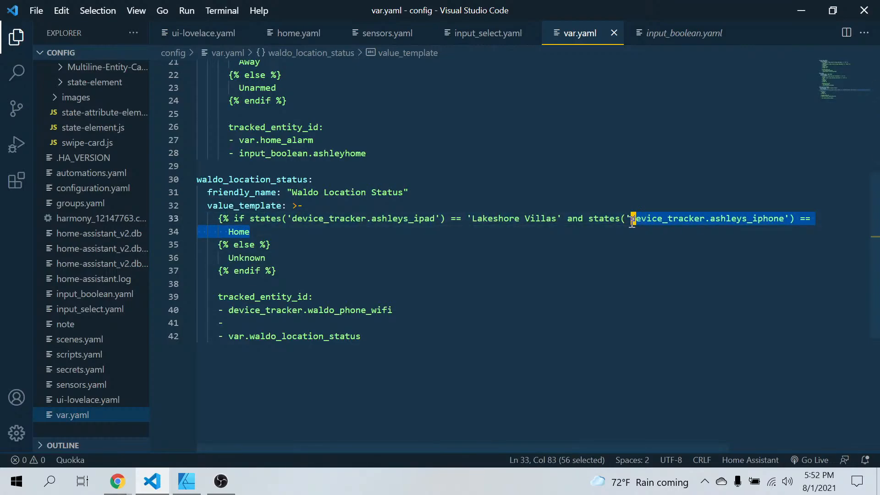
pyautogui.click(632, 222)
pyautogui.tripleClick(632, 222)
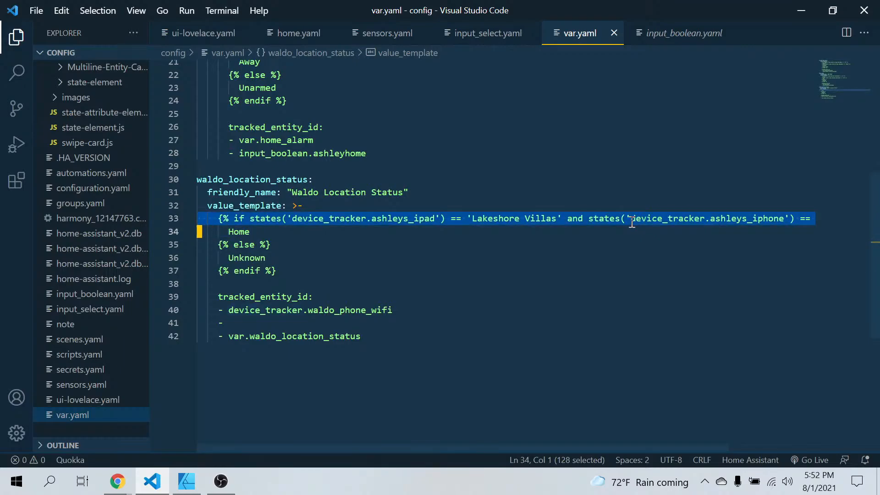
pyautogui.click(632, 223)
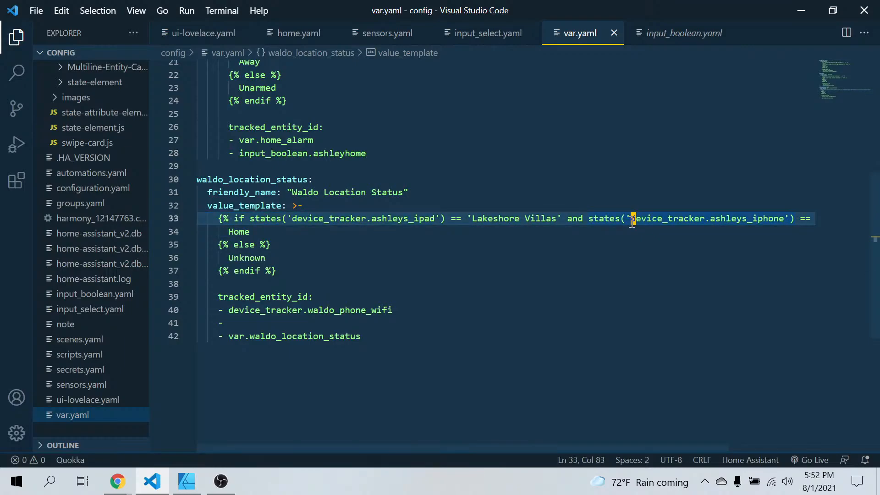
pyautogui.click(643, 260)
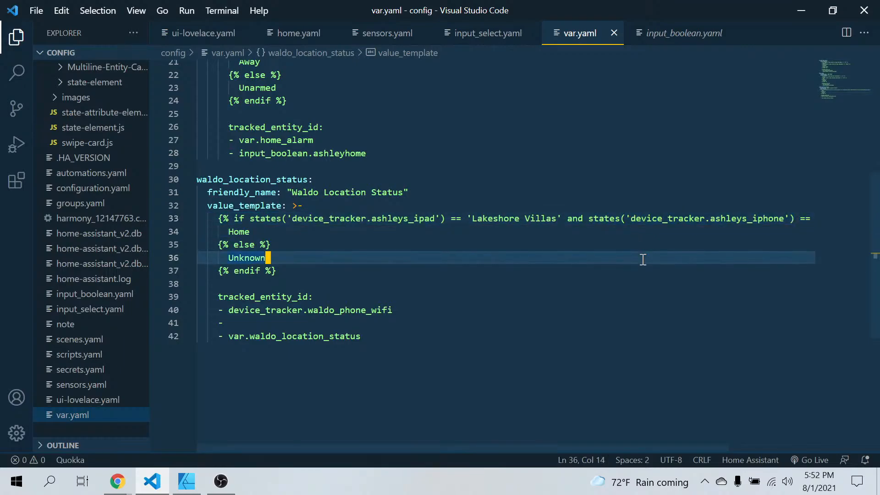
pyautogui.click(632, 219)
pyautogui.moveTo(633, 219); pyautogui.dragTo(786, 219)
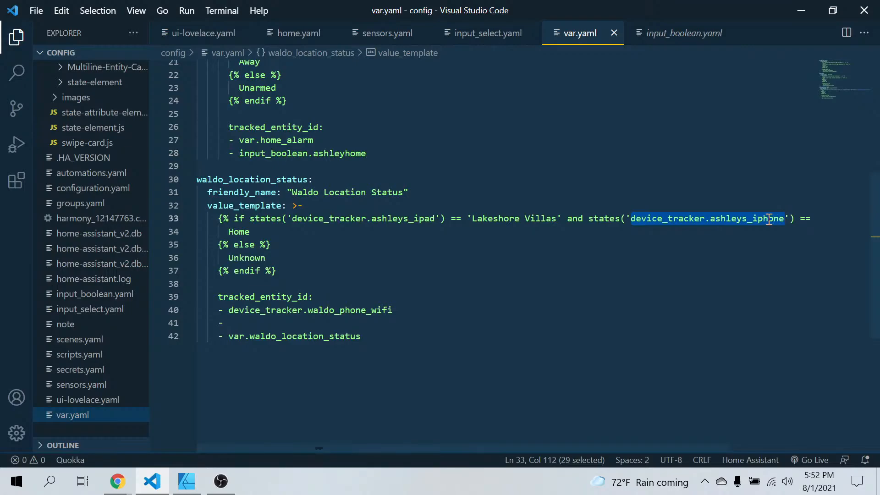
pyautogui.click(769, 219)
pyautogui.rightClick(760, 219)
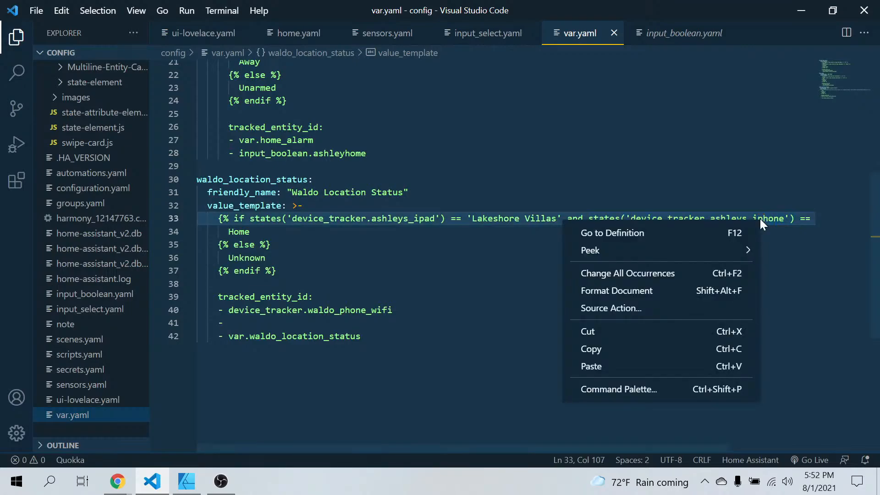
pyautogui.click(605, 349)
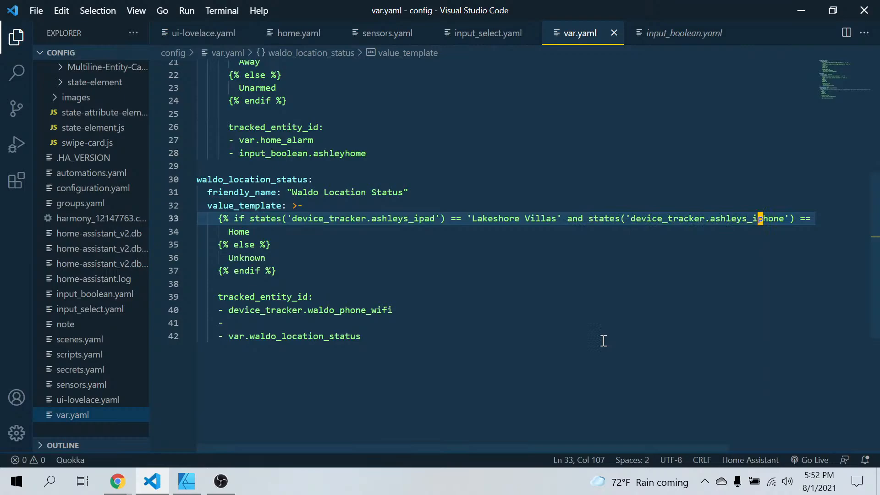
# - Paste the copied if condition line into the tracked_entity_id list and strip the template text before the iPad tracker's entity ID
pyautogui.click(258, 320)
pyautogui.hotkey('ctrl', 'v')
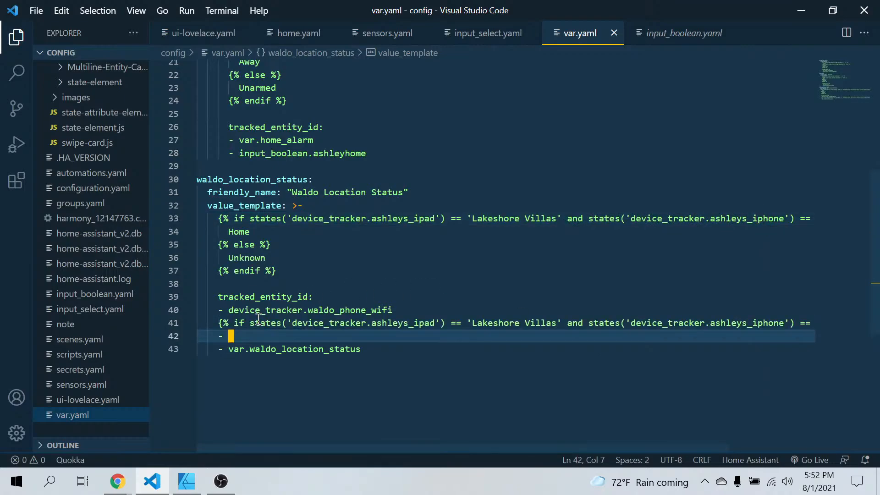
pyautogui.moveTo(281, 326); pyautogui.dragTo(224, 323)
pyautogui.press('BackSpace')
pyautogui.press('BackSpace')
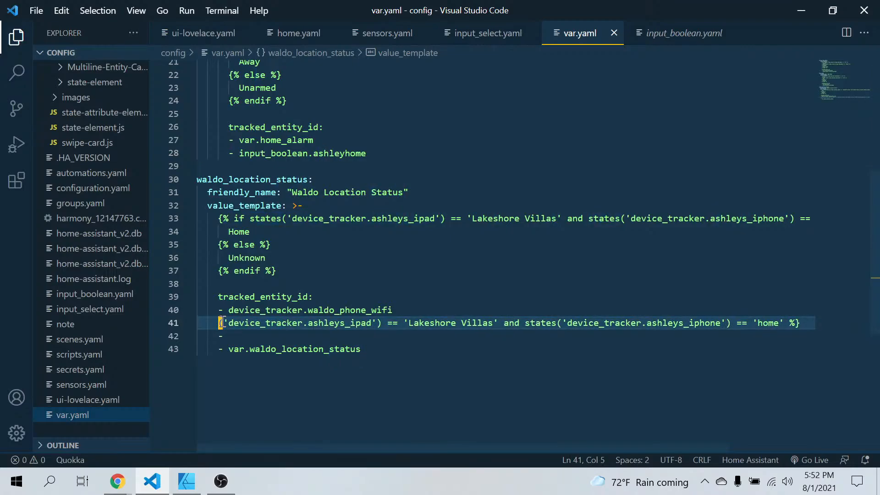
pyautogui.press('Delete')
pyautogui.press('Delete')
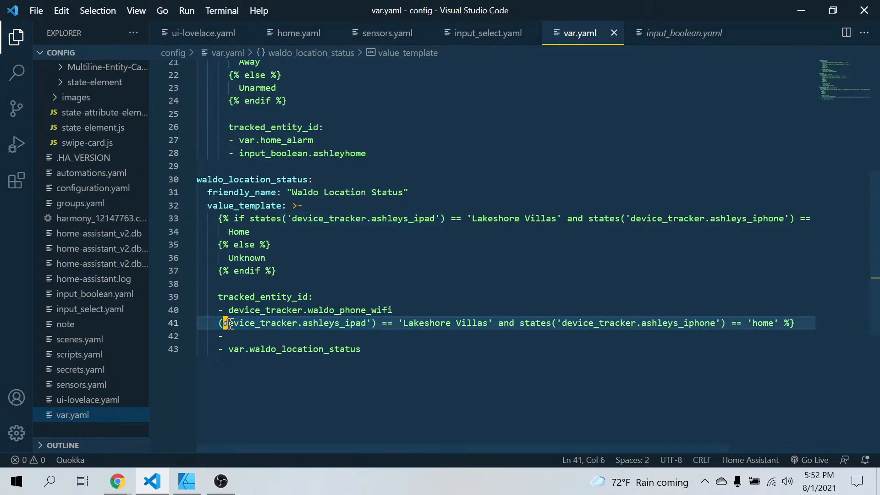
# - Replace device_tracker.waldo_phone_wifi in the first list item with the iPad tracker's entity ID, splitting the rest of the condition onto its own line
pyautogui.press('BackSpace')
pyautogui.press('BackSpace')
pyautogui.press('BackSpace')
pyautogui.press('BackSpace')
pyautogui.press('BackSpace')
pyautogui.press('BackSpace')
pyautogui.press('BackSpace')
pyautogui.press('BackSpace')
pyautogui.press('BackSpace')
pyautogui.press('BackSpace')
pyautogui.press('BackSpace')
pyautogui.press('BackSpace')
pyautogui.press('BackSpace')
pyautogui.press('BackSpace')
pyautogui.press('BackSpace')
pyautogui.press('BackSpace')
pyautogui.press('BackSpace')
pyautogui.press('BackSpace')
pyautogui.press('BackSpace')
pyautogui.press('BackSpace')
pyautogui.press('BackSpace')
pyautogui.press('BackSpace')
pyautogui.press('BackSpace')
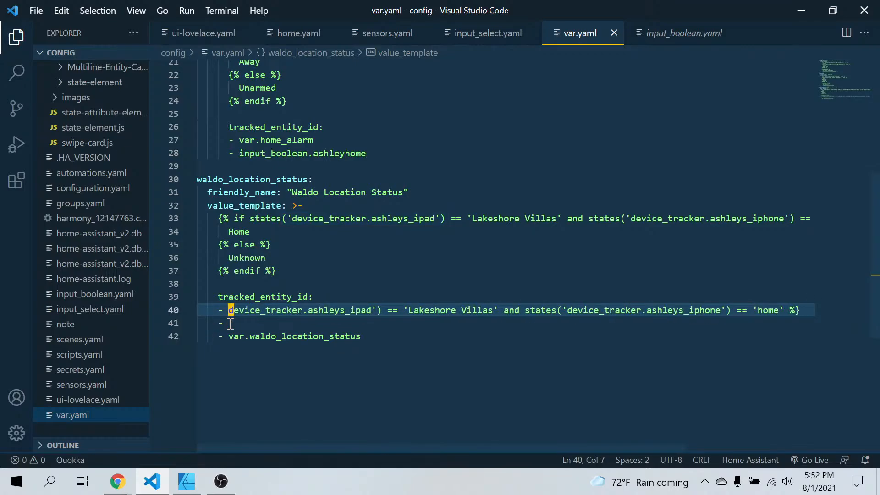
pyautogui.click(374, 310)
pyautogui.press('Return')
# - Reduce the split-off condition text to a second list item, a dash followed by only the iPhone tracker's entity ID
pyautogui.click(417, 325)
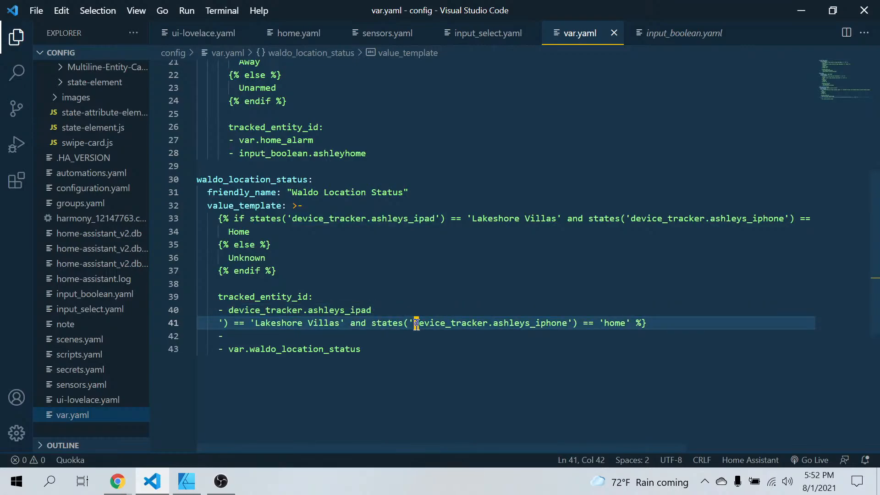
pyautogui.press('BackSpace')
pyautogui.press('BackSpace')
pyautogui.press('BackSpace')
pyautogui.press('BackSpace')
pyautogui.press('BackSpace')
pyautogui.press('BackSpace')
pyautogui.press('BackSpace')
pyautogui.press('BackSpace')
pyautogui.press('BackSpace')
pyautogui.press('BackSpace')
pyautogui.press('BackSpace')
pyautogui.press('BackSpace')
pyautogui.press('BackSpace')
pyautogui.press('BackSpace')
pyautogui.press('BackSpace')
pyautogui.press('BackSpace')
pyautogui.press('BackSpace')
pyautogui.press('BackSpace')
pyautogui.press('BackSpace')
pyautogui.press('BackSpace')
pyautogui.press('BackSpace')
pyautogui.press('BackSpace')
pyautogui.press('BackSpace')
pyautogui.press('BackSpace')
pyautogui.press('BackSpace')
pyautogui.press('BackSpace')
pyautogui.press('BackSpace')
pyautogui.press('BackSpace')
pyautogui.press('BackSpace')
pyautogui.press('BackSpace')
pyautogui.press('BackSpace')
pyautogui.press('BackSpace')
pyautogui.press('BackSpace')
pyautogui.press('BackSpace')
pyautogui.press('BackSpace')
pyautogui.press('BackSpace')
pyautogui.press('BackSpace')
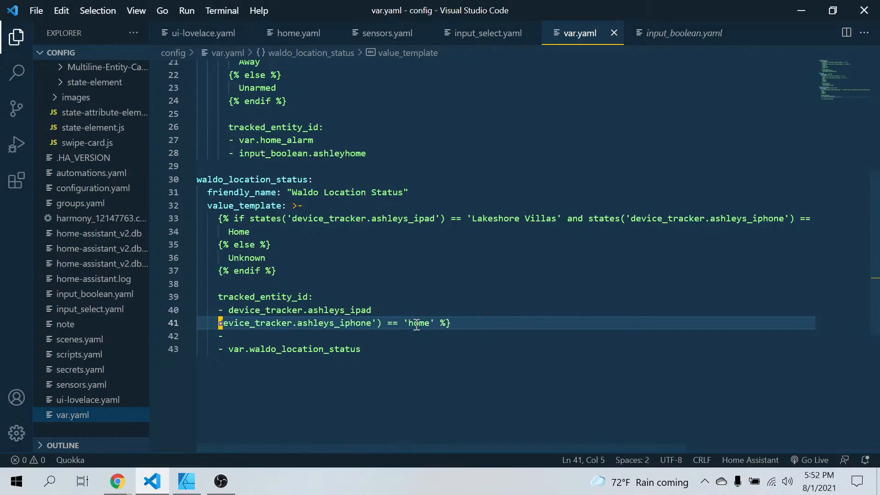
pyautogui.write('-')
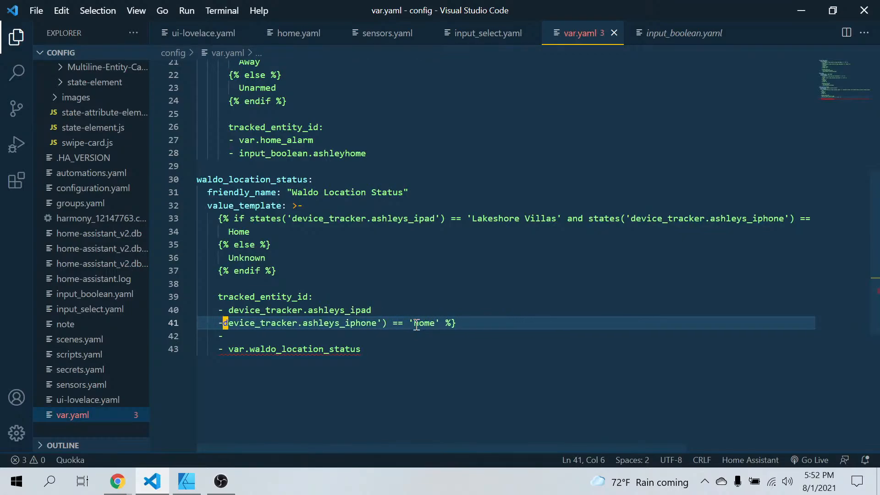
pyautogui.click(534, 321)
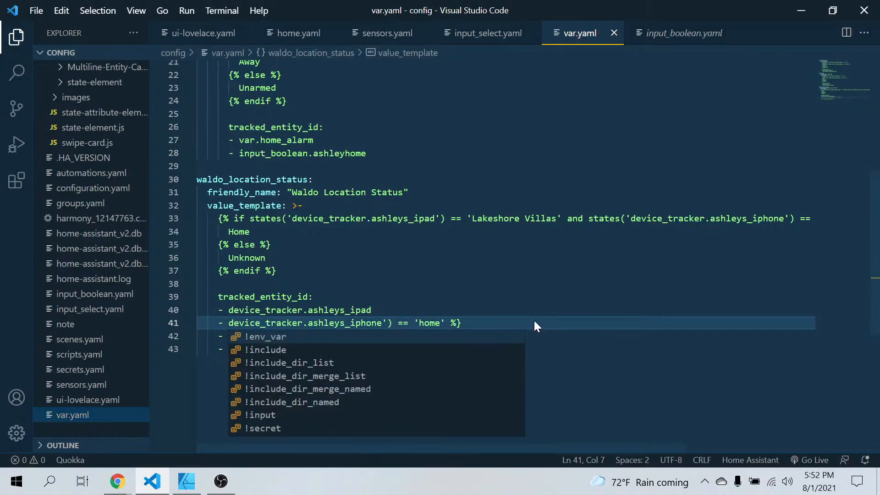
pyautogui.press('BackSpace')
pyautogui.press('BackSpace')
pyautogui.press('BackSpace')
pyautogui.press('BackSpace')
pyautogui.press('BackSpace')
pyautogui.press('BackSpace')
pyautogui.press('BackSpace')
pyautogui.press('BackSpace')
pyautogui.press('BackSpace')
pyautogui.press('BackSpace')
pyautogui.press('BackSpace')
pyautogui.press('BackSpace')
pyautogui.press('BackSpace')
pyautogui.press('BackSpace')
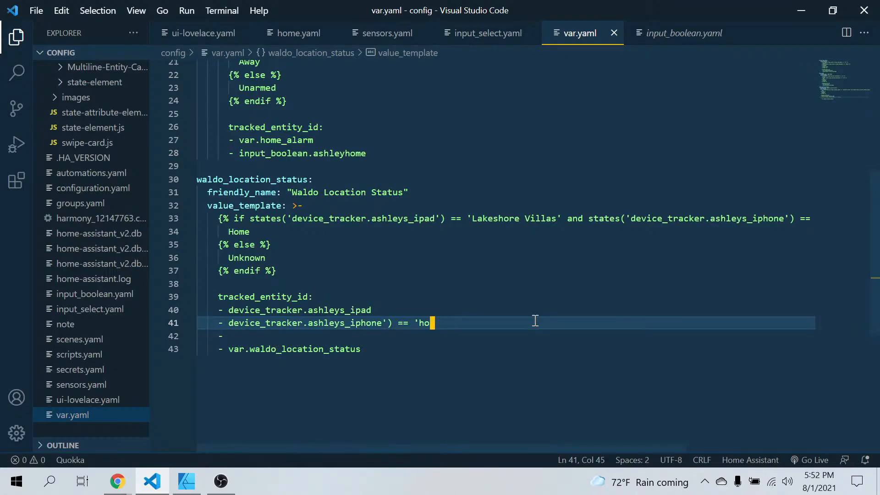
# - Delete the empty dash line above var.waldo_location_status in the tracked_entity_id list
pyautogui.press('Down')
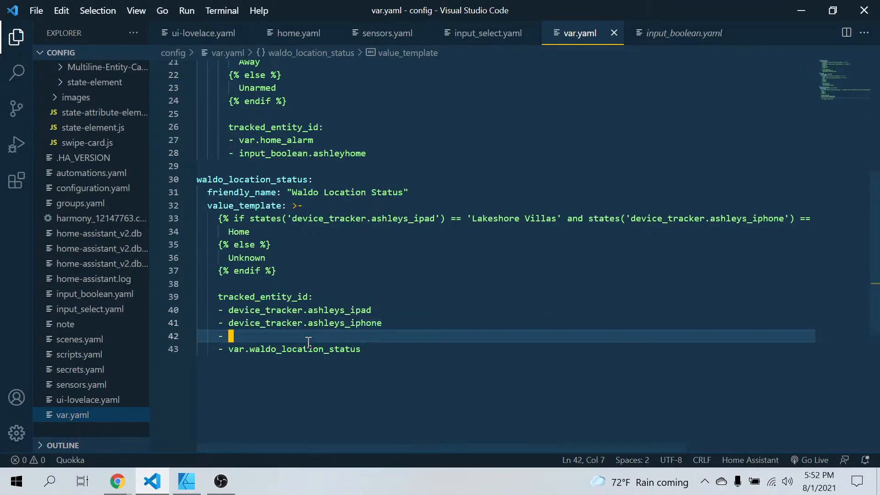
pyautogui.press('BackSpace')
pyautogui.press('BackSpace')
pyautogui.press('BackSpace')
pyautogui.press('BackSpace')
pyautogui.press('BackSpace')
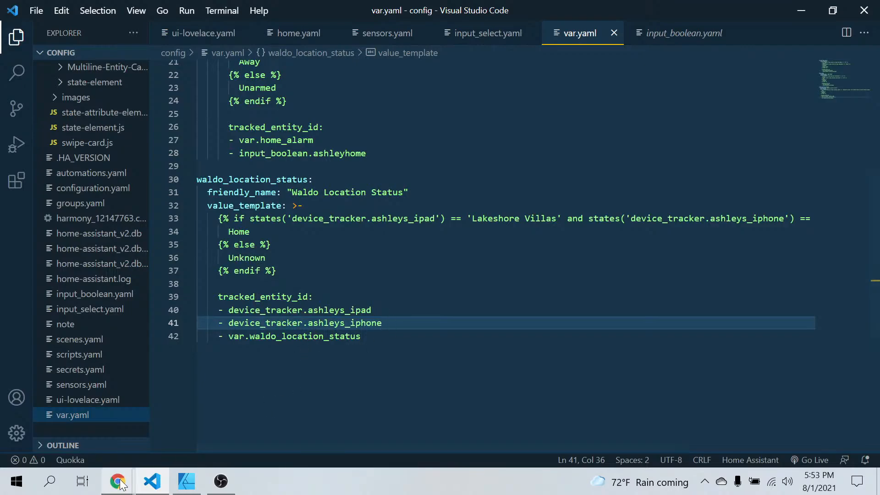
# - Switch to Home Assistant in Chrome and run a configuration check from its Server Controls
pyautogui.moveTo(118, 479)
pyautogui.click(64, 441)
pyautogui.click(32, 7)
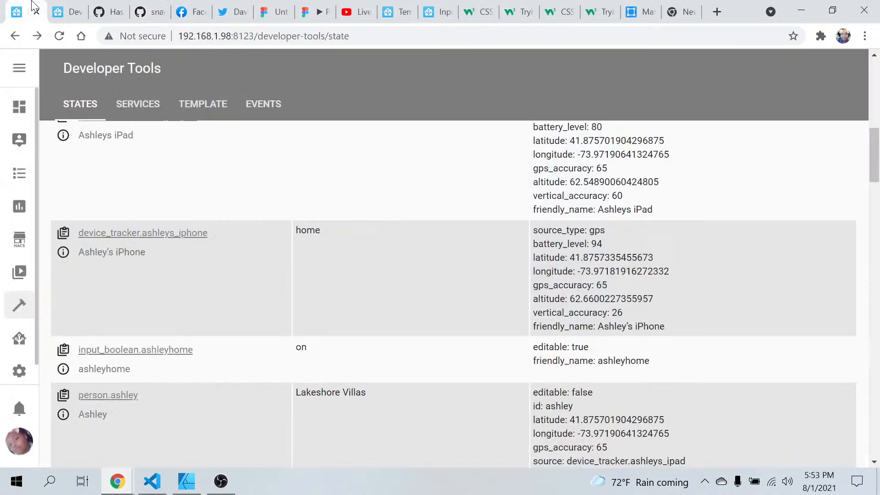
pyautogui.click(23, 335)
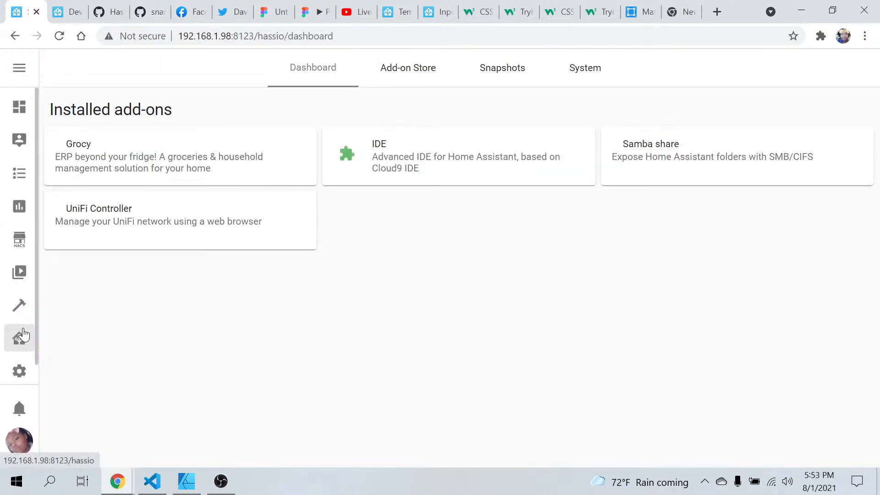
pyautogui.click(20, 370)
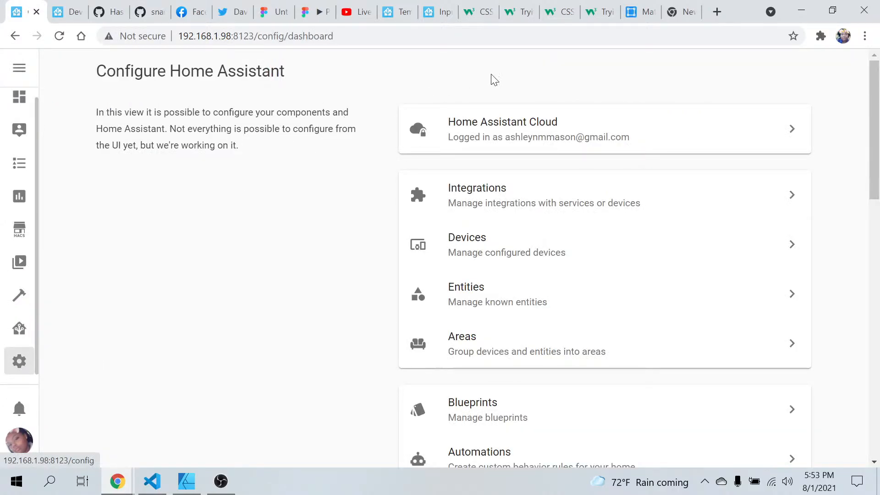
pyautogui.scroll(-12, 479, 279)
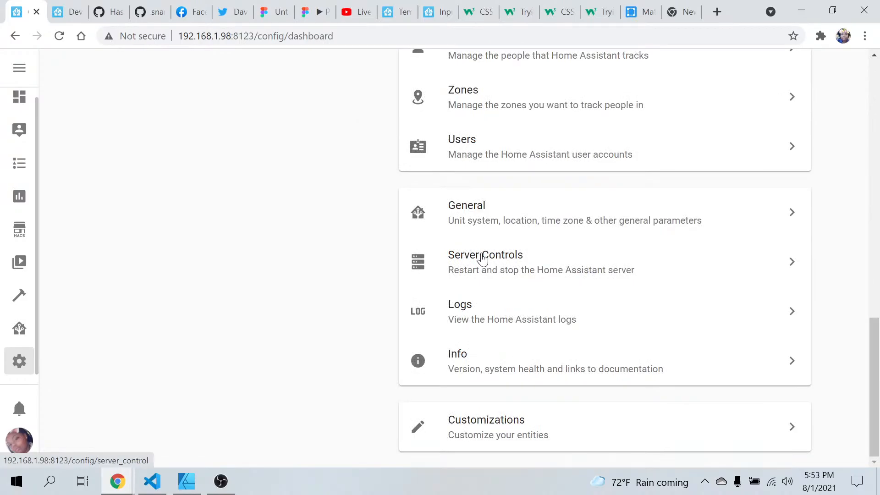
pyautogui.click(481, 258)
pyautogui.click(568, 277)
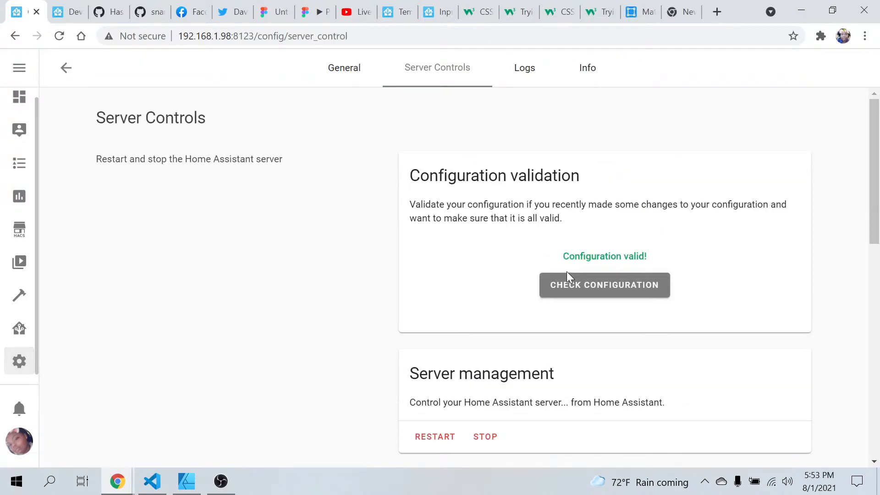
# - Restart the Home Assistant server and confirm the restart
pyautogui.scroll(-4, 567, 277)
pyautogui.click(443, 248)
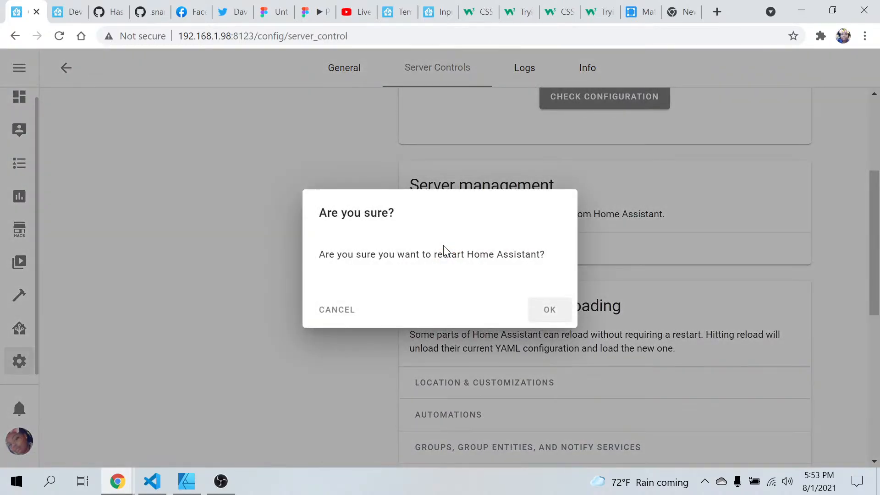
pyautogui.click(549, 308)
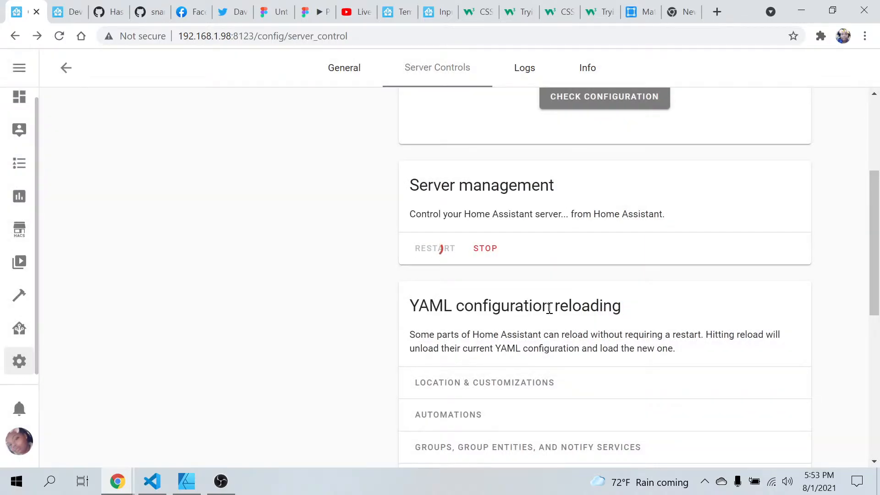
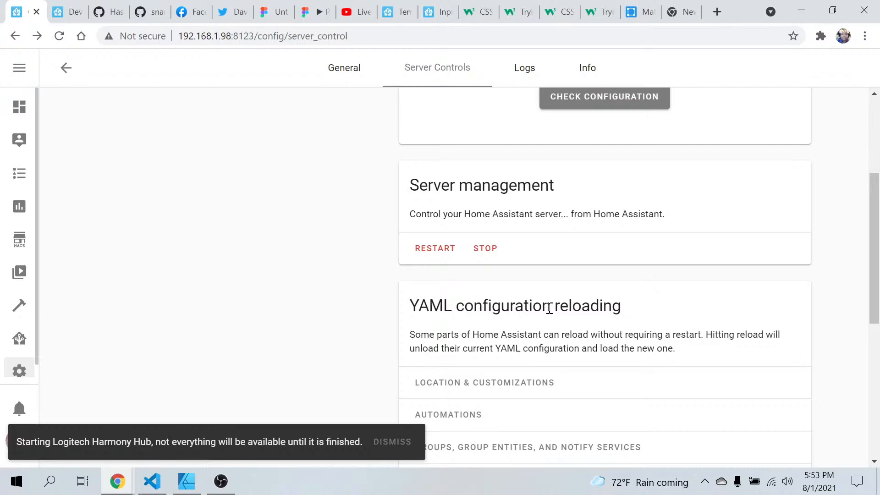
# - Reload the Developer Tools states page, filter the entities by "wa" and view the details of var.waldo_location_status
pyautogui.click(62, 11)
pyautogui.click(60, 35)
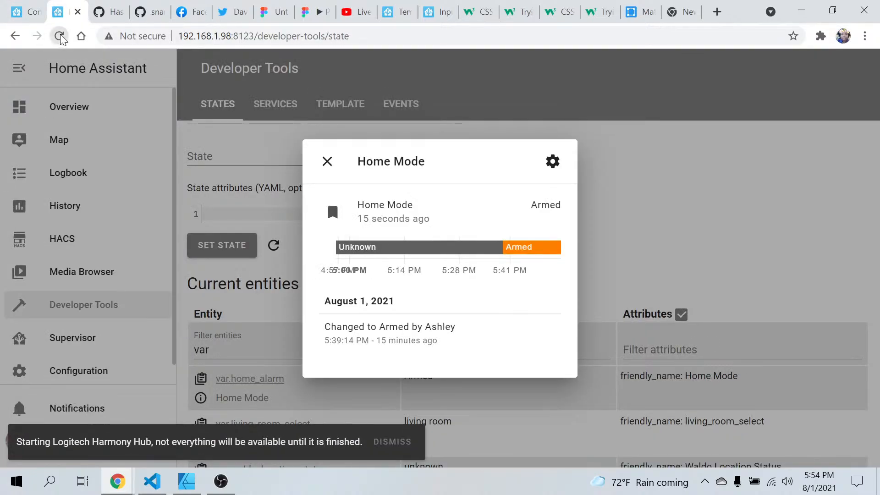
pyautogui.scroll(-4, 283, 321)
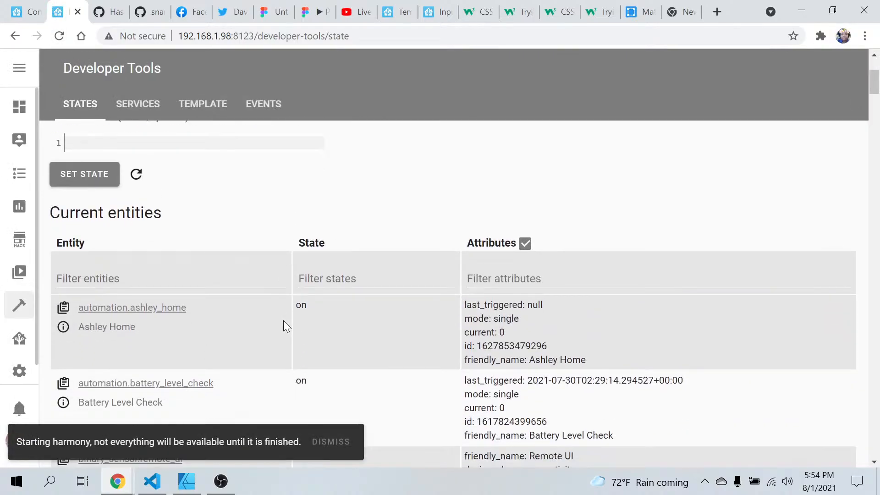
pyautogui.click(238, 282)
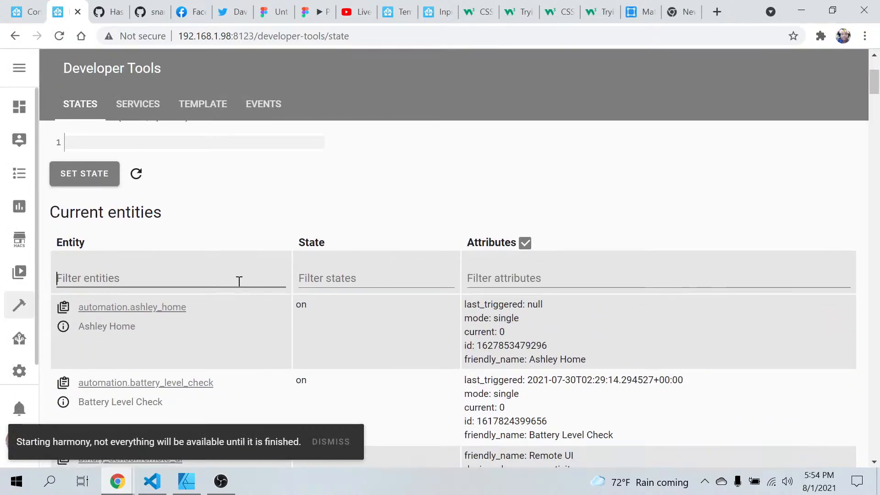
pyautogui.write('wa')
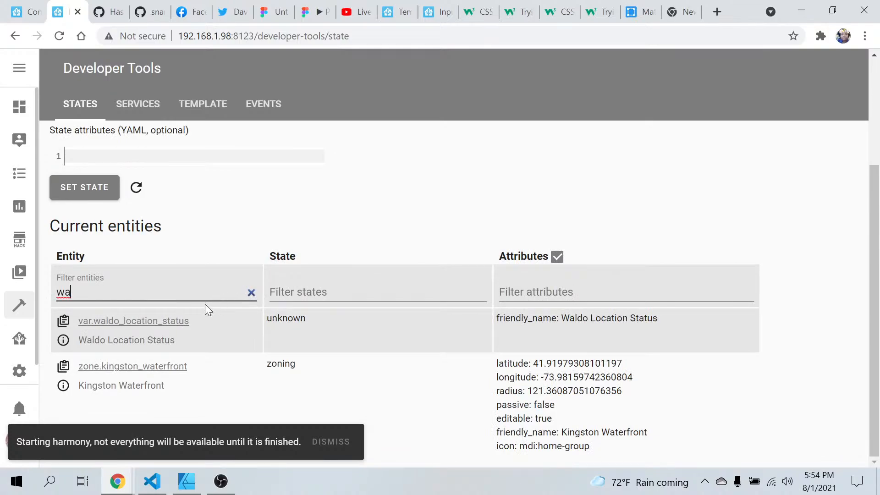
pyautogui.click(63, 340)
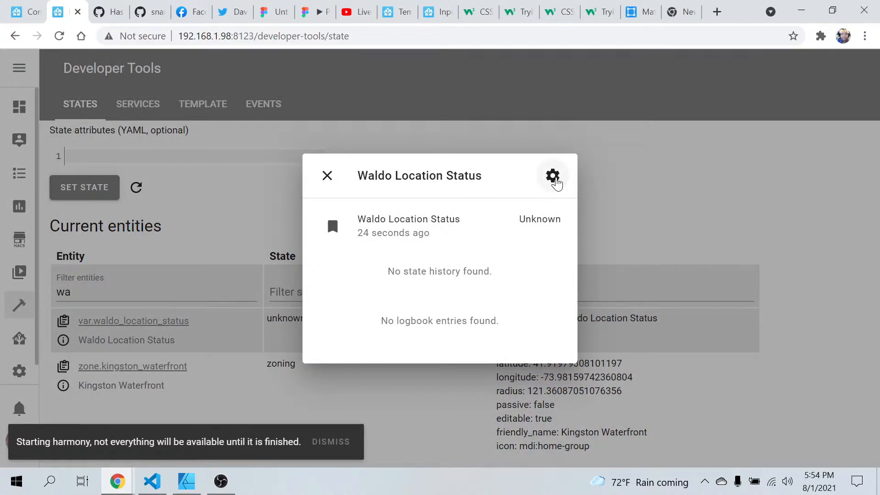
pyautogui.click(327, 176)
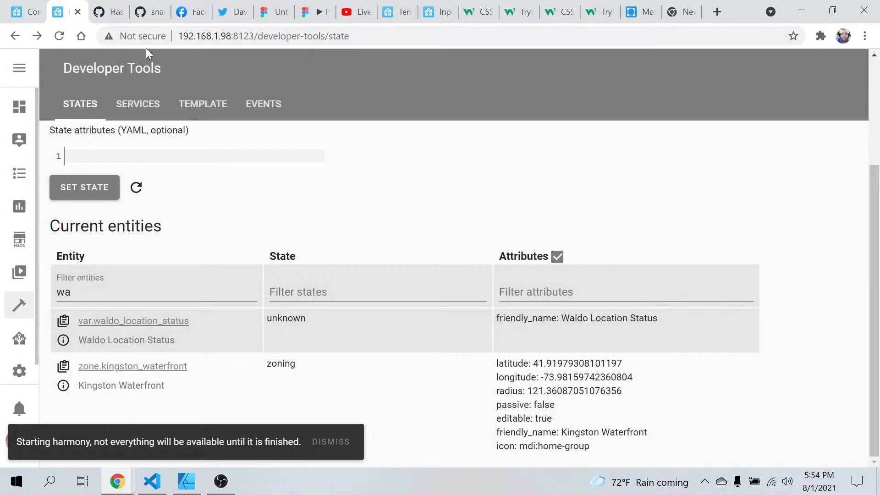
# - Reload the states page again and filter the current entities by "var"
pyautogui.click(64, 44)
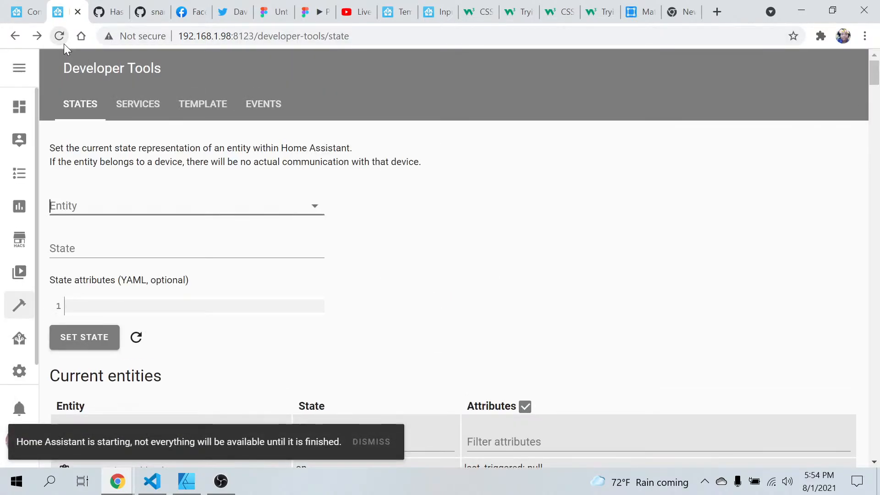
pyautogui.click(170, 205)
pyautogui.click(496, 342)
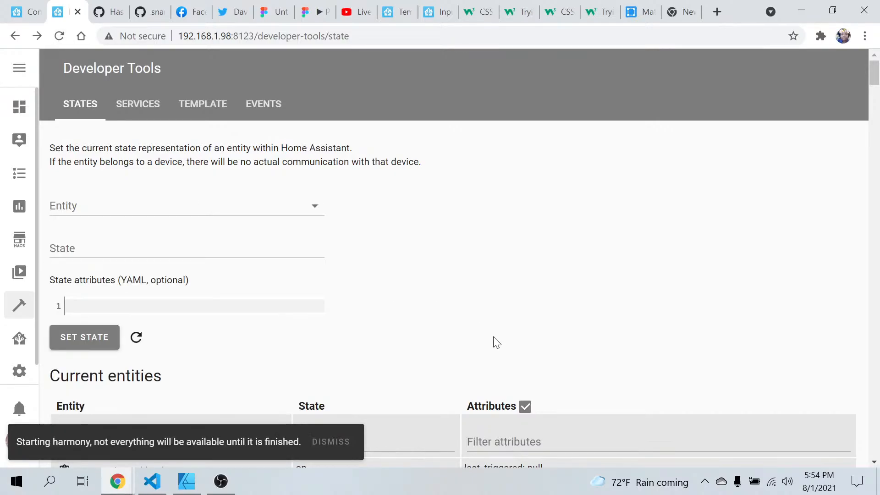
pyautogui.scroll(-3, 360, 453)
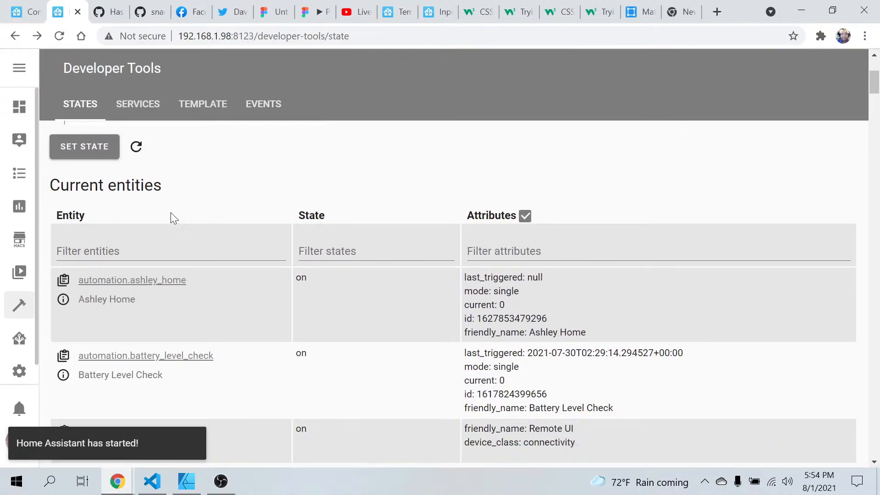
pyautogui.click(169, 251)
pyautogui.write('var')
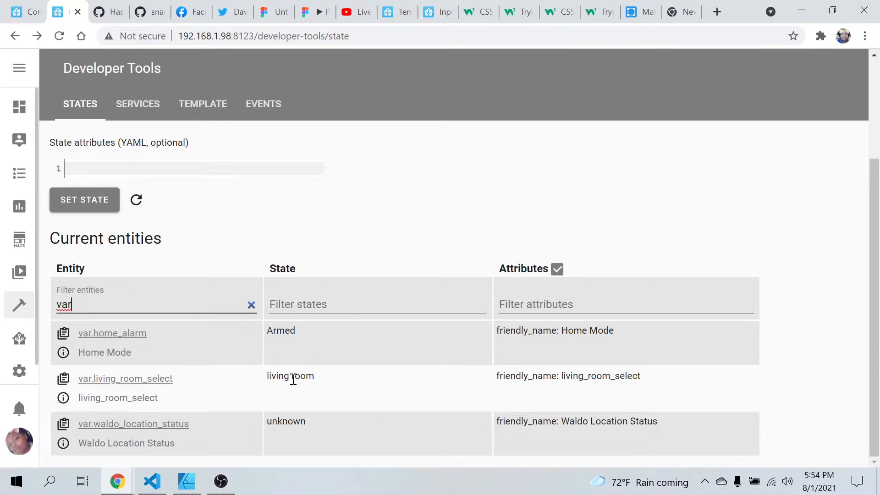
# - Inspect the state history and settings of the Waldo Location Status entity, then close its dialog
pyautogui.click(63, 444)
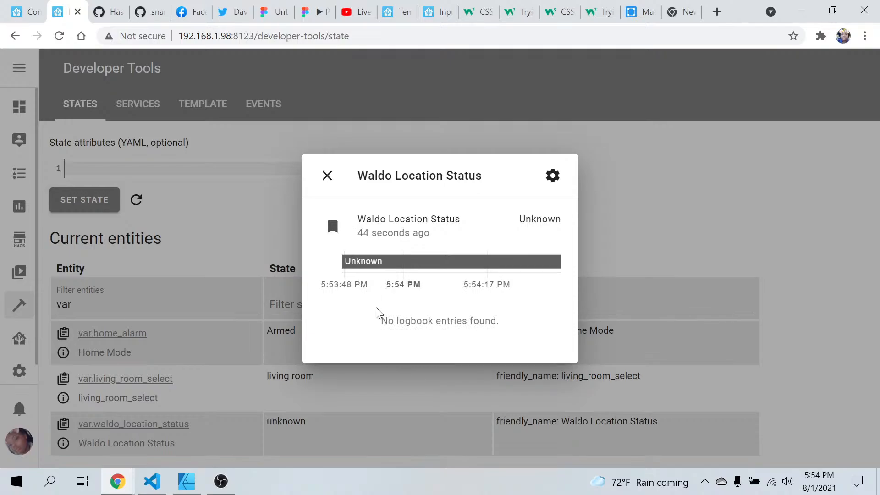
pyautogui.click(558, 189)
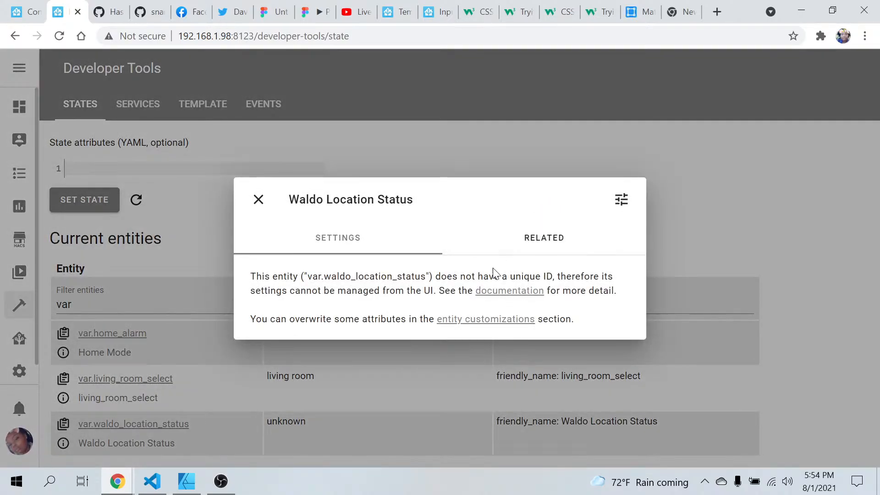
pyautogui.click(258, 201)
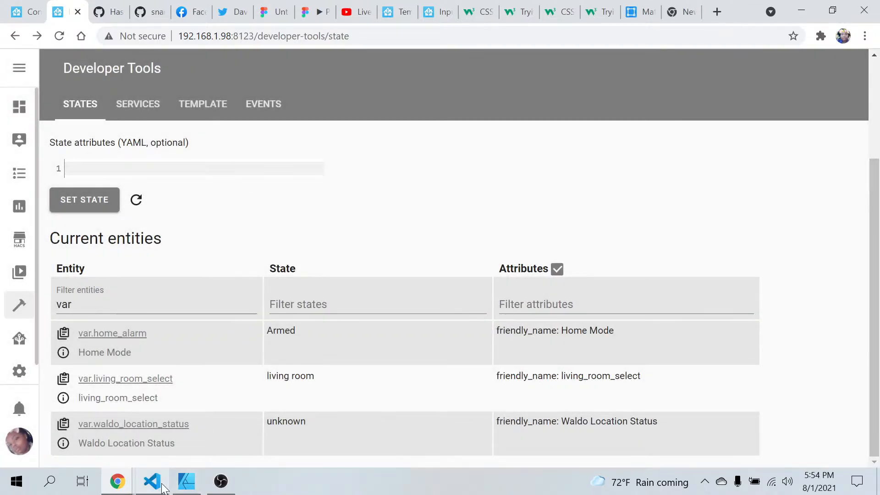
# - Return to the waldo_location_status example in the home-assistant-variables README on GitHub and clear the text selection
pyautogui.moveTo(160, 484)
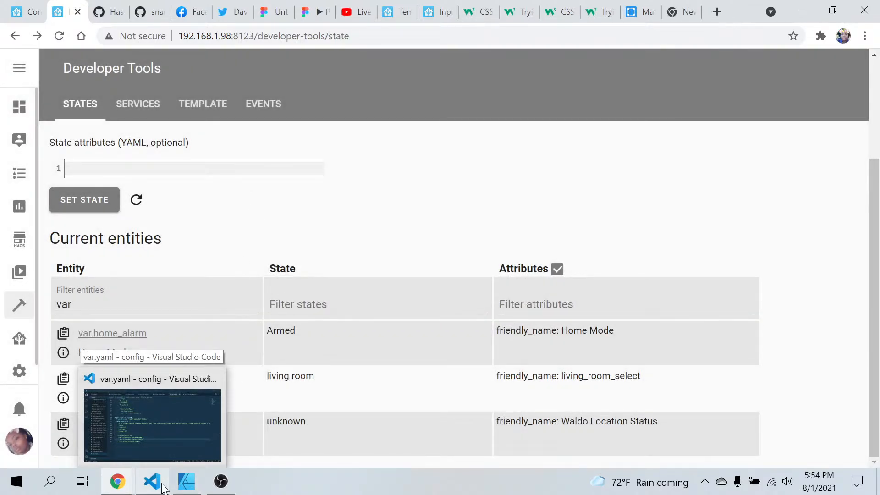
pyautogui.click(150, 16)
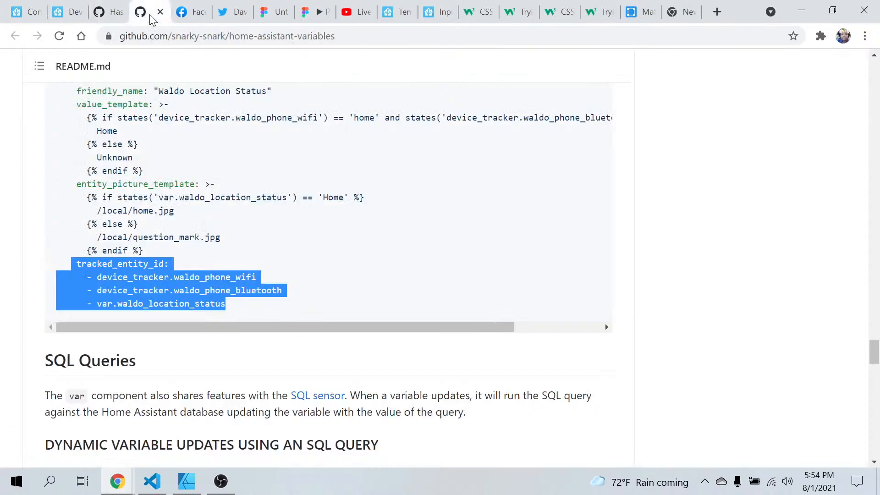
pyautogui.click(210, 360)
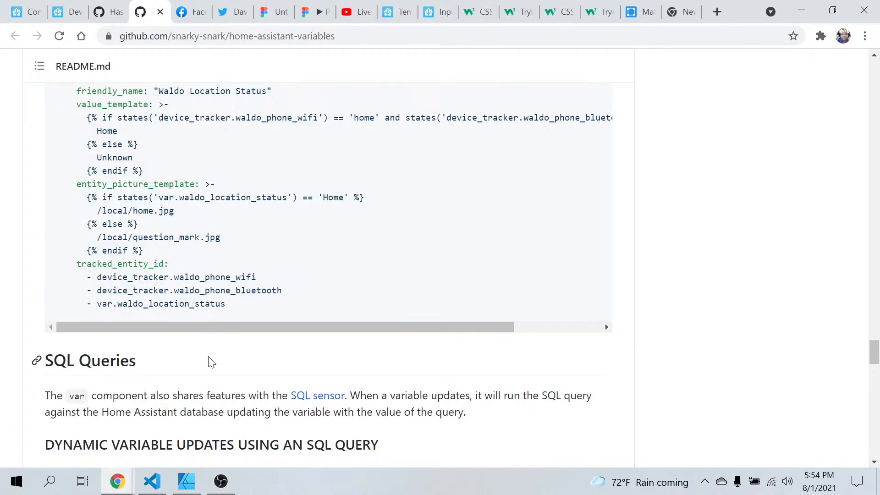
# - Check the Home Assistant overview dashboard and the var entities on the Developer Tools states page
pyautogui.scroll(2, 190, 234)
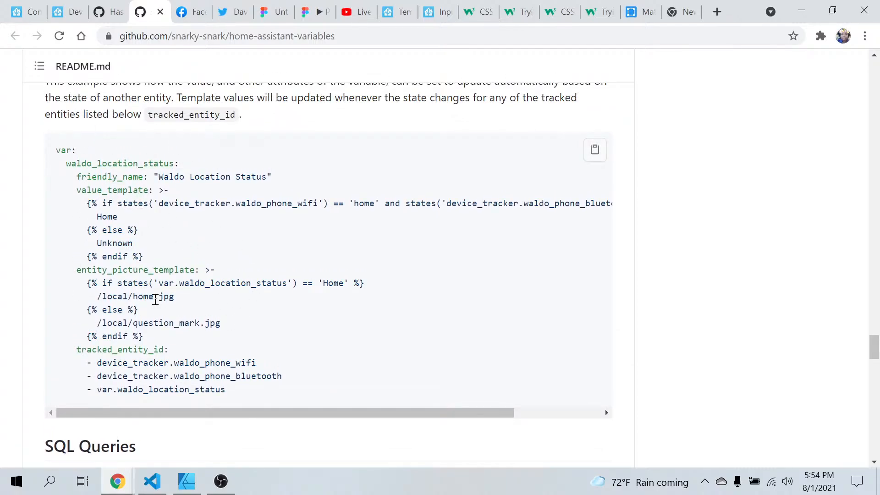
pyautogui.click(21, 11)
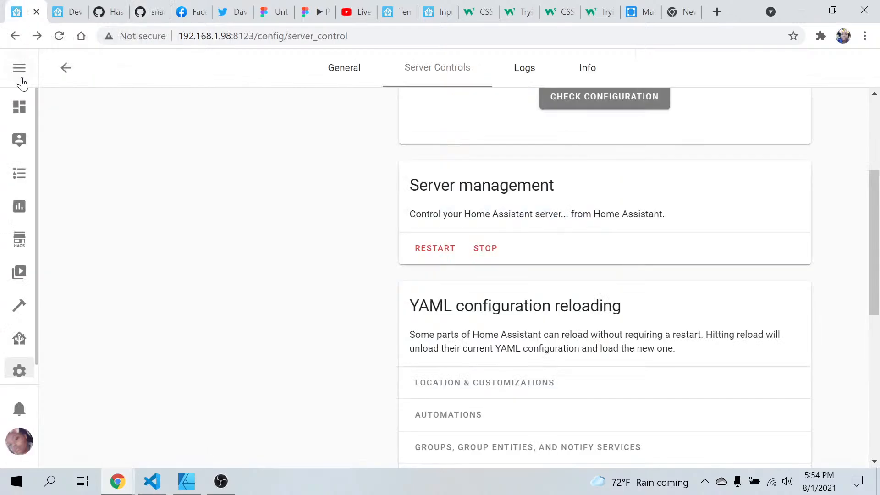
pyautogui.click(20, 107)
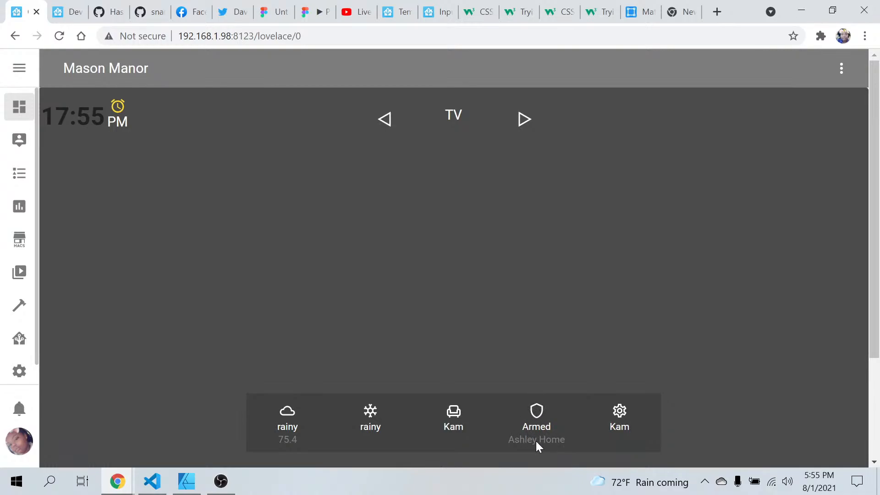
pyautogui.click(63, 9)
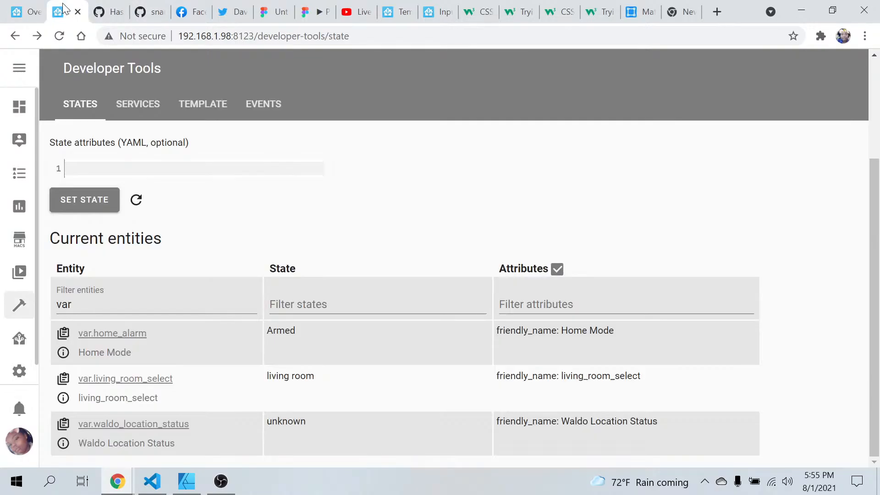
# - Review the template examples in the home-assistant-variables README on GitHub and open the linked template sensor documentation
pyautogui.click(152, 12)
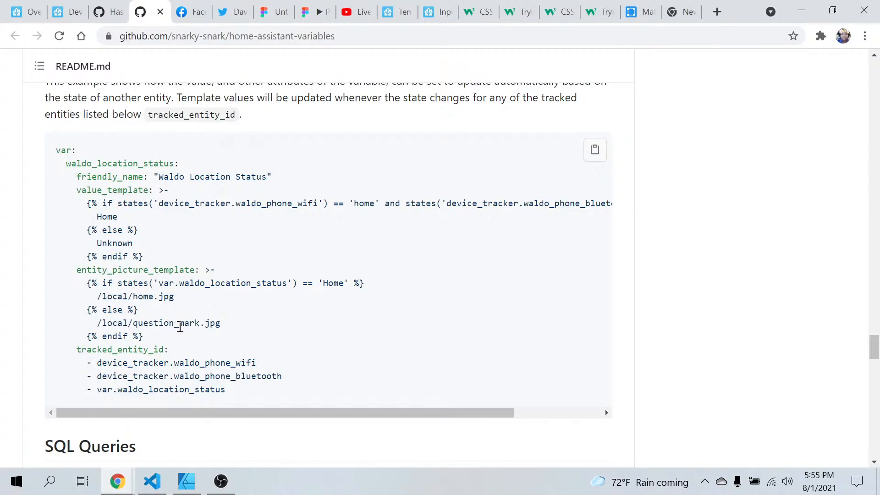
pyautogui.scroll(-2, 202, 344)
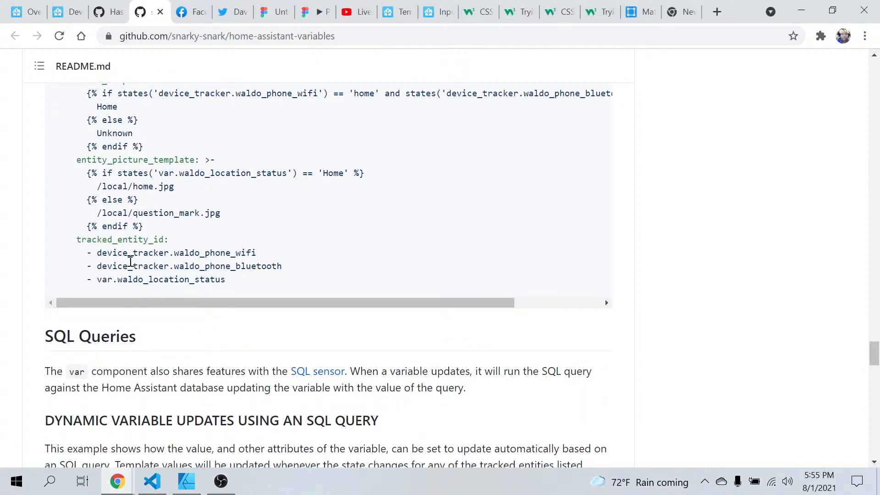
pyautogui.scroll(2, 128, 250)
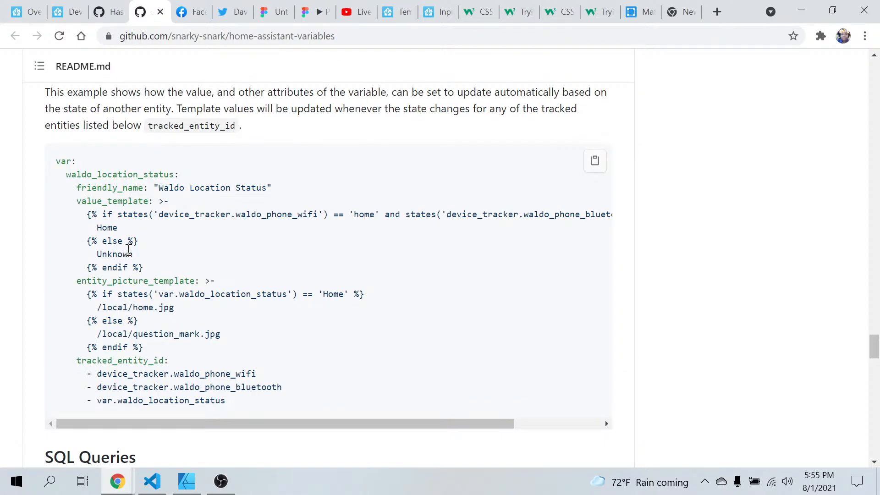
pyautogui.scroll(-4, 128, 249)
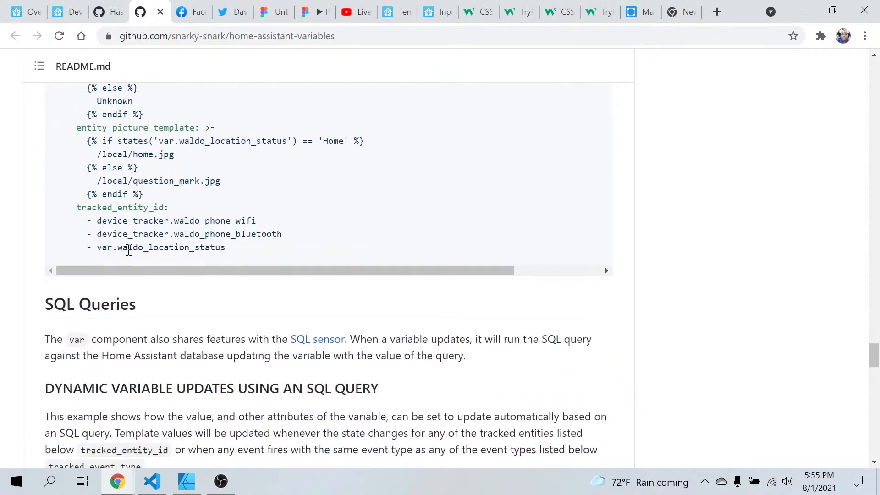
pyautogui.scroll(5, 129, 250)
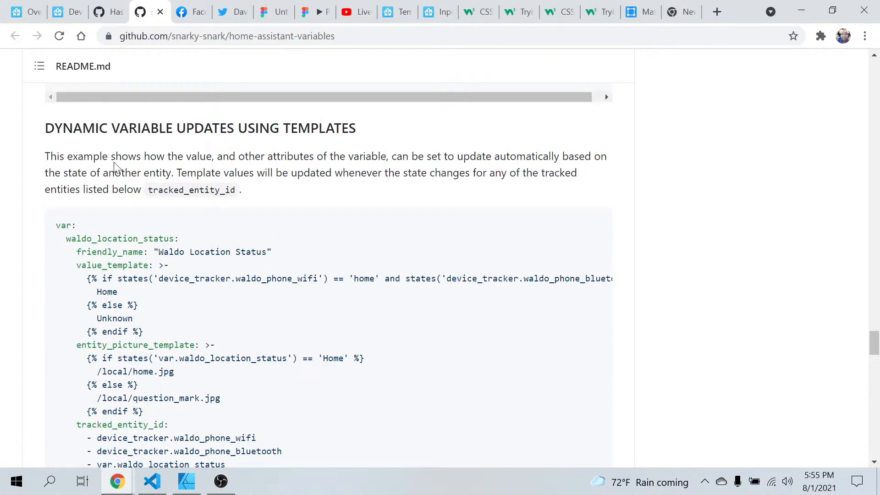
pyautogui.scroll(6, 306, 130)
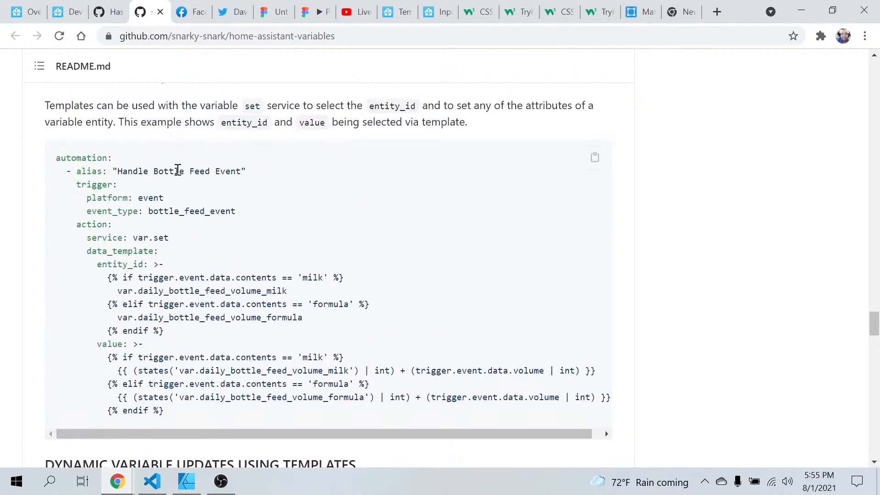
pyautogui.scroll(3, 178, 170)
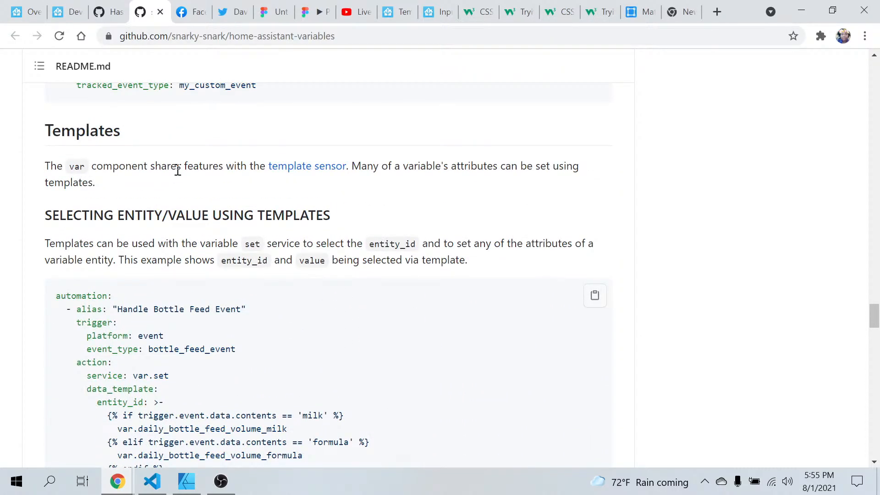
pyautogui.click(316, 175)
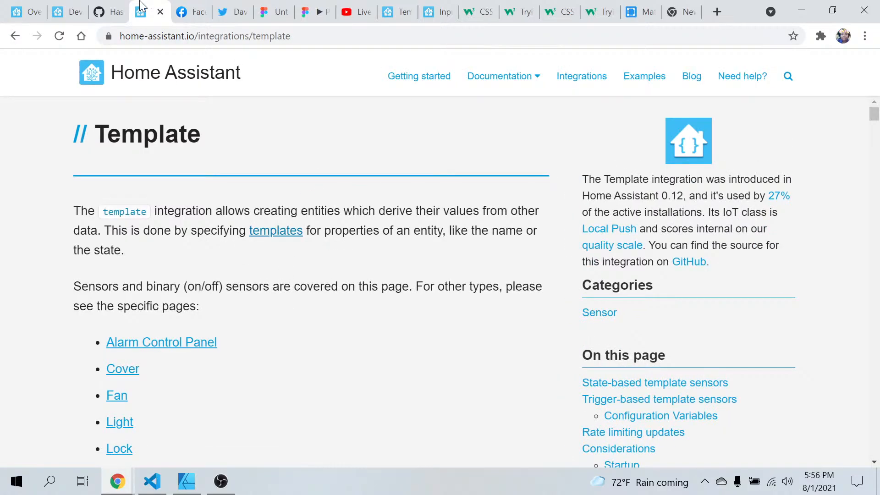
# - Return to Home Assistant and open the template editor in Developer Tools
pyautogui.click(17, 6)
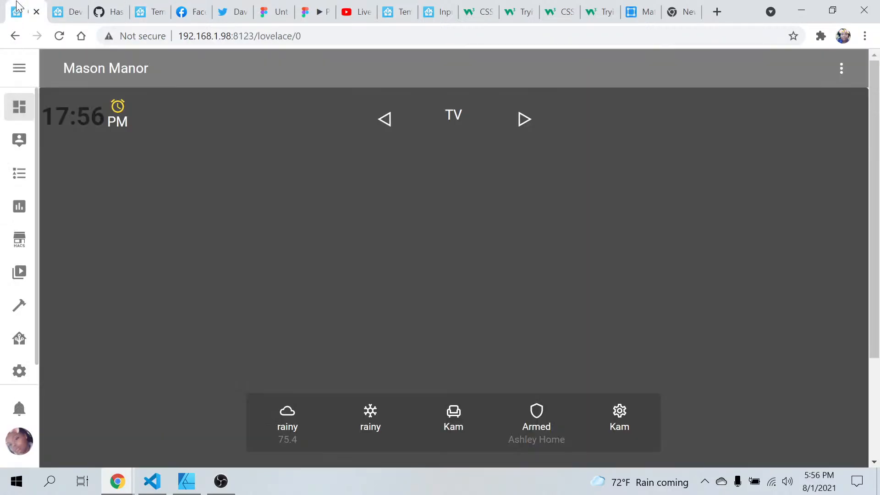
pyautogui.click(16, 343)
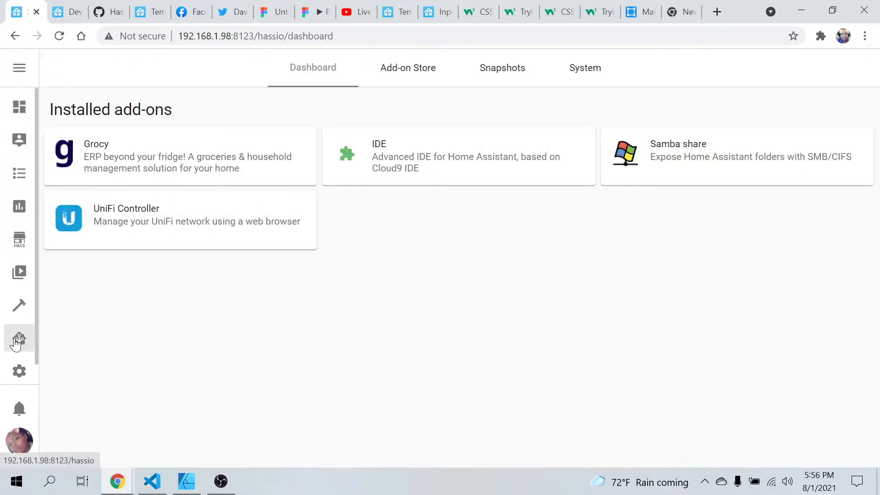
pyautogui.click(19, 308)
pyautogui.click(205, 105)
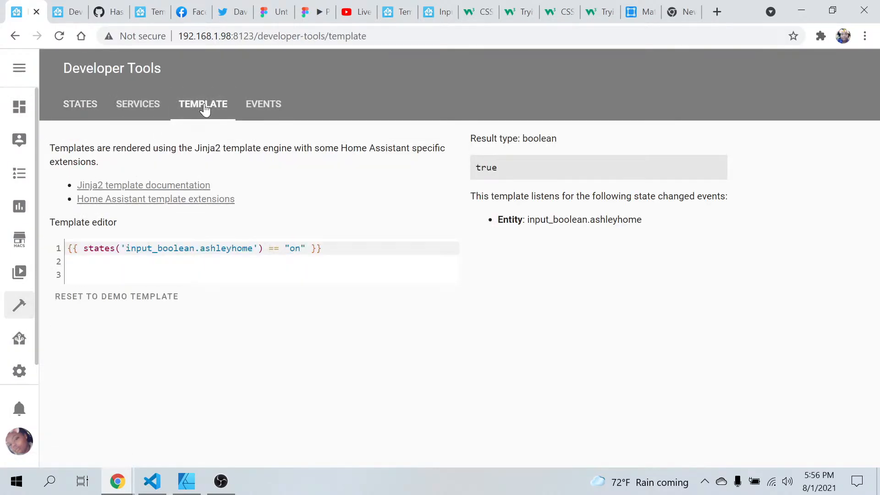
# - Switch to Visual Studio Code and copy the if condition and Home lines of waldo_location_status from var.yaml
pyautogui.click(158, 482)
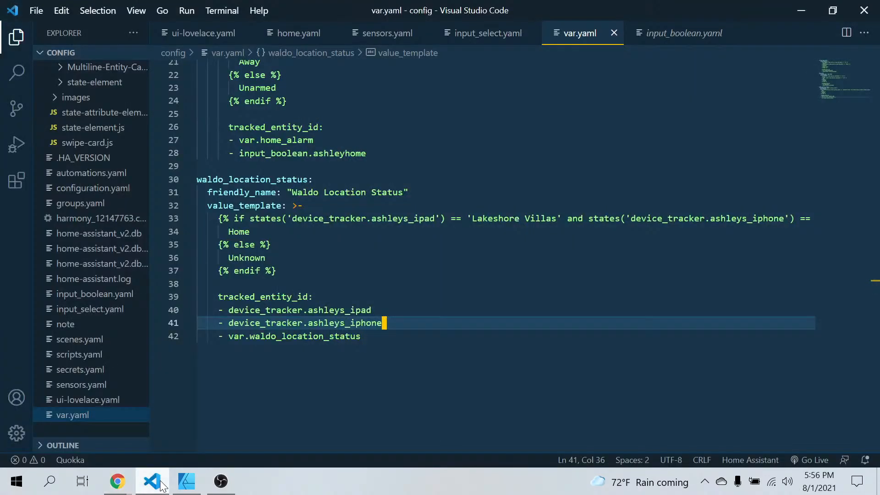
pyautogui.click(217, 219)
pyautogui.moveTo(217, 219); pyautogui.dragTo(265, 231)
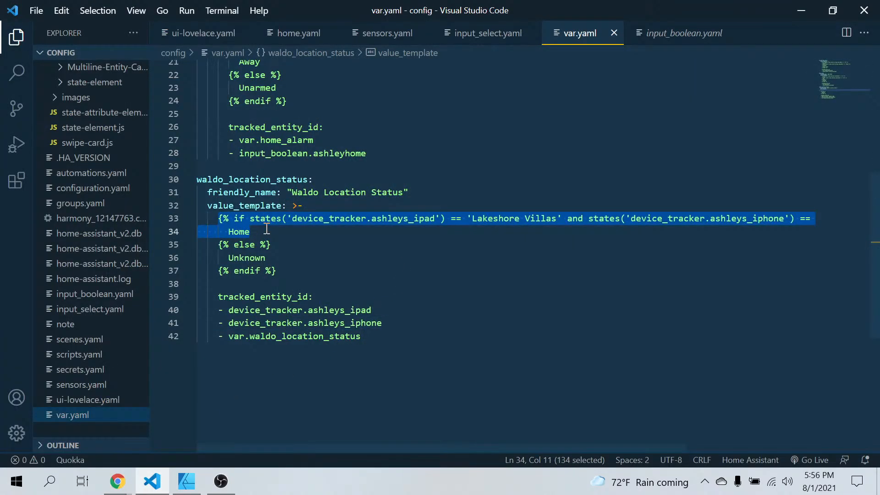
pyautogui.rightClick(236, 223)
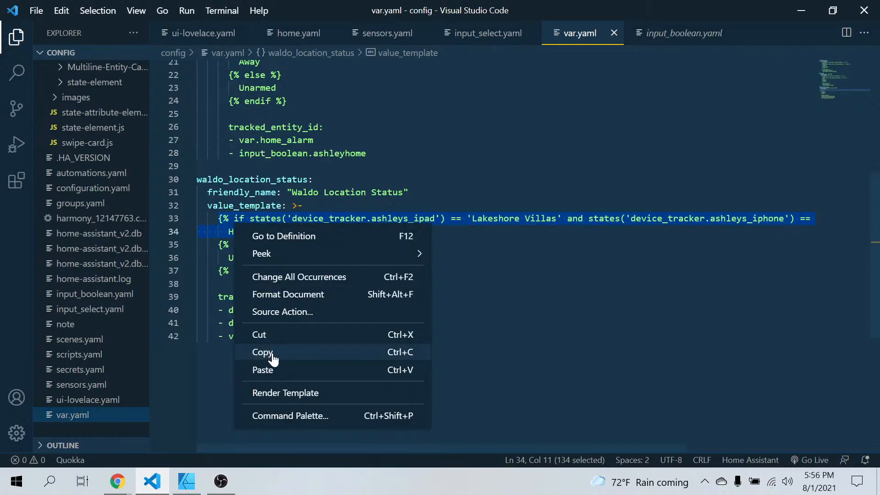
pyautogui.click(274, 357)
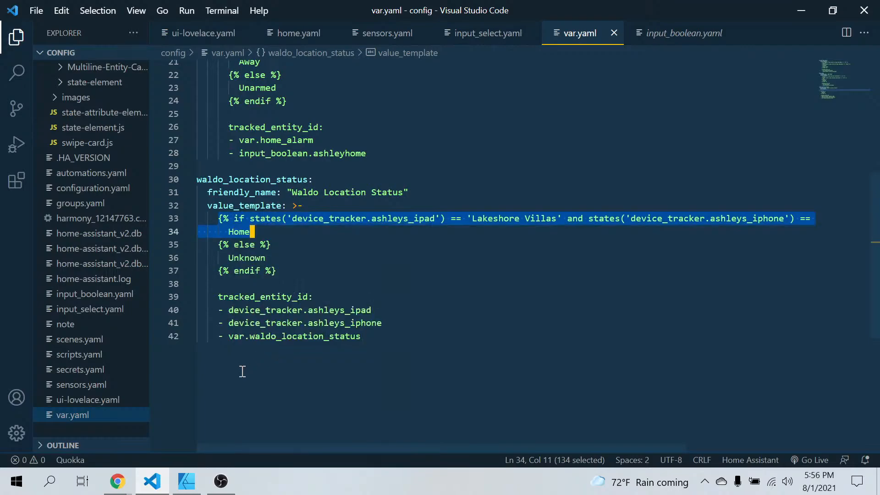
# - Switch back to Chrome and replace the template editor's existing expression with the copied if condition and Home lines
pyautogui.click(118, 488)
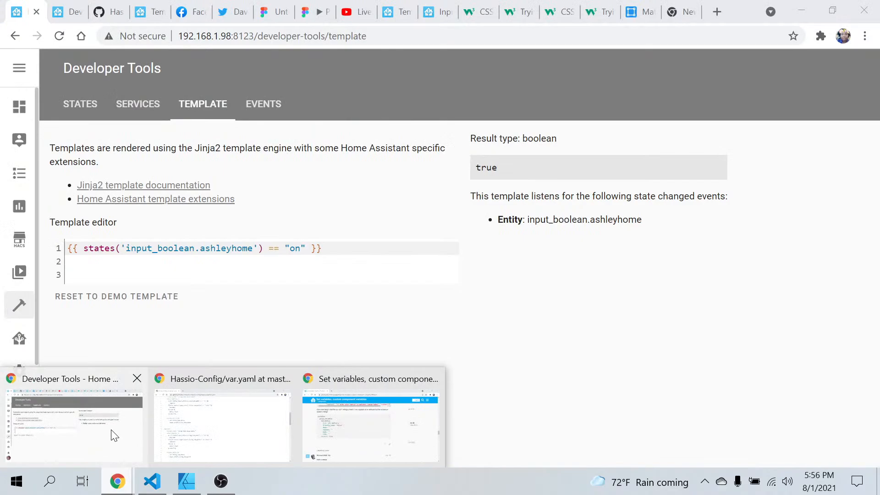
pyautogui.click(112, 435)
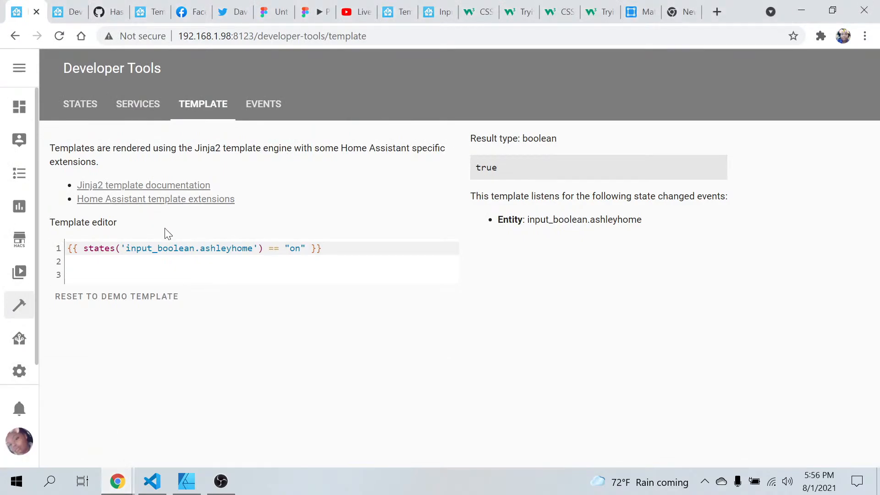
pyautogui.moveTo(341, 249); pyautogui.dragTo(57, 250)
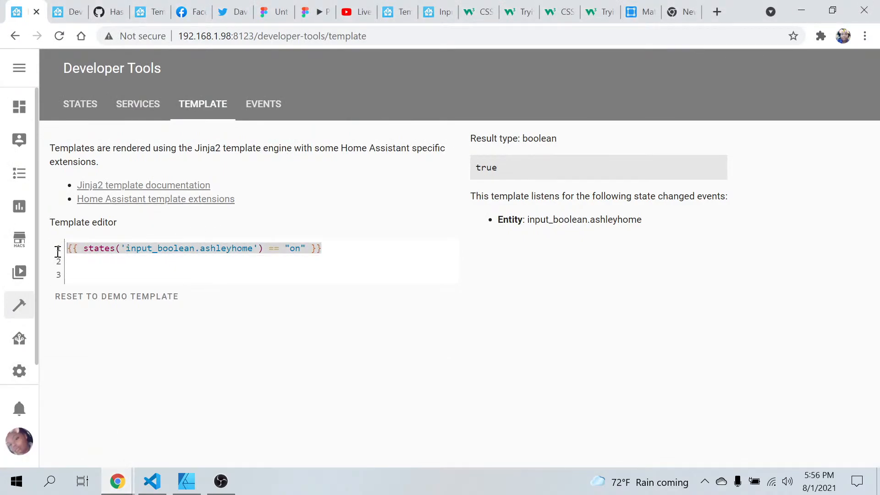
pyautogui.press('BackSpace')
pyautogui.hotkey('ctrl', 'v')
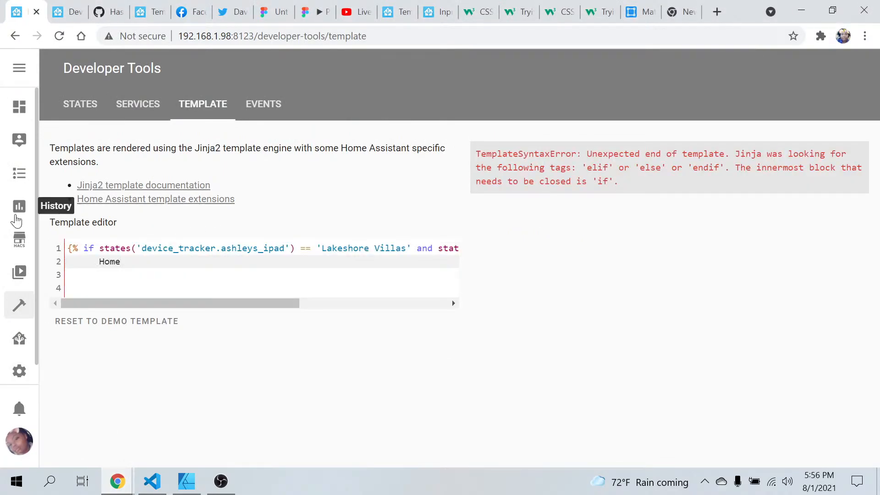
# - Change the condition's {% and %} delimiters to {{ and }} in the template editor
pyautogui.click(78, 248)
pyautogui.press('BackSpace')
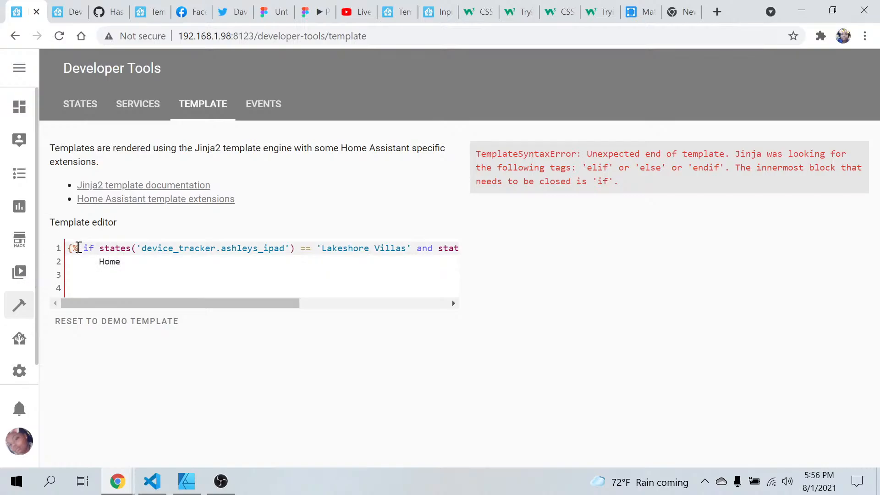
pyautogui.write('{')
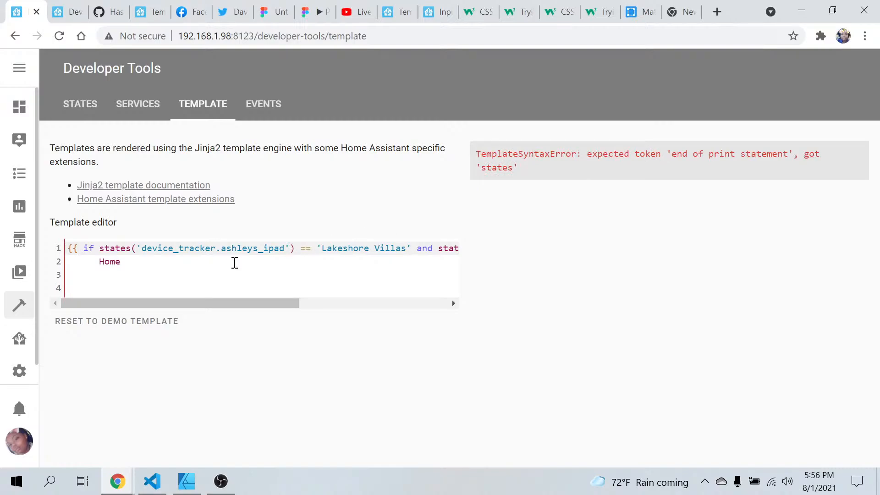
pyautogui.moveTo(252, 304); pyautogui.dragTo(447, 314)
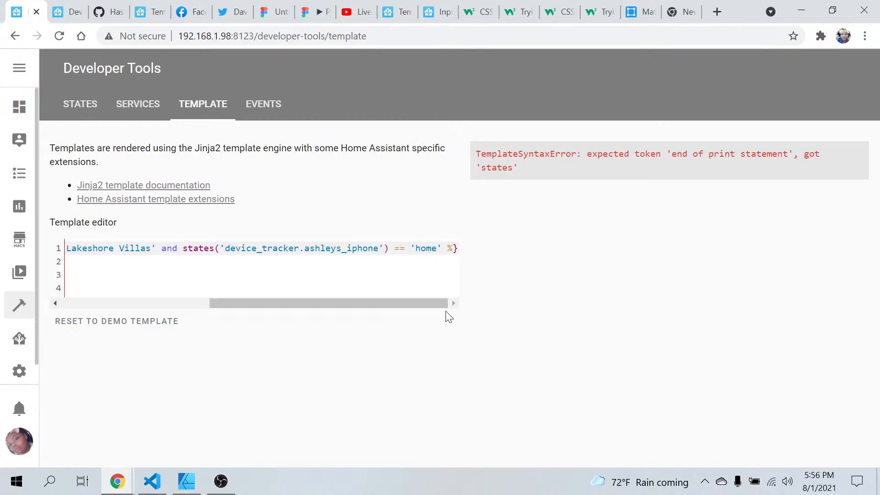
pyautogui.click(453, 248)
pyautogui.press('BackSpace')
pyautogui.write('}')
pyautogui.moveTo(381, 304); pyautogui.dragTo(208, 300)
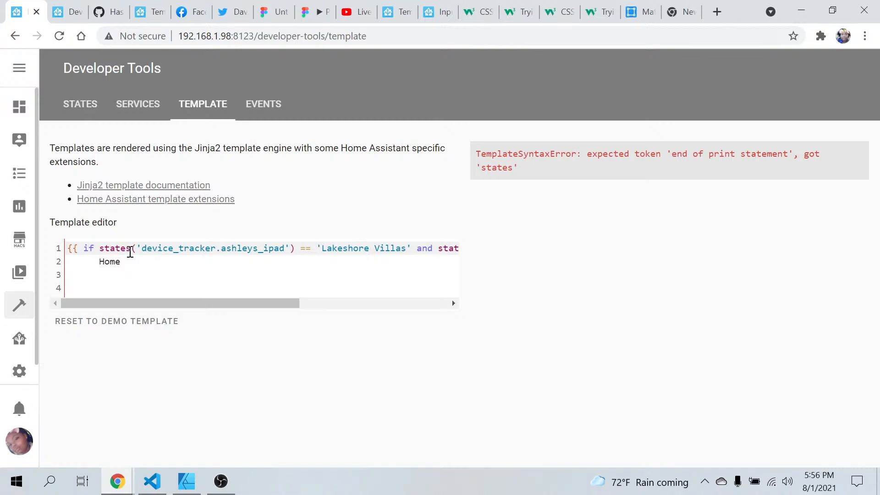
# - Remove "if states" in front of the iPad tracker's parenthesis in the template expression
pyautogui.click(131, 252)
pyautogui.press('BackSpace')
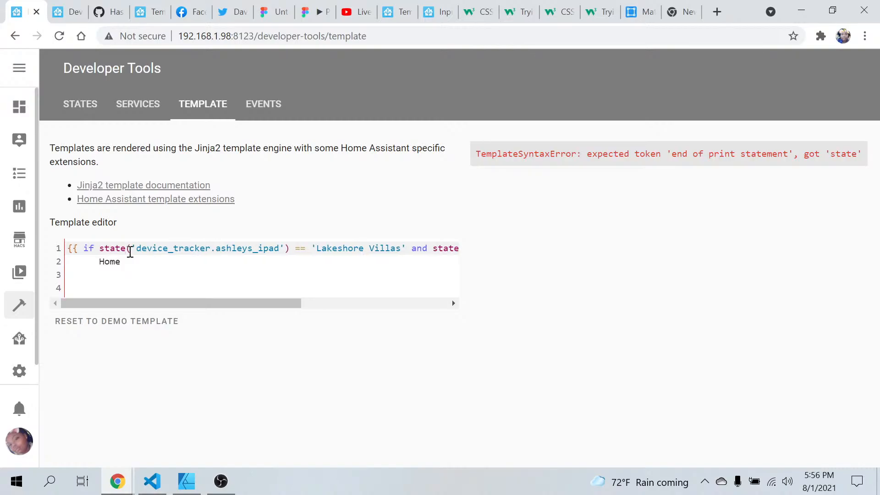
pyautogui.press('BackSpace')
pyautogui.press('BackSpace')
pyautogui.press('BackSpace')
pyautogui.press('BackSpace')
pyautogui.press('BackSpace')
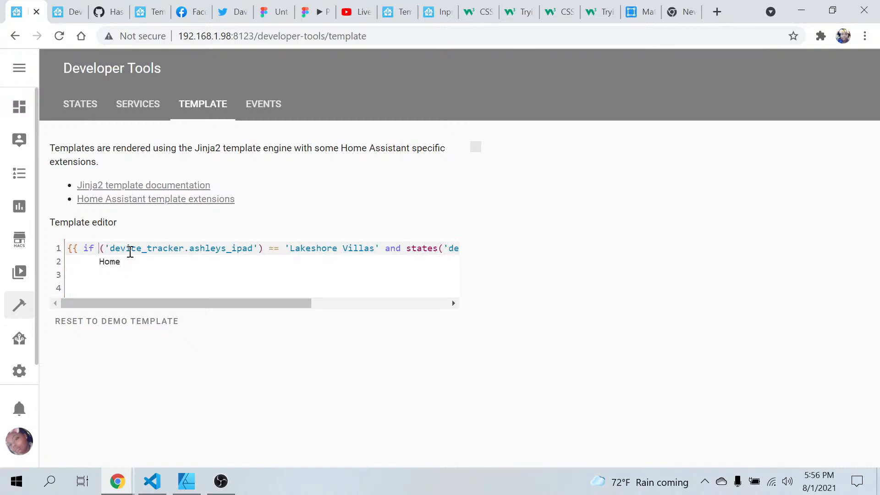
pyautogui.press('BackSpace')
pyautogui.press('BackSpace')
pyautogui.press('BackSpace')
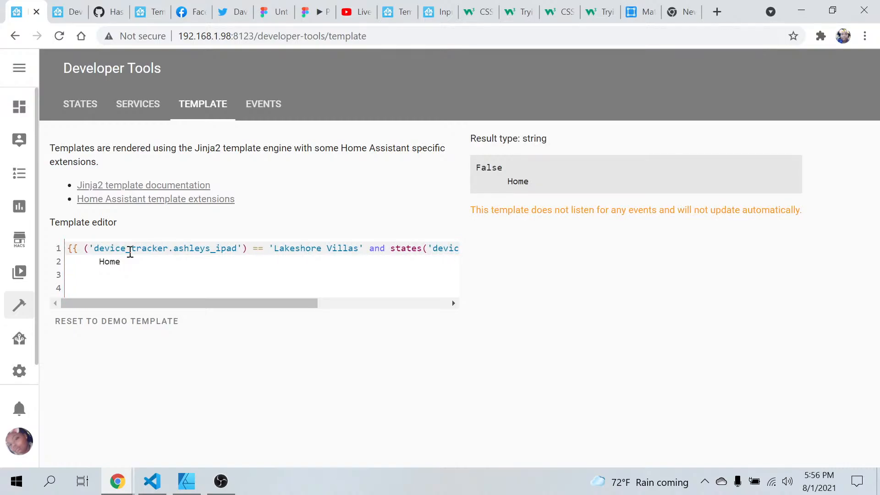
# - Delete the word Home below the template expression and view the rest of the condition
pyautogui.moveTo(188, 306)
pyautogui.mouseDown()
pyautogui.moveTo(144, 305)
pyautogui.moveTo(396, 306)
pyautogui.moveTo(172, 309)
pyautogui.mouseUp()
pyautogui.click(126, 262)
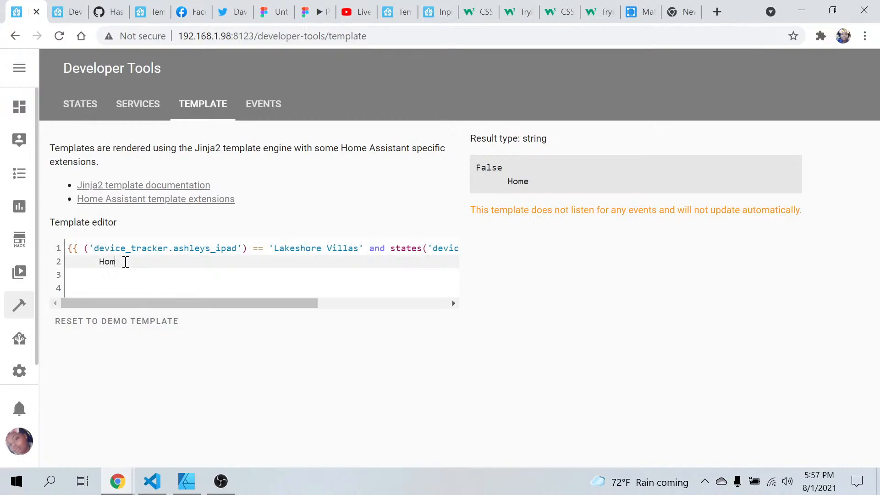
pyautogui.press('BackSpace')
pyautogui.press('BackSpace')
pyautogui.press('BackSpace')
pyautogui.press('BackSpace')
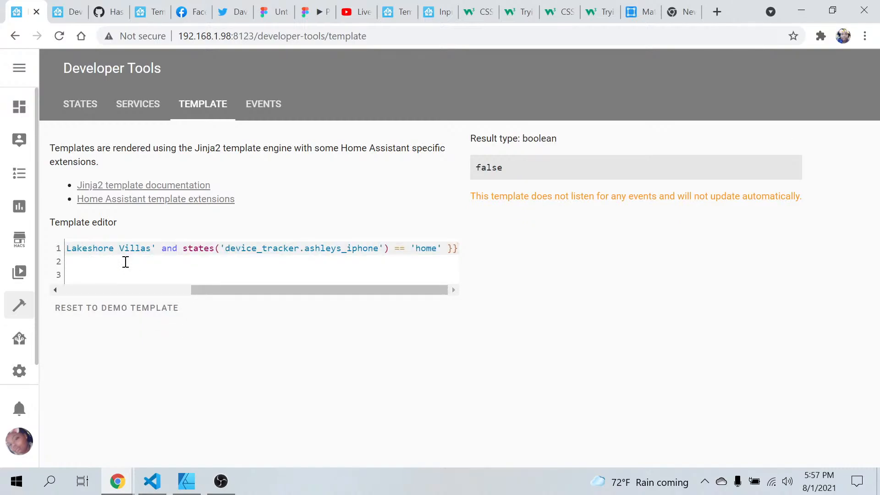
pyautogui.moveTo(247, 290); pyautogui.dragTo(256, 311)
# - Filter the Developer Tools states by the device owner's first name and check the iPad and iPhone tracker states
pyautogui.click(58, 12)
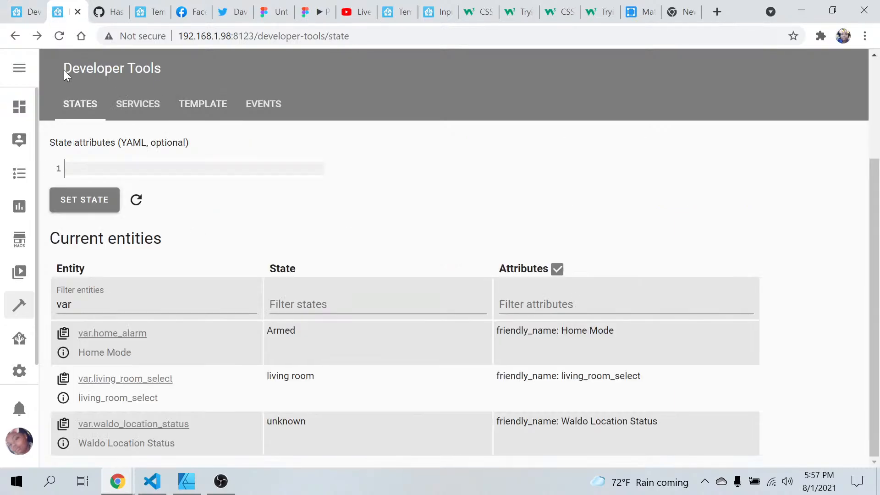
pyautogui.click(134, 302)
pyautogui.press('BackSpace')
pyautogui.press('BackSpace')
pyautogui.press('BackSpace')
pyautogui.write('ashley')
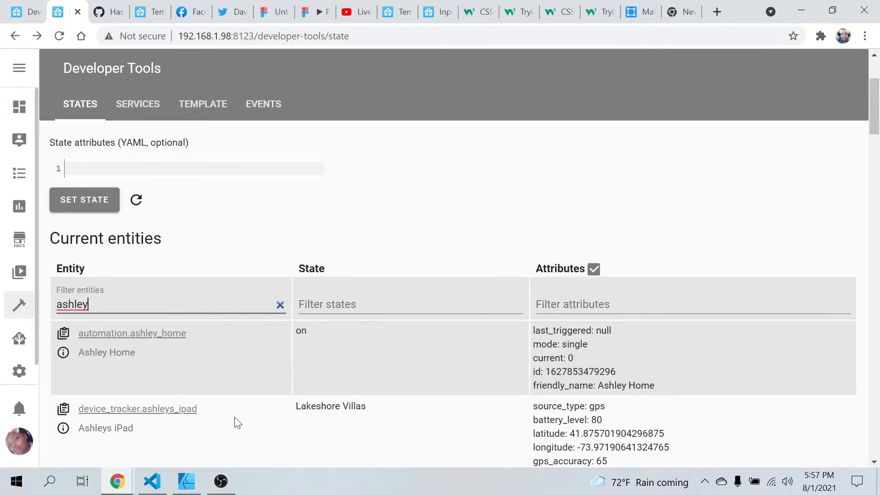
pyautogui.scroll(-2, 201, 419)
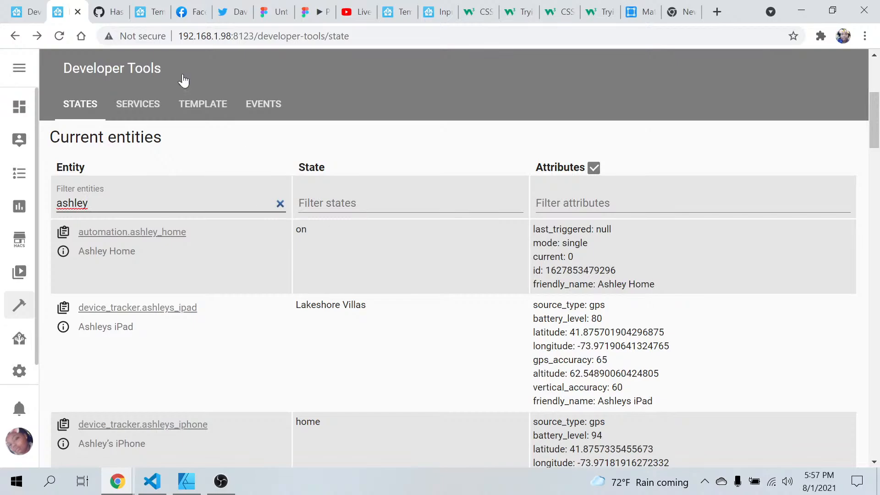
# - Remove the iPhone tracker condition and the space before the closing braces, keeping only the iPad comparison with 'Lakeshore Villas' in the template editor
pyautogui.click(36, 14)
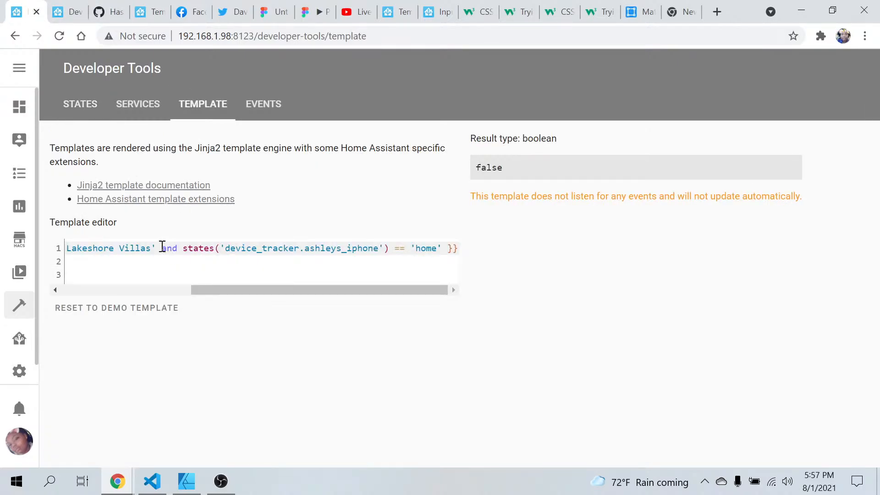
pyautogui.moveTo(161, 247); pyautogui.dragTo(449, 255)
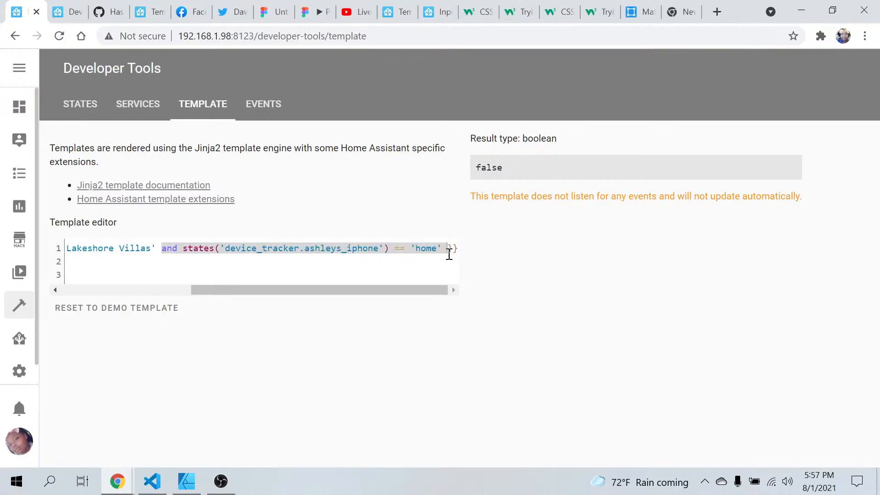
pyautogui.rightClick(428, 253)
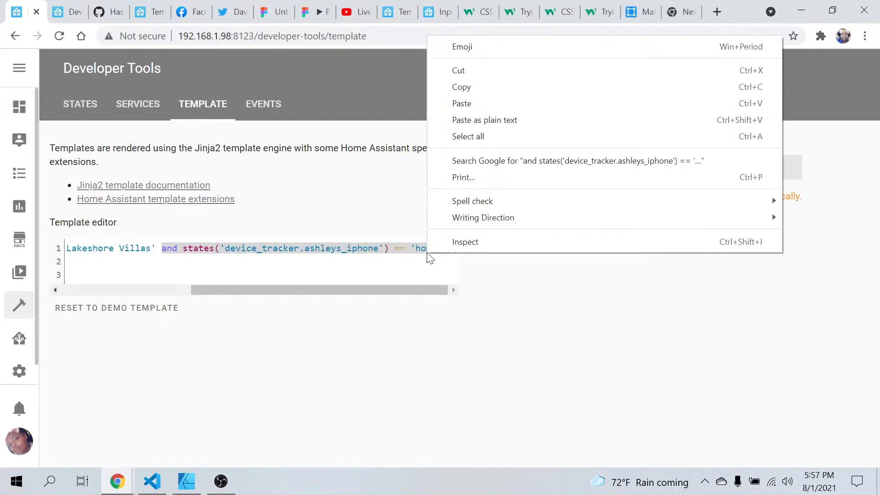
pyautogui.click(488, 89)
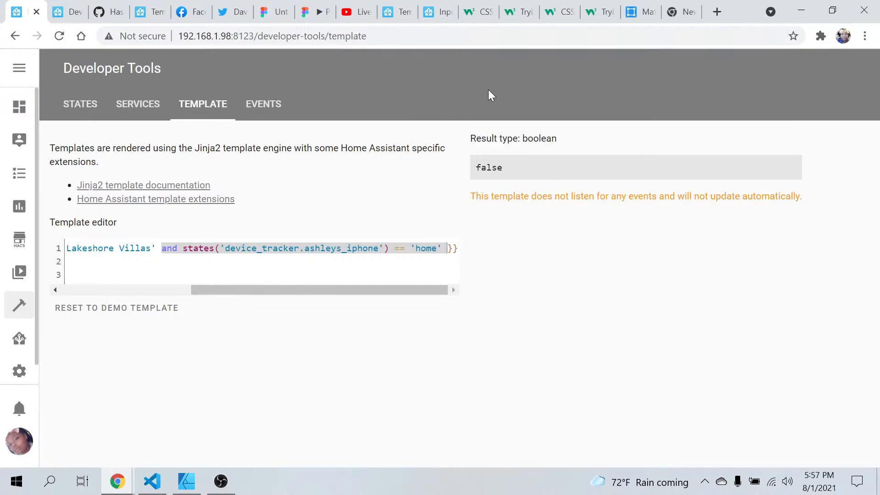
pyautogui.press('BackSpace')
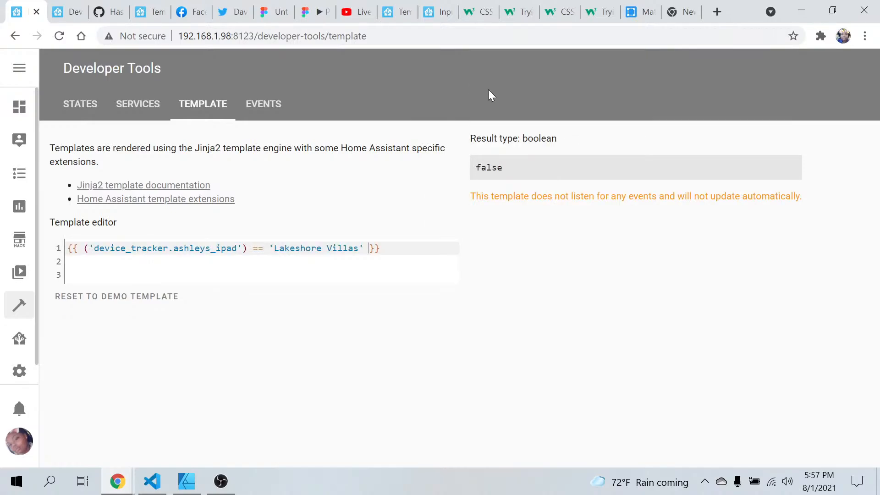
pyautogui.click(315, 261)
pyautogui.click(376, 243)
# - Copy the iPad tracker's Lakeshore Villas state from the states page and paste it over the comparison value in the template
pyautogui.click(68, 19)
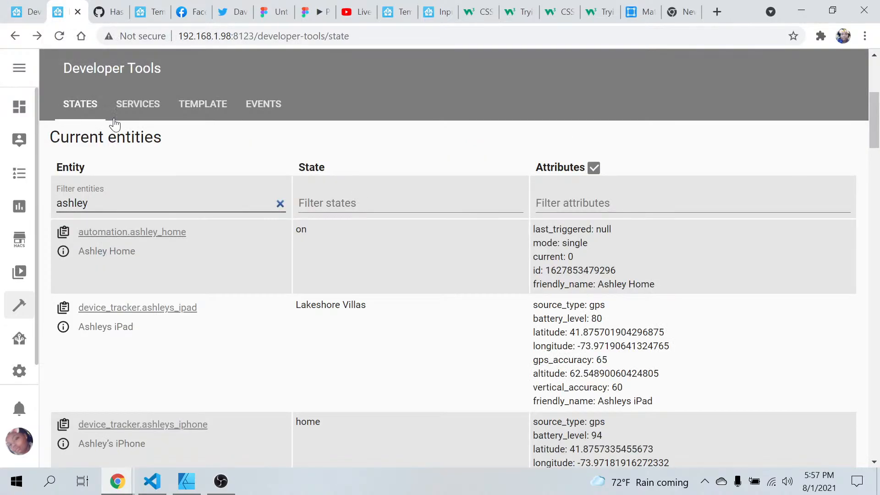
pyautogui.moveTo(370, 306); pyautogui.dragTo(295, 309)
pyautogui.rightClick(313, 306)
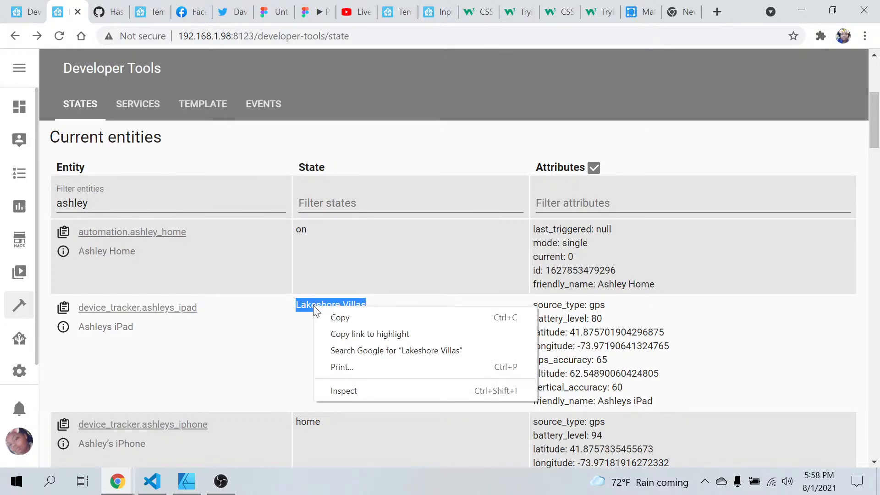
pyautogui.click(347, 317)
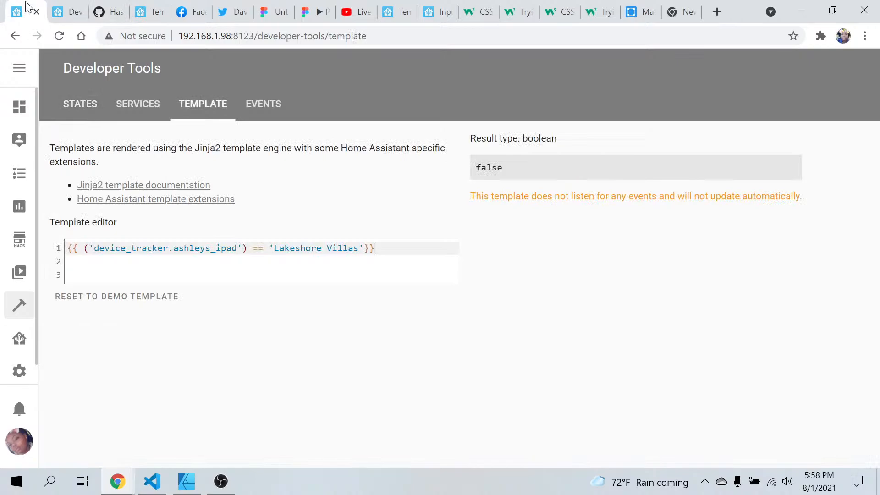
pyautogui.click(27, 2)
pyautogui.moveTo(360, 249); pyautogui.dragTo(277, 247)
pyautogui.press('BackSpace')
pyautogui.hotkey('ctrl', 'v')
pyautogui.click(283, 277)
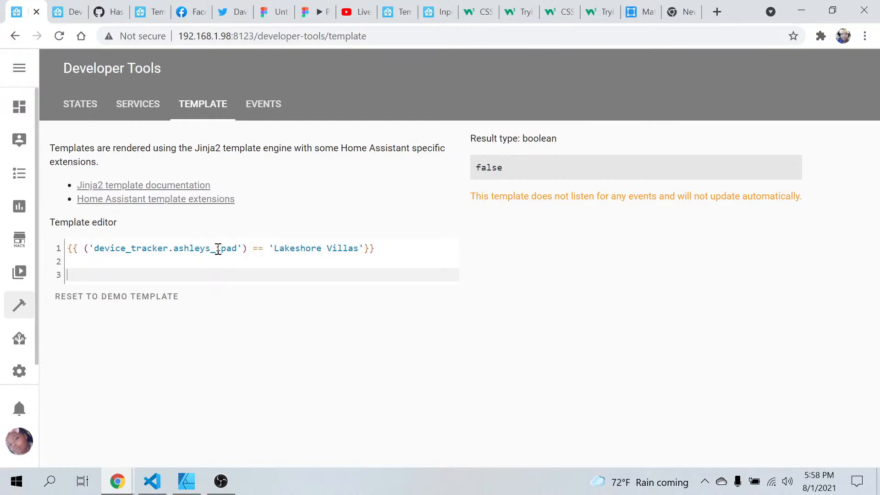
# - Reload the states page, filter the entities by the device owner's first name and copy the iPad tracker's entity ID
pyautogui.click(69, 12)
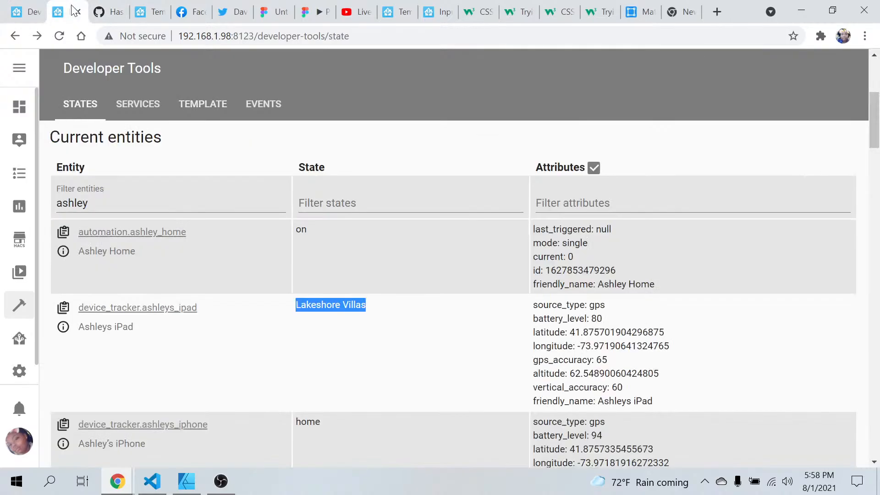
pyautogui.click(59, 36)
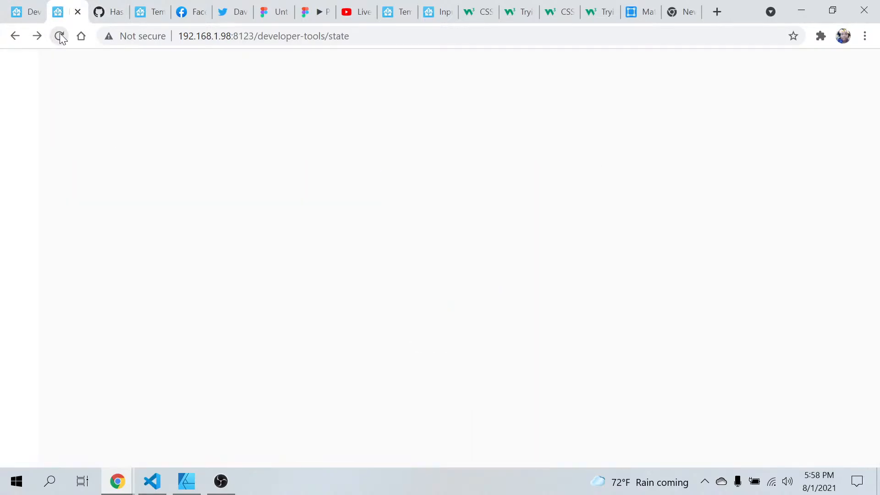
pyautogui.scroll(-3, 198, 204)
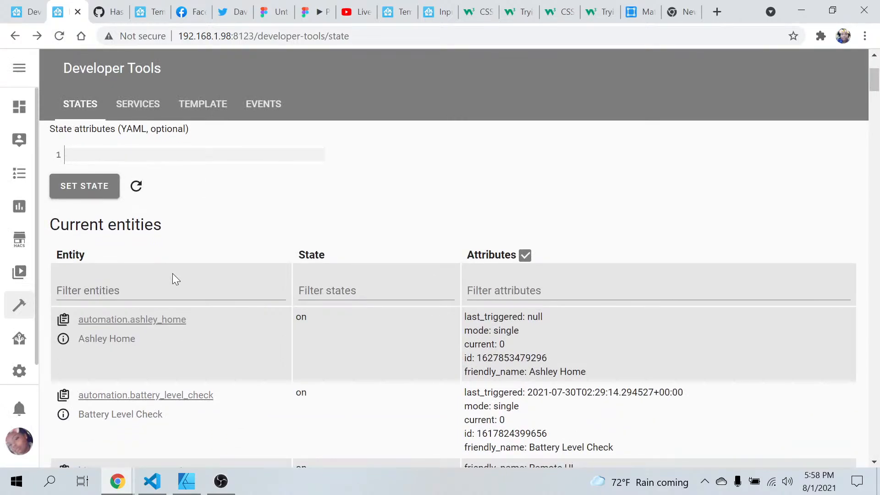
pyautogui.click(166, 295)
pyautogui.write('ashley')
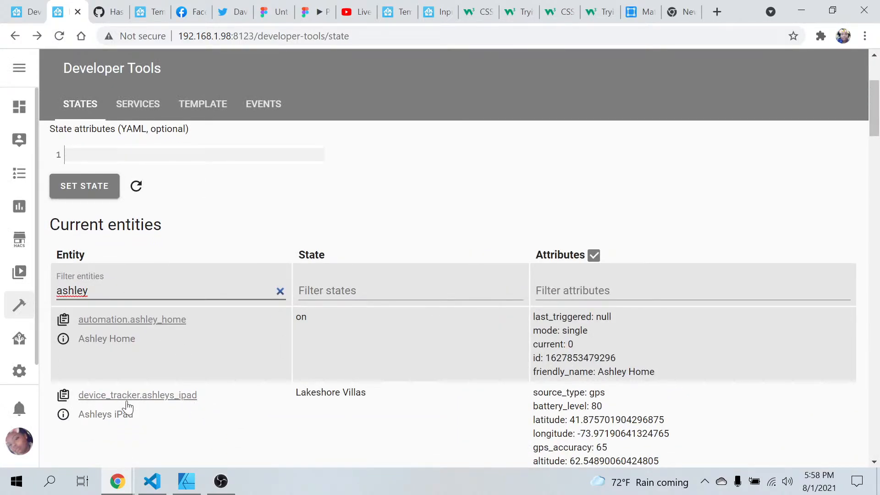
pyautogui.click(64, 396)
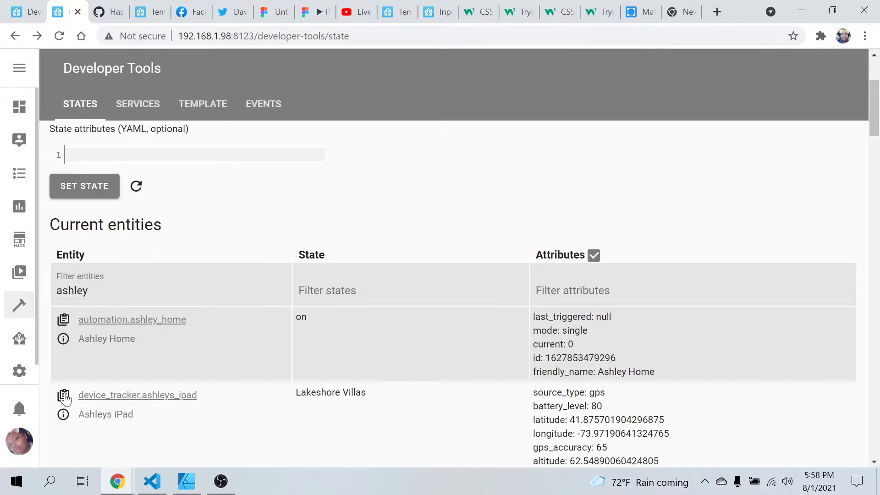
# - Check the live chat in YouTube Studio and return to the Home Assistant states page
pyautogui.click(356, 13)
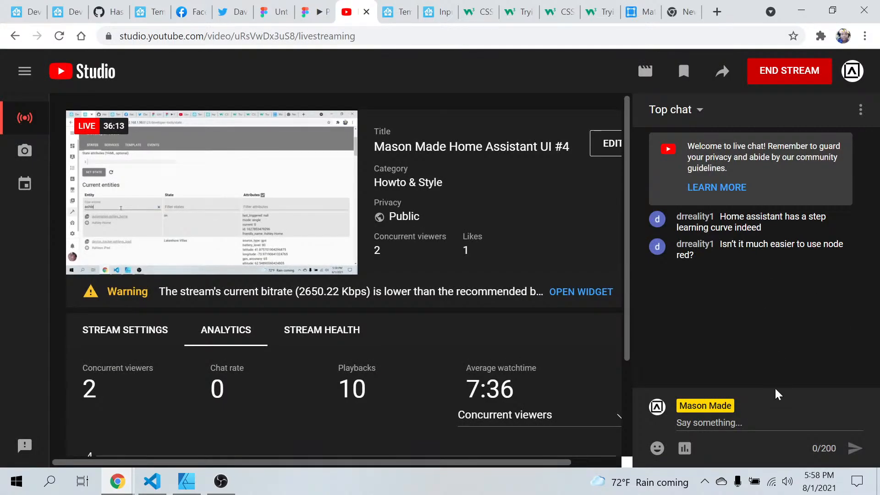
pyautogui.click(776, 421)
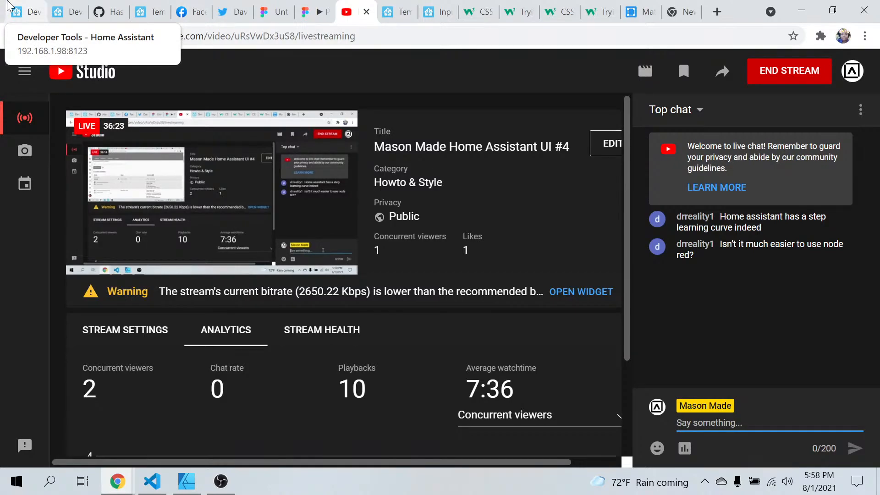
pyautogui.click(74, 13)
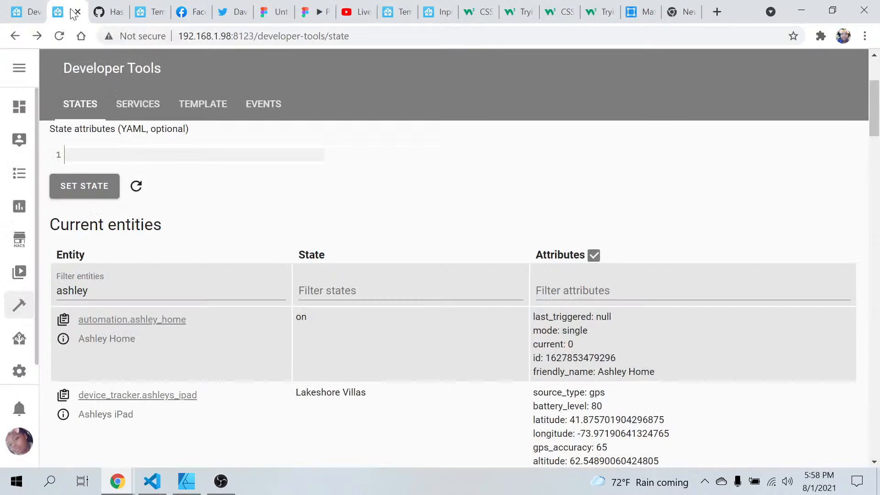
# - Replace the iPad tracker's entity ID inside the template's parentheses by cutting and pasting it
pyautogui.click(29, 13)
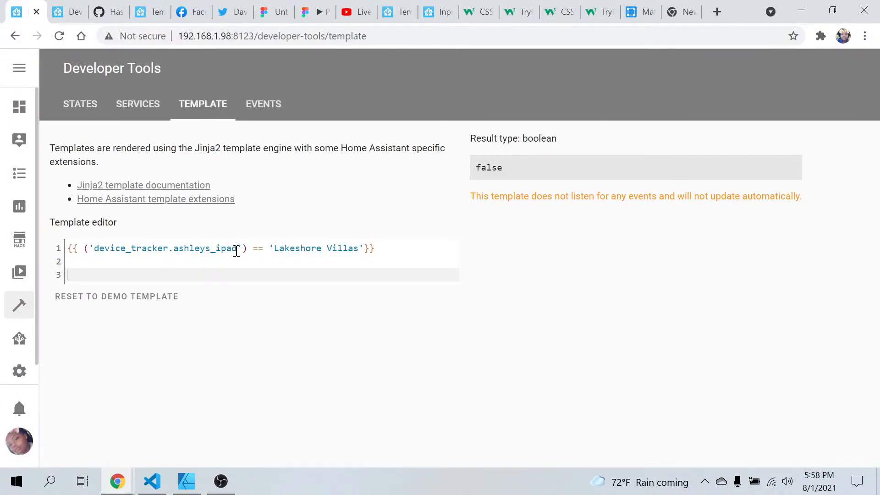
pyautogui.moveTo(236, 248); pyautogui.dragTo(111, 238)
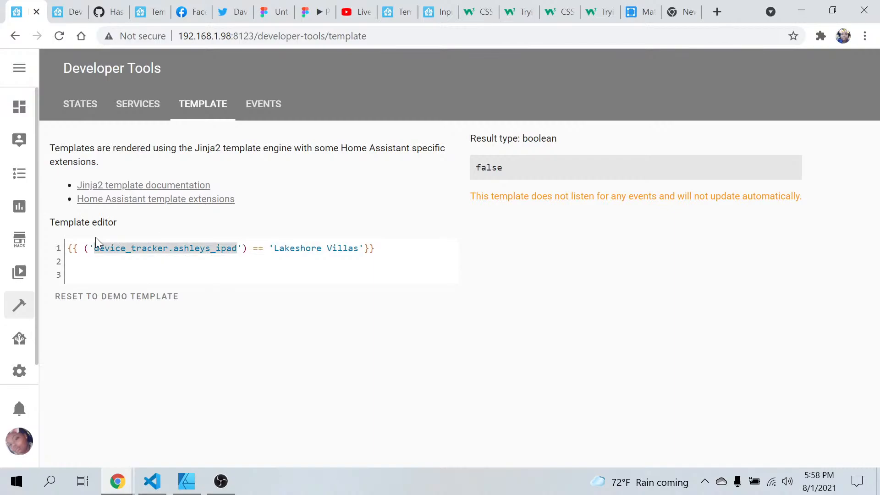
pyautogui.hotkey('ctrl', 'x')
pyautogui.hotkey('ctrl', 'v')
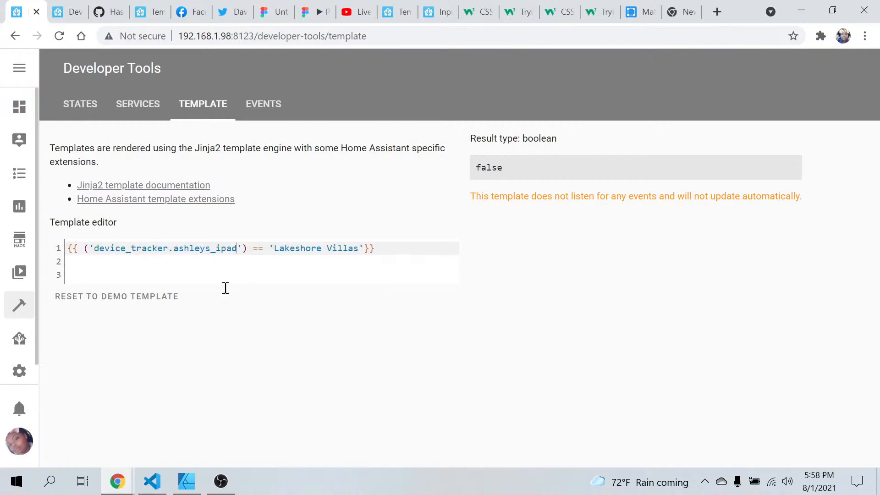
pyautogui.click(300, 276)
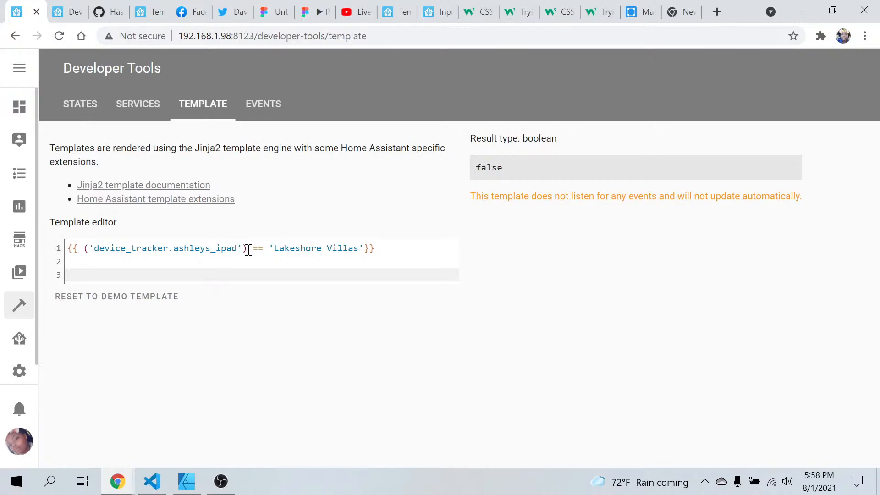
# - Check the iPad tracker's state and the YouTube Studio live chat, and return to the template editor
pyautogui.click(73, 10)
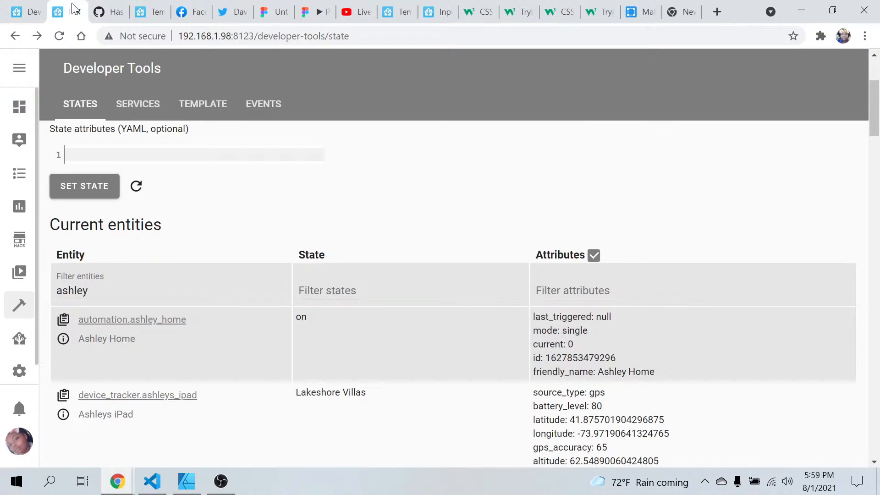
pyautogui.click(358, 11)
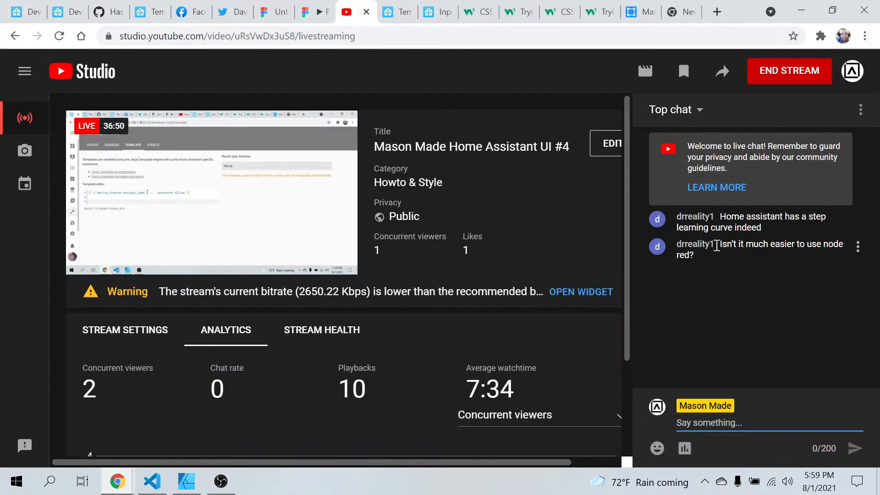
pyautogui.click(26, 11)
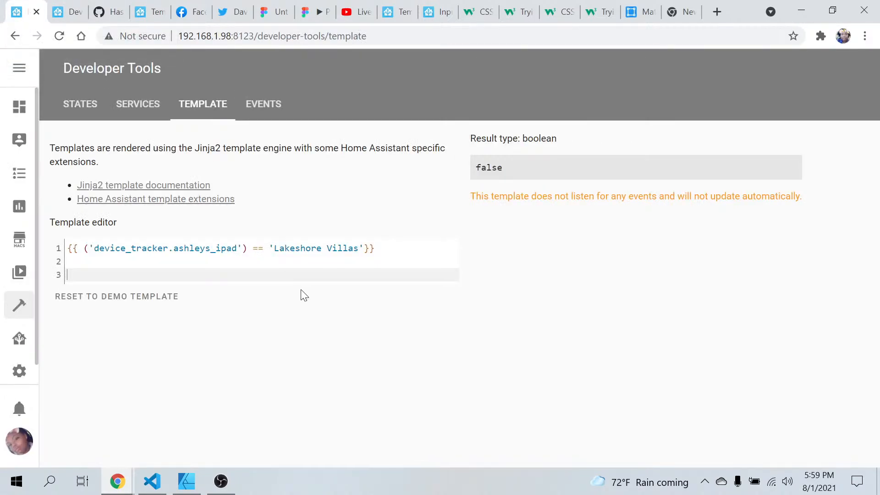
# - Remove the parentheses around the quoted iPad tracker ID and the space after the opening braces
pyautogui.click(245, 248)
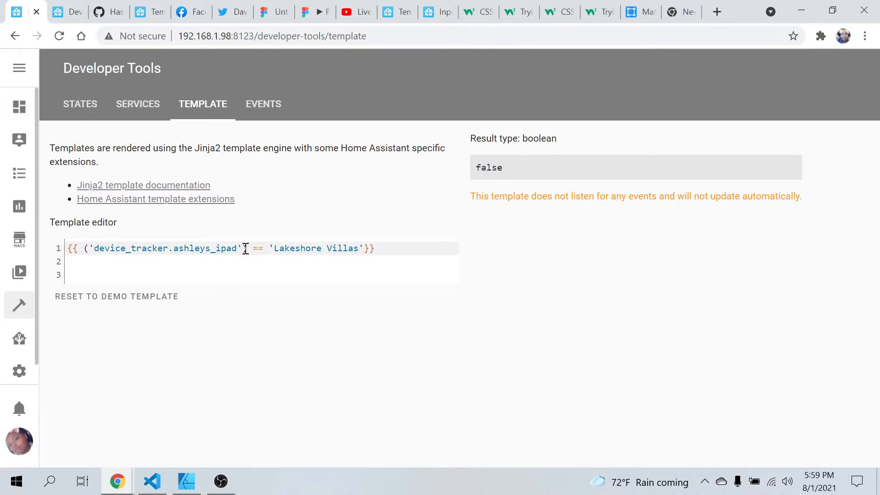
pyautogui.press('BackSpace')
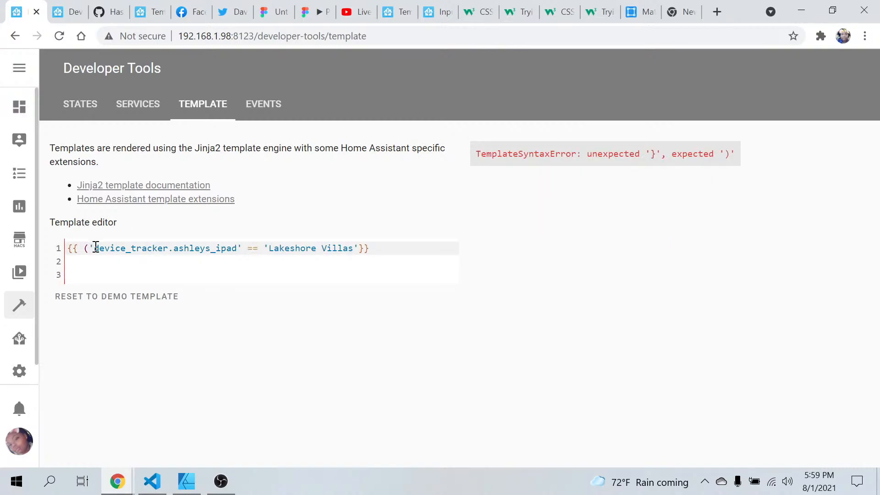
pyautogui.click(89, 247)
pyautogui.press('BackSpace')
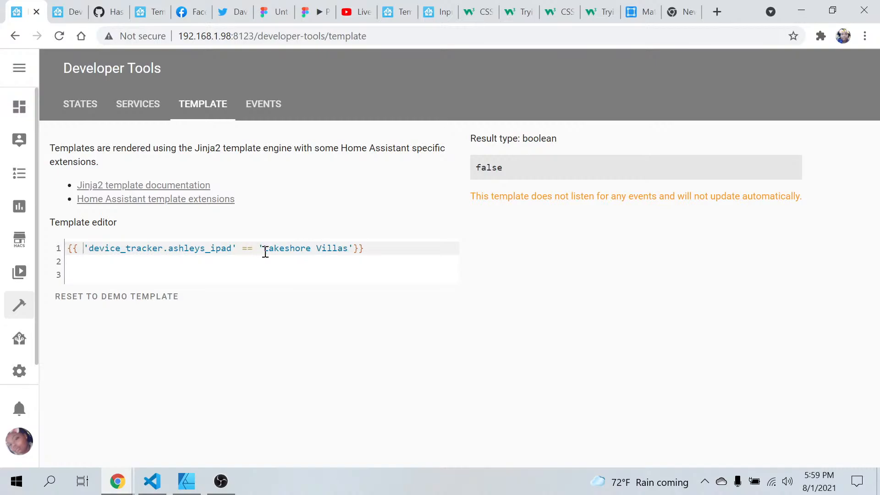
pyautogui.click(88, 251)
pyautogui.press('BackSpace')
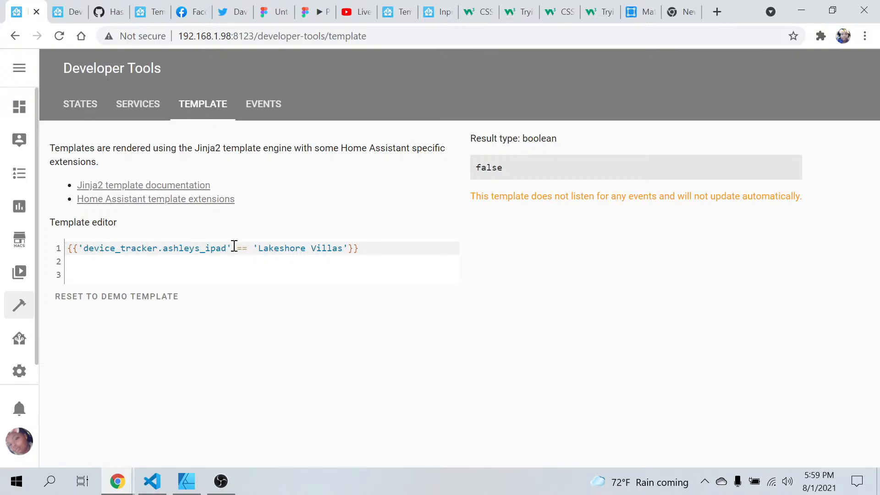
# - Recheck the iPad entity on the states page, re-paste its ID in the template and restore the closing quote after it
pyautogui.click(66, 8)
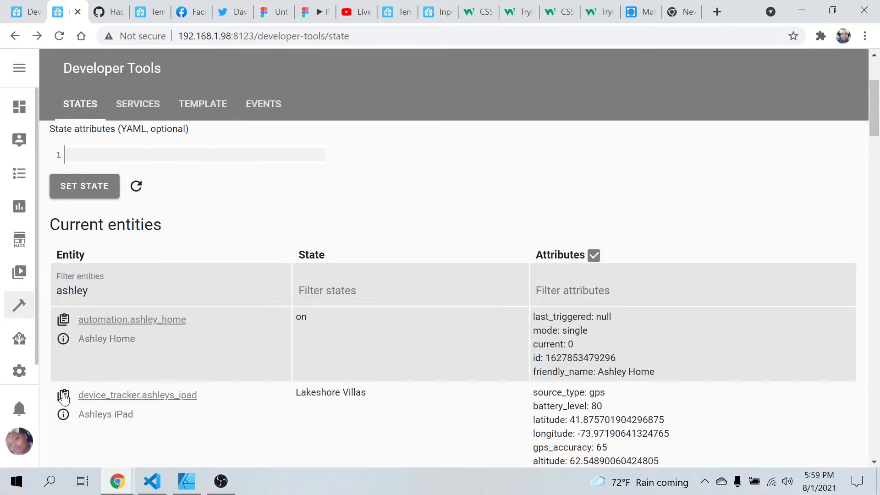
pyautogui.click(27, 14)
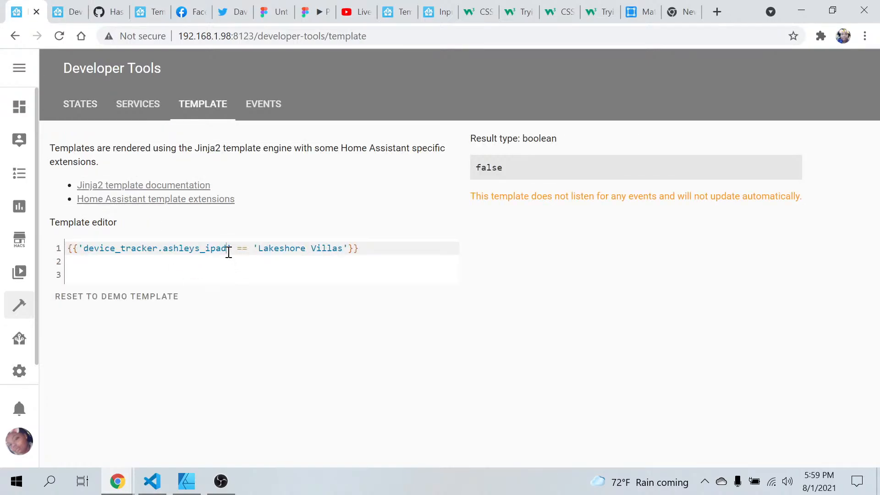
pyautogui.moveTo(228, 252); pyautogui.dragTo(85, 252)
pyautogui.hotkey('ctrl', 'c')
pyautogui.press('BackSpace')
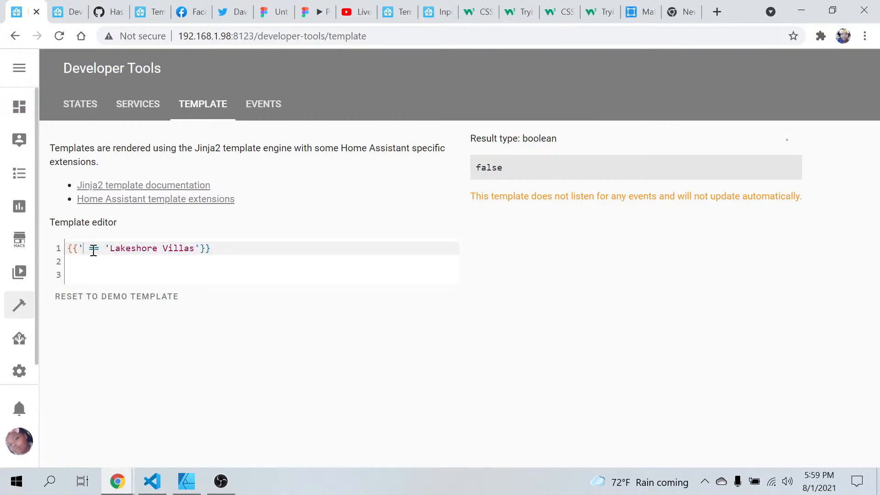
pyautogui.hotkey('ctrl', 'v')
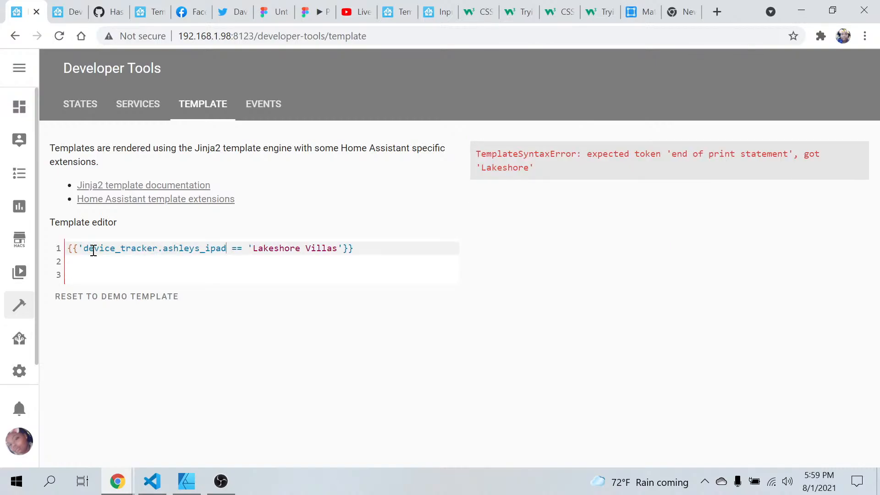
pyautogui.click(227, 251)
pyautogui.write("'")
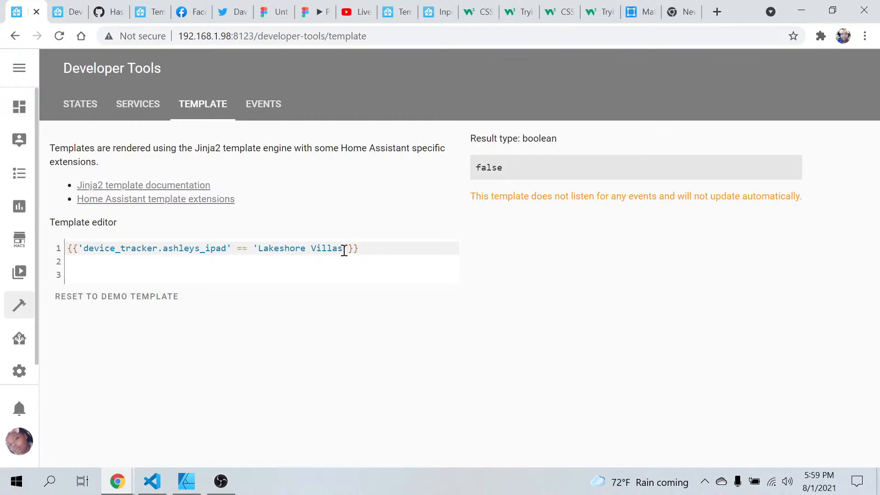
# - Change the comparison value to home and the tracker ID's ending to iphone, and return to the states page to compare
pyautogui.moveTo(344, 250); pyautogui.dragTo(263, 250)
pyautogui.press('BackSpace')
pyautogui.write('home')
pyautogui.click(226, 247)
pyautogui.press('BackSpace')
pyautogui.press('BackSpace')
pyautogui.write('hone')
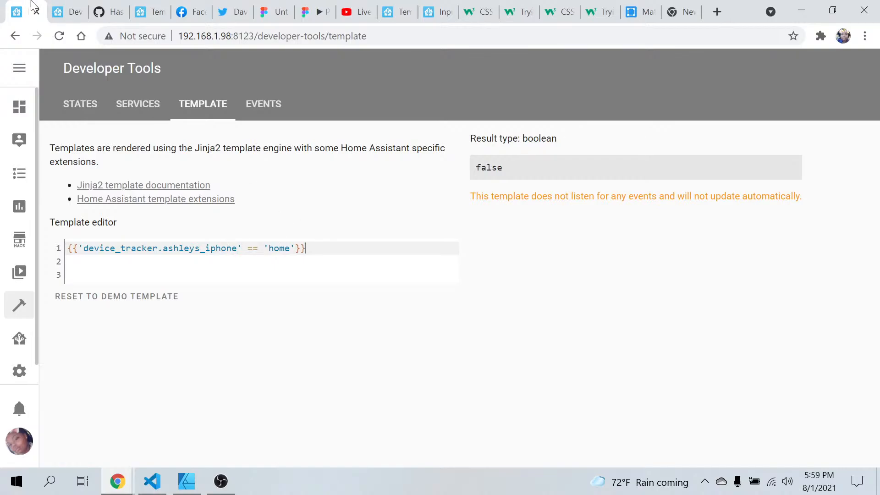
pyautogui.click(52, 7)
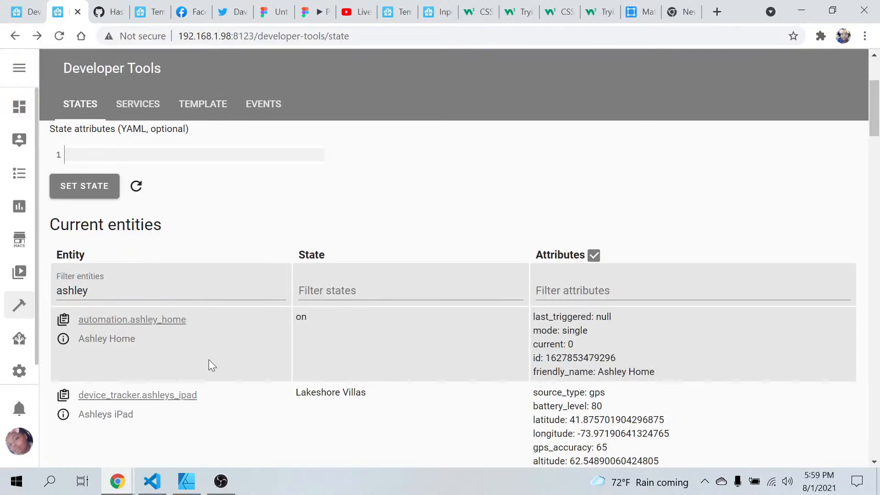
# - Examine the filtered tracker, input boolean and person entities and compare their states
pyautogui.scroll(-2, 208, 359)
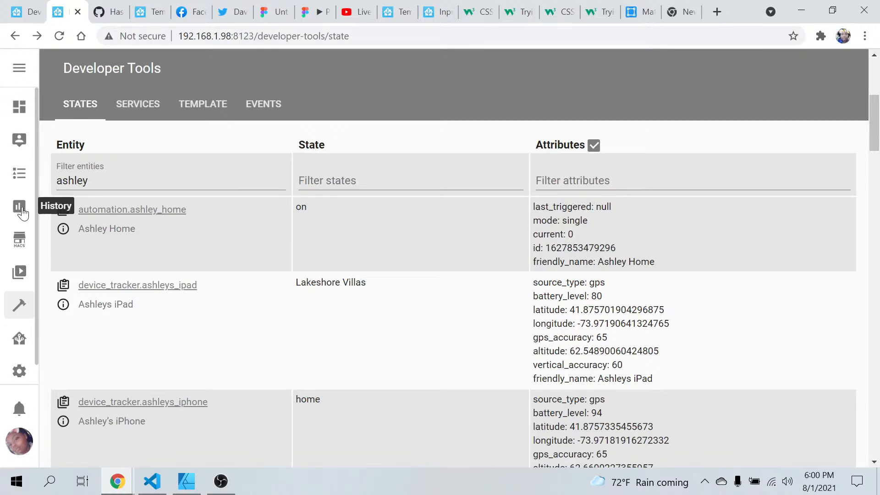
pyautogui.scroll(-5, 130, 293)
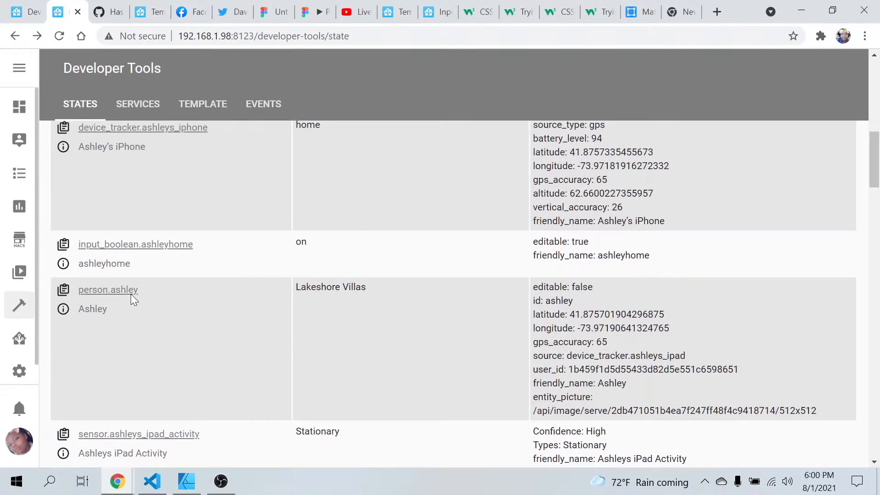
pyautogui.scroll(2, 131, 296)
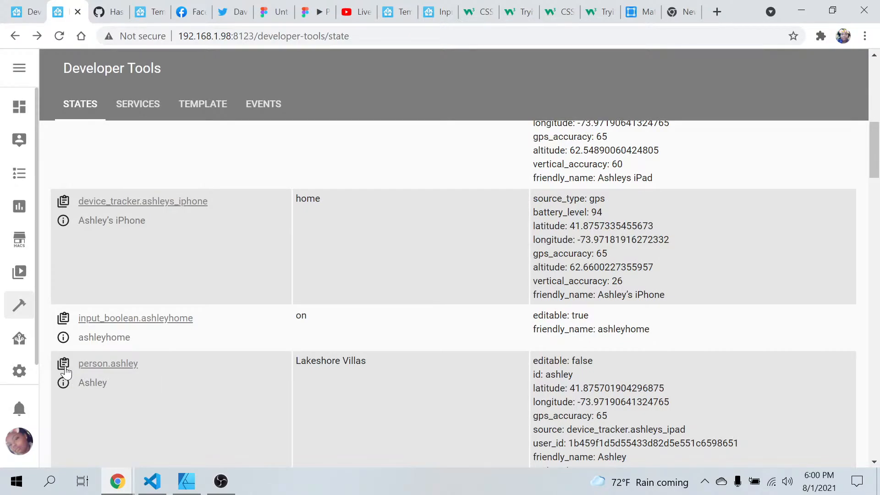
pyautogui.scroll(4, 66, 372)
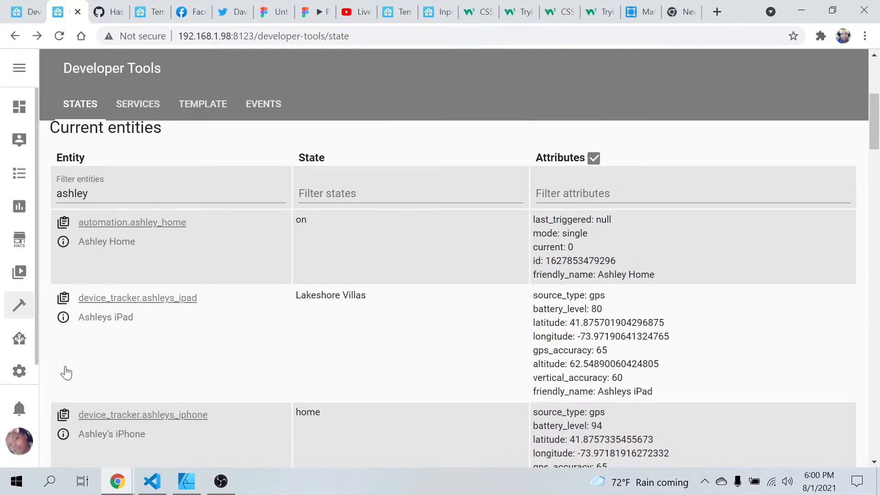
pyautogui.scroll(-2, 66, 372)
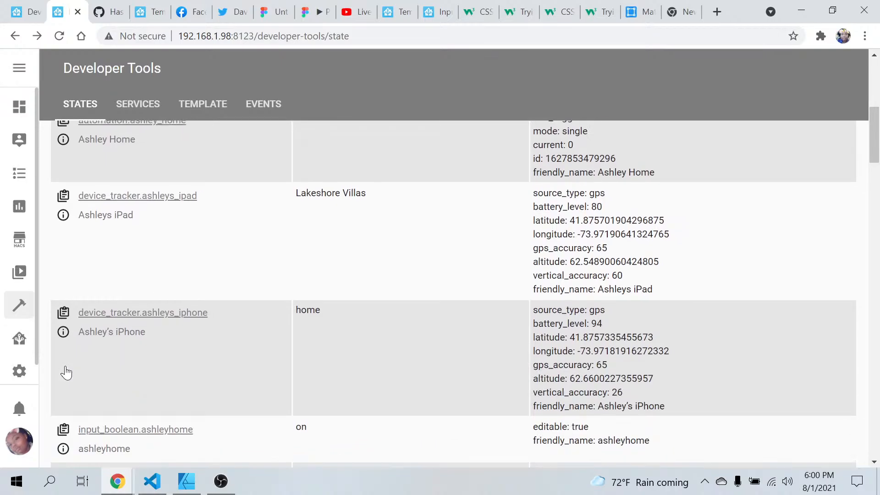
pyautogui.scroll(2, 66, 372)
pyautogui.scroll(-2, 66, 372)
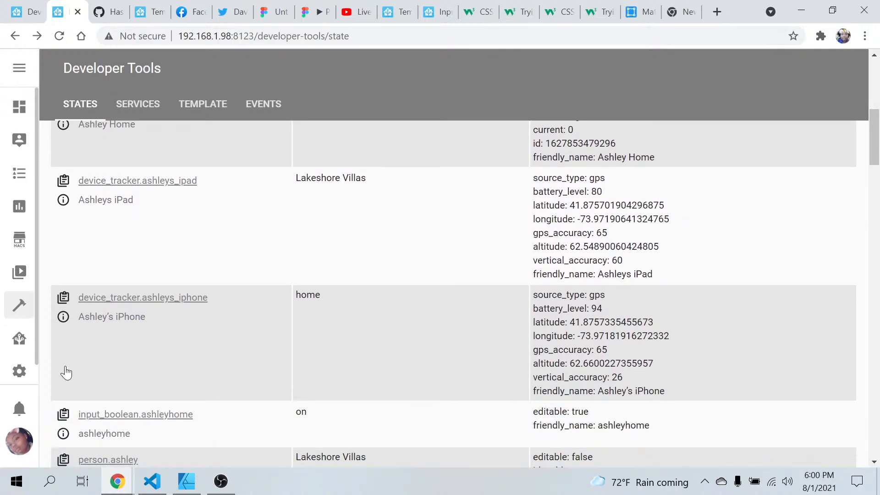
pyautogui.scroll(2, 66, 372)
pyautogui.scroll(-2, 65, 372)
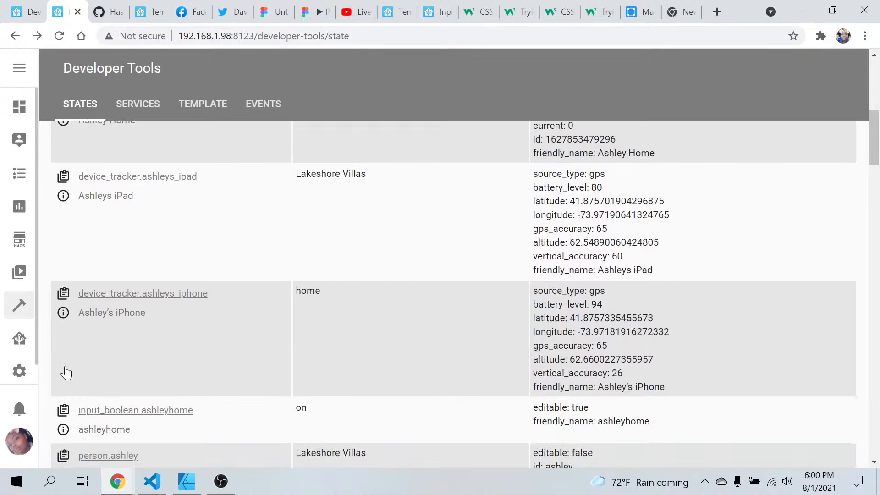
# - Turn off the home-status input boolean in its details dialog and close the dialog
pyautogui.click(66, 431)
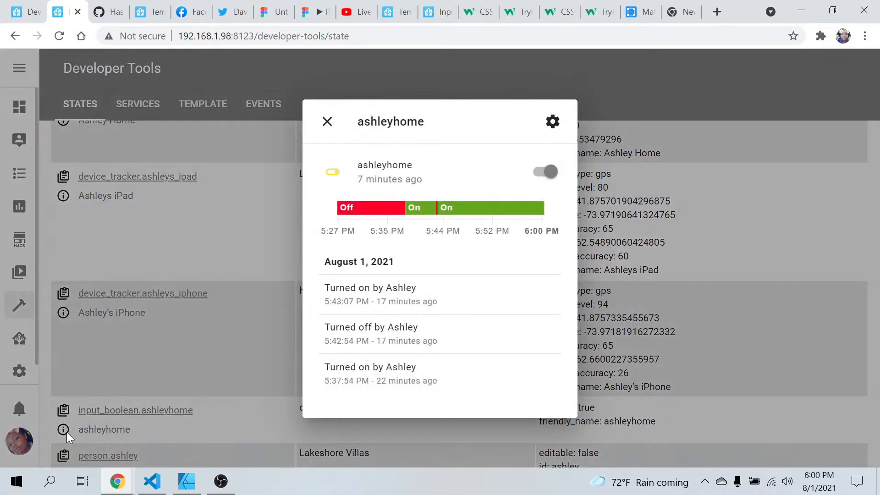
pyautogui.click(546, 171)
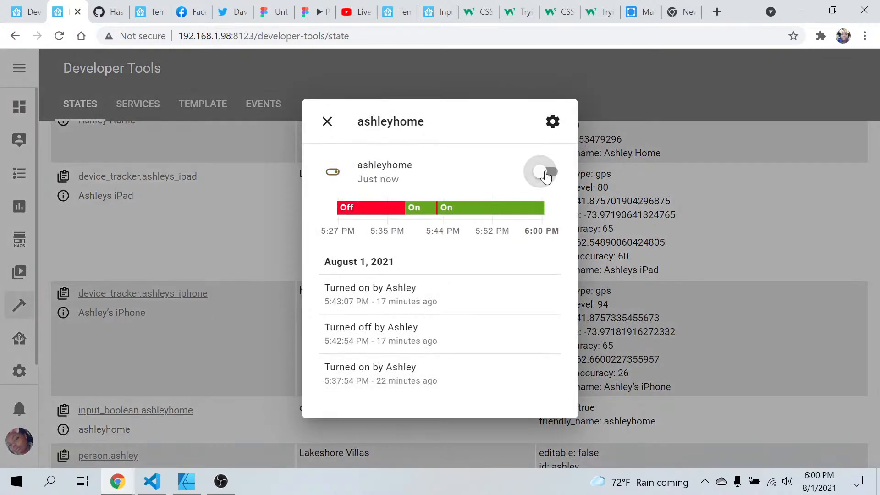
pyautogui.click(328, 128)
pyautogui.scroll(3, 232, 274)
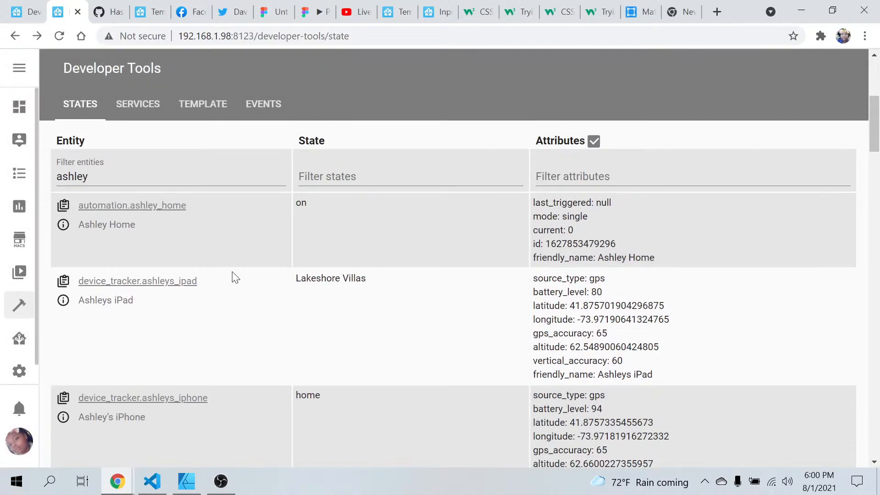
# - Locate the person entity on the states page and enter its ID in place of the quoted iPhone tracker ID in the template
pyautogui.scroll(-5, 232, 274)
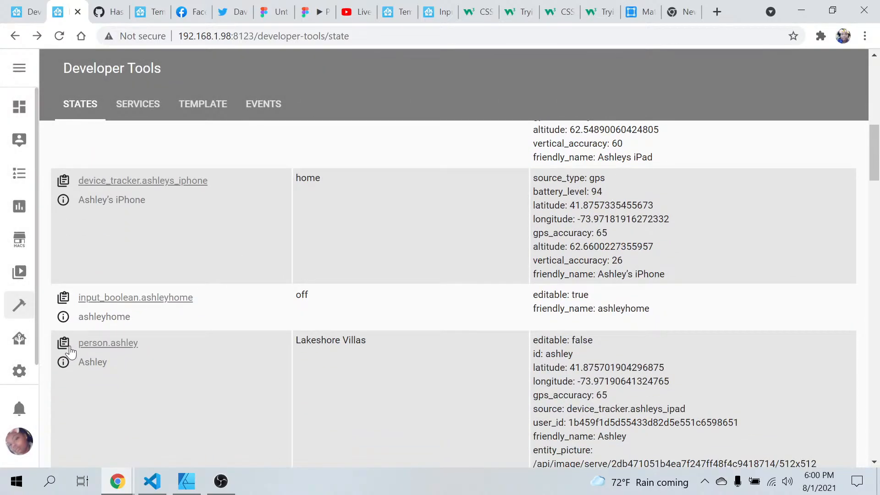
pyautogui.click(25, 12)
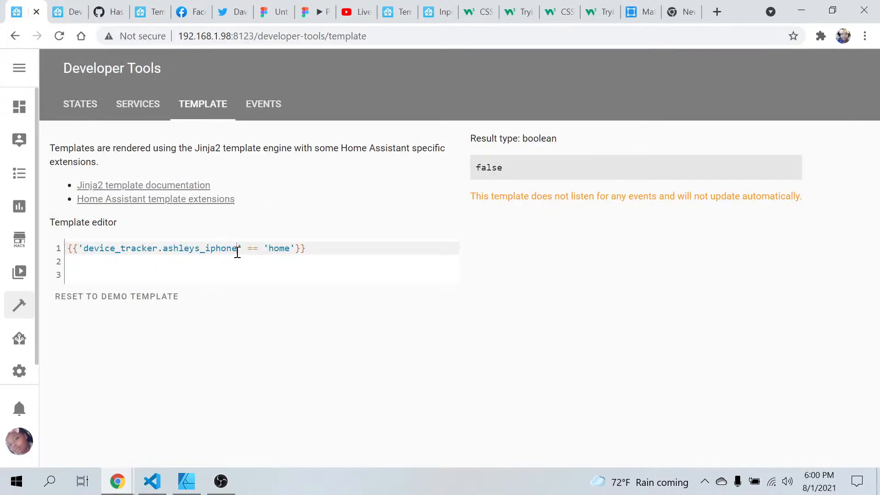
pyautogui.moveTo(237, 252); pyautogui.dragTo(83, 249)
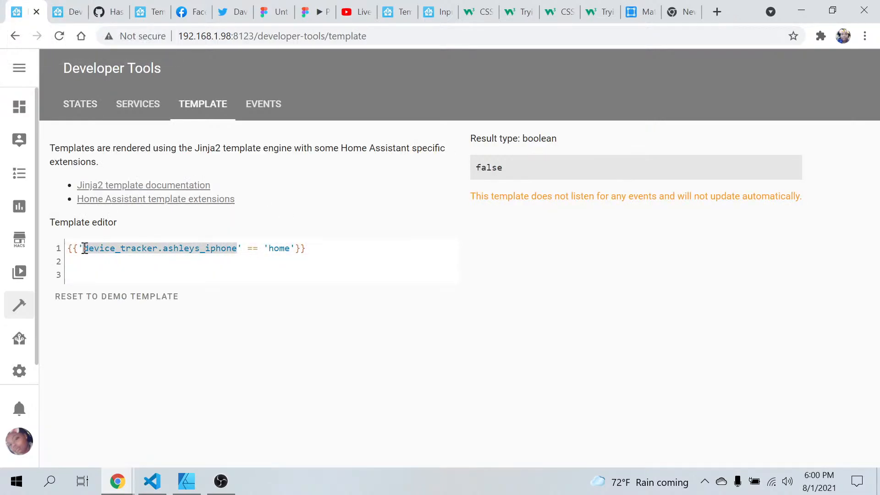
pyautogui.press('BackSpace')
pyautogui.write('person.ashley')
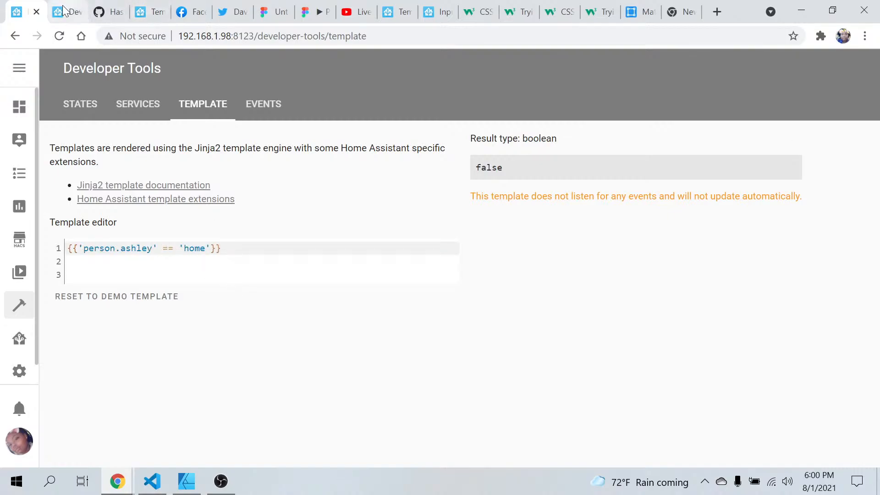
# - Remove the single quotes around home in the comparison
pyautogui.click(182, 246)
pyautogui.press('BackSpace')
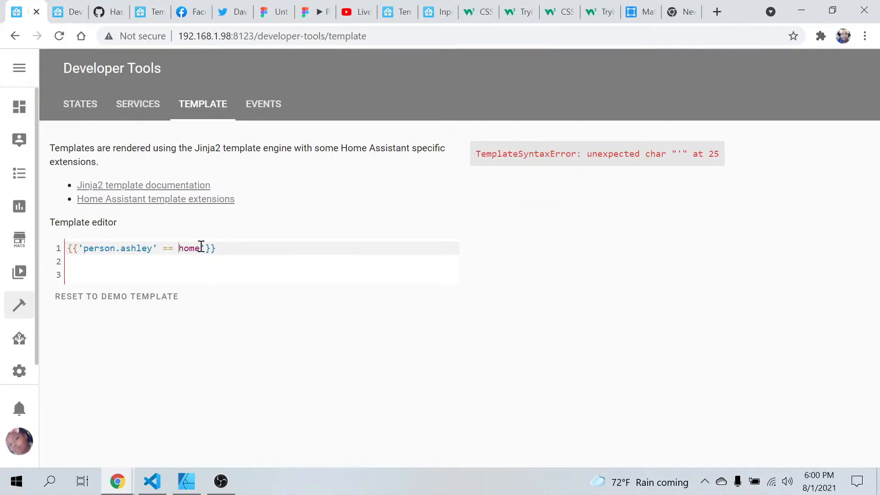
pyautogui.click(207, 251)
pyautogui.press('BackSpace')
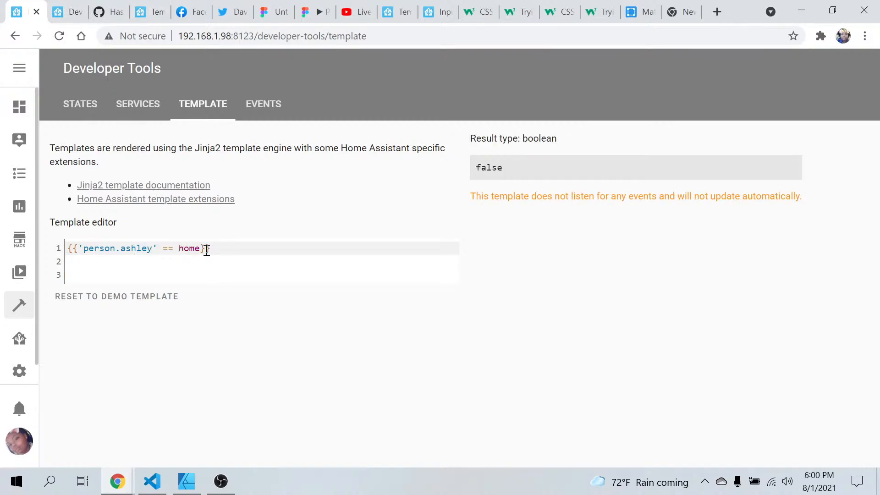
# - Copy the person entity's state value from the states page and paste it over home in the template comparison
pyautogui.hotkey('ctrl', 'Tab')
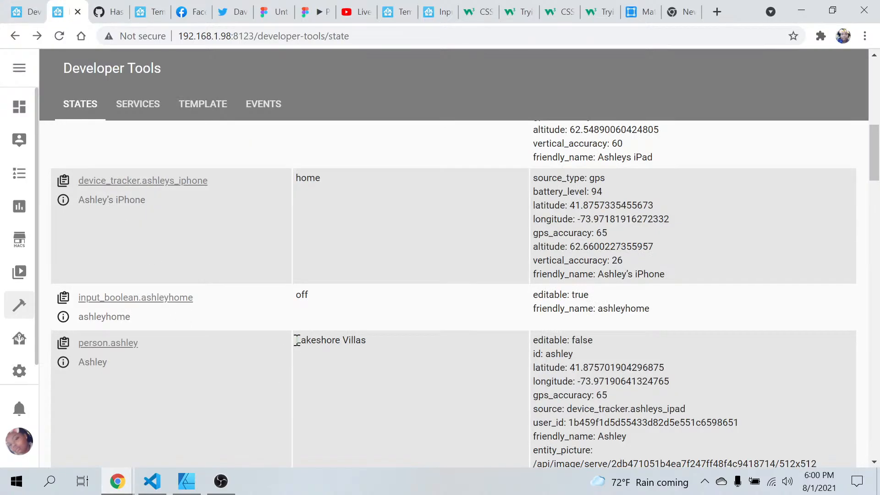
pyautogui.moveTo(295, 340); pyautogui.dragTo(370, 339)
pyautogui.rightClick(350, 340)
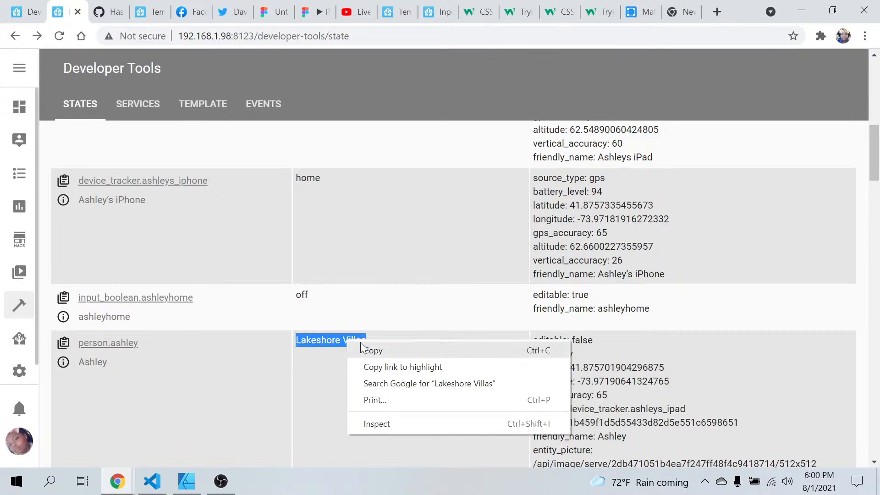
pyautogui.click(375, 353)
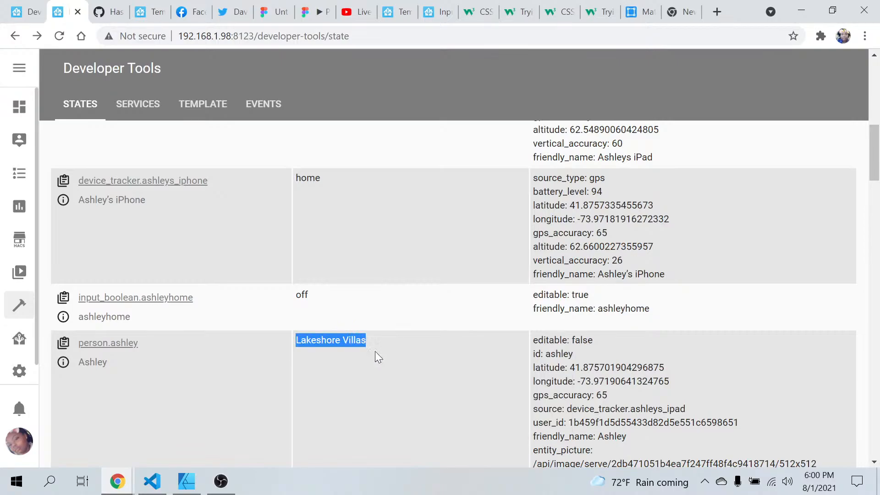
pyautogui.click(25, 12)
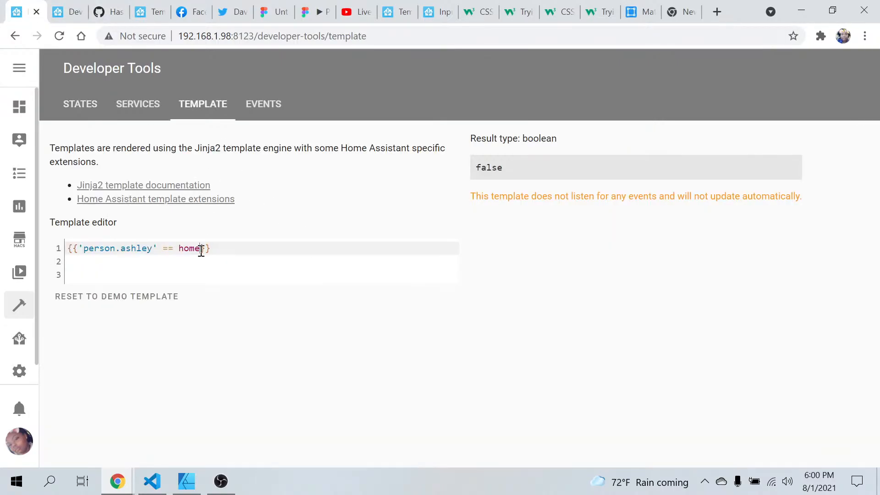
pyautogui.press('BackSpace')
pyautogui.press('BackSpace')
pyautogui.press('BackSpace')
pyautogui.press('BackSpace')
pyautogui.hotkey('ctrl', 'v')
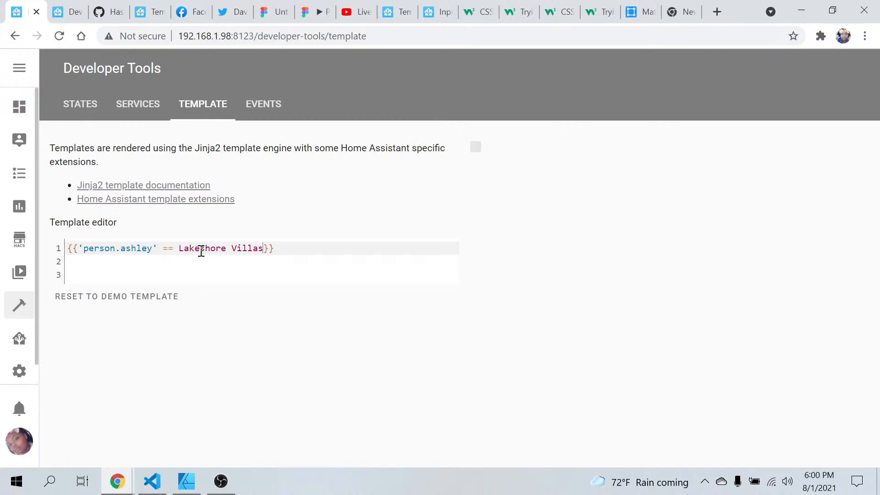
# - Enclose the pasted state value in single quotes, with a space before the closing braces
pyautogui.write('"')
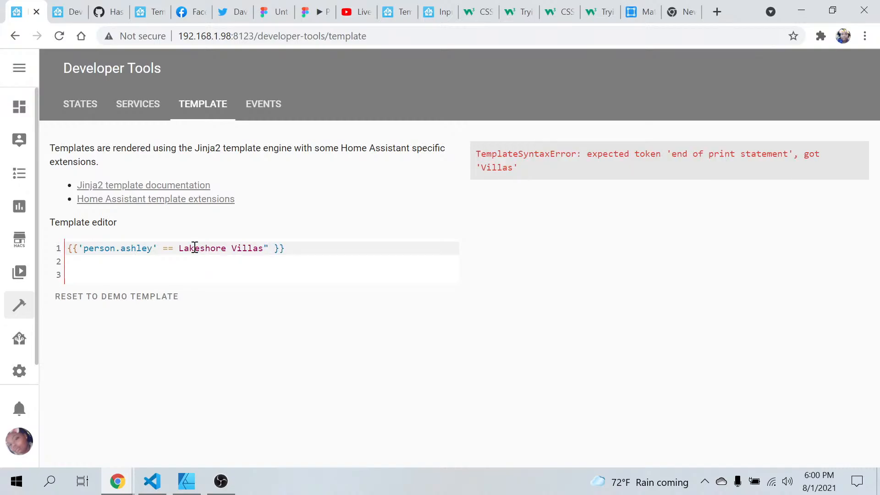
pyautogui.press('BackSpace')
pyautogui.press('BackSpace')
pyautogui.write("'")
pyautogui.click(179, 249)
pyautogui.write("'")
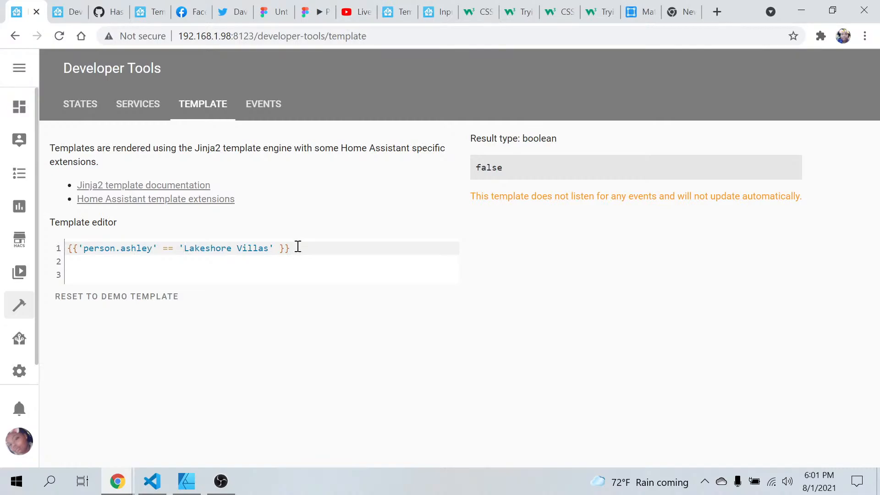
# - Delete and retype one curly brace at each end of the template expression
pyautogui.press('BackSpace')
pyautogui.write("'")
pyautogui.press('BackSpace')
pyautogui.click(75, 248)
pyautogui.press('BackSpace')
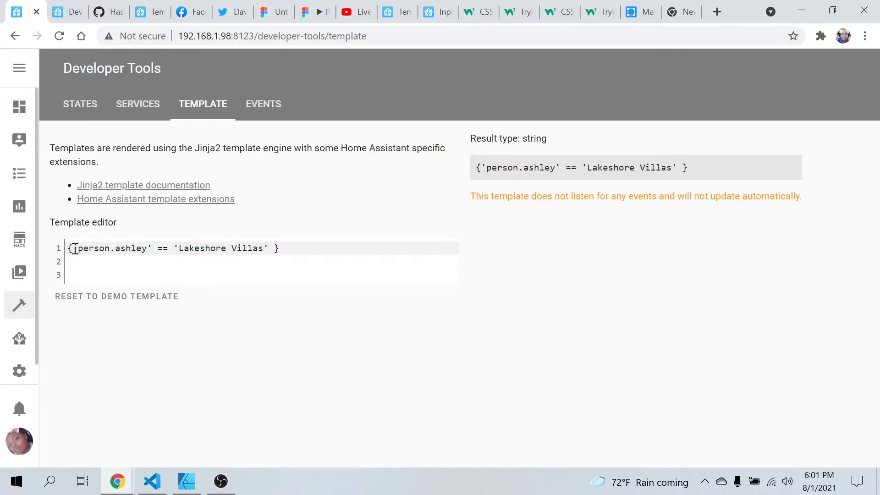
pyautogui.write('{')
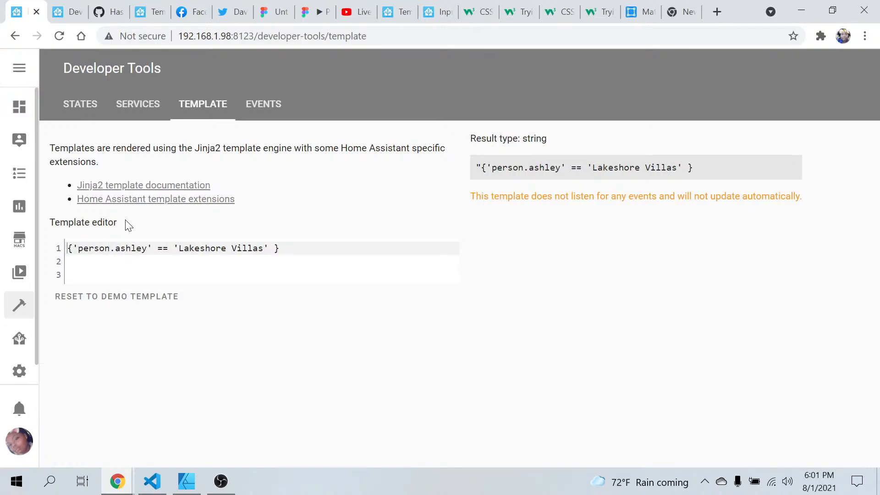
pyautogui.click(296, 255)
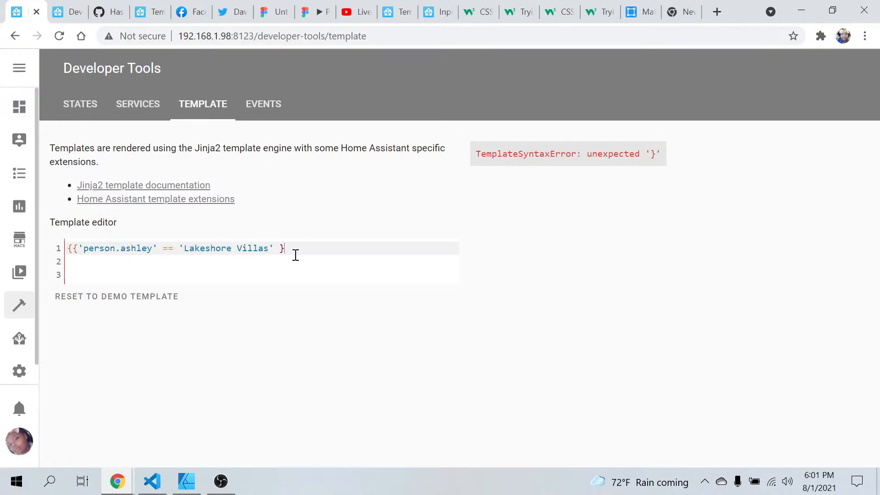
pyautogui.write('}')
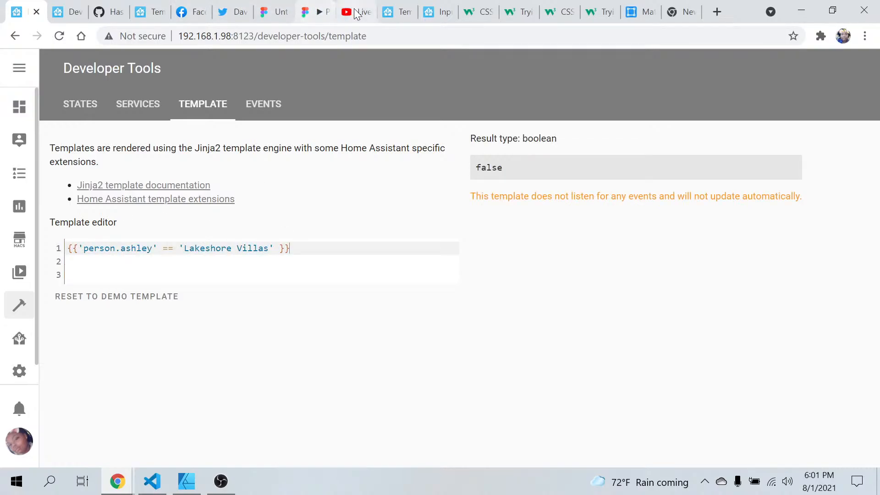
# - Check the live stream page, return to the template, and replace the quotes around the person entity's ID with the prefix state
pyautogui.click(355, 13)
pyautogui.click(32, 9)
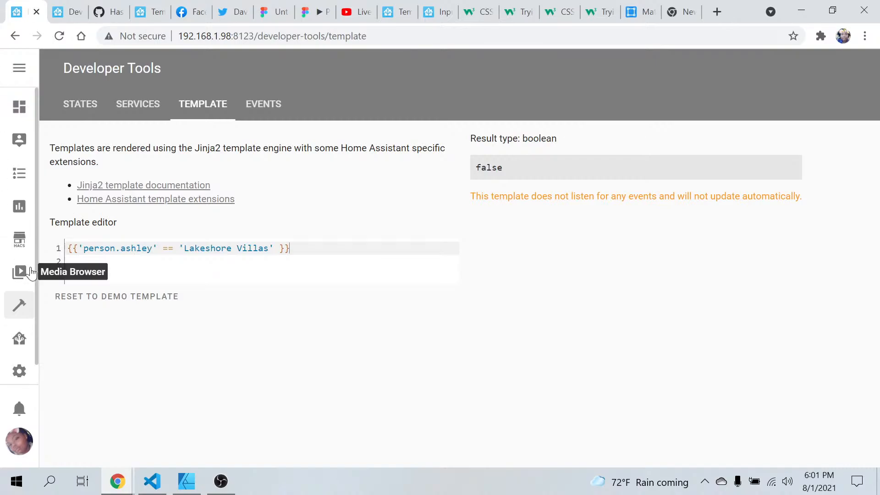
pyautogui.click(78, 250)
pyautogui.write('state')
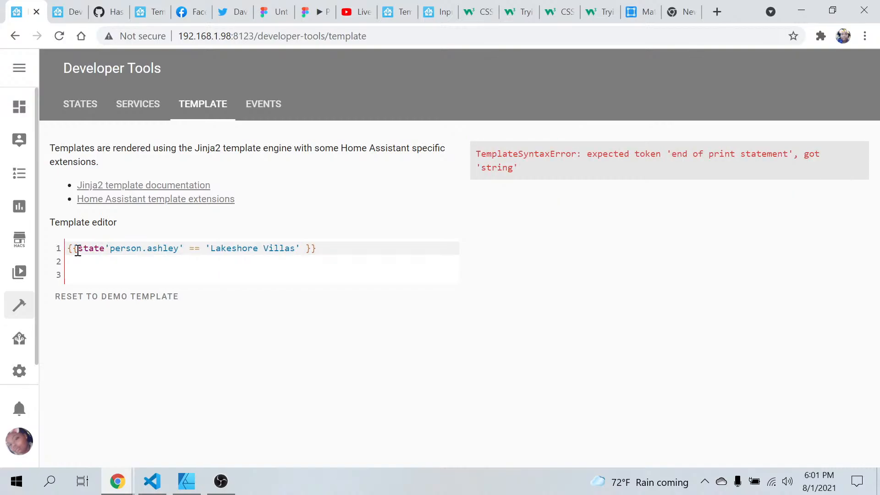
pyautogui.press('BackSpace')
pyautogui.write('.')
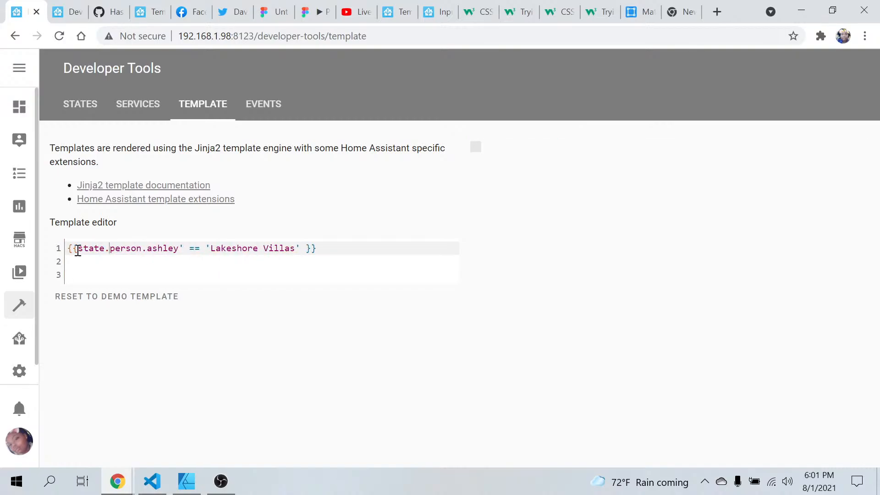
pyautogui.click(183, 251)
pyautogui.press('BackSpace')
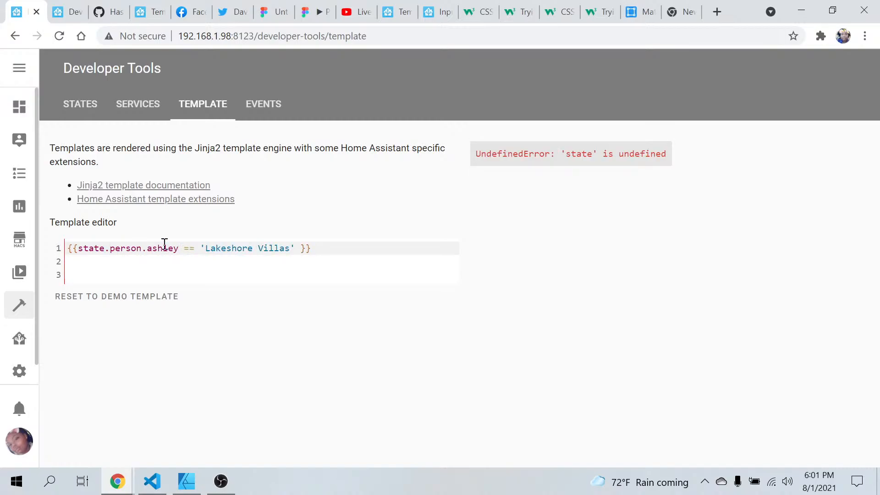
# - Change the prefix to states, add a space after the opening braces, and retype the second equals sign
pyautogui.click(105, 250)
pyautogui.write('s')
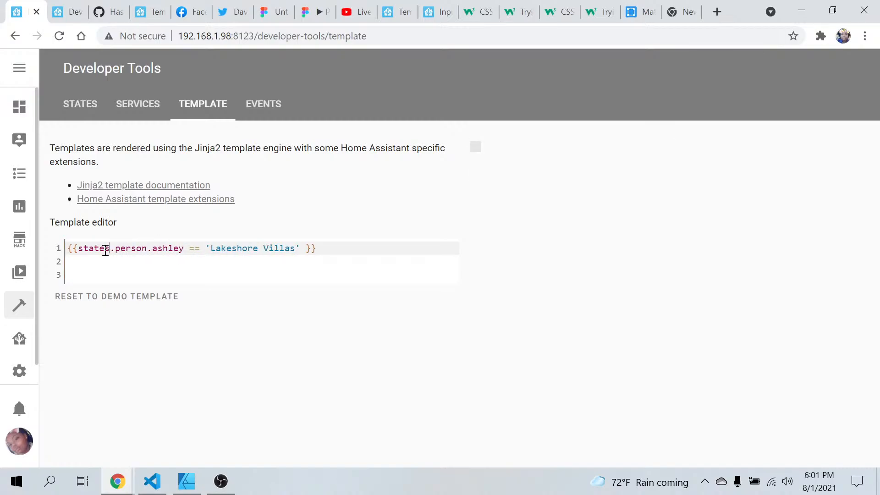
pyautogui.click(78, 251)
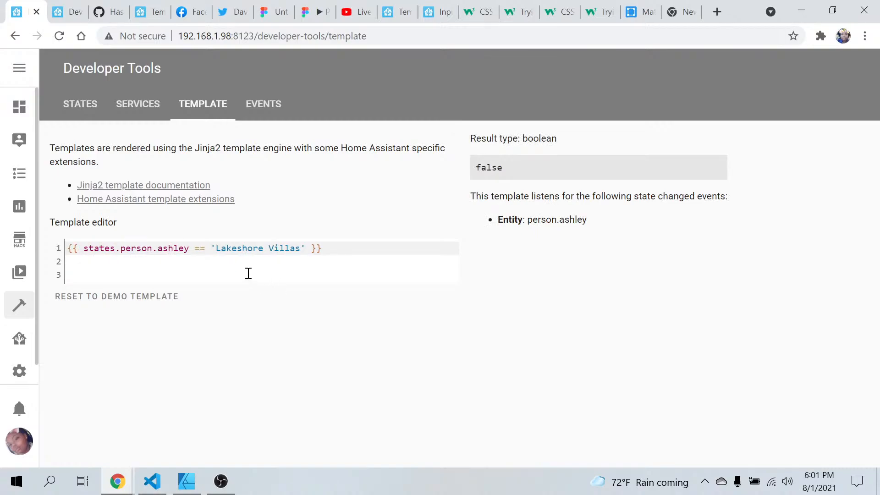
pyautogui.click(206, 251)
pyautogui.press('BackSpace')
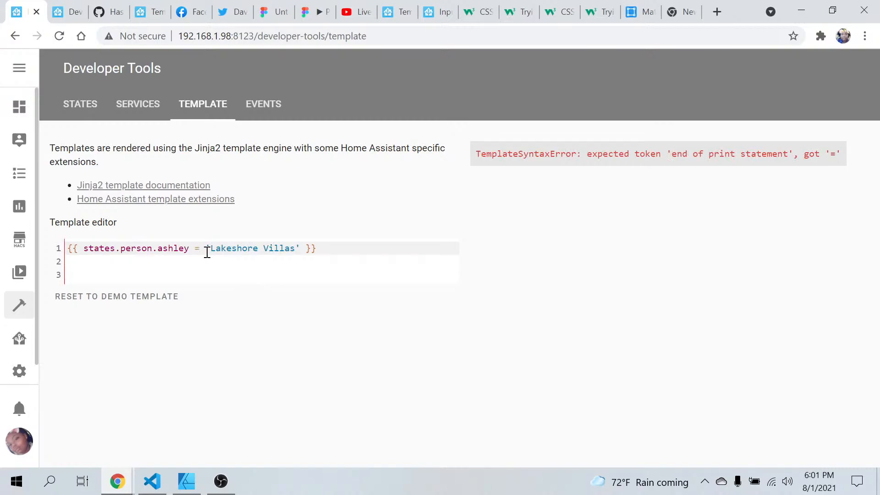
pyautogui.write('=')
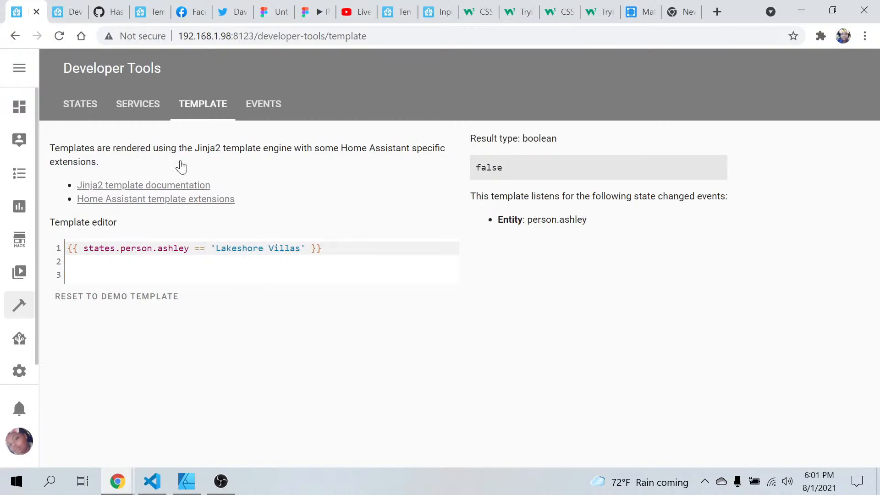
# - Copy the home input_boolean entity's ID from the states list and paste it over the person state reference in the template
pyautogui.click(65, 6)
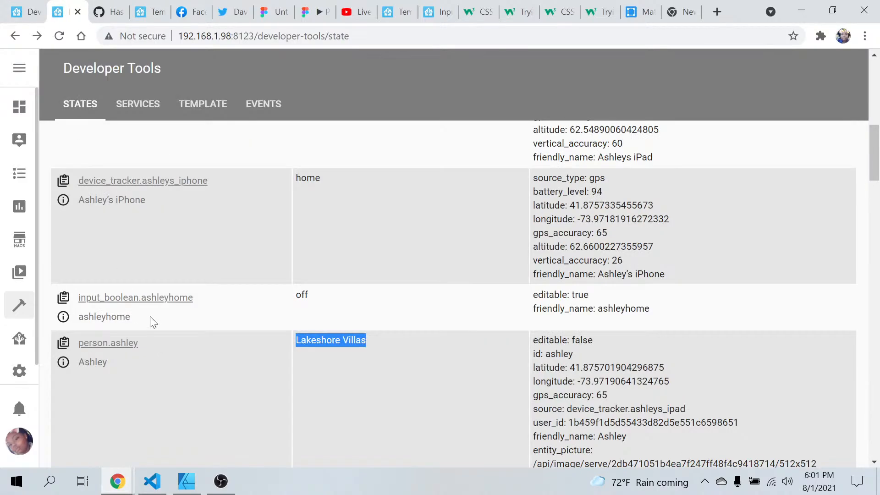
pyautogui.click(65, 300)
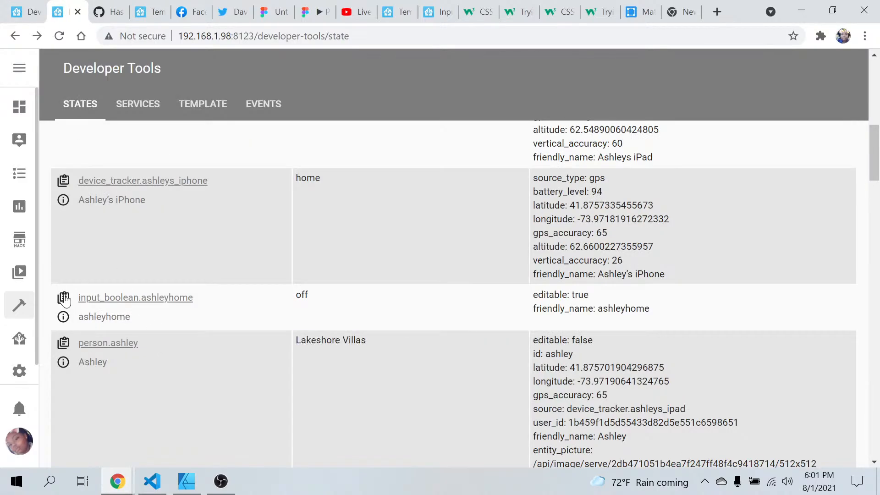
pyautogui.click(26, 10)
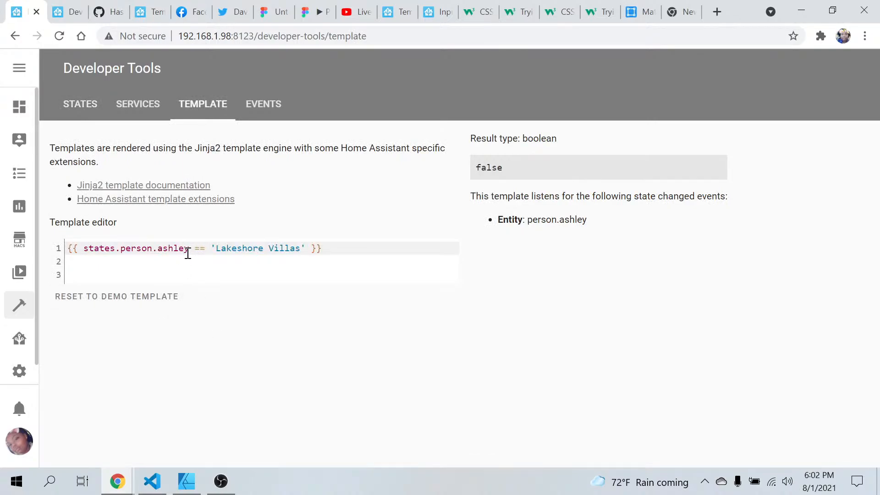
pyautogui.moveTo(187, 254); pyautogui.dragTo(97, 253)
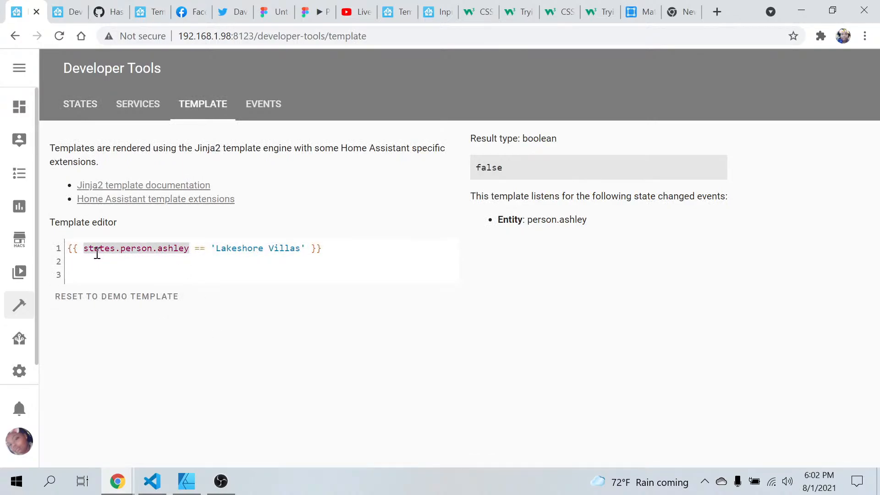
pyautogui.press('BackSpace')
pyautogui.write('input_boolean.ashleyhome')
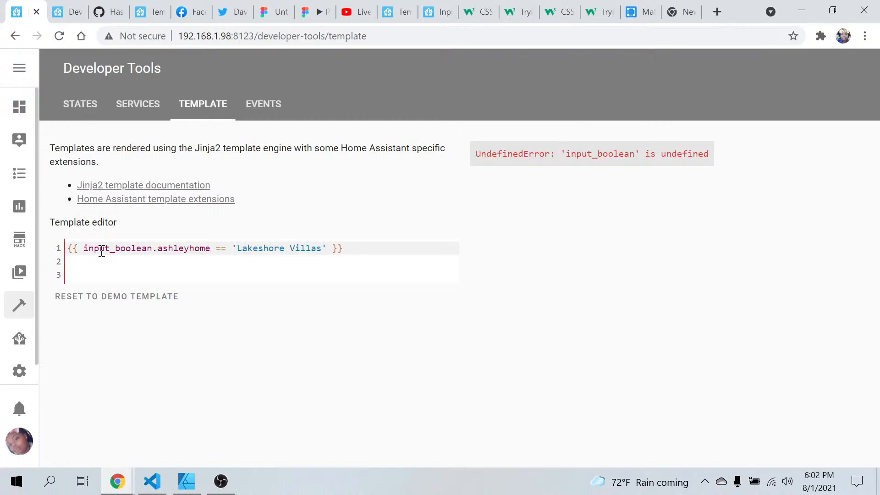
# - Replace the compared value Lakeshore Villas with off inside the single quotes
pyautogui.click(325, 248)
pyautogui.press('BackSpace')
pyautogui.press('BackSpace')
pyautogui.press('BackSpace')
pyautogui.press('BackSpace')
pyautogui.press('BackSpace')
pyautogui.press('BackSpace')
pyautogui.press('BackSpace')
pyautogui.press('BackSpace')
pyautogui.press('BackSpace')
pyautogui.press('BackSpace')
pyautogui.press('BackSpace')
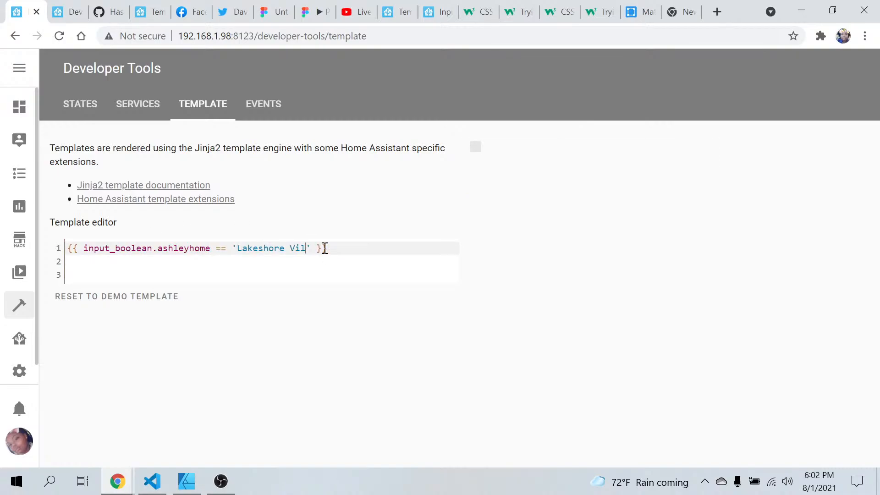
pyautogui.press('BackSpace')
pyautogui.press('BackSpace')
pyautogui.press('BackSpace')
pyautogui.press('BackSpace')
pyautogui.press('BackSpace')
pyautogui.write('off')
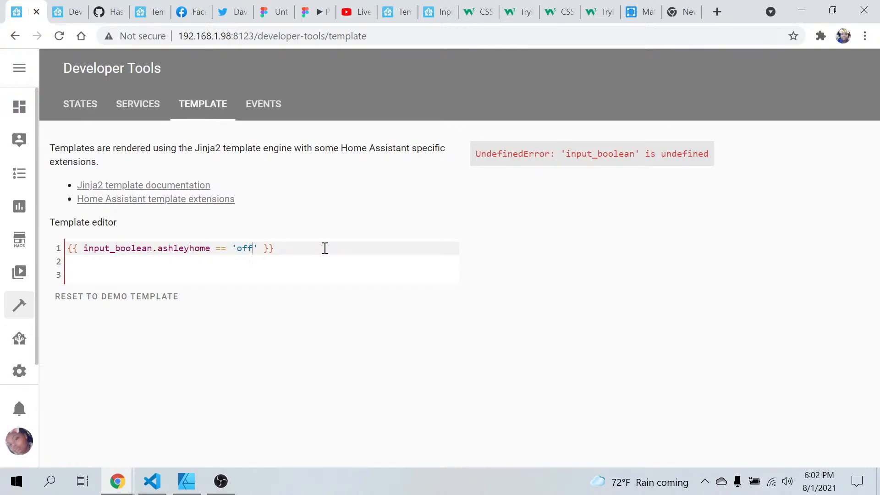
# - Add the prefix states. in front of the input_boolean entity's ID in the comparison
pyautogui.click(85, 251)
pyautogui.write('sta')
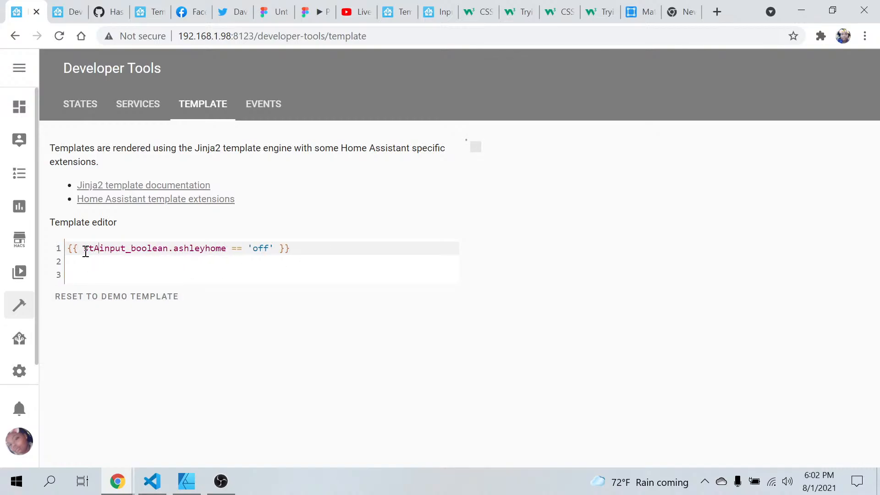
pyautogui.press('BackSpace')
pyautogui.write('tes.')
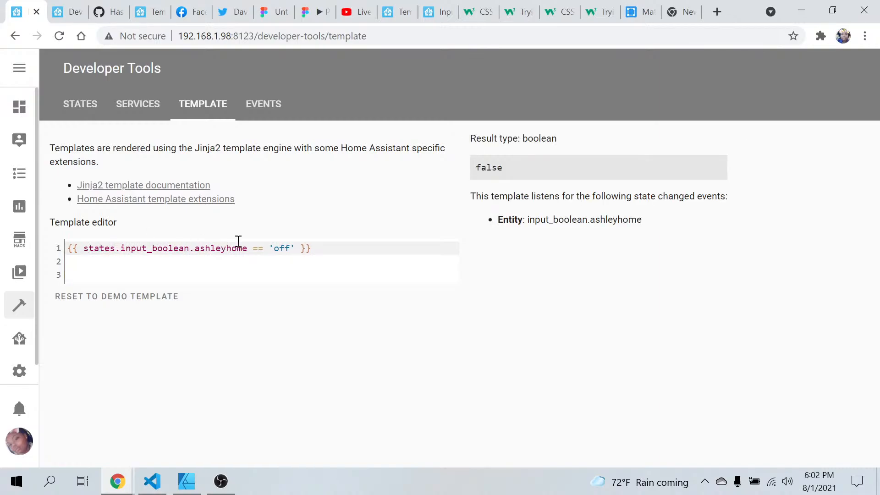
# - Try a third equals sign in the comparison, remove it, and recheck the input_boolean entity's state in the states list
pyautogui.click(259, 249)
pyautogui.write('=')
pyautogui.press('BackSpace')
pyautogui.write('=')
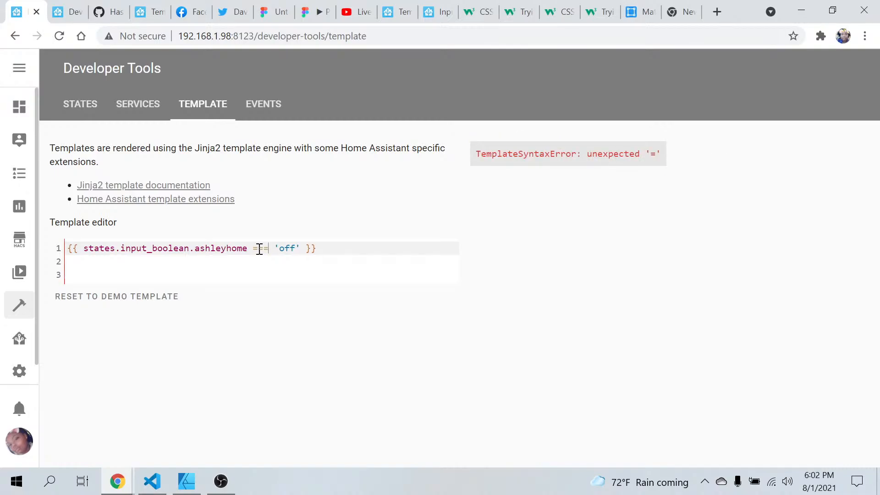
pyautogui.press('BackSpace')
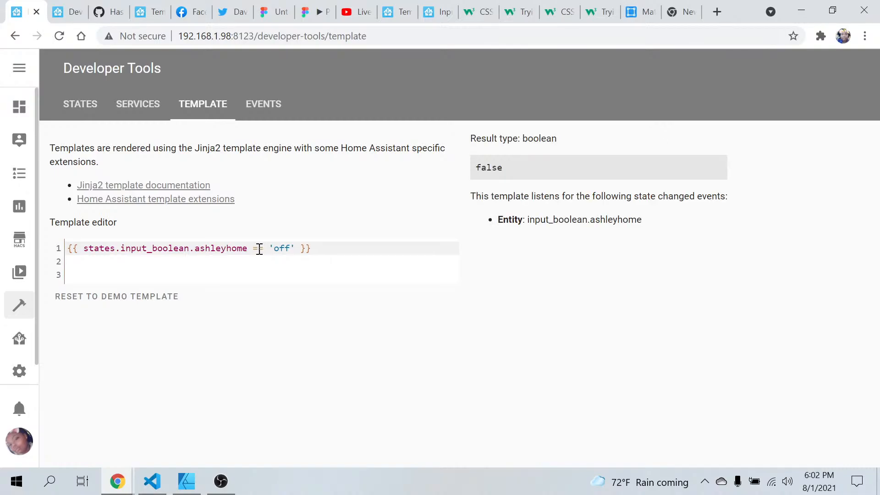
pyautogui.click(69, 13)
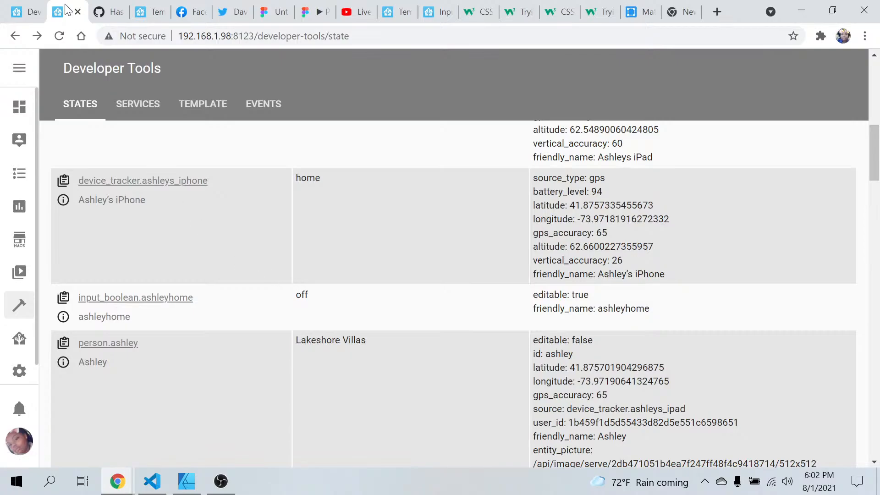
pyautogui.click(36, 15)
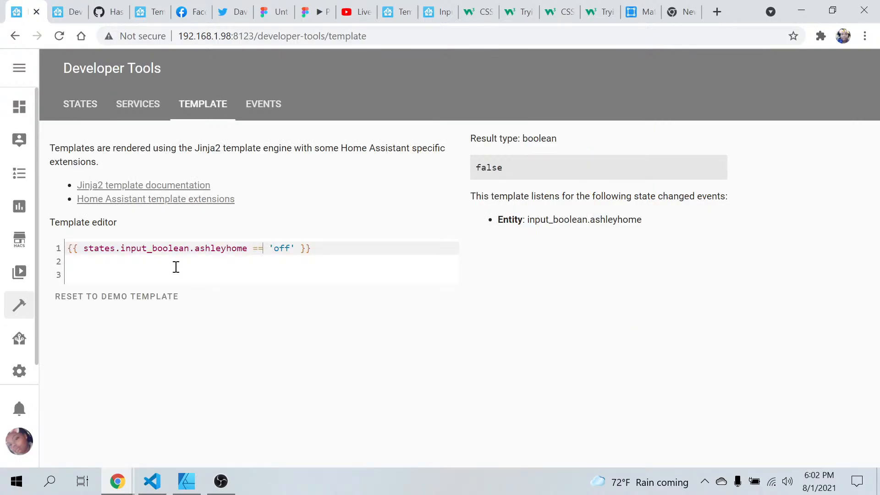
# - Reset the editor to the demo template, check the live stream page, and review the demo code
pyautogui.click(157, 298)
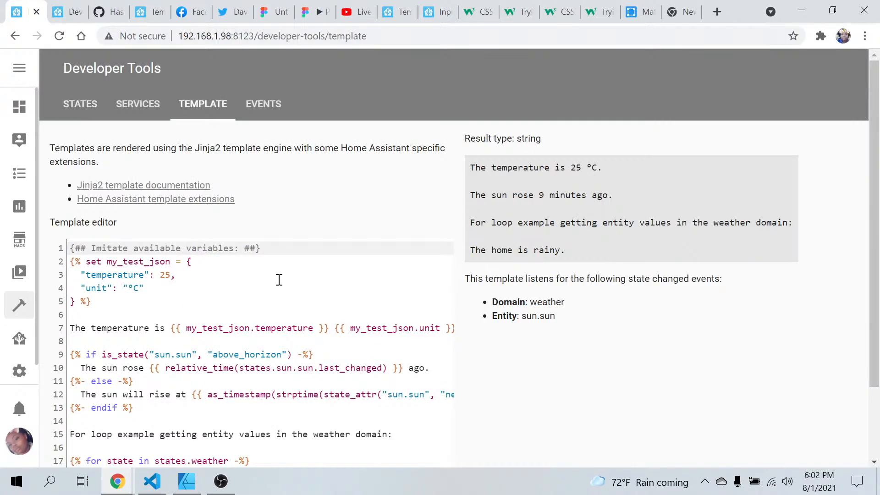
pyautogui.scroll(-2, 279, 280)
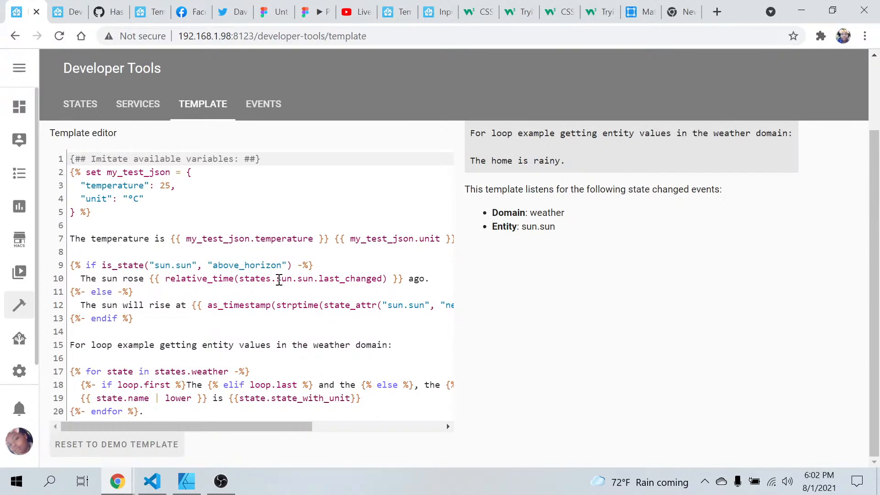
pyautogui.click(358, 13)
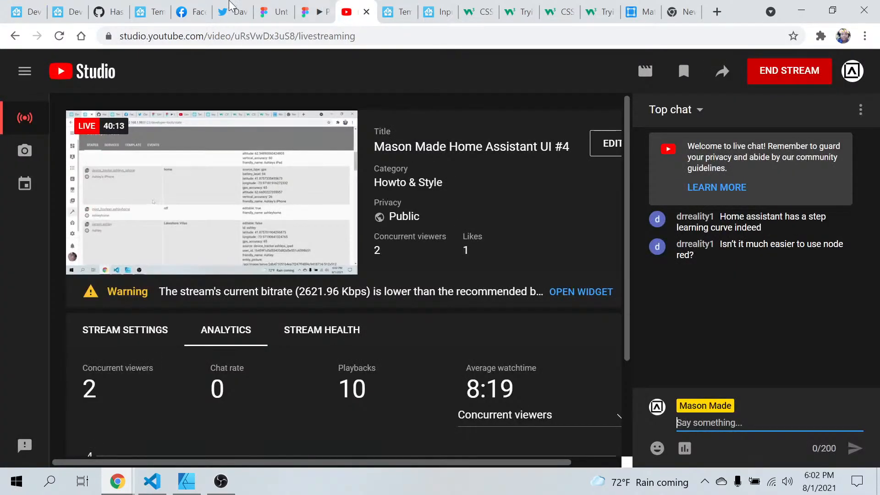
pyautogui.click(38, 13)
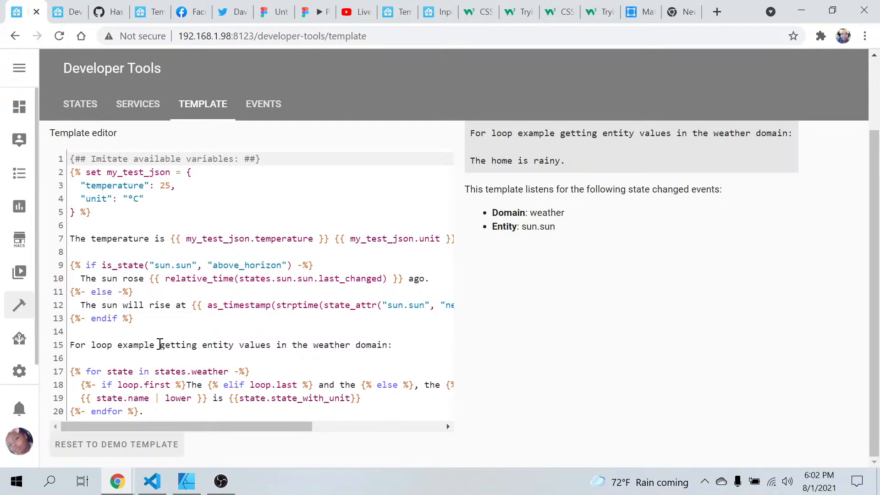
pyautogui.scroll(1, 162, 344)
pyautogui.scroll(-1, 162, 344)
pyautogui.scroll(2, 141, 402)
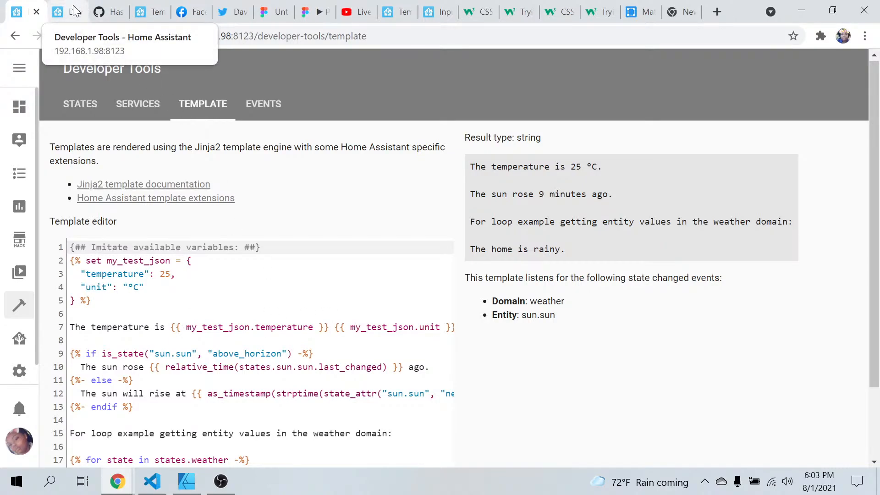
# - Try replacing the my_test_json.temperature expression in the demo template with the input_boolean entity's ID followed by .state
pyautogui.moveTo(183, 328); pyautogui.dragTo(320, 328)
pyautogui.press('BackSpace')
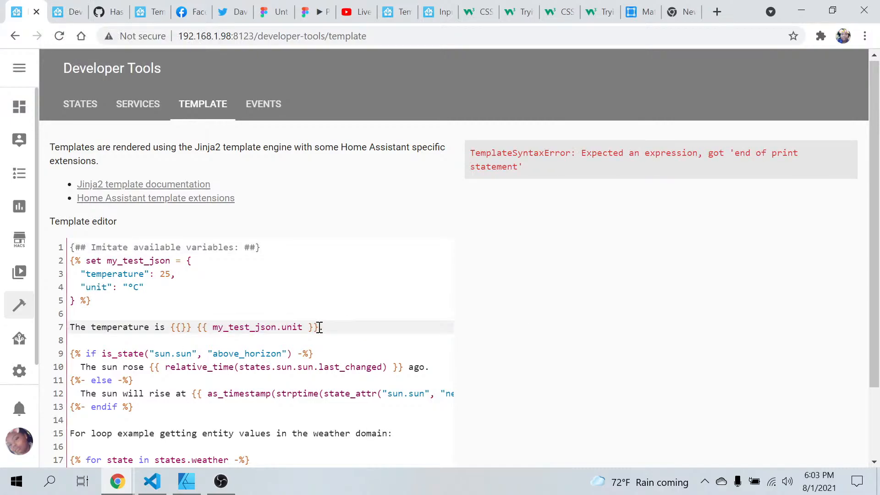
pyautogui.write('input_boolean.ashleyhome')
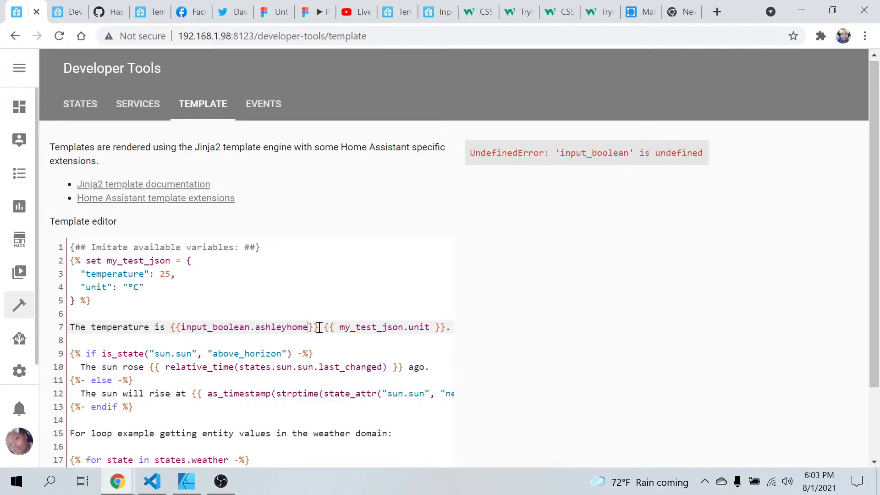
pyautogui.write('.state')
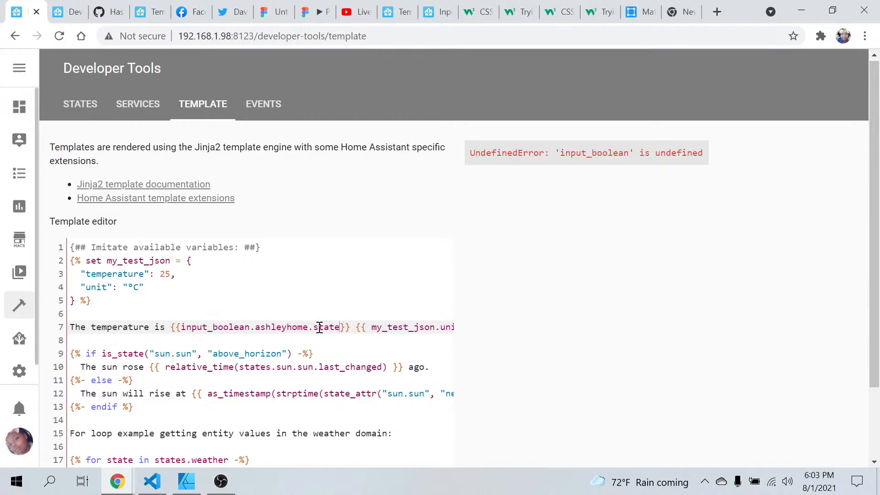
# - Delete the inserted entity reference from between the first pair of braces on the temperature line
pyautogui.press('BackSpace')
pyautogui.press('BackSpace')
pyautogui.press('BackSpace')
pyautogui.press('BackSpace')
pyautogui.press('BackSpace')
pyautogui.press('BackSpace')
pyautogui.press('BackSpace')
pyautogui.press('BackSpace')
pyautogui.press('BackSpace')
pyautogui.press('BackSpace')
pyautogui.press('BackSpace')
pyautogui.press('BackSpace')
pyautogui.press('BackSpace')
pyautogui.press('BackSpace')
pyautogui.press('BackSpace')
pyautogui.press('BackSpace')
pyautogui.press('BackSpace')
pyautogui.press('BackSpace')
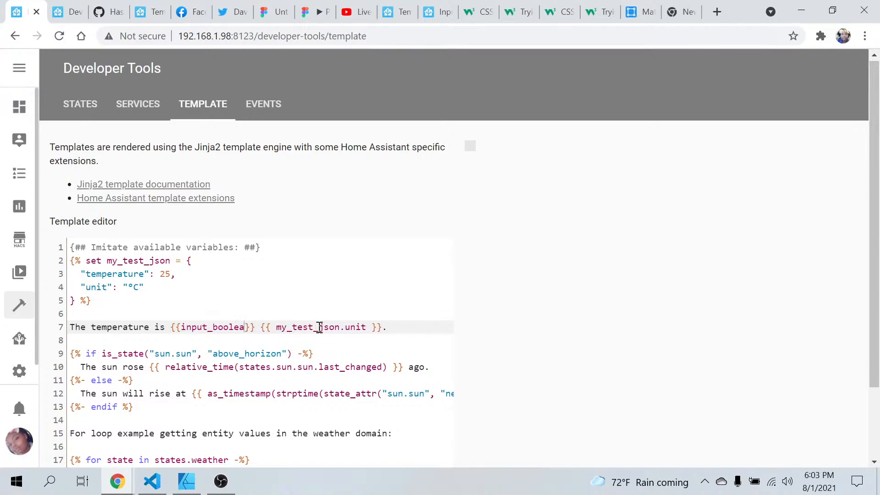
pyautogui.press('BackSpace')
pyautogui.press('BackSpace')
pyautogui.press('BackSpace')
pyautogui.press('BackSpace')
pyautogui.press('BackSpace')
pyautogui.press('BackSpace')
pyautogui.press('BackSpace')
pyautogui.press('BackSpace')
pyautogui.press('BackSpace')
pyautogui.press('BackSpace')
pyautogui.press('BackSpace')
pyautogui.press('BackSpace')
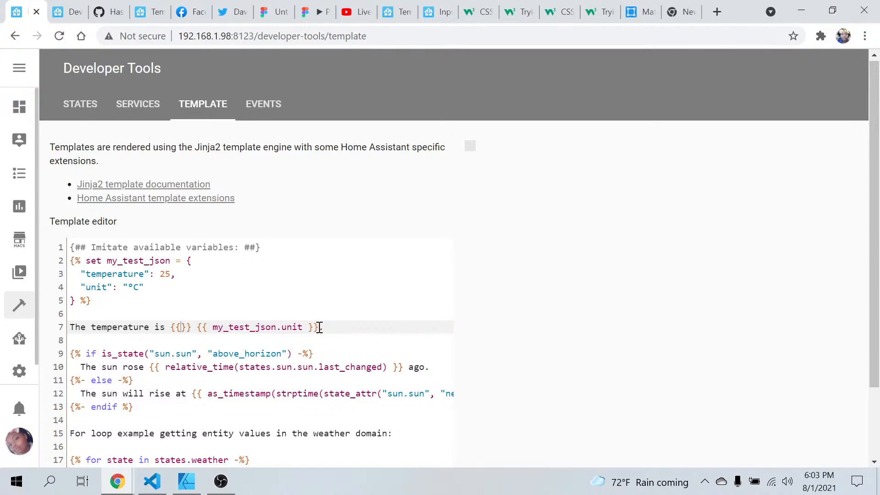
# - Clear the whole demo template and paste the home input_boolean entity's ID in its place
pyautogui.scroll(-2, 194, 326)
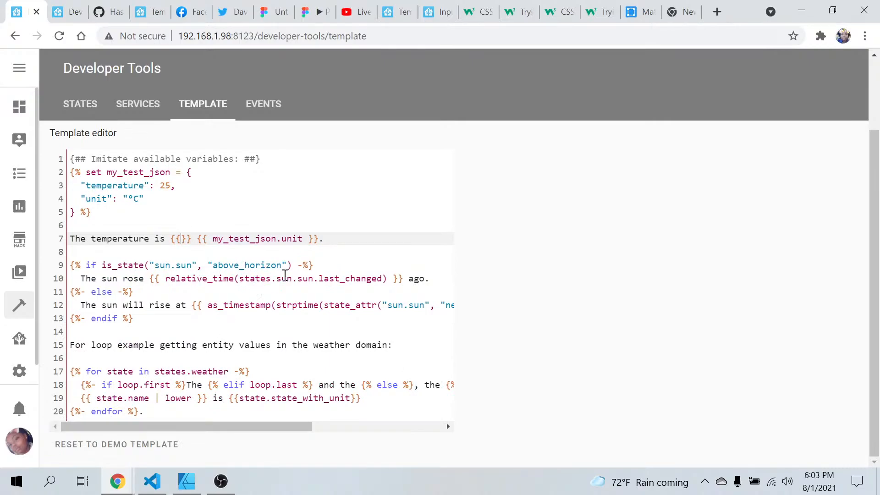
pyautogui.moveTo(175, 414); pyautogui.dragTo(53, 85)
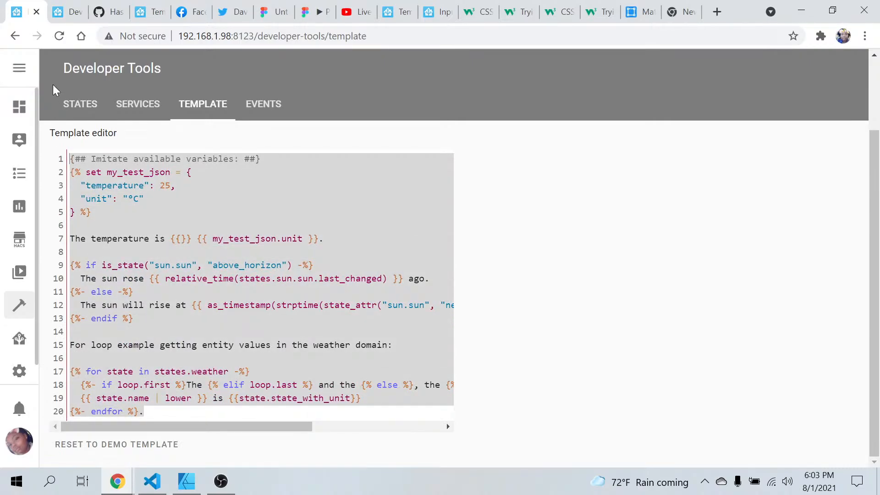
pyautogui.press('BackSpace')
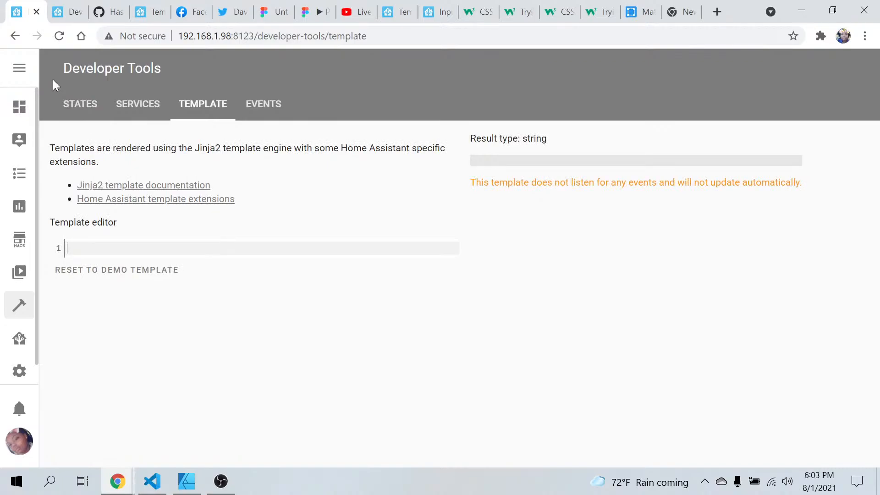
pyautogui.write('input_boolean.ashleyhome')
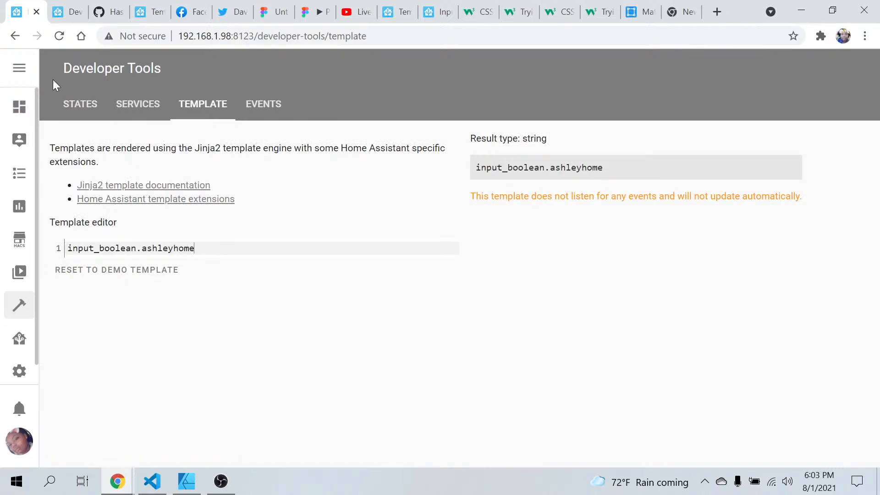
# - Wrap the pasted entity ID in double curly braces and prefix it with states
pyautogui.write('}}')
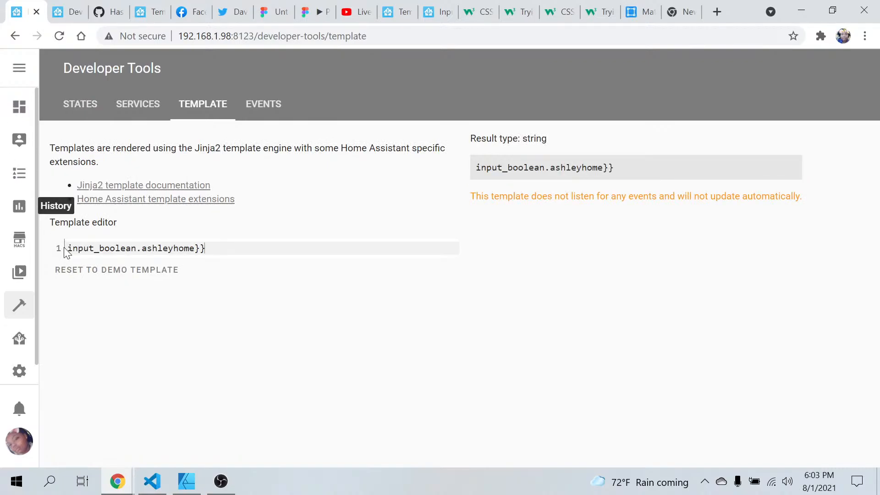
pyautogui.click(65, 248)
pyautogui.write('{{')
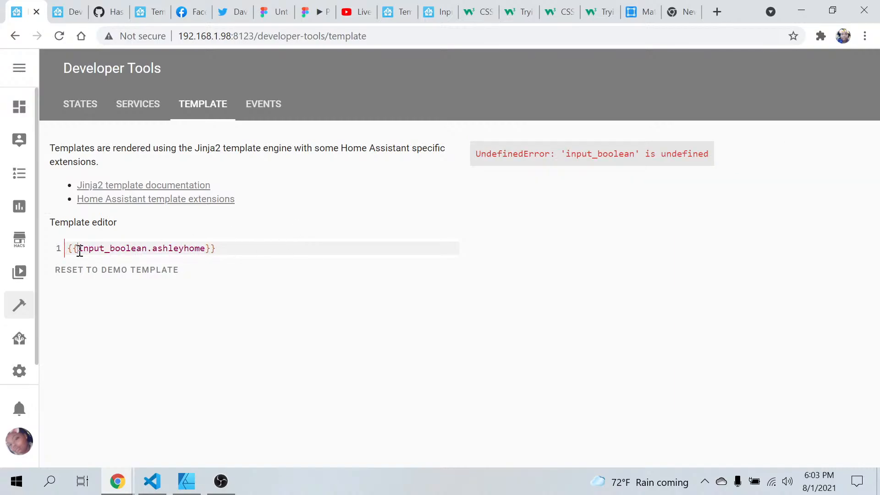
pyautogui.write(' tate.')
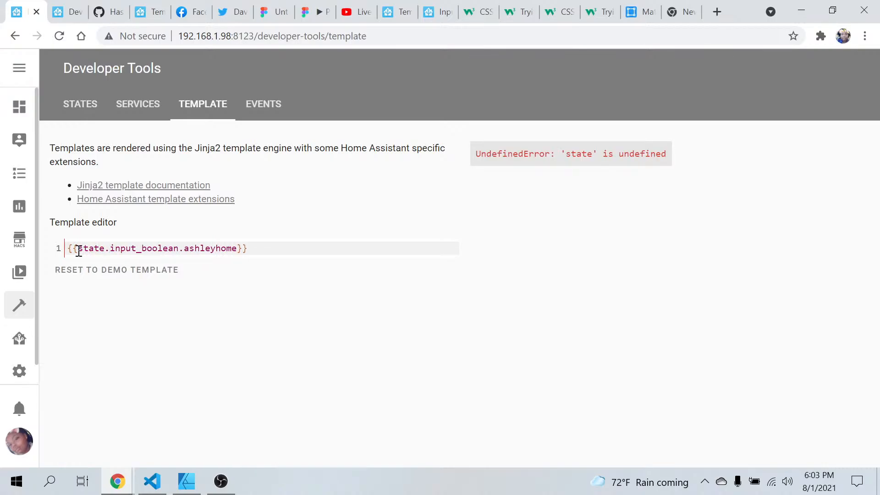
pyautogui.write('s')
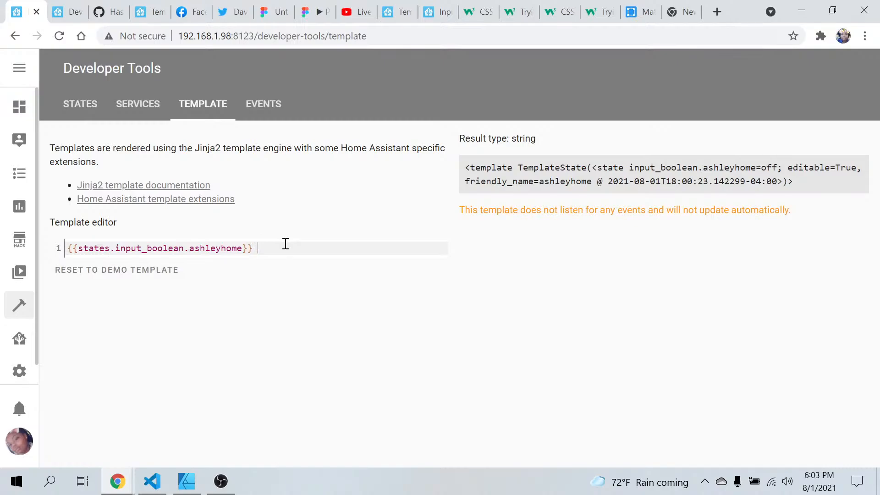
# - Add the comparison == "off" inside the braces after the entity reference, removing the extra braces and a trial closing parenthesis
pyautogui.write('== ')
pyautogui.write('off"')
pyautogui.click(275, 249)
pyautogui.write('"off"}}')
pyautogui.click(256, 252)
pyautogui.press('BackSpace')
pyautogui.press('BackSpace')
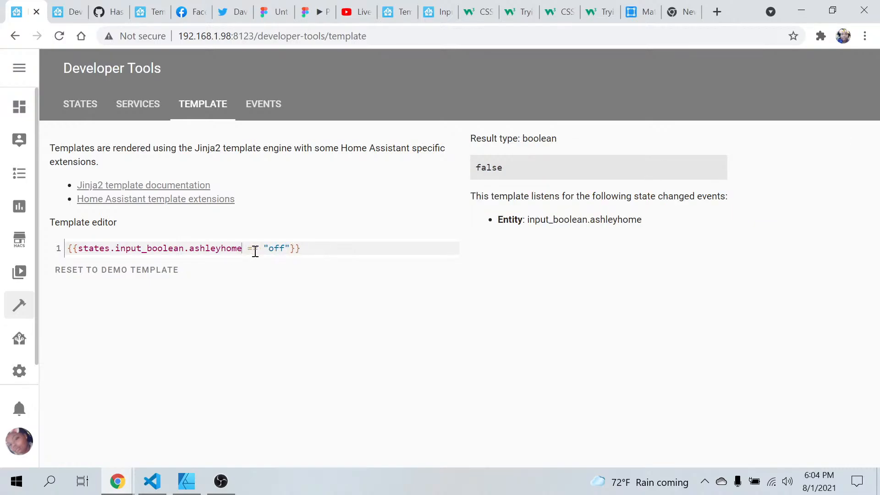
pyautogui.write(')')
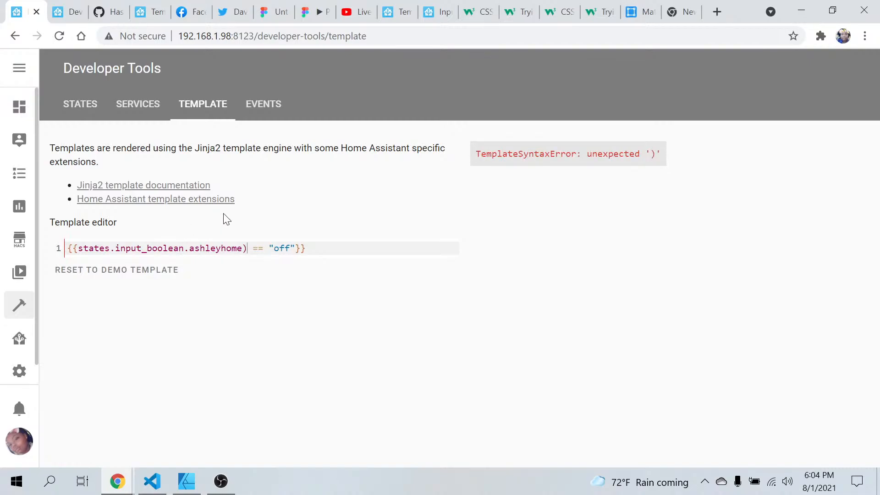
pyautogui.press('BackSpace')
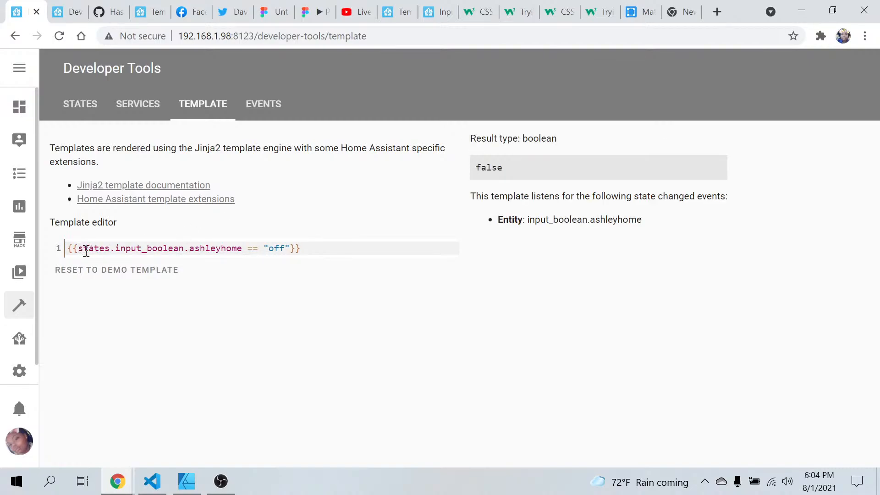
# - Remove both double quotes around off in the input_boolean comparison
pyautogui.click(291, 251)
pyautogui.press('BackSpace')
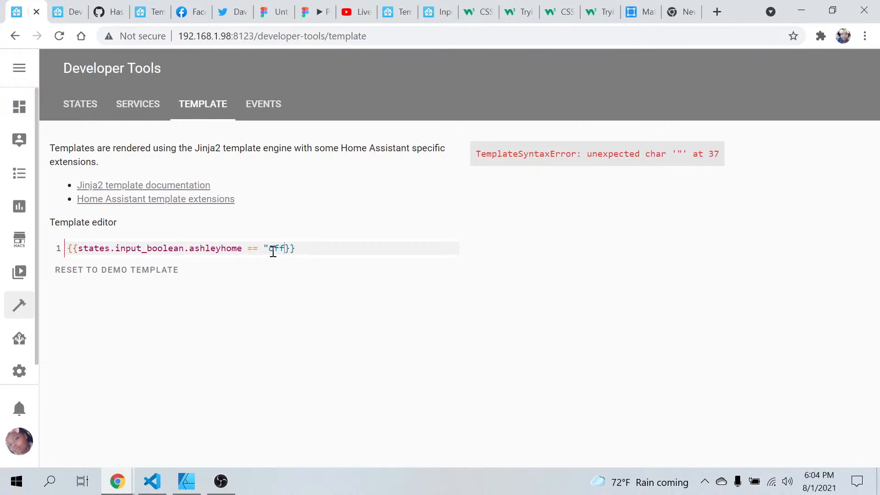
pyautogui.click(269, 251)
pyautogui.press('BackSpace')
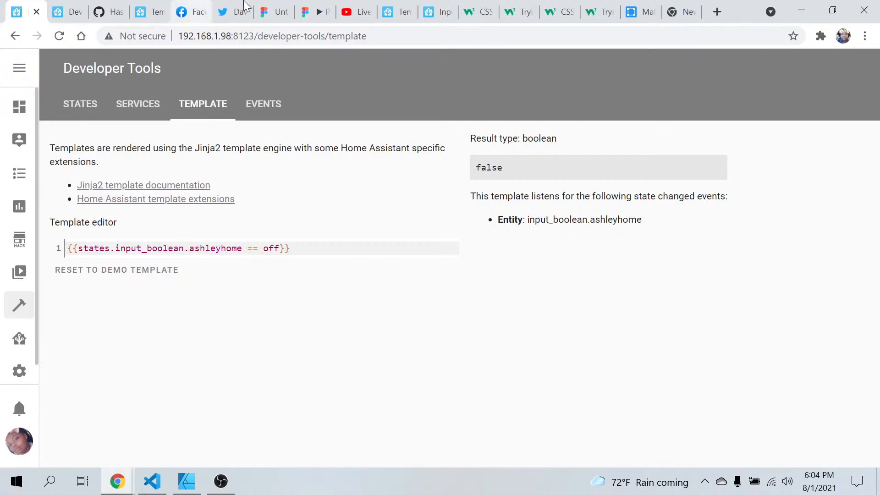
# - Find the iPhone battery state sensor in the entity states list and copy its entity ID
pyautogui.click(358, 12)
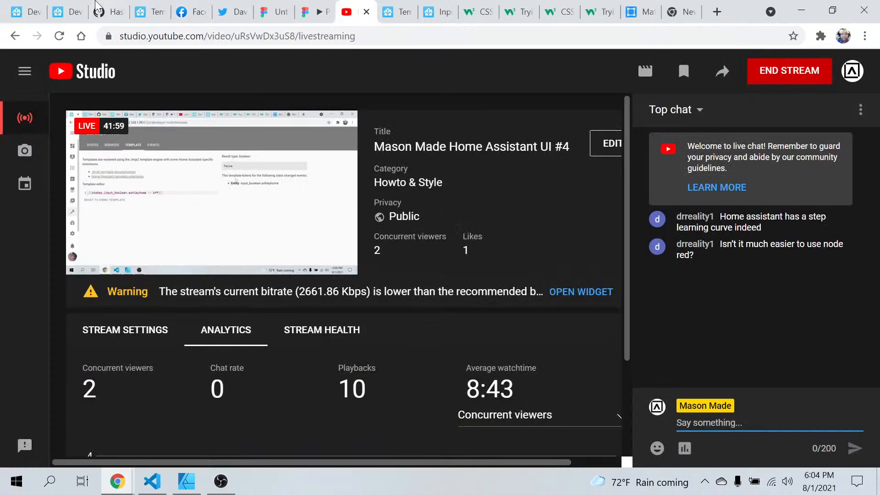
pyautogui.click(67, 12)
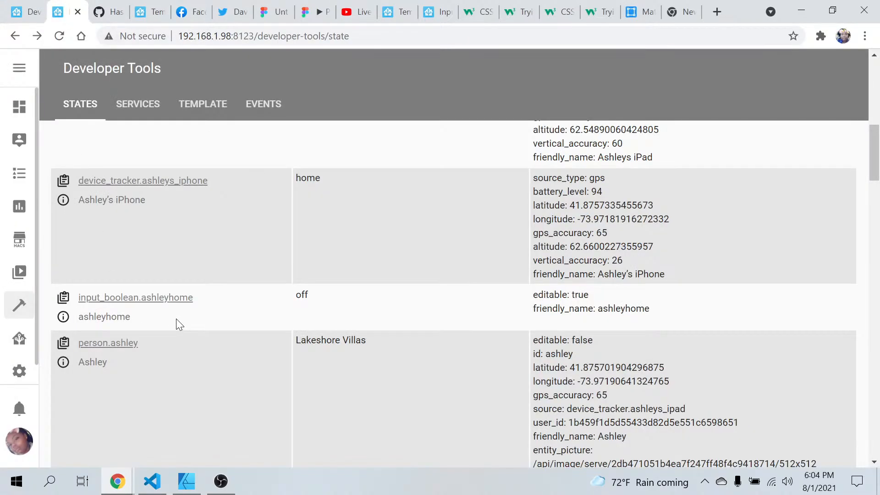
pyautogui.scroll(-5, 176, 318)
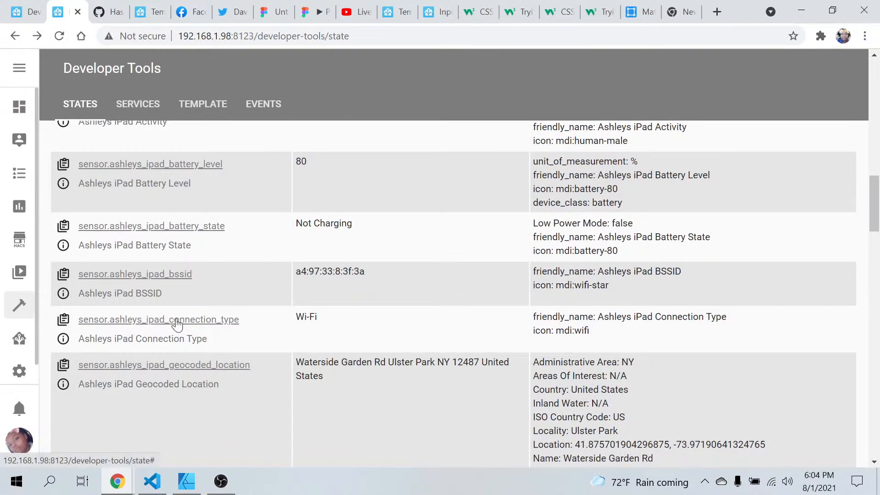
pyautogui.scroll(-1, 177, 325)
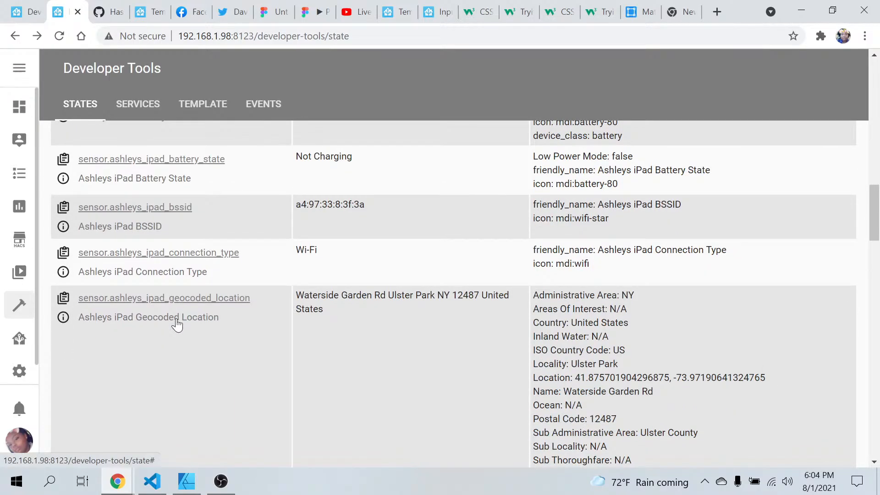
pyautogui.scroll(-10, 177, 324)
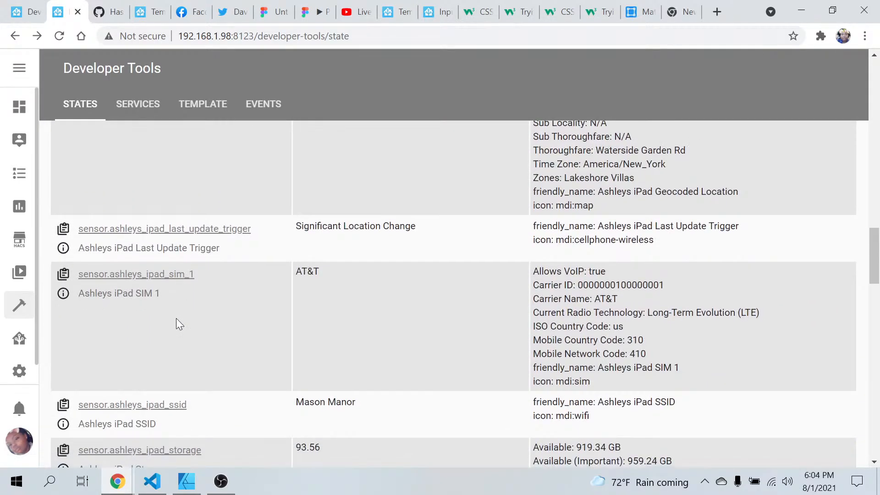
pyautogui.scroll(1, 177, 323)
pyautogui.scroll(-4, 179, 323)
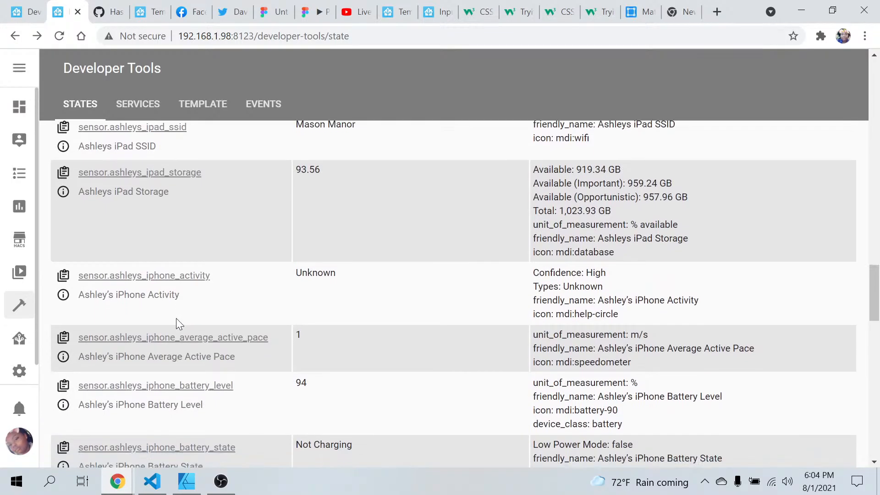
pyautogui.scroll(2, 178, 323)
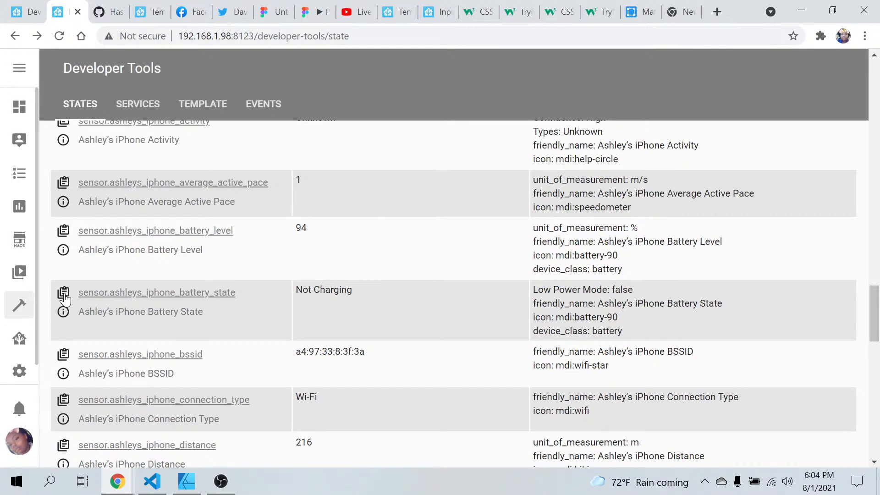
# - Replace the input_boolean entity and its off comparison after states. in the template with the copied iPhone battery state sensor ID
pyautogui.click(35, 11)
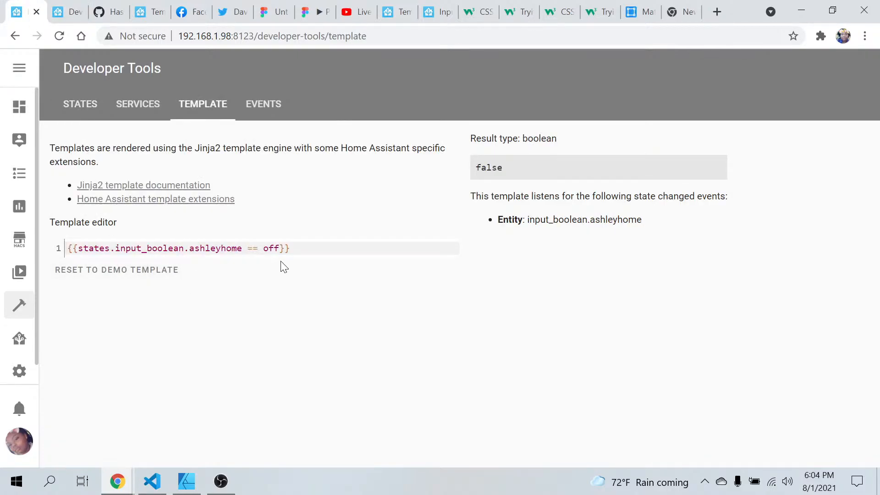
pyautogui.moveTo(280, 248); pyautogui.dragTo(118, 246)
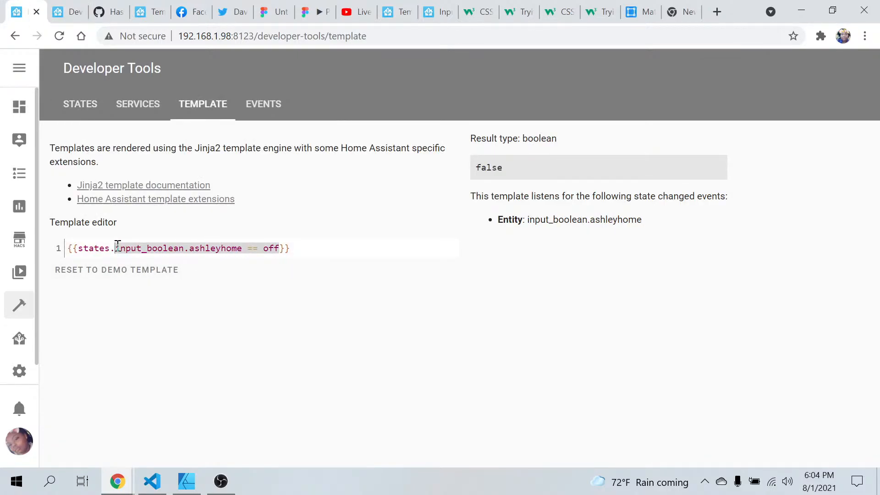
pyautogui.press('BackSpace')
pyautogui.write('sensor.ashleys_iphone_battery_state')
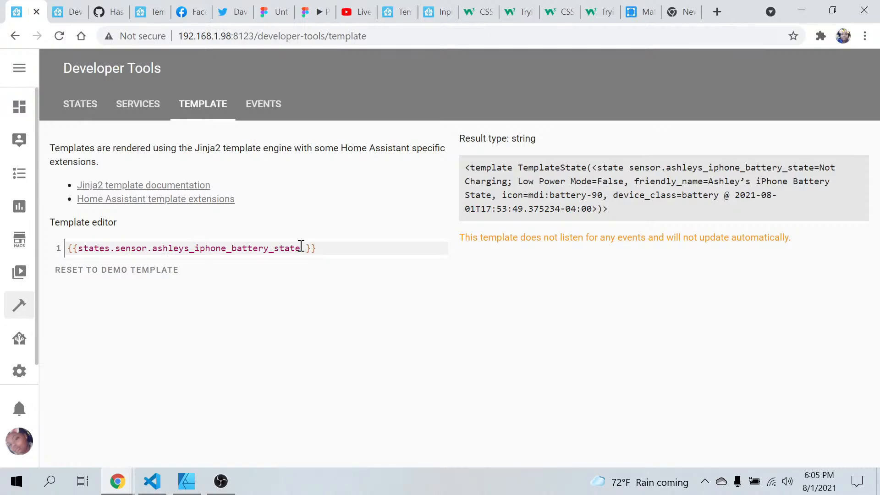
# - Add the comparison == "Not Charging" after the battery state sensor inside the template braces
pyautogui.write('== Noy')
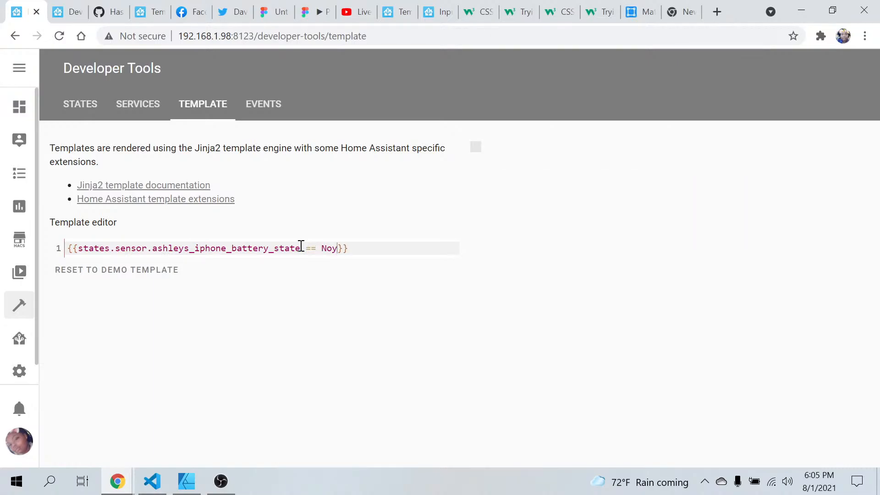
pyautogui.write(' Charging')
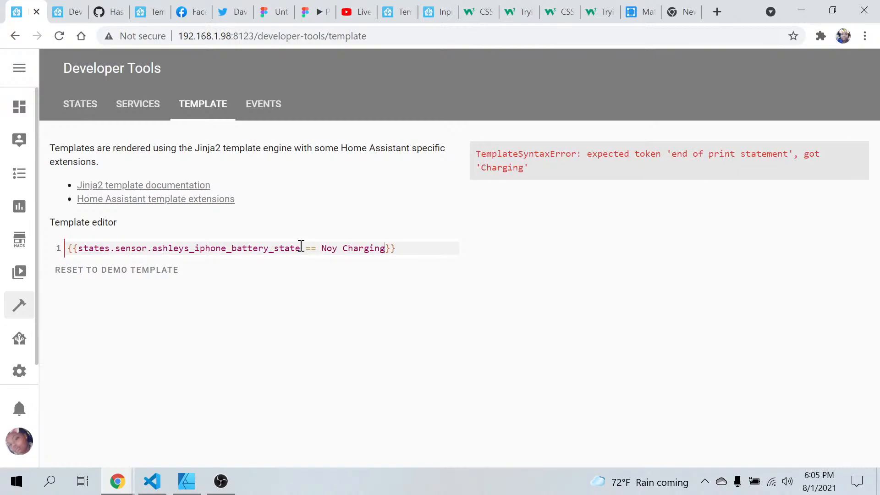
pyautogui.click(338, 248)
pyautogui.press('BackSpace')
pyautogui.write('t')
pyautogui.click(323, 248)
pyautogui.write('"Not')
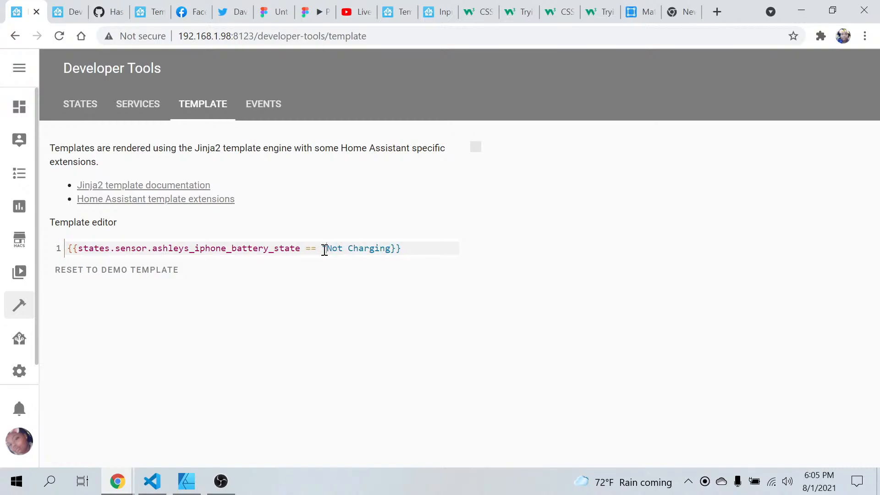
pyautogui.click(391, 247)
pyautogui.write('"')
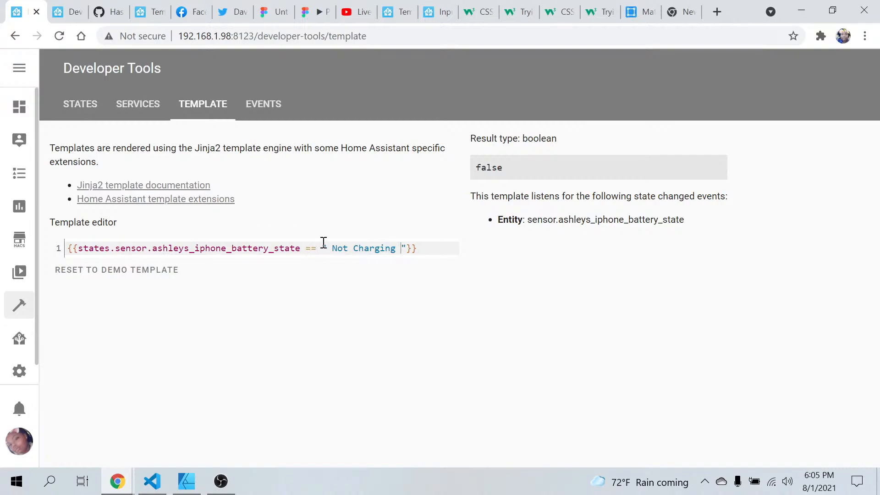
# - Remove the space between Not and Charging in the quoted value, trying an underscore in its place
pyautogui.click(355, 247)
pyautogui.press('BackSpace')
pyautogui.write('_')
pyautogui.press('BackSpace')
# - Copy the battery state sensor's value Not Charging from the states list and paste it over the text between the template's quotes
pyautogui.click(78, 9)
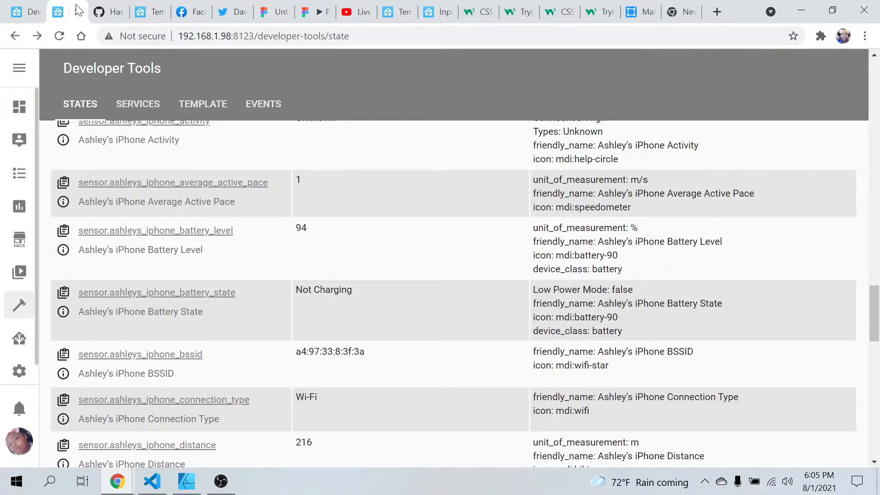
pyautogui.moveTo(359, 291); pyautogui.dragTo(299, 294)
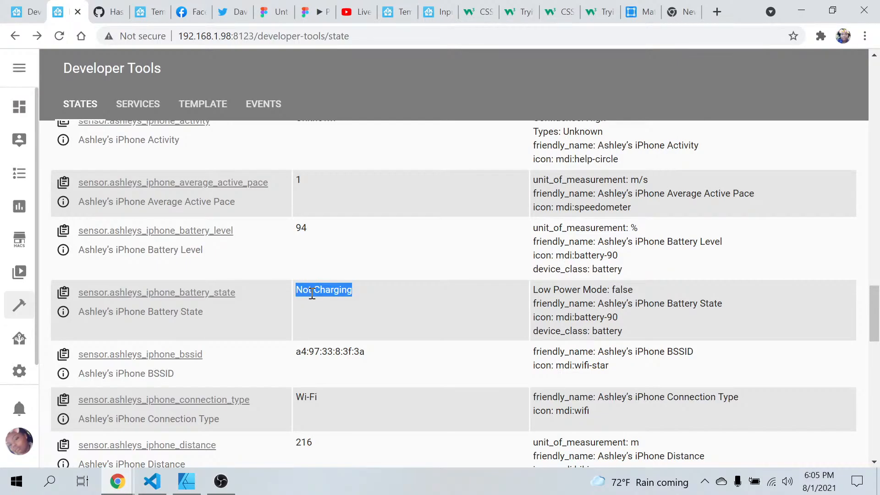
pyautogui.rightClick(312, 293)
pyautogui.click(329, 306)
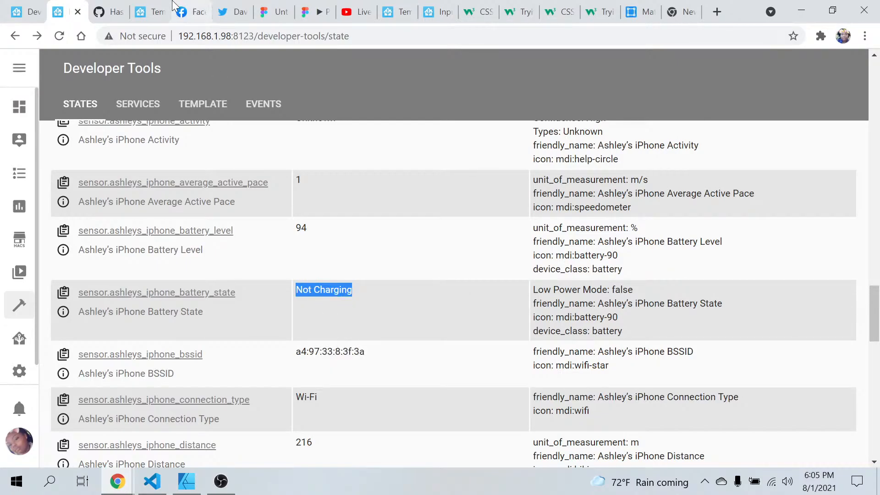
pyautogui.click(158, 13)
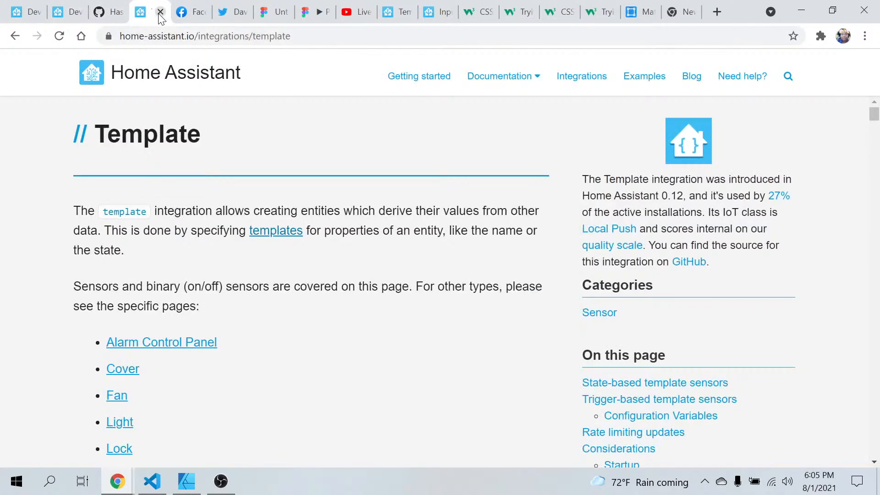
pyautogui.click(25, 12)
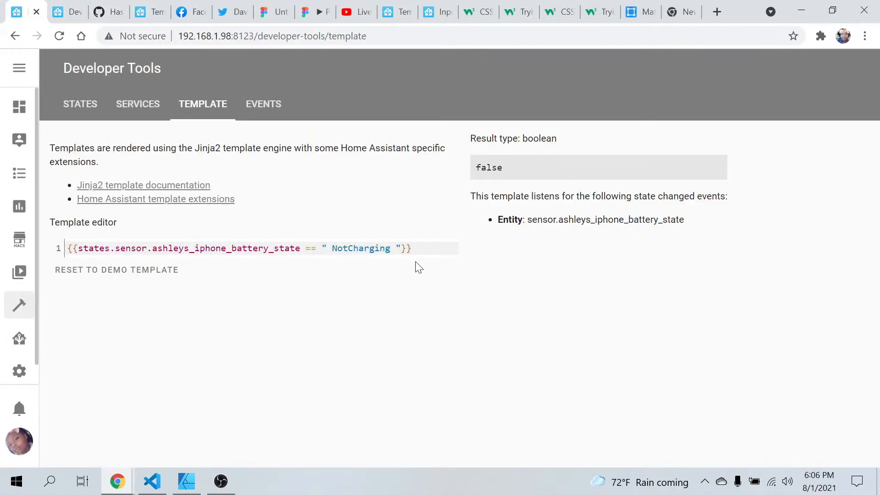
pyautogui.moveTo(396, 248); pyautogui.dragTo(332, 248)
pyautogui.press('BackSpace')
pyautogui.press('BackSpace')
pyautogui.hotkey('ctrl', 'v')
# - Copy the entity ID of the iPhone connection type sensor from the entity states list
pyautogui.click(64, 7)
pyautogui.scroll(-2, 292, 376)
pyautogui.scroll(1, 291, 374)
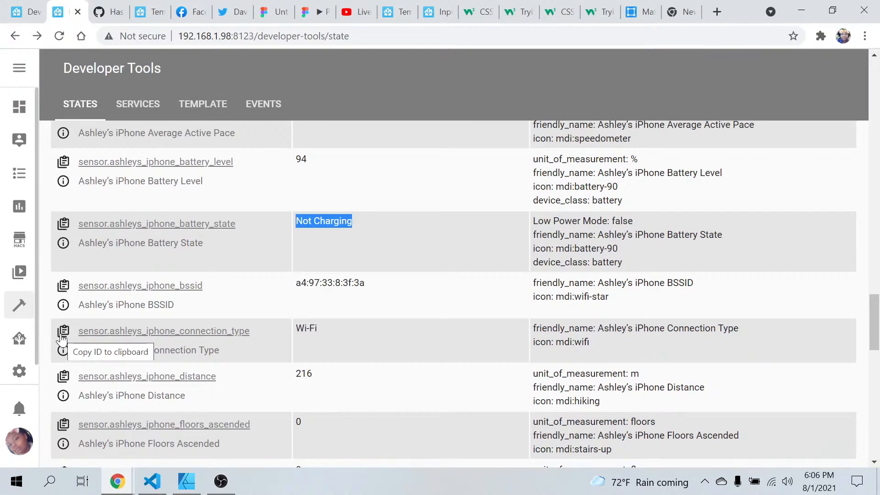
pyautogui.click(66, 340)
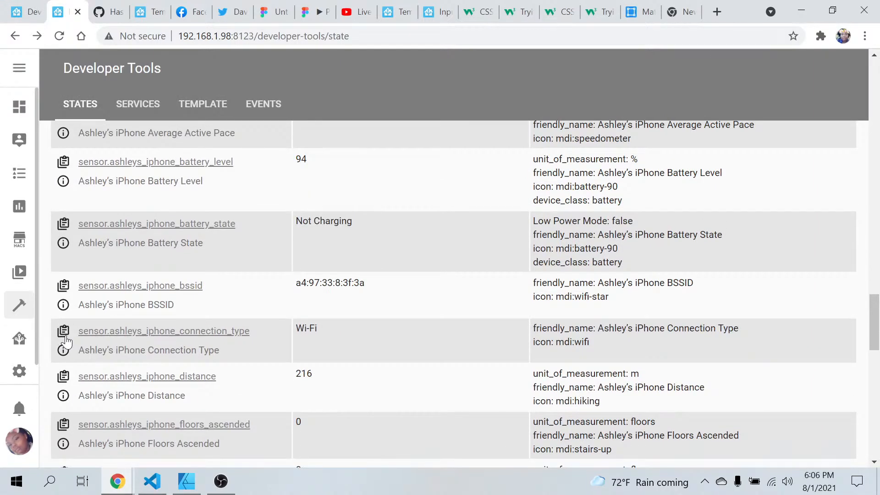
# - Replace the battery state sensor ID in the template with the copied connection type ID and delete the == "Not Charging" comparison
pyautogui.click(26, 11)
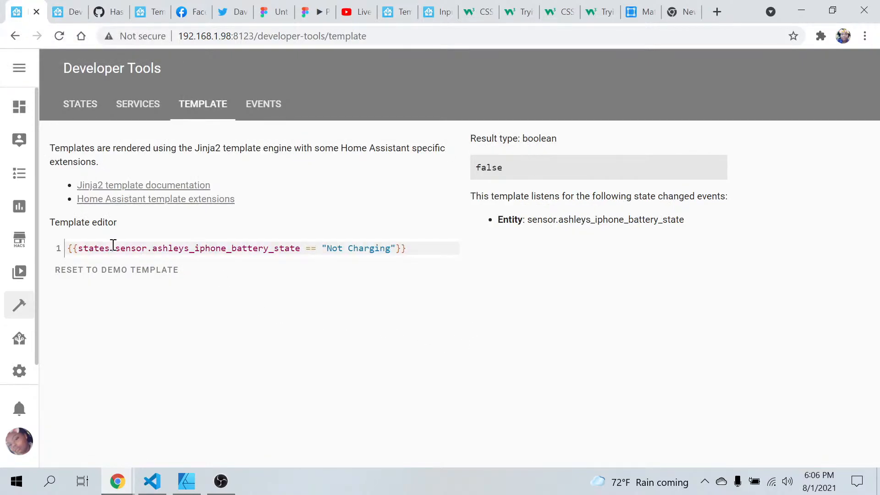
pyautogui.moveTo(115, 247); pyautogui.dragTo(303, 245)
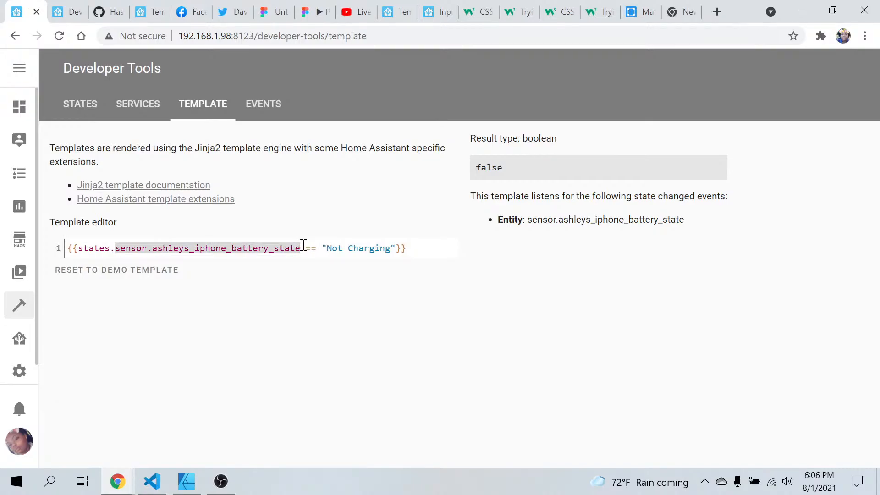
pyautogui.press('BackSpace')
pyautogui.write('sensor.ashleys_iphone_connection_type')
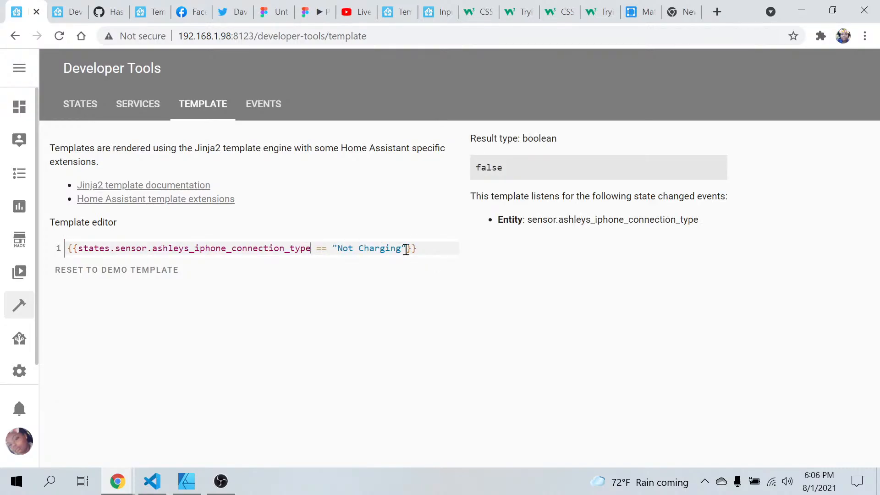
pyautogui.moveTo(406, 250); pyautogui.dragTo(314, 248)
pyautogui.press('BackSpace')
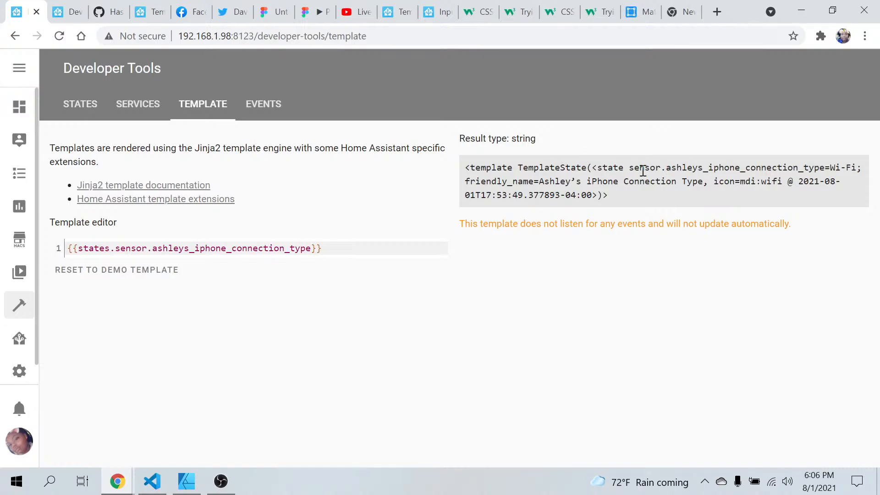
# - Copy is_state from the msg_who_is_home script example in the Templating documentation and return to the entity states list
pyautogui.click(393, 17)
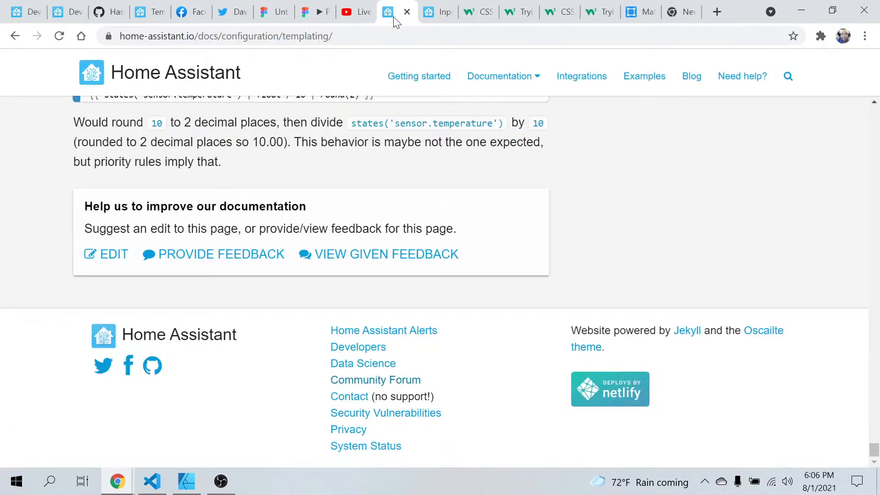
pyautogui.scroll(20, 192, 175)
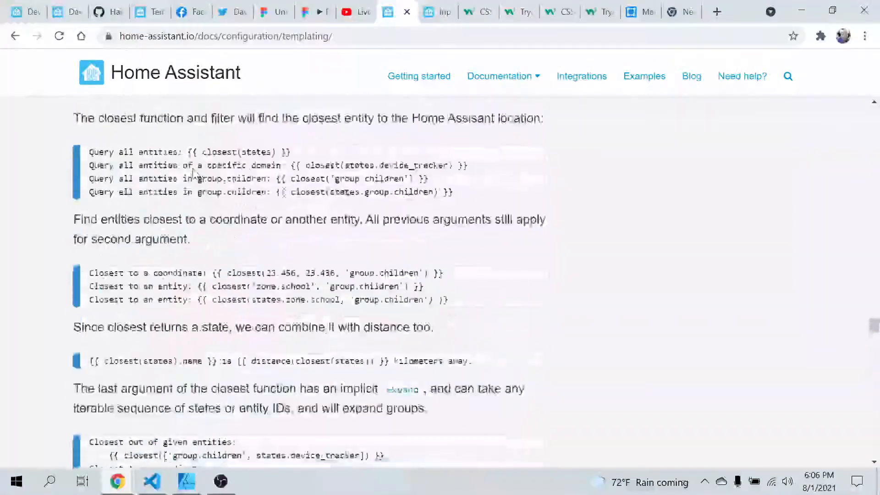
pyautogui.scroll(20, 193, 174)
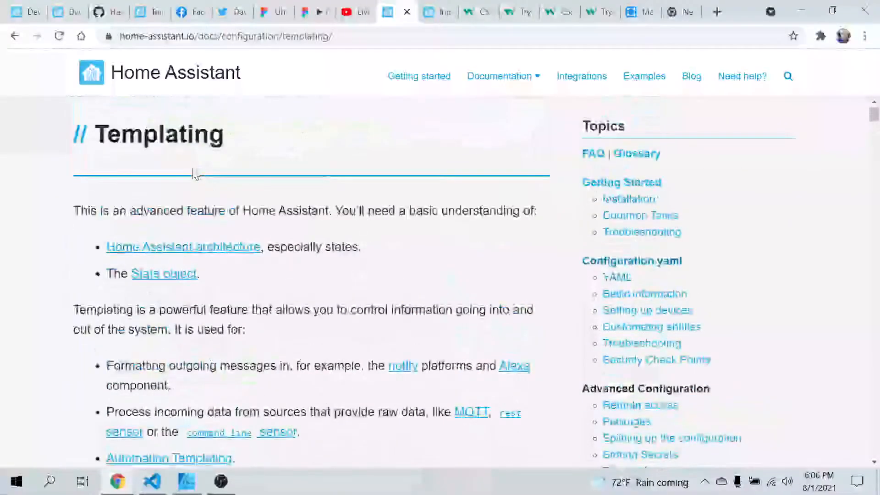
pyautogui.scroll(-15, 195, 175)
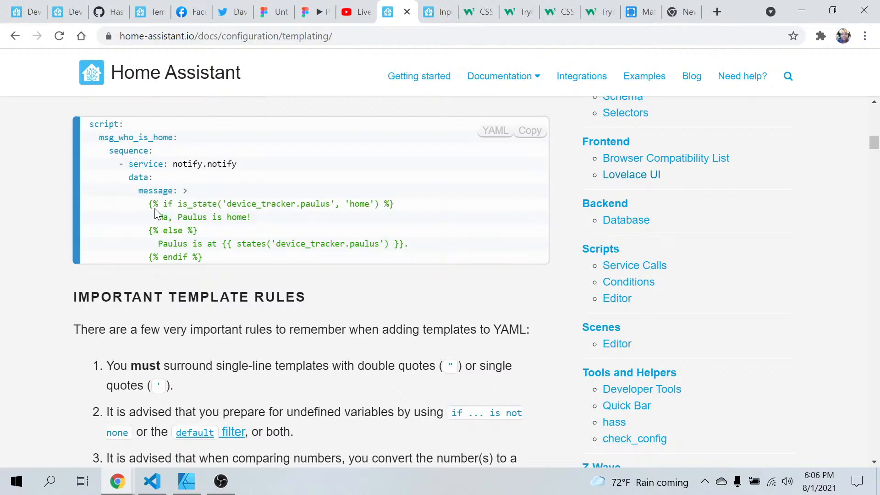
pyautogui.moveTo(148, 202); pyautogui.dragTo(271, 214)
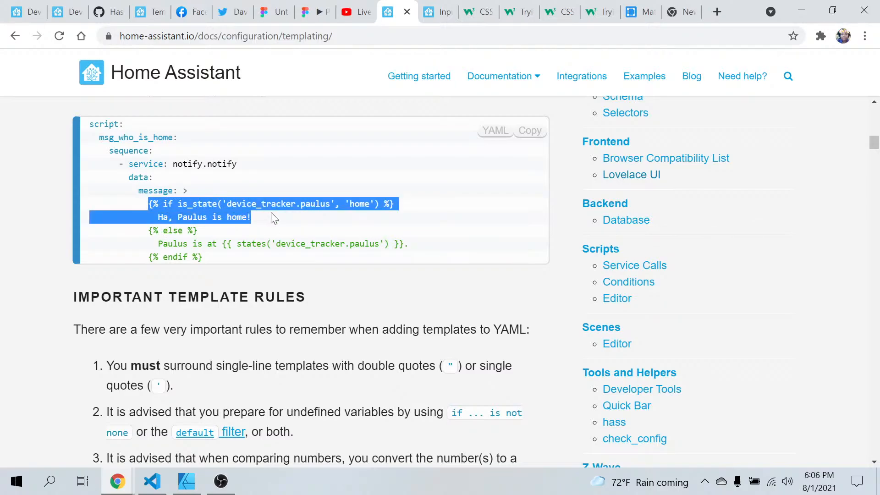
pyautogui.click(271, 217)
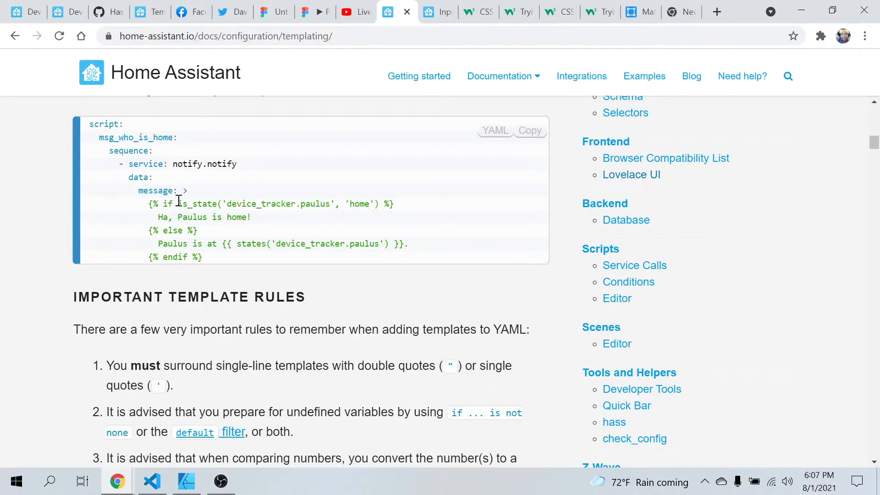
pyautogui.moveTo(178, 202); pyautogui.dragTo(217, 202)
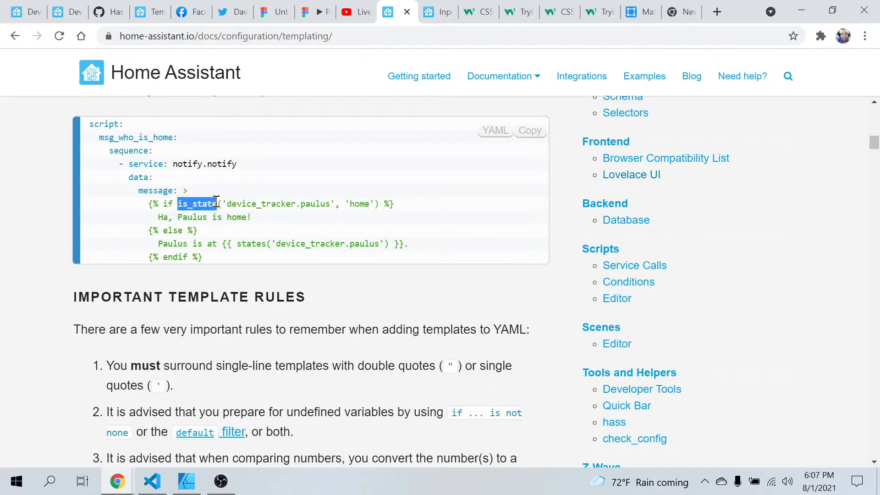
pyautogui.rightClick(217, 202)
pyautogui.click(239, 212)
pyautogui.click(56, 10)
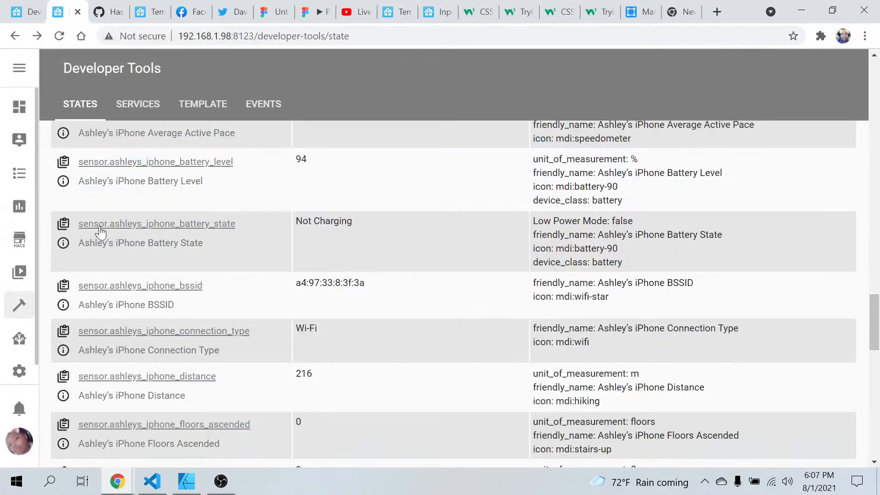
# - Replace states with is_state in the template expression and add a space after its opening braces
pyautogui.click(33, 12)
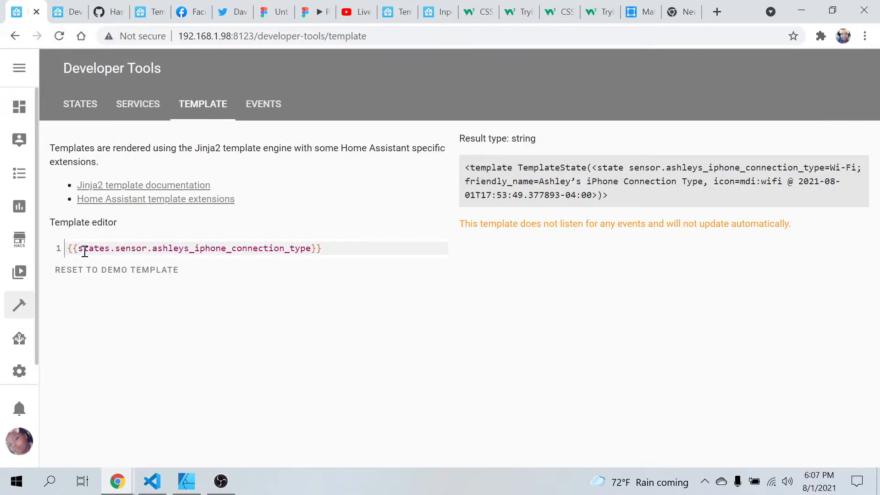
pyautogui.click(110, 248)
pyautogui.press('BackSpace')
pyautogui.press('BackSpace')
pyautogui.press('BackSpace')
pyautogui.press('BackSpace')
pyautogui.press('BackSpace')
pyautogui.press('BackSpace')
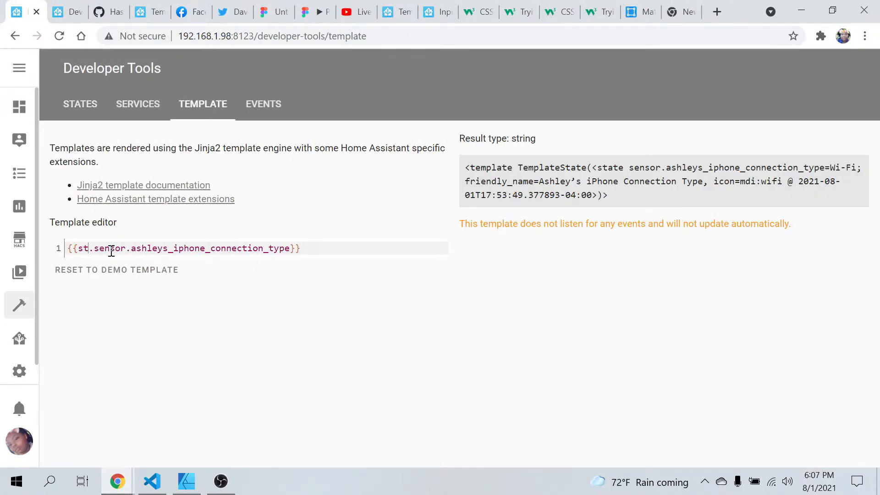
pyautogui.write('is_state')
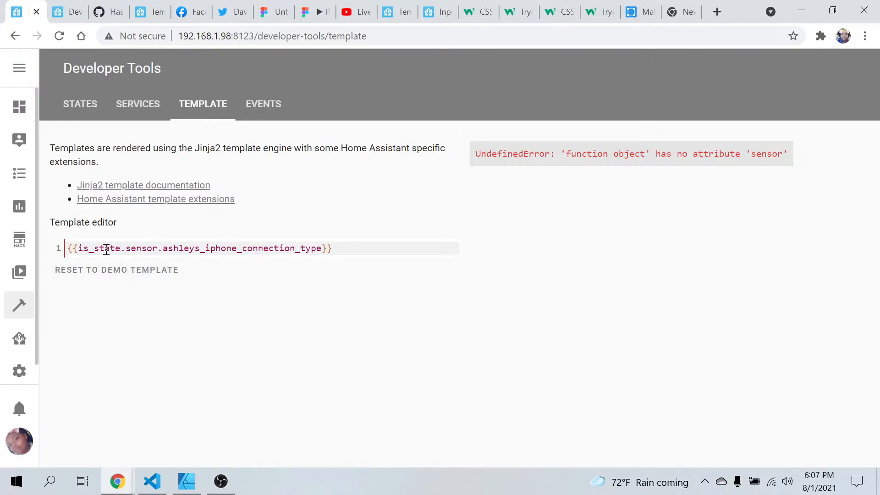
pyautogui.click(79, 249)
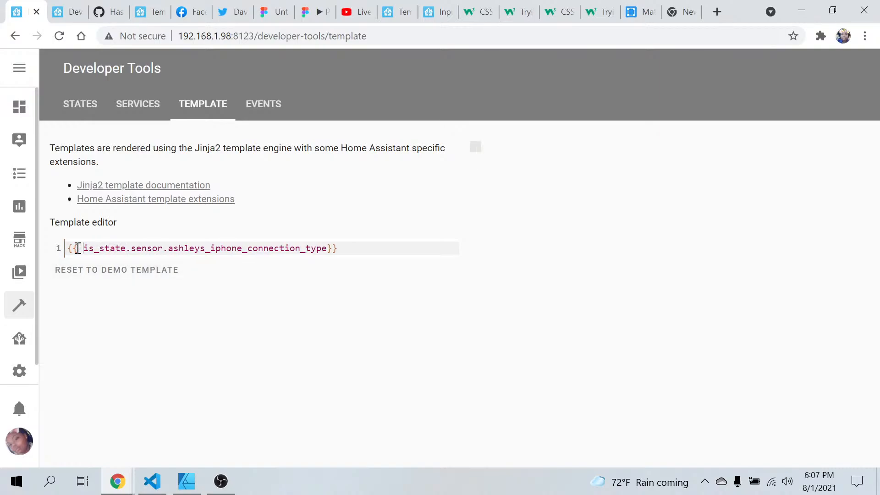
# - Check the is_state example in the Templating documentation and delete the connection type object name following sensor. in the template
pyautogui.click(67, 12)
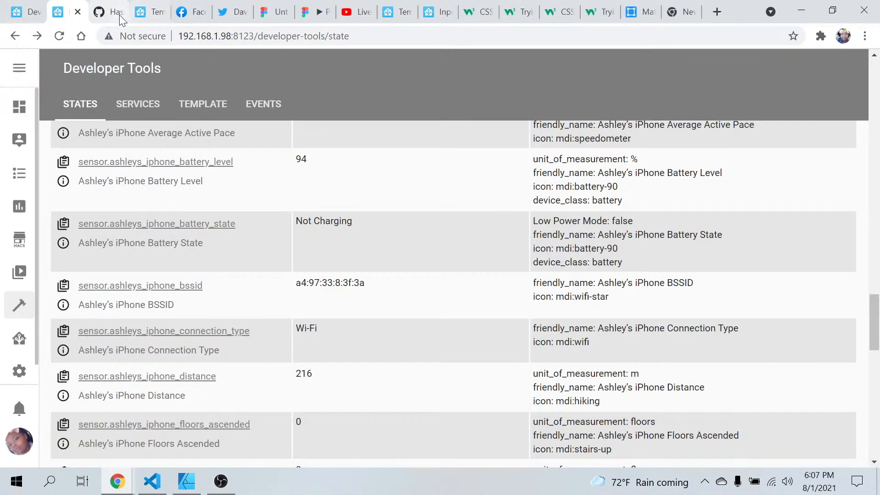
pyautogui.click(150, 16)
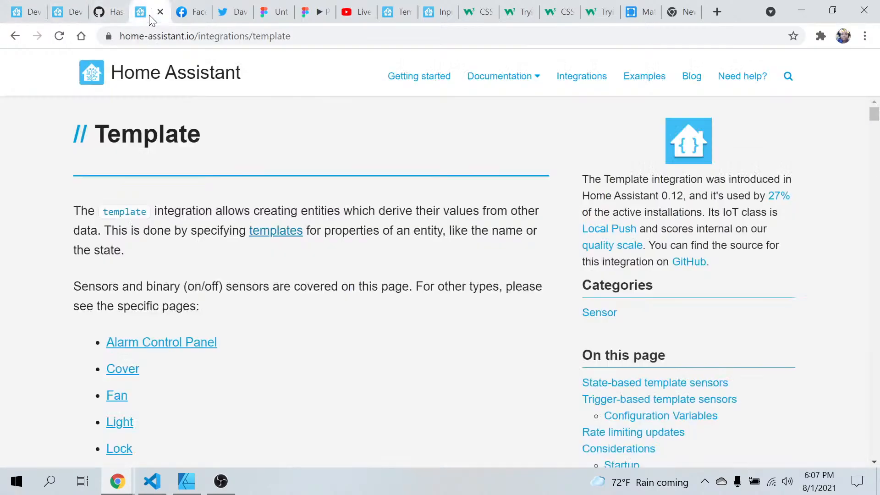
pyautogui.click(402, 15)
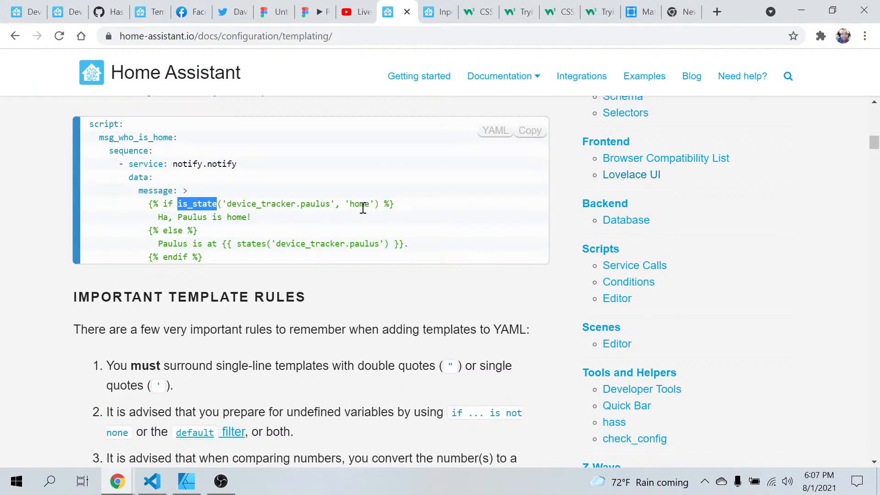
pyautogui.click(28, 7)
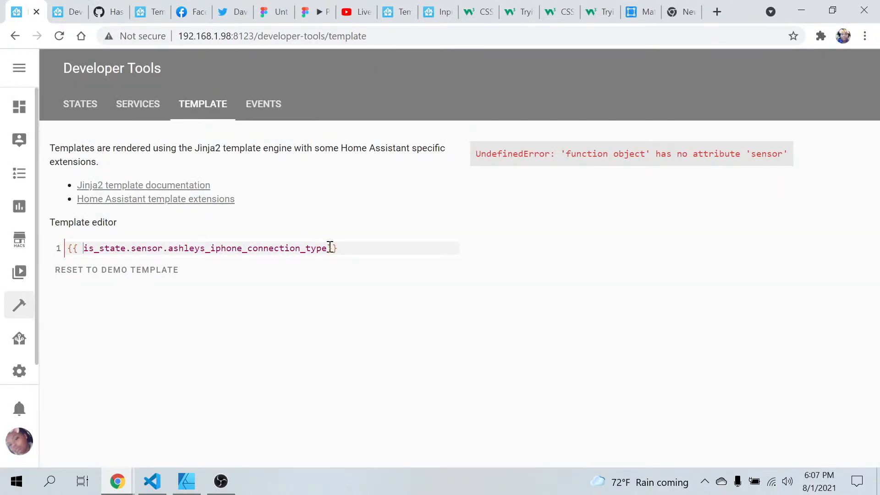
pyautogui.moveTo(329, 250); pyautogui.dragTo(171, 230)
pyautogui.press('BackSpace')
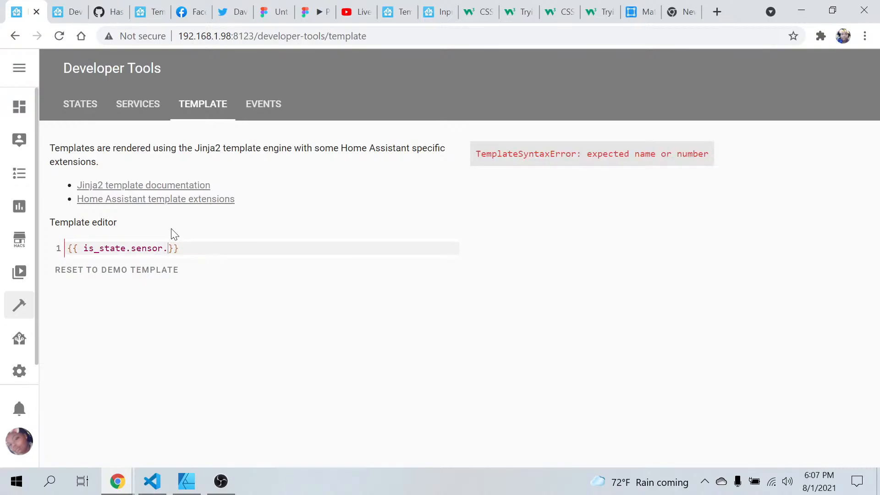
# - Copy the iPhone device tracker's entity ID from the entity states list and return to the template editor
pyautogui.click(73, 7)
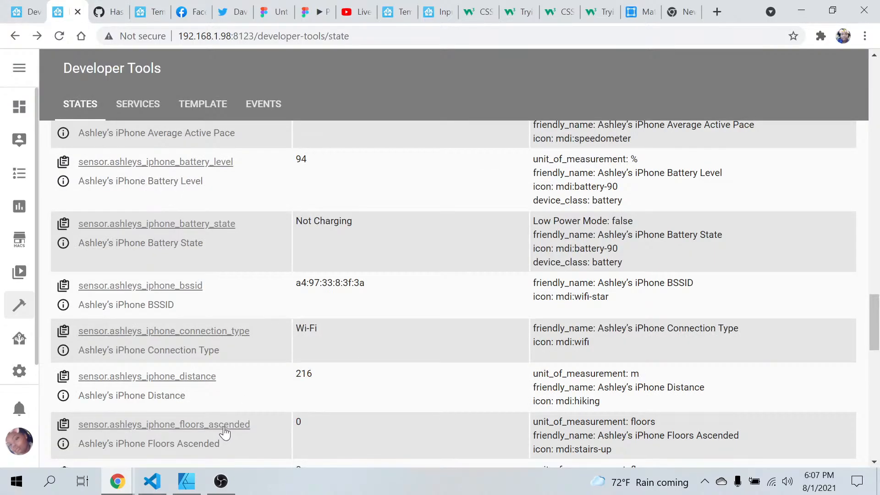
pyautogui.scroll(10, 229, 403)
pyautogui.scroll(10, 232, 377)
pyautogui.scroll(-5, 233, 377)
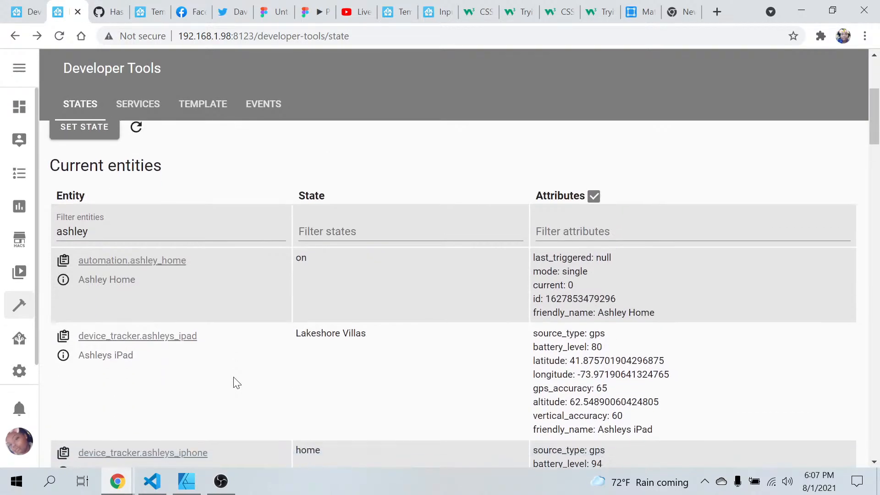
pyautogui.scroll(-4, 236, 383)
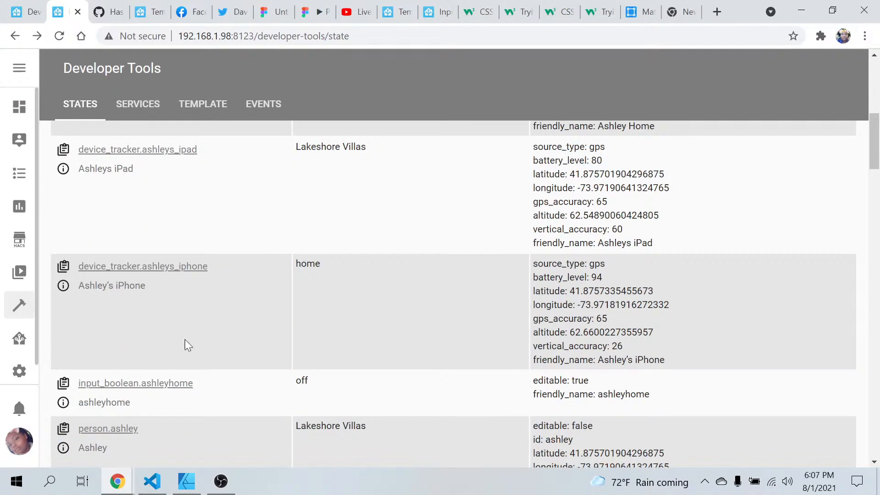
pyautogui.click(64, 269)
pyautogui.hotkey('ctrl', 'shift', 'Tab')
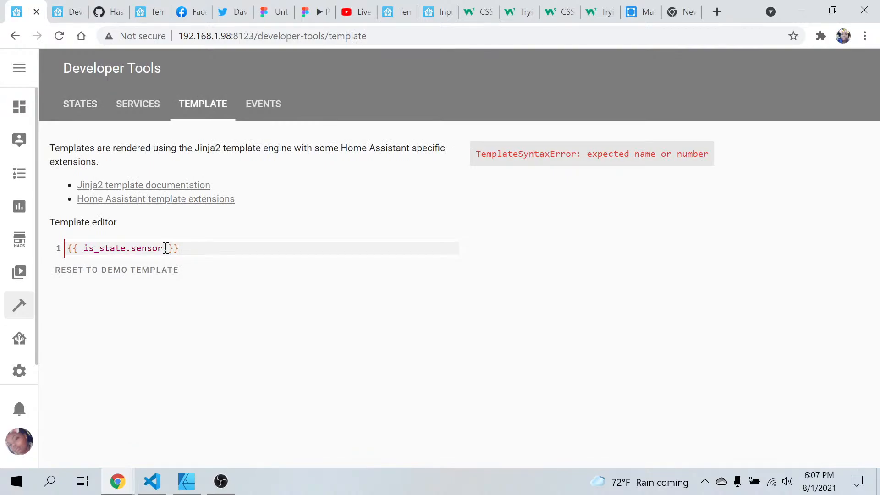
# - Replace sensor in the template with the copied iPhone device tracker ID, remove the trailing dot and append a comma and home
pyautogui.press('BackSpace')
pyautogui.press('BackSpace')
pyautogui.press('BackSpace')
pyautogui.press('BackSpace')
pyautogui.press('BackSpace')
pyautogui.press('BackSpace')
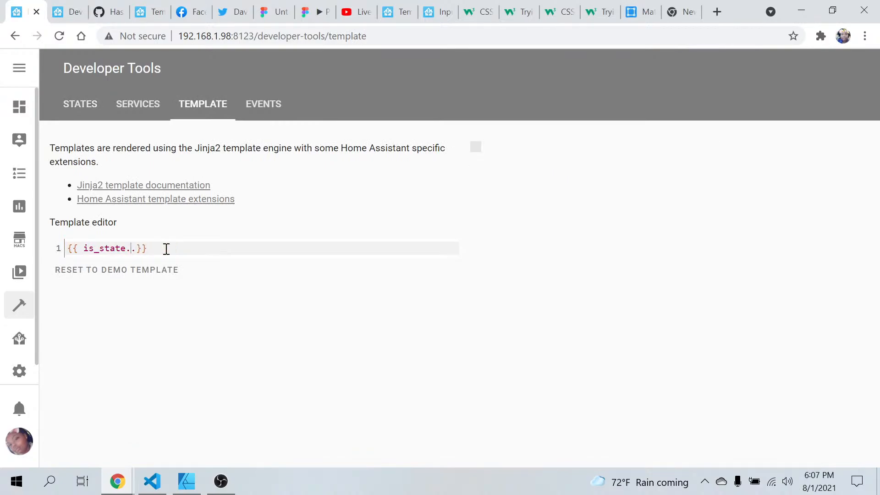
pyautogui.hotkey('ctrl', 'v')
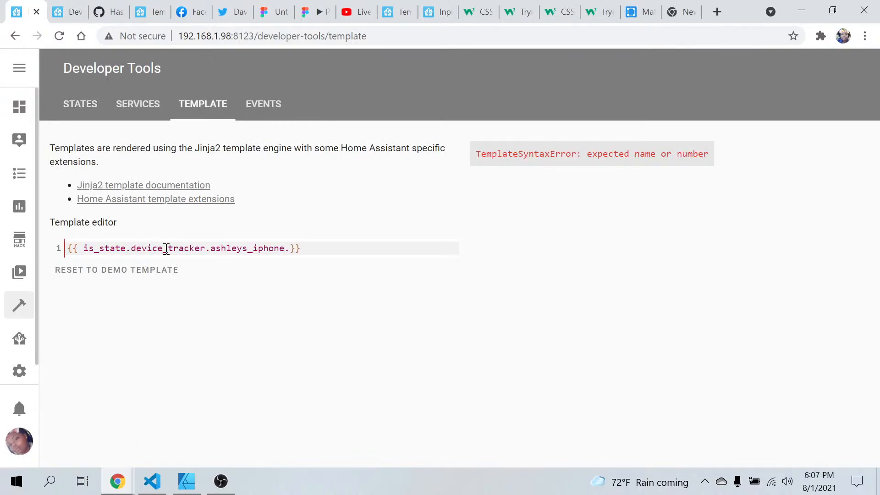
pyautogui.press('Delete')
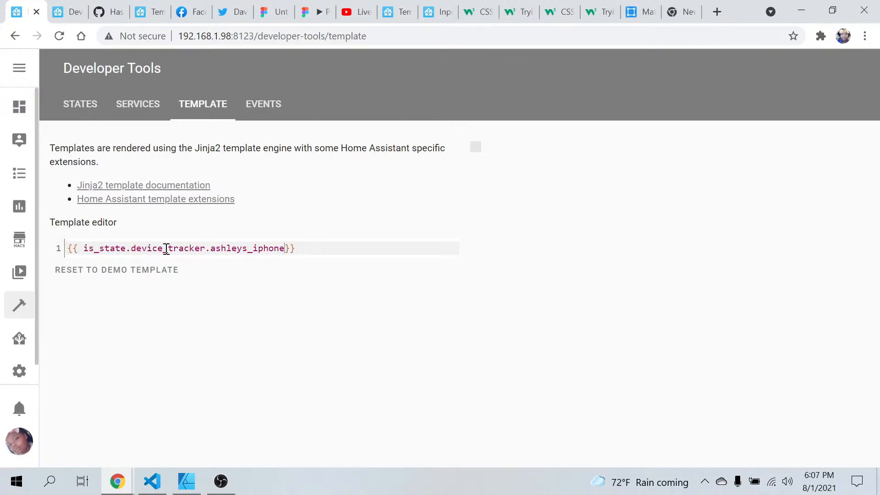
pyautogui.write(', ')
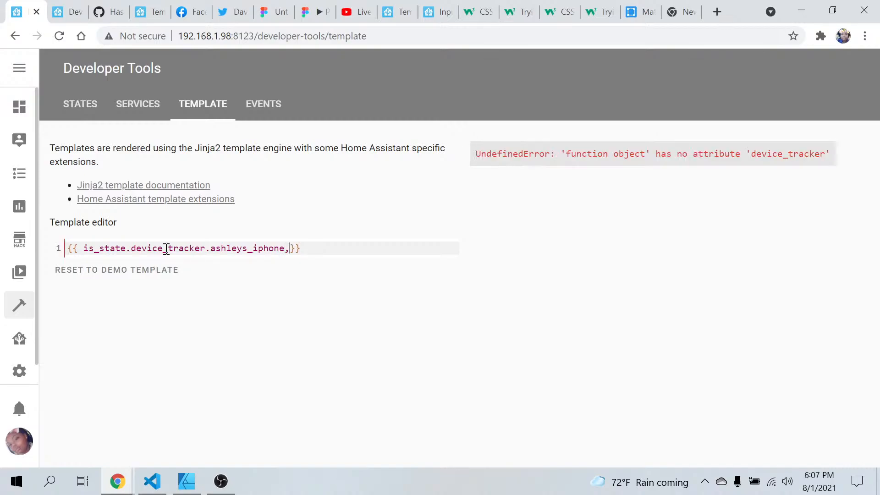
pyautogui.write('home')
# - Check the is_state syntax in the msg_who_is_home example and move the Templating documentation nearer to the Developer Tools pages
pyautogui.click(146, 12)
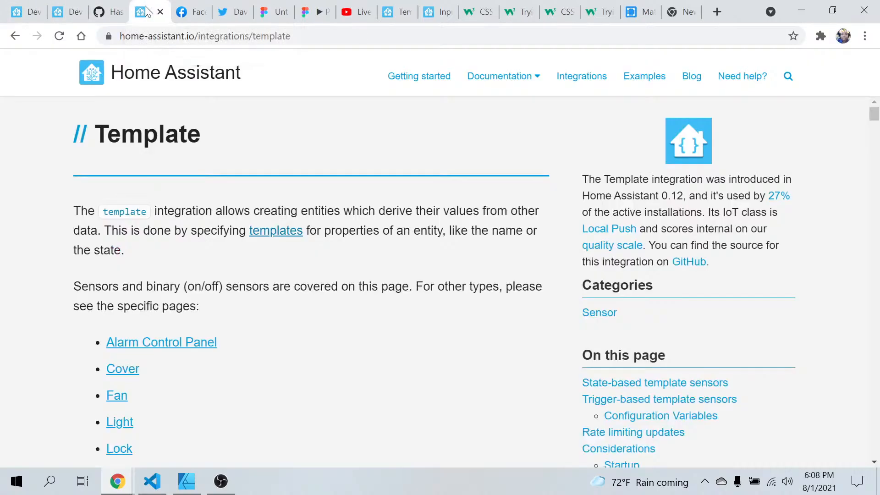
pyautogui.click(397, 12)
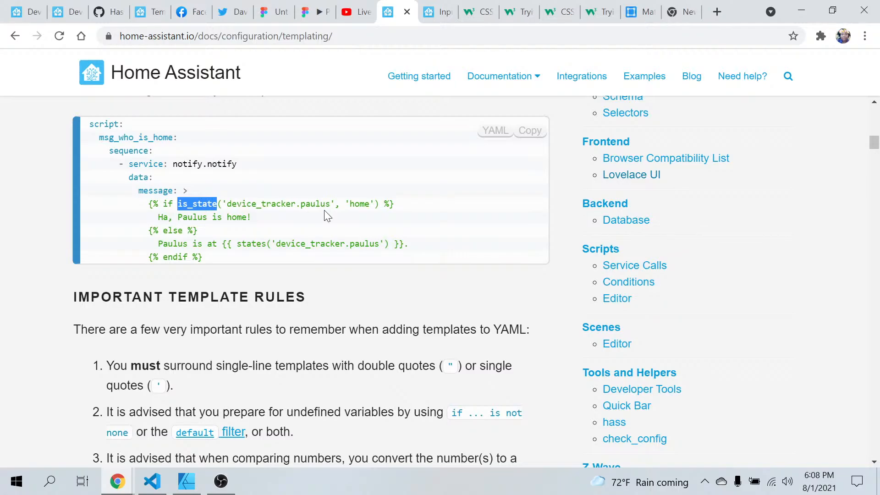
pyautogui.click(28, 12)
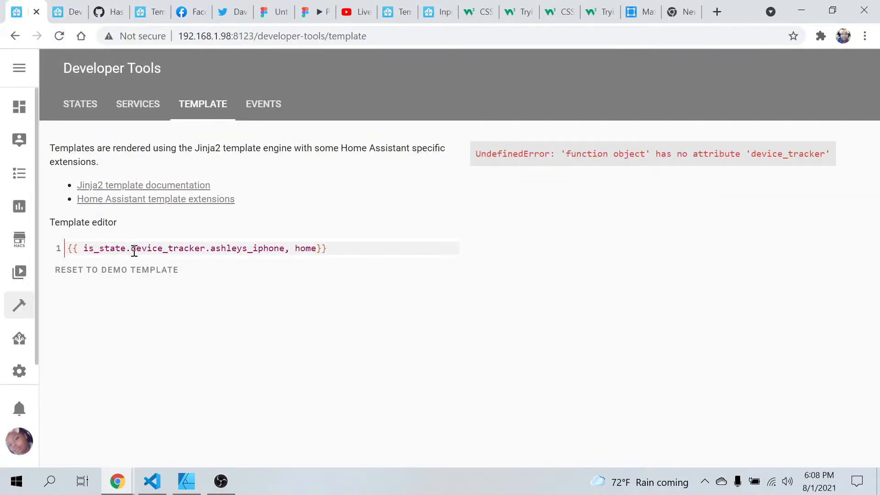
pyautogui.click(152, 20)
pyautogui.moveTo(401, 16); pyautogui.dragTo(152, 22)
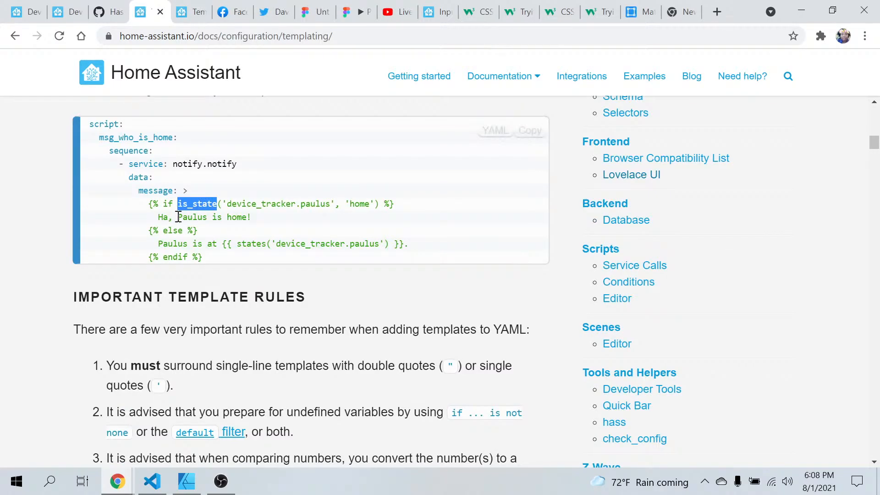
pyautogui.click(199, 214)
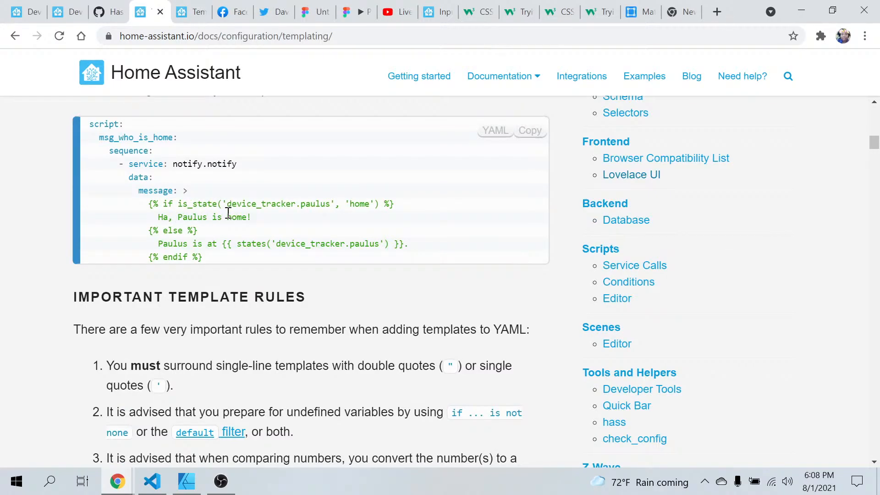
pyautogui.moveTo(69, 12); pyautogui.dragTo(35, 9)
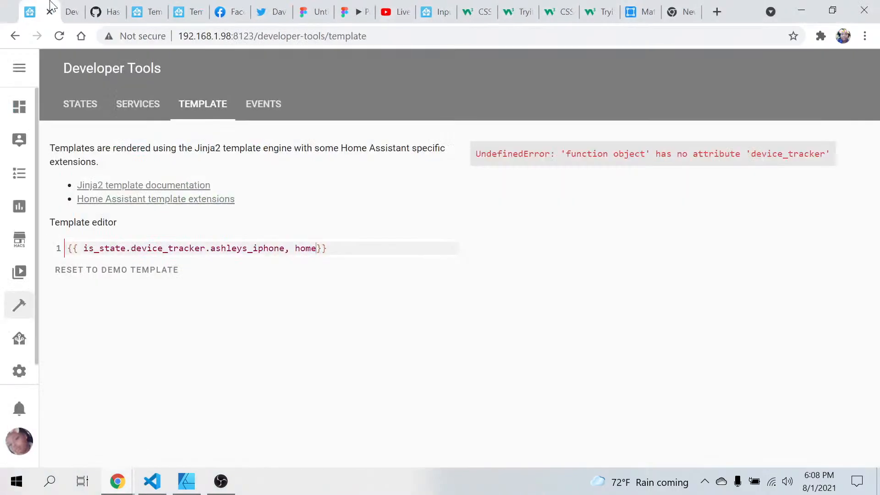
# - Rewrite the expression as an is_state() call with parentheses, single-quoting the iPhone device tracker ID and 'home'
pyautogui.click(131, 250)
pyautogui.press('BackSpace')
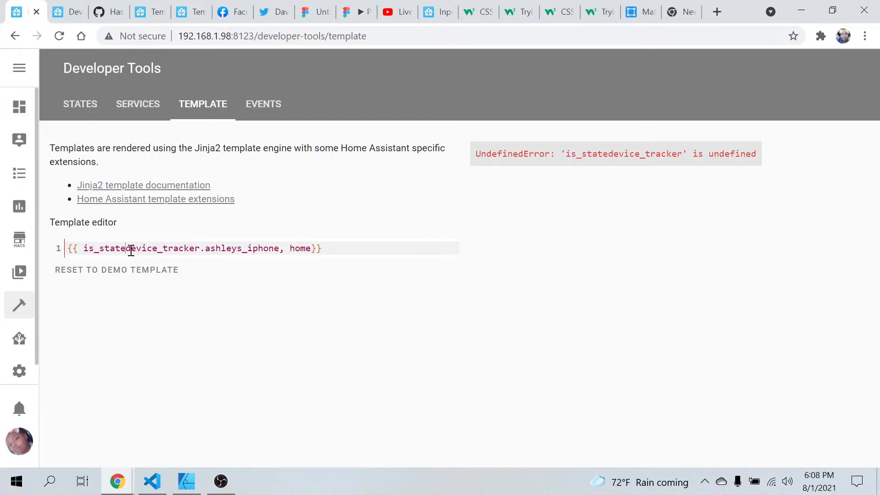
pyautogui.write('( ')
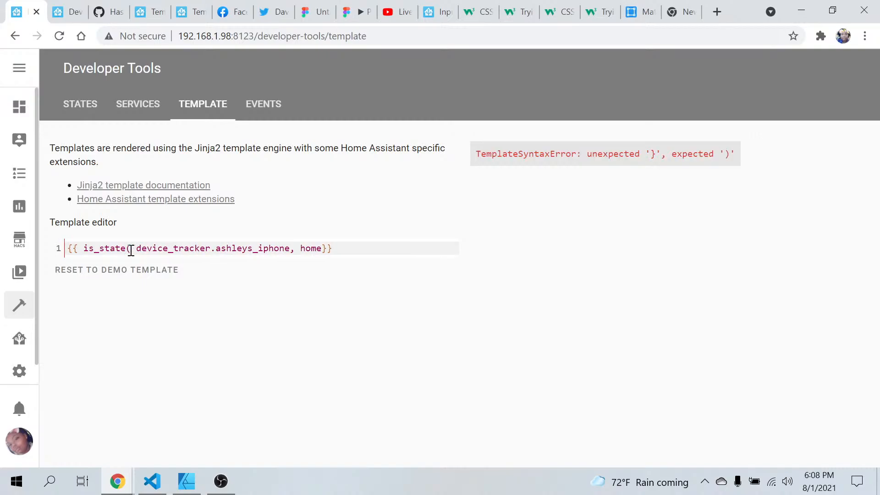
pyautogui.write("'")
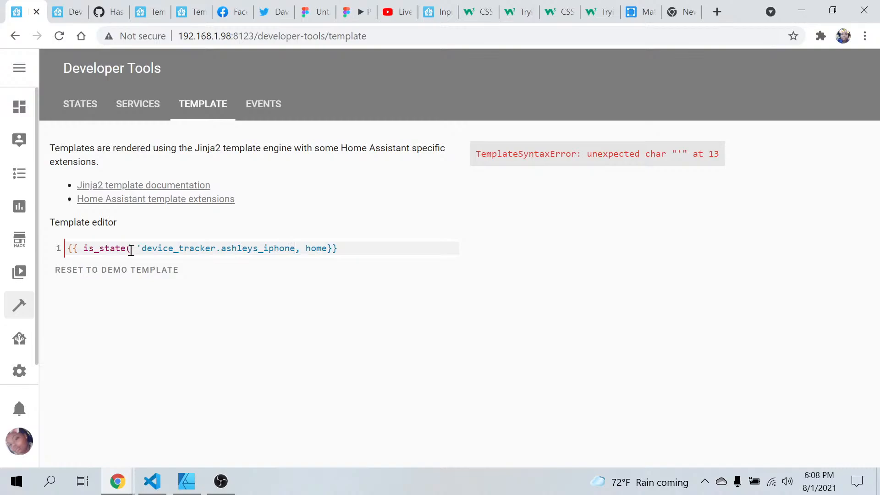
pyautogui.write("'")
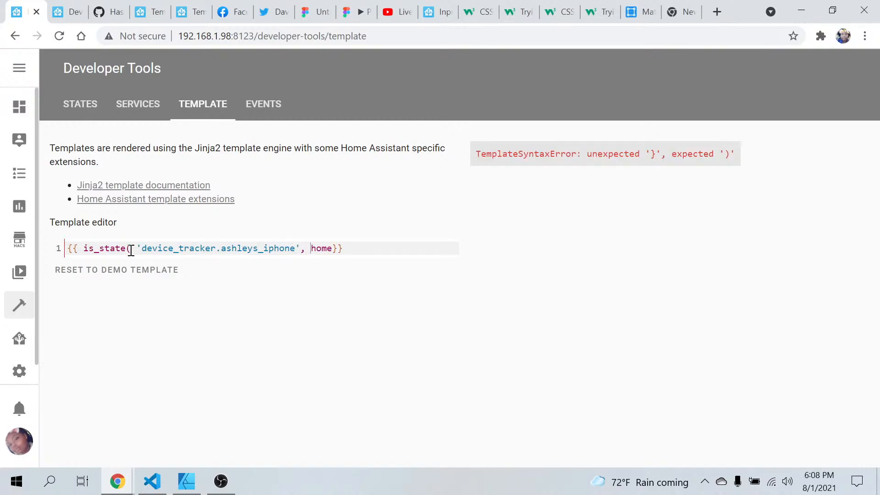
pyautogui.write("'")
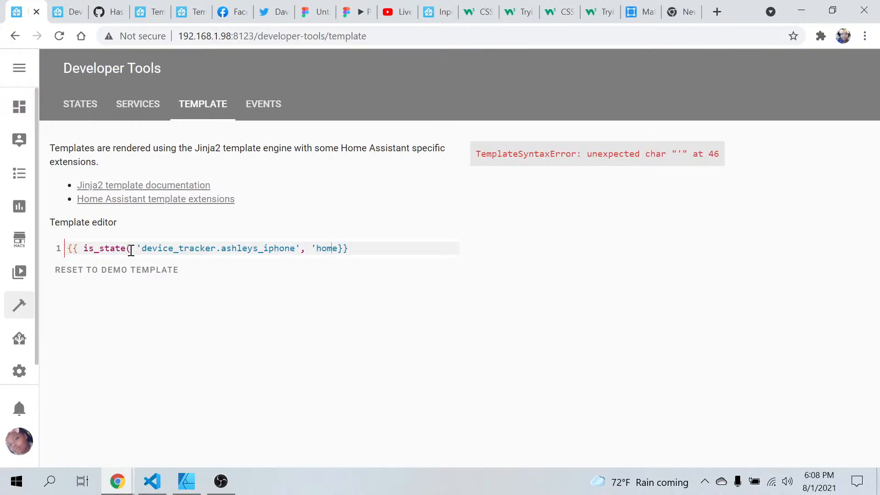
pyautogui.write("'")
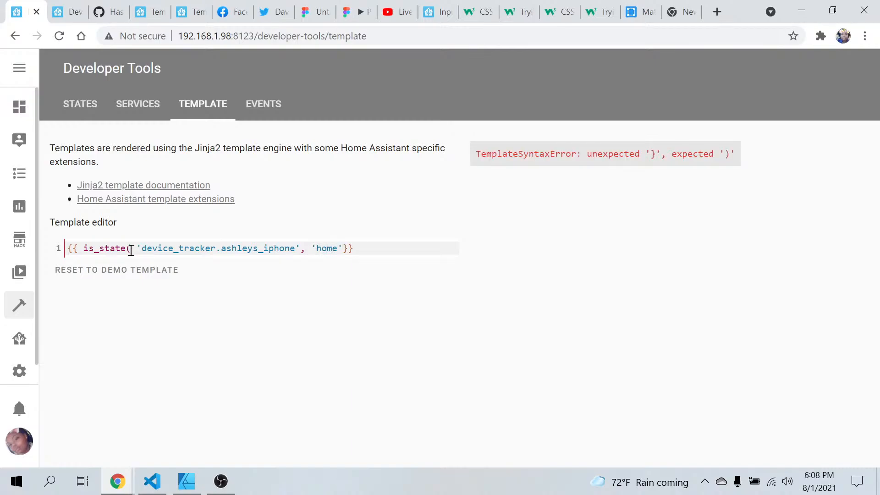
pyautogui.write(')')
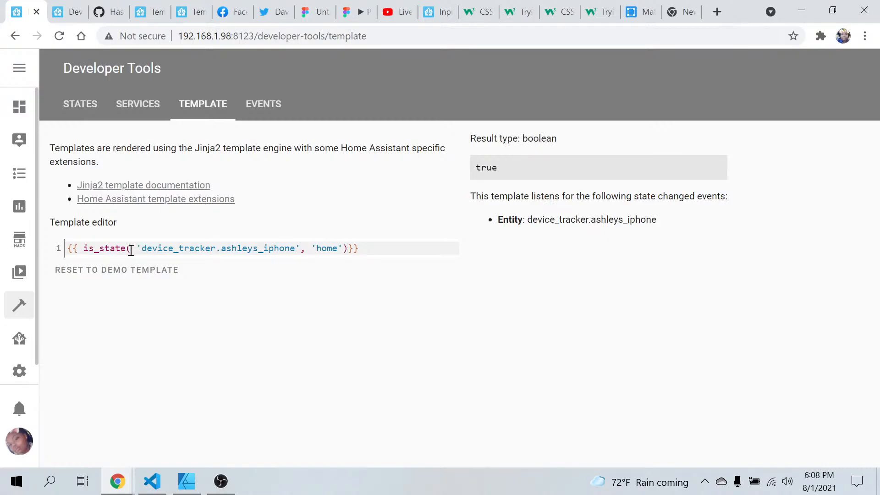
# - Check the stream's live chat, the waldo_location_status template in Visual Studio Code's var.yaml, and the documentation's is_state example
pyautogui.click(388, 11)
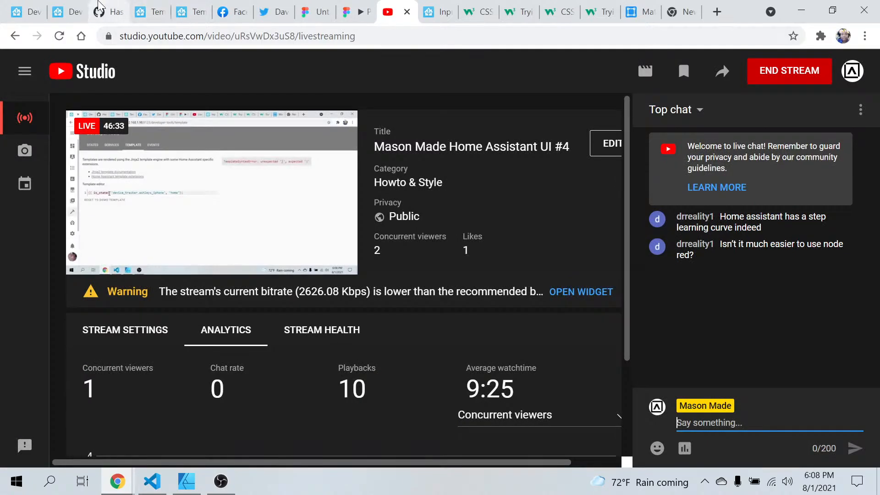
pyautogui.click(38, 10)
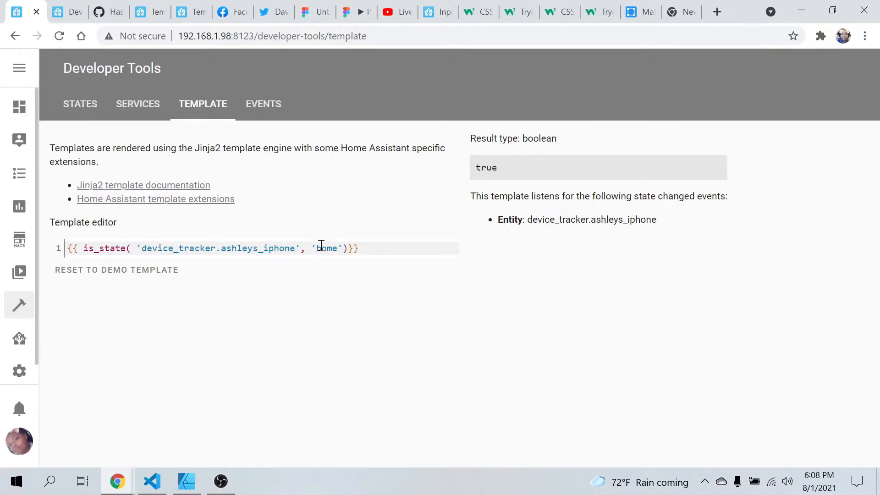
pyautogui.click(152, 481)
pyautogui.click(355, 281)
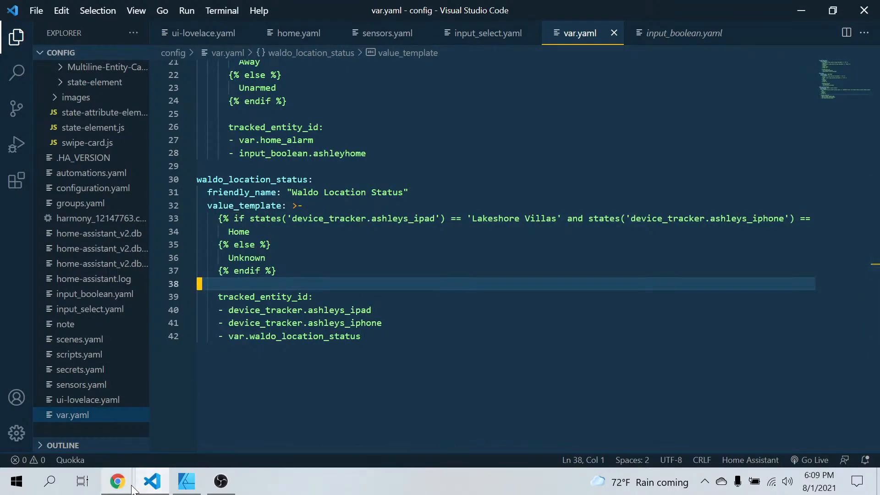
pyautogui.moveTo(127, 489)
pyautogui.click(94, 417)
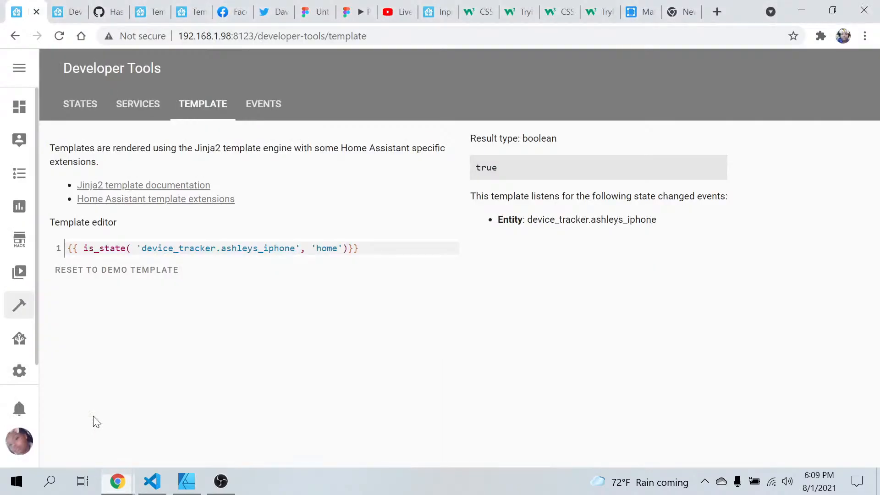
pyautogui.click(156, 14)
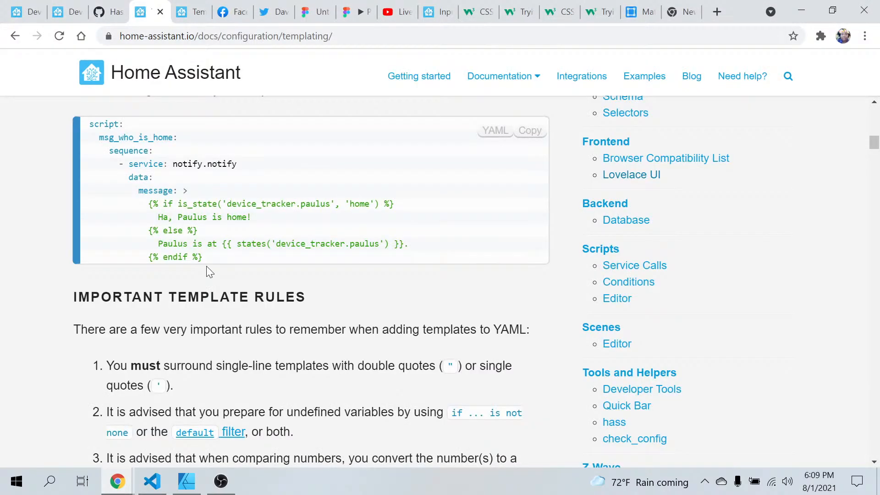
# - Read the Templating documentation's template rules, states and attributes examples, and compare them with the waldo_location_status condition in Visual Studio Code's var.yaml
pyautogui.scroll(-4, 207, 266)
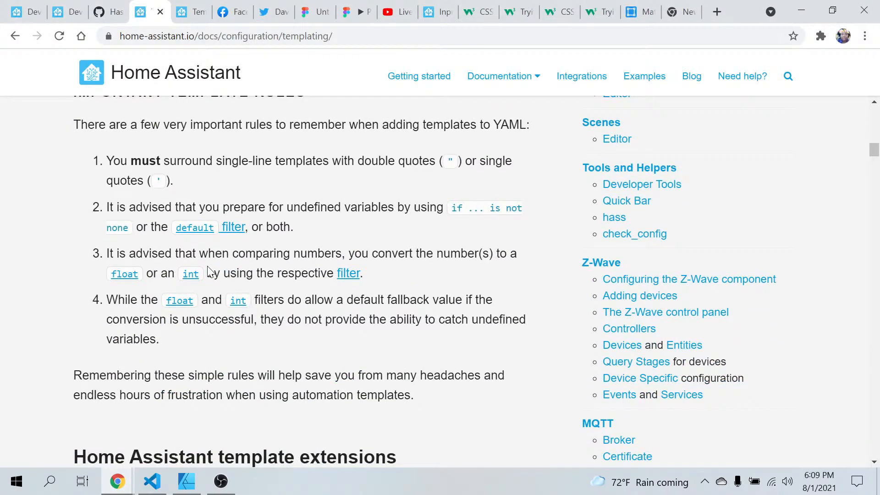
pyautogui.scroll(-12, 208, 270)
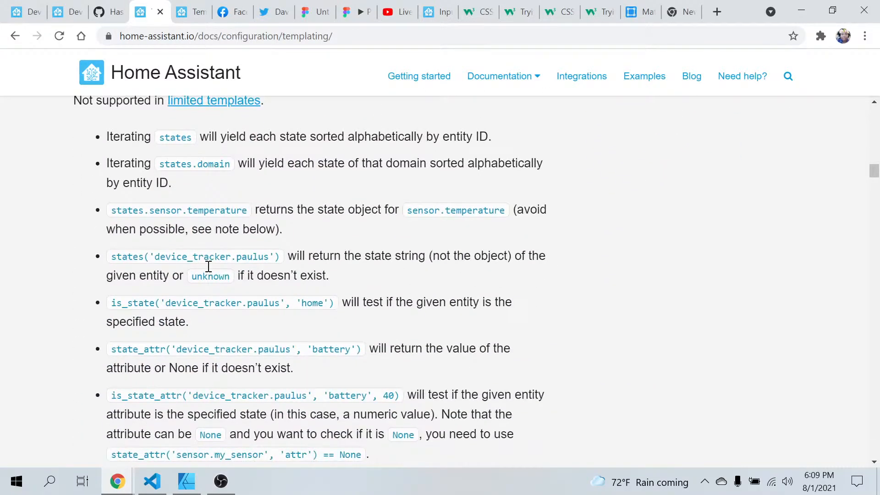
pyautogui.scroll(-7, 209, 266)
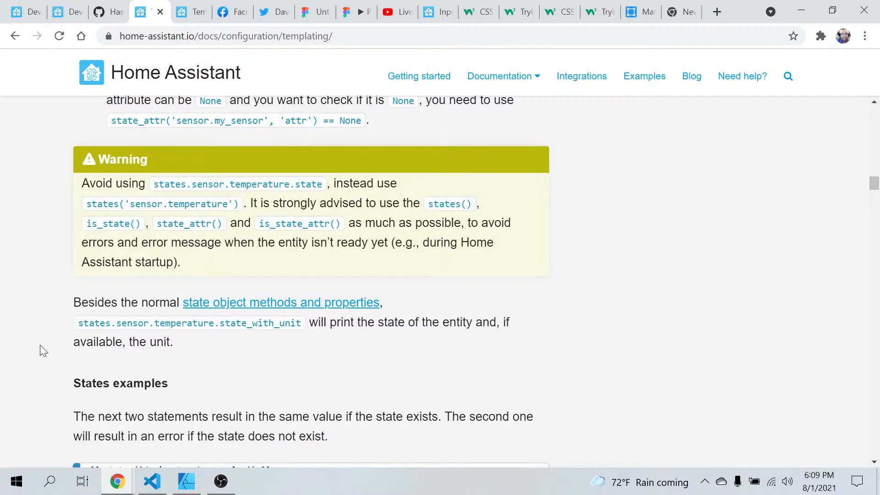
pyautogui.scroll(-7, 41, 351)
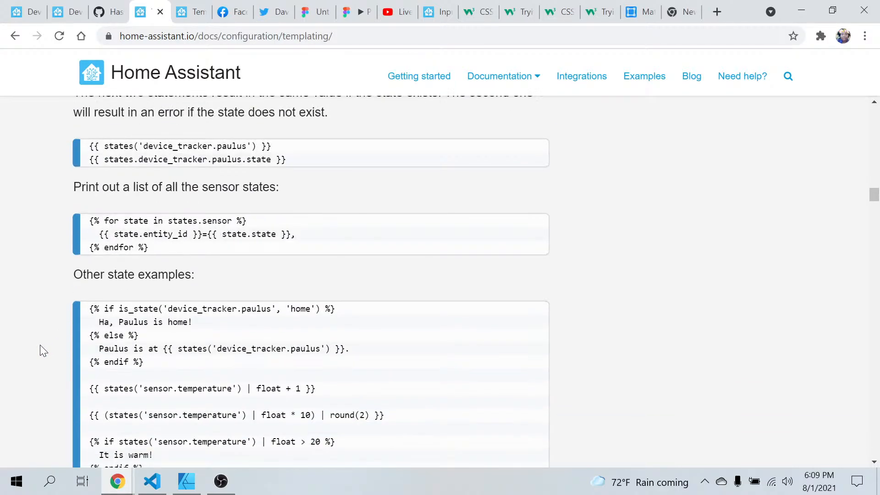
pyautogui.scroll(-4, 41, 351)
pyautogui.scroll(-5, 40, 351)
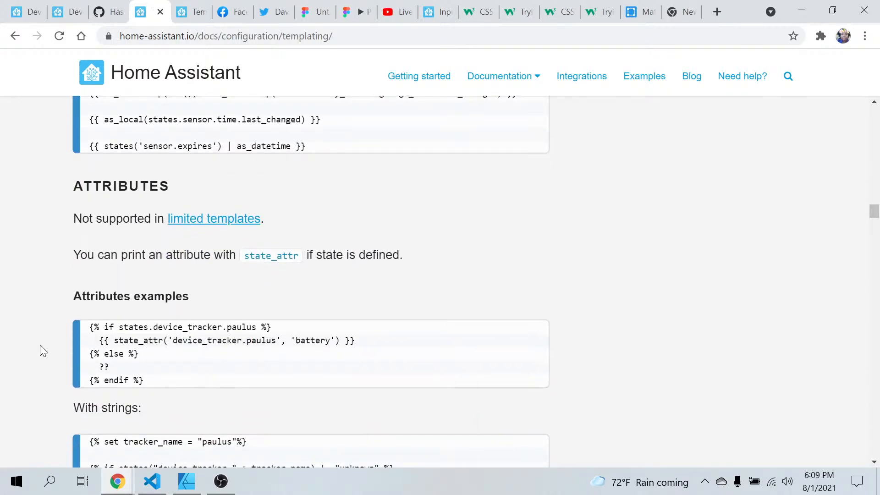
pyautogui.scroll(-1, 40, 351)
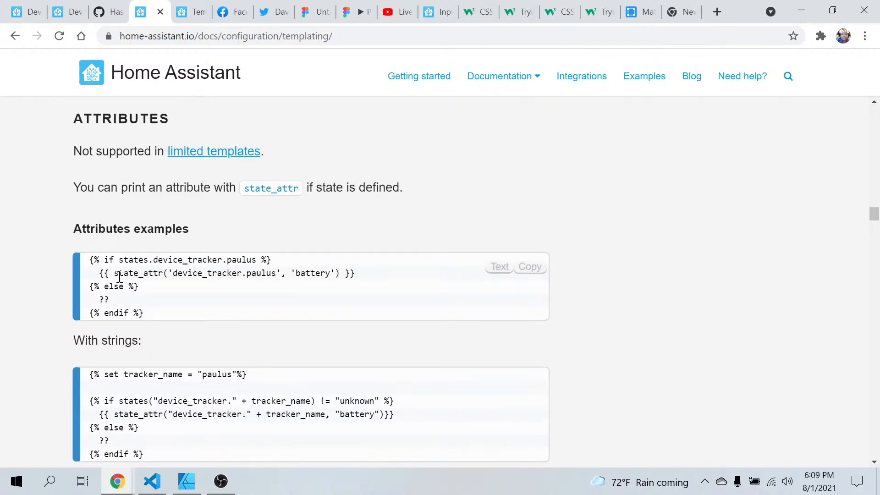
pyautogui.scroll(-1, 130, 321)
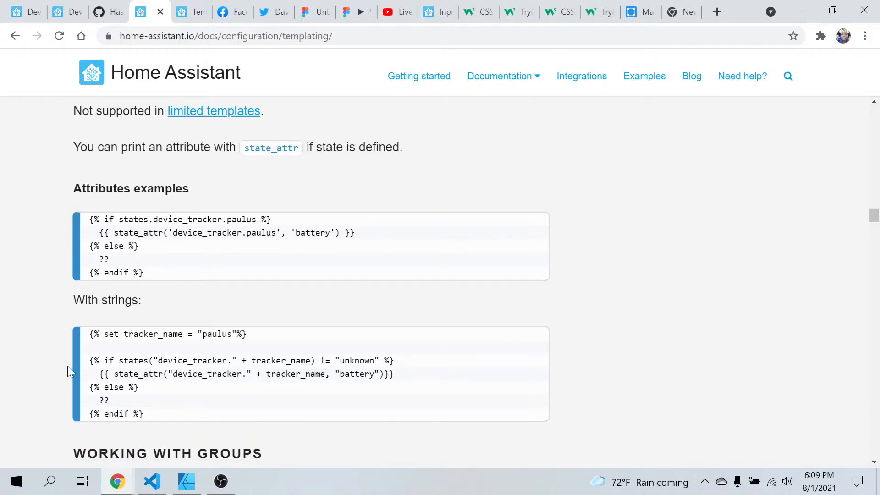
pyautogui.scroll(-4, 71, 369)
pyautogui.click(152, 481)
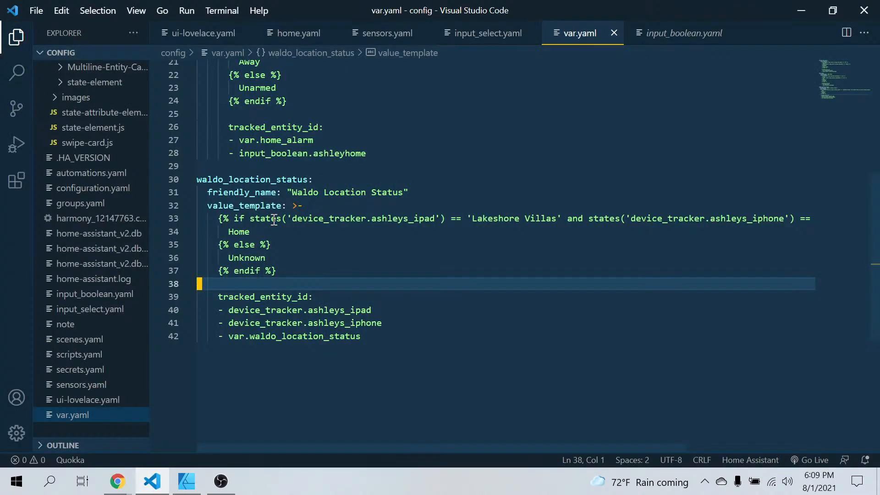
pyautogui.click(117, 480)
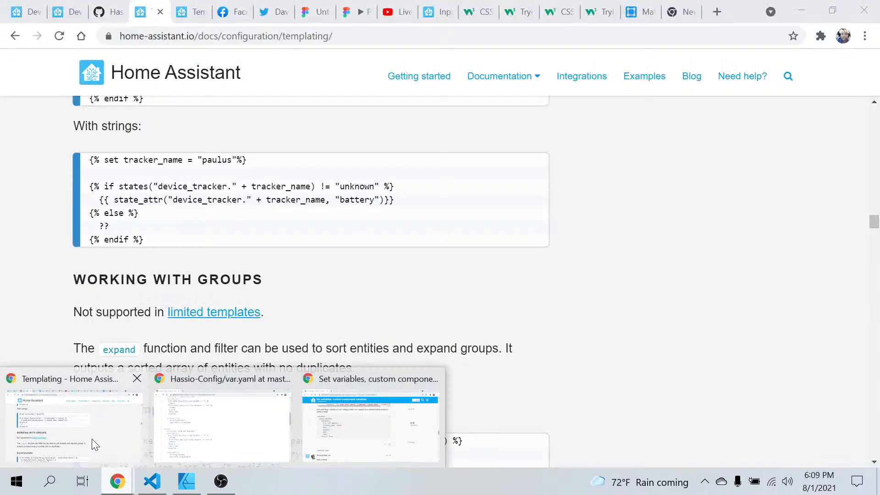
pyautogui.click(91, 438)
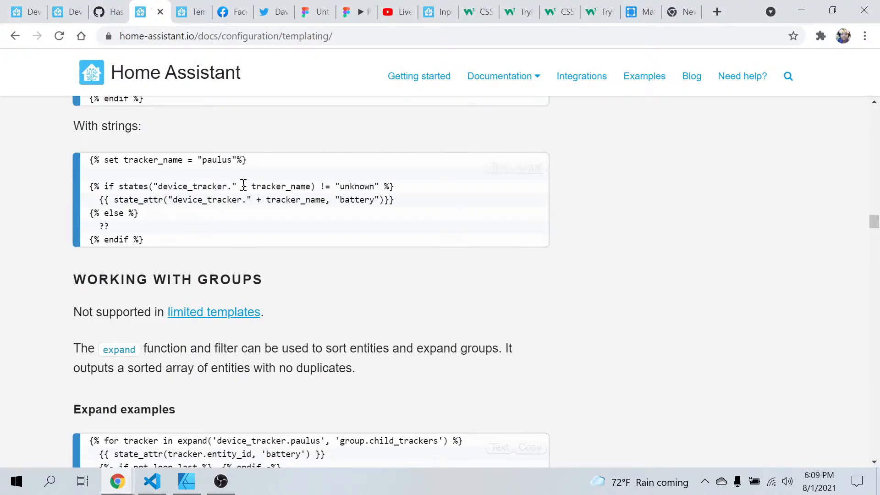
# - Skim the rest of the Templating documentation, from Working with Groups through Time, JSON, Distance and Processing incoming data to Priority of Operators
pyautogui.scroll(-3, 261, 210)
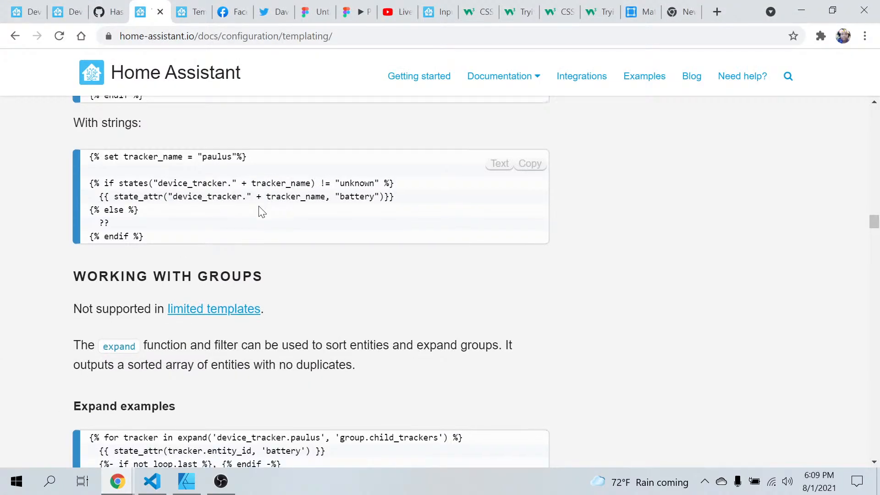
pyautogui.moveTo(99, 312)
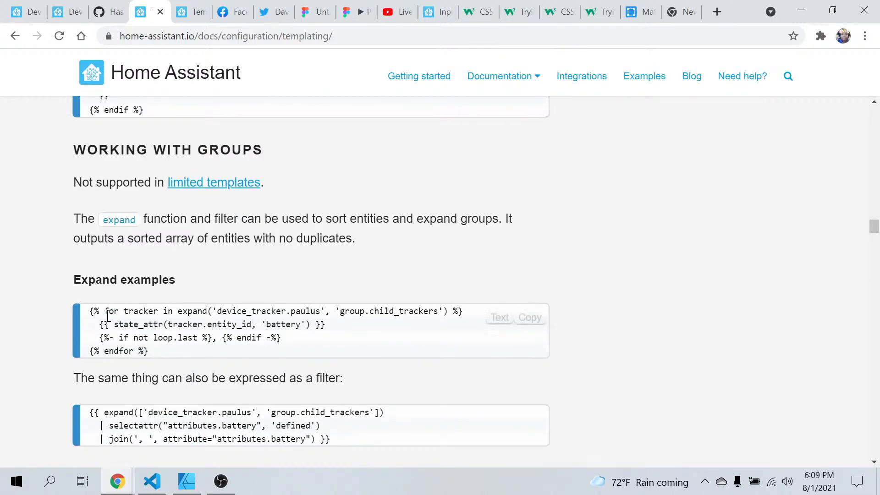
pyautogui.scroll(-1, 96, 311)
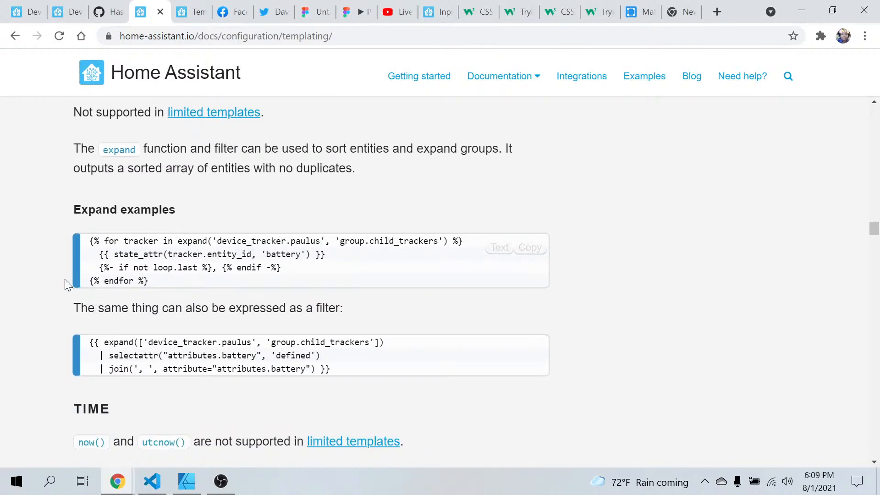
pyautogui.scroll(-10, 41, 334)
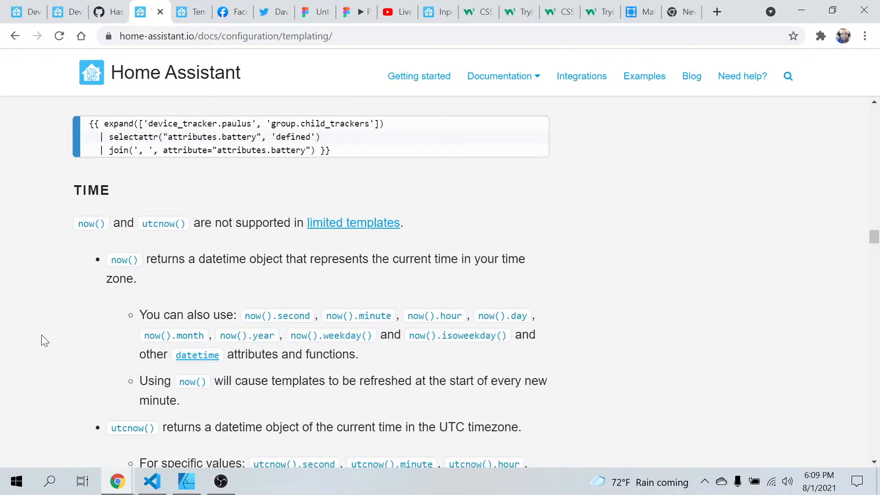
pyautogui.scroll(-7, 42, 337)
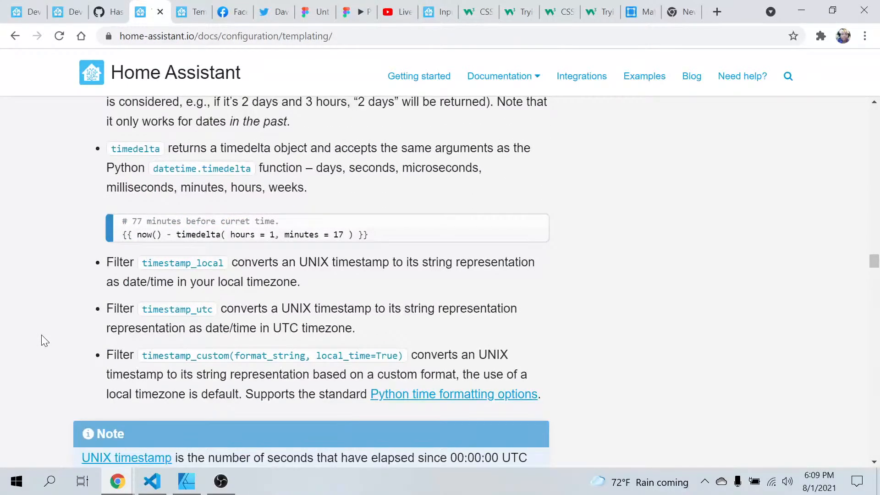
pyautogui.scroll(-7, 42, 336)
pyautogui.scroll(-6, 41, 341)
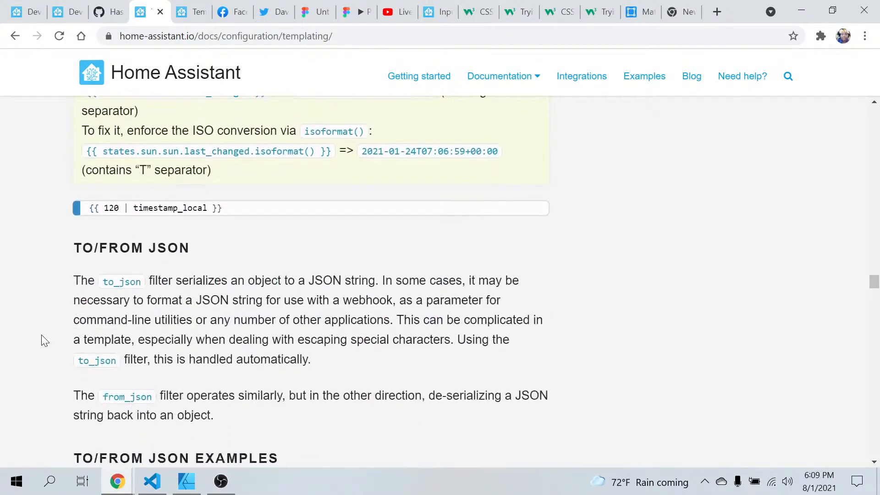
pyautogui.scroll(-6, 41, 341)
pyautogui.scroll(-11, 42, 340)
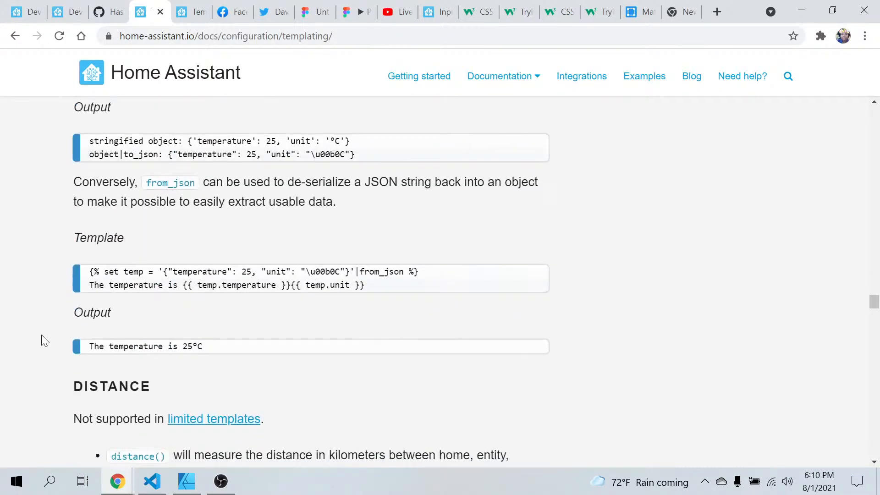
pyautogui.scroll(-20, 42, 335)
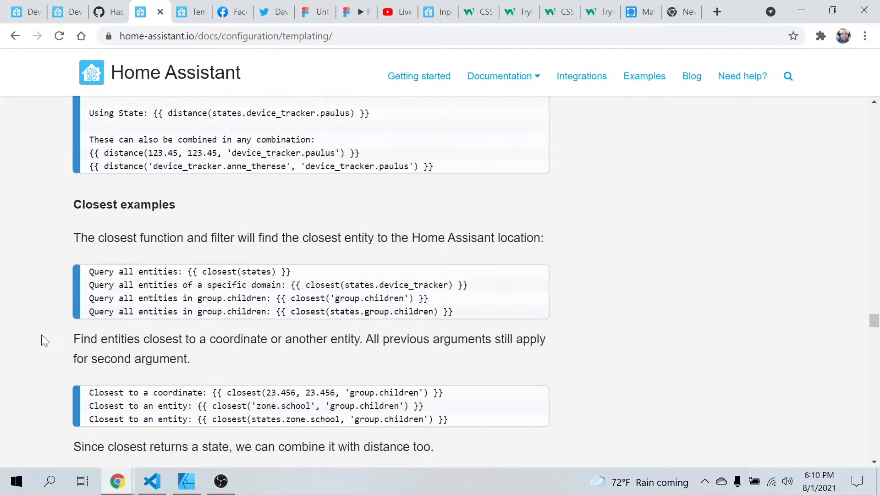
pyautogui.scroll(-15, 41, 340)
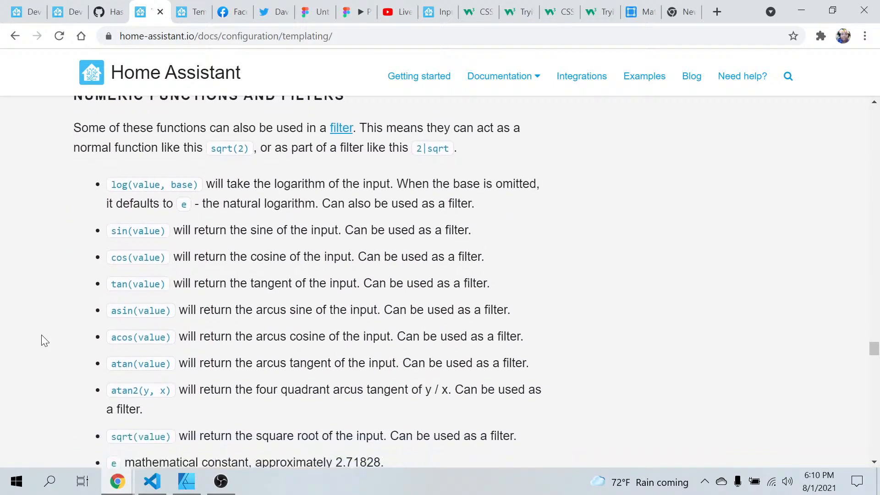
pyautogui.scroll(-18, 41, 341)
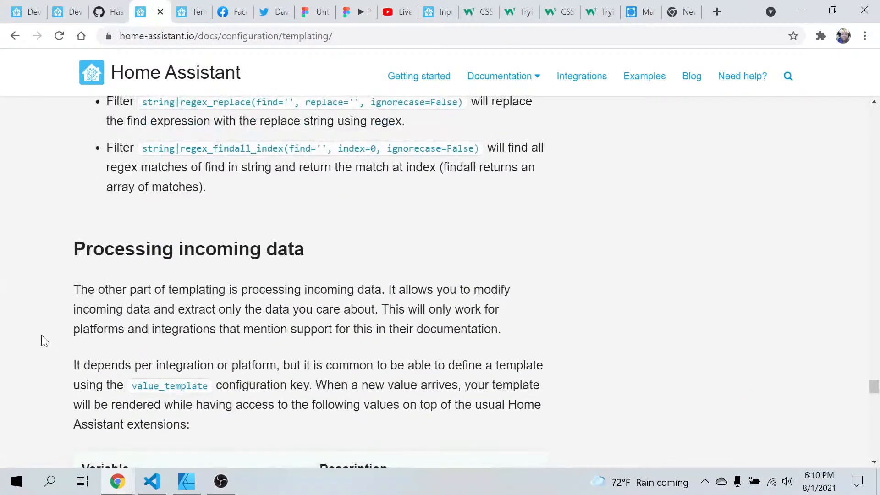
pyautogui.scroll(-9, 41, 341)
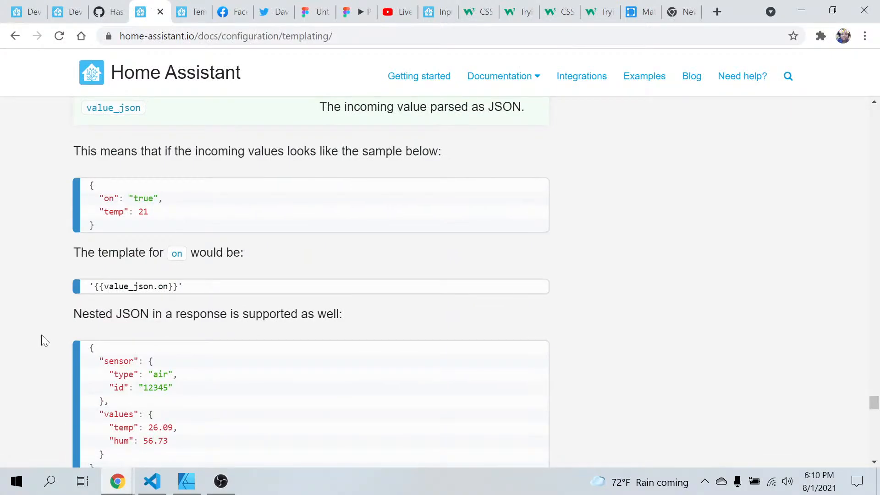
pyautogui.scroll(-15, 41, 340)
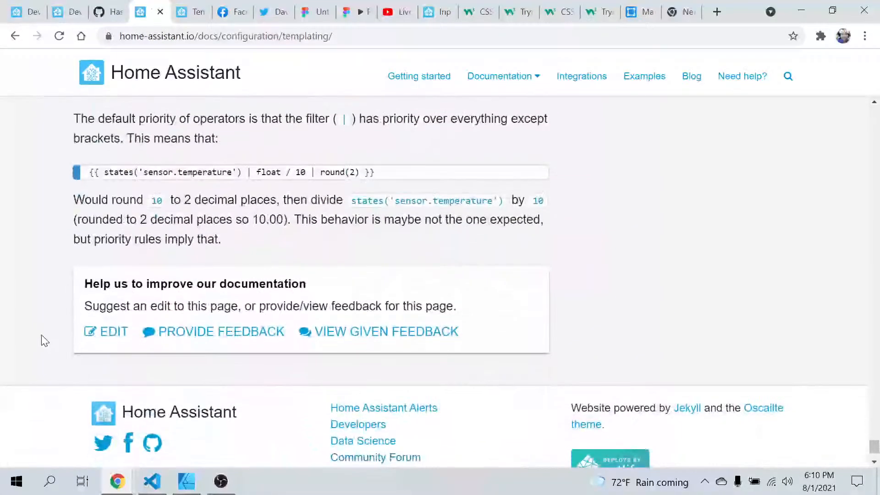
pyautogui.scroll(4, 41, 341)
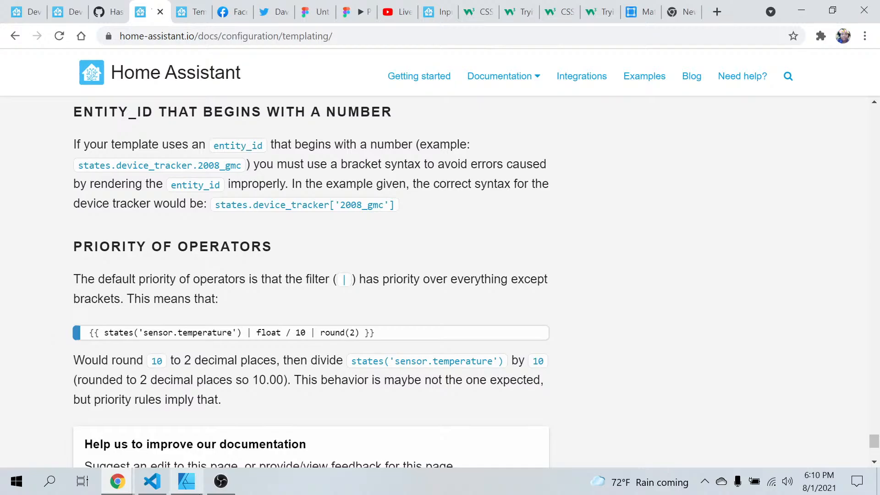
# - In Visual Studio Code's var.yaml, replace the home_alarm if condition's closing parenthesis and == comparison with a comma and single-quoted 'on'
pyautogui.click(152, 480)
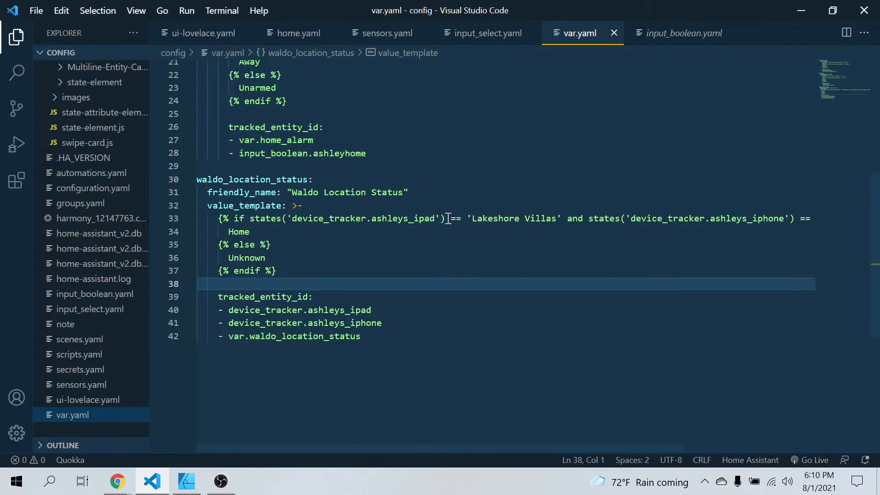
pyautogui.scroll(5, 455, 225)
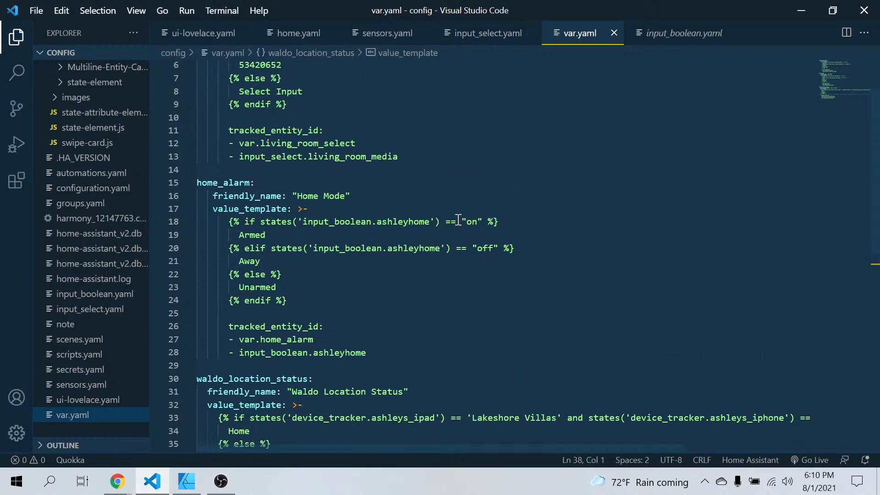
pyautogui.click(461, 222)
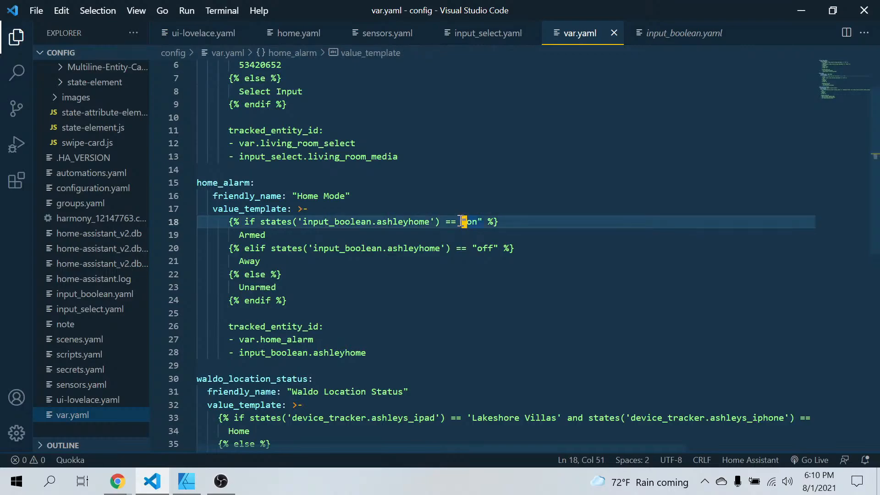
pyautogui.press('BackSpace')
pyautogui.press('BackSpace')
pyautogui.press('BackSpace')
pyautogui.press('BackSpace')
pyautogui.press('BackSpace')
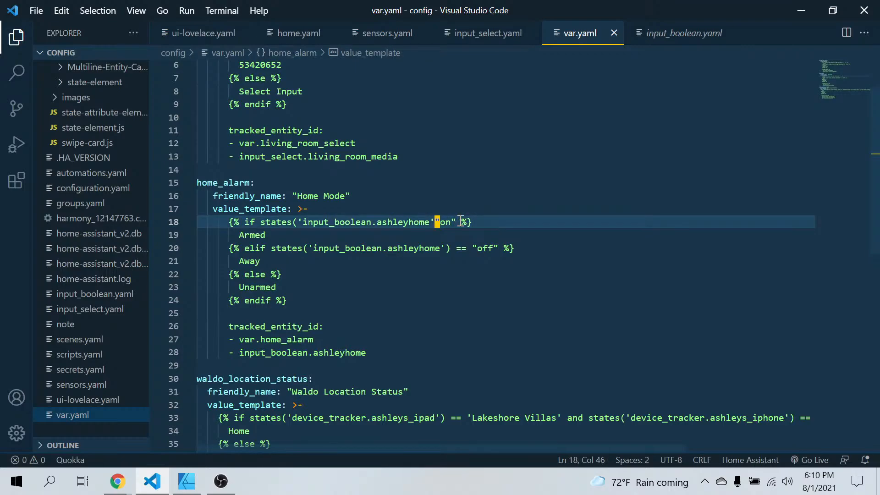
pyautogui.write(',')
pyautogui.press('Right')
pyautogui.press('BackSpace')
pyautogui.write("'")
pyautogui.press('Right')
pyautogui.press('Right')
pyautogui.press('Right')
pyautogui.press('BackSpace')
pyautogui.write("'")
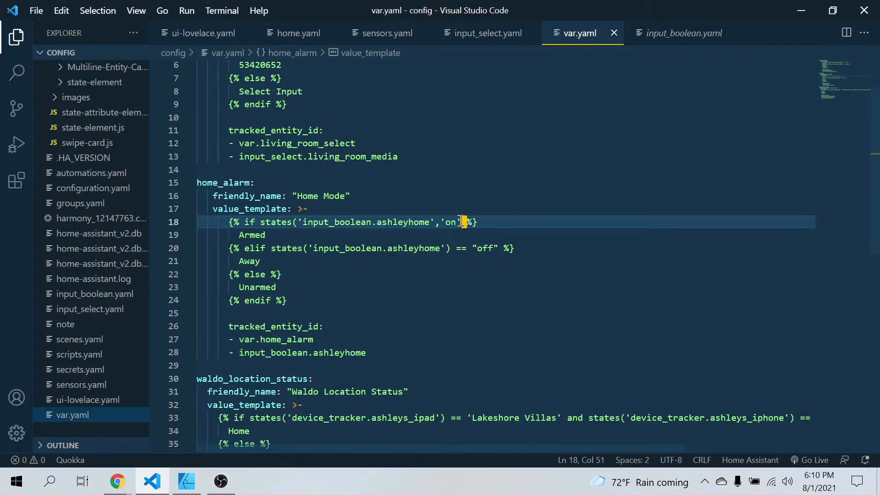
# - Change the opening double quote before off in the home_alarm elif condition to a single quote
pyautogui.click(478, 248)
pyautogui.press('BackSpace')
pyautogui.write("'")
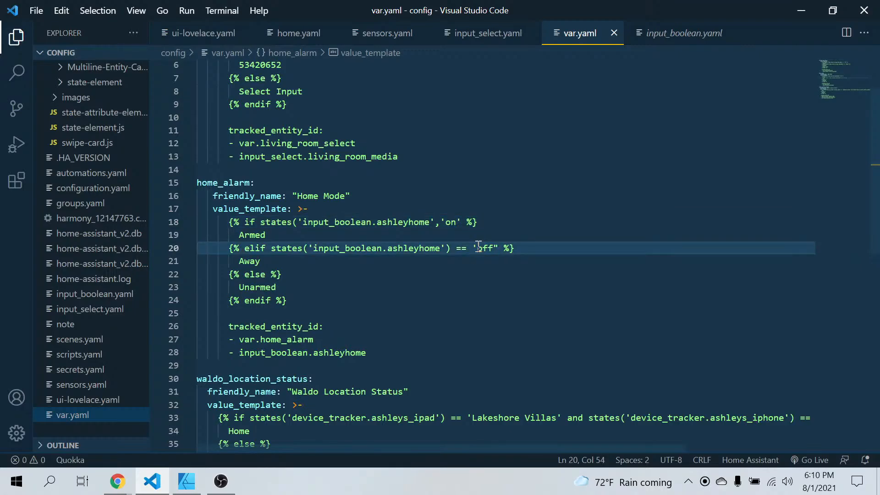
# - In the home_alarm template, close 'off' with a single quote in the elif line and add a closing parenthesis after 'on' in the if line
pyautogui.click(499, 248)
pyautogui.press('BackSpace')
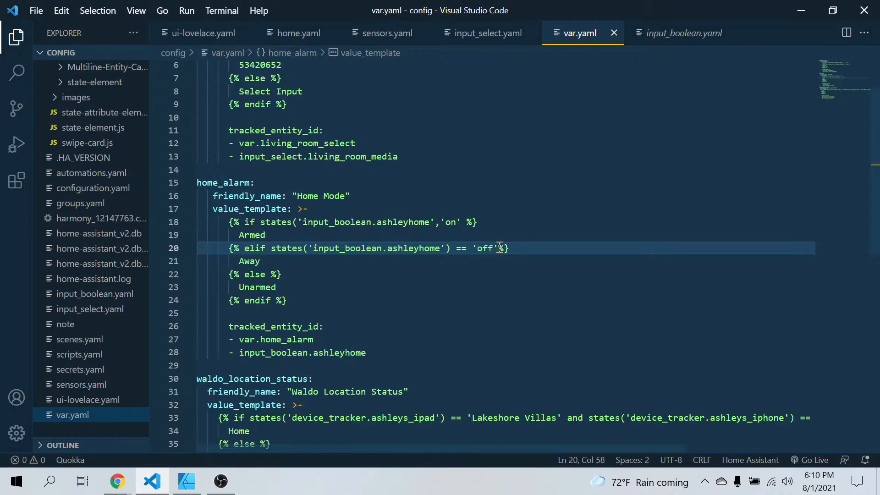
pyautogui.write("'")
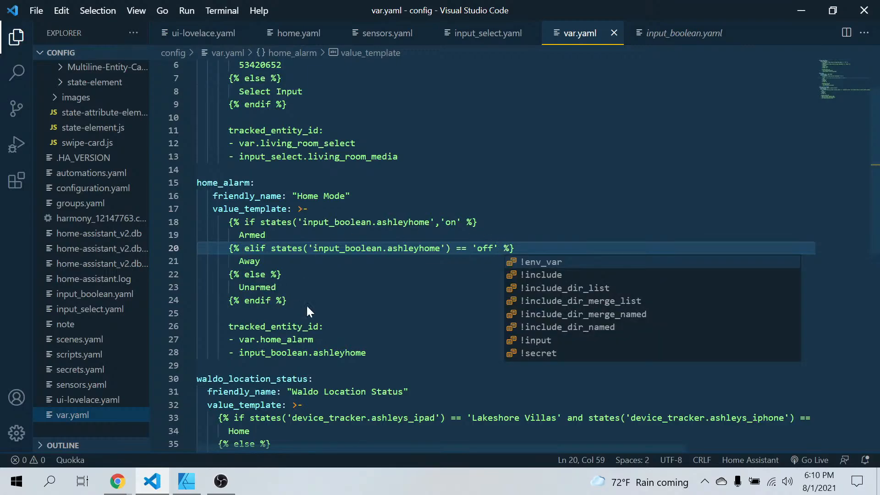
pyautogui.scroll(-2, 360, 324)
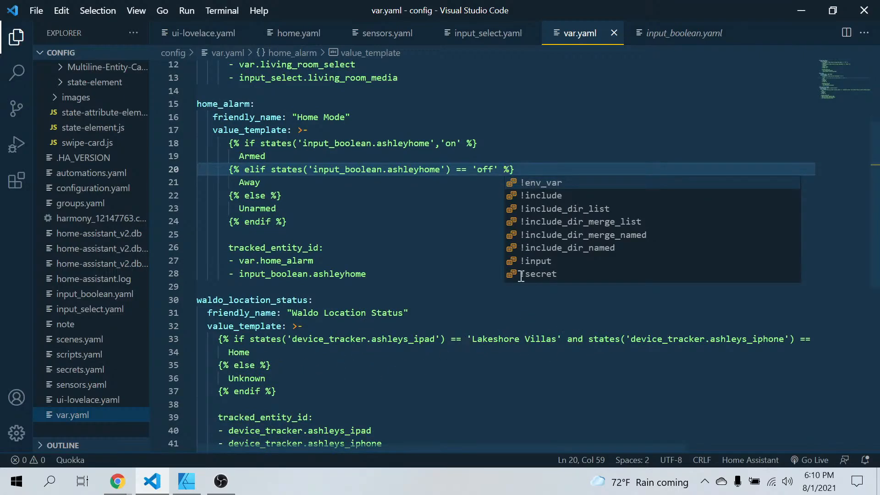
pyautogui.press('Escape')
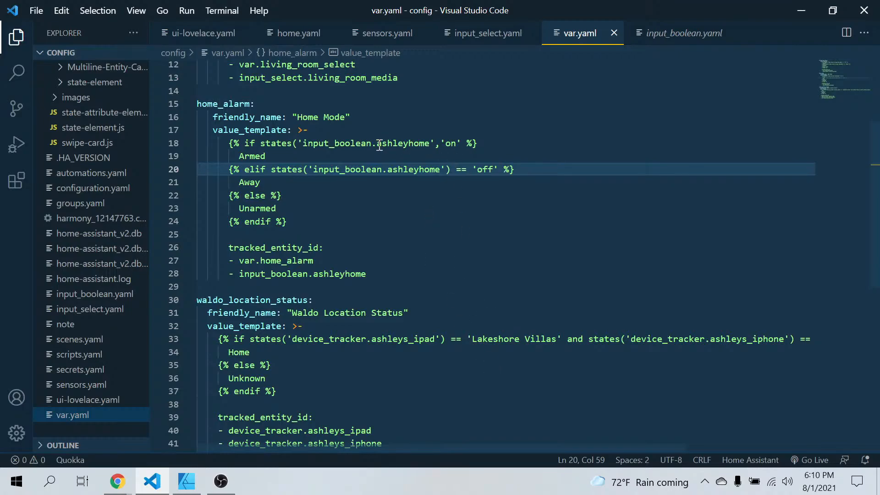
pyautogui.click(467, 145)
pyautogui.write(')')
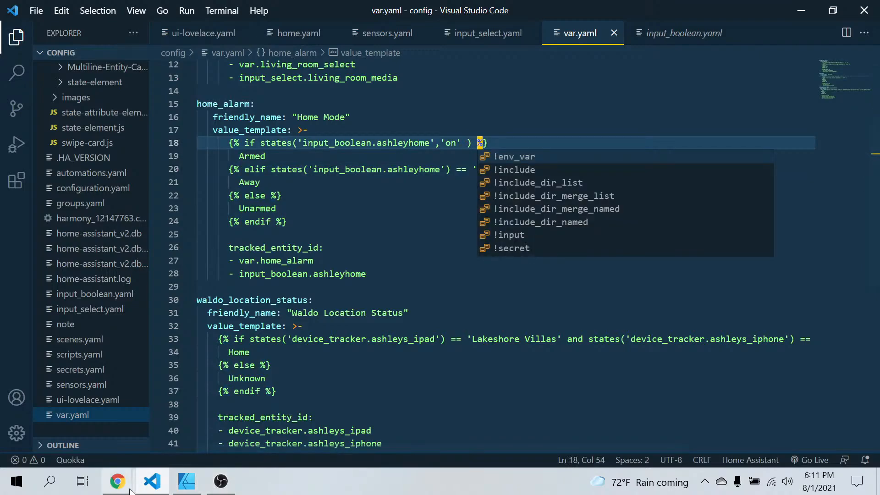
# - Switch to Home Assistant's template editor in Chrome and change the is_state test from the iPhone to the iPad device tracker
pyautogui.click(117, 481)
pyautogui.click(84, 440)
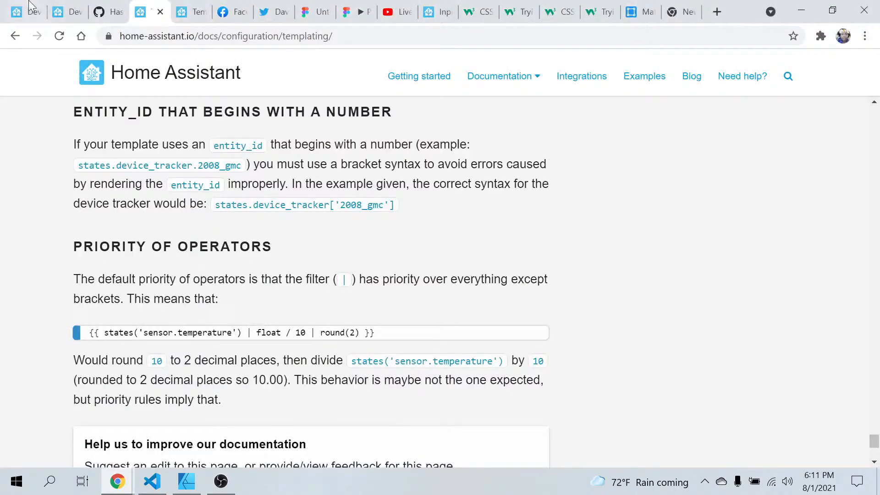
pyautogui.click(30, 6)
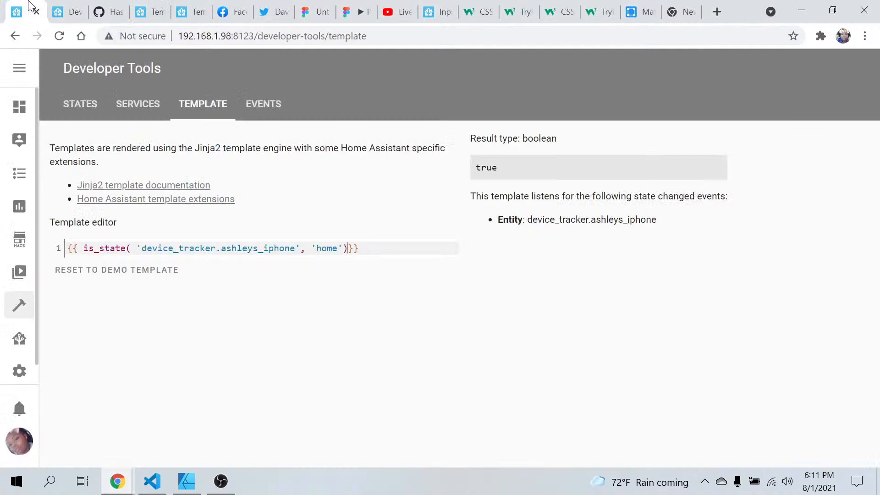
pyautogui.click(295, 248)
pyautogui.press('BackSpace')
pyautogui.press('BackSpace')
pyautogui.press('BackSpace')
pyautogui.press('BackSpace')
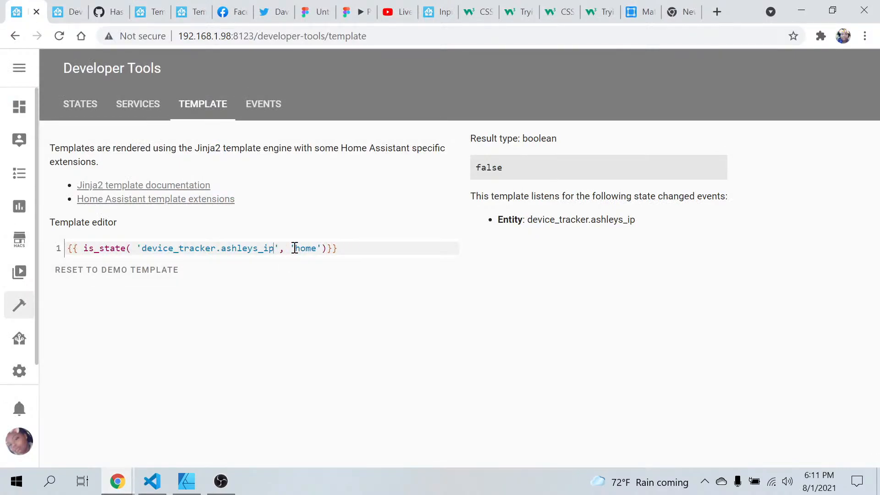
pyautogui.write('ad')
# - Set the compared state in the is_state test to 'Lakeshore Villas'
pyautogui.press('BackSpace')
pyautogui.press('BackSpace')
pyautogui.write('ad')
pyautogui.press('BackSpace')
pyautogui.press('BackSpace')
pyautogui.write('Lakeshore Villas')
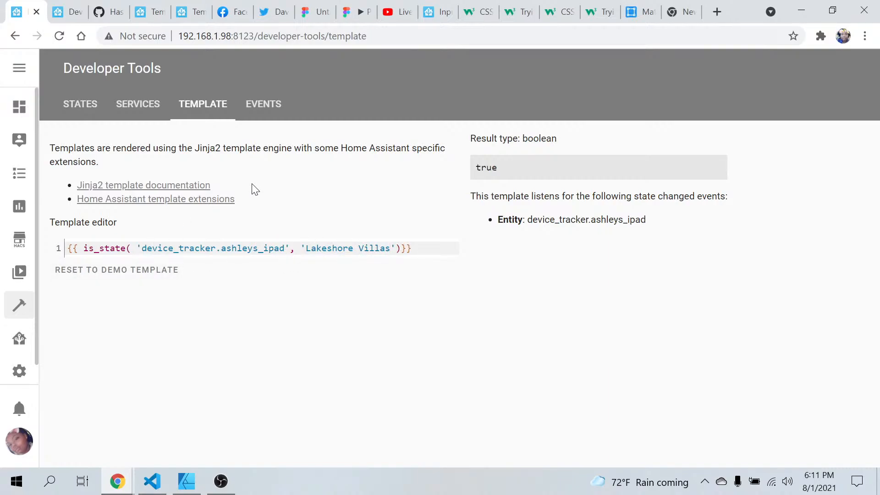
pyautogui.click(397, 13)
pyautogui.click(26, 12)
# - Switch to var.yaml in VS Code and replace the home_alarm elif's == comparison with 'off' as a second argument inside the states() parentheses
pyautogui.click(153, 483)
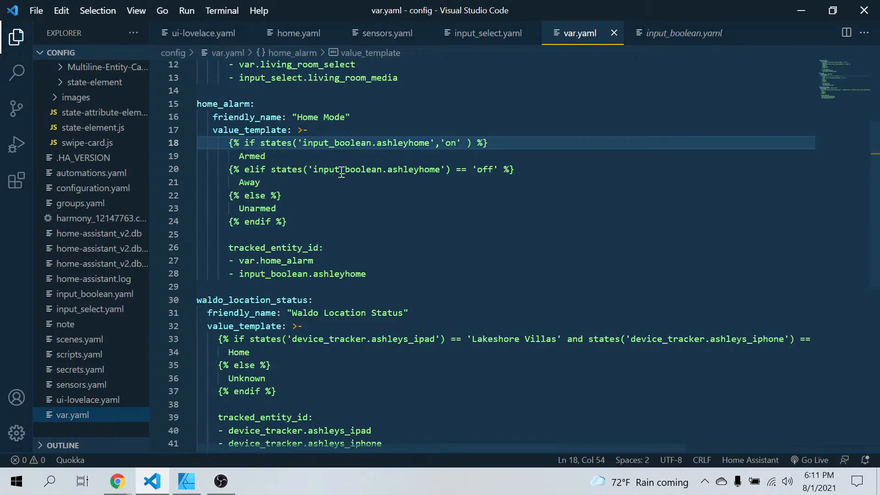
pyautogui.click(474, 171)
pyautogui.press('BackSpace')
pyautogui.press('BackSpace')
pyautogui.press('BackSpace')
pyautogui.press('BackSpace')
pyautogui.press('BackSpace')
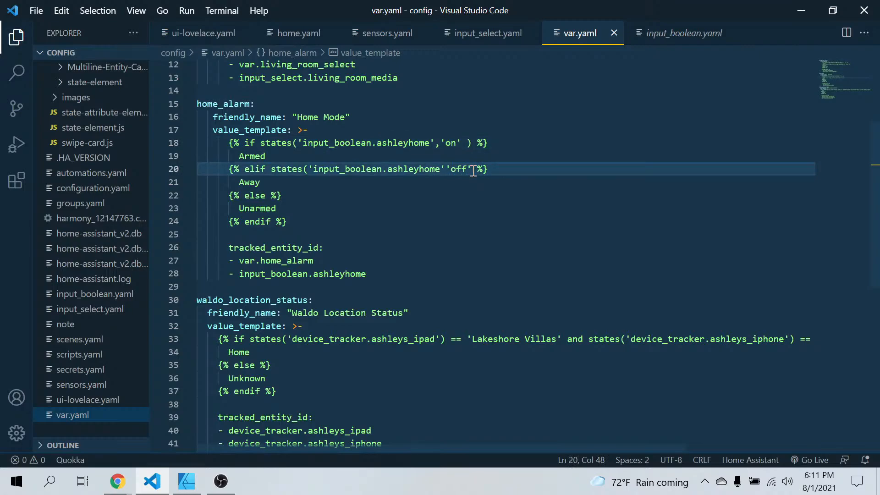
pyautogui.write(',')
pyautogui.press('BackSpace')
pyautogui.click(479, 170)
pyautogui.write(')')
# - Switch to Home Assistant in Chrome, validate the configuration in Server Controls, and restart the server
pyautogui.click(117, 481)
pyautogui.click(58, 426)
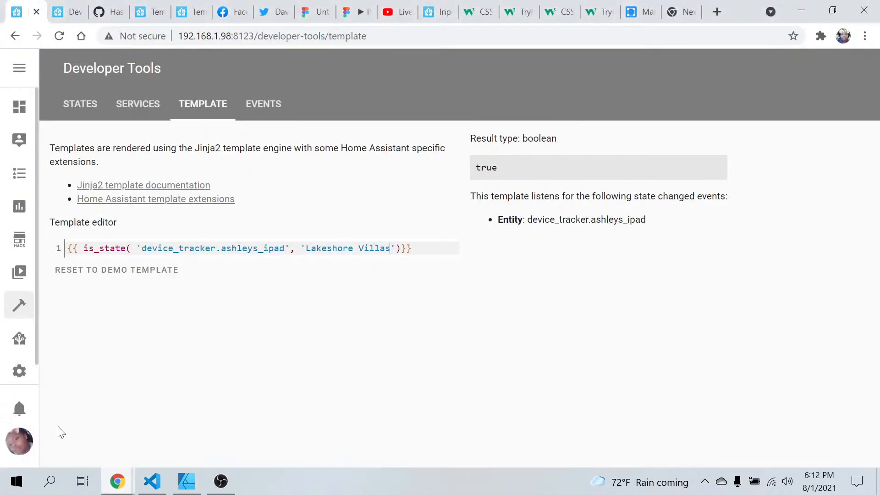
pyautogui.click(19, 361)
pyautogui.scroll(-12, 300, 354)
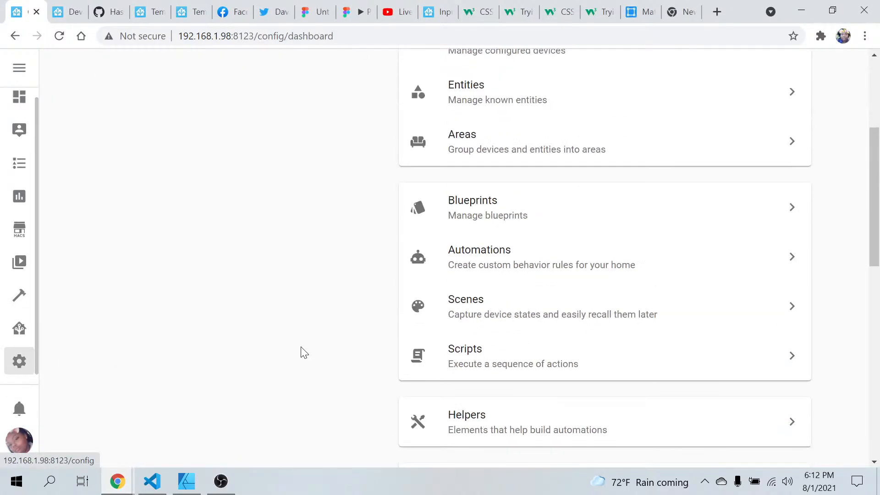
pyautogui.click(531, 261)
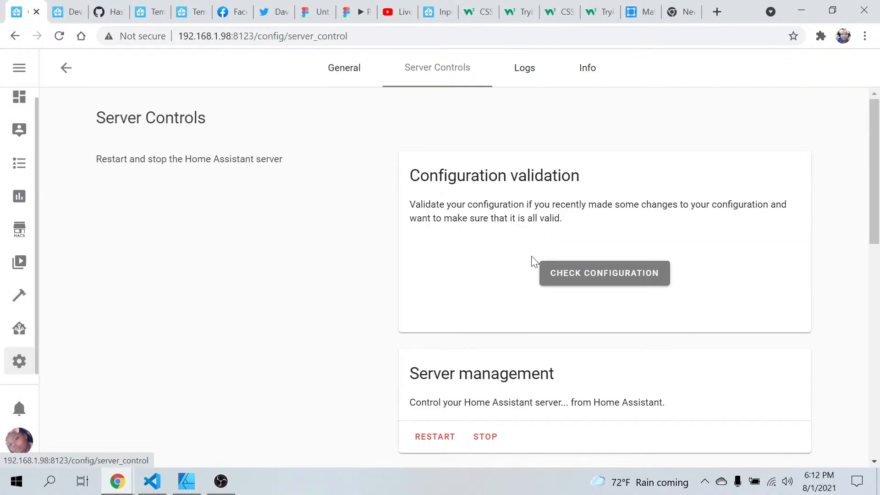
pyautogui.click(582, 279)
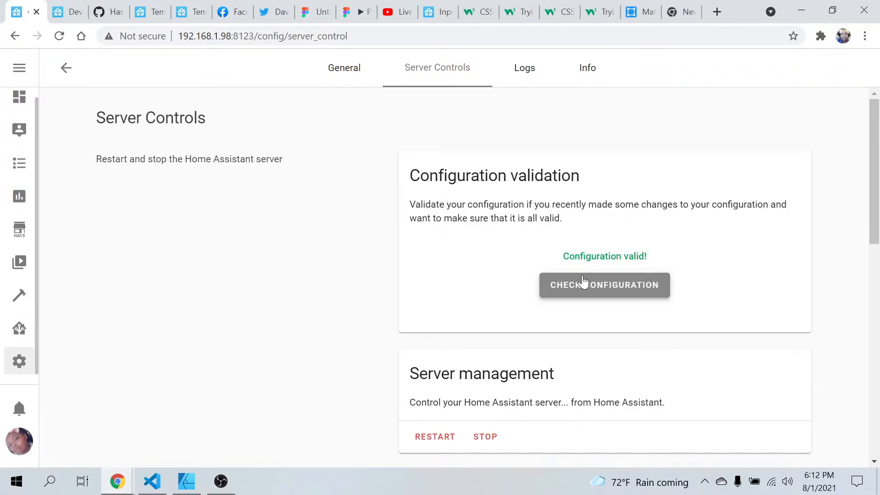
pyautogui.click(438, 436)
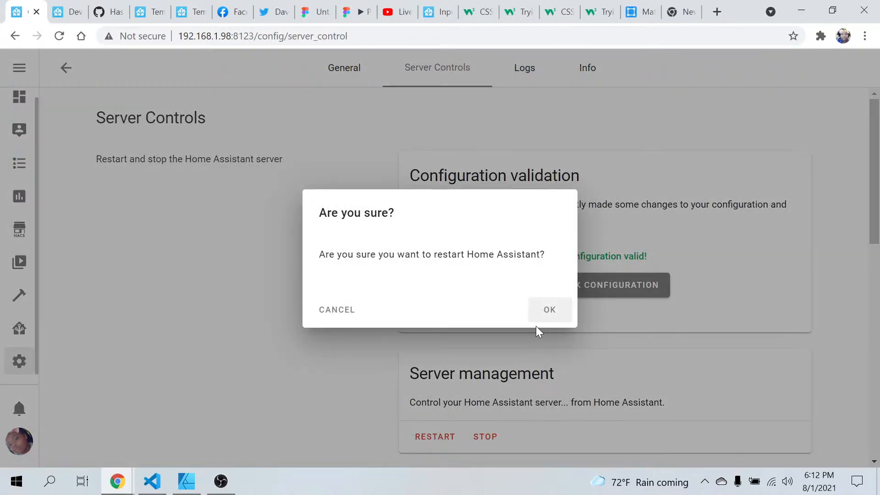
pyautogui.click(552, 311)
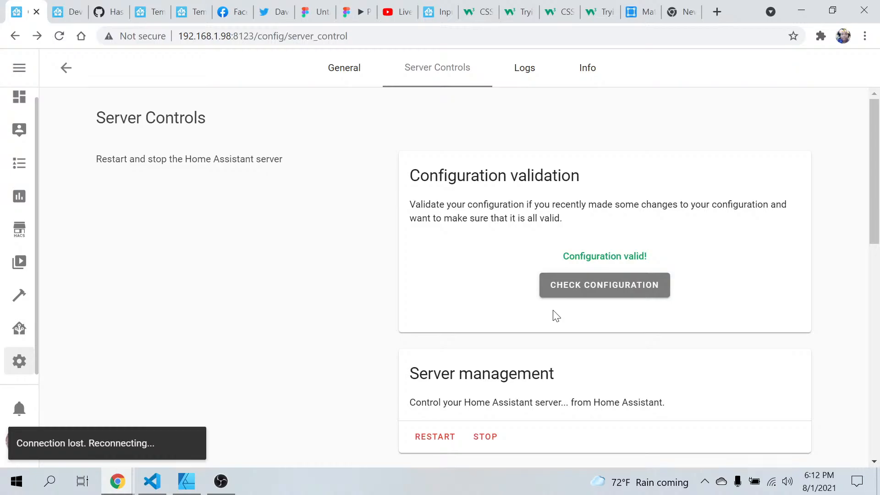
pyautogui.click(396, 18)
pyautogui.click(33, 11)
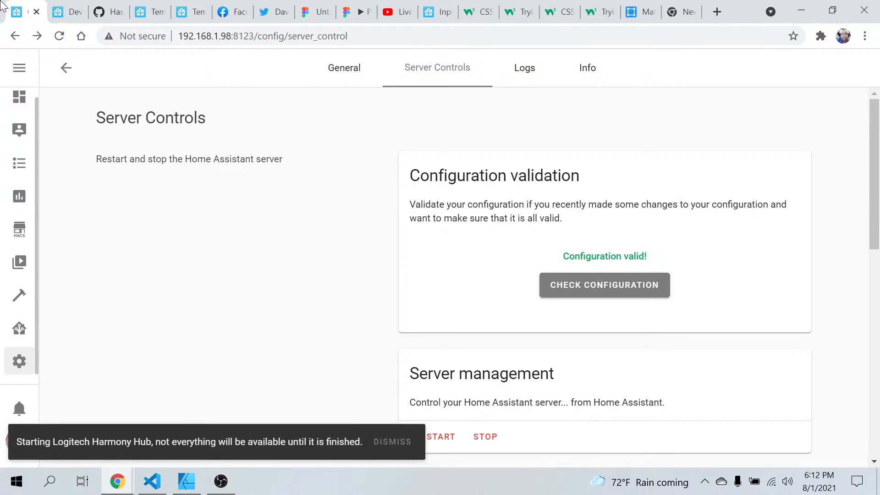
# - Open the States page of the developer tools and go to the current entities list
pyautogui.click(18, 328)
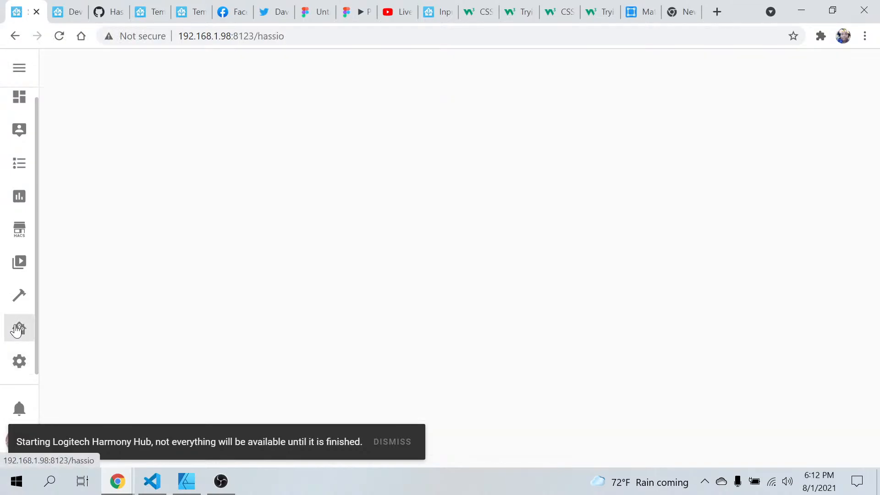
pyautogui.click(17, 300)
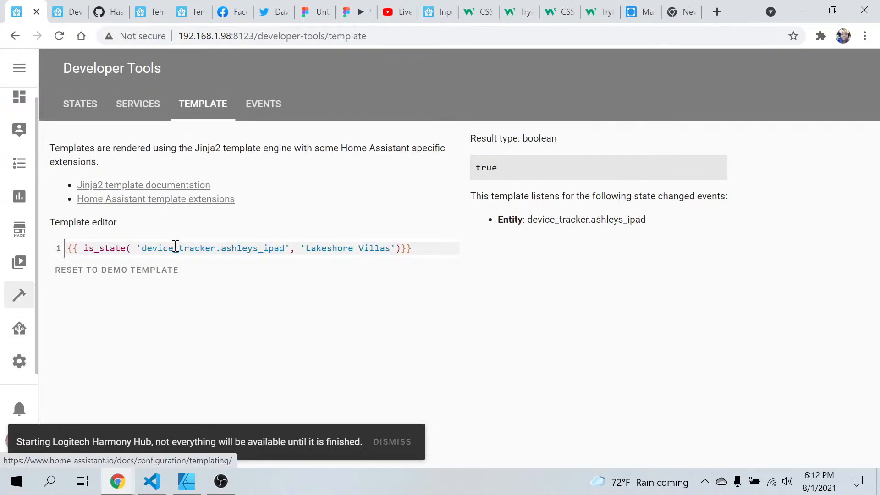
pyautogui.click(72, 103)
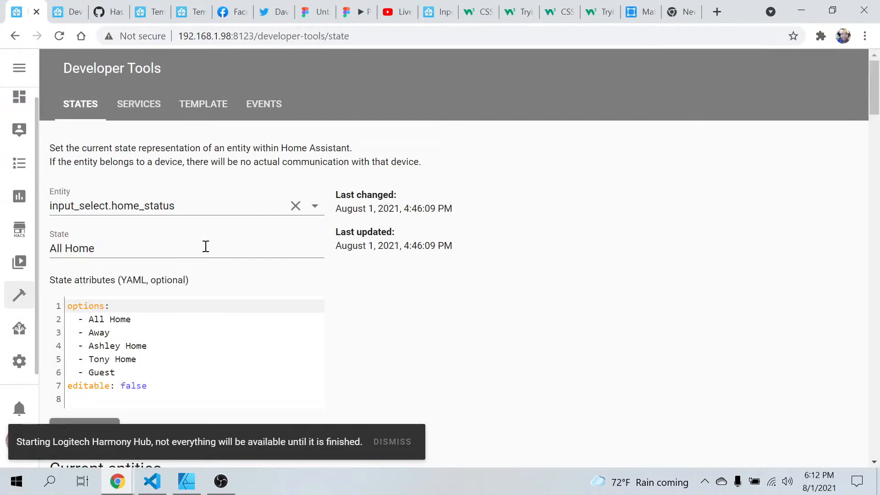
pyautogui.scroll(-7, 230, 278)
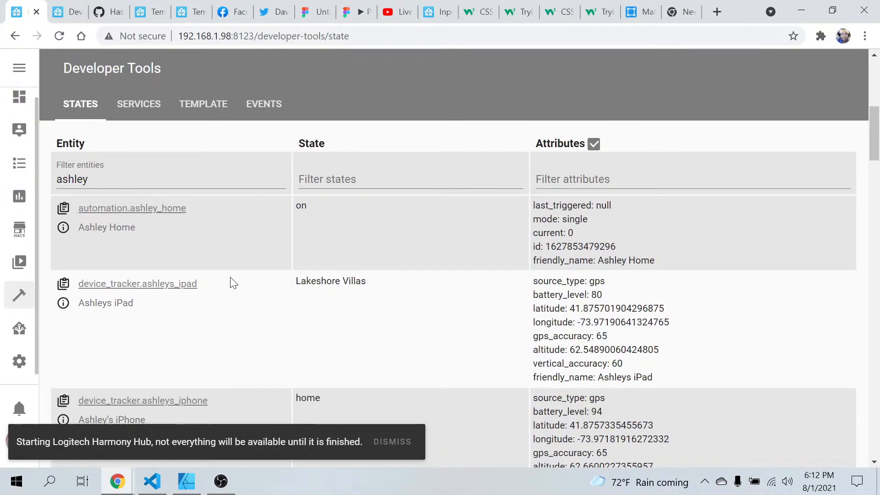
pyautogui.scroll(7, 231, 283)
pyautogui.scroll(1, 233, 283)
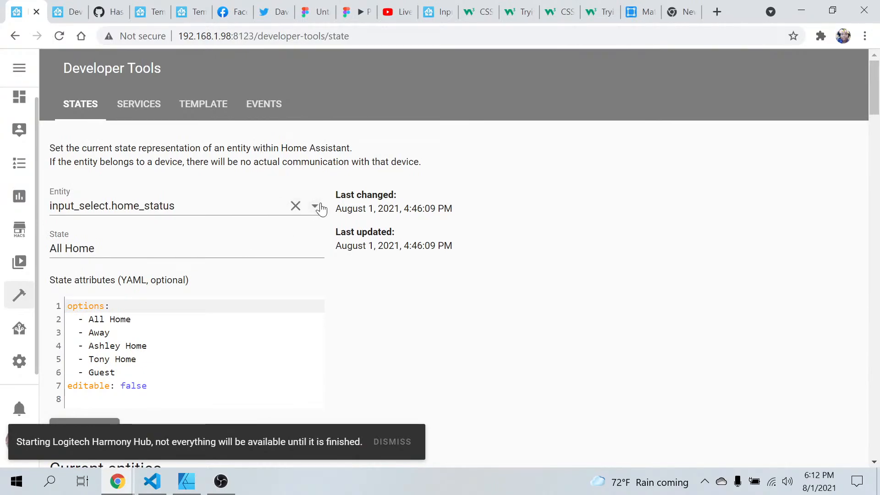
pyautogui.scroll(-5, 320, 211)
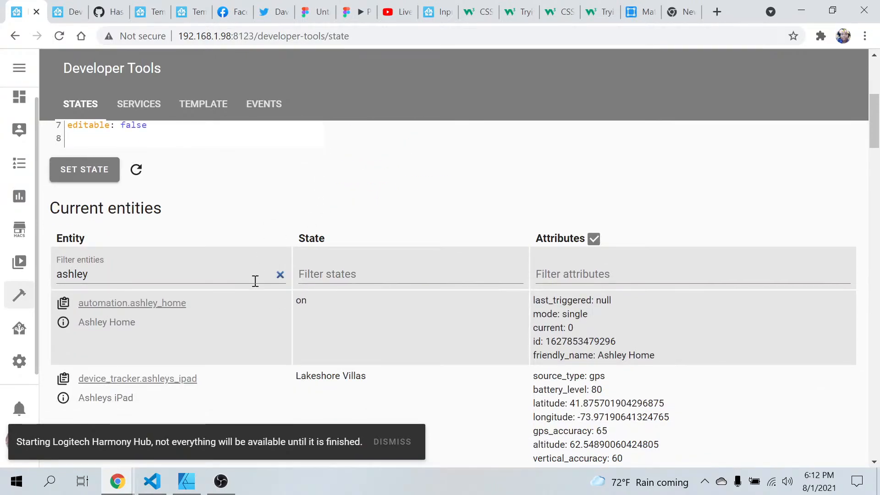
# - Filter the current entities by var to examine the variable states, and dismiss the startup notification
pyautogui.click(256, 280)
pyautogui.press('BackSpace')
pyautogui.press('BackSpace')
pyautogui.press('BackSpace')
pyautogui.press('BackSpace')
pyautogui.press('BackSpace')
pyautogui.press('BackSpace')
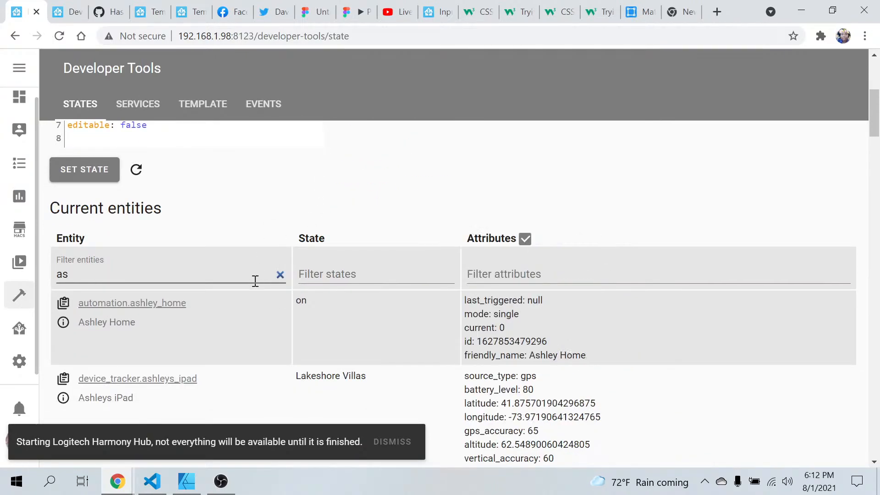
pyautogui.write('var')
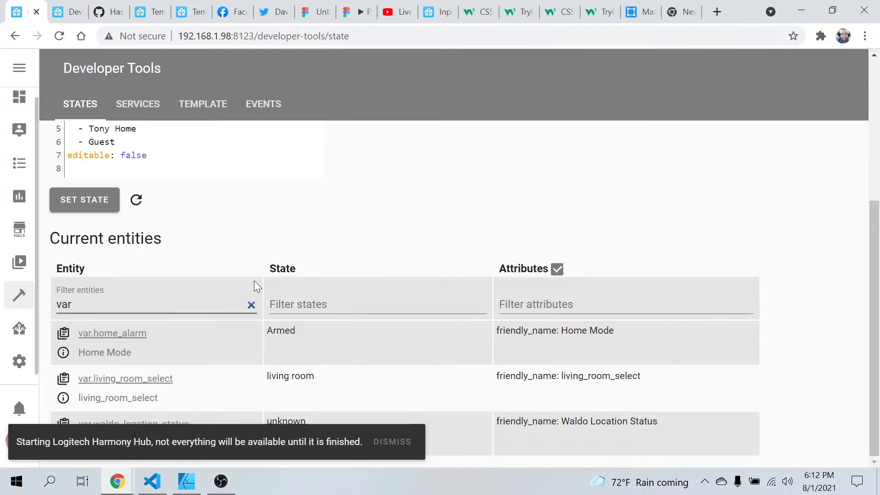
pyautogui.click(260, 345)
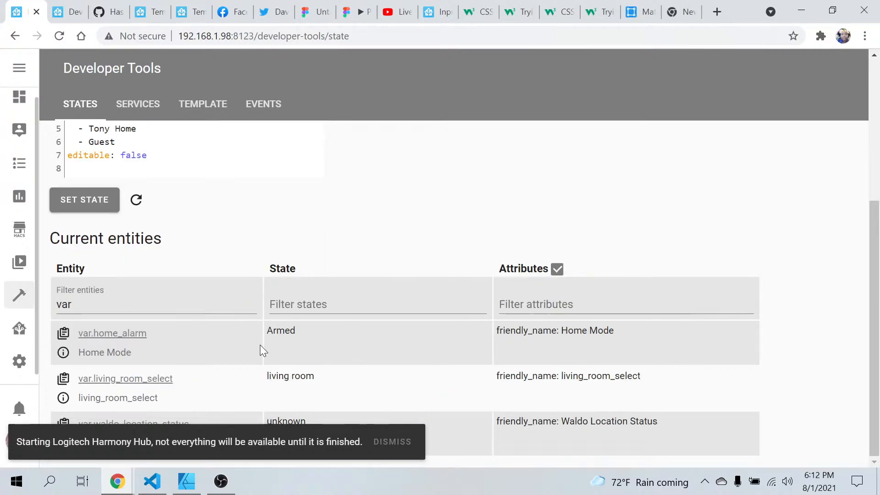
pyautogui.click(407, 443)
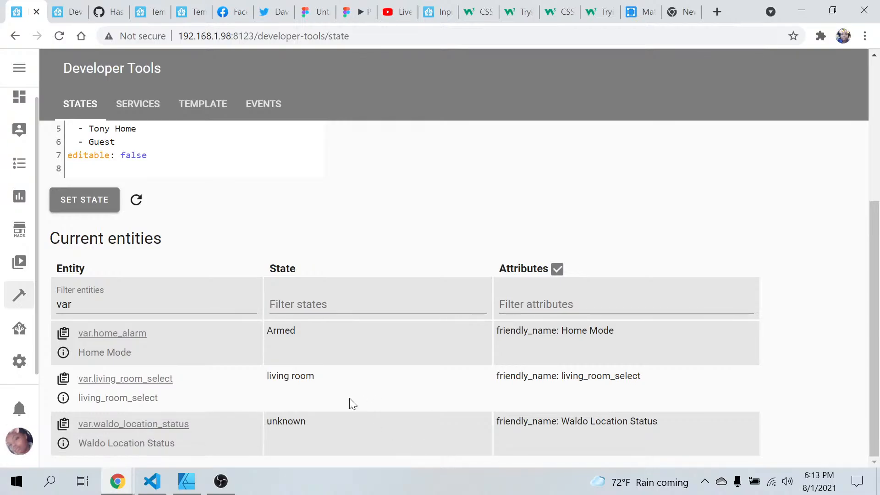
# - In the second Home Assistant browser tab, open the details of the input boolean tracked by home_alarm and switch it on
pyautogui.click(72, 10)
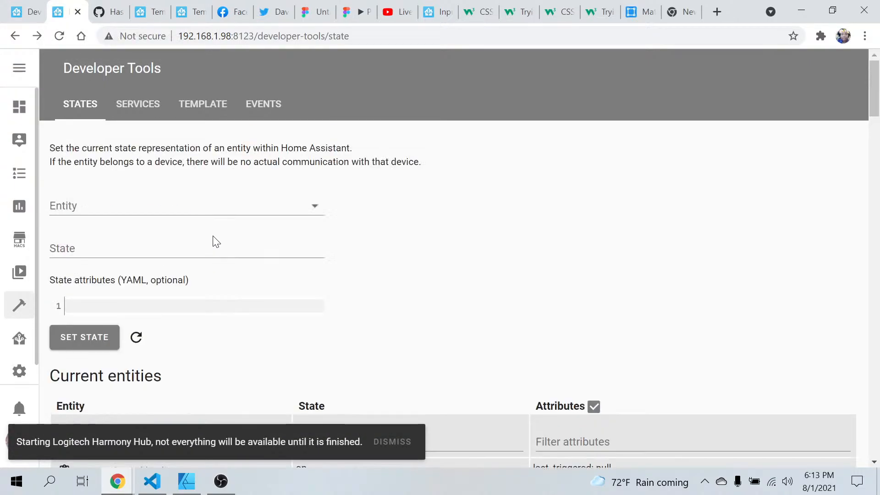
pyautogui.scroll(-10, 213, 236)
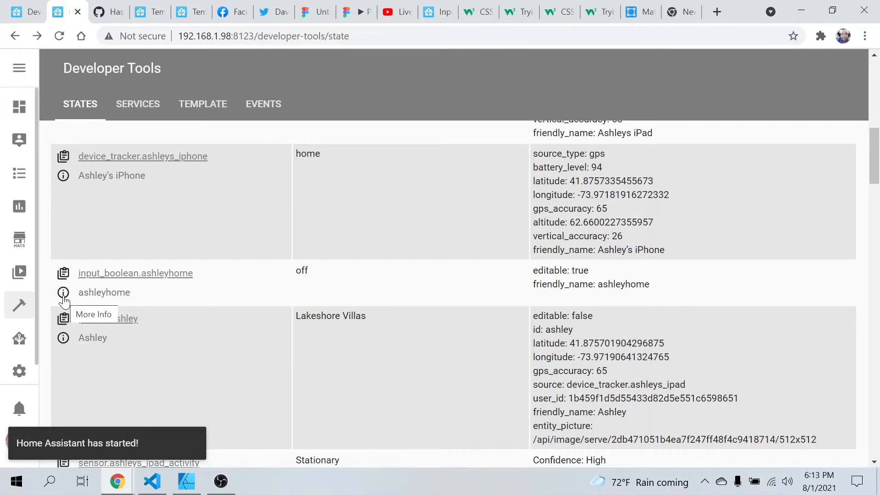
pyautogui.click(63, 296)
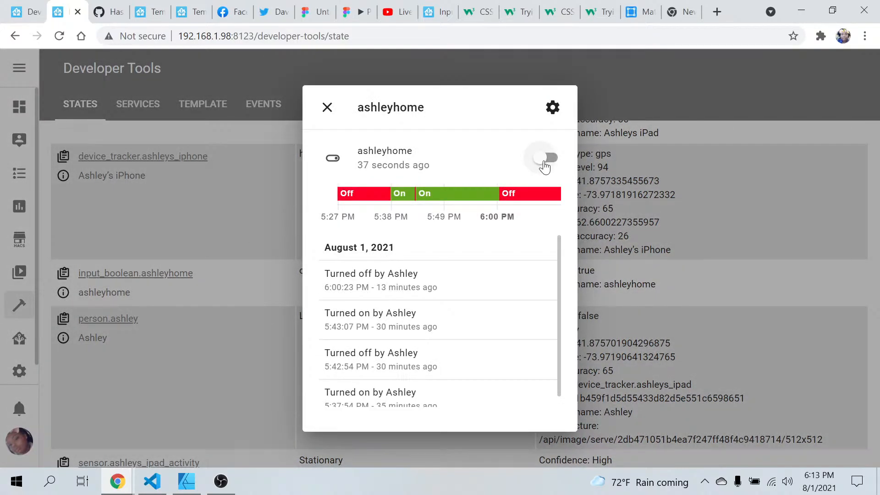
pyautogui.click(546, 159)
# - Return to the filtered variable list and examine the state history of var.home_alarm
pyautogui.click(25, 11)
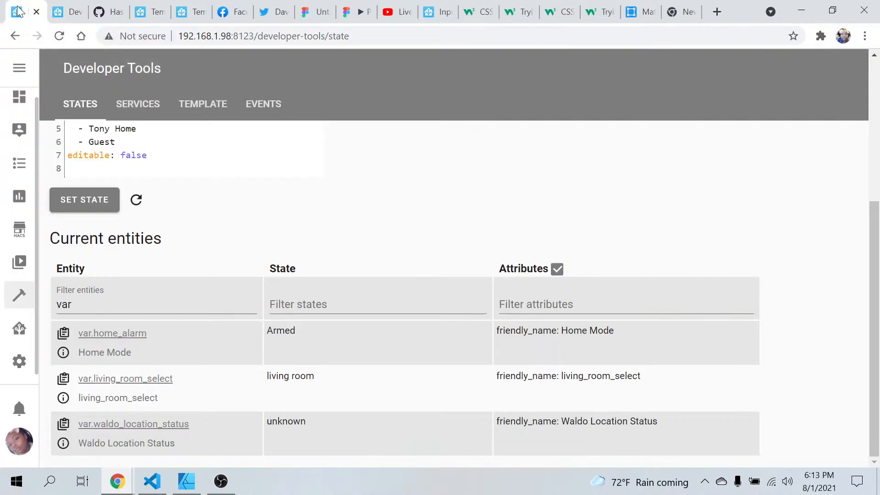
pyautogui.click(64, 352)
pyautogui.moveTo(471, 252)
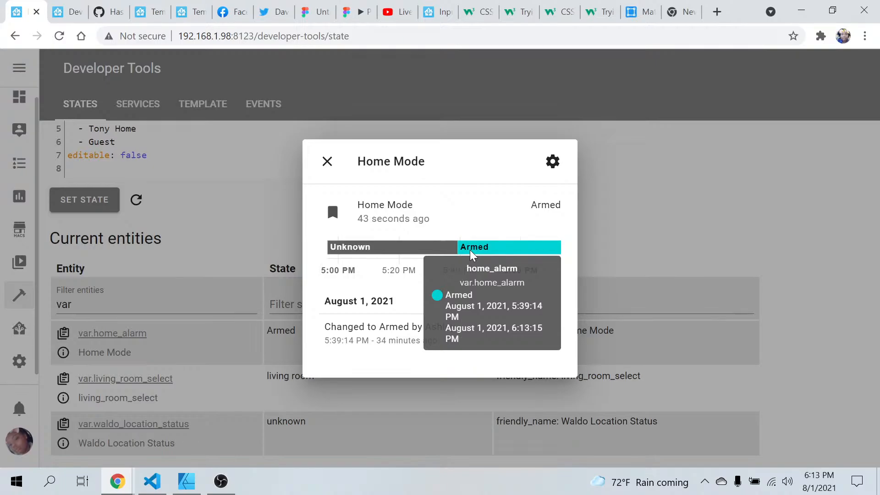
pyautogui.click(300, 418)
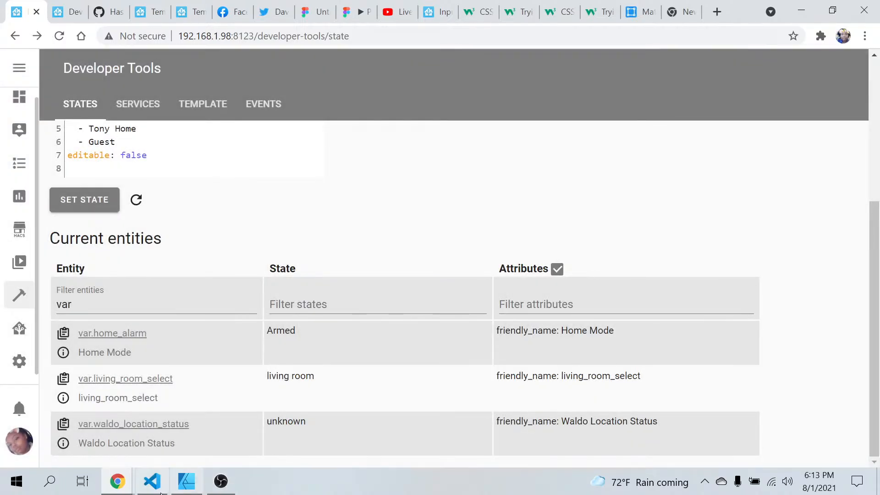
# - In var.yaml's waldo_location_status template, replace the iPad condition's == comparison with a comma-separated second argument inside the states() call
pyautogui.click(152, 481)
pyautogui.scroll(-2, 490, 363)
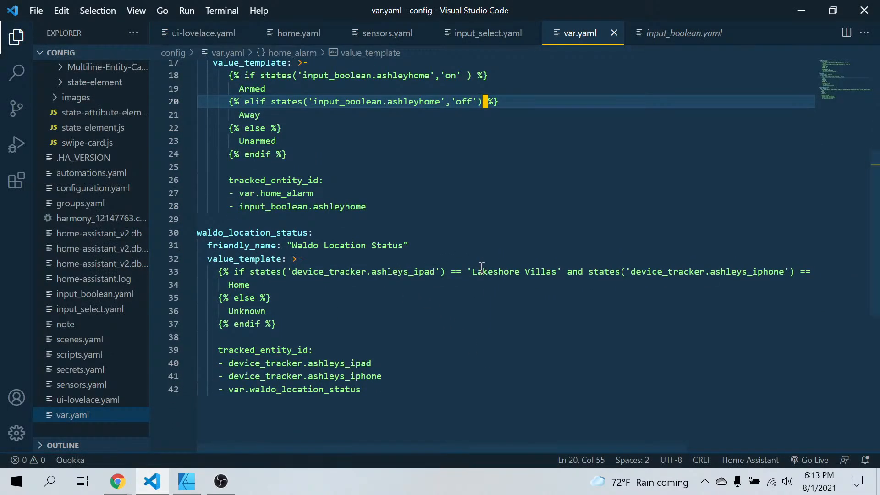
pyautogui.click(468, 272)
pyautogui.press('BackSpace')
pyautogui.press('BackSpace')
pyautogui.press('BackSpace')
pyautogui.press('BackSpace')
pyautogui.press('BackSpace')
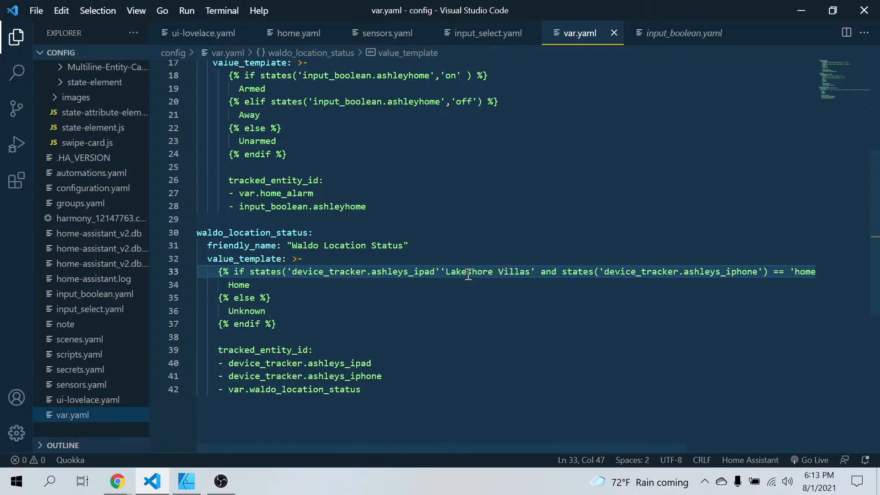
pyautogui.write(',')
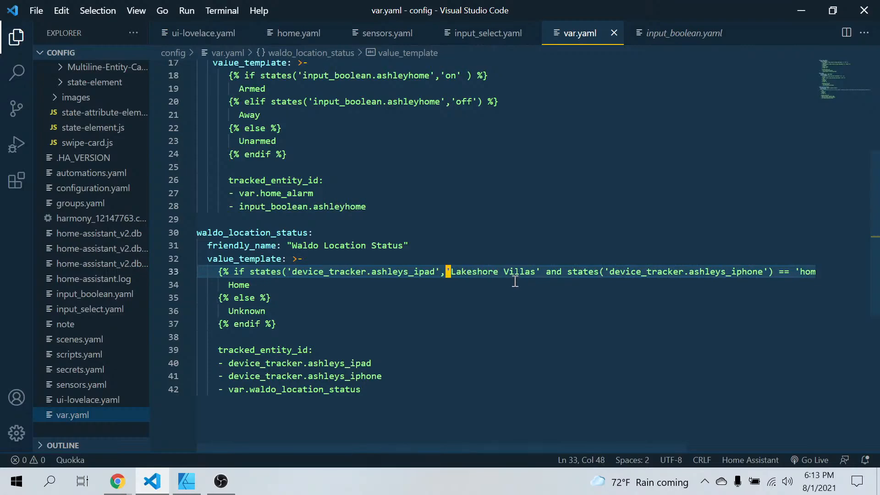
pyautogui.click(547, 272)
pyautogui.write(')')
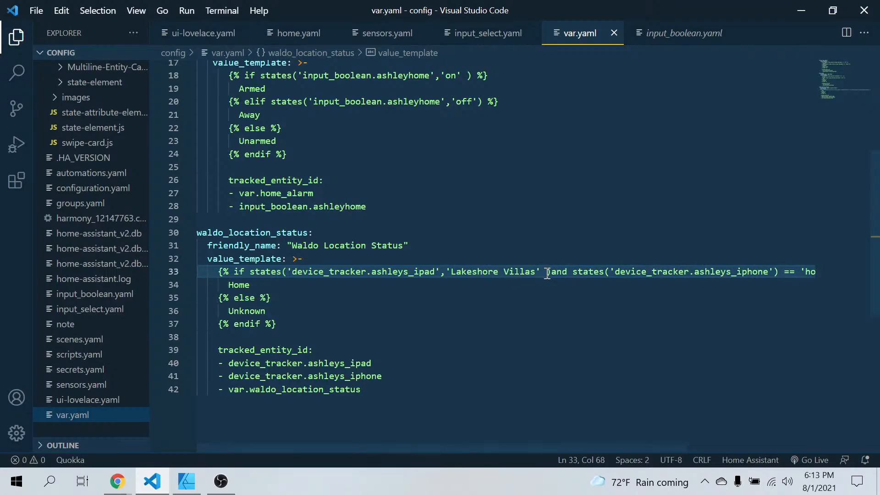
# - Rewrite the iPhone condition in the same if line so that 'home' is the second argument inside its states() call
pyautogui.click(808, 271)
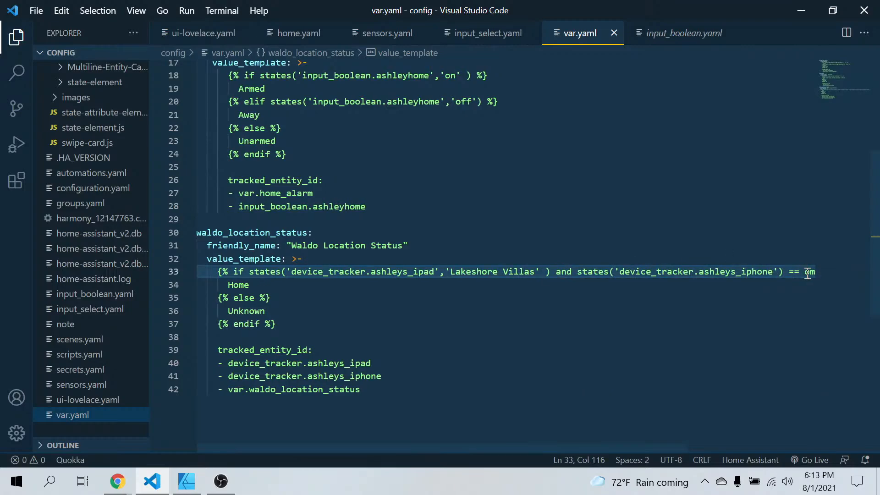
pyautogui.press('BackSpace')
pyautogui.press('BackSpace')
pyautogui.press('BackSpace')
pyautogui.press('BackSpace')
pyautogui.press('BackSpace')
pyautogui.write(", 'h")
pyautogui.hscroll(2, 781, 272)
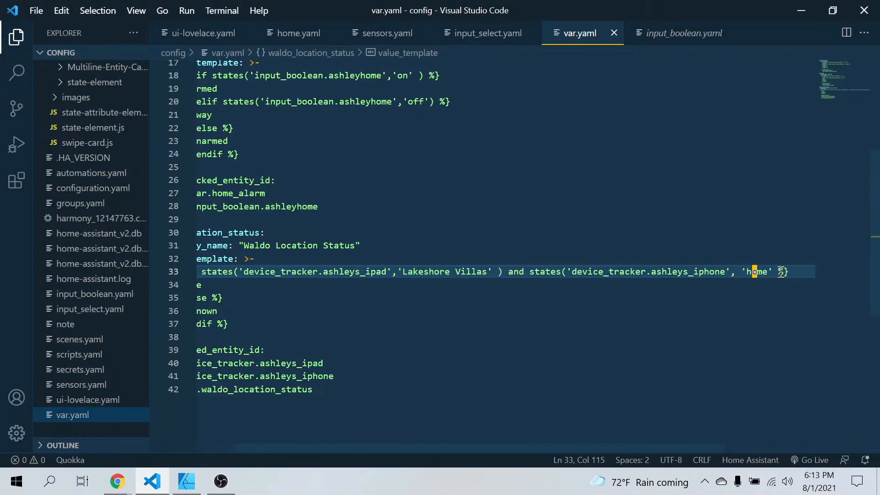
pyautogui.click(776, 271)
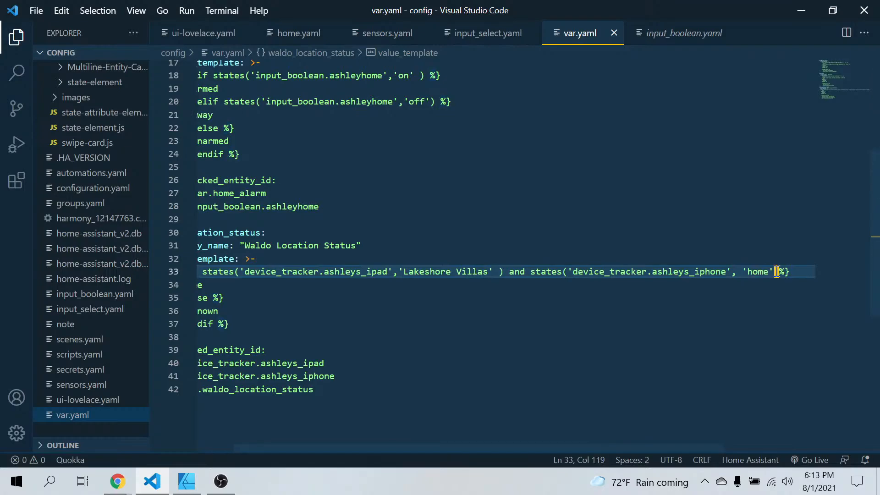
pyautogui.write(')')
pyautogui.hscroll(-2, 651, 336)
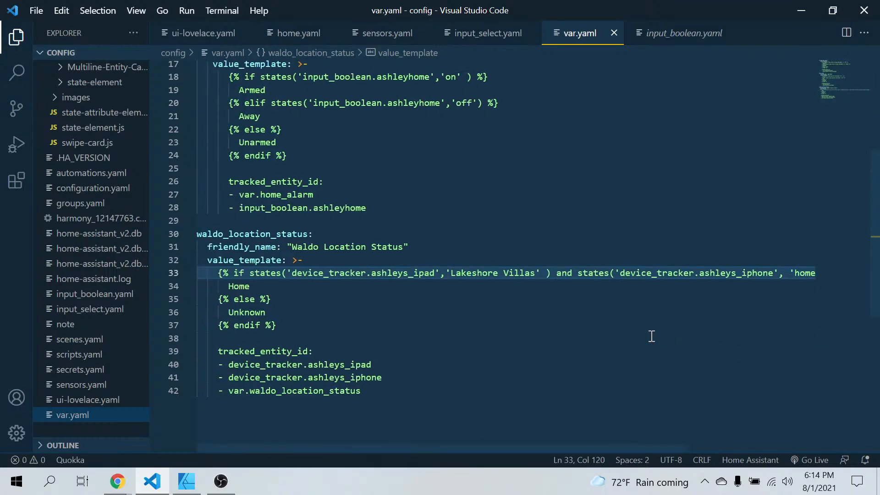
# - Try joining if and states with an underscore in the waldo_location_status condition
pyautogui.click(254, 275)
pyautogui.press('Left')
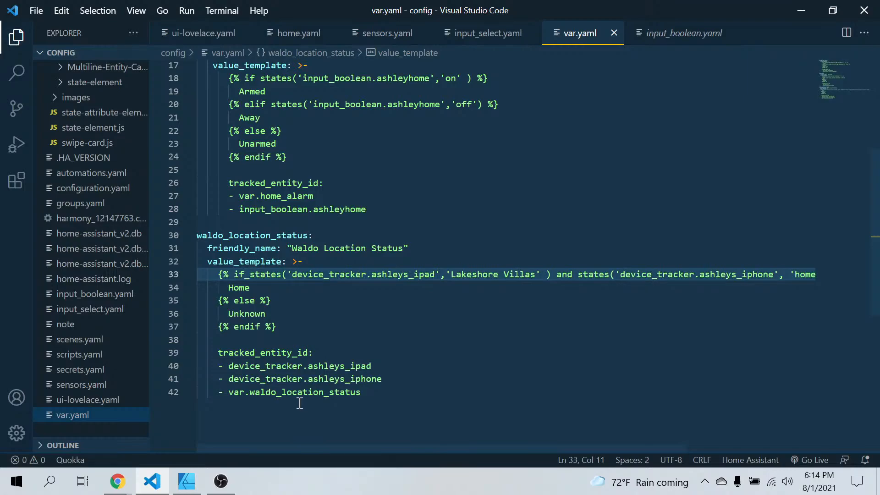
# - Switch to Home Assistant in Chrome, open Server Controls in the configuration and check the configuration
pyautogui.click(117, 481)
pyautogui.click(81, 418)
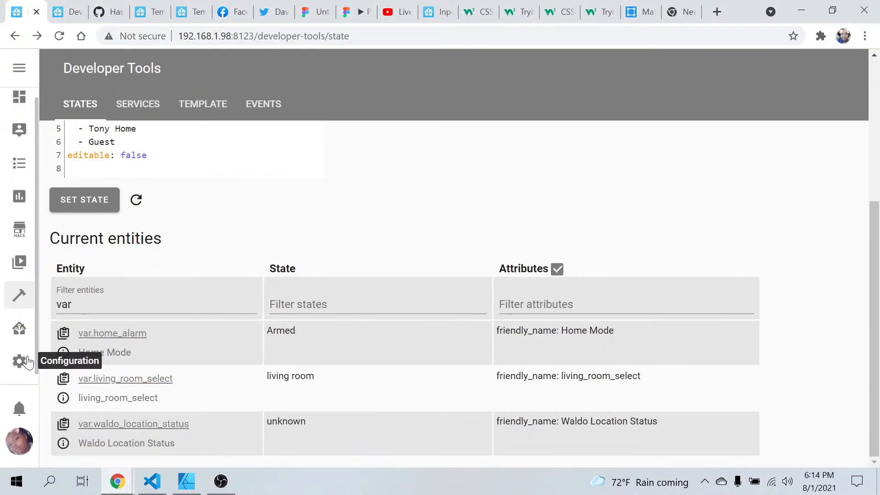
pyautogui.click(18, 361)
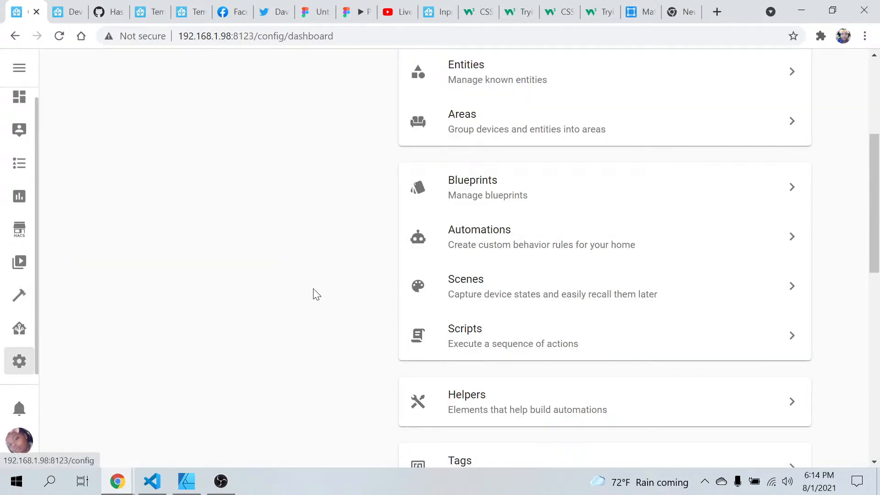
pyautogui.scroll(5, 316, 295)
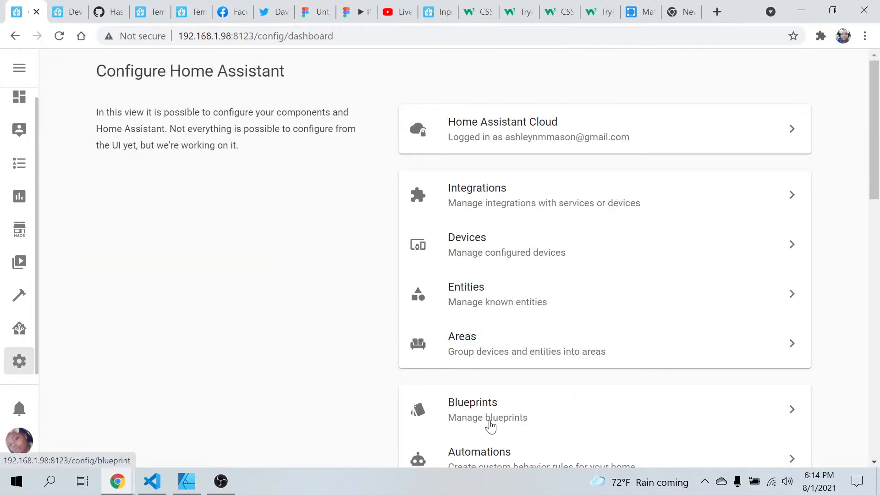
pyautogui.scroll(-7, 490, 426)
pyautogui.scroll(-9, 490, 424)
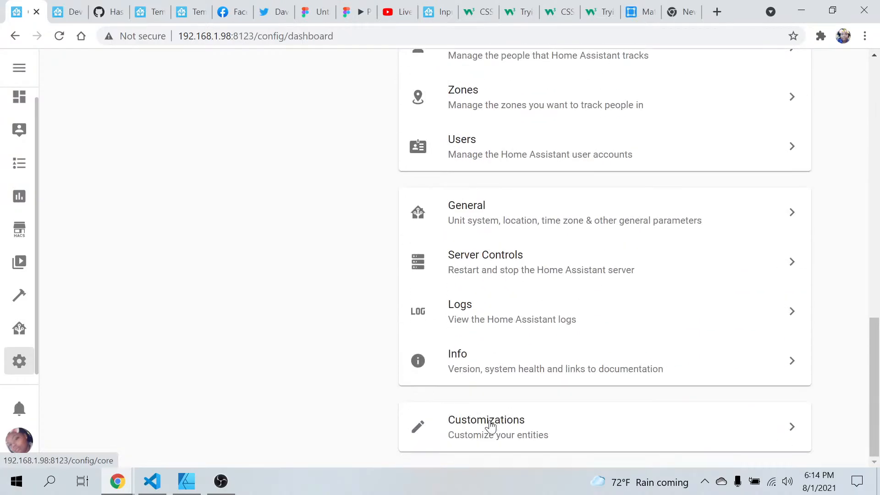
pyautogui.click(479, 265)
pyautogui.click(629, 275)
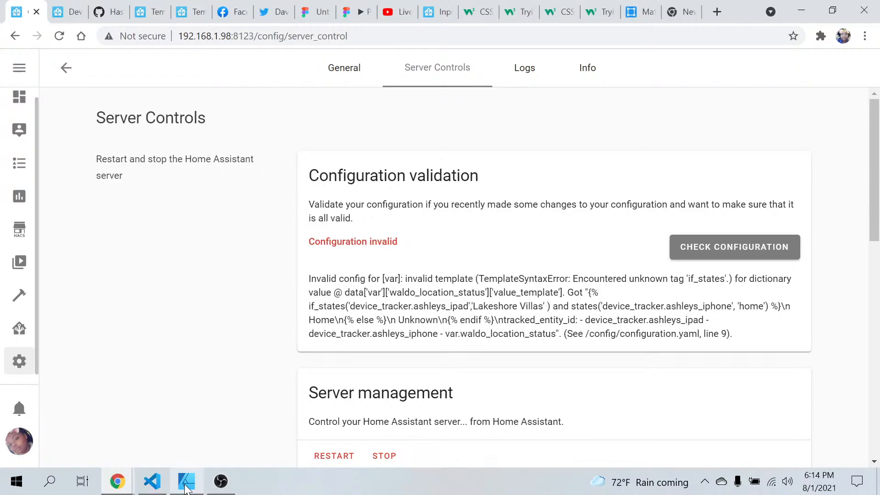
# - Switch back to VS Code and change if_states to if states in the waldo_location_status condition
pyautogui.click(153, 486)
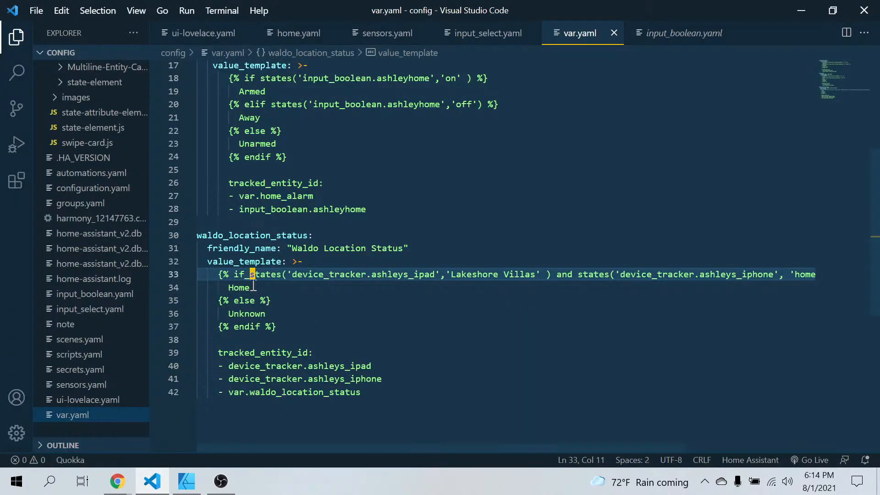
pyautogui.press('BackSpace')
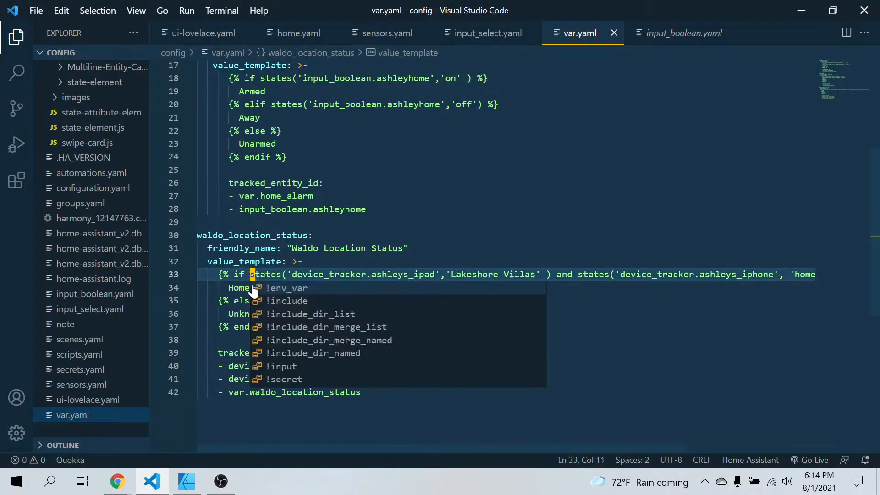
pyautogui.click(221, 431)
# - Return to Server Controls in Home Assistant, check the configuration again and restart the server
pyautogui.moveTo(115, 488)
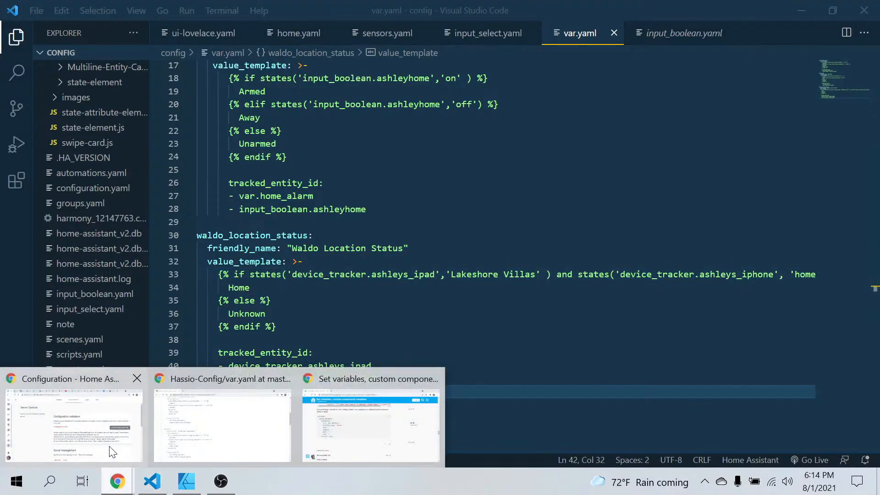
pyautogui.click(112, 449)
pyautogui.click(754, 260)
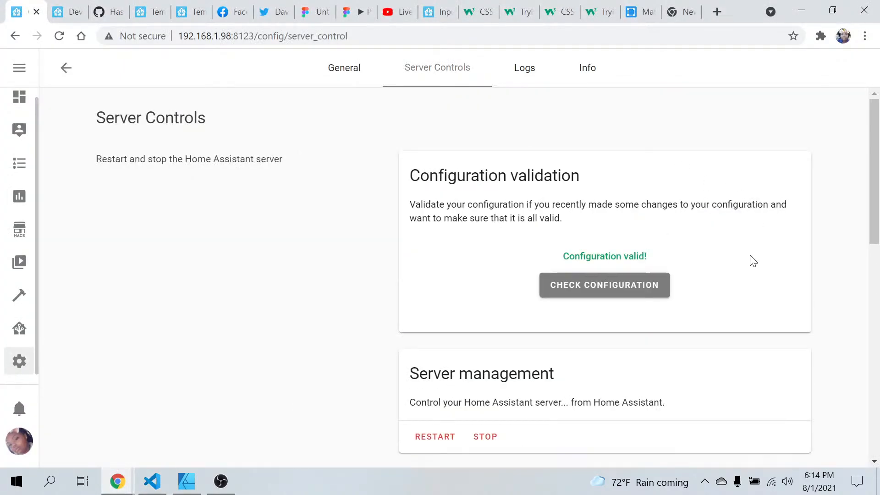
pyautogui.click(444, 439)
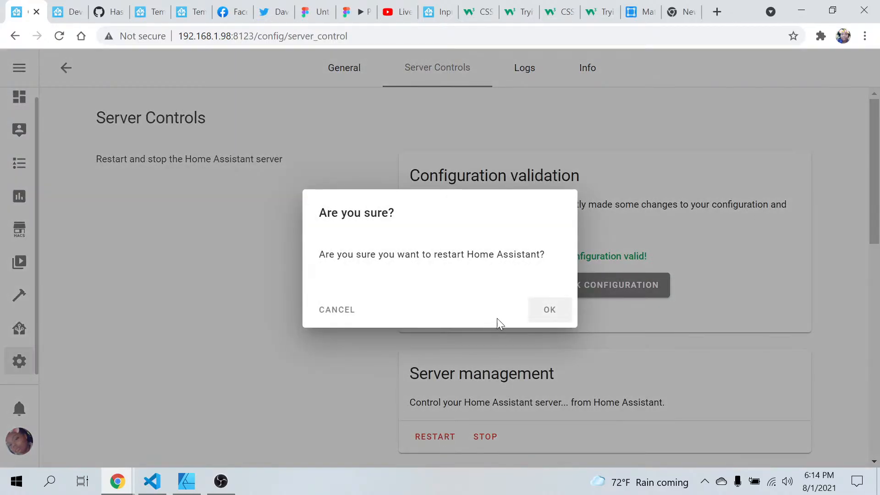
pyautogui.click(545, 310)
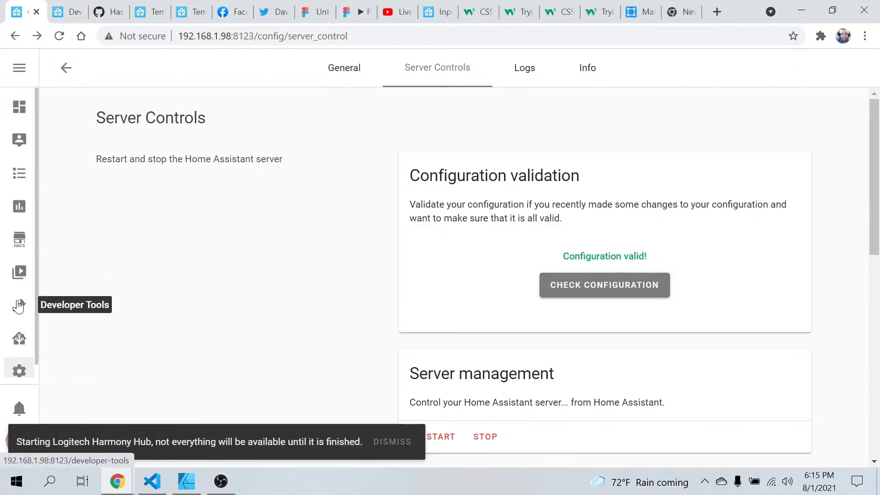
# - Load var.waldo_location_status on the developer tools States page, dismiss the startup notification and examine the states of the listed variables
pyautogui.click(19, 306)
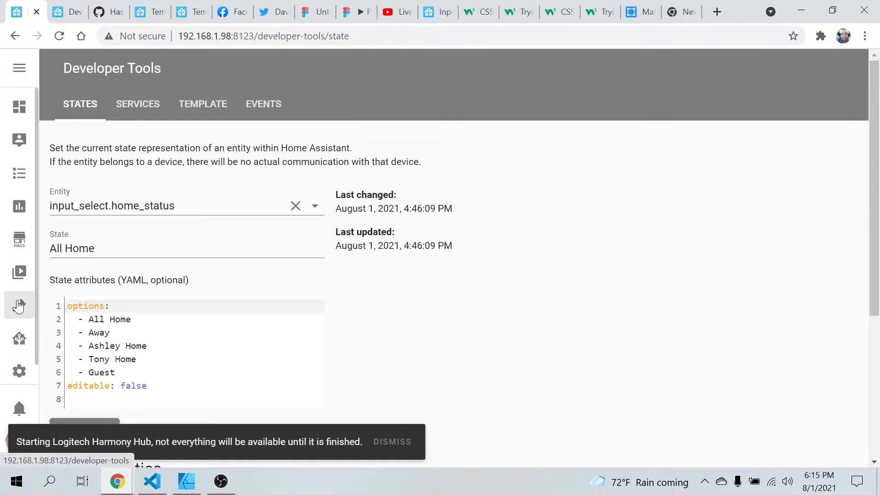
pyautogui.click(313, 209)
pyautogui.click(252, 208)
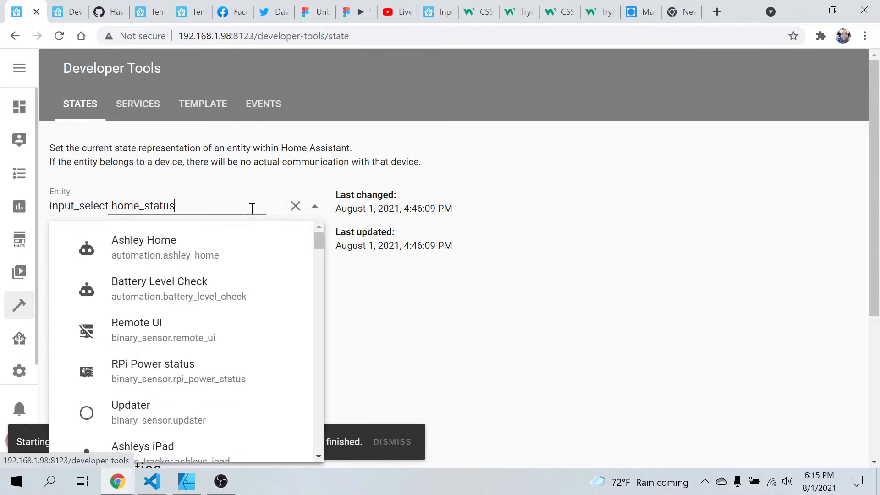
pyautogui.press('BackSpace')
pyautogui.press('BackSpace')
pyautogui.press('BackSpace')
pyautogui.press('BackSpace')
pyautogui.press('BackSpace')
pyautogui.press('BackSpace')
pyautogui.press('BackSpace')
pyautogui.press('BackSpace')
pyautogui.press('BackSpace')
pyautogui.press('BackSpace')
pyautogui.press('BackSpace')
pyautogui.press('BackSpace')
pyautogui.press('BackSpace')
pyautogui.press('BackSpace')
pyautogui.press('BackSpace')
pyautogui.press('BackSpace')
pyautogui.press('BackSpace')
pyautogui.press('BackSpace')
pyautogui.press('BackSpace')
pyautogui.press('BackSpace')
pyautogui.press('BackSpace')
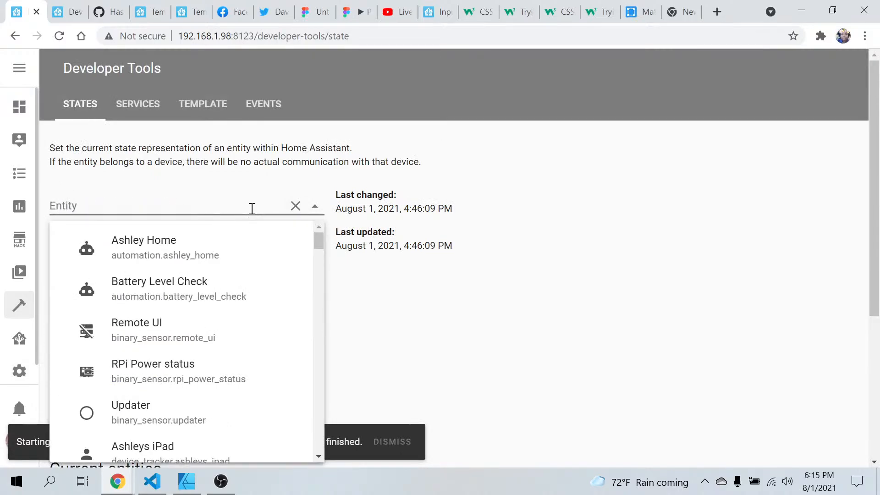
pyautogui.write('var')
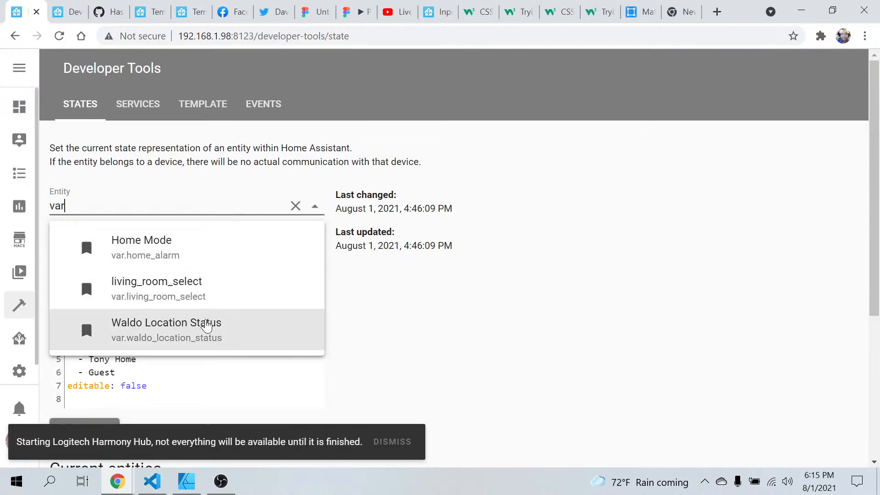
pyautogui.click(208, 322)
pyautogui.scroll(-3, 300, 329)
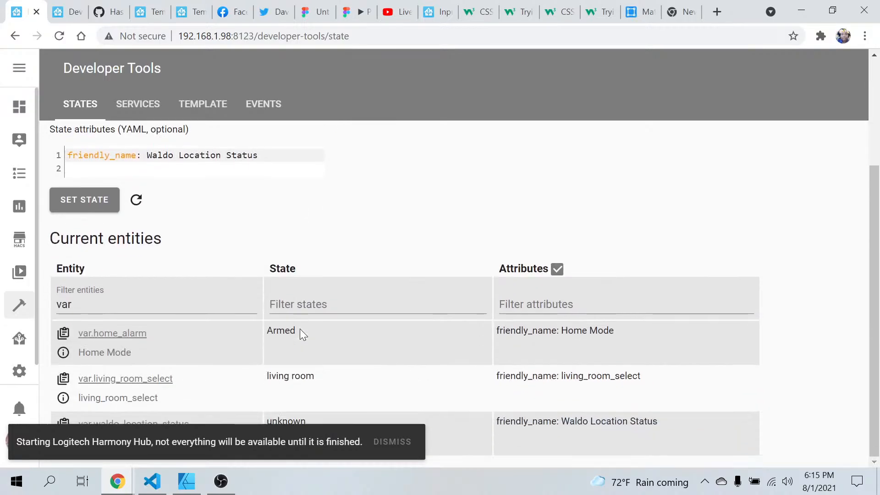
pyautogui.click(389, 449)
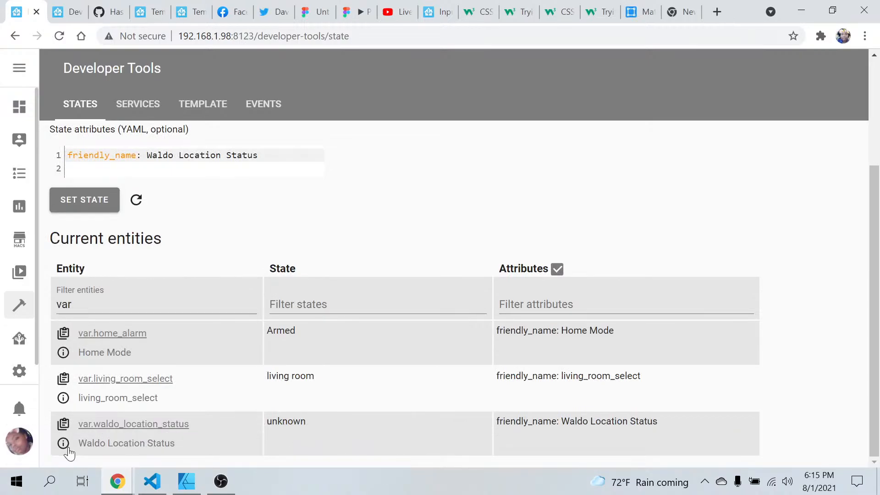
# - In var.yaml, delete the iPad condition and its and operator from the waldo_location_status template, keeping only the iPhone 'home' check
pyautogui.click(152, 481)
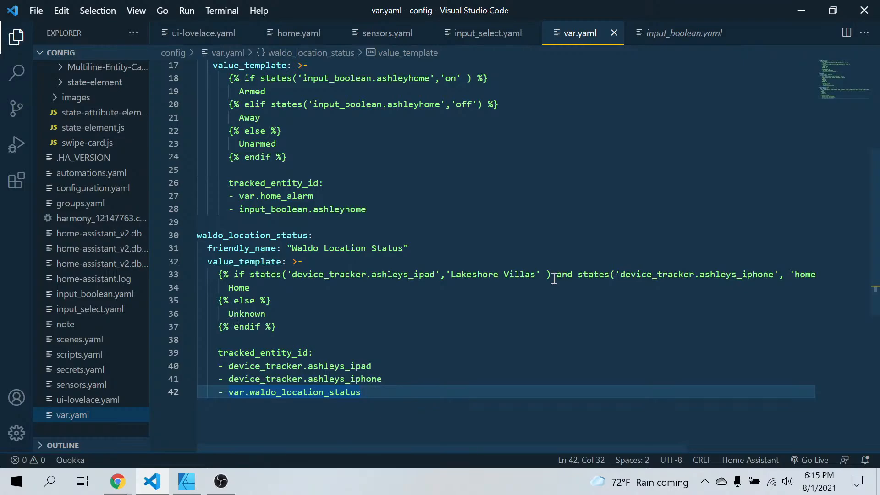
pyautogui.moveTo(553, 274); pyautogui.dragTo(667, 295)
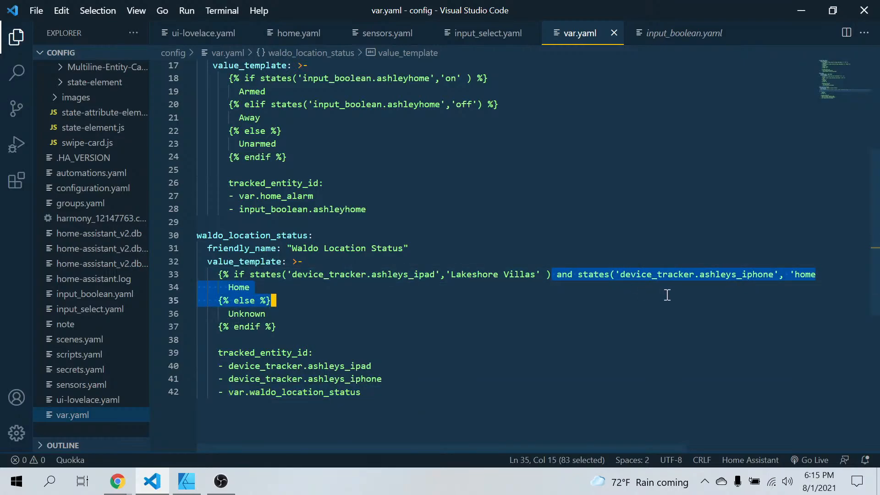
pyautogui.click(583, 275)
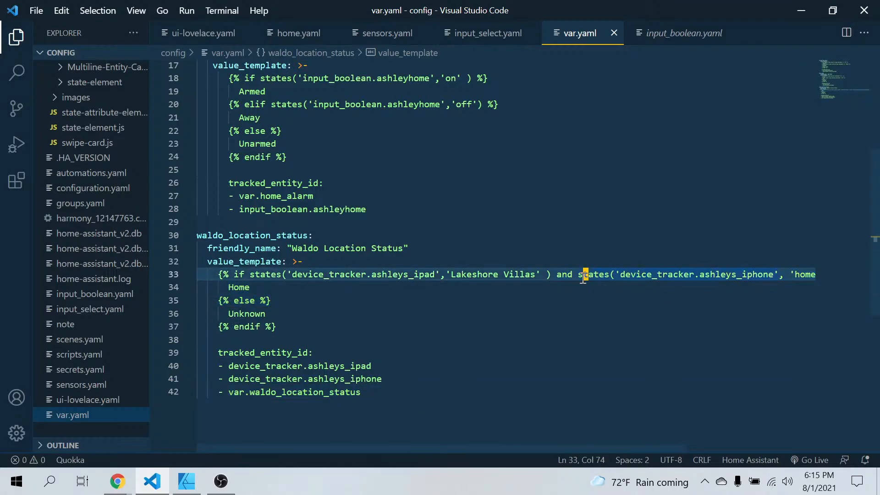
pyautogui.click(579, 275)
pyautogui.moveTo(580, 275); pyautogui.dragTo(248, 275)
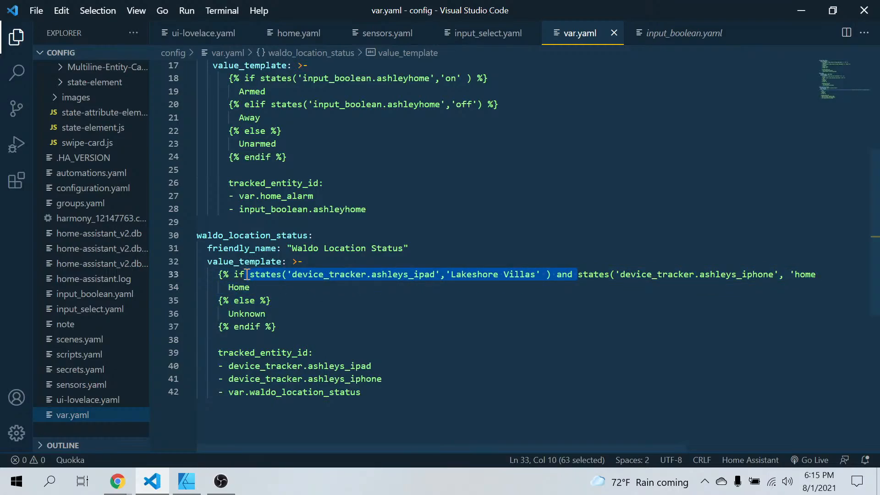
pyautogui.press('BackSpace')
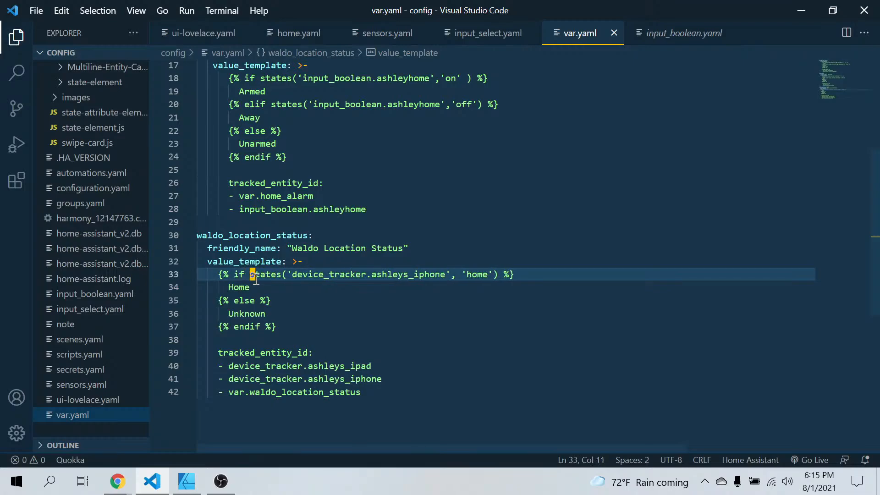
pyautogui.press('Escape')
# - Remove the iPad device tracker line from the tracked_entity_id list of waldo_location_status
pyautogui.moveTo(385, 368); pyautogui.dragTo(209, 366)
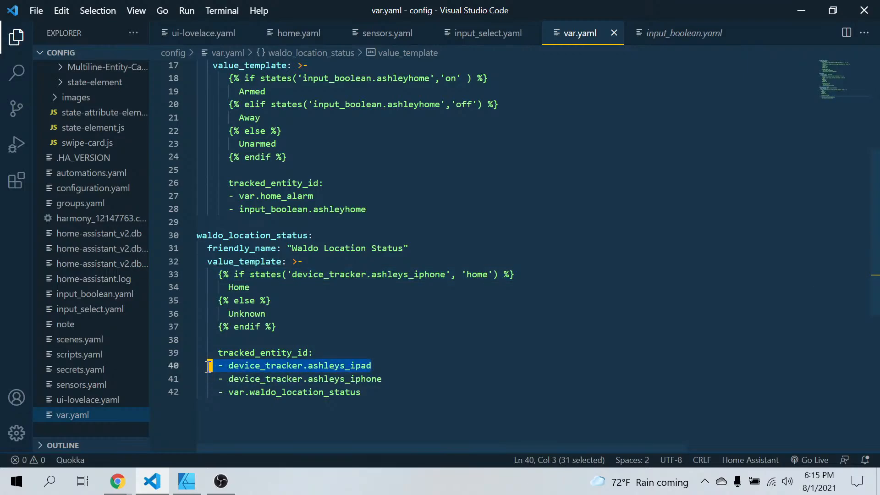
pyautogui.press('BackSpace')
pyautogui.press('BackSpace')
pyautogui.press('BackSpace')
pyautogui.press('BackSpace')
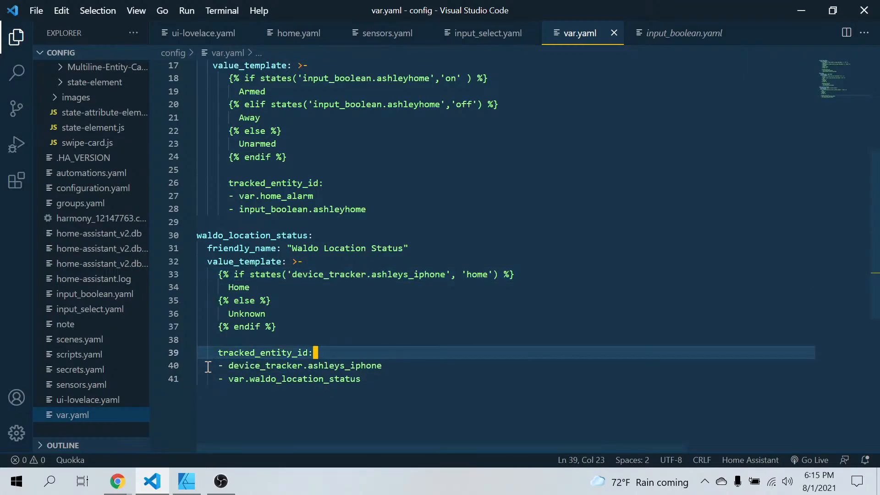
pyautogui.click(488, 378)
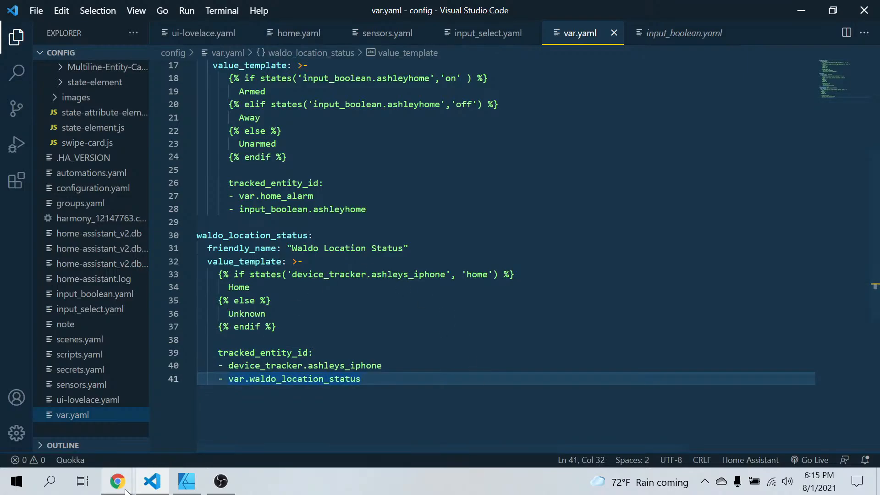
# - Switch to Home Assistant in Chrome, validate the configuration in Server Controls and restart the server
pyautogui.click(124, 488)
pyautogui.click(92, 427)
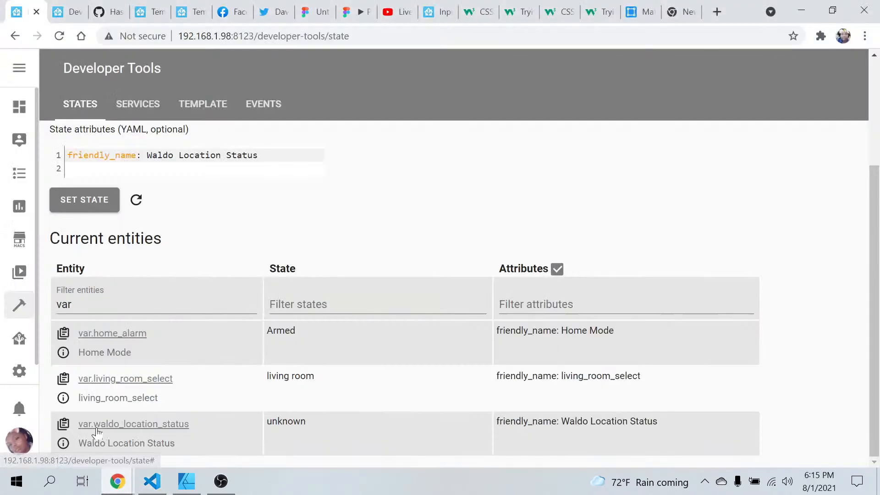
pyautogui.click(18, 374)
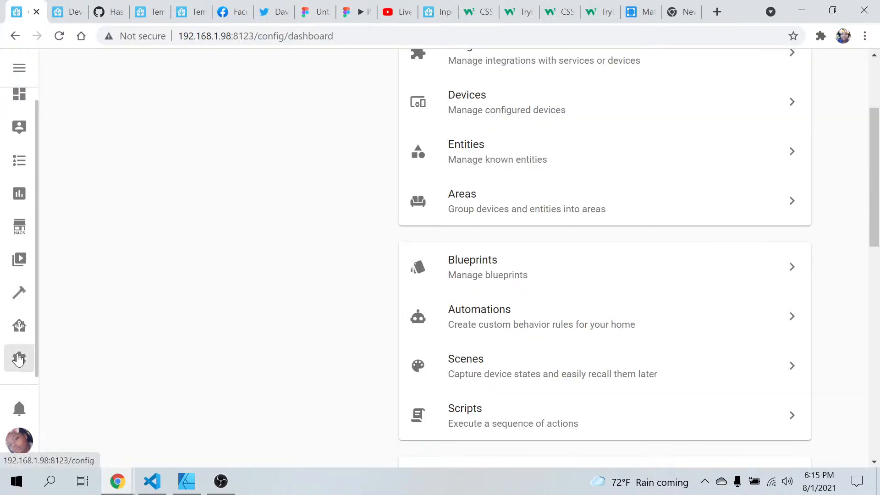
pyautogui.scroll(-6, 491, 363)
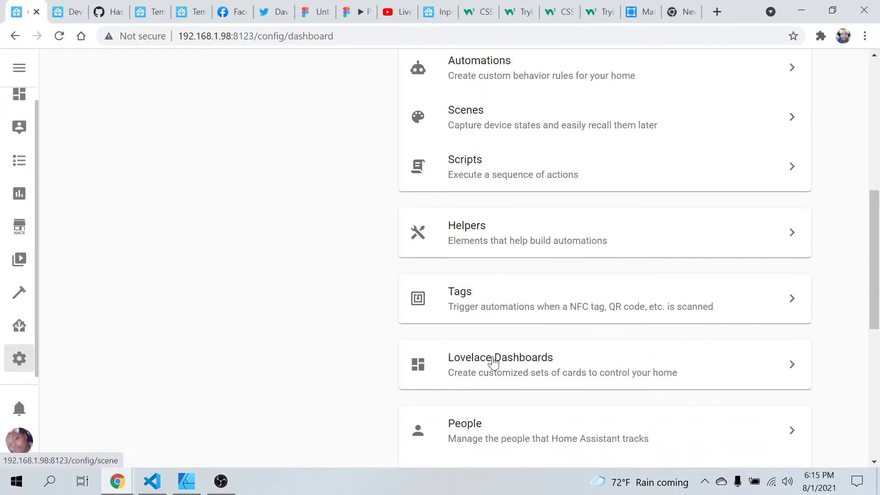
pyautogui.scroll(-5, 492, 362)
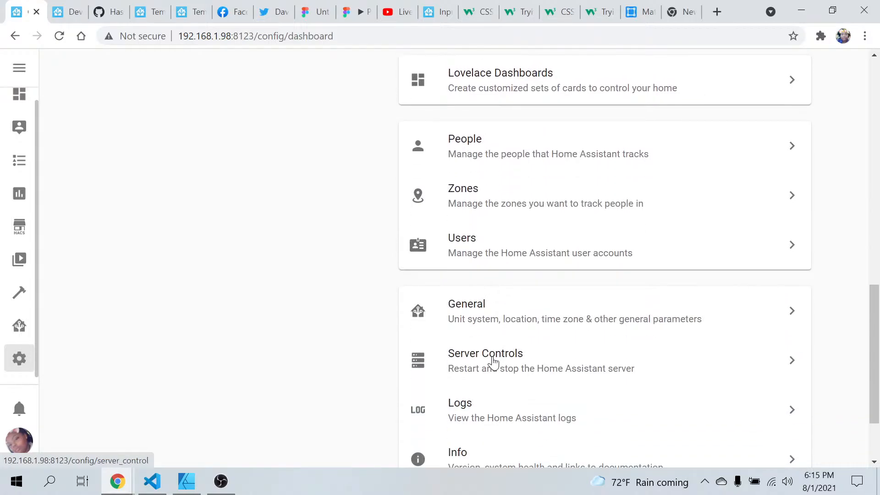
pyautogui.click(493, 361)
pyautogui.click(586, 280)
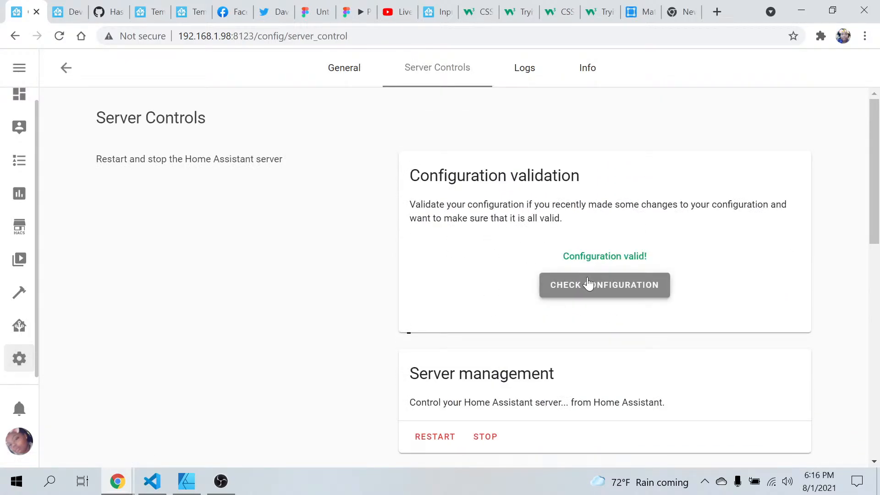
pyautogui.scroll(-5, 311, 352)
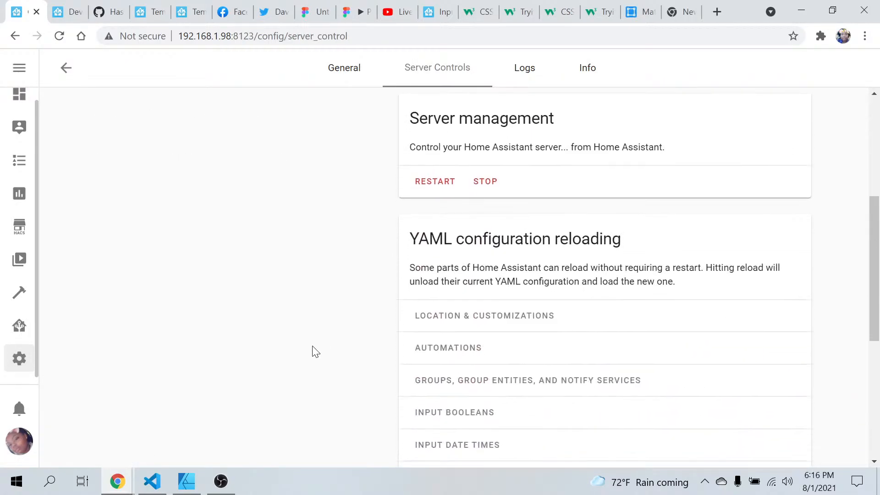
pyautogui.click(443, 183)
pyautogui.click(539, 314)
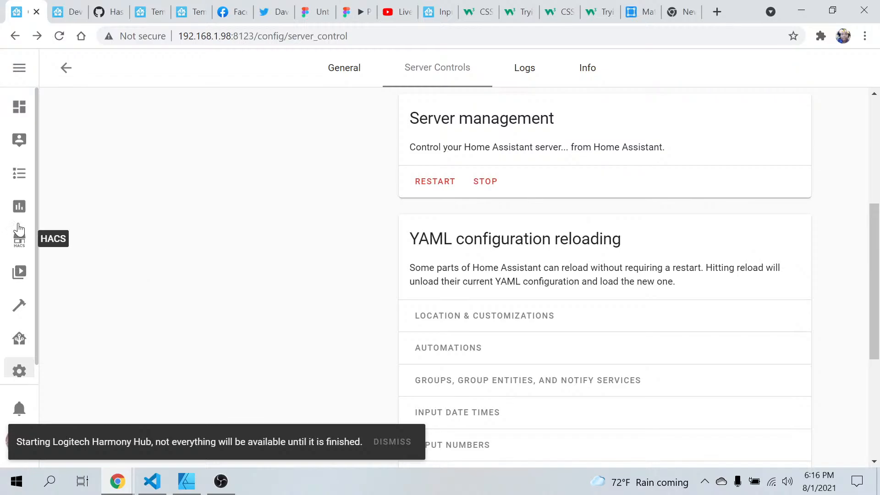
# - Reload the developer tools States page and load var.waldo_location_status as the entity
pyautogui.click(22, 343)
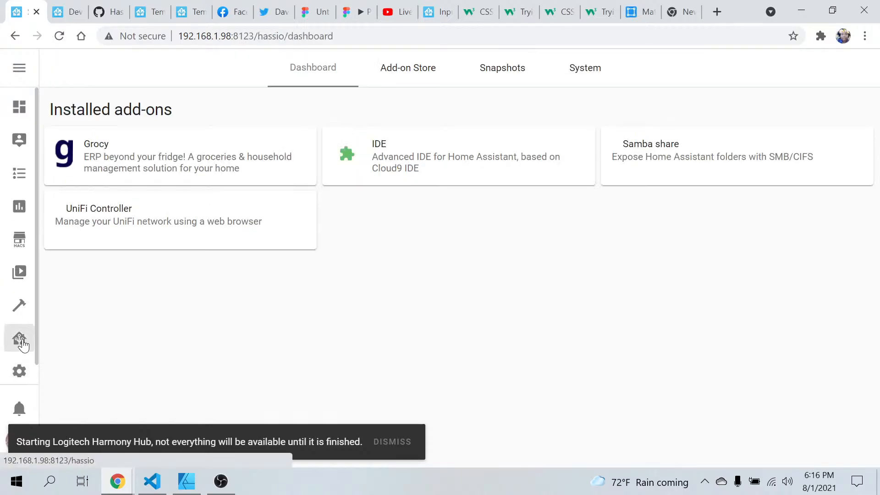
pyautogui.click(25, 306)
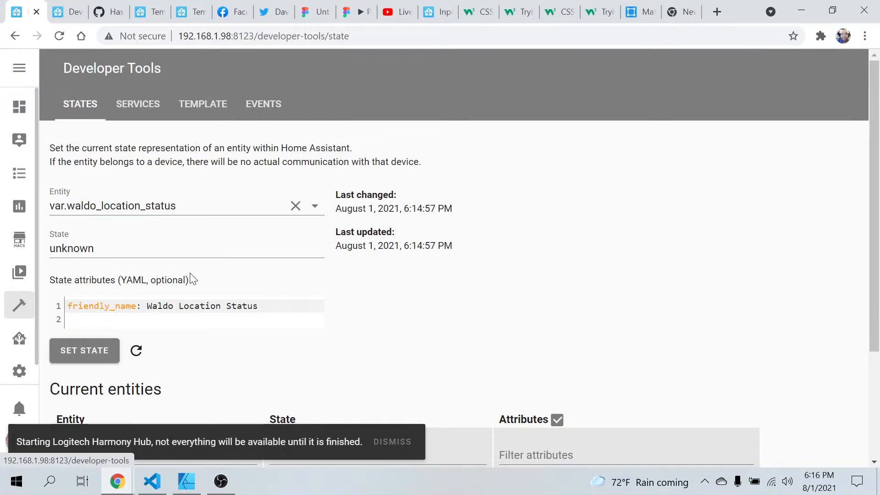
pyautogui.click(60, 36)
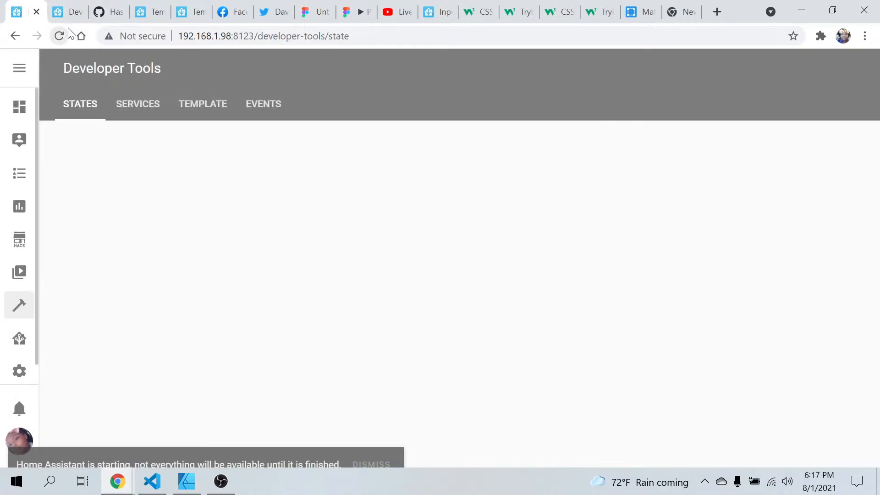
pyautogui.click(155, 207)
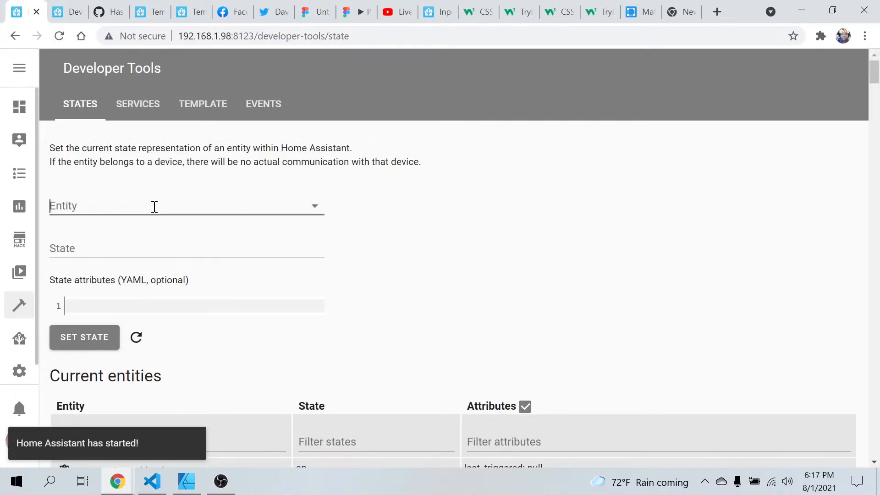
pyautogui.write('var')
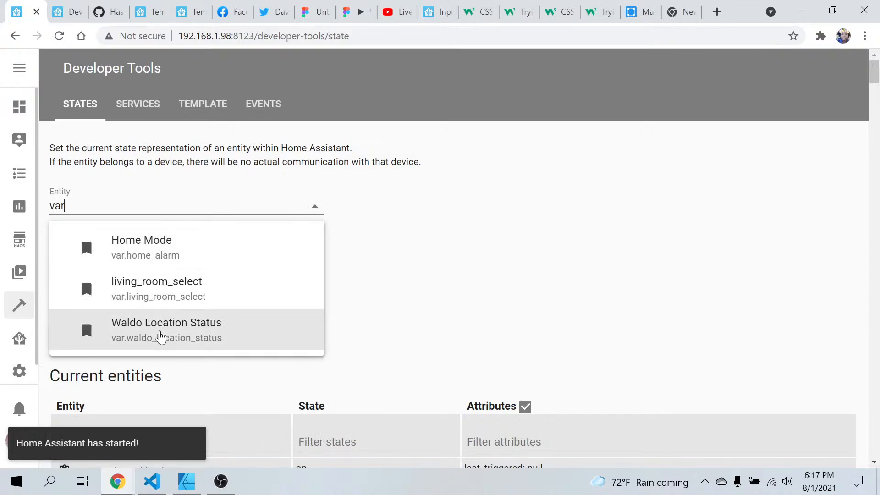
pyautogui.click(160, 337)
# - Filter the current entities by "var" and examine the state histories of Waldo Location Status and Home Mode
pyautogui.scroll(-5, 346, 333)
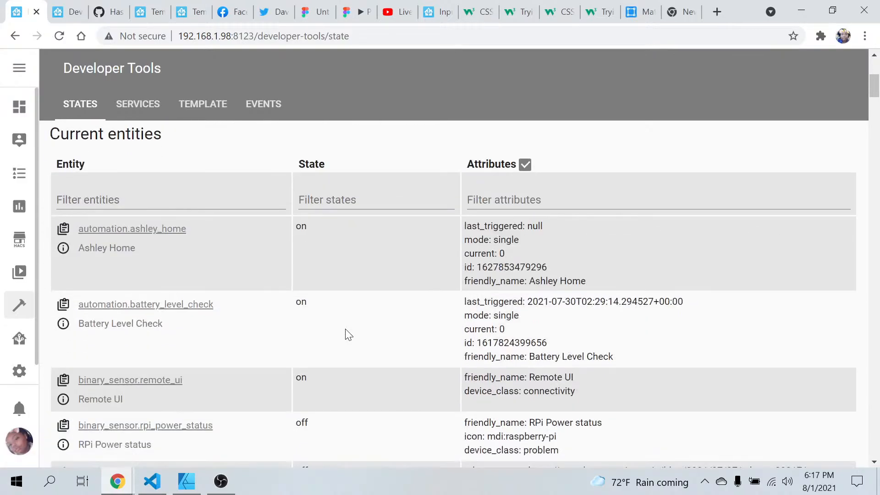
pyautogui.scroll(2, 348, 334)
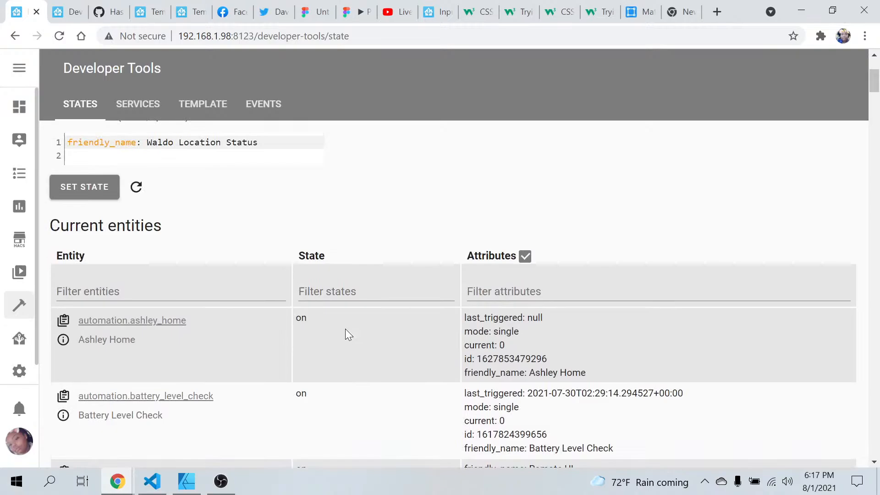
pyautogui.click(231, 294)
pyautogui.write('var')
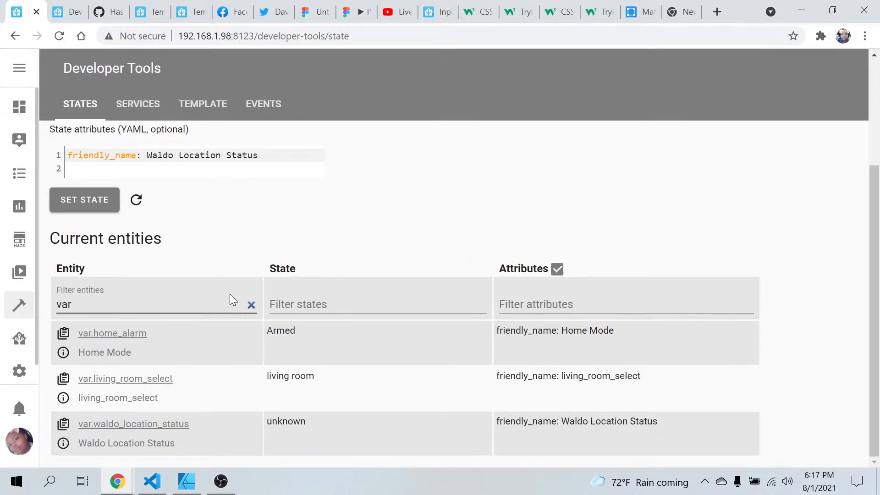
pyautogui.click(64, 443)
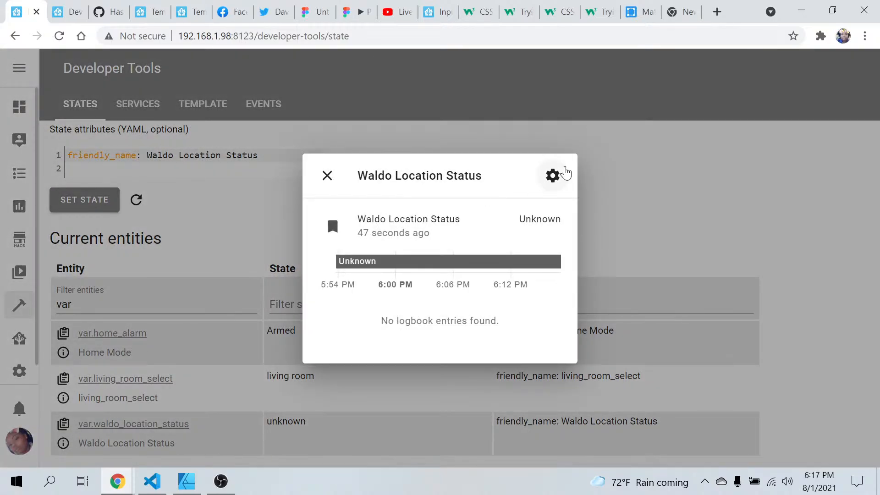
pyautogui.click(327, 176)
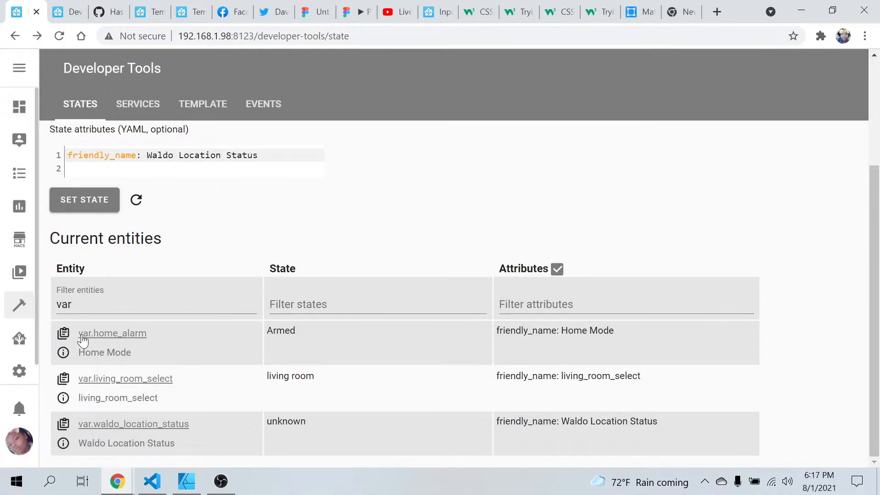
pyautogui.click(64, 352)
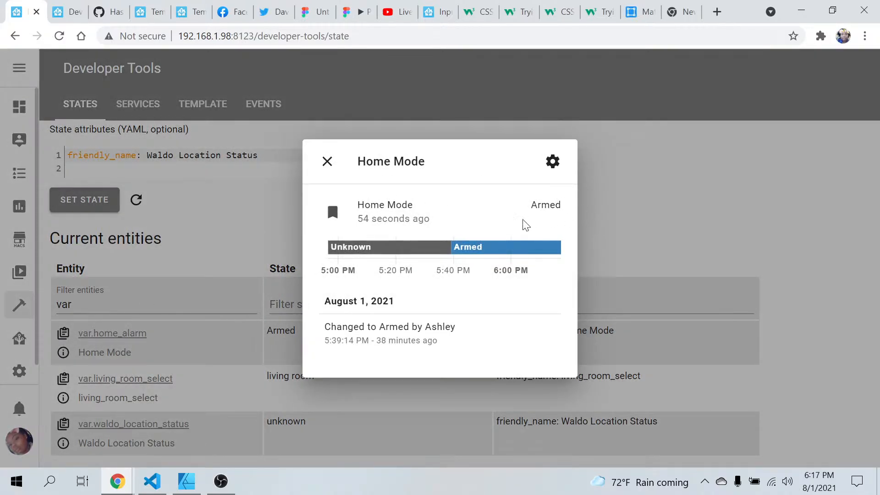
pyautogui.click(329, 166)
# - Replace the entity loaded on the States page with var.home_alarm
pyautogui.scroll(3, 311, 277)
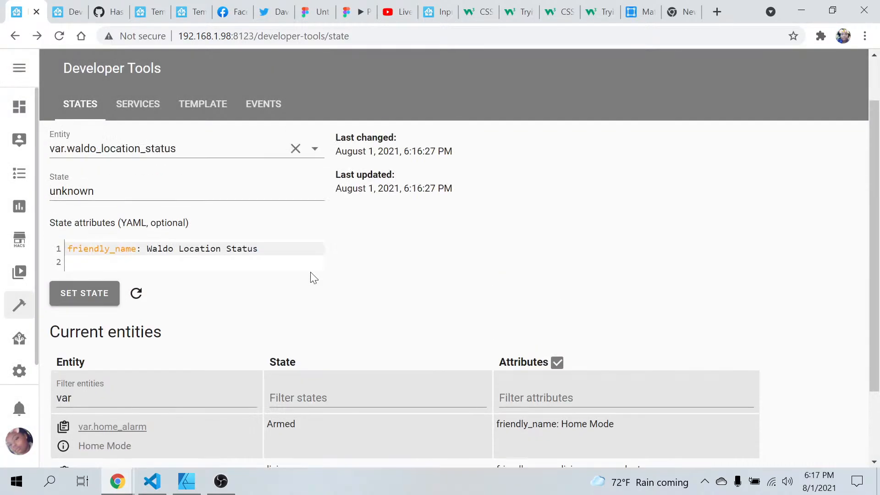
pyautogui.click(315, 200)
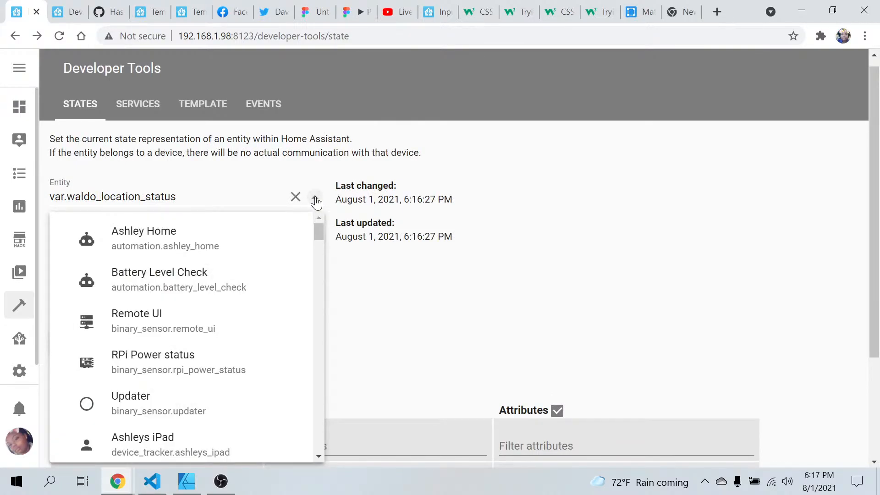
pyautogui.click(228, 194)
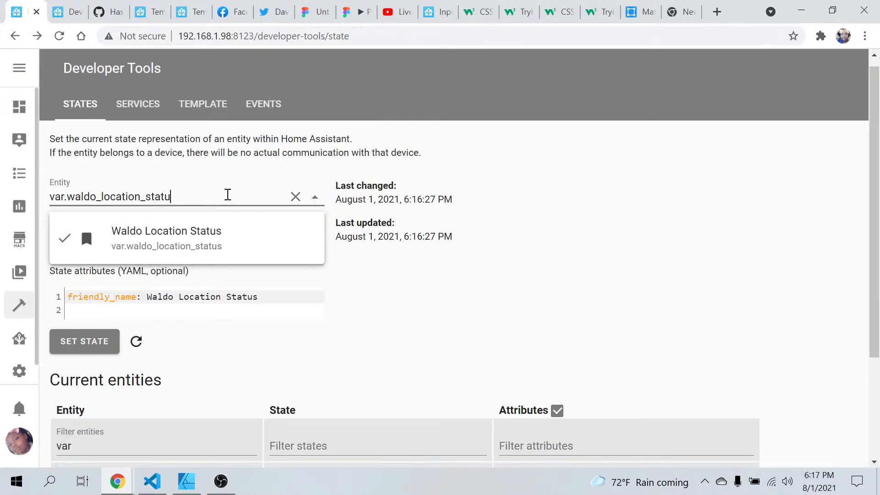
pyautogui.press('BackSpace')
pyautogui.press('BackSpace')
pyautogui.press('BackSpace')
pyautogui.press('BackSpace')
pyautogui.press('BackSpace')
pyautogui.press('BackSpace')
pyautogui.press('BackSpace')
pyautogui.press('BackSpace')
pyautogui.press('BackSpace')
pyautogui.press('BackSpace')
pyautogui.press('BackSpace')
pyautogui.press('BackSpace')
pyautogui.press('BackSpace')
pyautogui.press('BackSpace')
pyautogui.press('BackSpace')
pyautogui.press('BackSpace')
pyautogui.press('BackSpace')
pyautogui.press('BackSpace')
pyautogui.press('BackSpace')
pyautogui.press('BackSpace')
pyautogui.press('BackSpace')
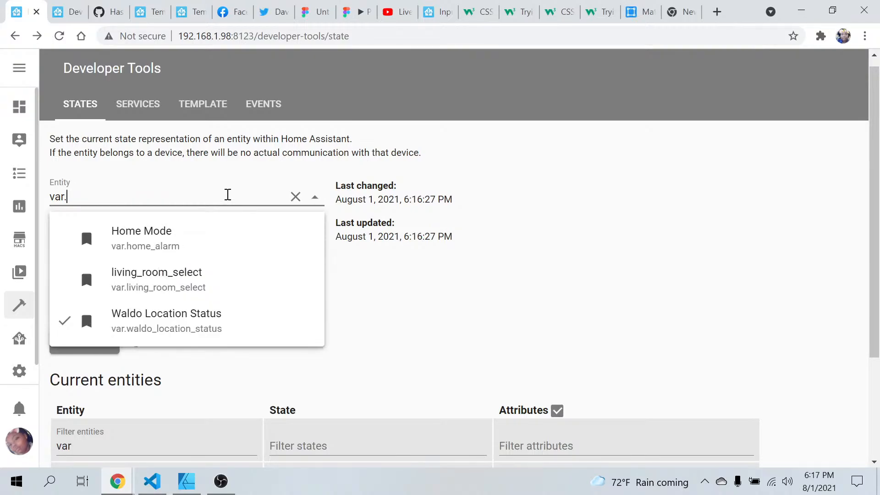
pyautogui.click(166, 239)
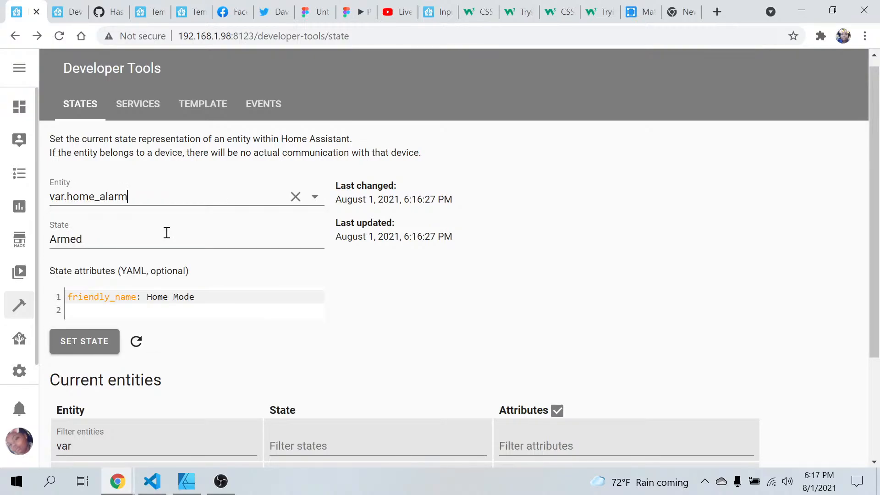
# - Set the state of var.home_alarm to Unarmed and check it in the current entities list
pyautogui.click(51, 240)
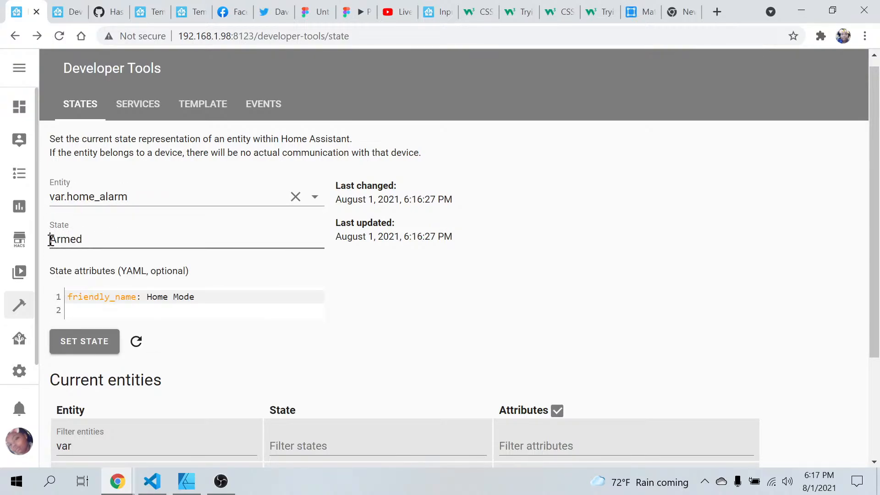
pyautogui.write('Un')
pyautogui.press('BackSpace')
pyautogui.write('a')
pyautogui.click(78, 349)
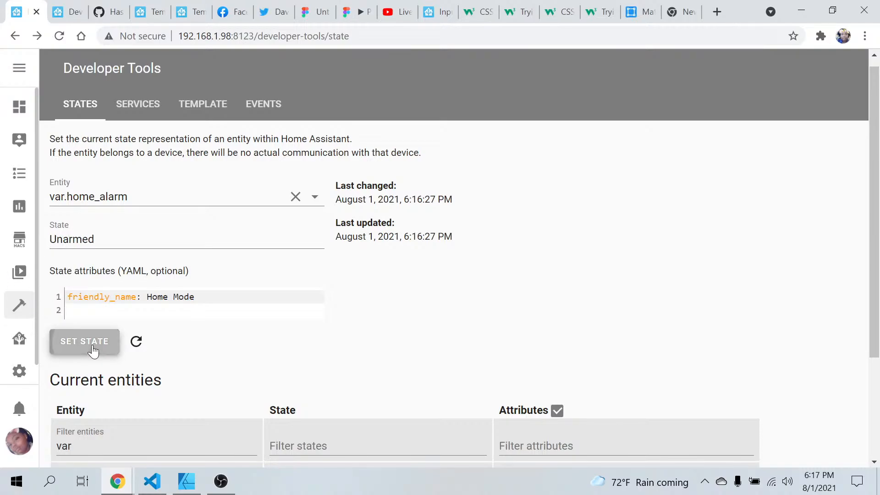
pyautogui.scroll(-3, 352, 302)
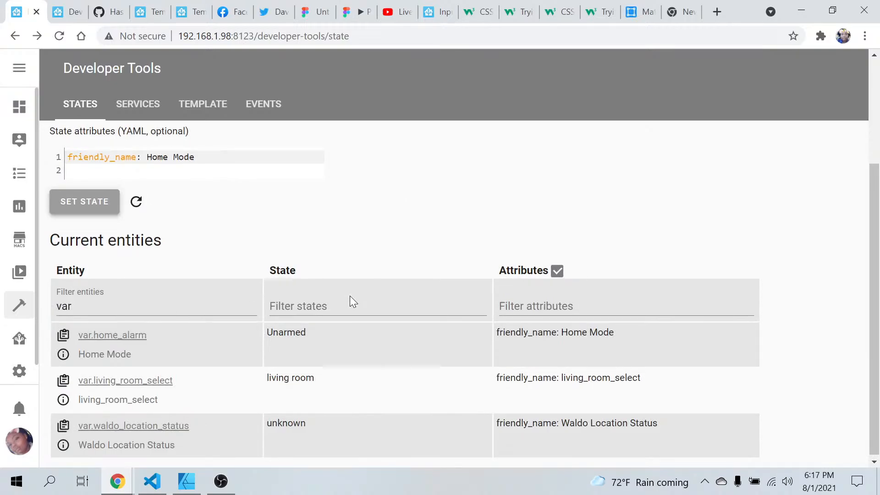
# - In var.yaml in Visual Studio Code, delete the elif 'off' condition and its Away result from the home_alarm template
pyautogui.click(165, 487)
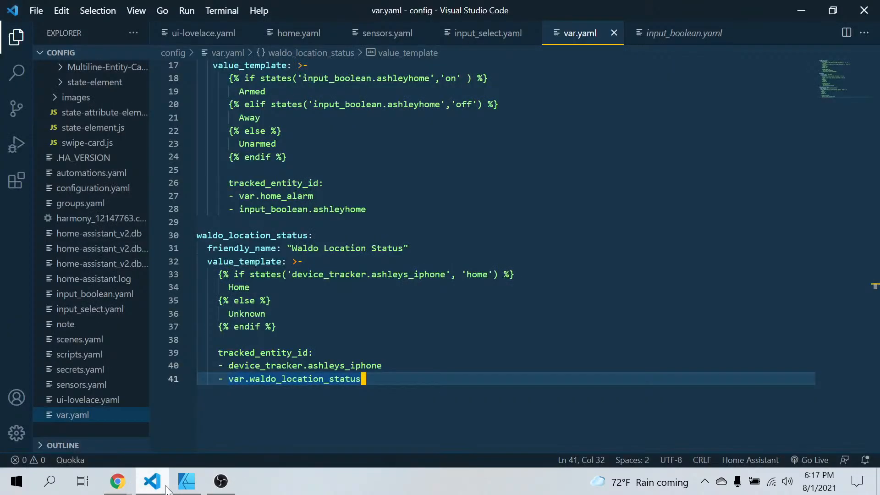
pyautogui.scroll(5, 366, 341)
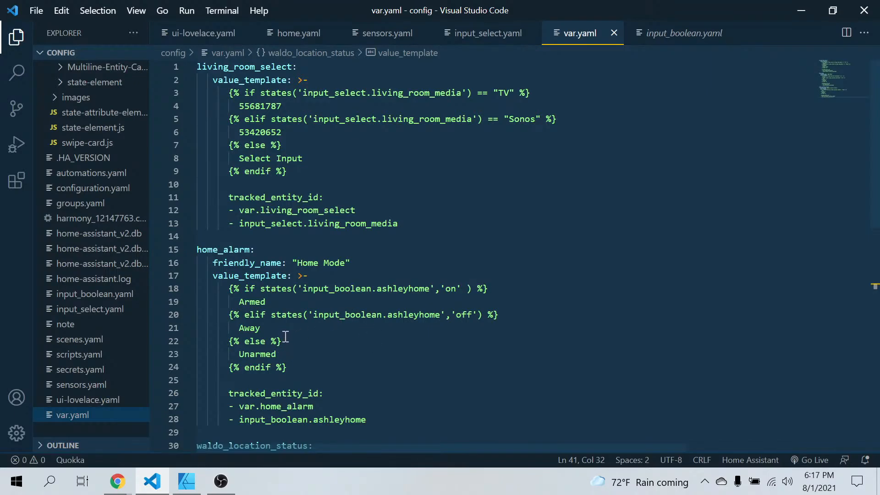
pyautogui.moveTo(283, 339); pyautogui.dragTo(200, 316)
pyautogui.click(241, 328)
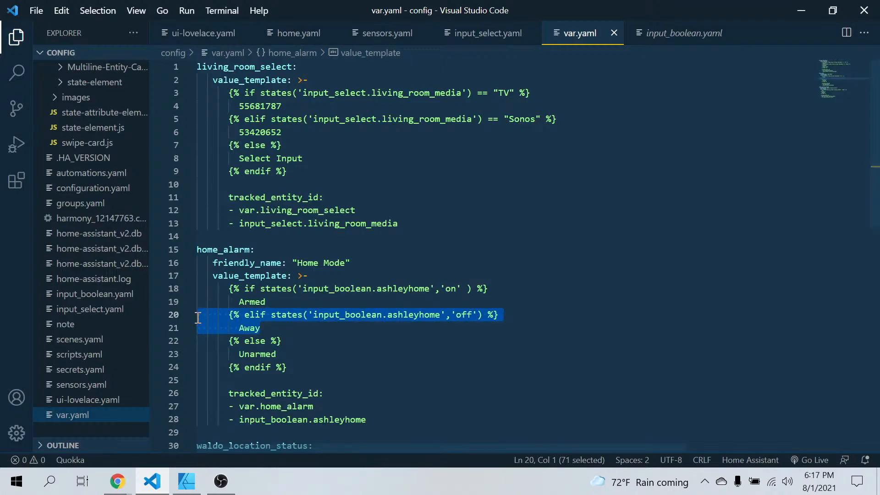
pyautogui.press('Delete')
pyautogui.press('BackSpace')
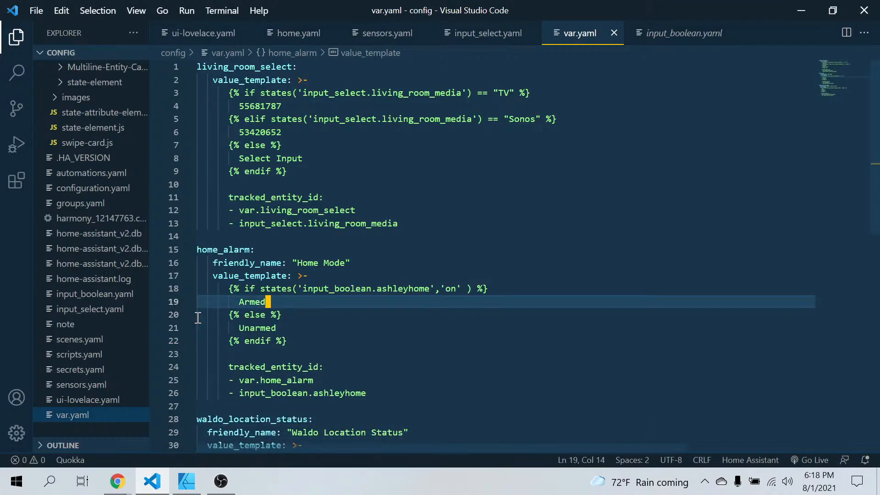
pyautogui.click(377, 341)
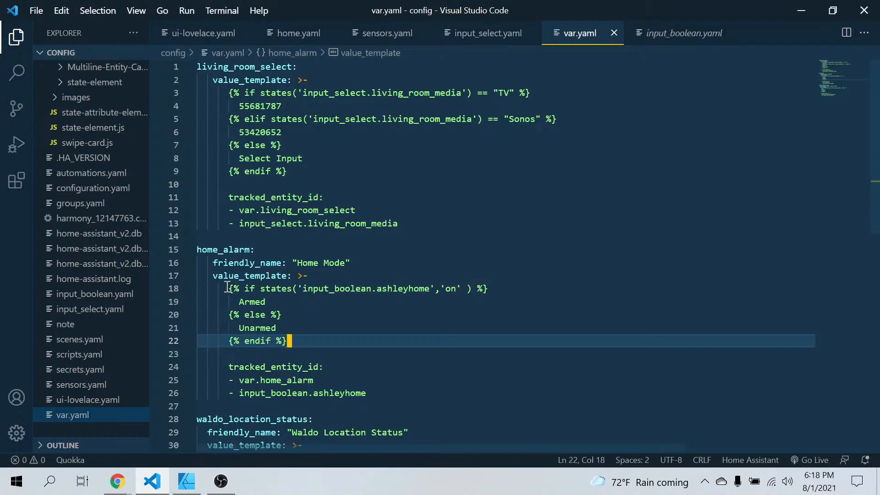
# - Copy the if condition of the home_alarm template from var.yaml and, in Chrome, replace the Home Assistant template editor's contents with it
pyautogui.moveTo(229, 289); pyautogui.dragTo(491, 288)
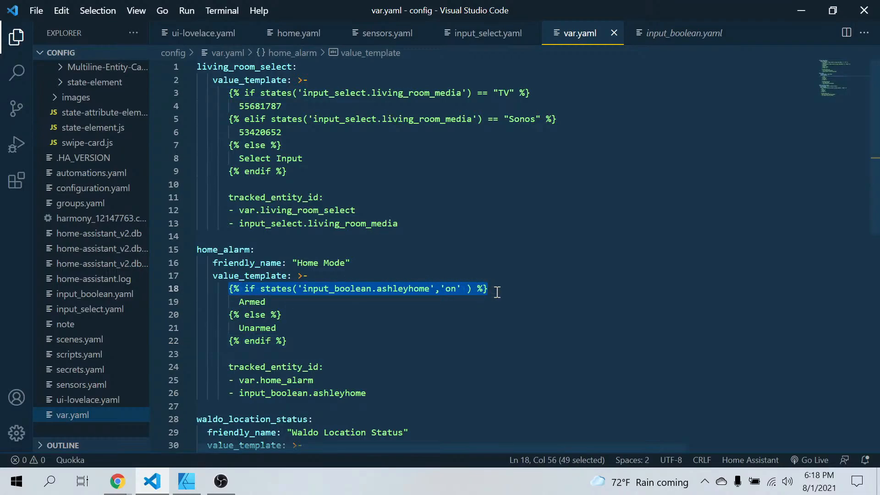
pyautogui.rightClick(455, 285)
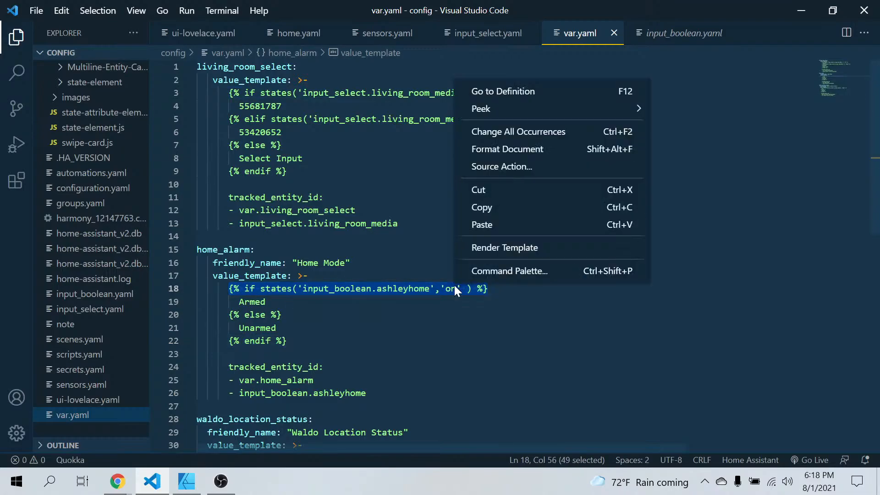
pyautogui.click(495, 207)
pyautogui.click(117, 481)
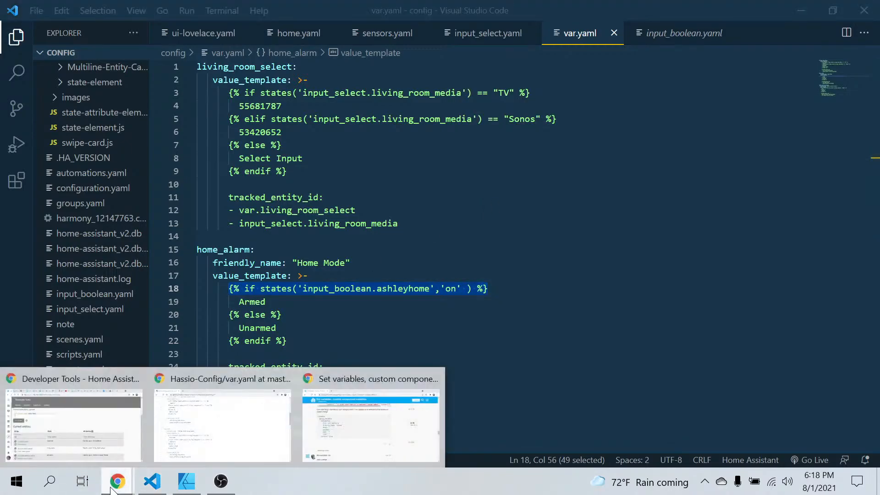
pyautogui.click(93, 420)
pyautogui.click(71, 12)
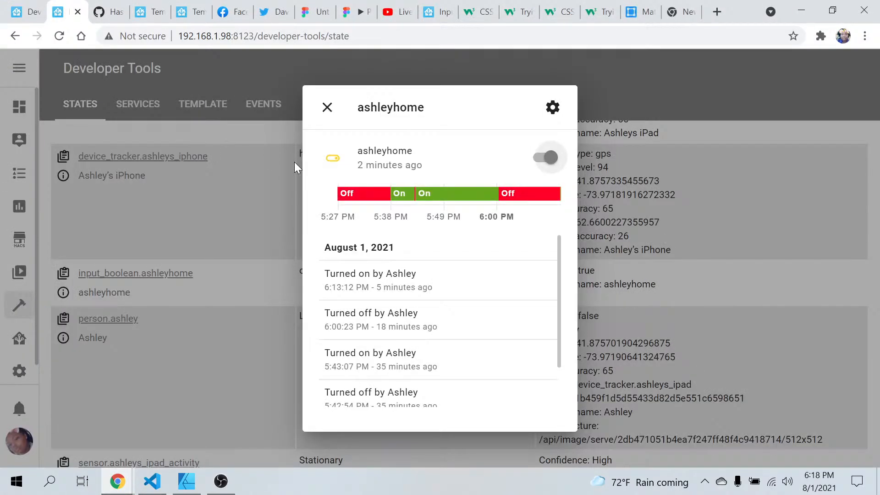
pyautogui.click(328, 107)
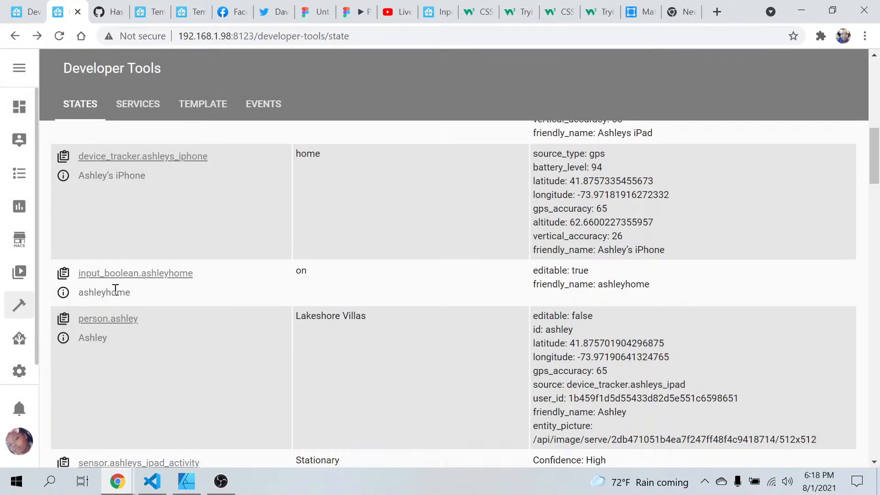
pyautogui.click(199, 113)
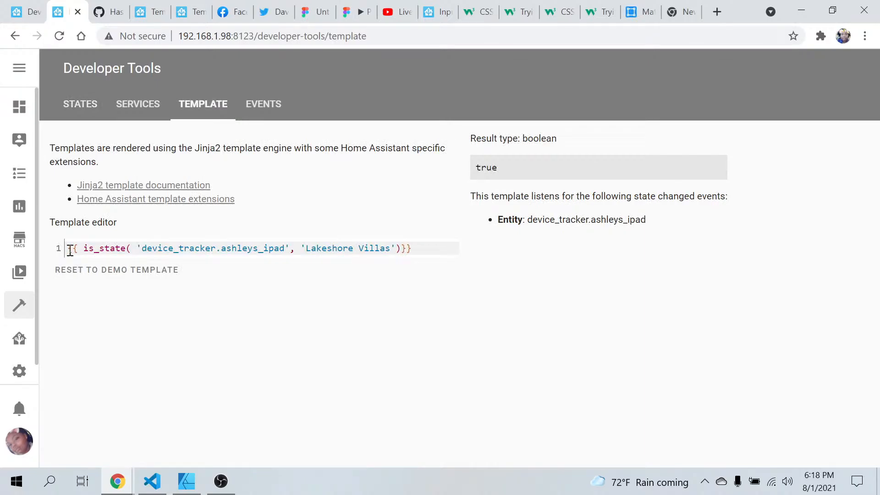
pyautogui.moveTo(70, 251); pyautogui.dragTo(436, 241)
pyautogui.press('BackSpace')
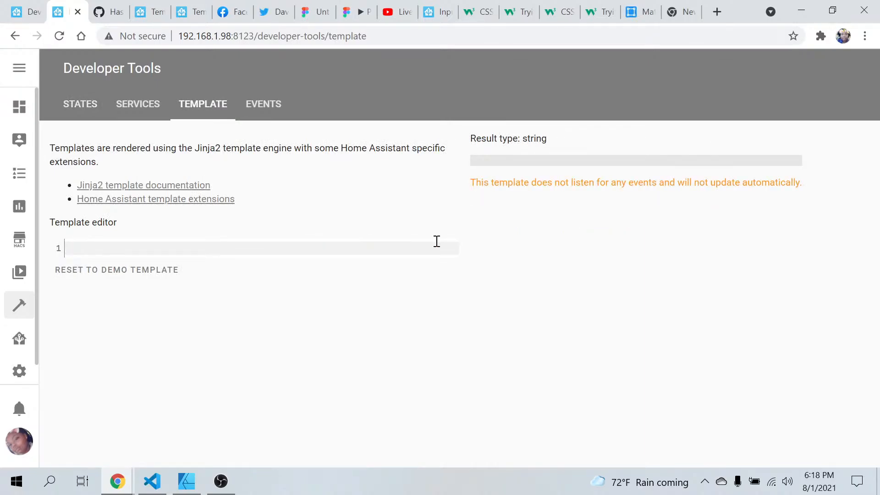
pyautogui.hotkey('ctrl', 'v')
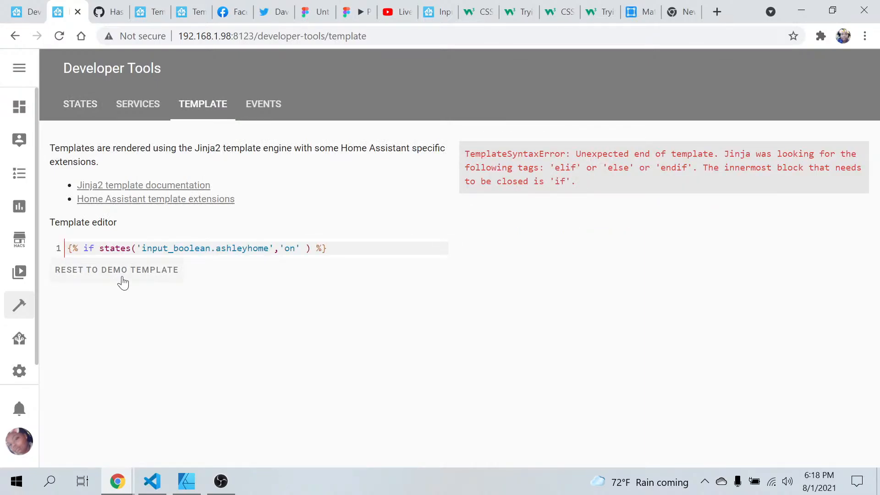
# - Change the delimiters of the pasted condition in the template editor from statement tags to {{ and }}
pyautogui.click(321, 248)
pyautogui.press('BackSpace')
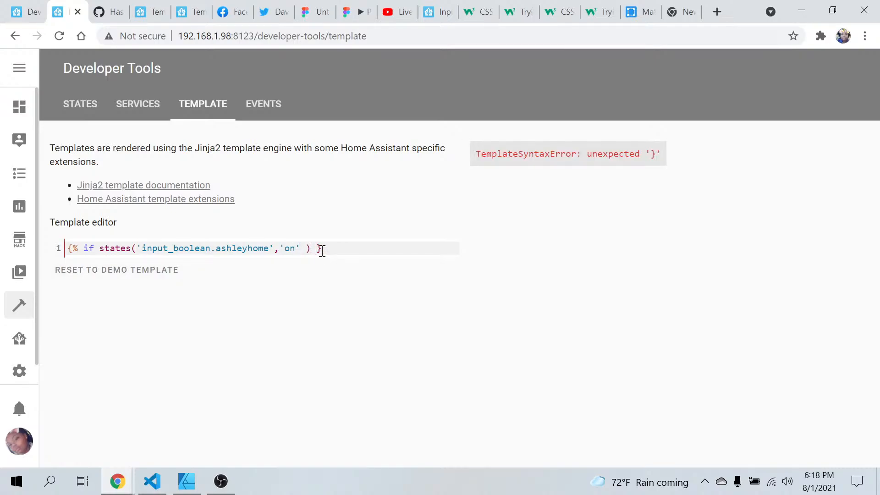
pyautogui.write('}')
pyautogui.click(80, 249)
pyautogui.press('BackSpace')
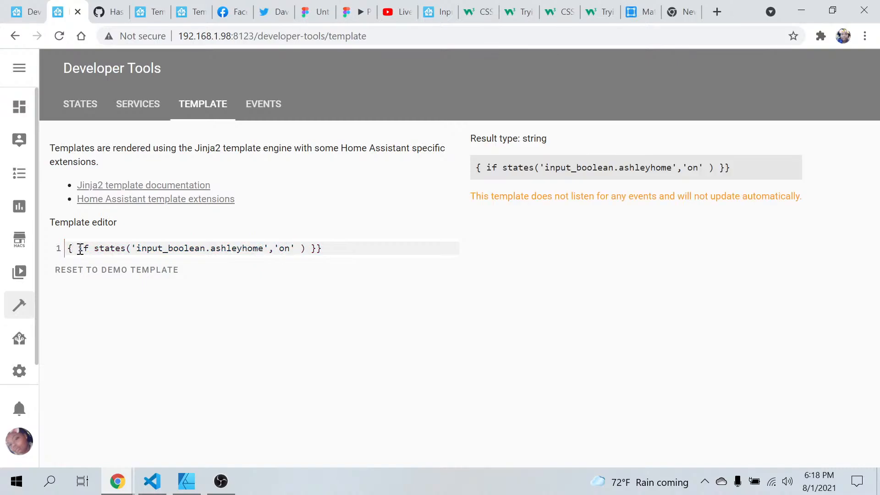
pyautogui.write('{')
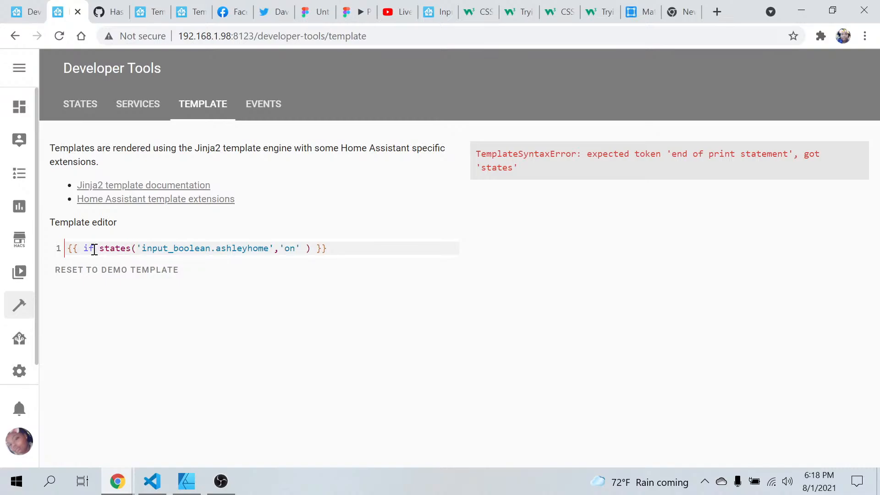
# - Replace "if states" with is_state in the template editor expression to test whether the input boolean is 'on'
pyautogui.press('BackSpace')
pyautogui.press('BackSpace')
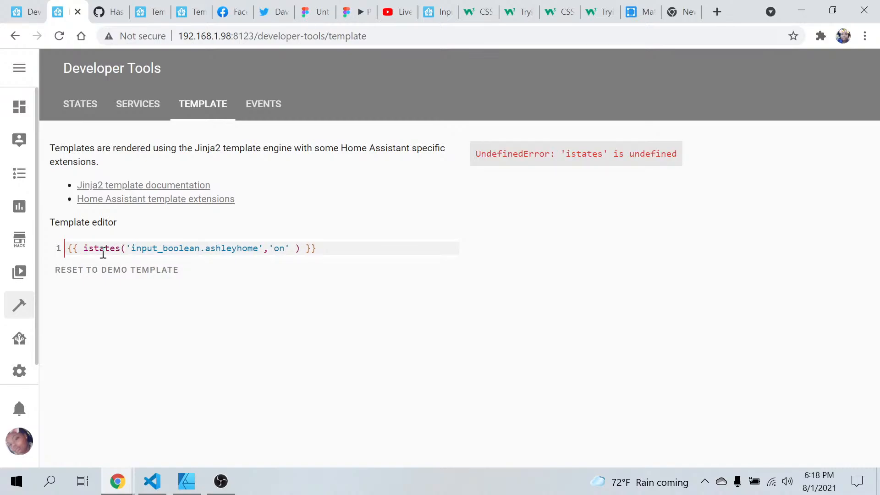
pyautogui.write('s_')
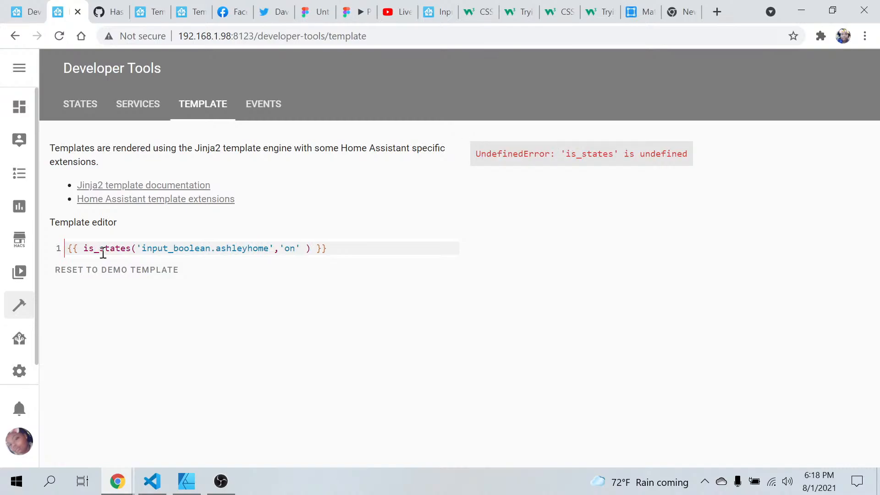
pyautogui.click(130, 250)
pyautogui.press('BackSpace')
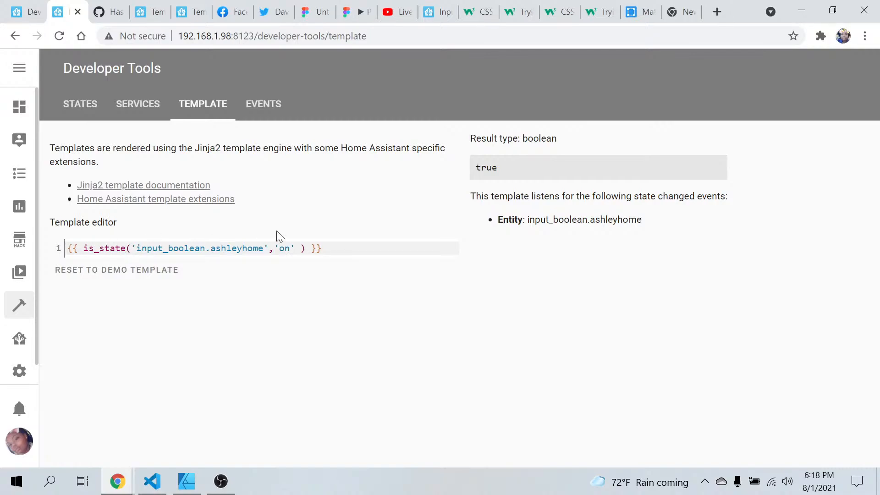
# - Open the Home Assistant template extensions documentation, follow its Comparisons link, and examine the Jinja comparisons, logic, other operators and If Expression sections
pyautogui.click(196, 200)
pyautogui.scroll(-5, 262, 341)
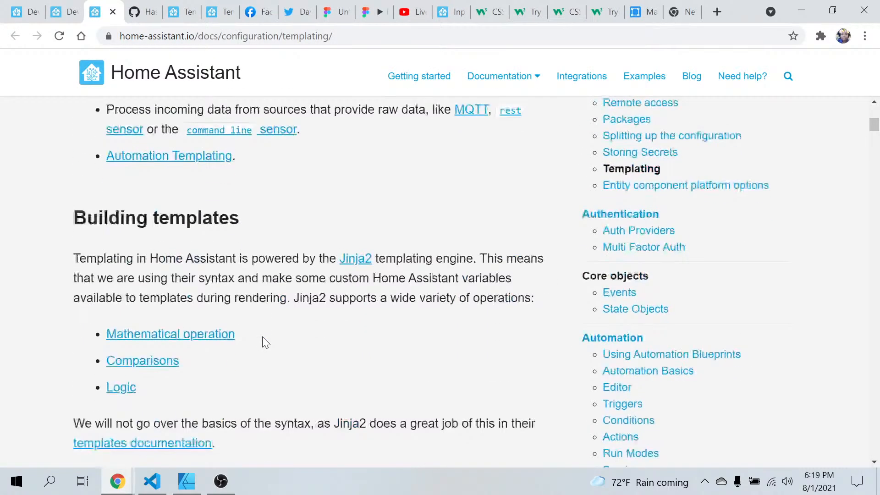
pyautogui.scroll(-3, 262, 341)
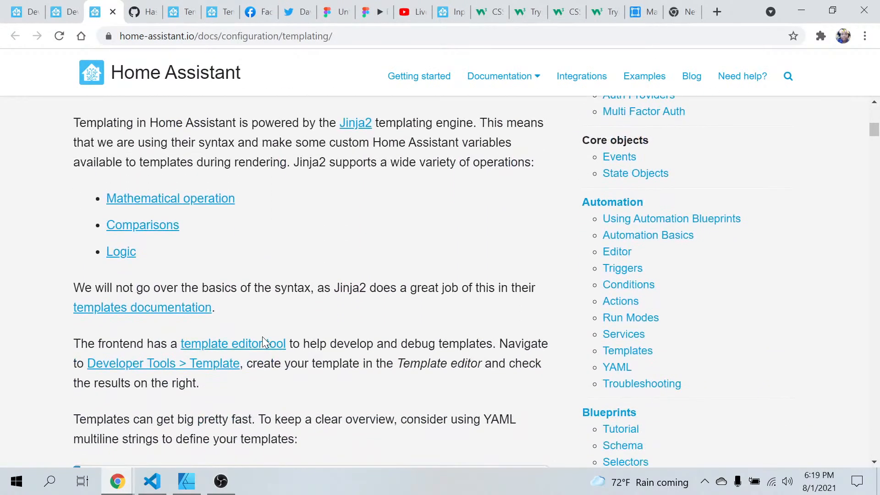
pyautogui.click(165, 229)
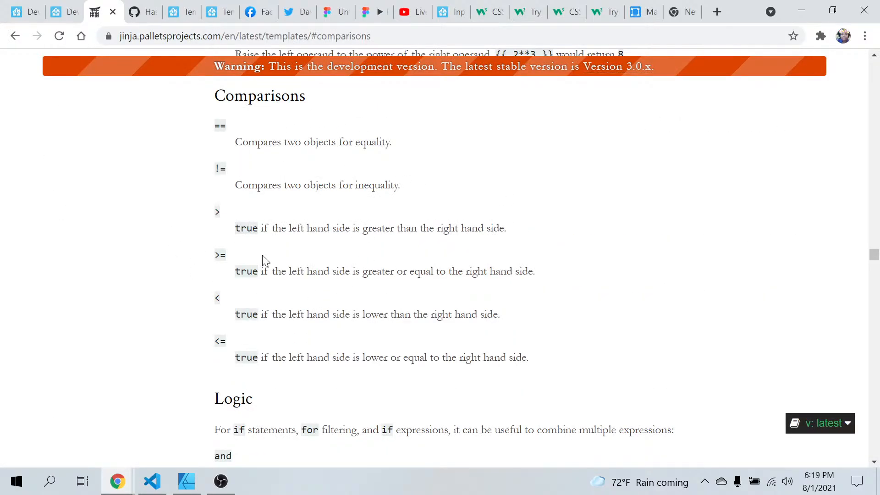
pyautogui.scroll(-4, 264, 261)
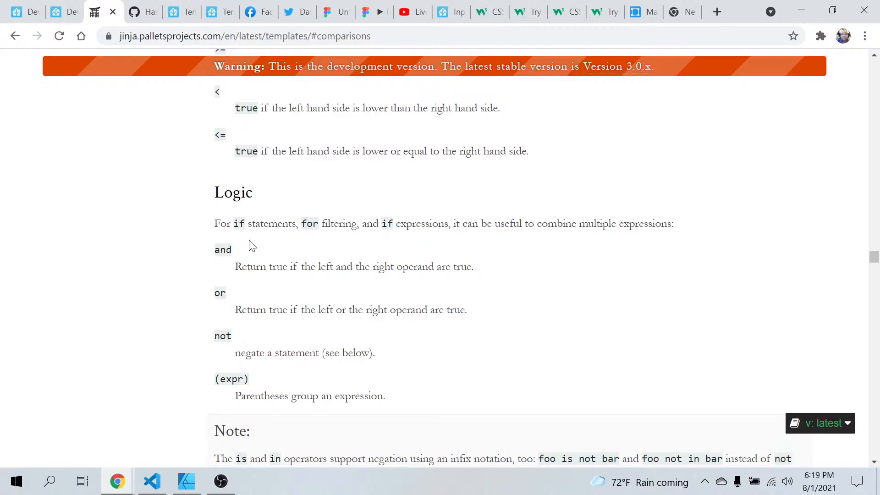
pyautogui.scroll(-5, 281, 373)
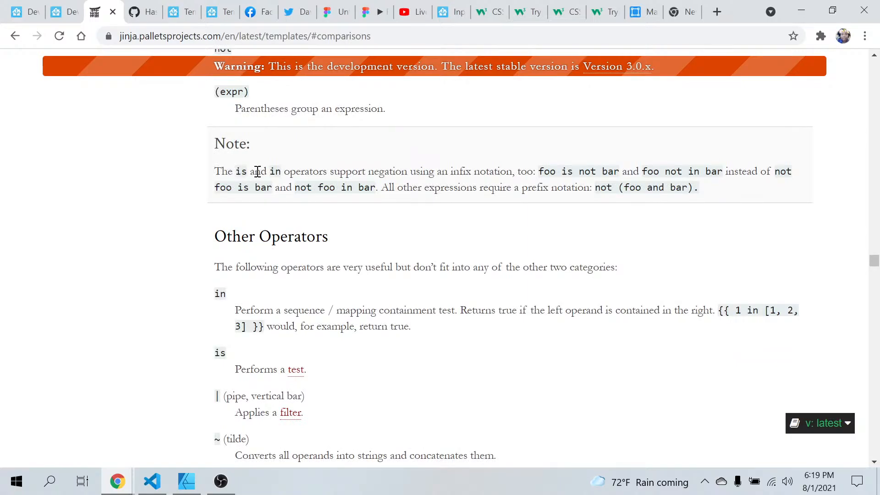
pyautogui.scroll(-7, 412, 180)
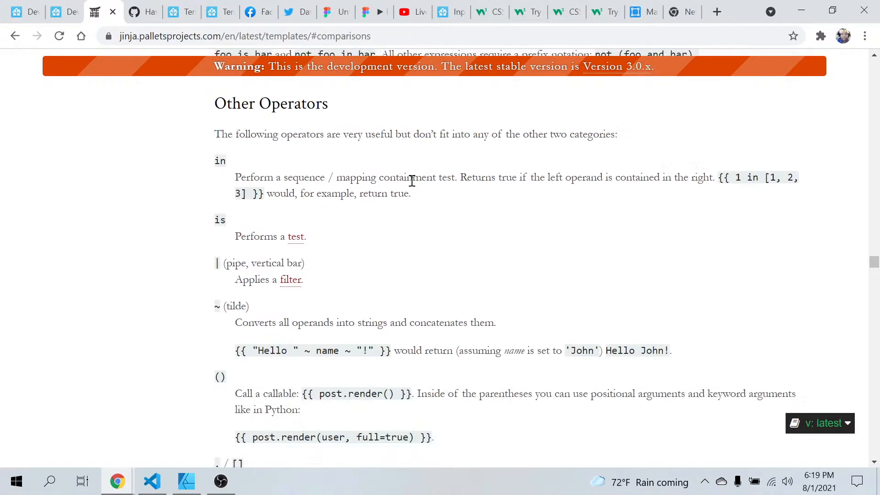
pyautogui.scroll(-1, 412, 182)
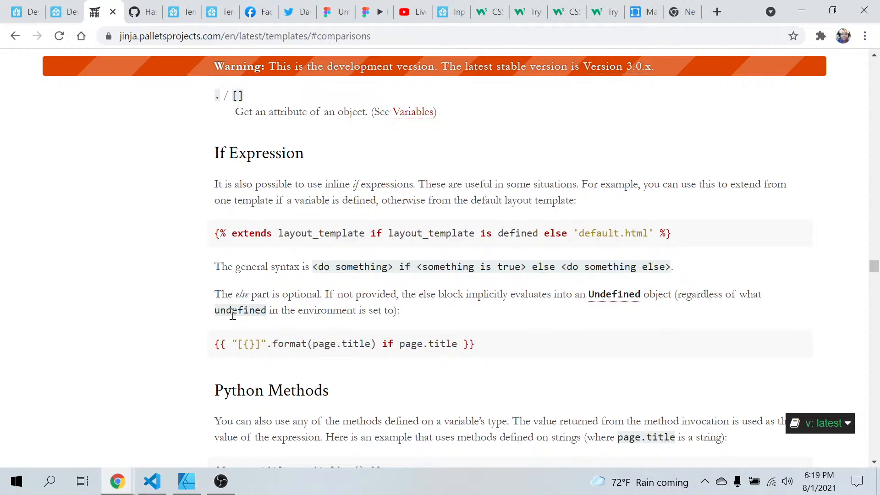
pyautogui.scroll(-2, 231, 315)
pyautogui.scroll(3, 232, 314)
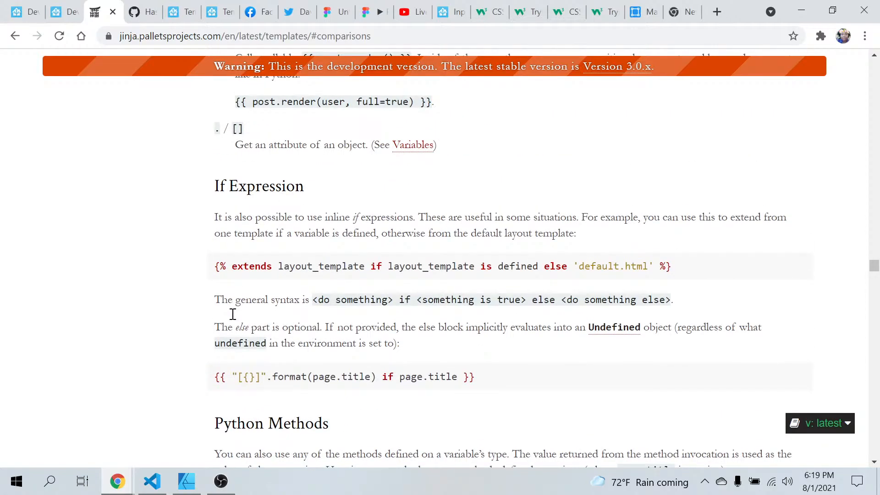
pyautogui.scroll(-1, 233, 314)
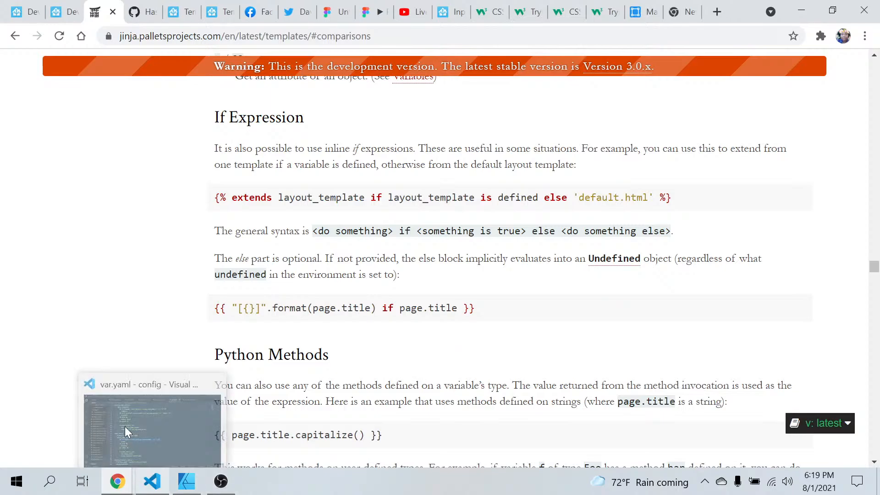
# - Open the Home Assistant overview dashboard and check the alarm status shown there
pyautogui.click(25, 12)
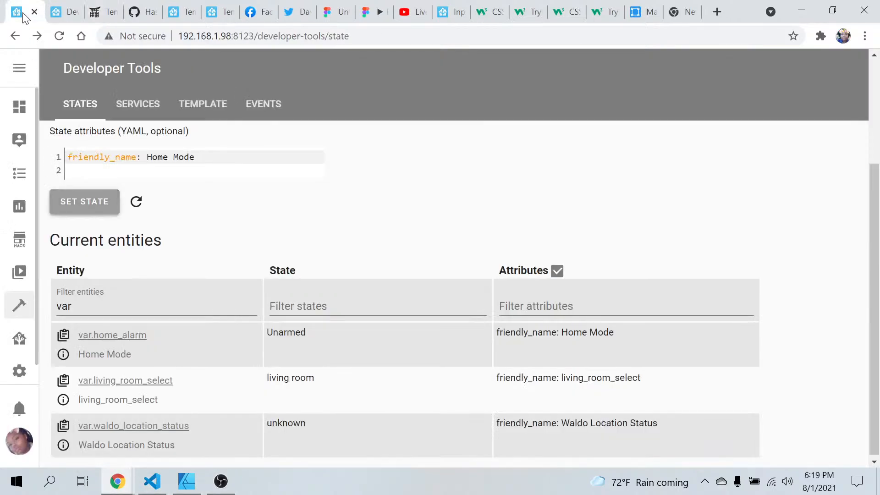
pyautogui.click(18, 118)
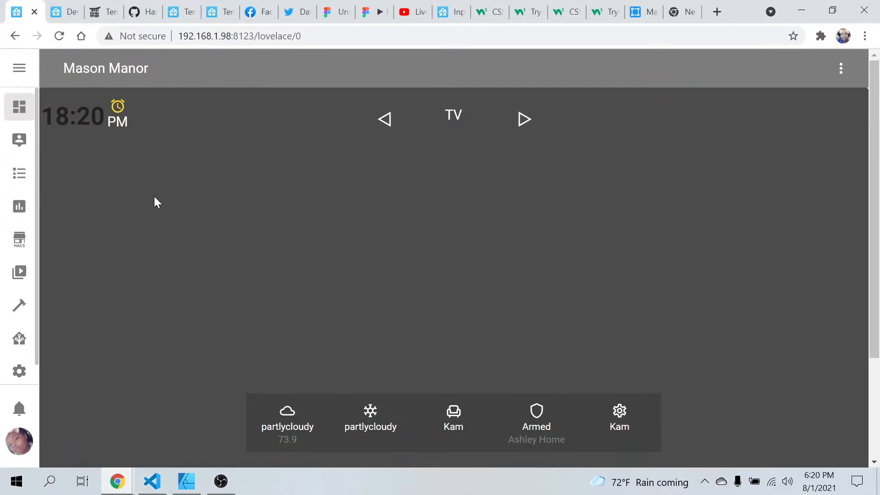
# - Examine the Jinja template documentation from Python Methods through the builtin filter descriptions to the List of Builtin Tests
pyautogui.click(102, 7)
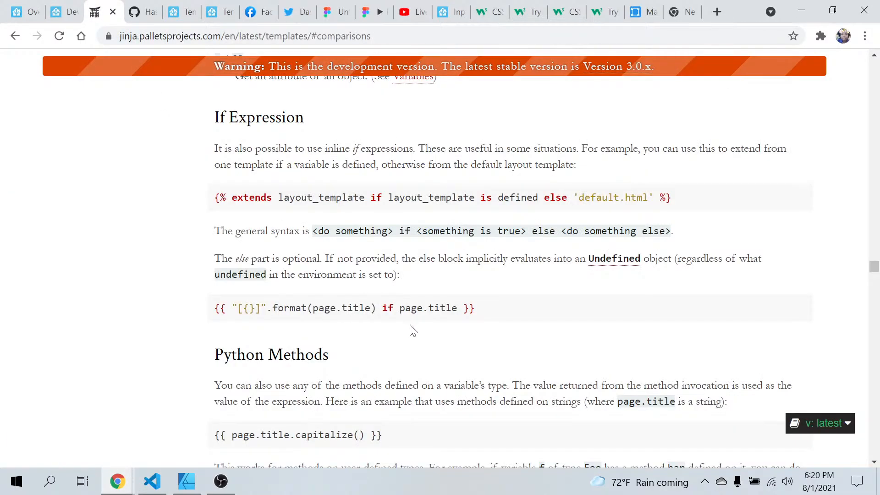
pyautogui.scroll(-3, 418, 379)
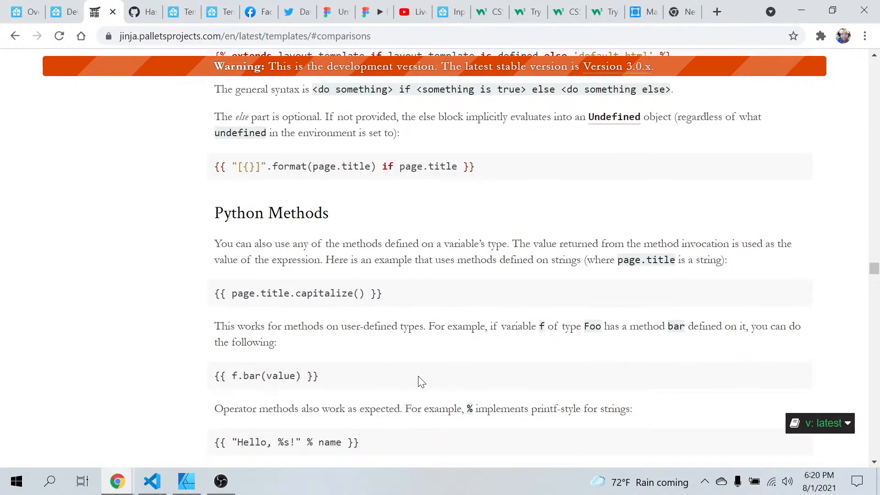
pyautogui.scroll(-14, 421, 381)
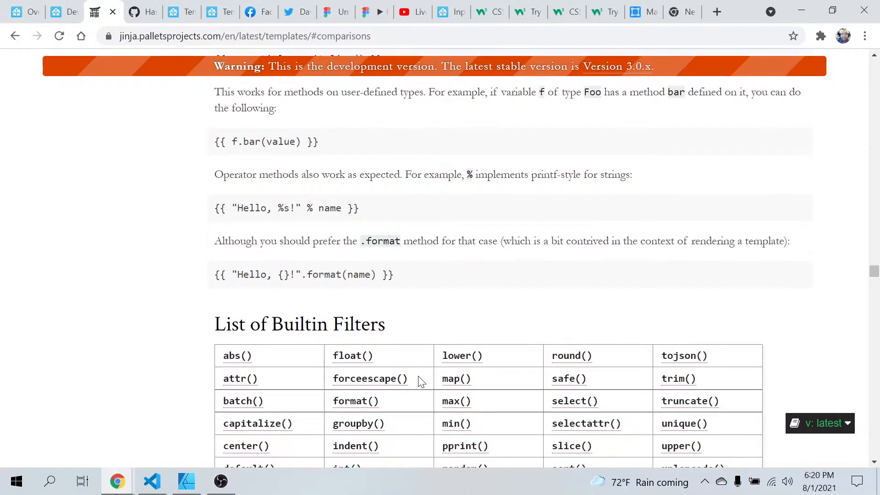
pyautogui.scroll(-5, 419, 376)
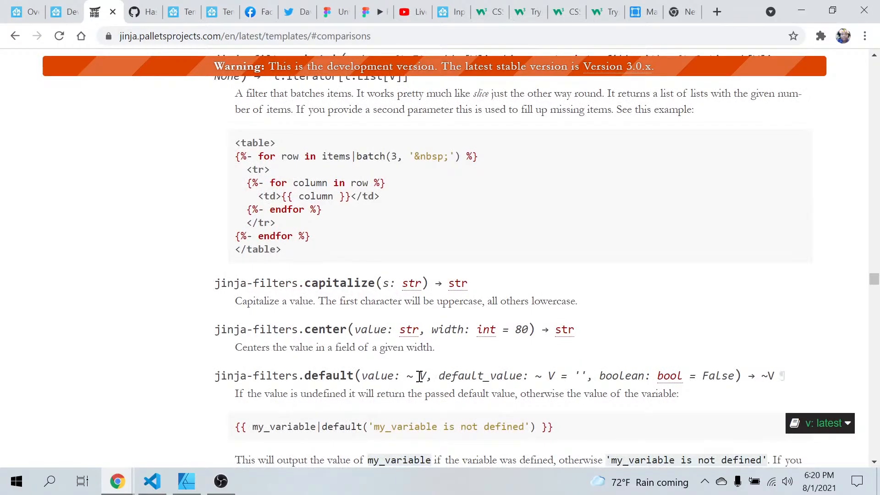
pyautogui.scroll(-18, 420, 379)
pyautogui.scroll(-19, 419, 377)
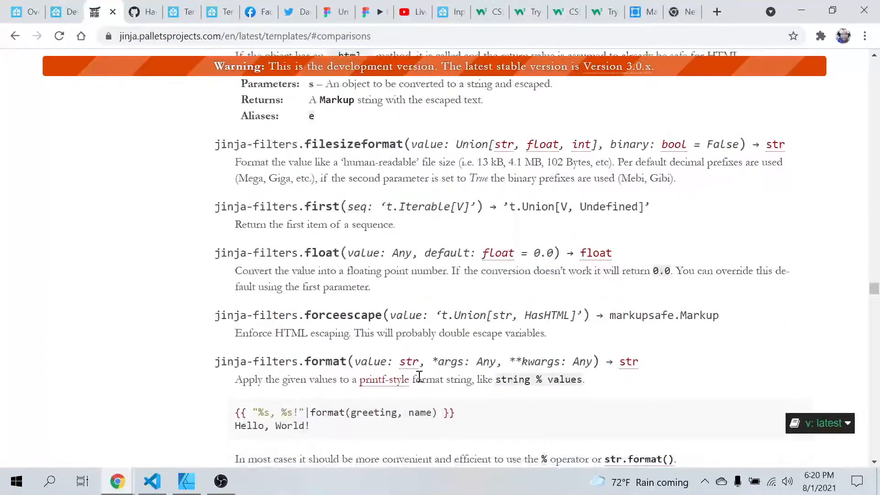
pyautogui.scroll(-20, 419, 378)
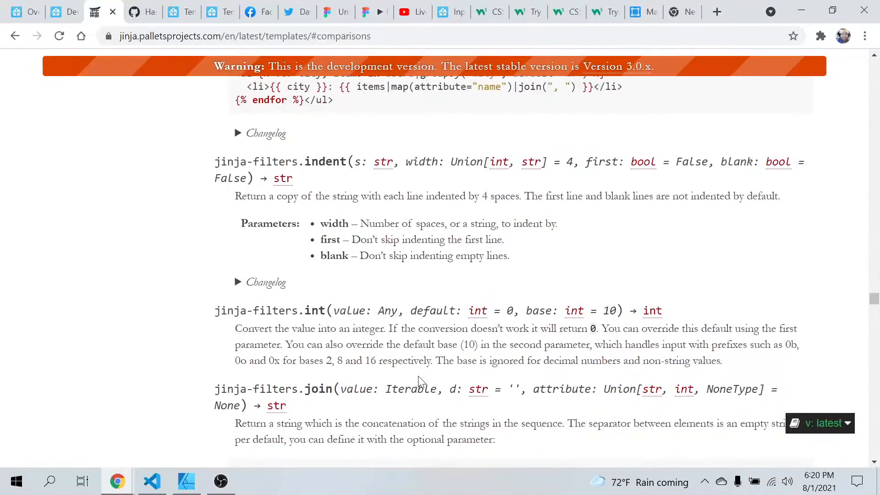
pyautogui.scroll(-18, 419, 377)
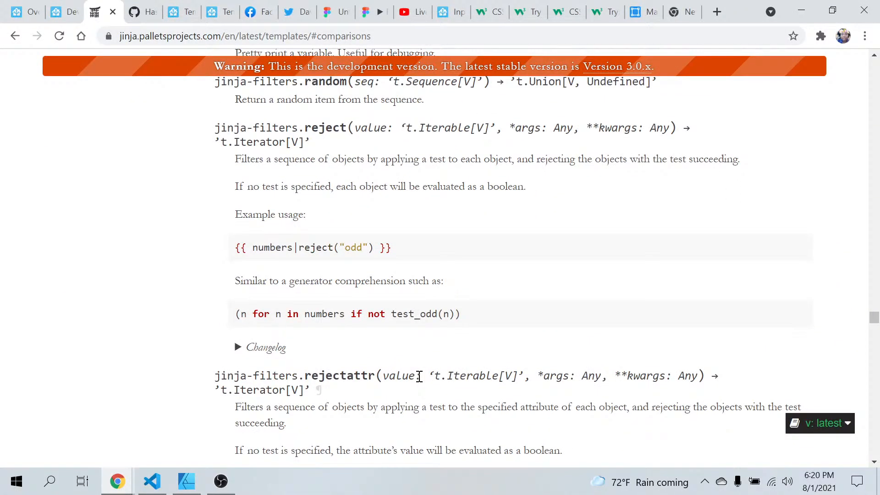
pyautogui.scroll(-15, 419, 376)
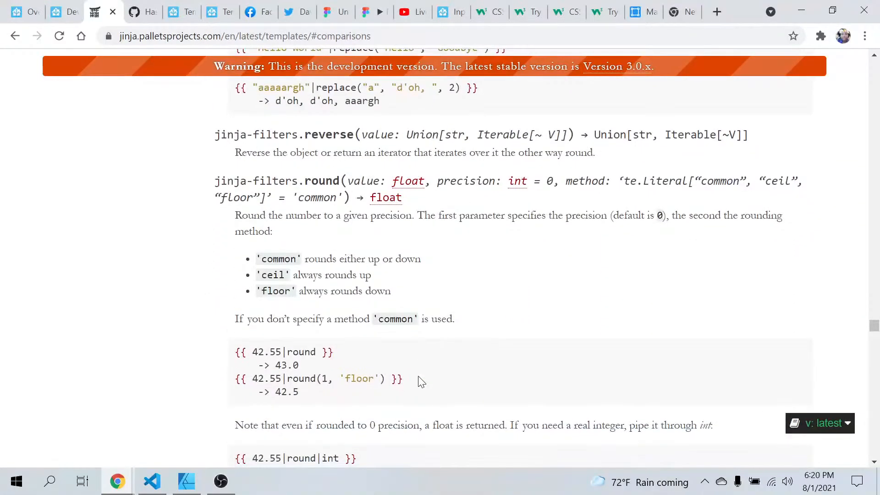
pyautogui.scroll(-15, 420, 382)
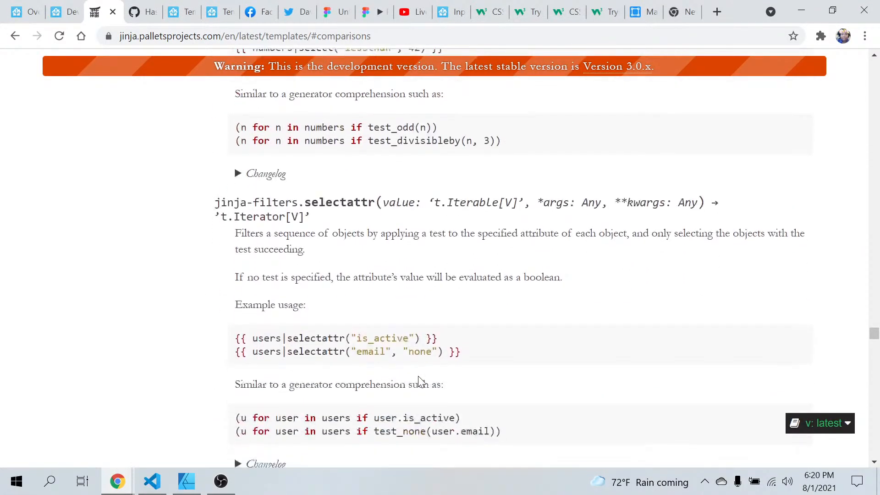
pyautogui.scroll(-1, 418, 377)
pyautogui.scroll(-5, 421, 382)
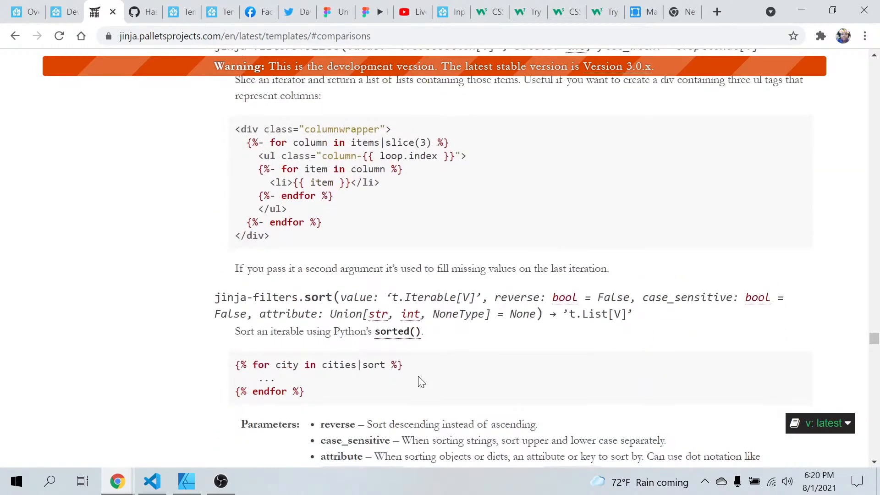
pyautogui.scroll(-10, 420, 382)
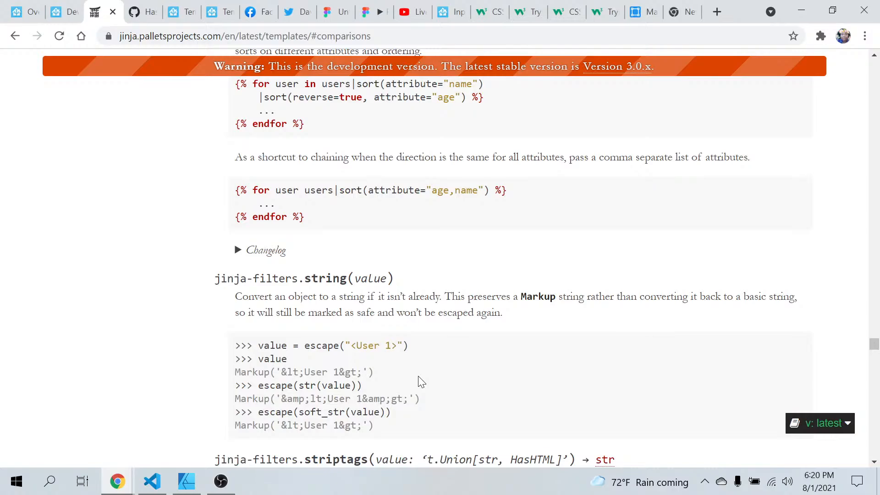
pyautogui.scroll(-20, 420, 381)
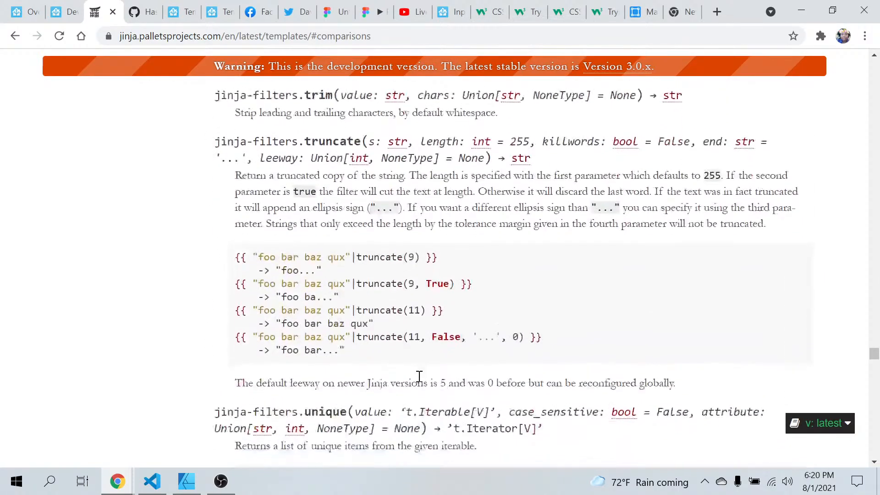
pyautogui.scroll(-20, 420, 376)
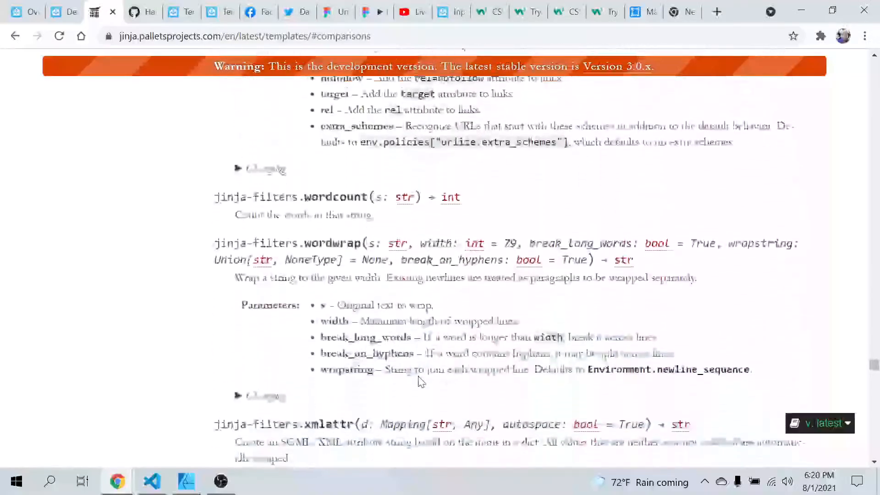
pyautogui.scroll(-12, 420, 381)
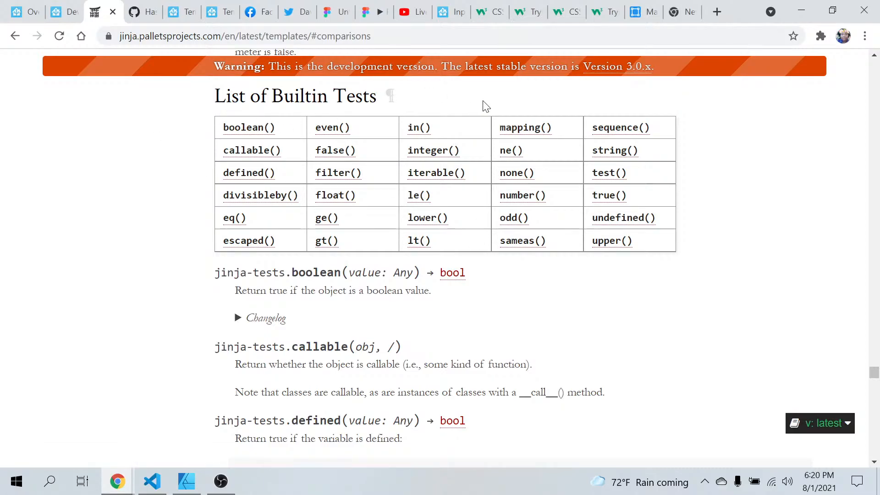
pyautogui.scroll(-20, 564, 352)
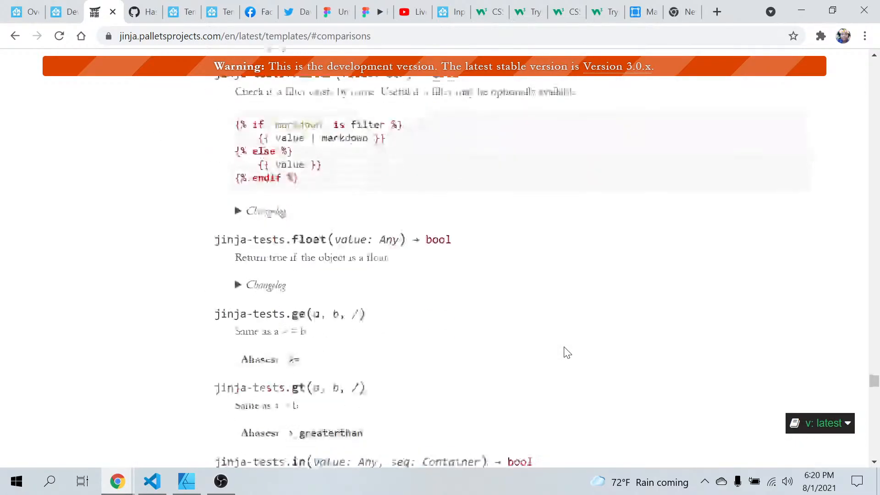
# - Go back through the Jinja documentation and examine the List of Builtin Filters, the Comparisons and the If statement syntax
pyautogui.scroll(20, 567, 353)
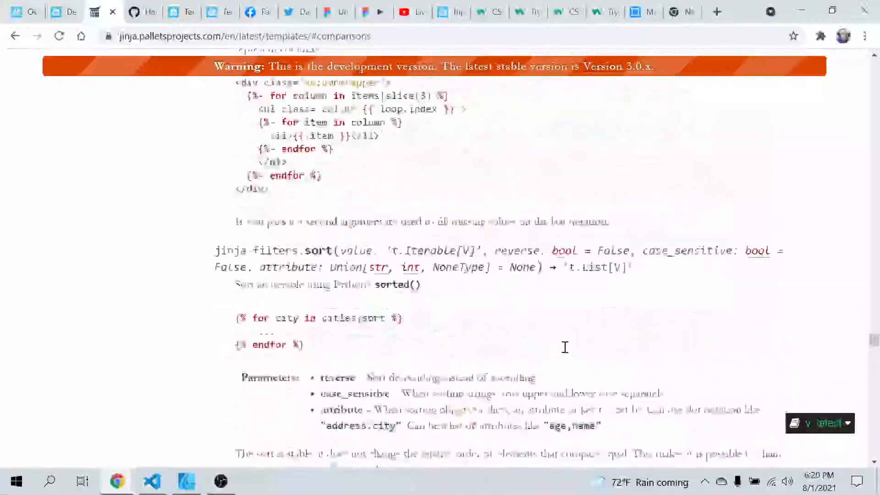
pyautogui.scroll(20, 567, 353)
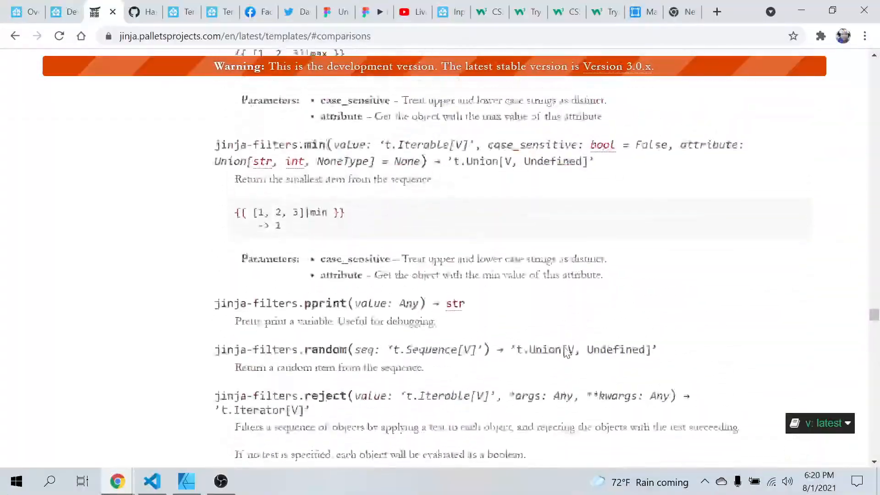
pyautogui.scroll(20, 565, 350)
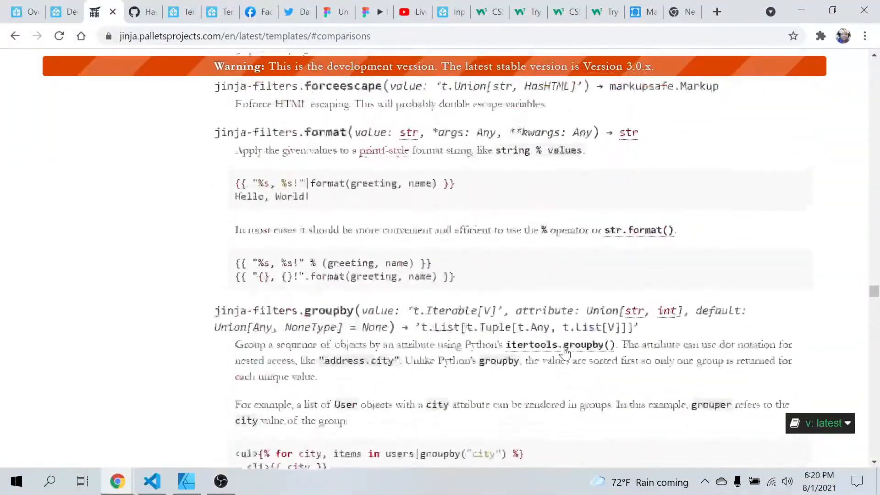
pyautogui.scroll(20, 565, 353)
pyautogui.scroll(-5, 566, 347)
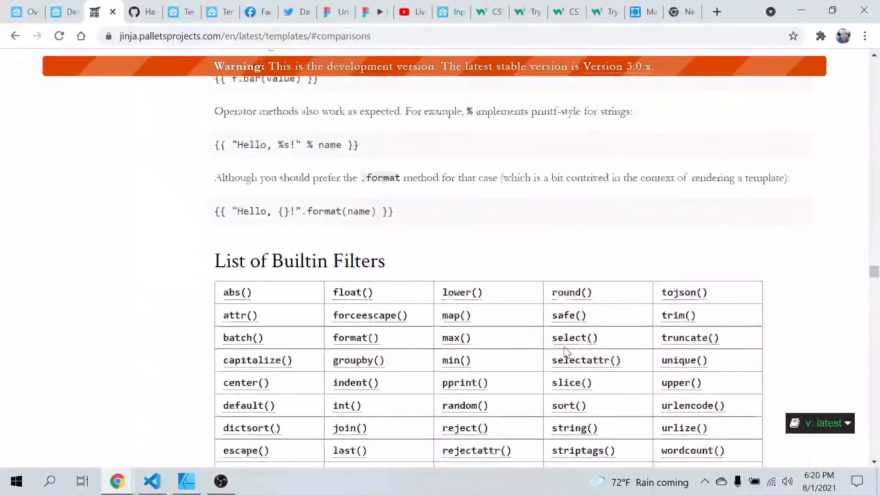
pyautogui.scroll(1, 567, 347)
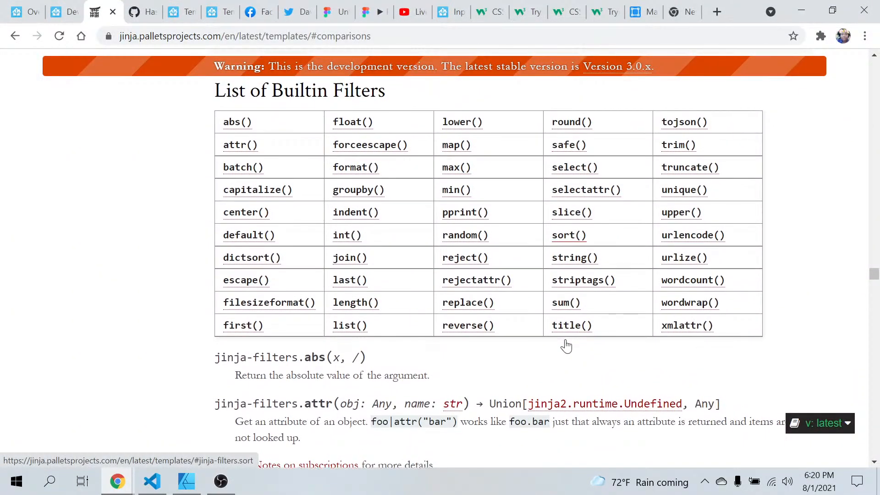
pyautogui.scroll(1, 566, 346)
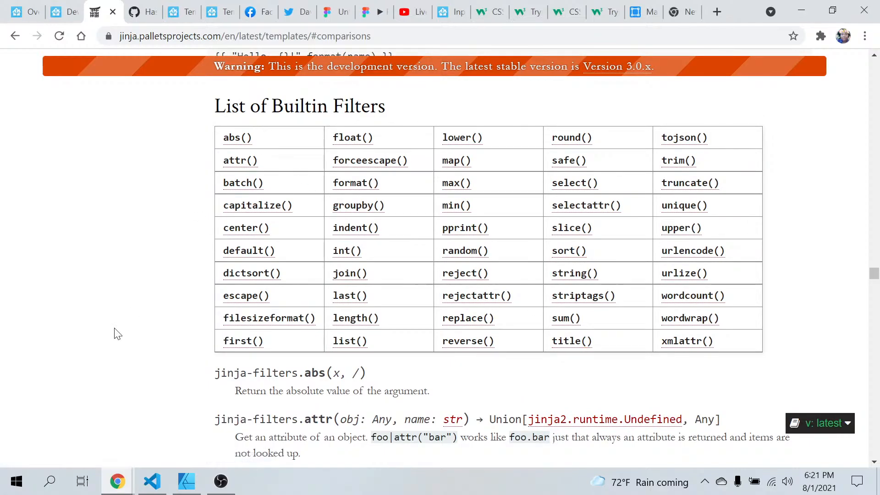
pyautogui.scroll(15, 116, 330)
pyautogui.scroll(20, 116, 331)
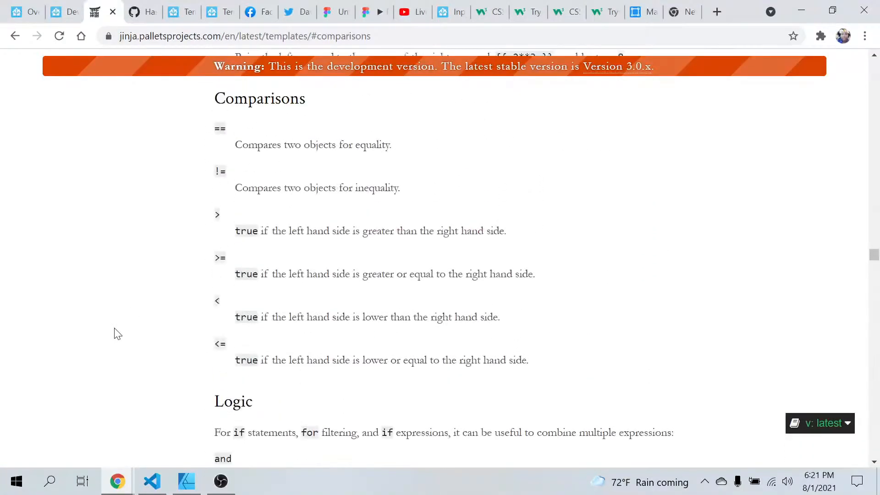
pyautogui.scroll(20, 116, 333)
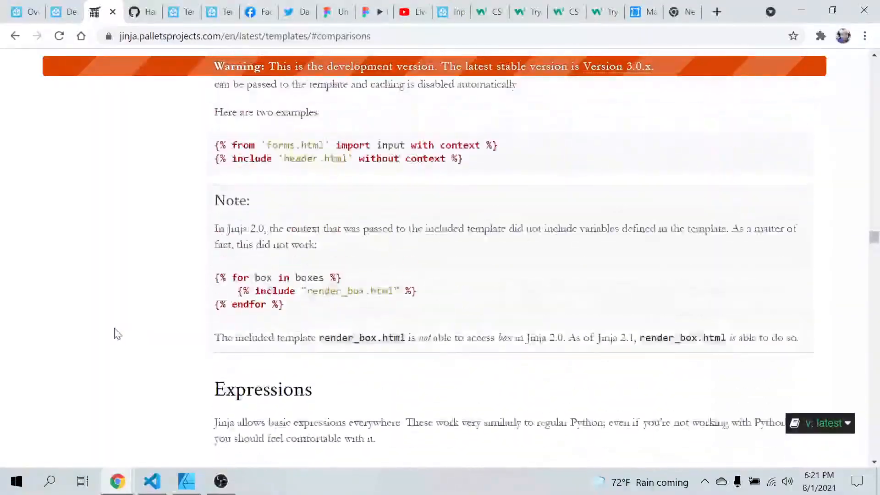
pyautogui.scroll(20, 116, 333)
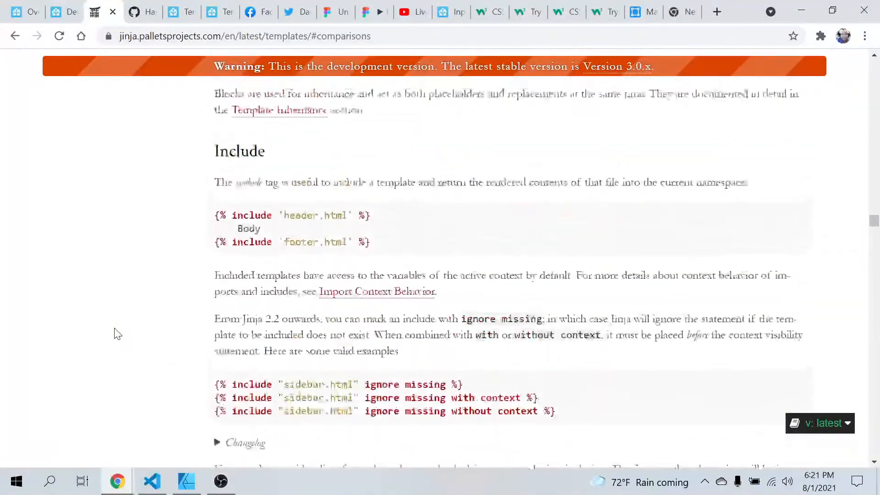
pyautogui.scroll(20, 116, 333)
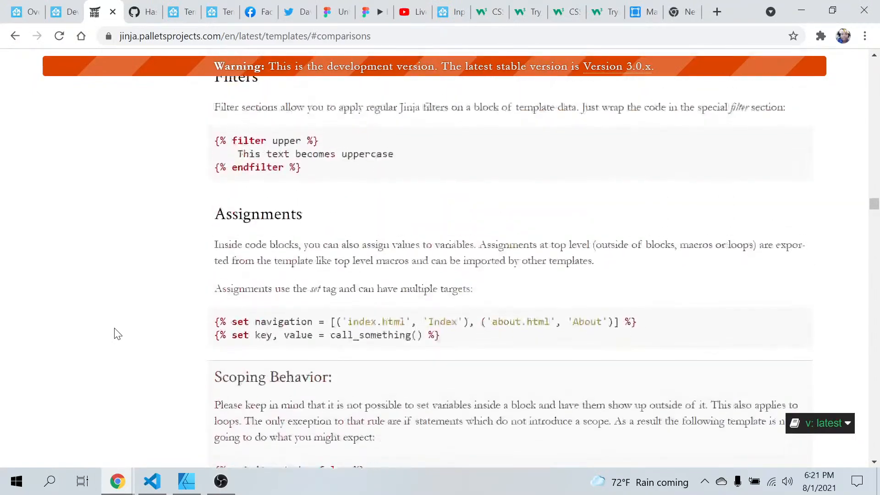
pyautogui.scroll(20, 116, 333)
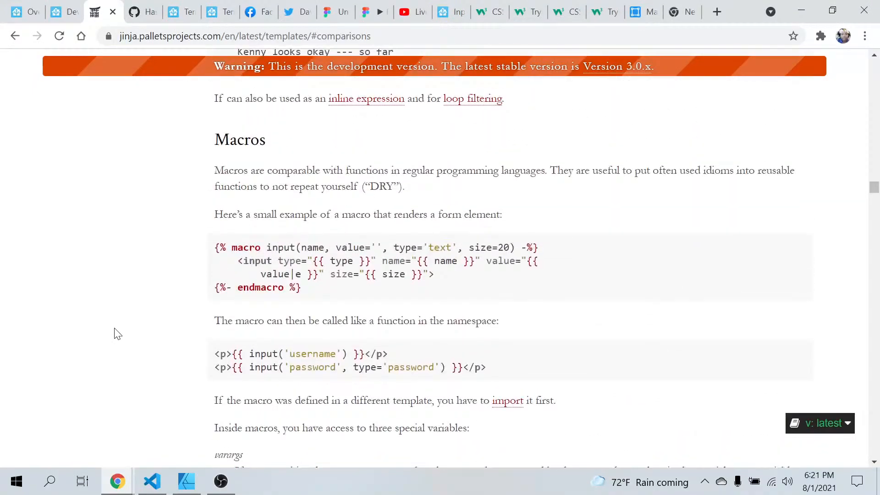
pyautogui.scroll(1, 116, 333)
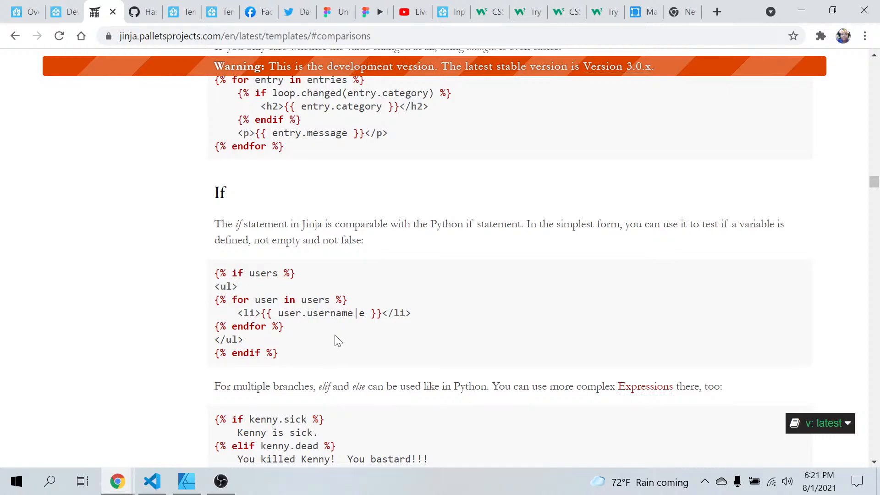
pyautogui.scroll(-3, 334, 369)
pyautogui.scroll(9, 334, 365)
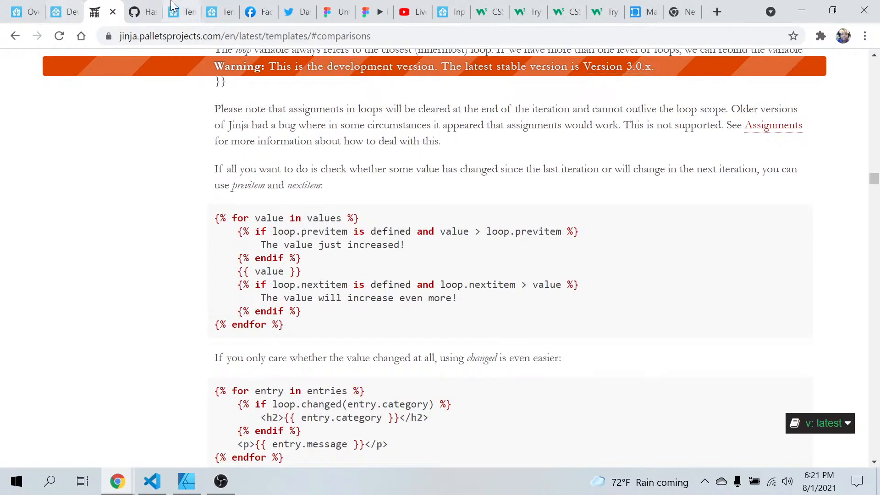
# - Open the Home Assistant Template integration documentation and check the home_alarm condition in var.yaml in Visual Studio Code
pyautogui.click(229, 13)
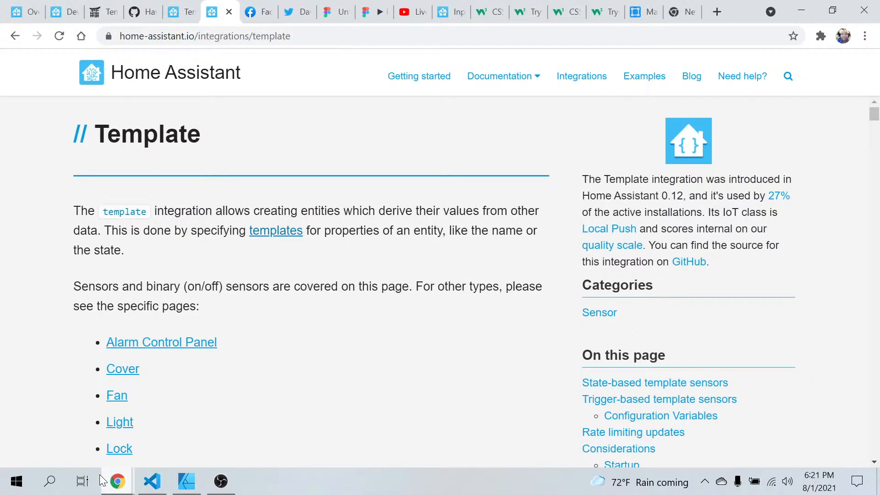
pyautogui.click(161, 485)
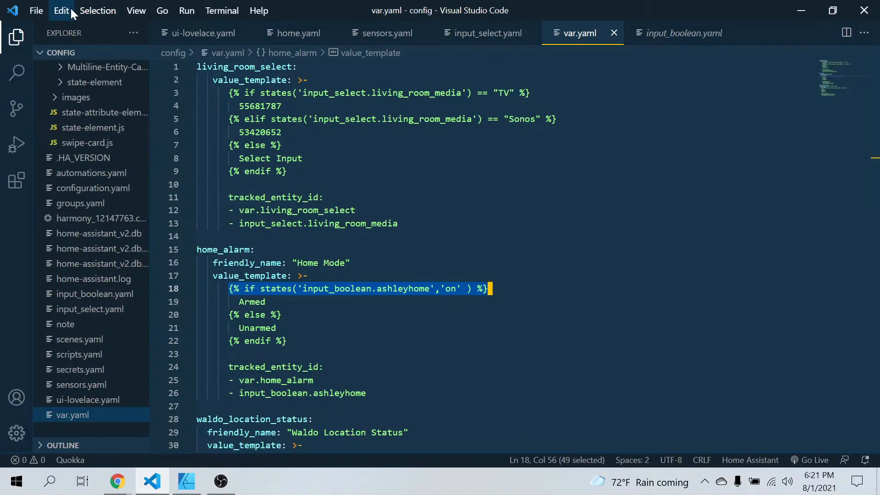
pyautogui.click(117, 481)
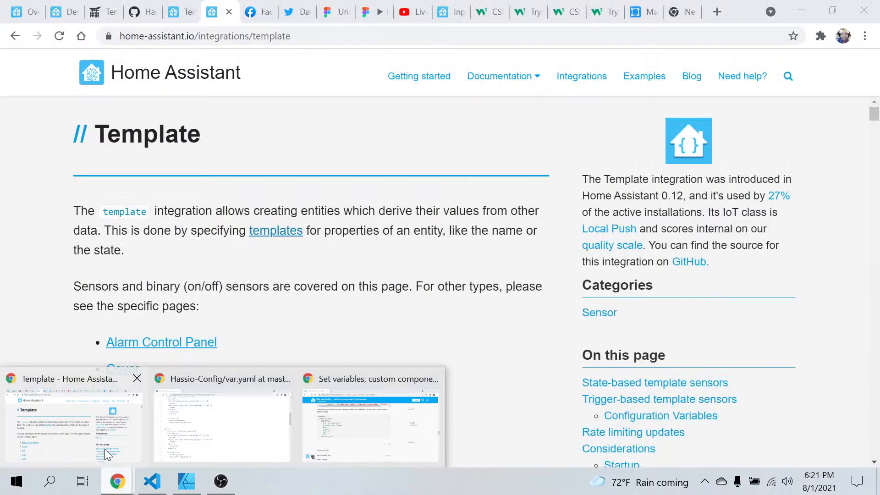
pyautogui.click(105, 449)
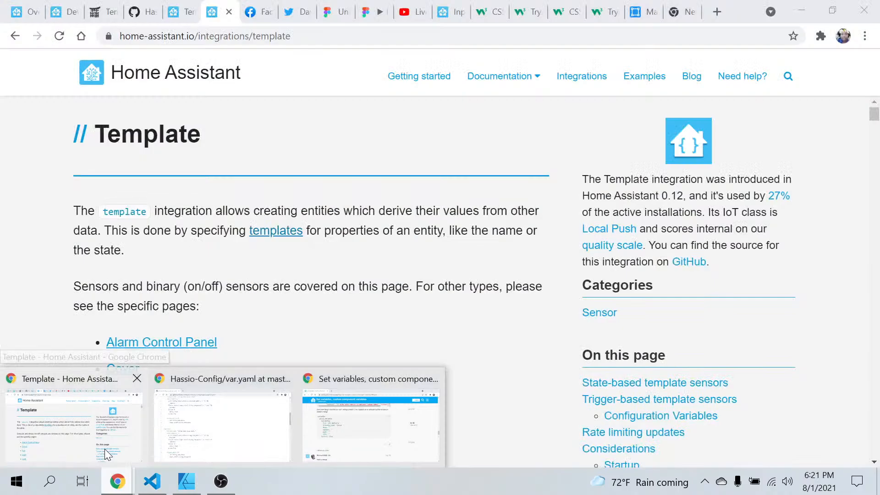
# - Check the YouTube Studio live stream page and the dashboard's alarm status, and return to var.yaml in Visual Studio Code
pyautogui.click(411, 13)
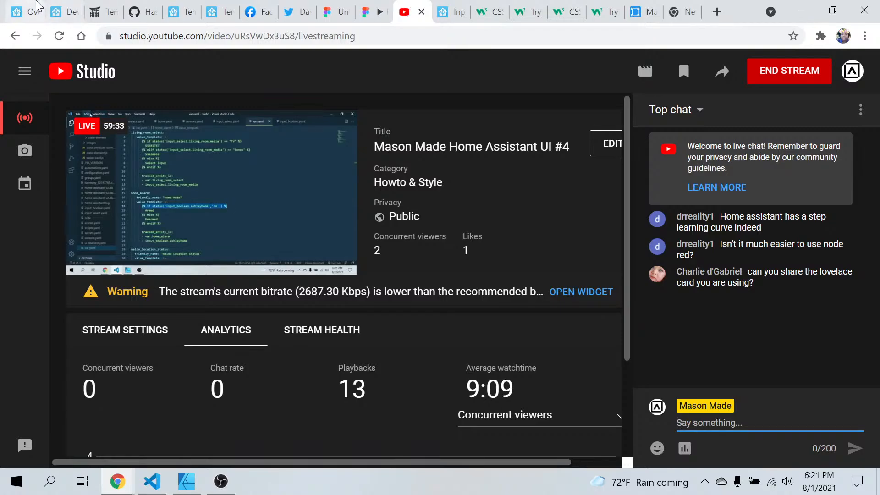
pyautogui.click(23, 10)
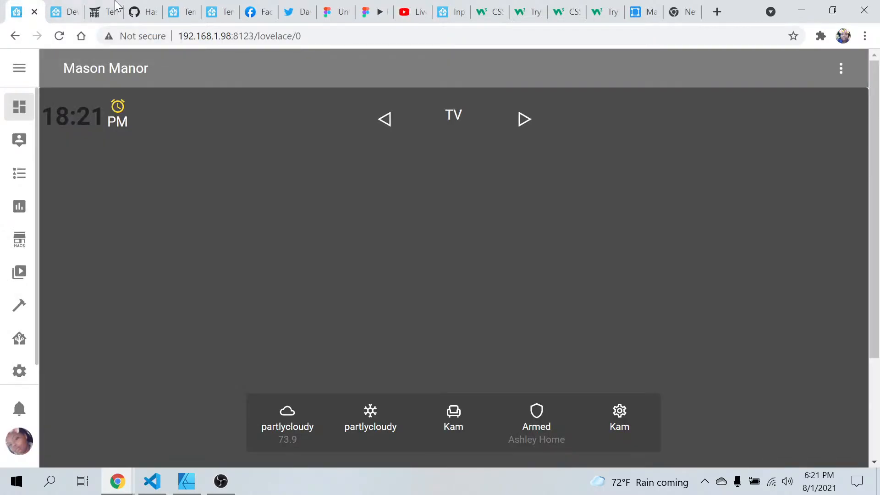
pyautogui.click(158, 481)
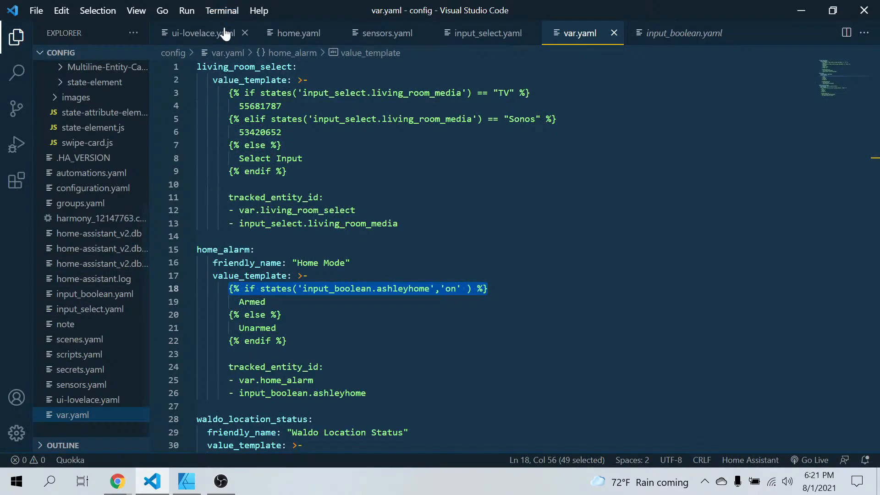
# - Review the resources in ui-lovelace.yaml and the clock elements in home.yaml, and compare them with the clock on the Home Assistant dashboard in Chrome
pyautogui.click(224, 34)
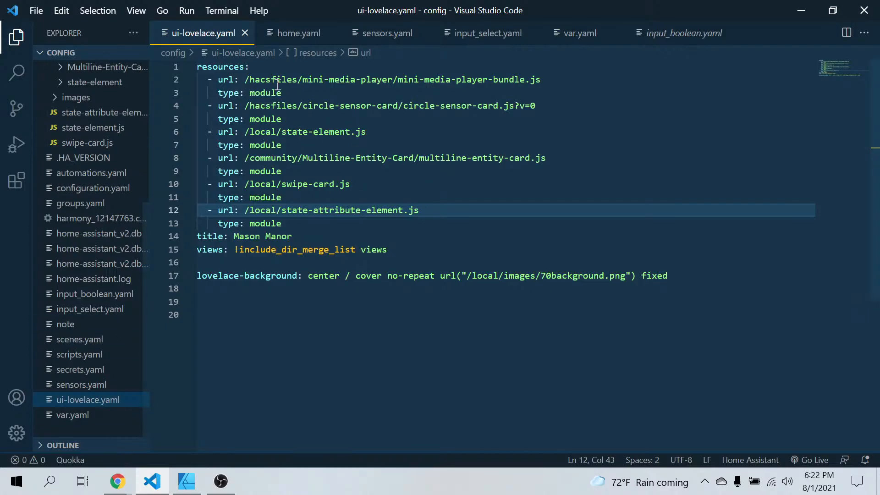
pyautogui.click(295, 36)
pyautogui.scroll(20, 294, 170)
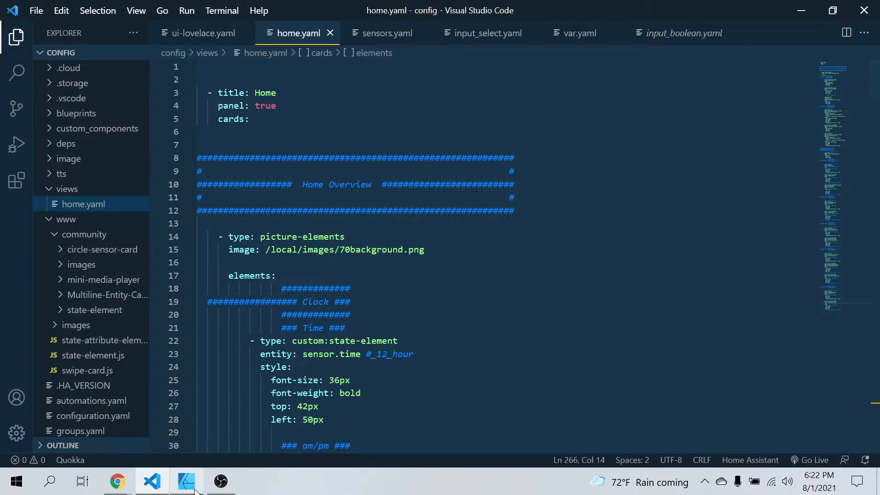
pyautogui.moveTo(195, 489)
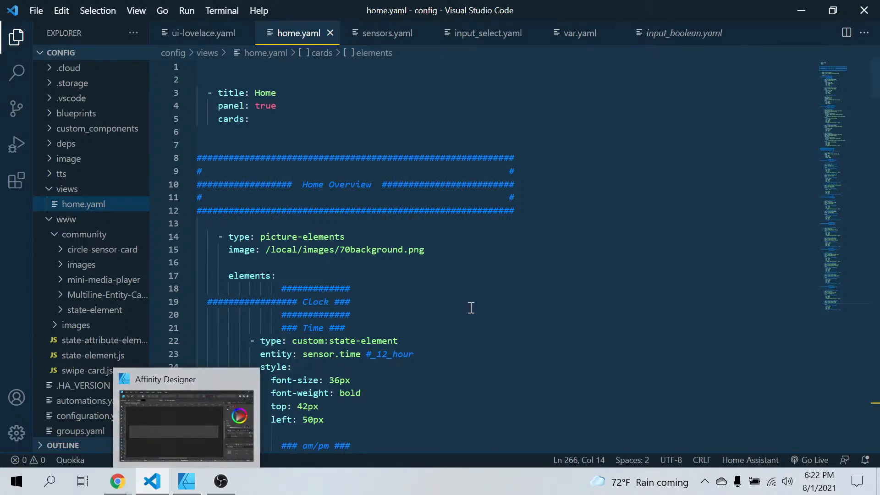
pyautogui.scroll(-1, 470, 307)
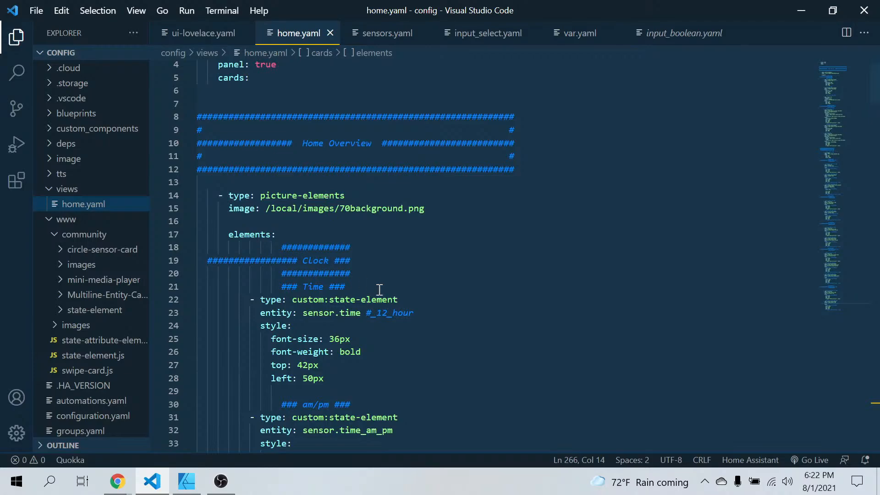
pyautogui.scroll(-1, 380, 290)
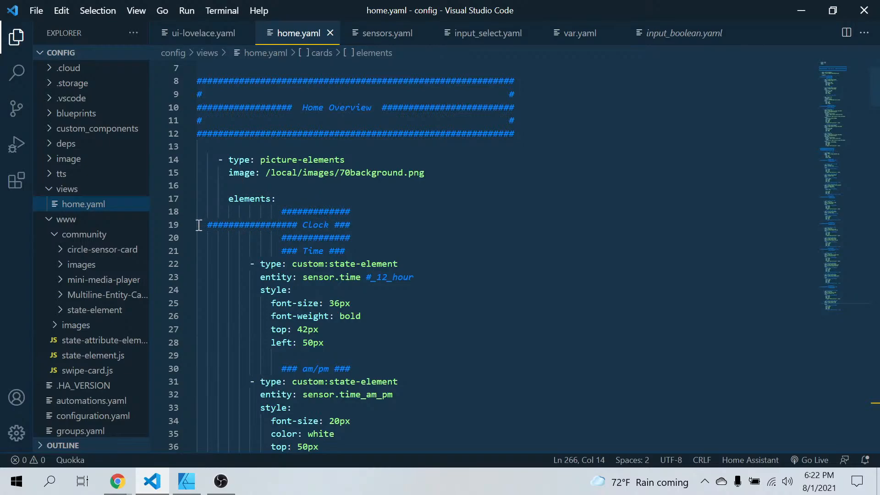
pyautogui.click(118, 481)
pyautogui.click(81, 425)
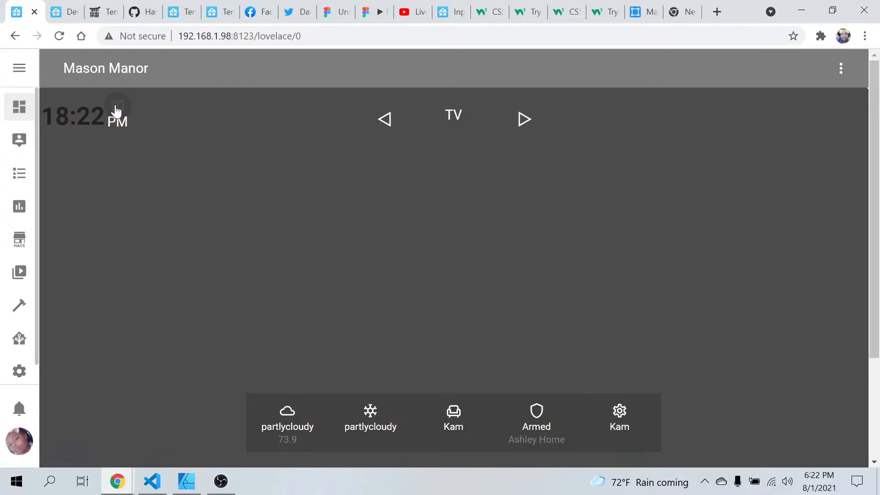
# - In Visual Studio Code, set the entity of the clock's Time element in home.yaml to sensor.time_12_hour
pyautogui.click(163, 487)
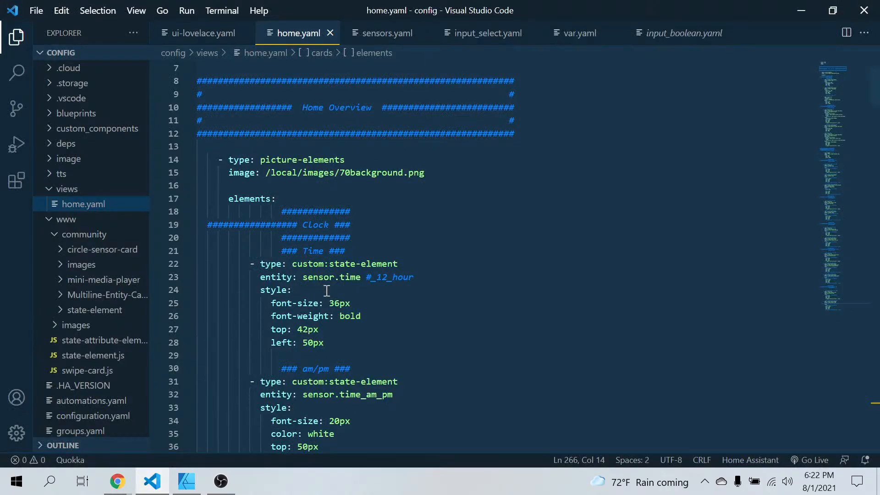
pyautogui.scroll(-2, 324, 291)
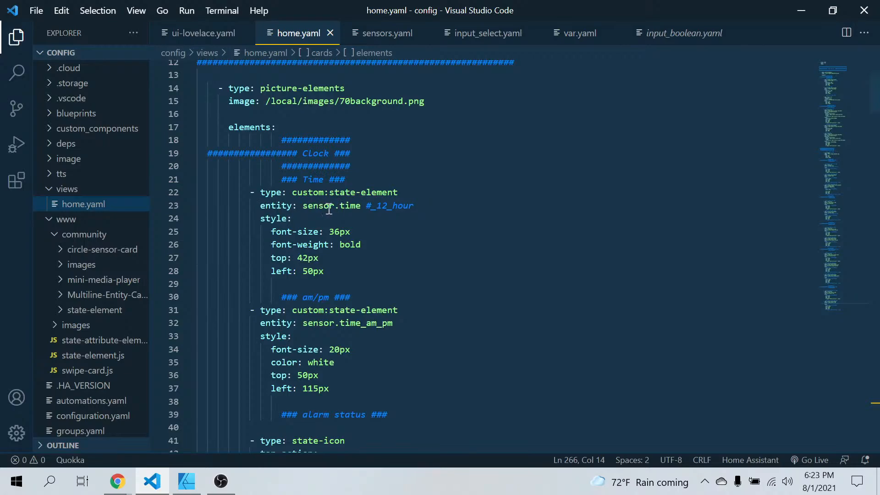
pyautogui.click(366, 209)
pyautogui.click(373, 209)
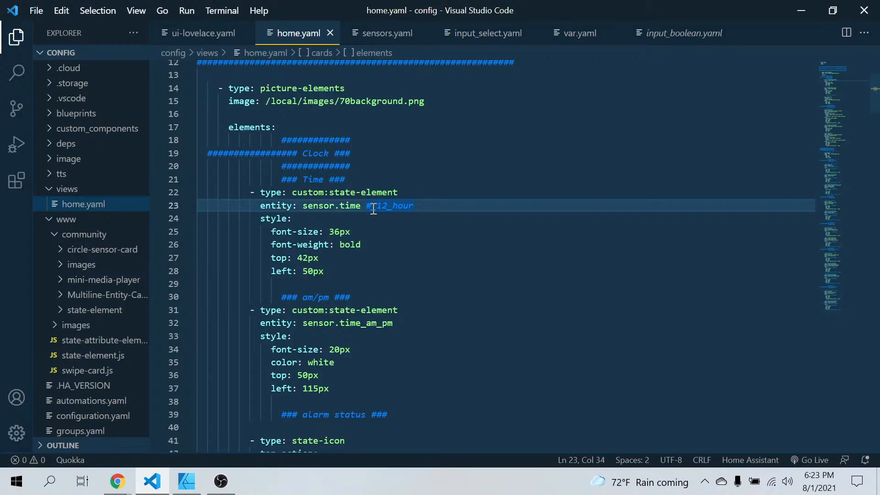
pyautogui.press('BackSpace')
pyautogui.press('BackSpace')
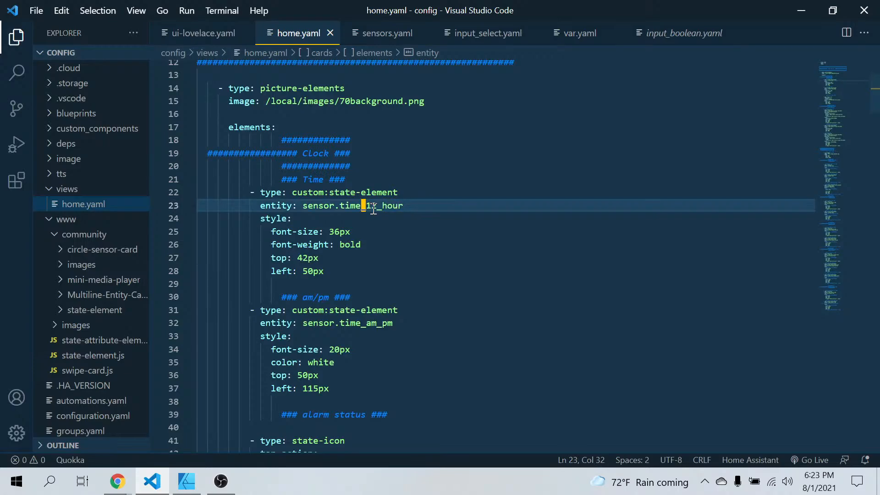
pyautogui.click(415, 270)
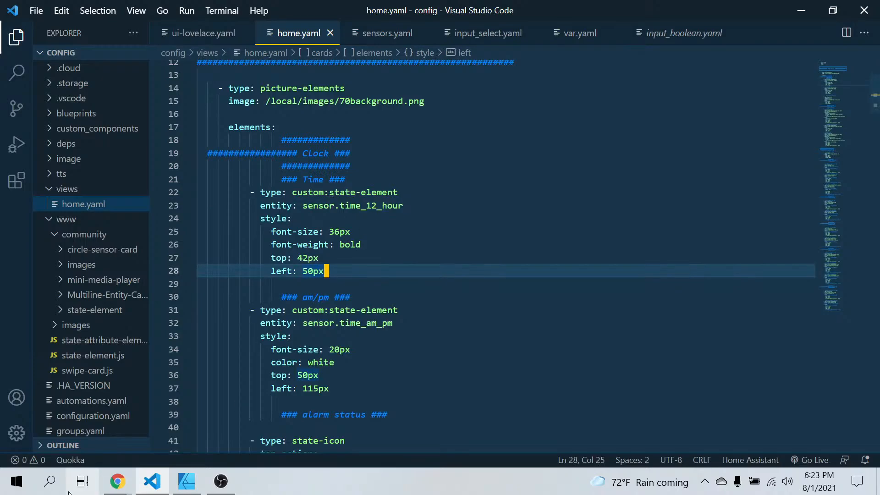
# - Switch to the Home Assistant dashboard in Chrome and refresh it to load the edited clock configuration
pyautogui.moveTo(117, 481)
pyautogui.click(84, 442)
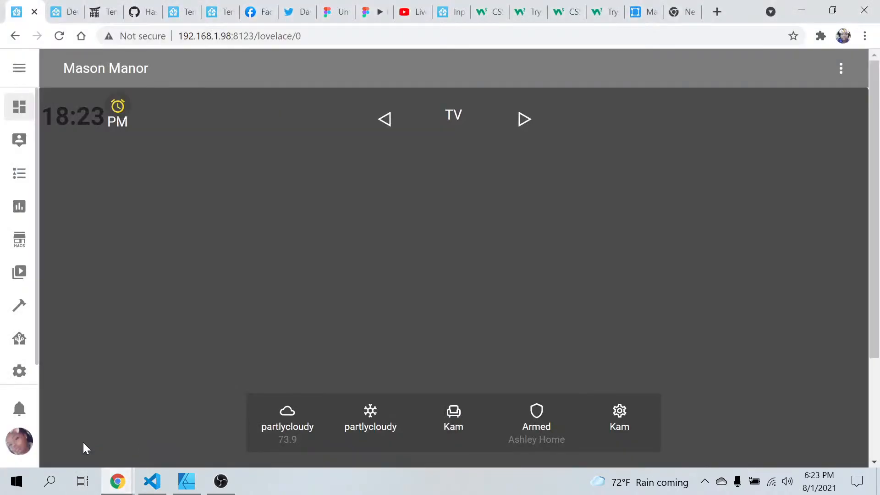
pyautogui.click(841, 68)
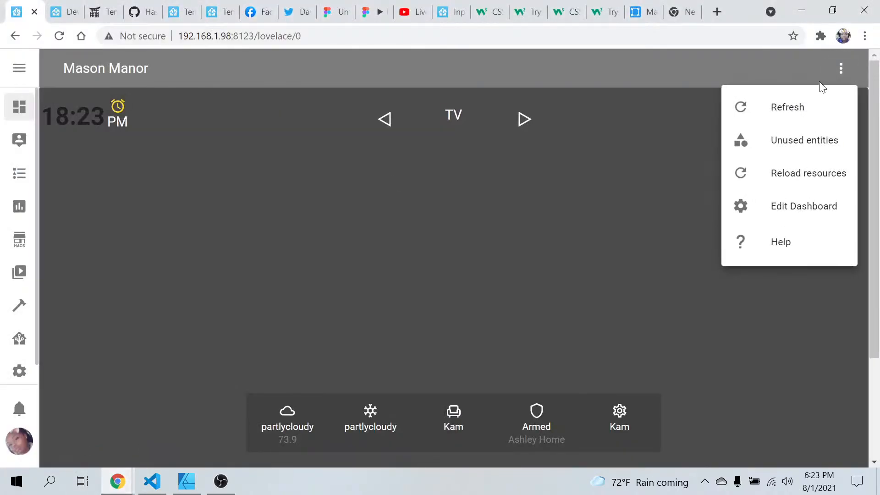
pyautogui.click(803, 108)
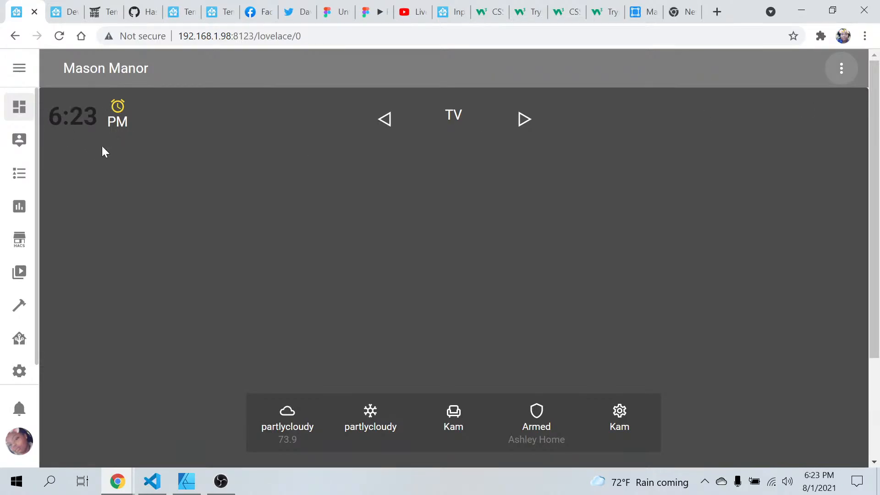
# - Compare the am/pm, alarm status and media select elements in home.yaml with their counterparts on the dashboard
pyautogui.click(152, 480)
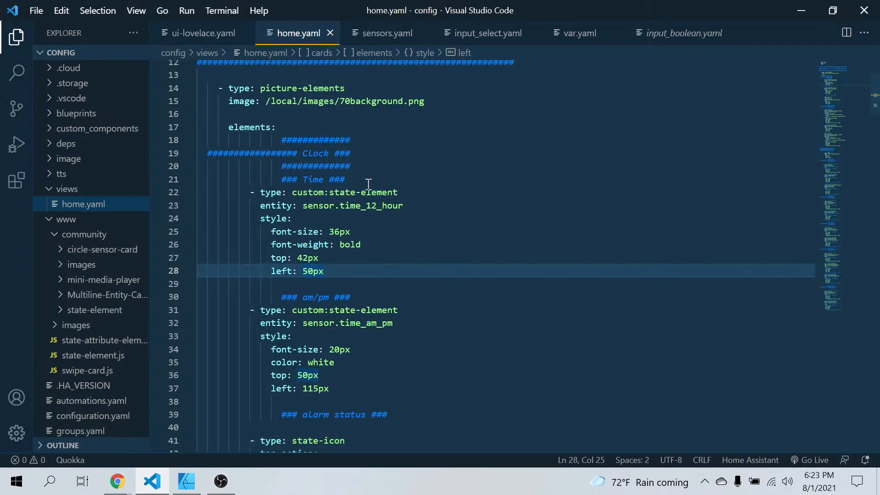
pyautogui.click(118, 481)
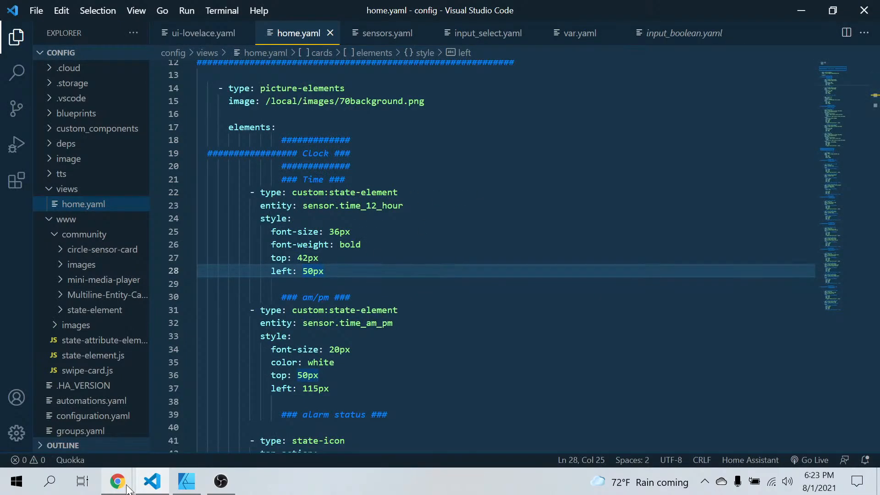
pyautogui.click(86, 402)
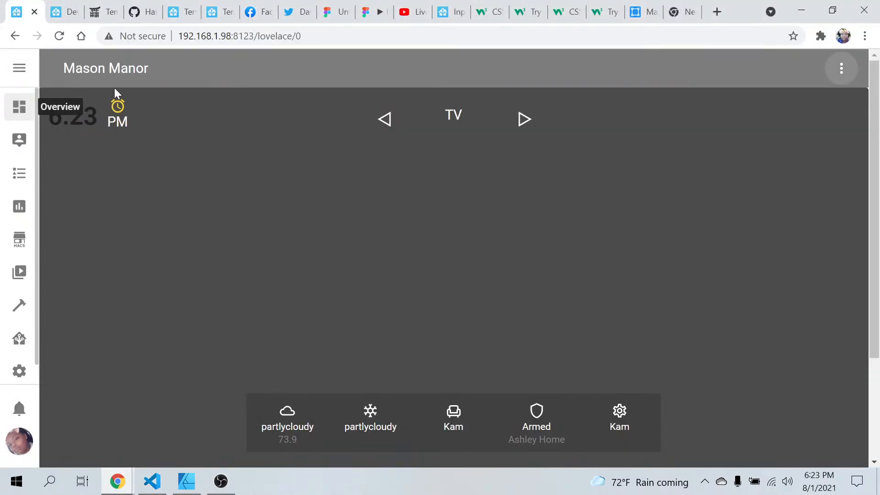
pyautogui.click(144, 485)
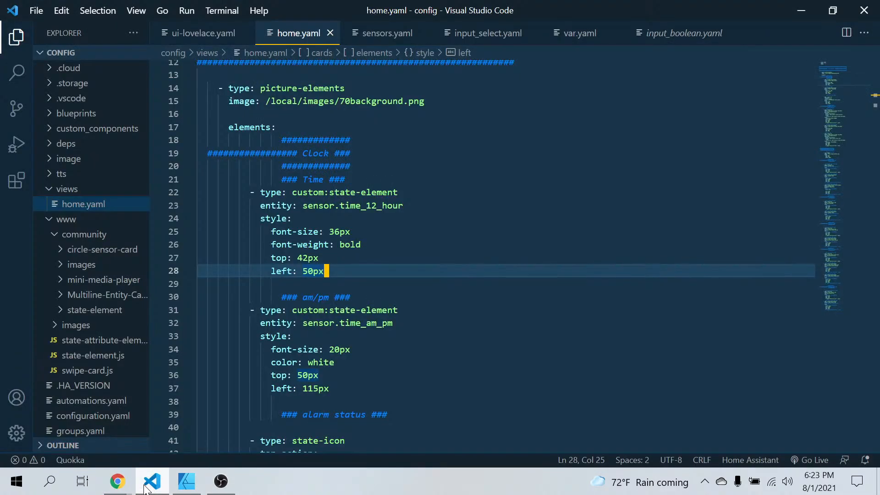
pyautogui.click(461, 284)
pyautogui.scroll(-2, 461, 286)
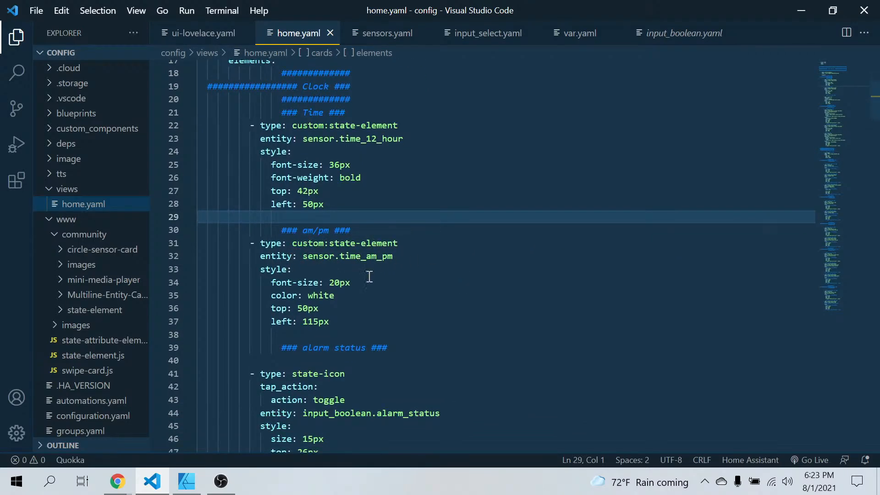
pyautogui.scroll(-2, 370, 276)
pyautogui.scroll(-3, 369, 276)
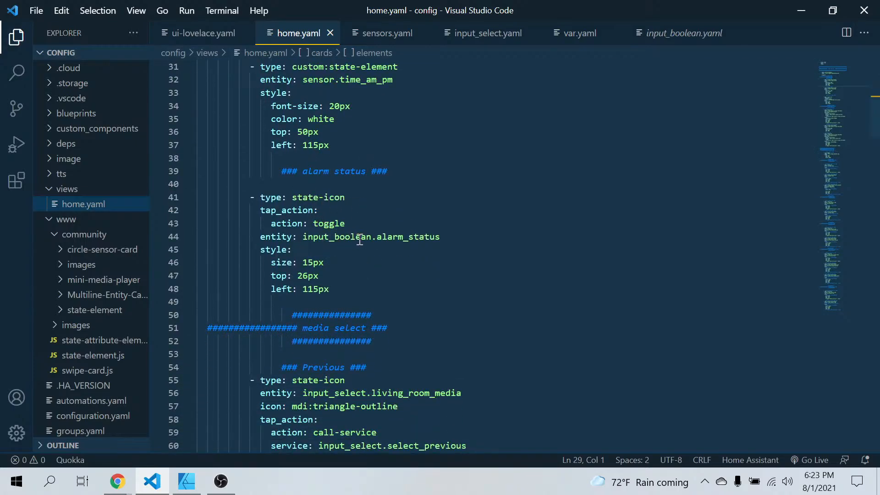
pyautogui.scroll(-5, 399, 244)
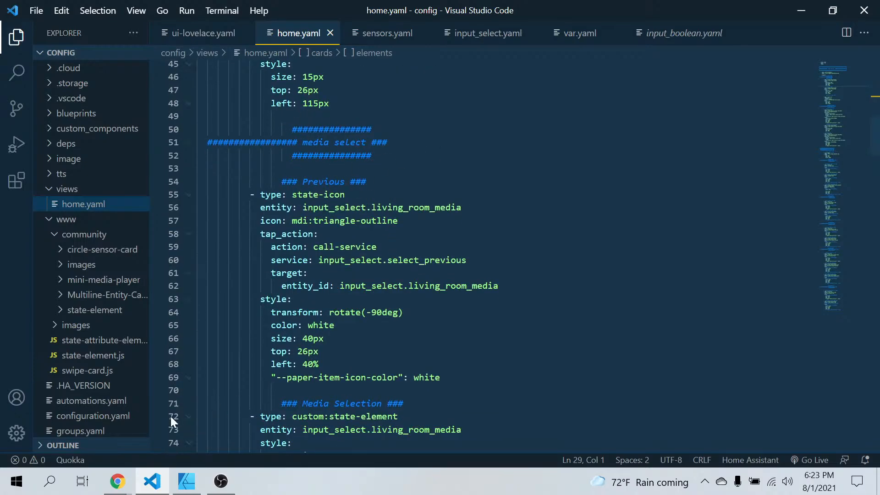
pyautogui.click(120, 490)
pyautogui.click(89, 422)
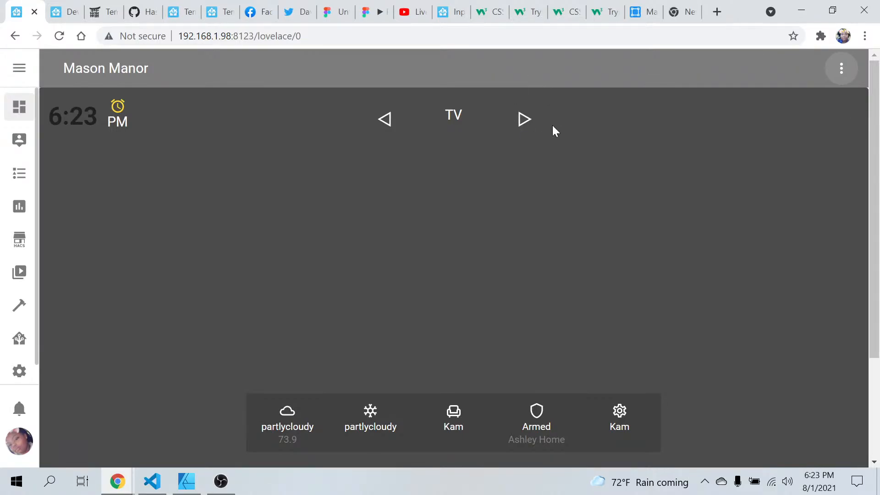
pyautogui.click(150, 486)
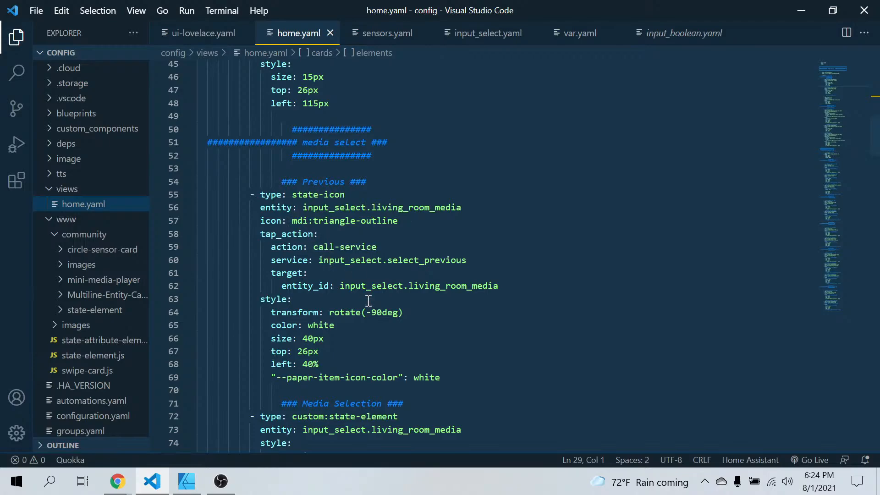
# - Switch to the dashboard in Chrome and test the media selector's previous arrow by stepping repeatedly through its options to Sonos
pyautogui.click(117, 481)
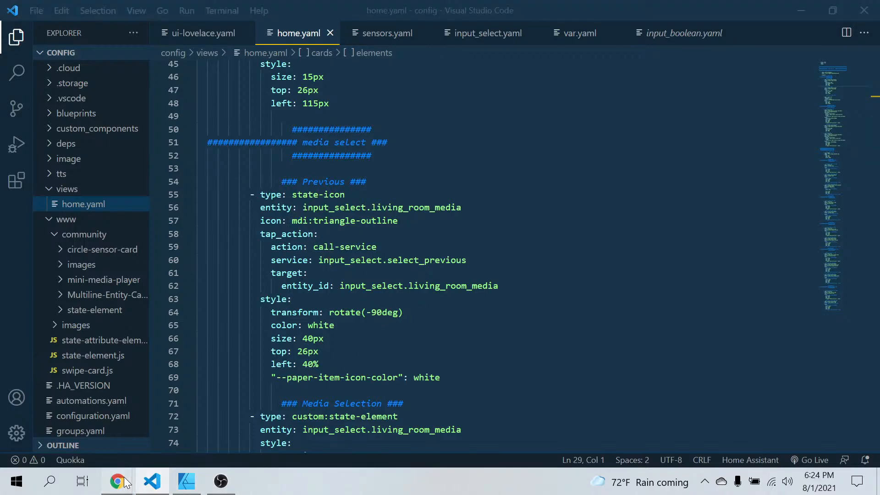
pyautogui.click(115, 452)
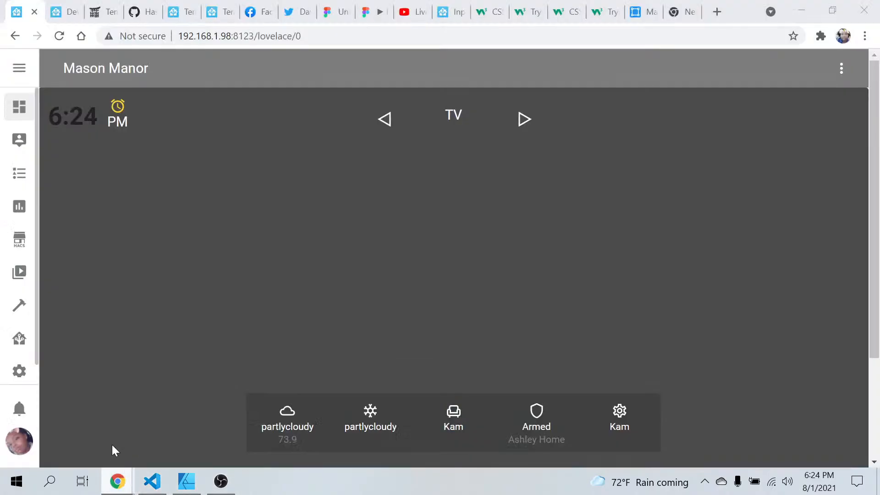
pyautogui.click(386, 121)
pyautogui.click(385, 120)
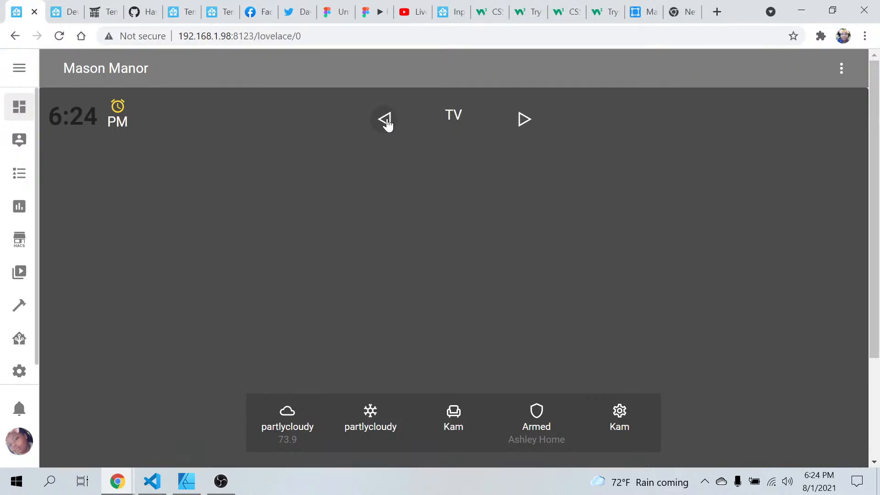
pyautogui.click(385, 120)
pyautogui.click(385, 120)
pyautogui.click(386, 120)
# - Examine the Media Selection and Next elements in home.yaml, and test both dashboard arrows by switching between TV and Sonos, ending on Sonos
pyautogui.click(152, 479)
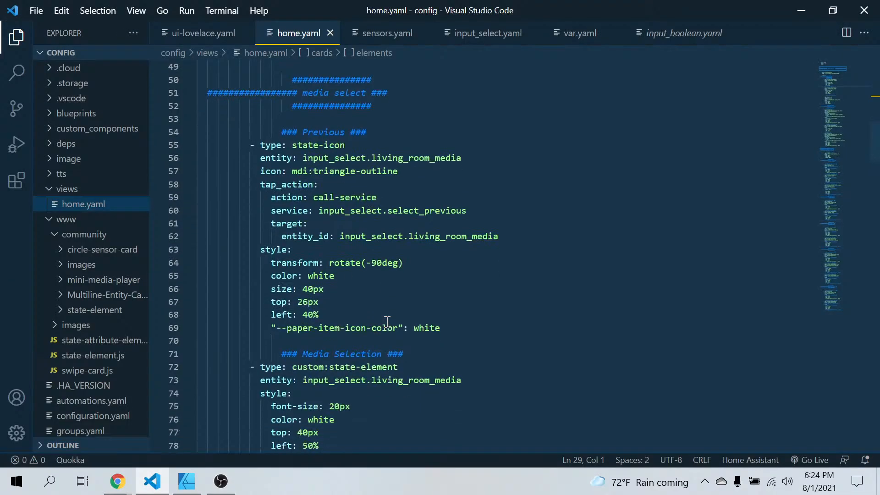
pyautogui.scroll(-3, 387, 322)
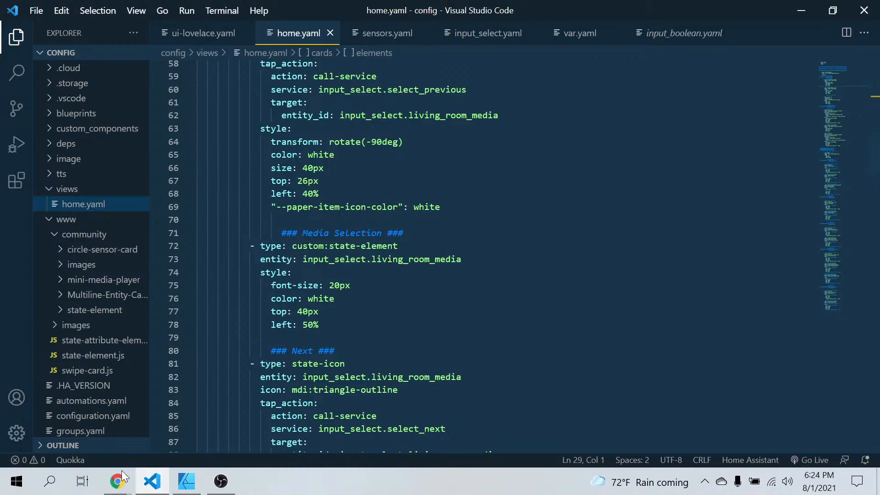
pyautogui.moveTo(122, 471)
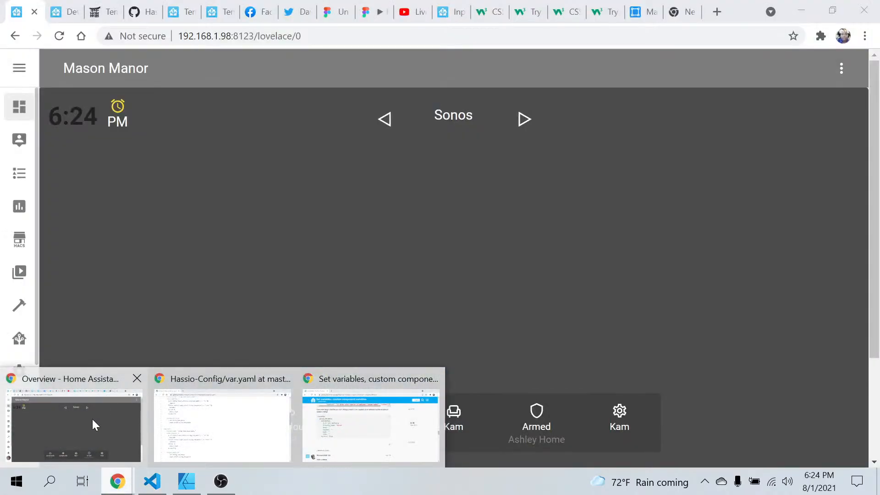
pyautogui.click(92, 419)
pyautogui.click(385, 119)
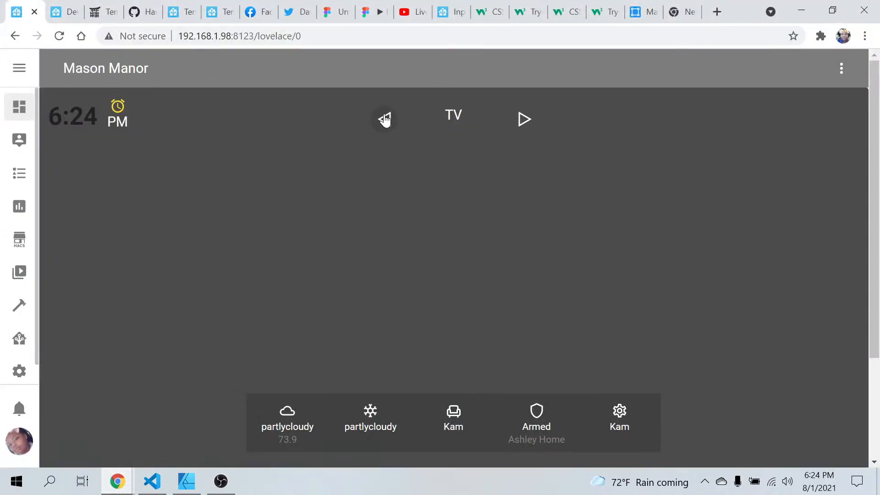
pyautogui.click(524, 125)
pyautogui.click(391, 126)
pyautogui.click(525, 127)
# - Check the YouTube Studio live chat and the dashboard, and open the home_alarm template in var.yaml in Visual Studio Code
pyautogui.click(398, 21)
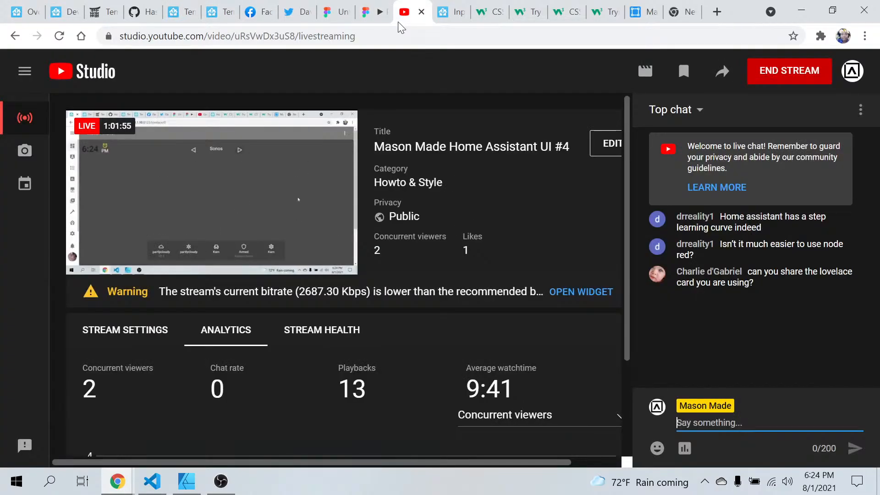
pyautogui.click(28, 11)
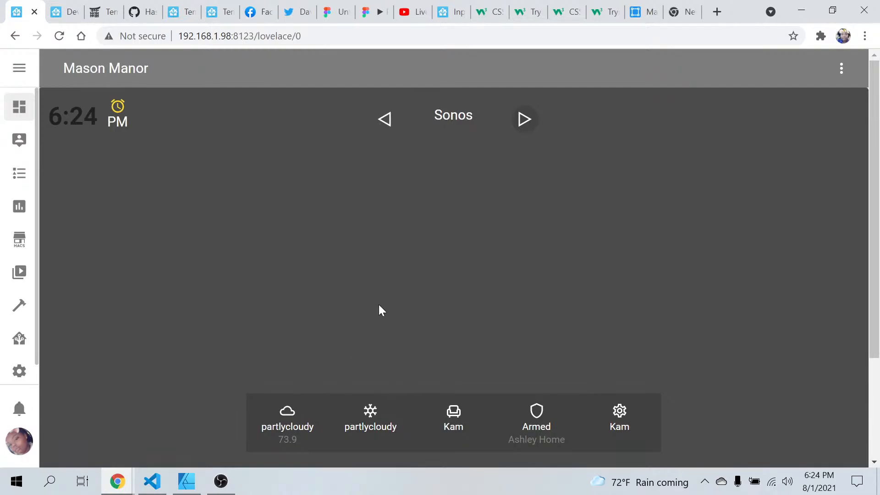
pyautogui.click(148, 486)
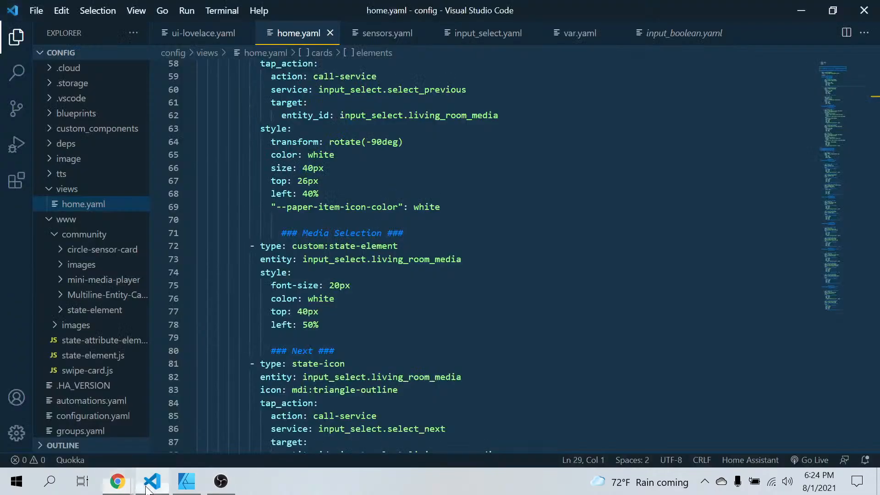
pyautogui.click(579, 34)
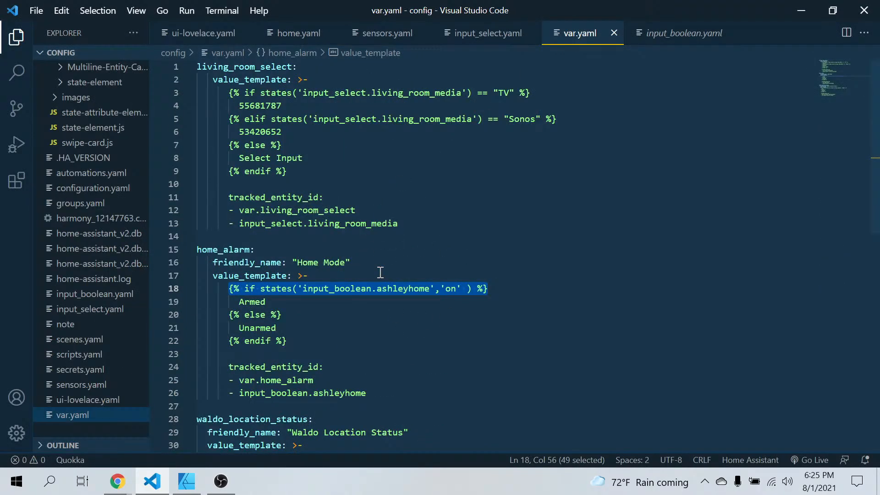
pyautogui.click(502, 231)
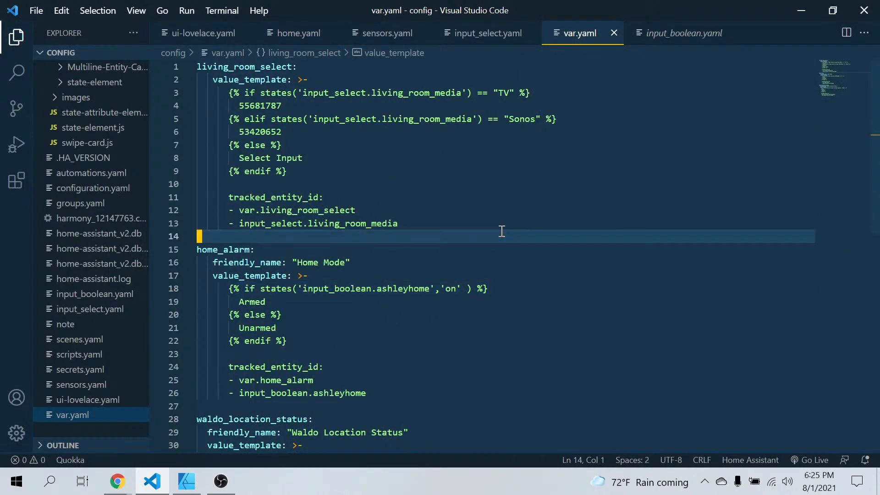
# - Review the var.yaml templates, switch to Chrome, and check the YouTube Studio live chat and the Home Assistant dashboard
pyautogui.scroll(-1, 501, 232)
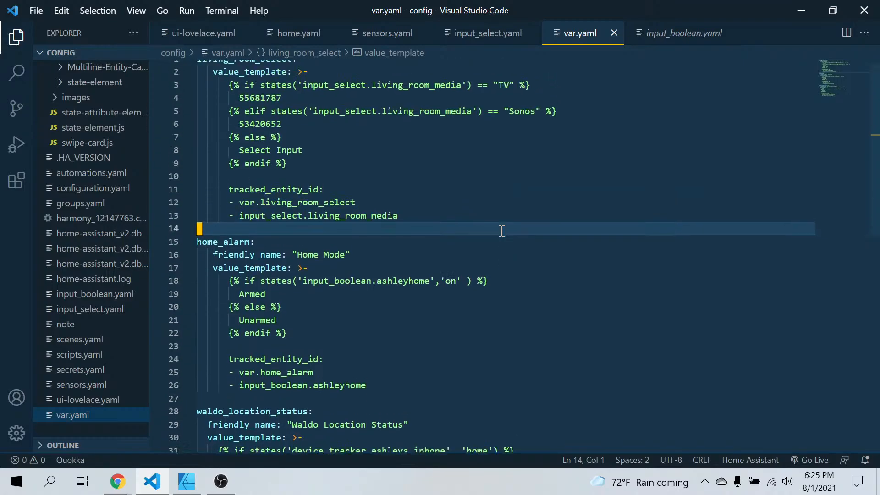
pyautogui.scroll(1, 501, 232)
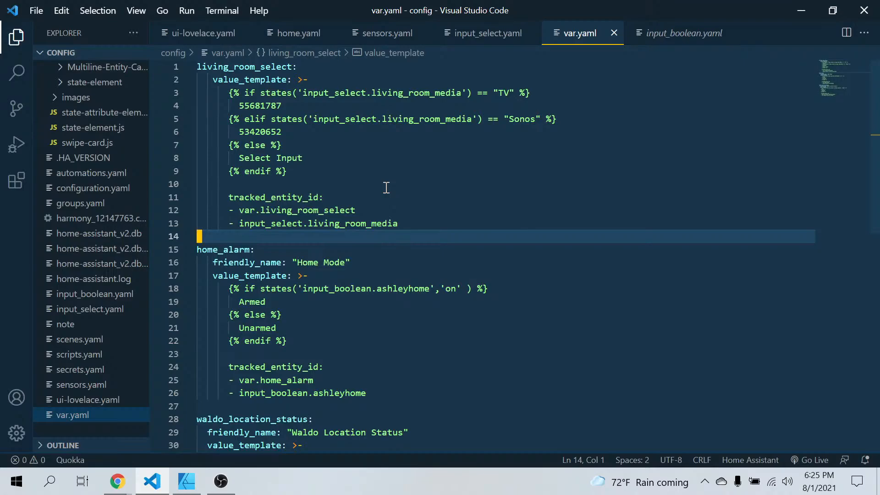
pyautogui.click(117, 481)
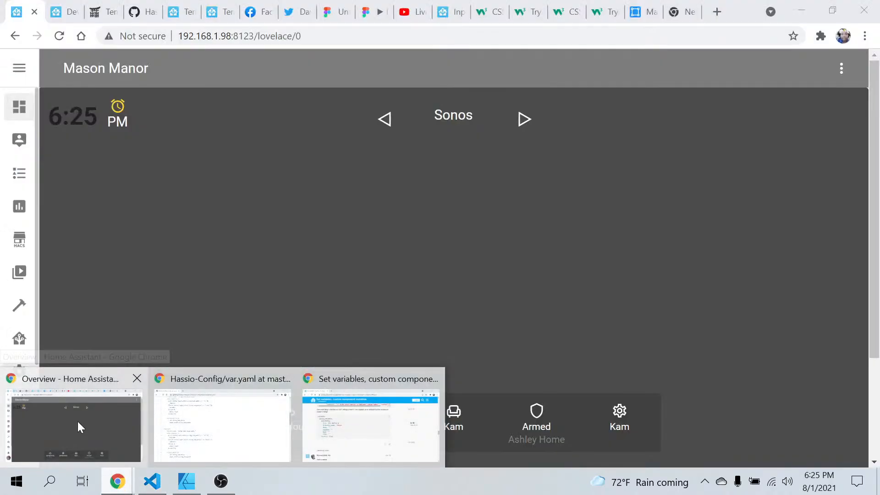
pyautogui.click(78, 422)
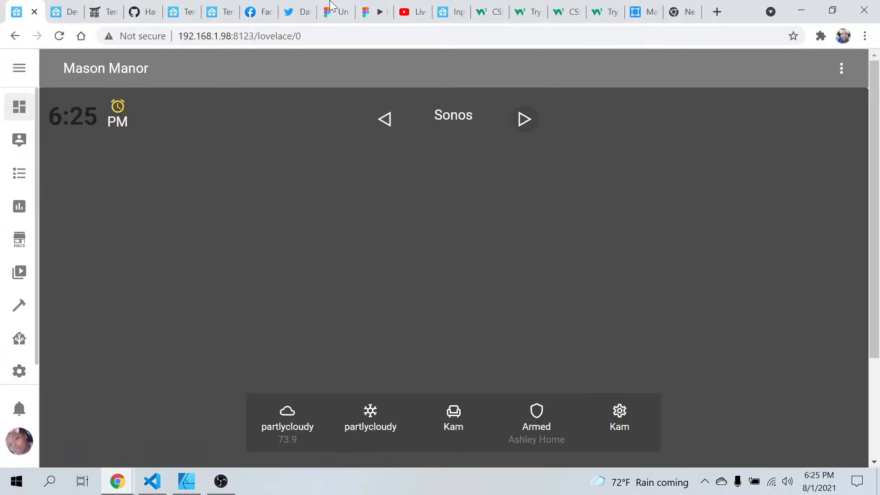
pyautogui.click(412, 12)
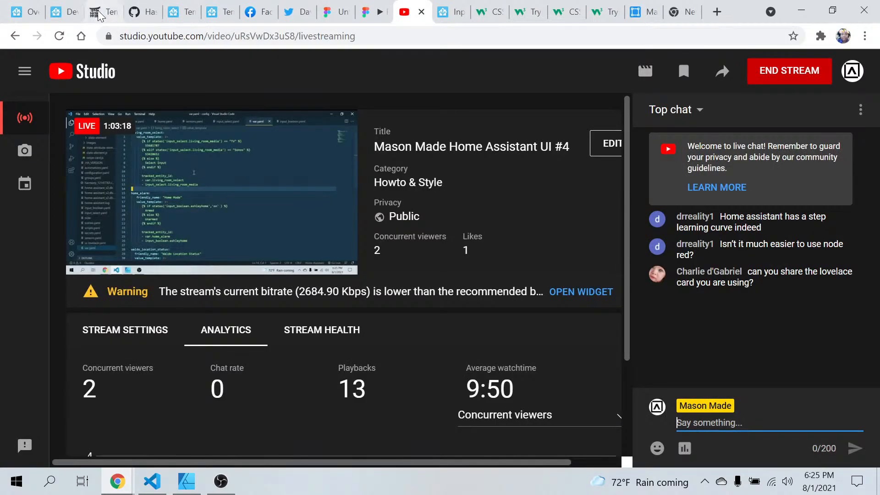
pyautogui.click(21, 12)
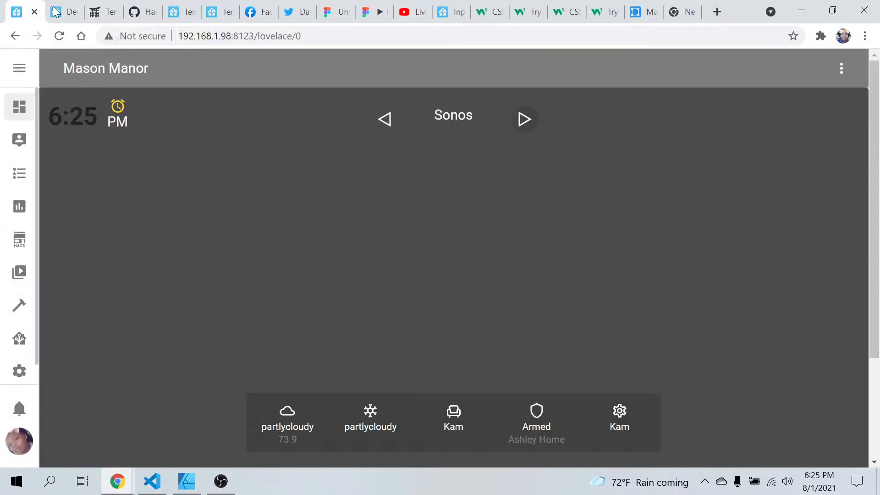
# - Open the Jinja template documentation and examine its If and For control structures, including the special loop variables
pyautogui.click(106, 12)
pyautogui.scroll(-1, 190, 299)
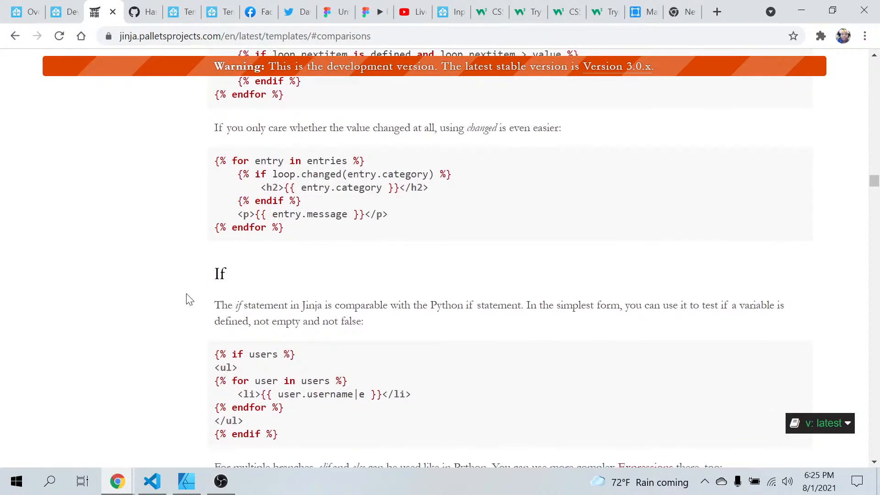
pyautogui.scroll(-5, 189, 299)
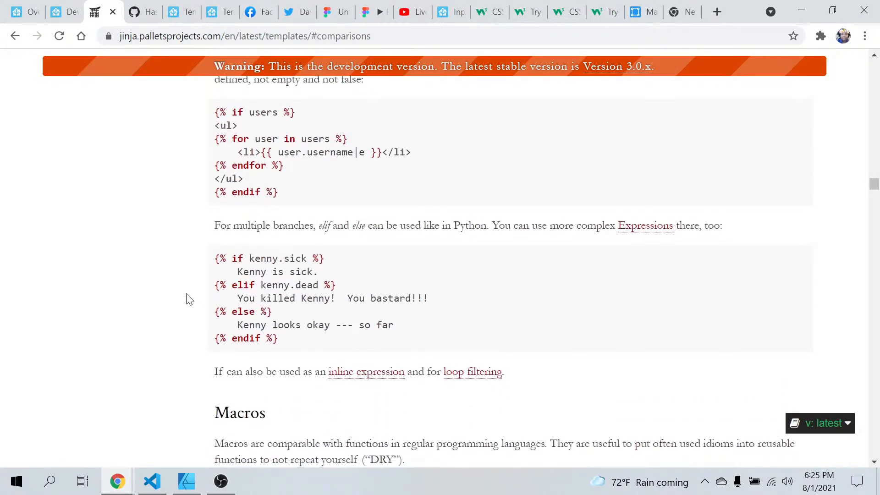
pyautogui.scroll(20, 189, 299)
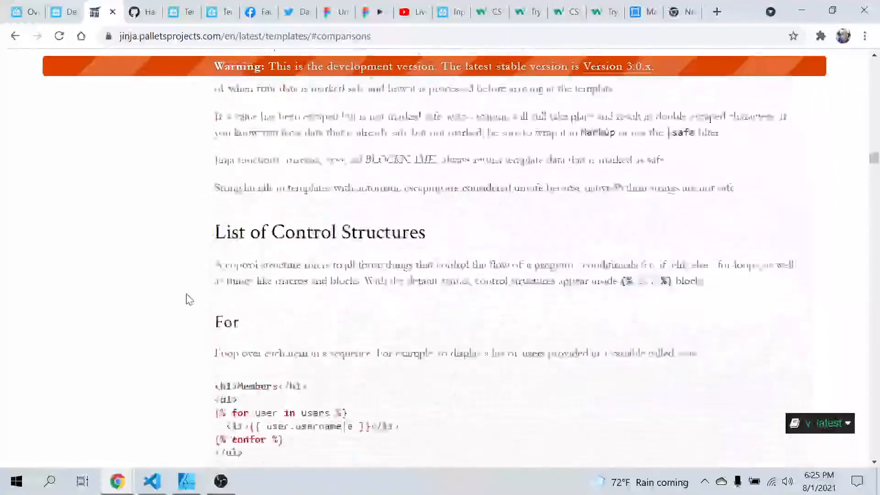
pyautogui.scroll(-20, 189, 298)
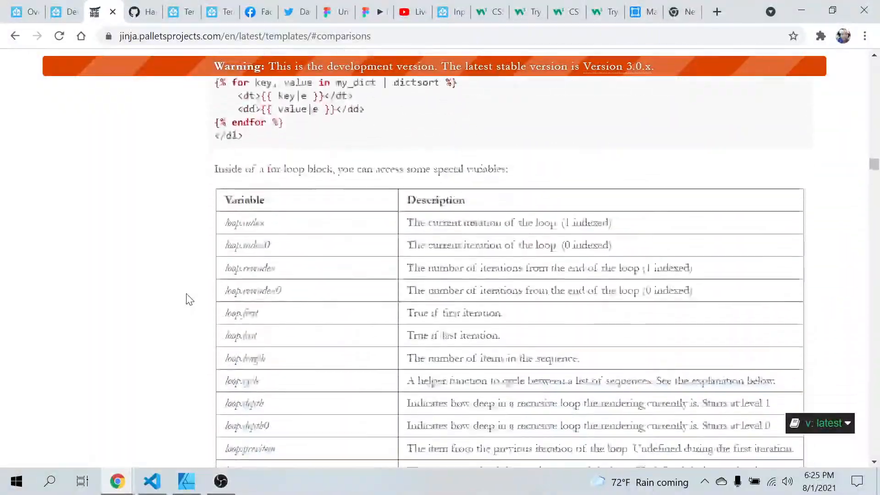
pyautogui.scroll(-10, 189, 299)
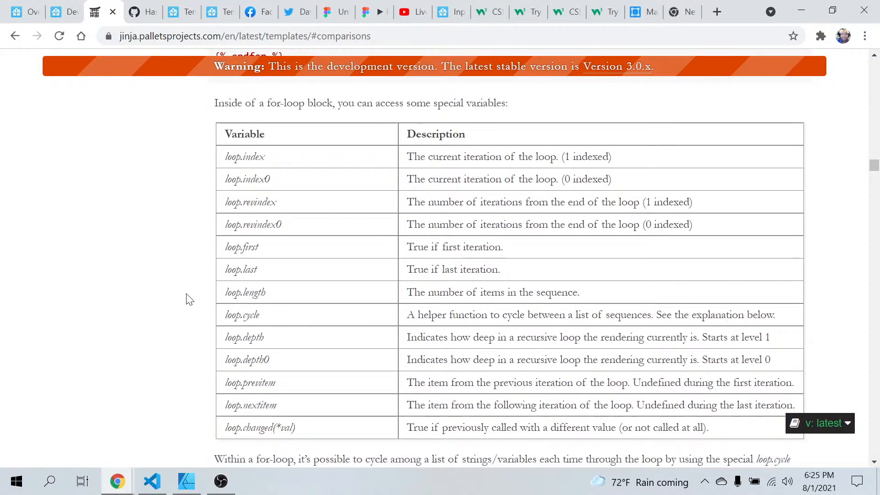
pyautogui.scroll(20, 189, 298)
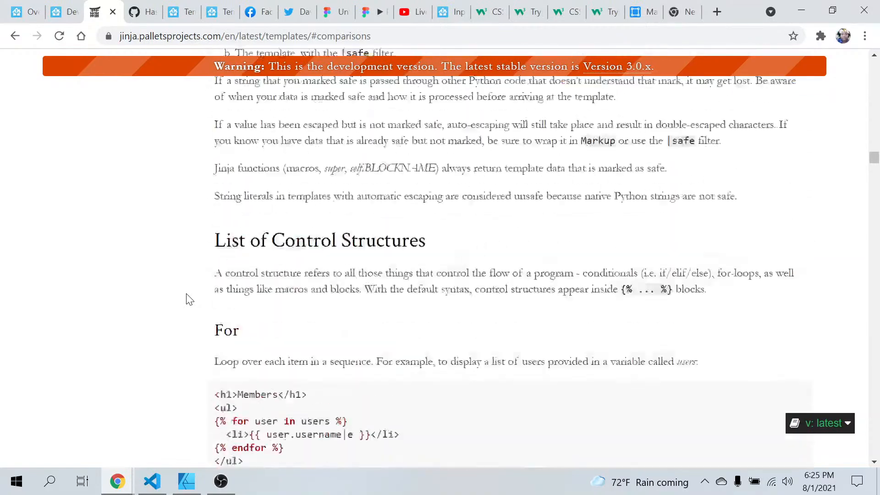
# - Examine the Jinja documentation on template inheritance, line statements and whitespace stripping, including the valid and invalid minus-sign examples
pyautogui.scroll(10, 189, 299)
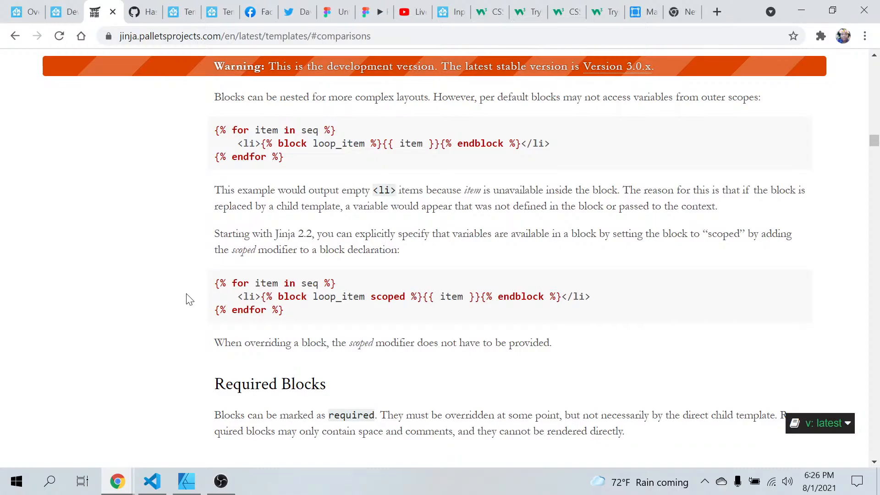
pyautogui.scroll(6, 189, 299)
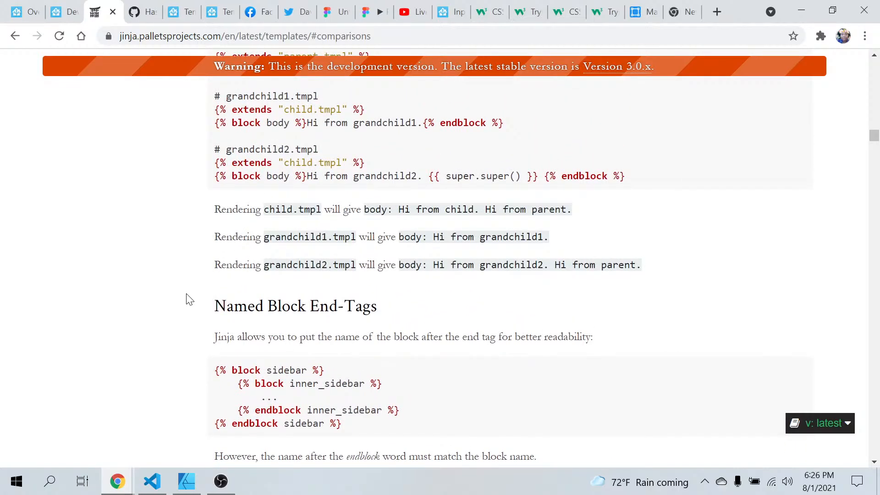
pyautogui.scroll(8, 189, 298)
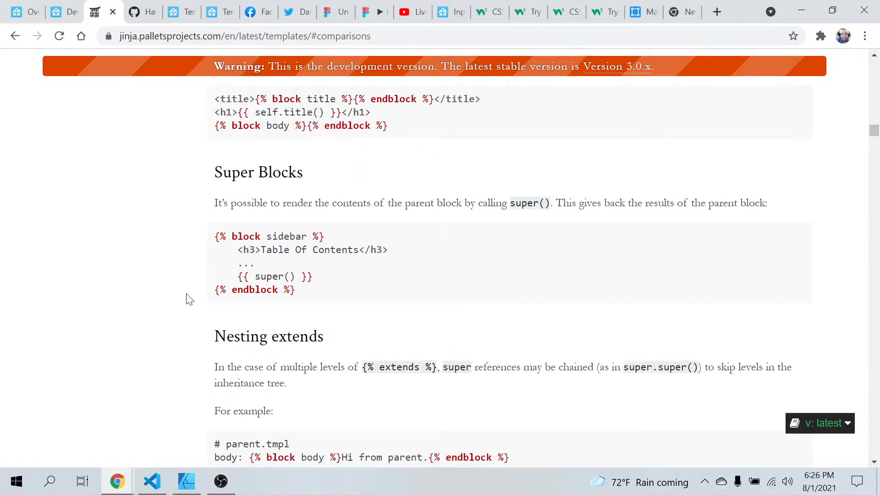
pyautogui.scroll(10, 189, 299)
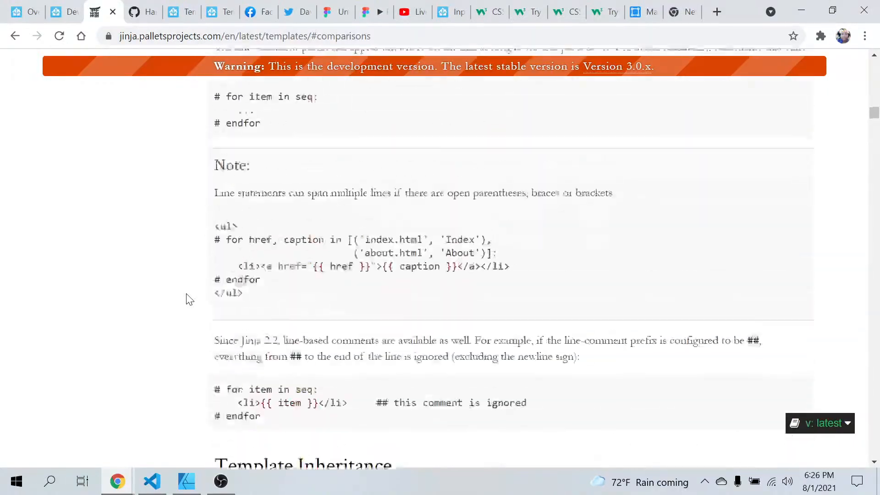
pyautogui.scroll(10, 190, 299)
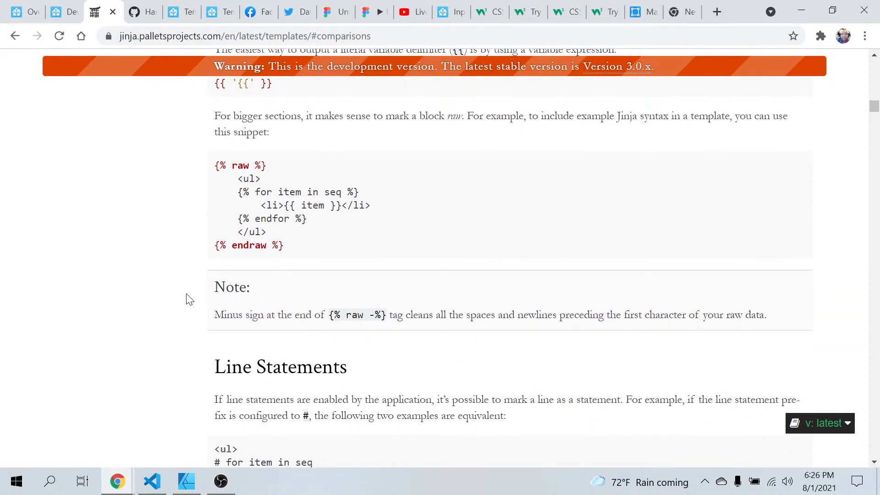
pyautogui.scroll(4, 189, 299)
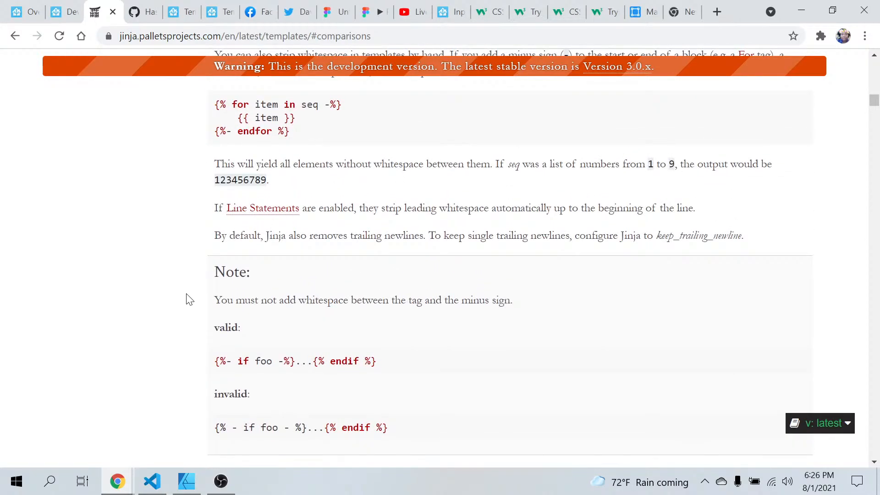
pyautogui.scroll(-3, 189, 299)
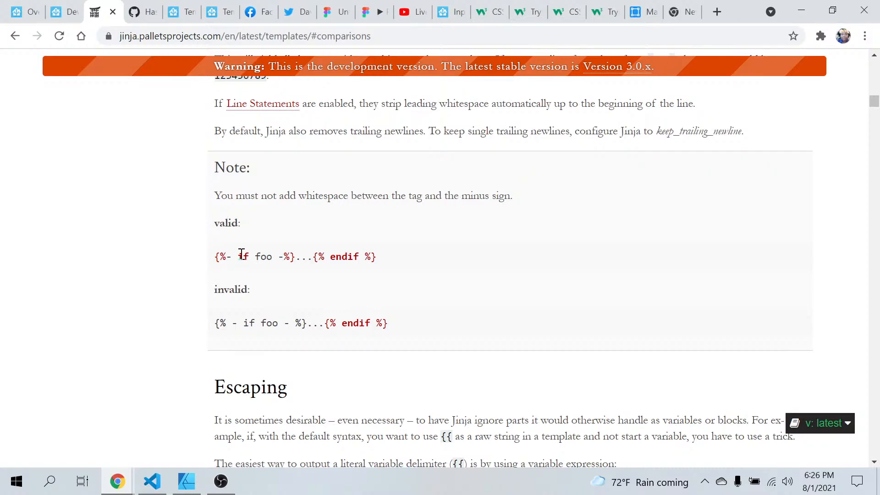
pyautogui.scroll(5, 241, 255)
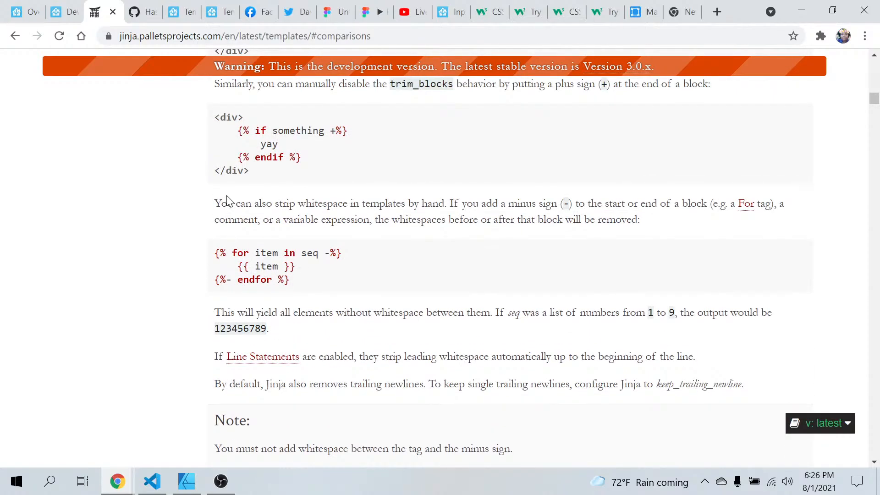
pyautogui.scroll(2, 405, 207)
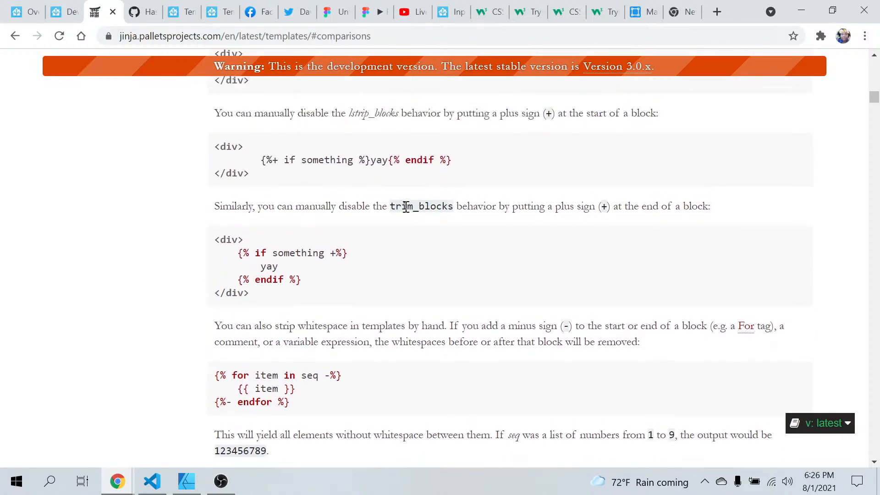
# - Read the Jinja documentation's Whitespace Control, Comments, Tests, Filters and Variables sections
pyautogui.scroll(12, 405, 207)
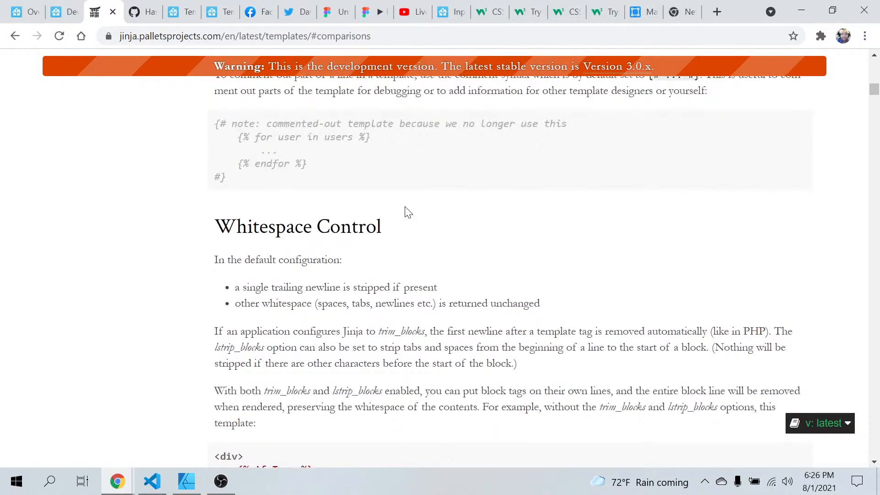
pyautogui.scroll(12, 405, 212)
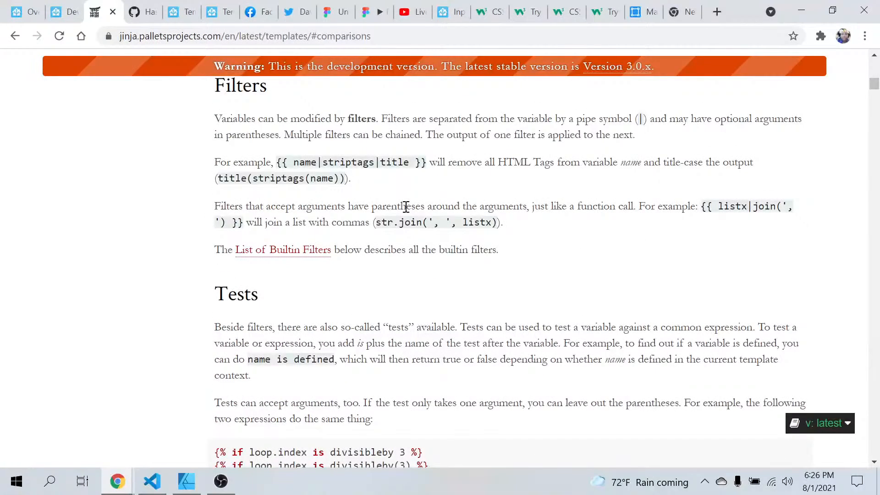
pyautogui.scroll(4, 406, 207)
pyautogui.scroll(-10, 405, 206)
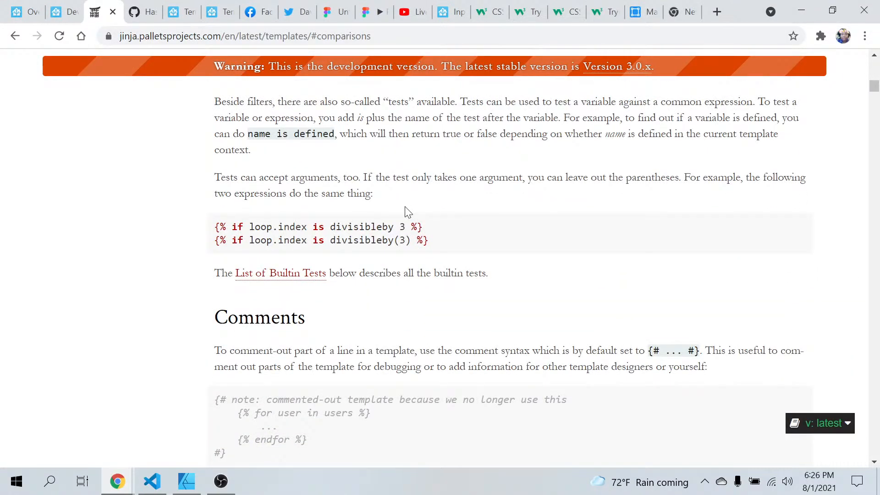
pyautogui.scroll(-3, 406, 207)
pyautogui.scroll(15, 405, 207)
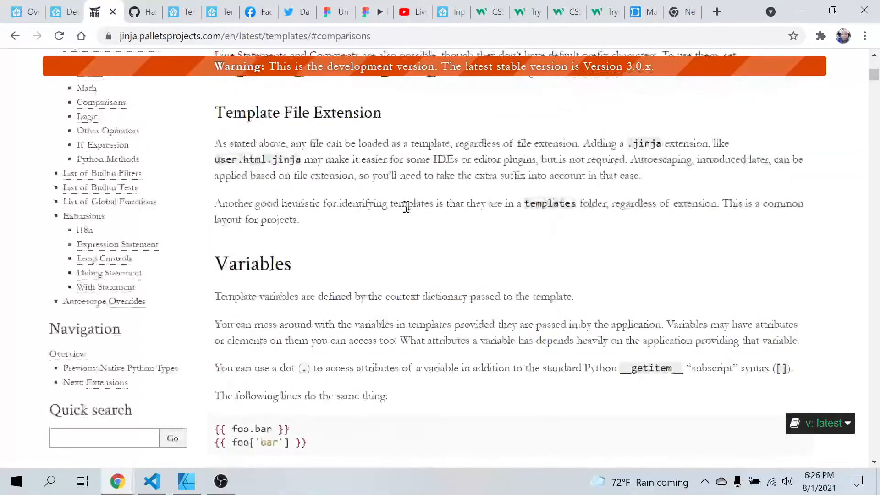
pyautogui.scroll(5, 406, 207)
pyautogui.scroll(-5, 406, 208)
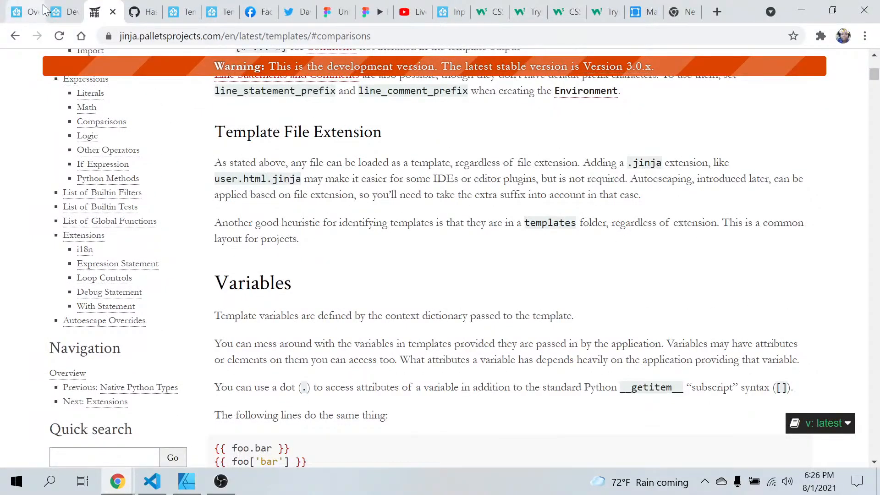
# - Open the Home Assistant template extensions documentation from the Developer Tools template editor, and follow its Automation Templating link
pyautogui.click(69, 15)
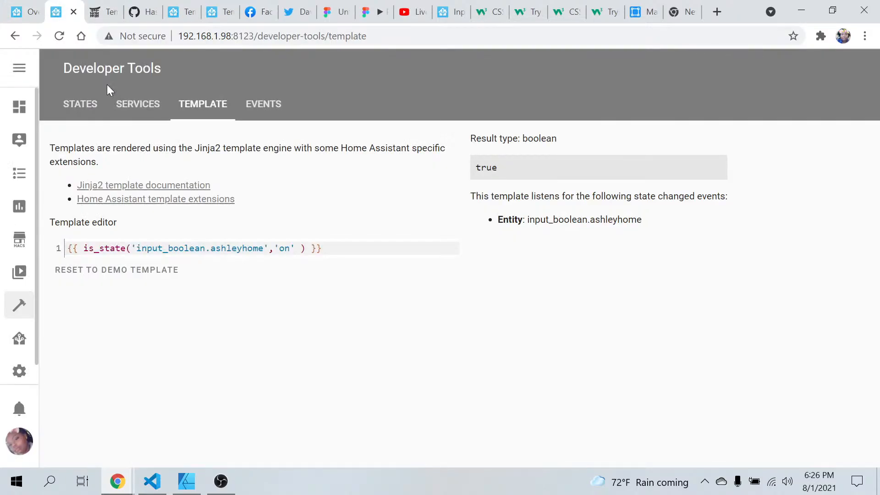
pyautogui.click(150, 199)
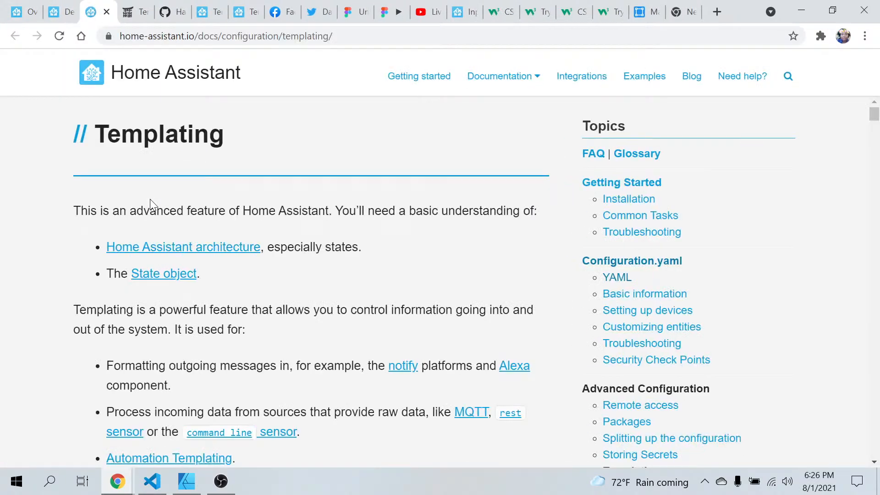
pyautogui.scroll(-5, 271, 317)
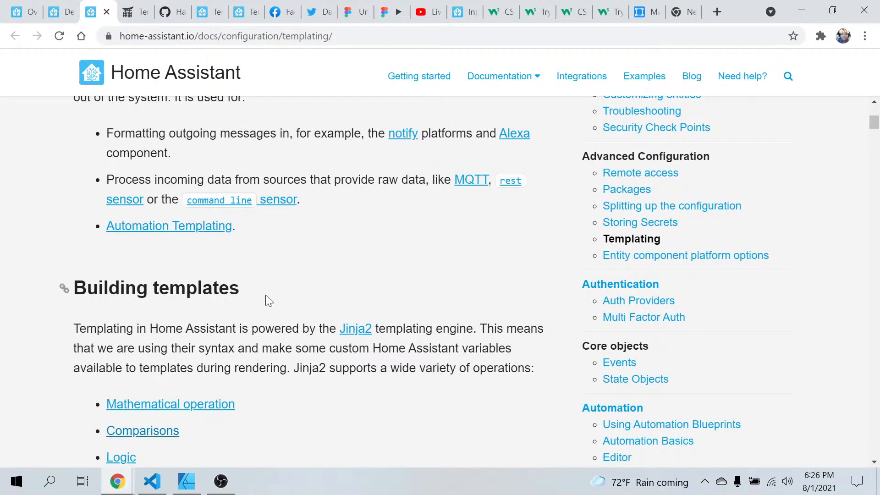
pyautogui.click(197, 232)
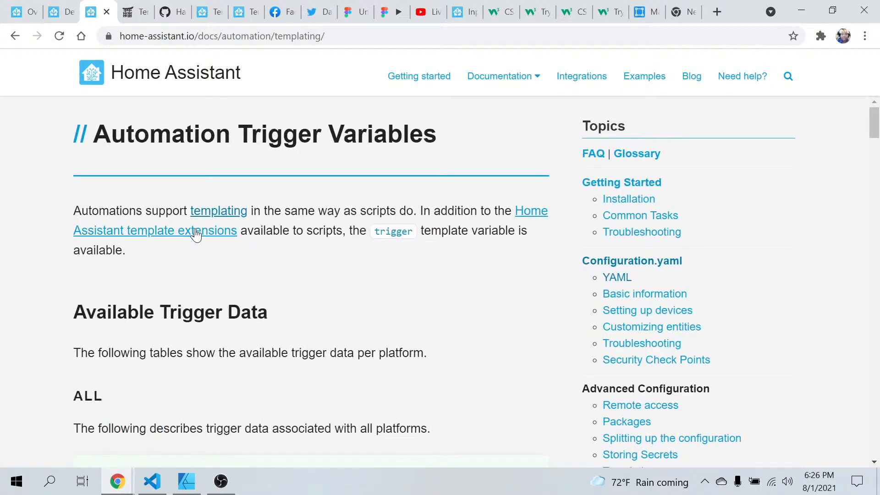
# - Examine the available trigger data tables and the example configuration.yaml automations on the Automation Trigger Variables page
pyautogui.scroll(-10, 255, 348)
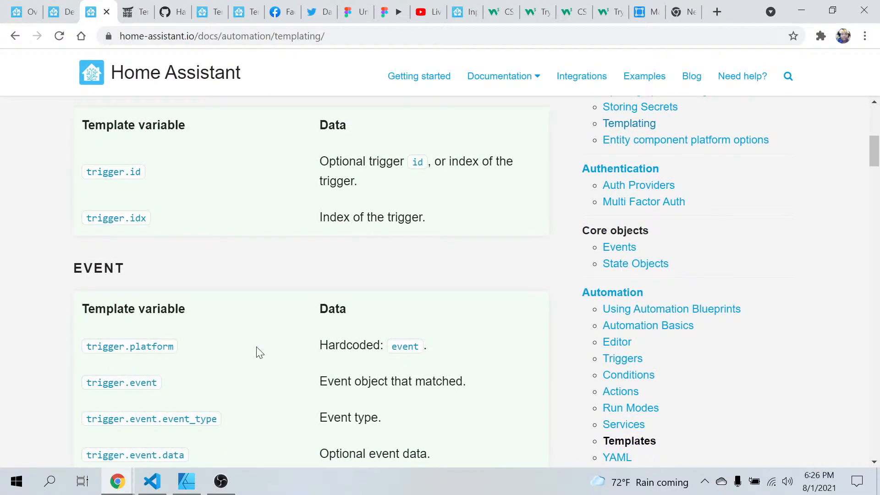
pyautogui.scroll(-20, 259, 353)
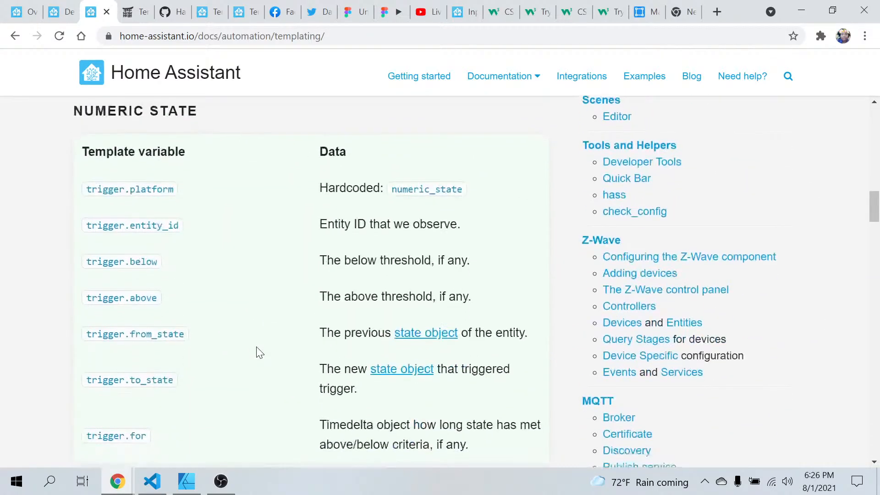
pyautogui.scroll(-20, 257, 347)
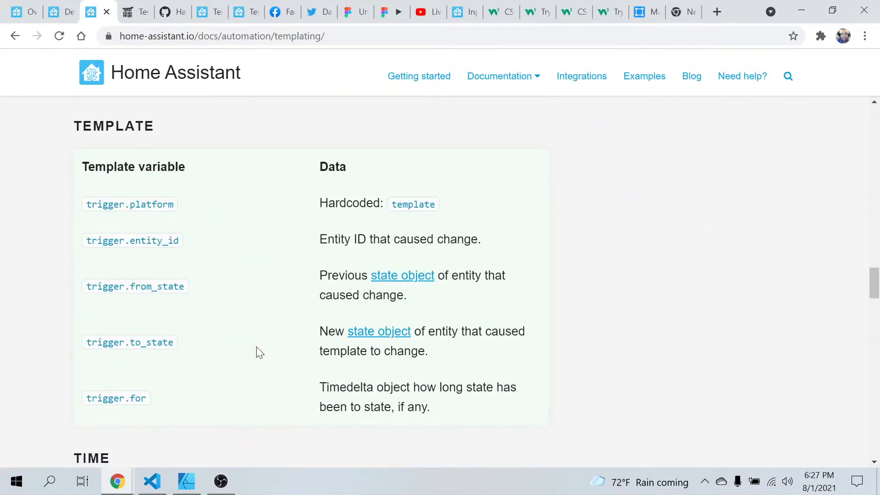
pyautogui.scroll(-20, 256, 352)
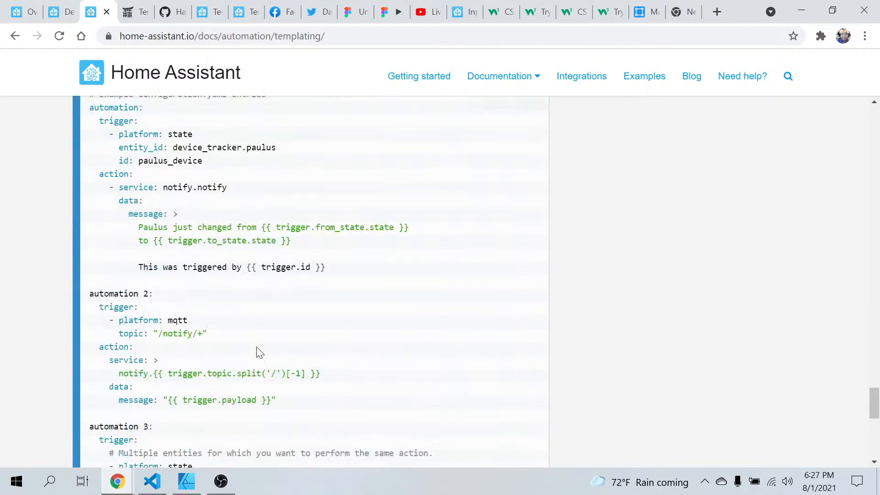
pyautogui.scroll(5, 257, 347)
pyautogui.scroll(-2, 256, 346)
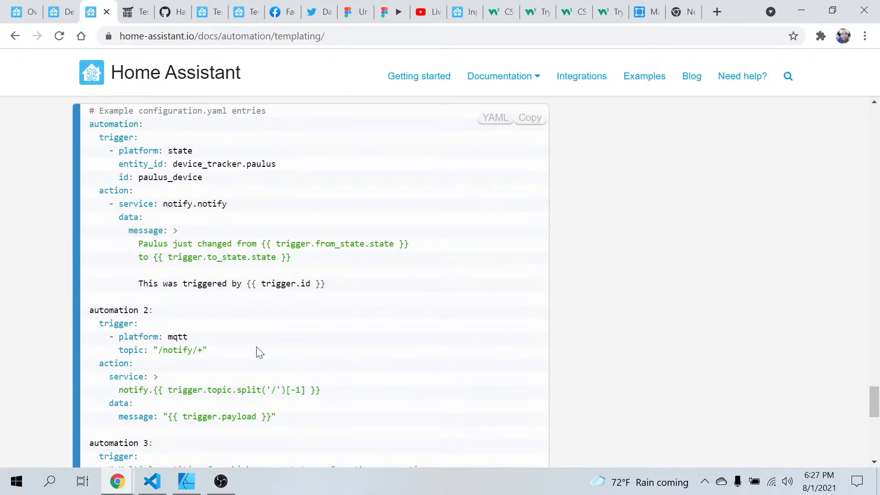
# - Read the remaining example automations 2 and 3 at the end of the automation templating page
pyautogui.scroll(-5, 260, 352)
pyautogui.scroll(-5, 258, 350)
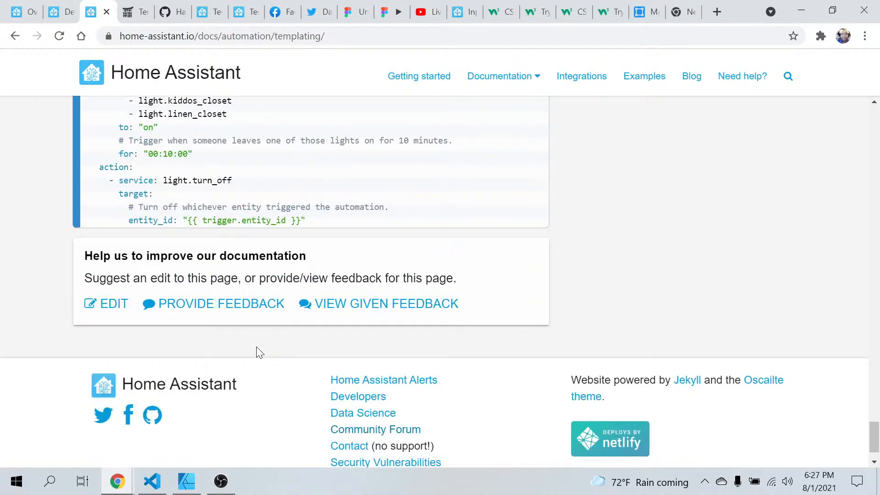
pyautogui.scroll(3, 257, 348)
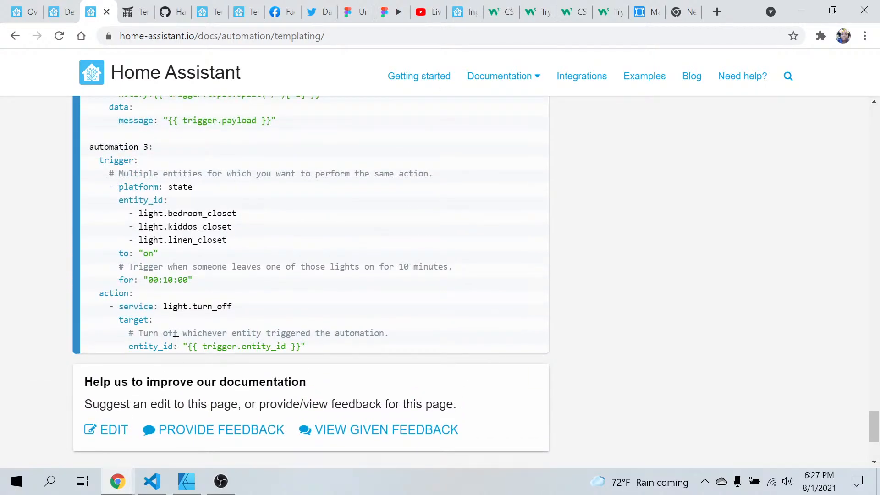
pyautogui.scroll(6, 226, 281)
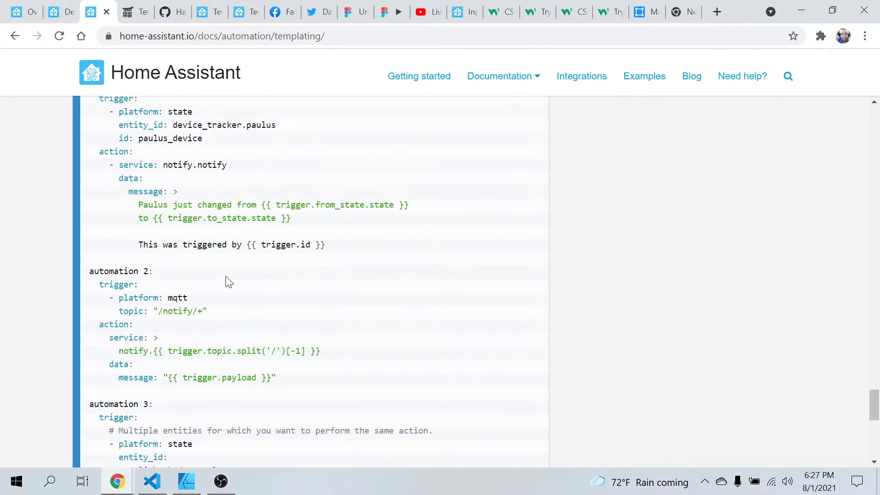
# - Open the State object page from the Templating documentation and read its state field and attribute tables
pyautogui.click(16, 36)
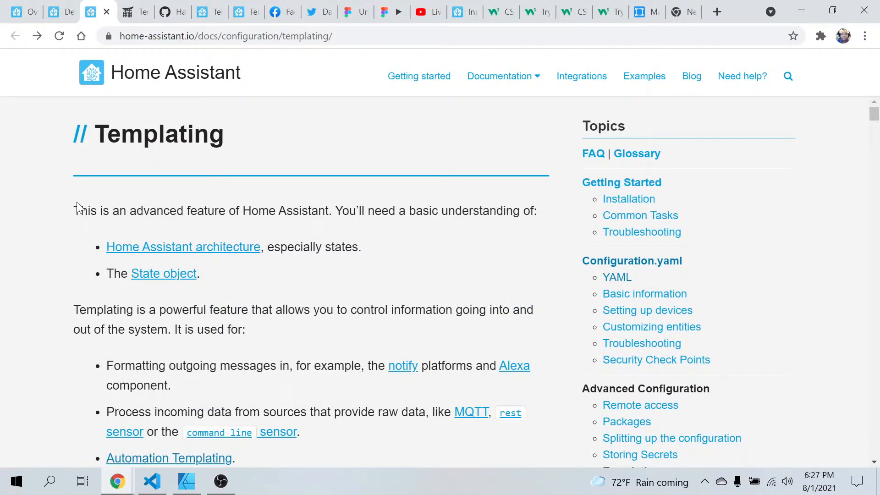
pyautogui.click(148, 285)
pyautogui.scroll(-6, 169, 325)
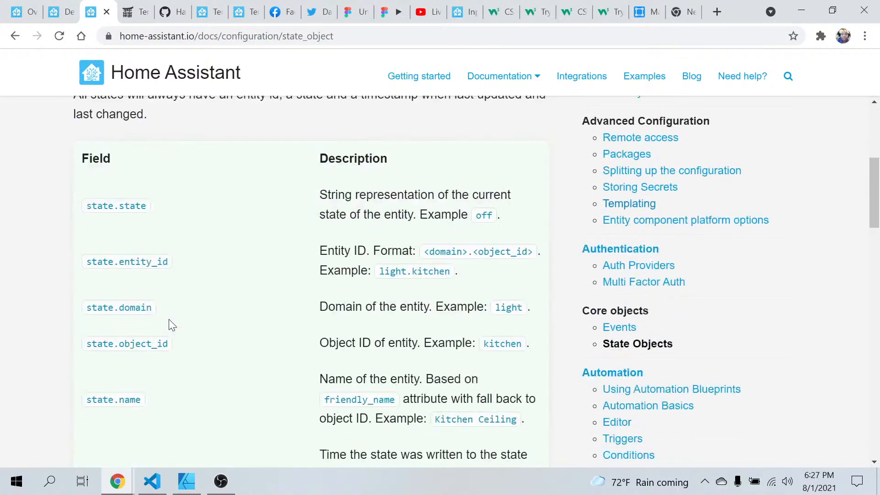
pyautogui.scroll(-1, 170, 324)
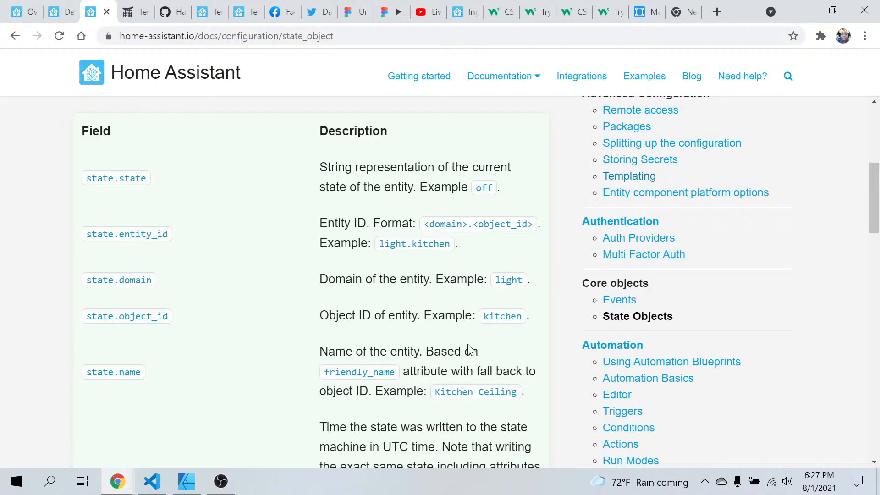
pyautogui.scroll(-3, 267, 334)
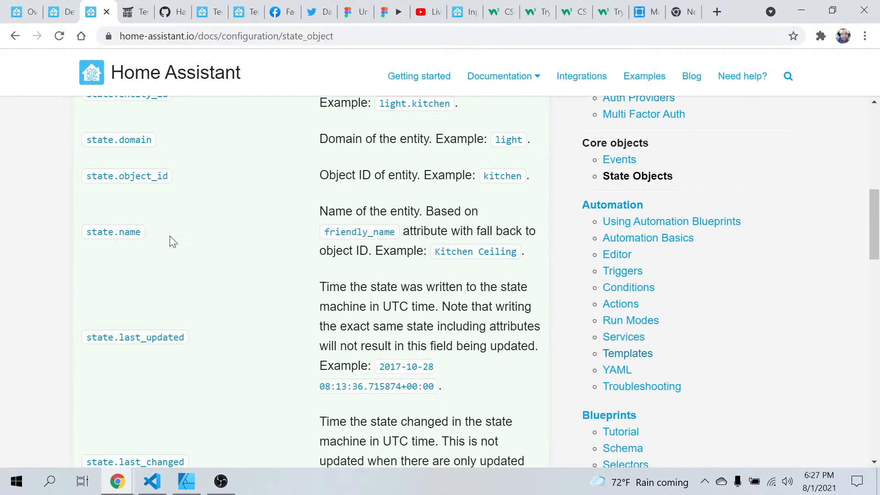
pyautogui.scroll(-5, 419, 323)
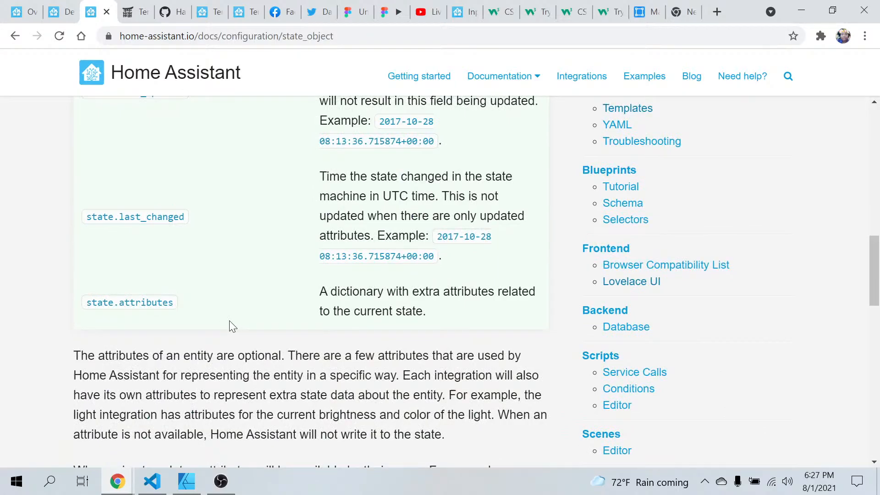
pyautogui.scroll(-5, 232, 325)
pyautogui.scroll(-6, 233, 325)
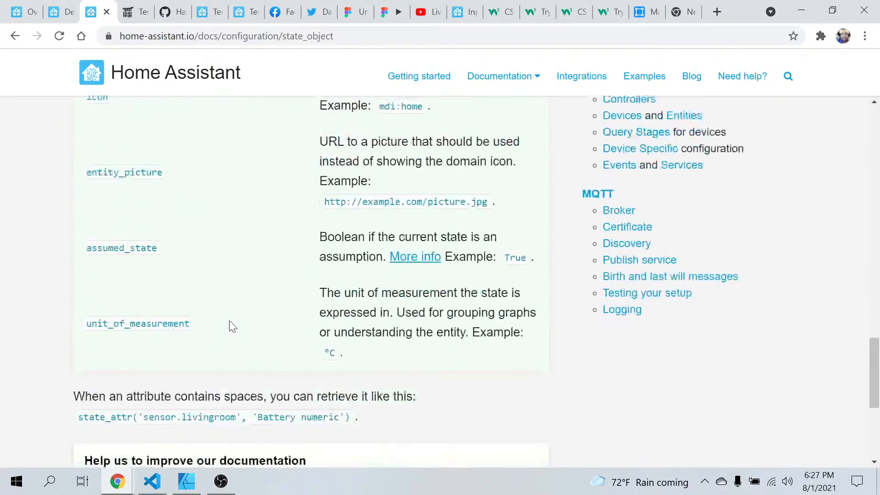
pyautogui.scroll(-3, 232, 325)
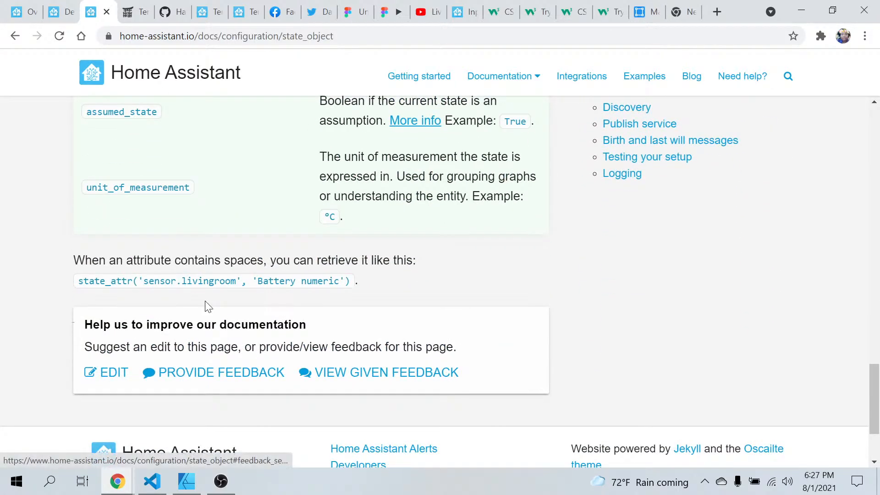
pyautogui.scroll(-3, 106, 276)
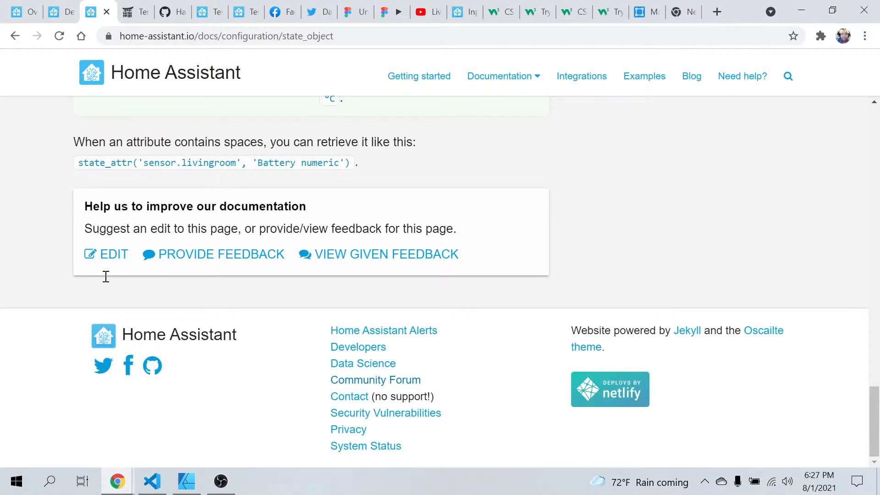
pyautogui.scroll(6, 106, 276)
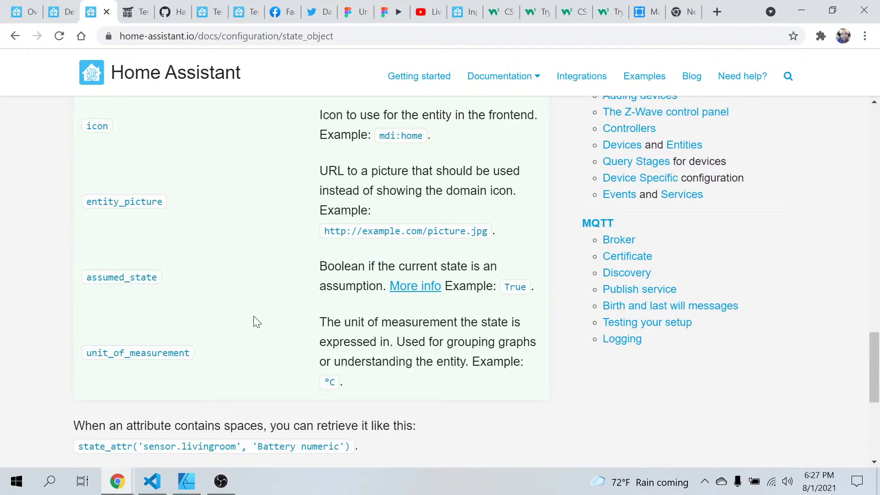
# - Return to the Templating page and review the template editor notes, the multiline script example and the important template rules
pyautogui.click(15, 36)
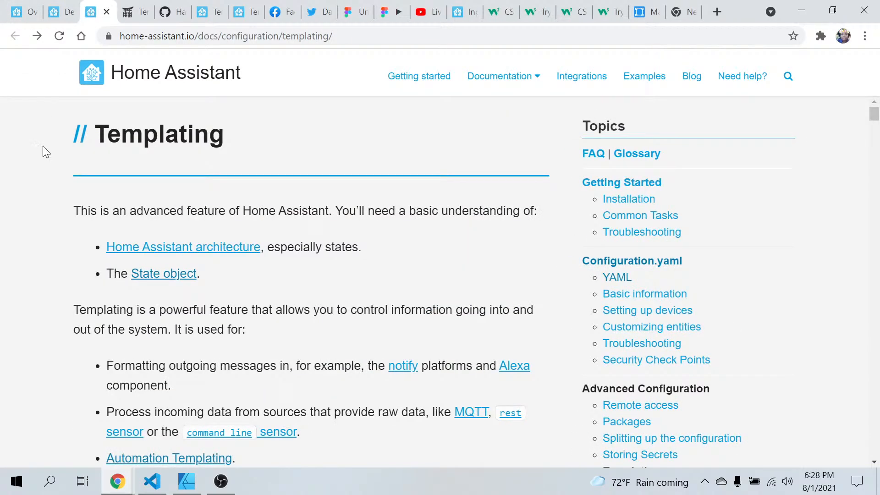
pyautogui.scroll(-7, 33, 246)
pyautogui.scroll(-5, 33, 247)
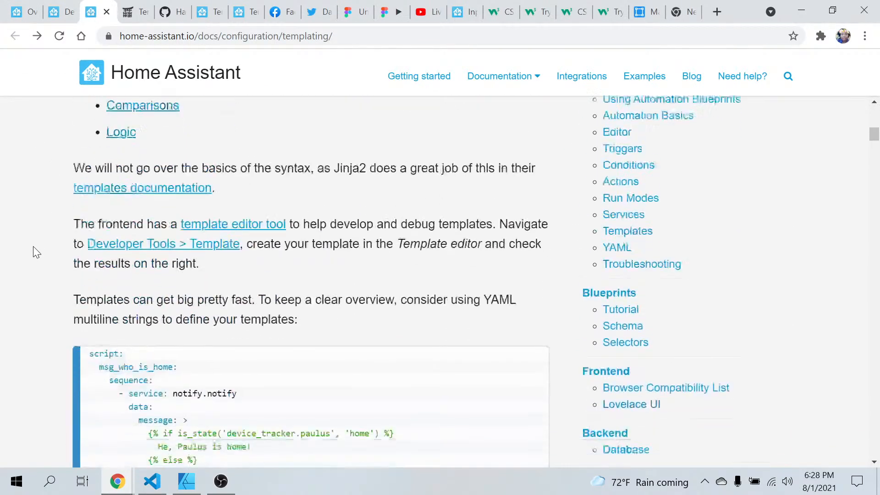
pyautogui.scroll(2, 82, 210)
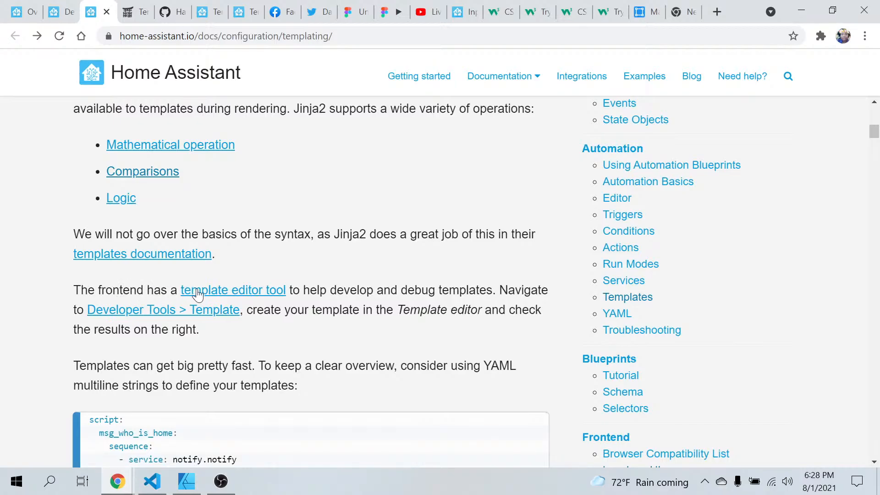
pyautogui.scroll(-6, 233, 329)
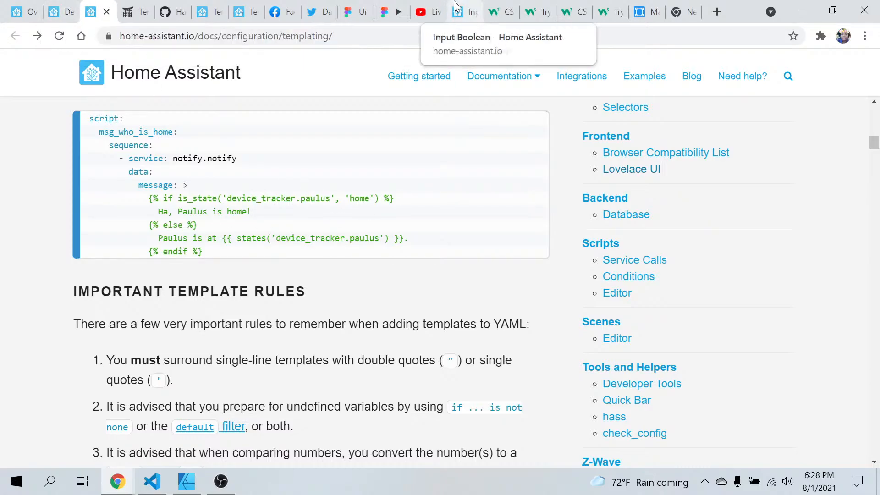
# - Check the live stream chat in YouTube Studio, and open the template editor in Home Assistant's Developer Tools
pyautogui.click(424, 11)
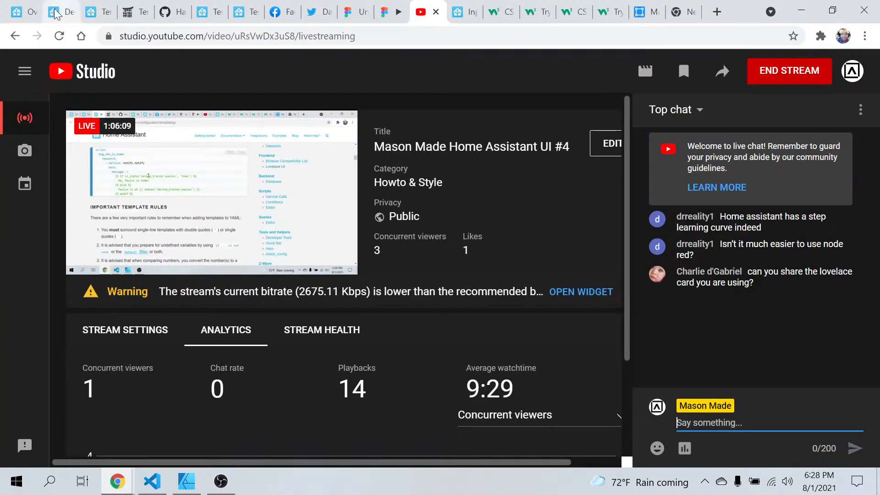
pyautogui.click(14, 18)
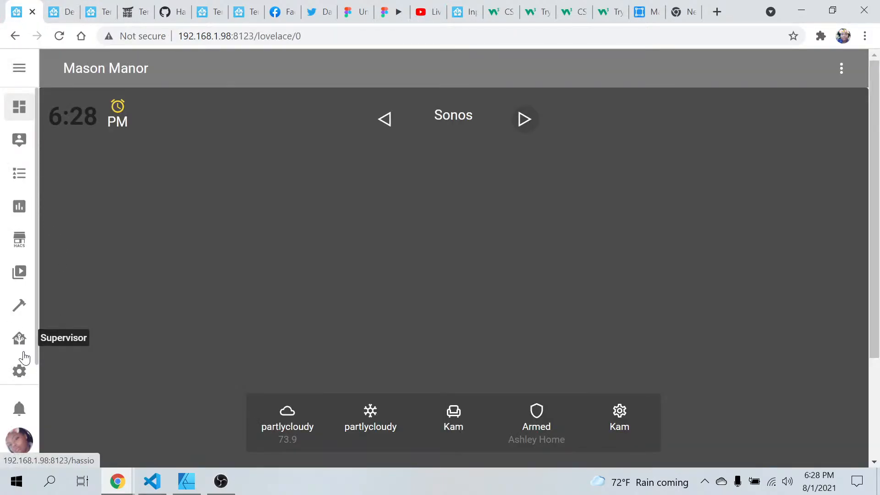
pyautogui.click(18, 302)
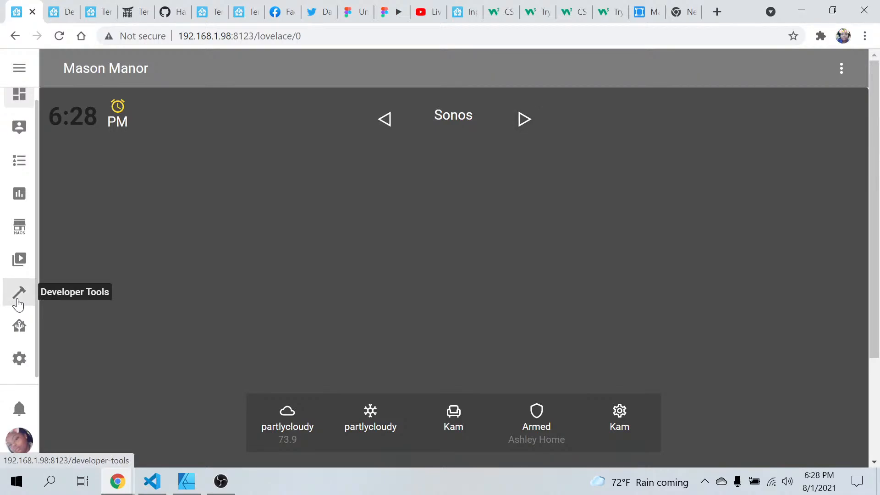
pyautogui.click(209, 105)
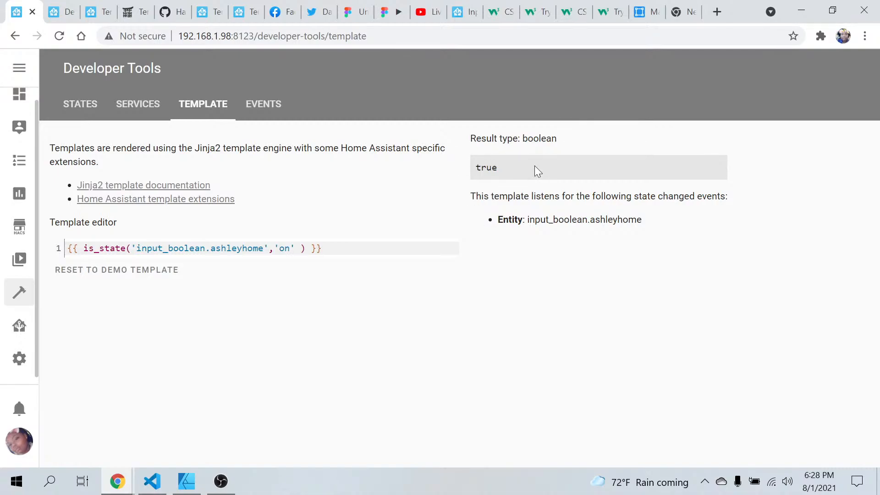
# - Try == in place of the comma between the is_state arguments in the template editor, and restore the comma
pyautogui.click(274, 246)
pyautogui.press('BackSpace')
pyautogui.write('==')
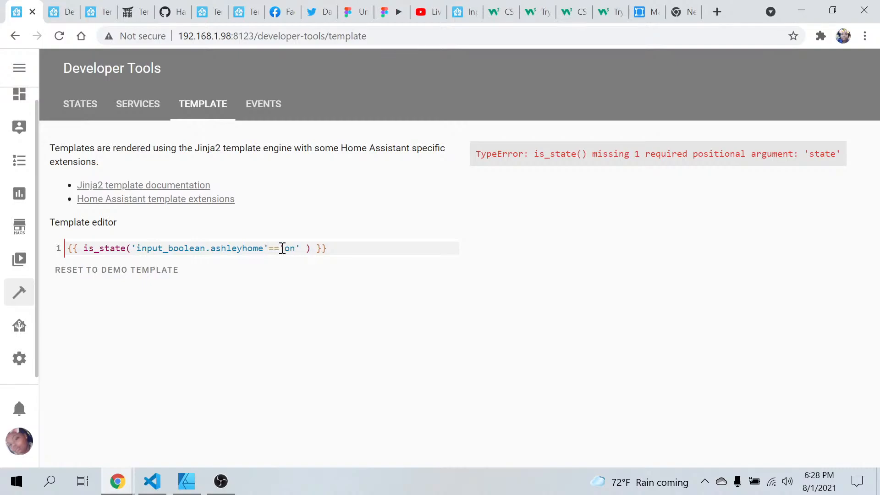
pyautogui.click(282, 248)
pyautogui.press('BackSpace')
pyautogui.press('BackSpace')
pyautogui.write(',')
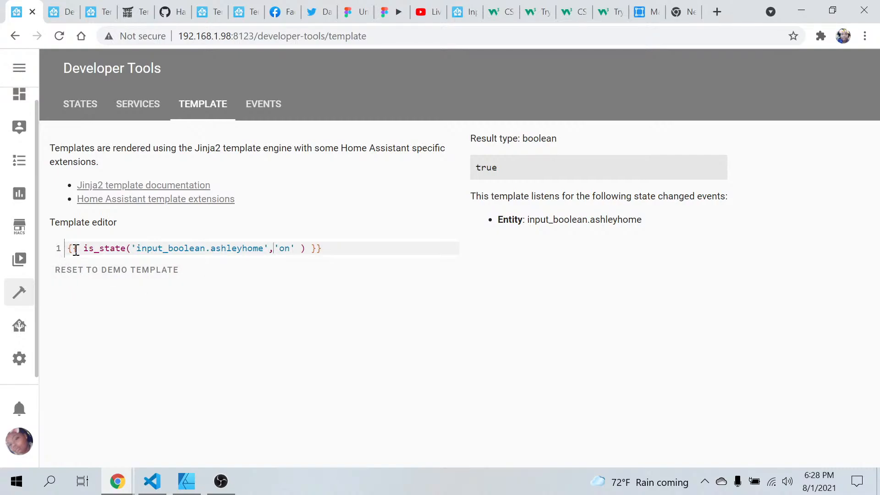
# - Switch to Visual Studio Code and delete the Home, else, Unknown and endif lines from the waldo_location_status template in var.yaml
pyautogui.click(151, 486)
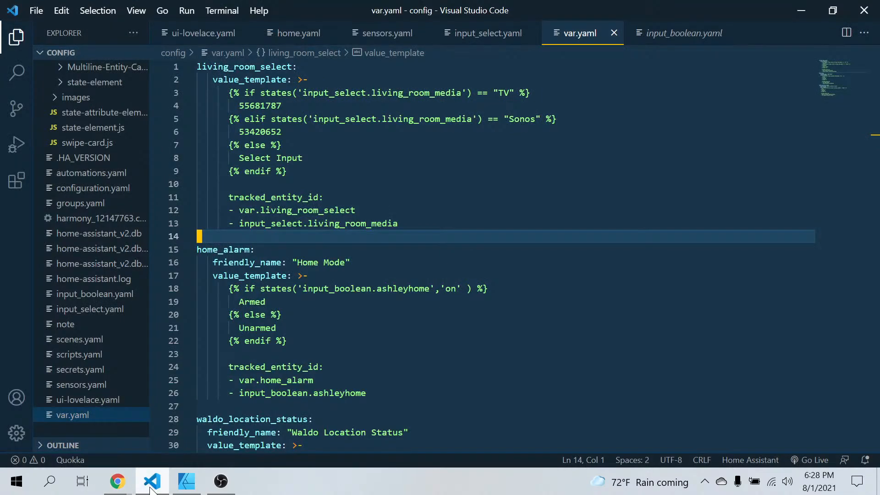
pyautogui.scroll(-5, 323, 287)
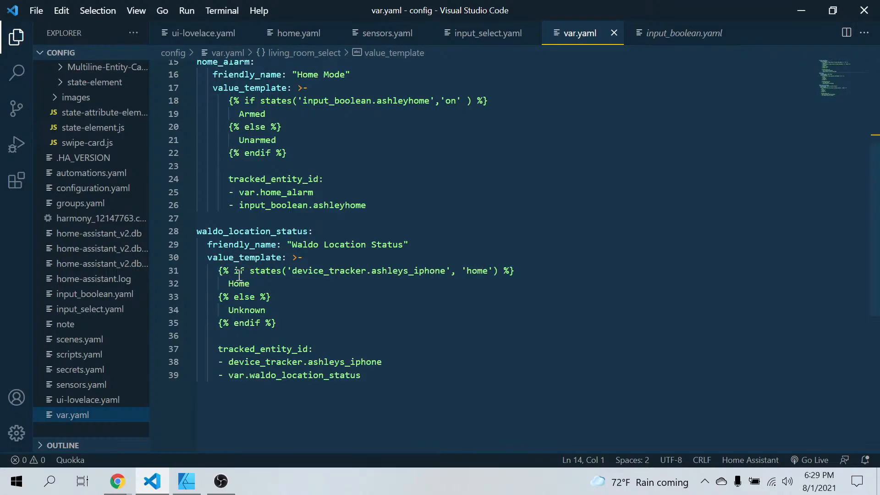
pyautogui.moveTo(287, 328); pyautogui.dragTo(188, 287)
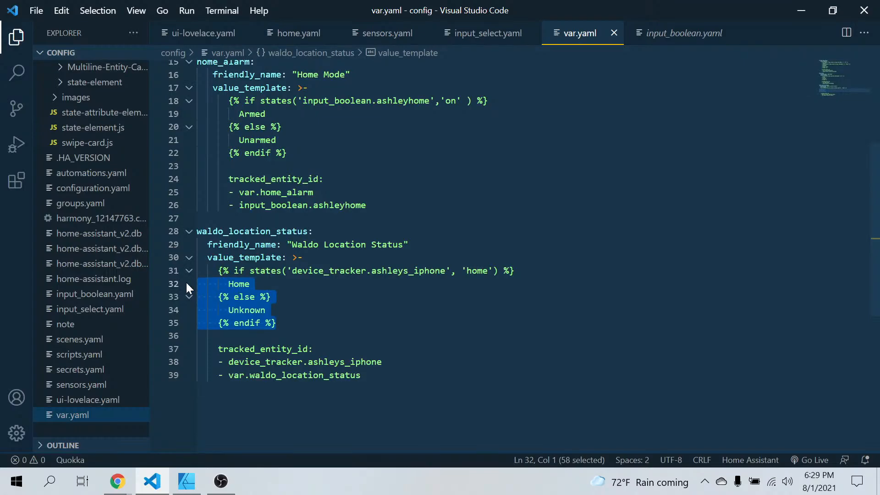
pyautogui.press('BackSpace')
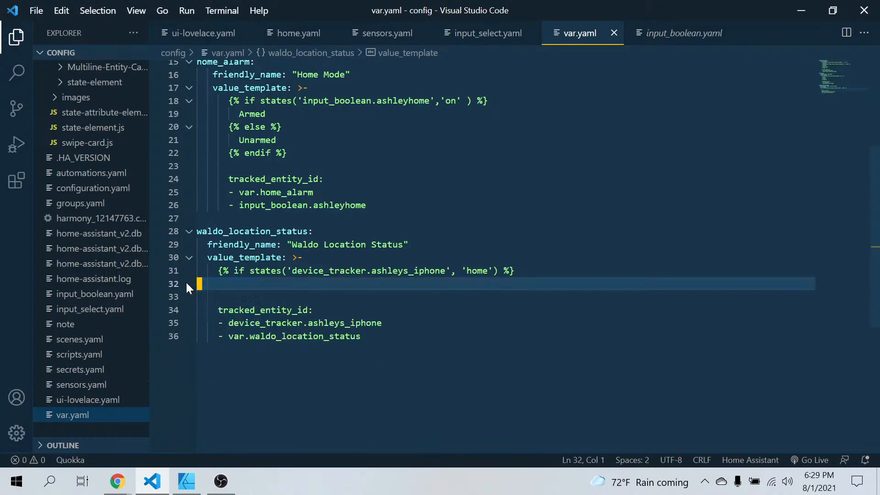
# - Turn the waldo_location_status if statement into a plain states expression enclosed in double curly braces
pyautogui.click(242, 271)
pyautogui.press('BackSpace')
pyautogui.press('BackSpace')
pyautogui.press('BackSpace')
pyautogui.press('BackSpace')
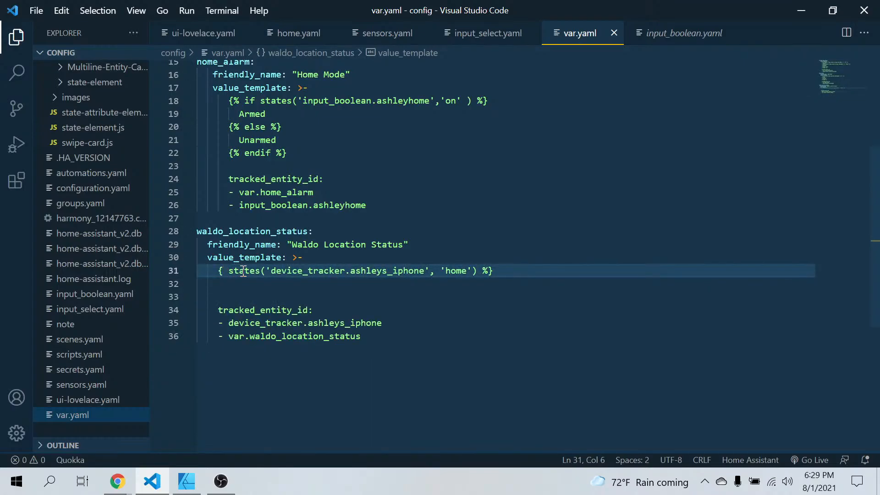
pyautogui.write('{')
pyautogui.press('BackSpace')
pyautogui.write('{')
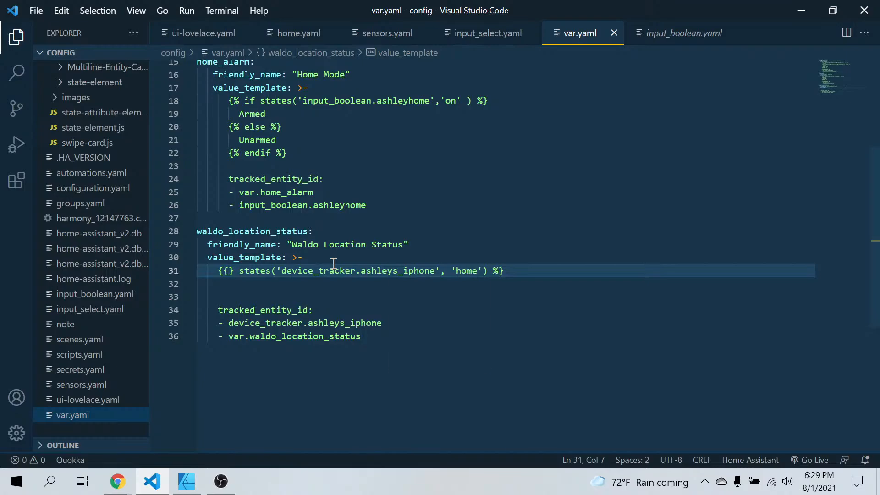
pyautogui.press('XF86MonBrightnessUp')
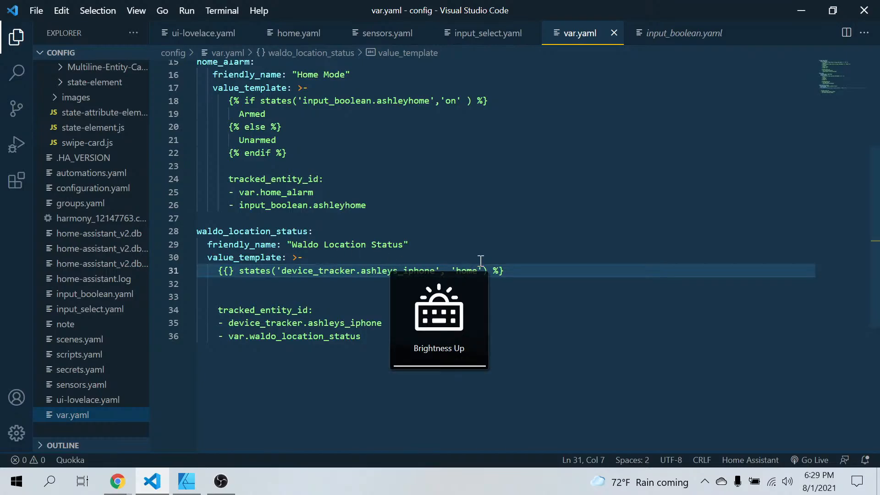
pyautogui.click(499, 270)
pyautogui.press('BackSpace')
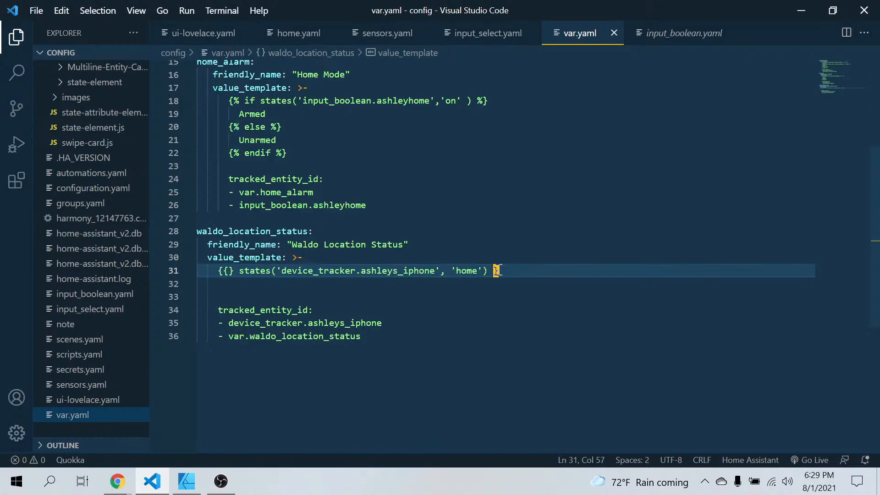
pyautogui.write('}')
pyautogui.click(239, 272)
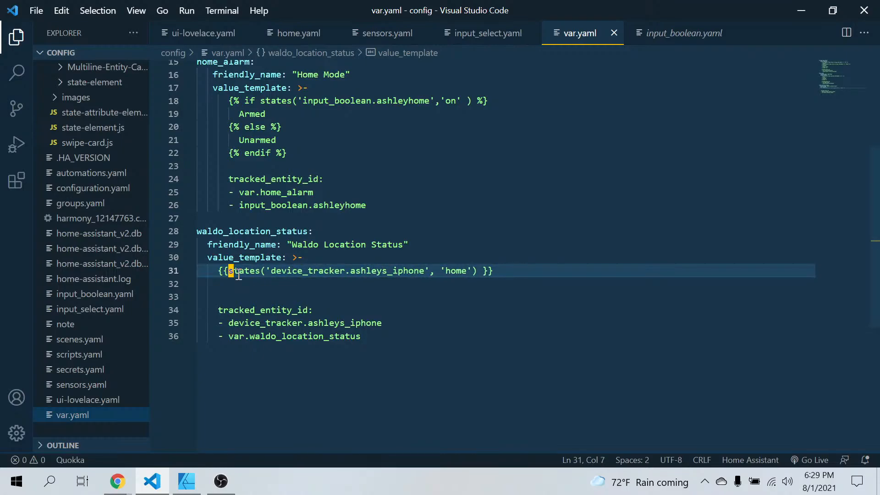
pyautogui.press('BackSpace')
pyautogui.hotkey('ctrl', 'space')
# - Check the is_state expression in Home Assistant's template editor, and prefix states with is_ in var.yaml's waldo_location_status template
pyautogui.click(117, 481)
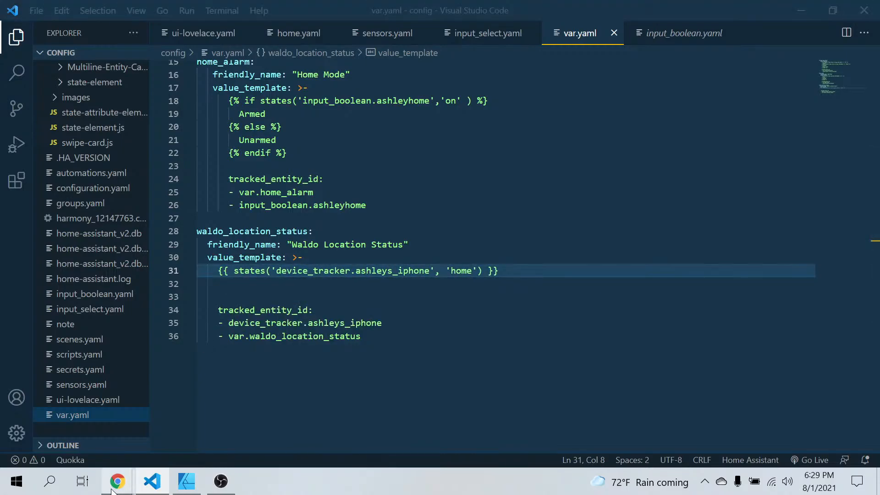
pyautogui.click(80, 437)
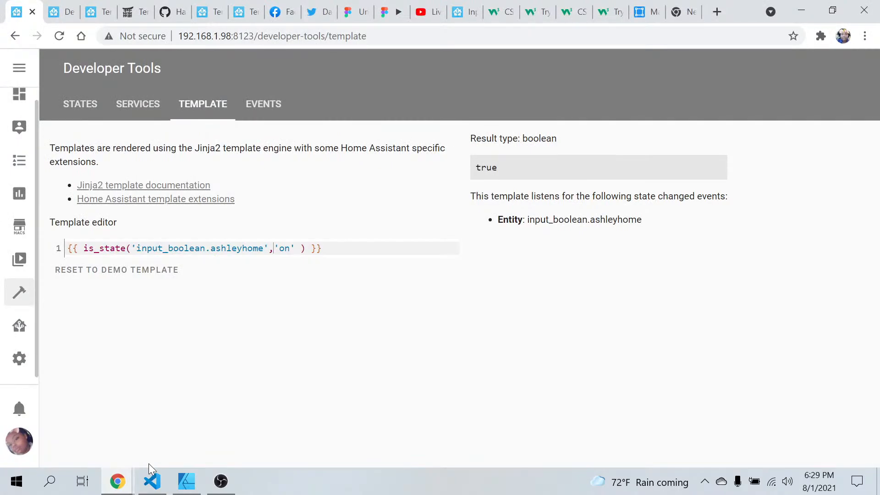
pyautogui.click(153, 481)
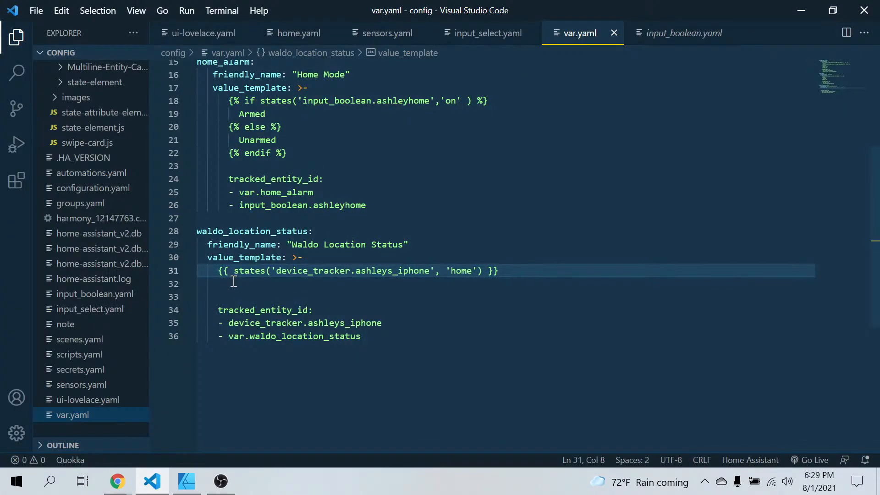
pyautogui.write('is_')
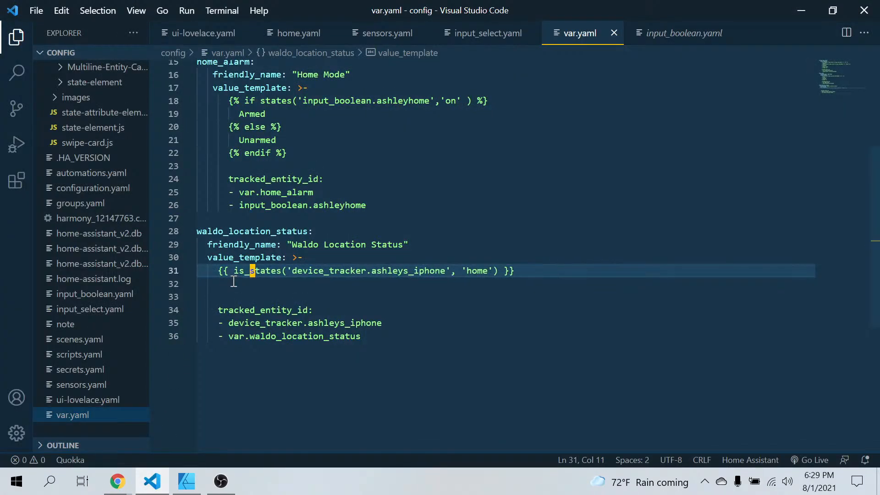
# - Switch to Home Assistant in Chrome, validate the configuration in Server Controls, and restart the server
pyautogui.click(118, 481)
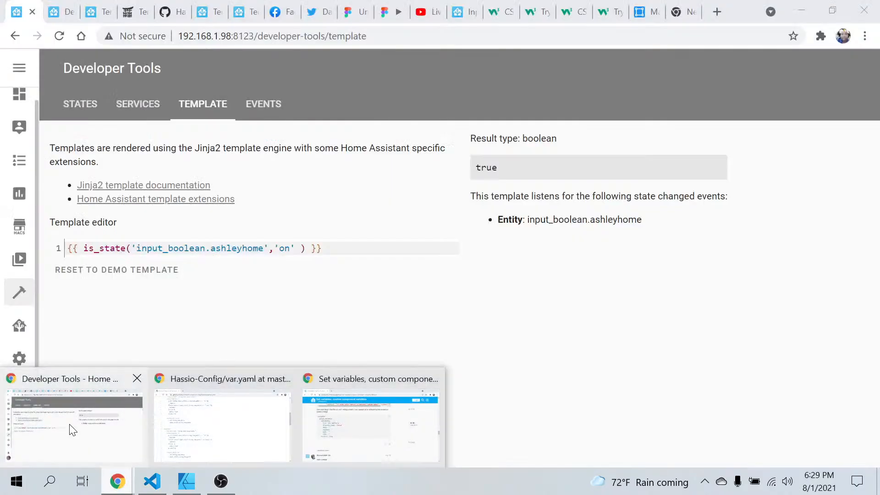
pyautogui.click(72, 429)
pyautogui.click(18, 358)
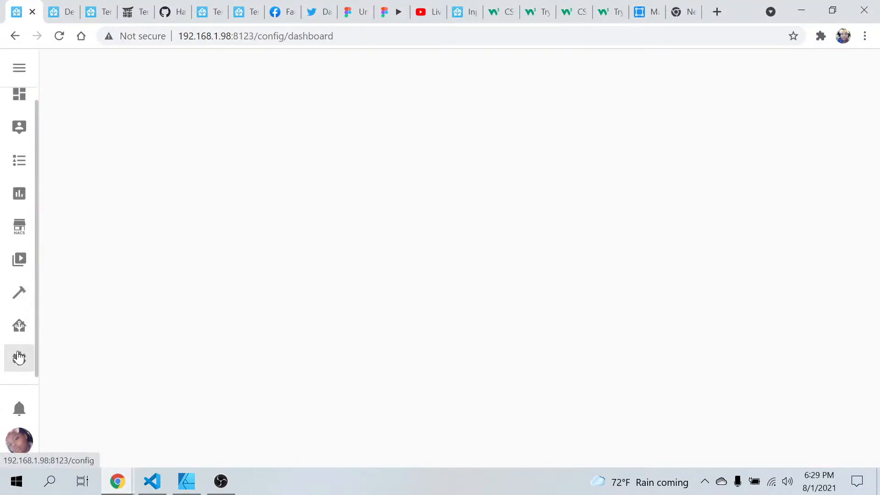
pyautogui.scroll(-12, 412, 266)
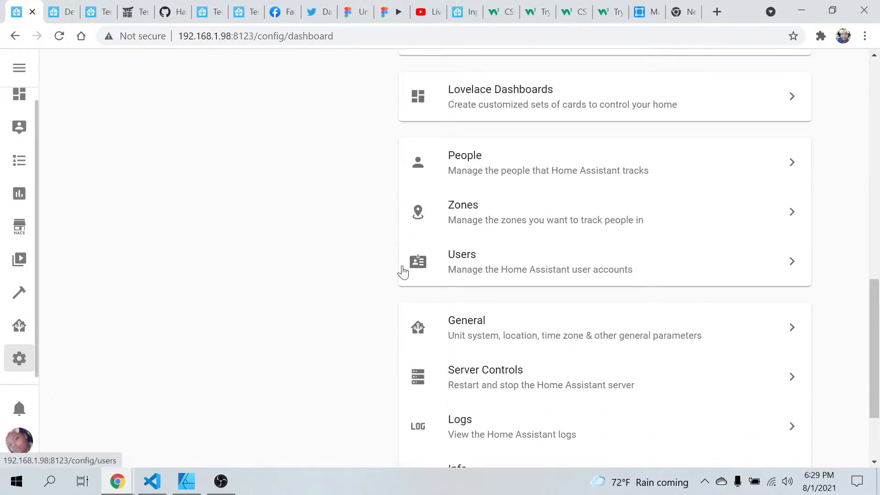
pyautogui.click(477, 373)
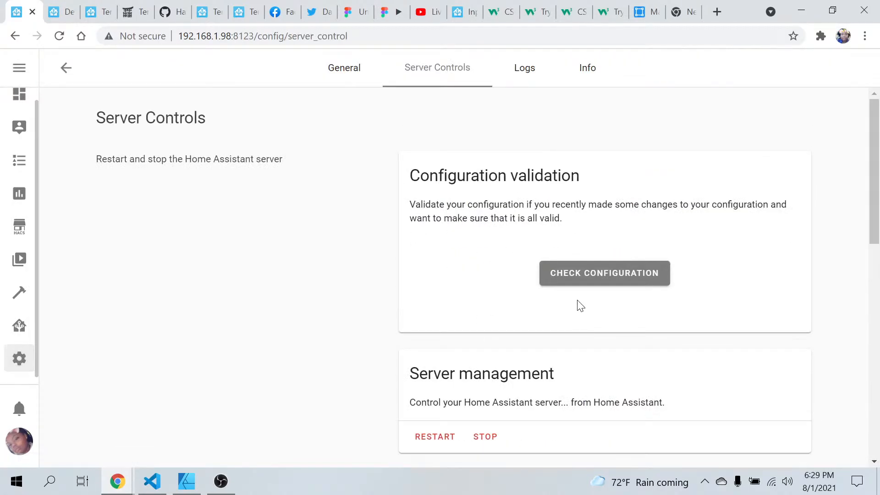
pyautogui.click(589, 277)
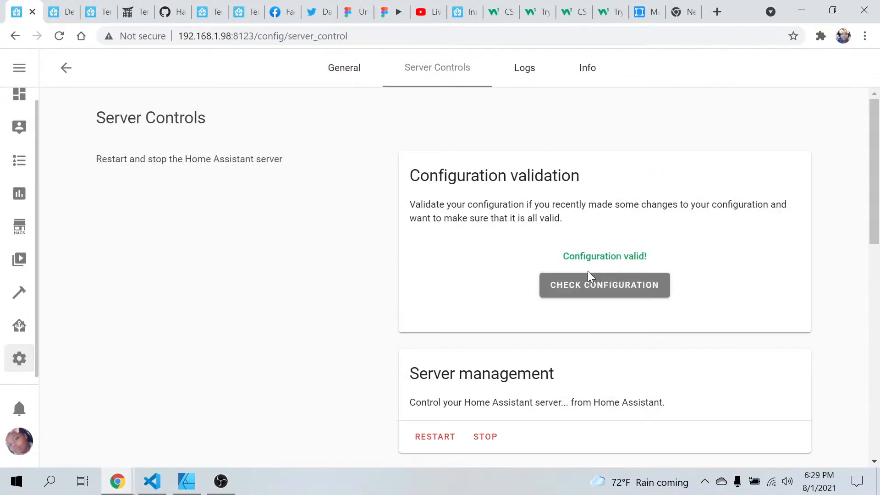
pyautogui.click(438, 438)
pyautogui.click(542, 311)
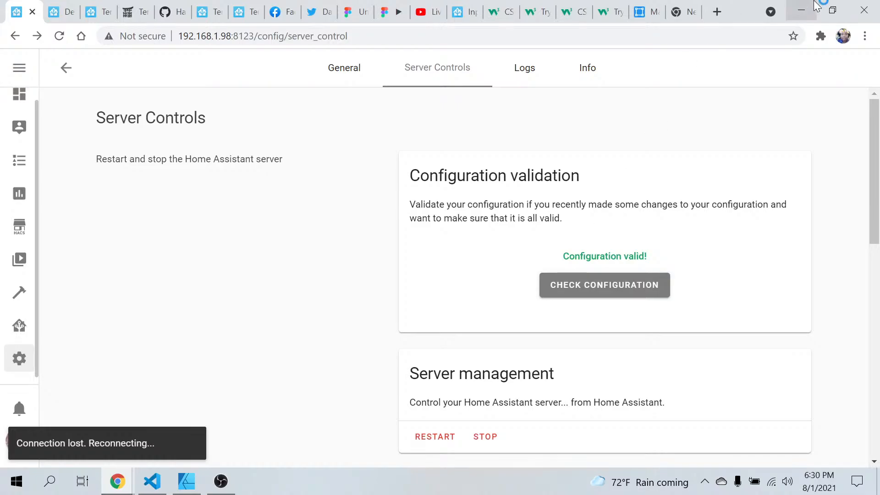
# - Close the last browser tab and the templating documentation tab before the GitHub one, and return to the Home Assistant tab
pyautogui.rightClick(676, 16)
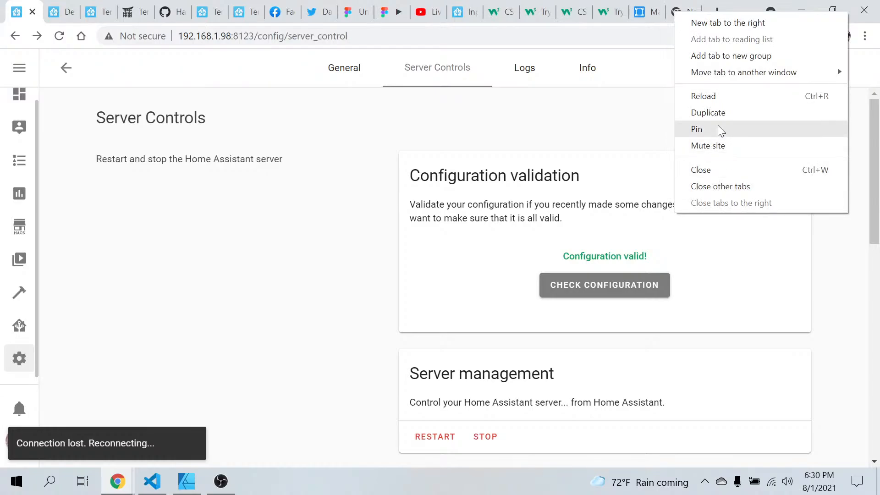
pyautogui.click(719, 172)
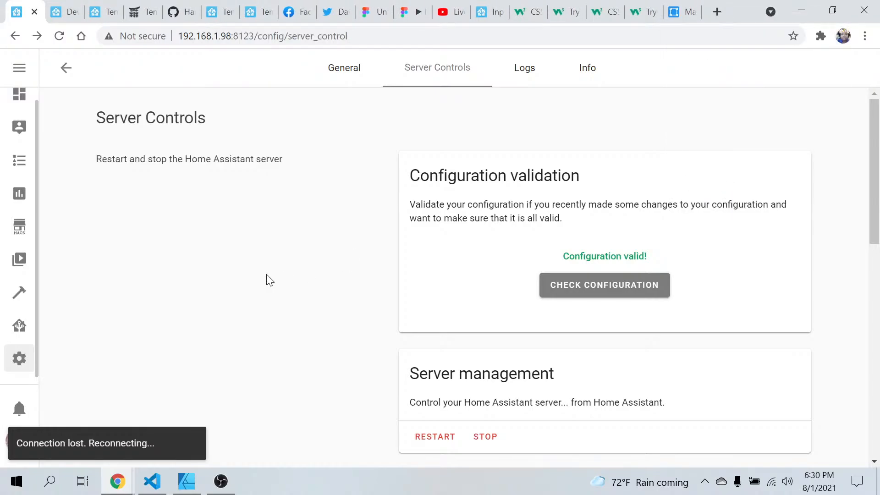
pyautogui.click(151, 15)
pyautogui.click(151, 16)
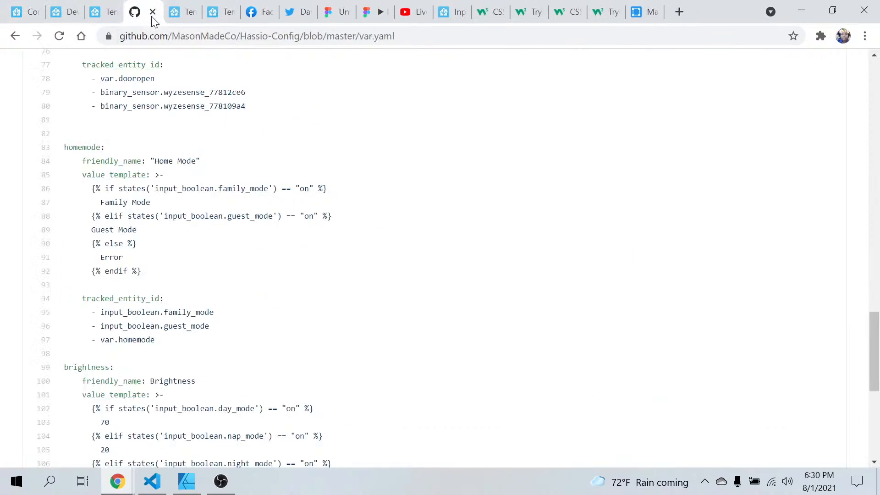
pyautogui.click(10, 10)
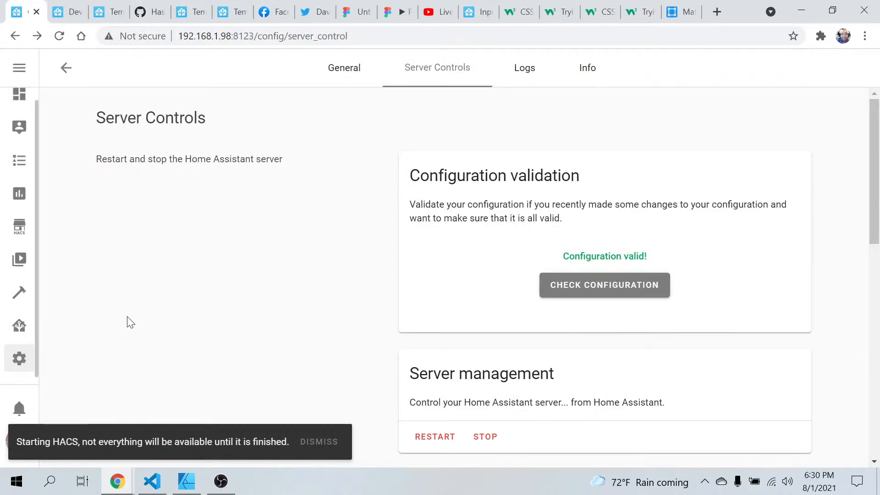
# - Open Home Assistant's Developer Tools and compare the template editor's is_state expression with the waldo_location_status template in var.yaml
pyautogui.click(19, 302)
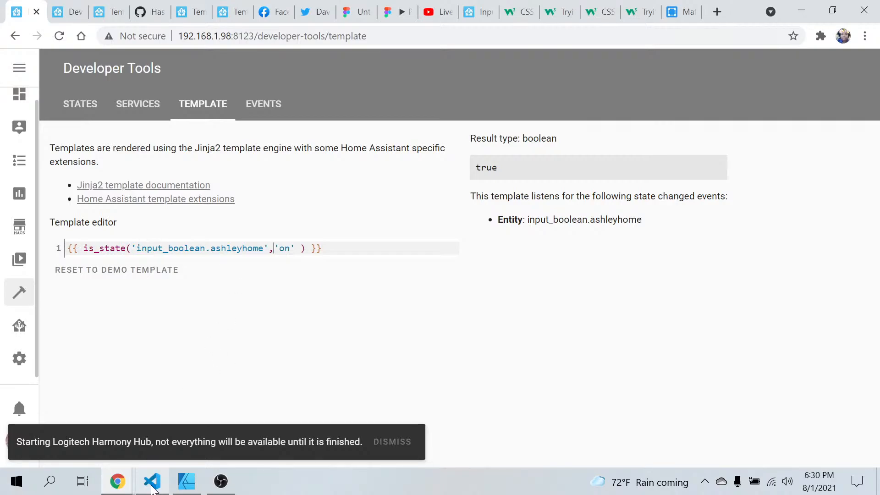
pyautogui.moveTo(154, 490)
pyautogui.click(148, 426)
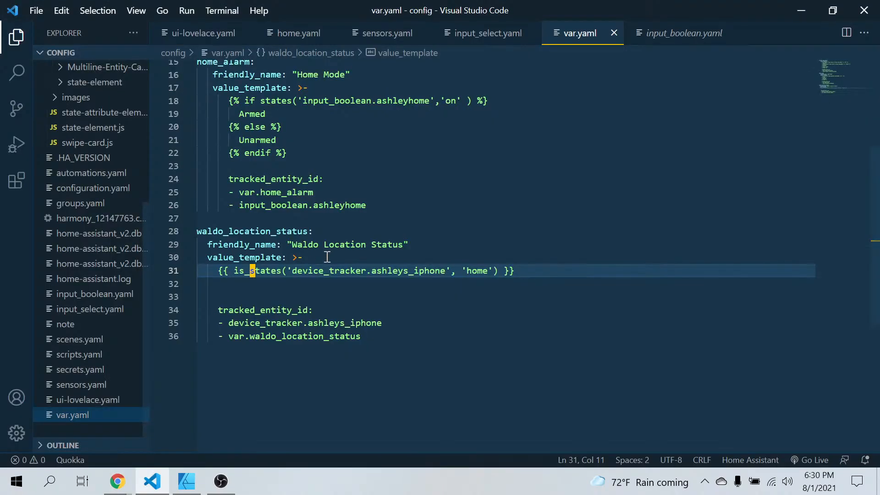
pyautogui.moveTo(117, 483)
pyautogui.click(116, 427)
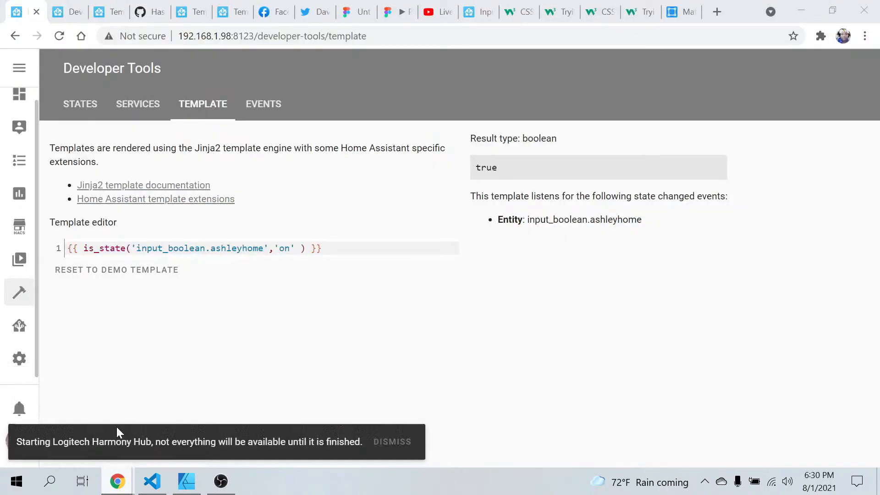
# - Look up the state of var.waldo_location_status in Developer Tools and dismiss the startup notification
pyautogui.click(97, 110)
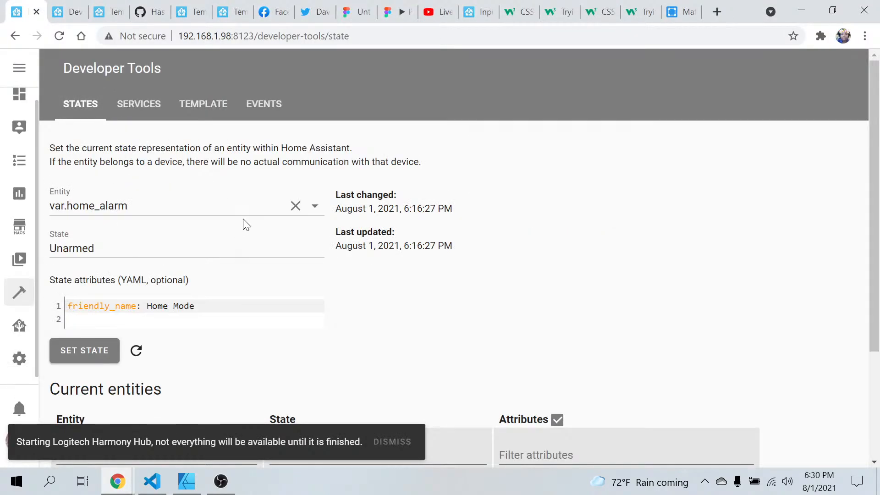
pyautogui.click(241, 208)
pyautogui.press('BackSpace')
pyautogui.press('BackSpace')
pyautogui.press('BackSpace')
pyautogui.press('BackSpace')
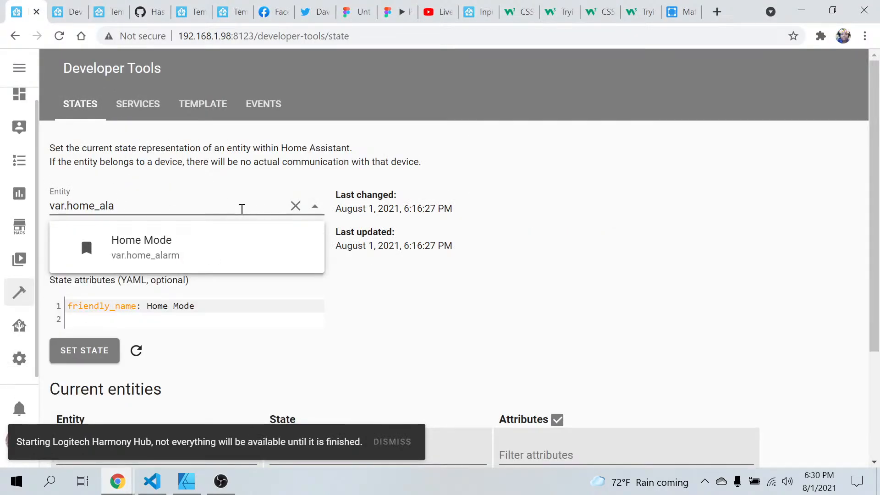
pyautogui.press('BackSpace')
pyautogui.press('BackSpace')
pyautogui.press('BackSpace')
pyautogui.press('BackSpace')
pyautogui.press('BackSpace')
pyautogui.press('BackSpace')
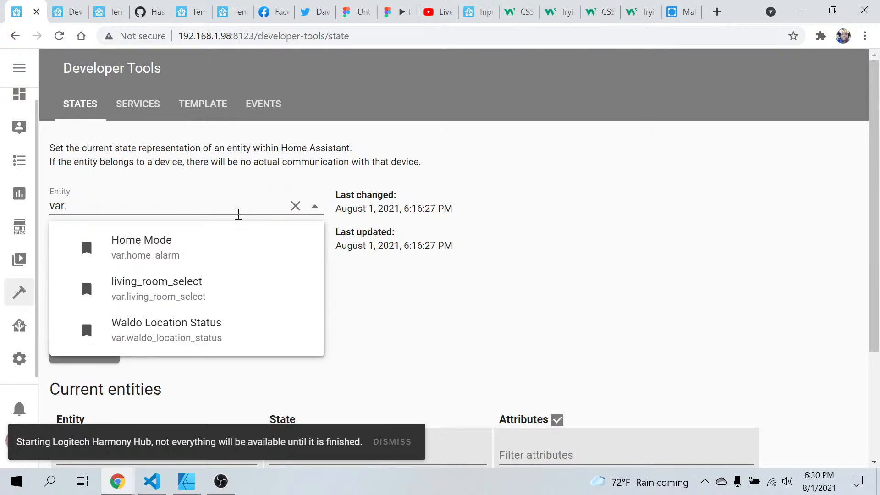
pyautogui.click(222, 337)
pyautogui.scroll(-3, 338, 344)
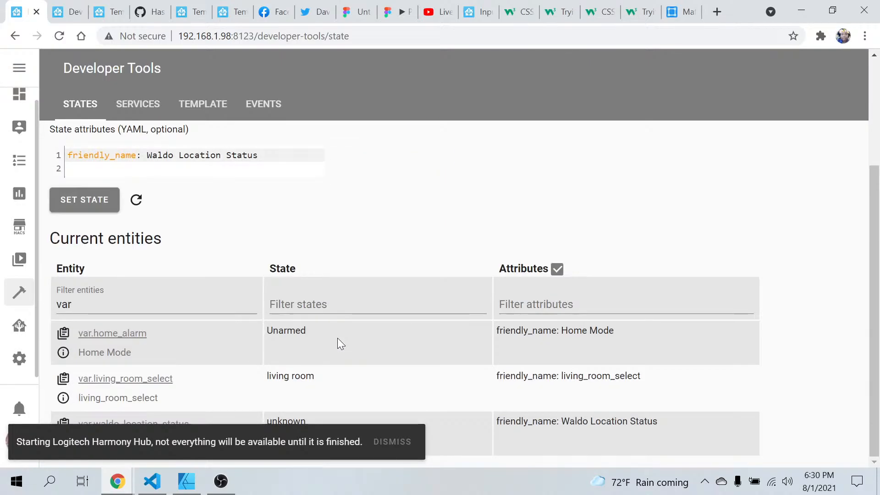
pyautogui.click(390, 444)
# - Reload the entity states page, filter the current entities by var, and dismiss the startup notification to check their states
pyautogui.click(59, 35)
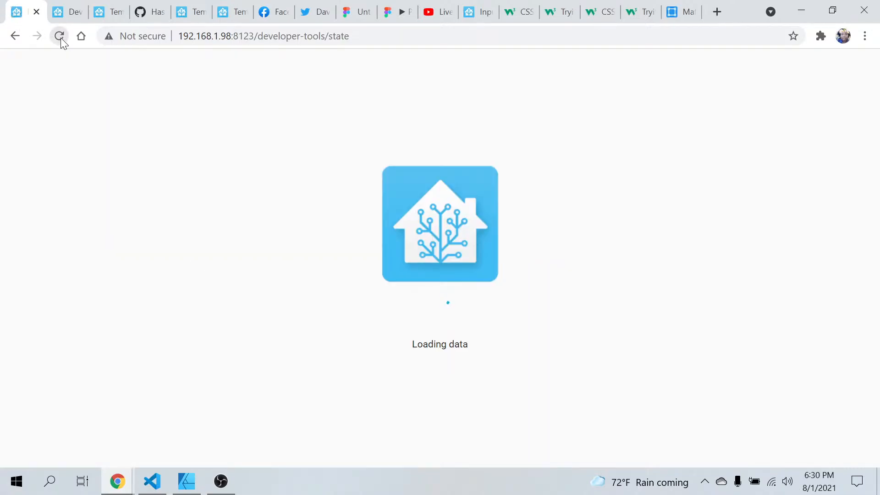
pyautogui.click(198, 284)
pyautogui.scroll(-5, 199, 284)
pyautogui.scroll(3, 199, 284)
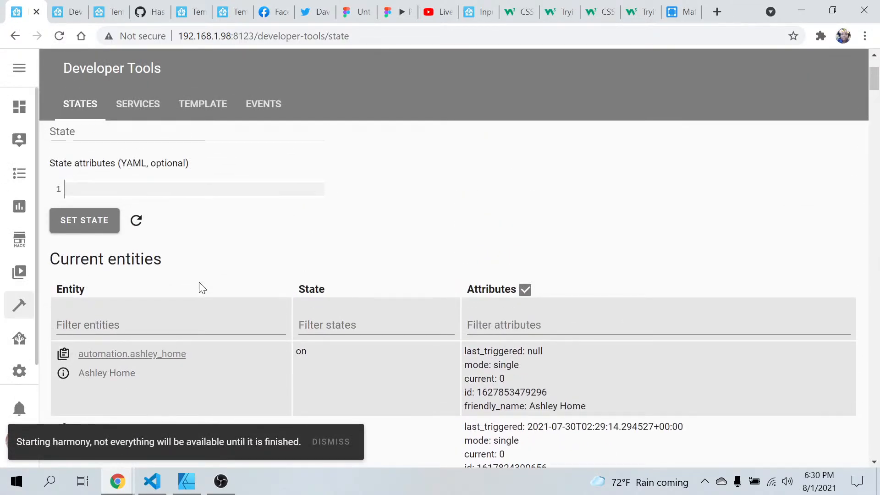
pyautogui.click(162, 322)
pyautogui.write('var')
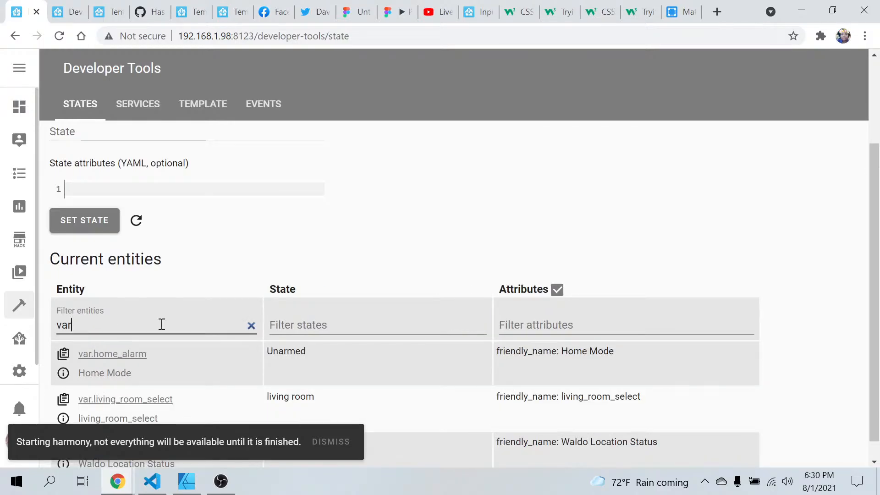
pyautogui.scroll(-1, 406, 328)
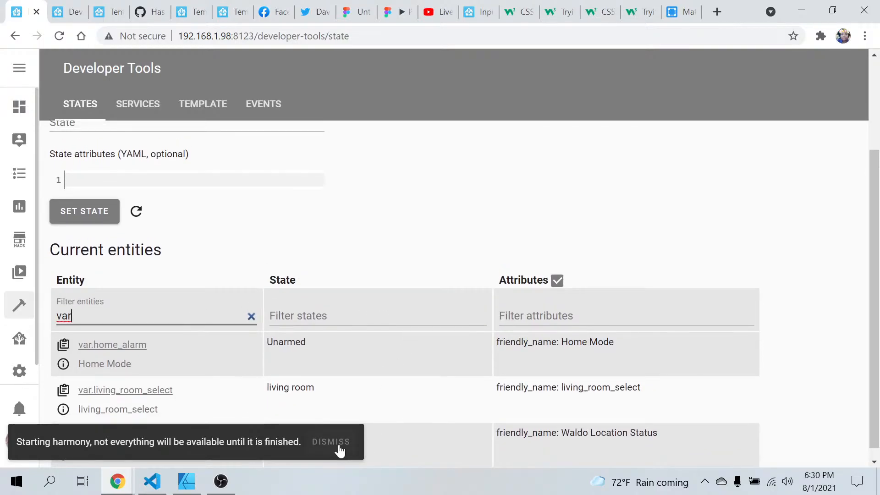
pyautogui.click(340, 451)
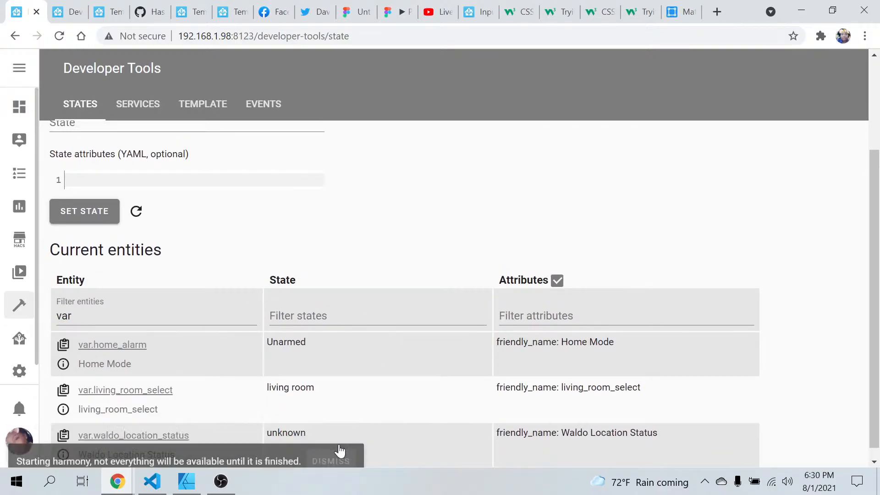
# - In var.yaml, remove the extra blank line in waldo_location_status and outdent its tracked_entity_id key to align with value_template
pyautogui.click(161, 487)
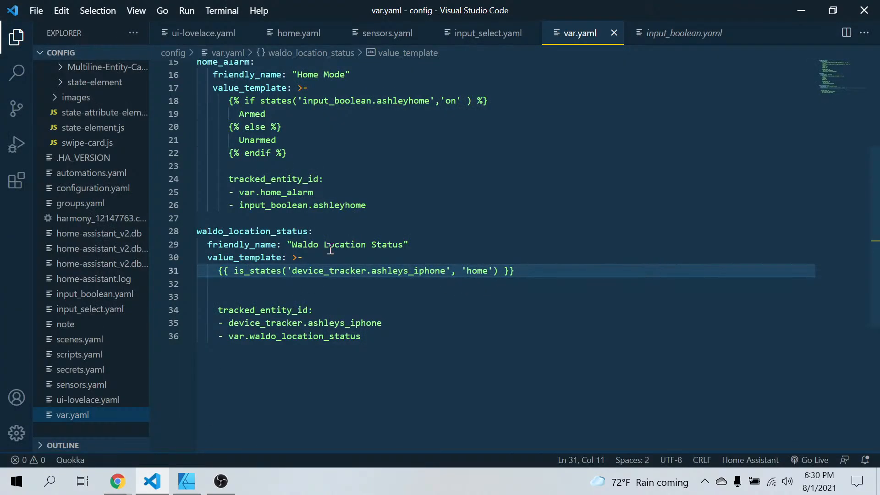
pyautogui.click(245, 291)
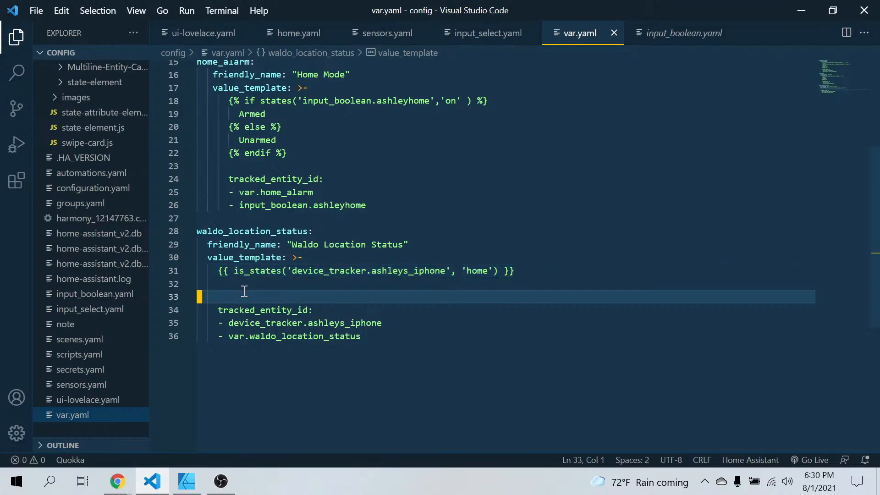
pyautogui.press('BackSpace')
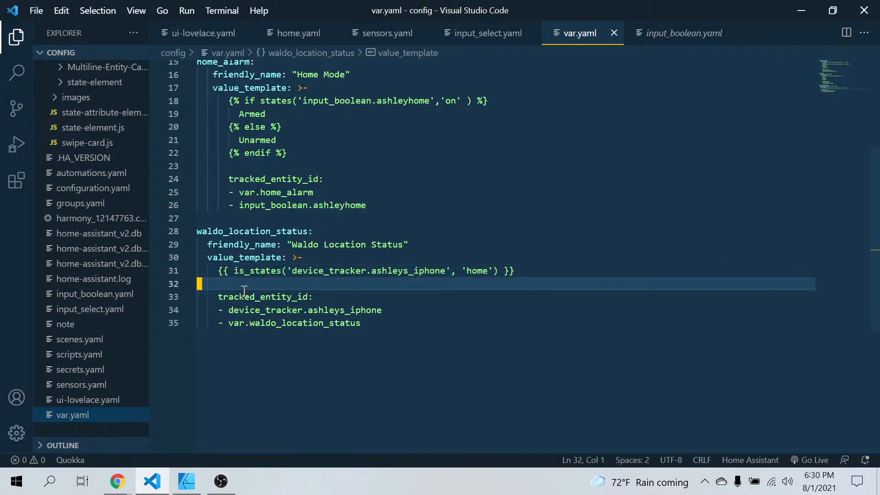
pyautogui.press('BackSpace')
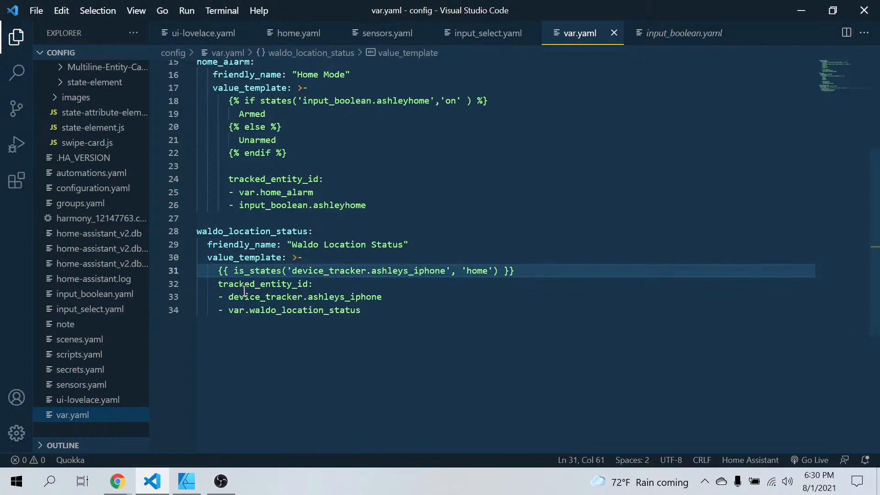
pyautogui.press('Return')
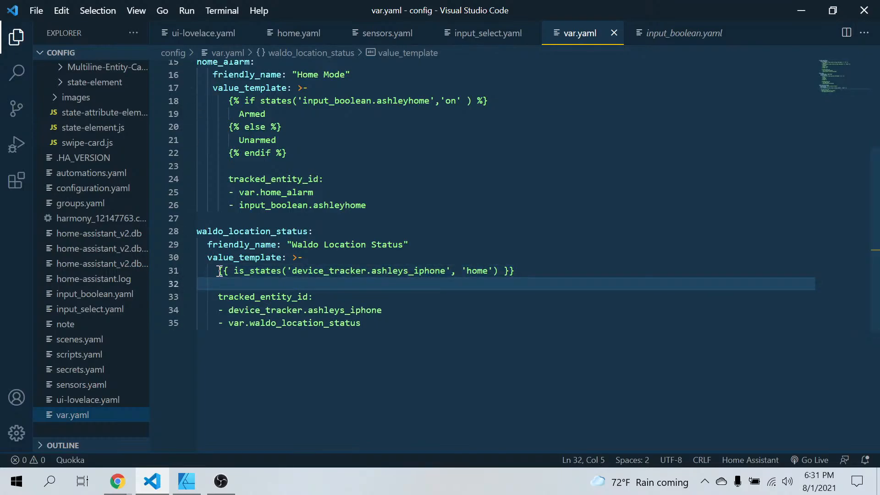
pyautogui.click(218, 295)
pyautogui.press('BackSpace')
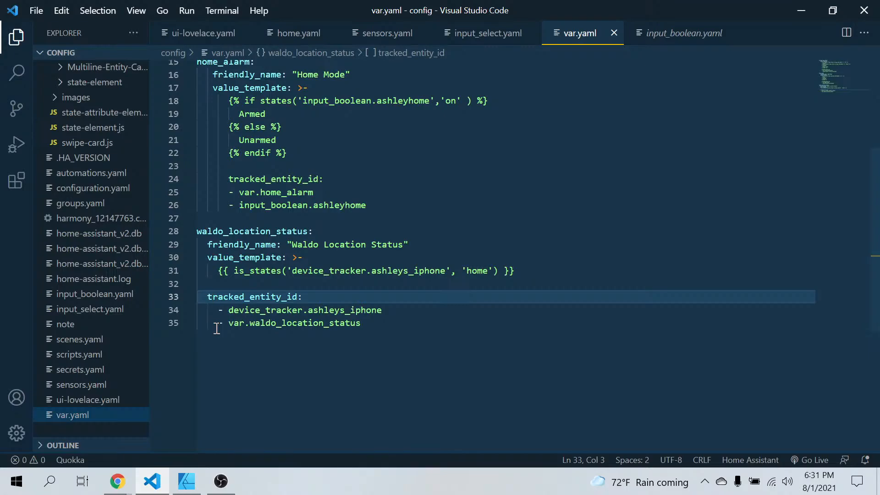
# - Outdent home_alarm's tracked_entity_id key by two spaces in var.yaml, and switch to Chrome
pyautogui.click(229, 180)
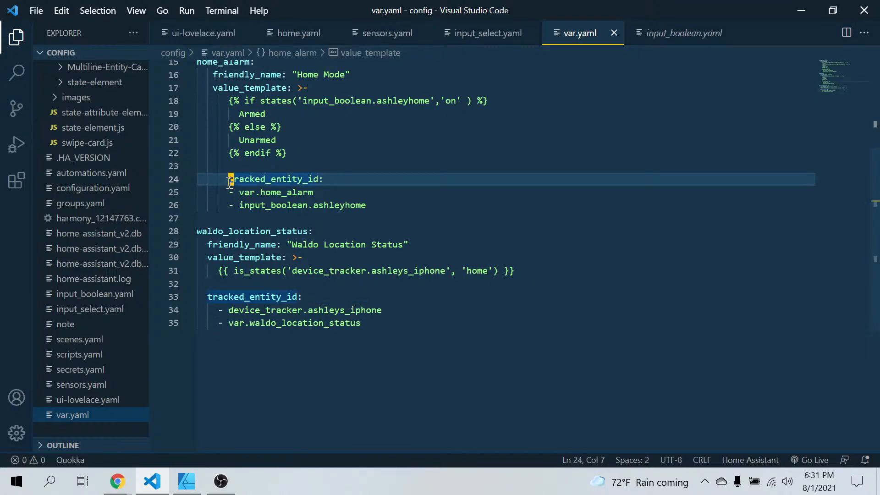
pyautogui.press('BackSpace')
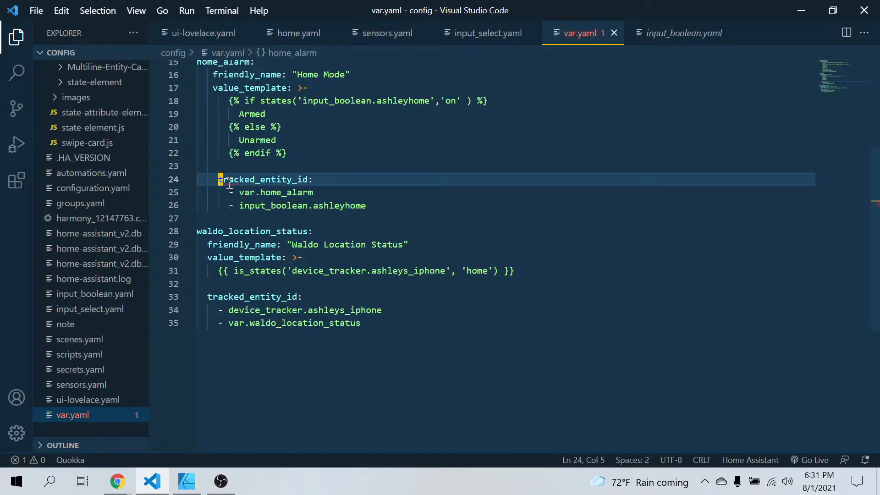
pyautogui.click(134, 490)
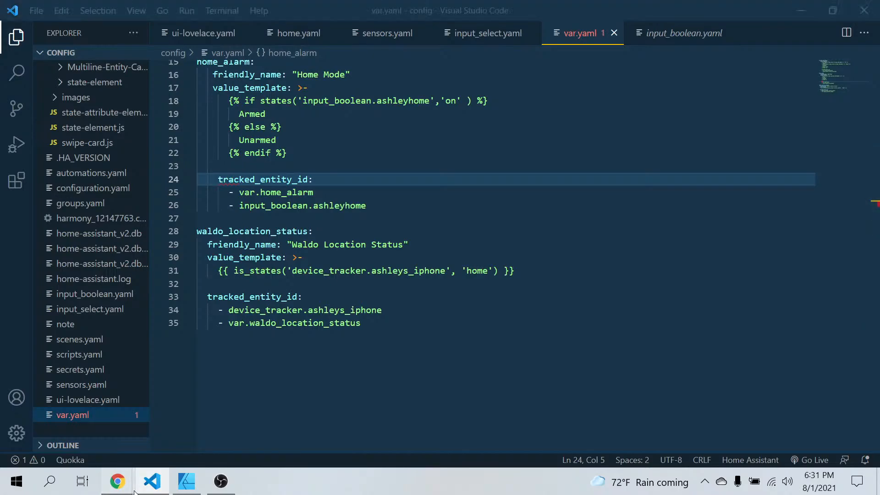
# - Indent the tracked_entity_id keys of home_alarm and waldo_location_status by one more space in var.yaml
pyautogui.click(509, 299)
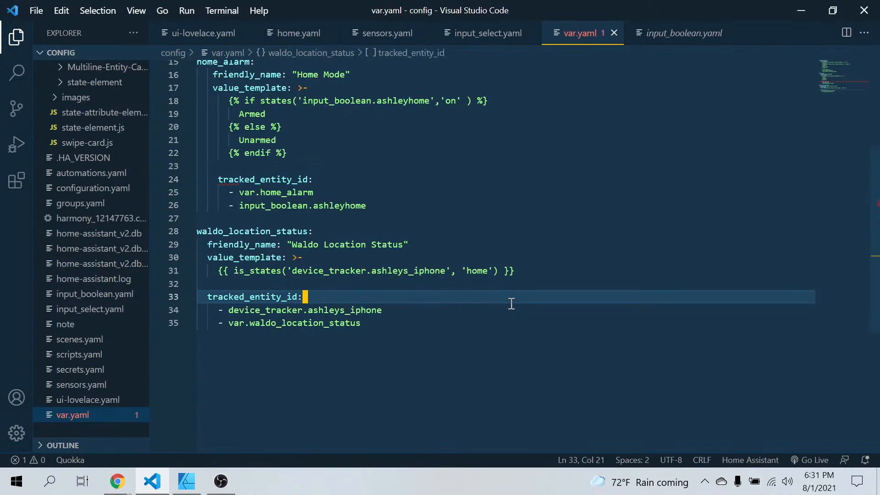
pyautogui.click(218, 181)
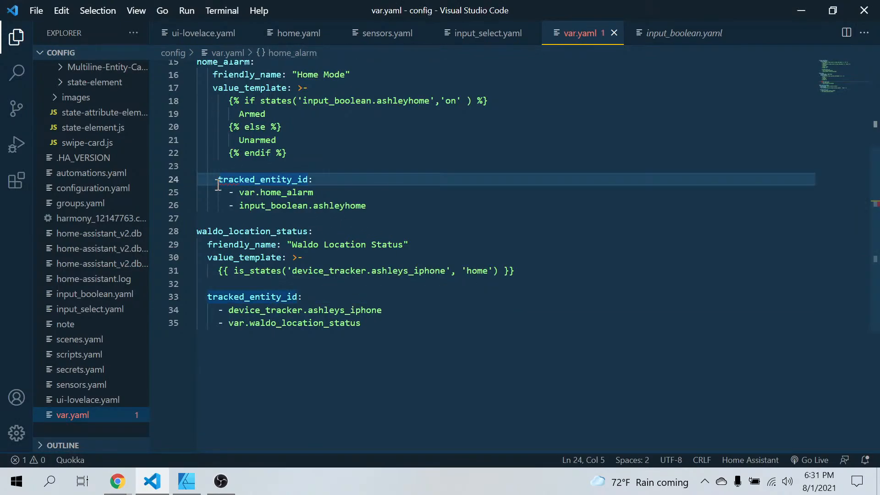
pyautogui.click(334, 215)
pyautogui.click(220, 179)
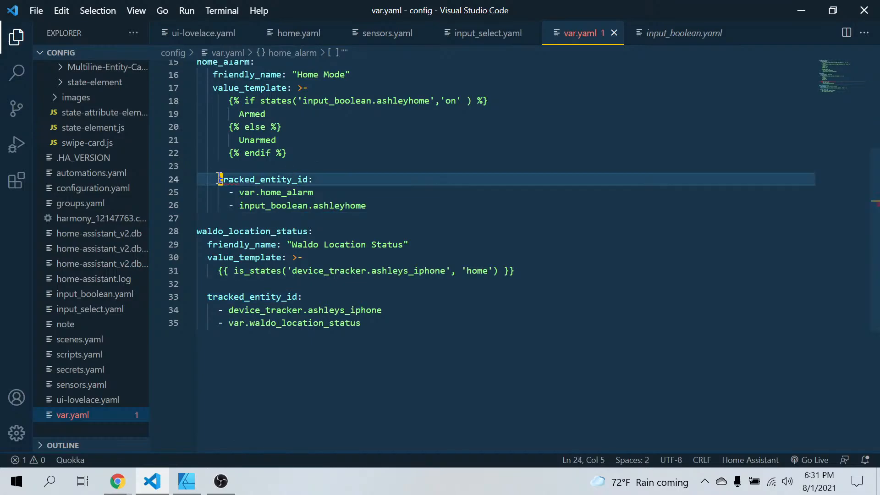
pyautogui.click(373, 397)
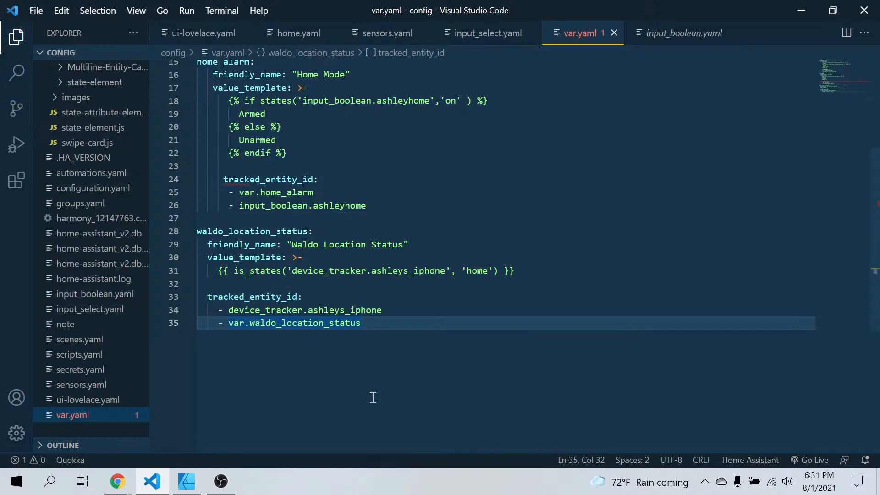
pyautogui.click(202, 296)
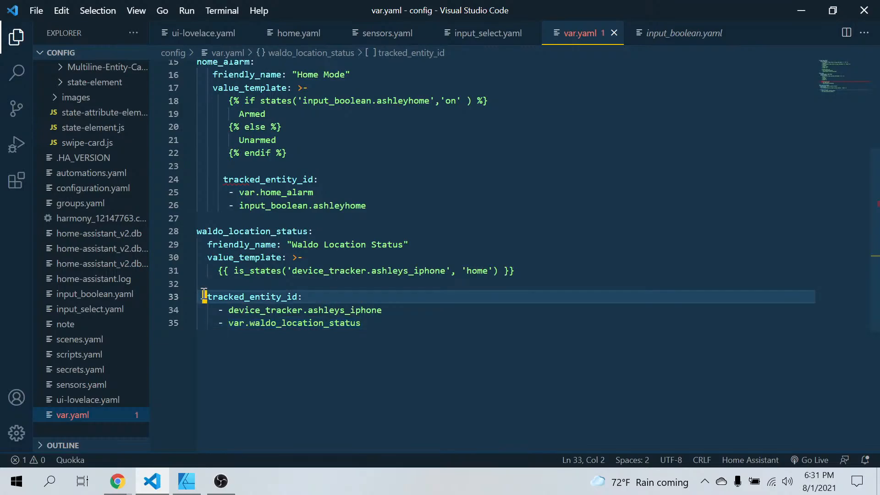
pyautogui.click(369, 423)
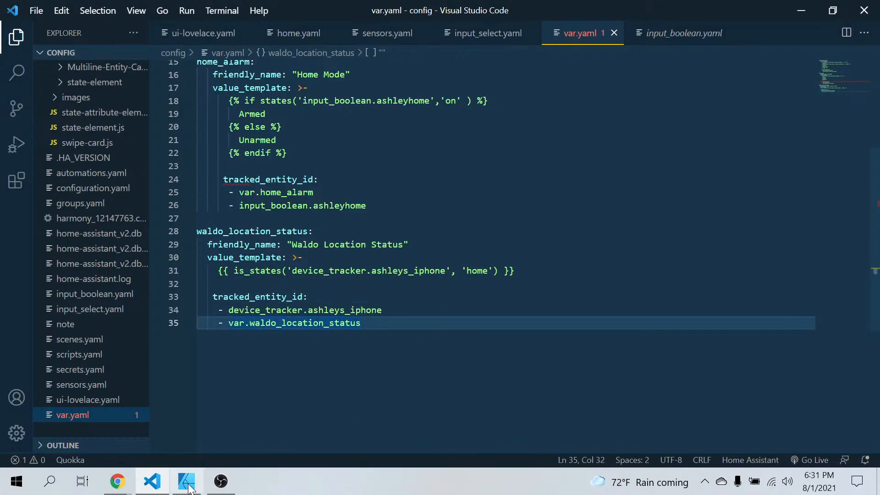
# - Switch to Chrome and examine the tracked_entity_id indentation and templates in the Hassio-Config var.yaml on GitHub
pyautogui.click(117, 481)
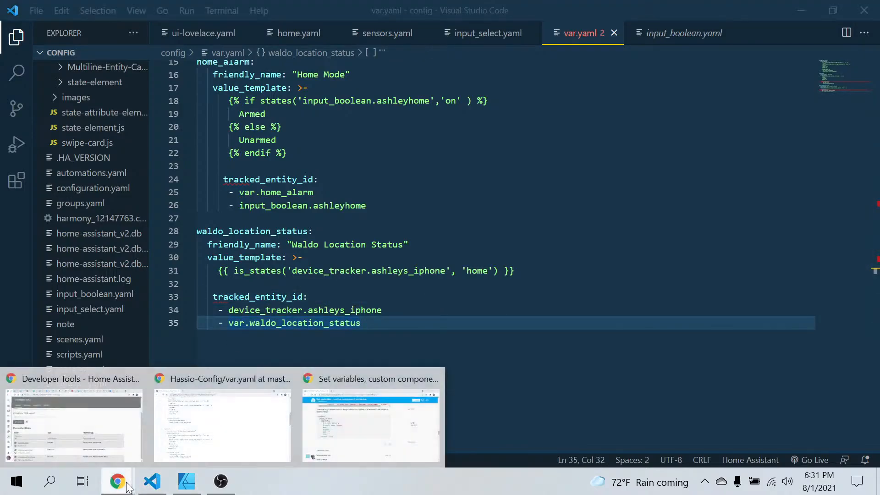
pyautogui.click(110, 427)
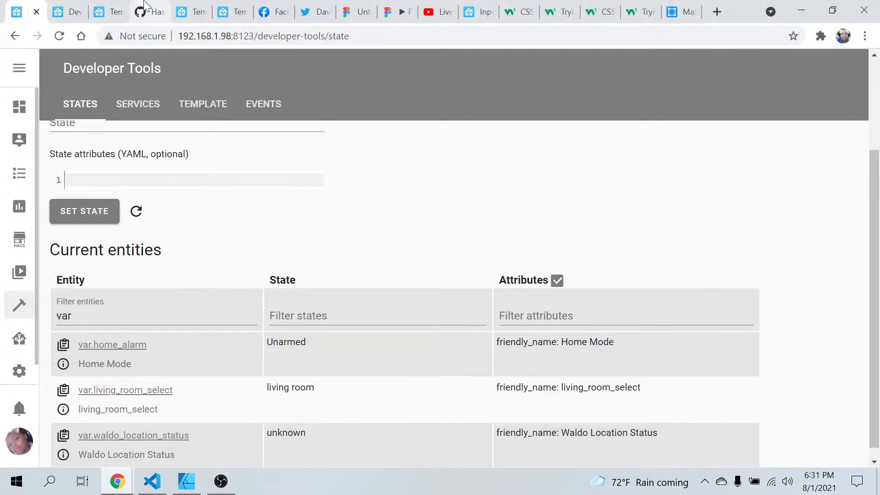
pyautogui.click(187, 11)
pyautogui.click(153, 19)
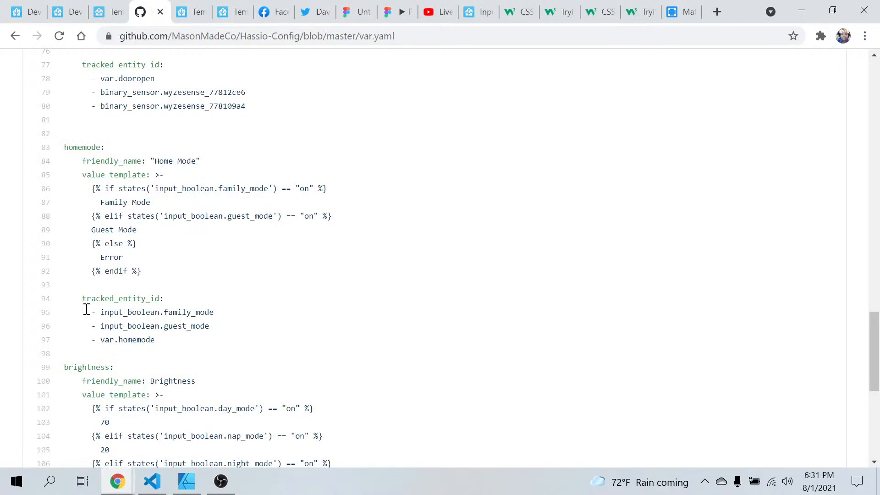
pyautogui.scroll(-5, 86, 310)
pyautogui.scroll(12, 86, 310)
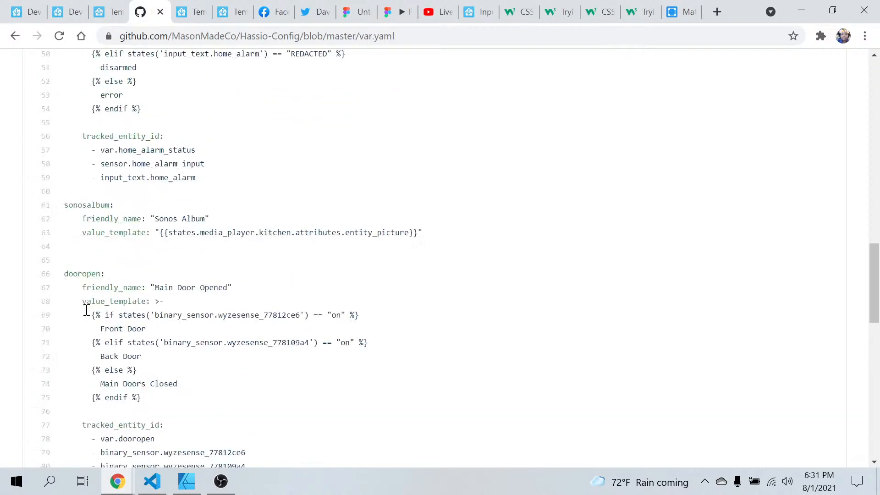
pyautogui.scroll(7, 86, 310)
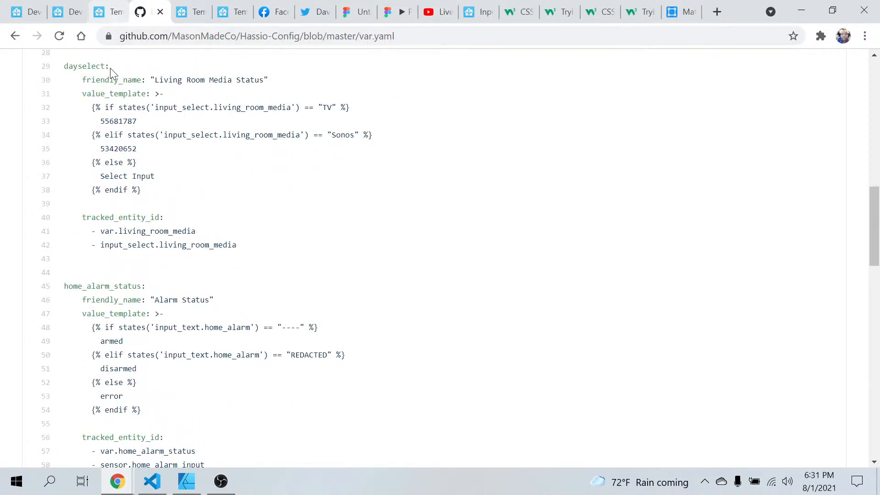
pyautogui.scroll(10, 122, 247)
# - Look through the open Home Assistant configuration and templating documentation pages for template guidance
pyautogui.click(180, 12)
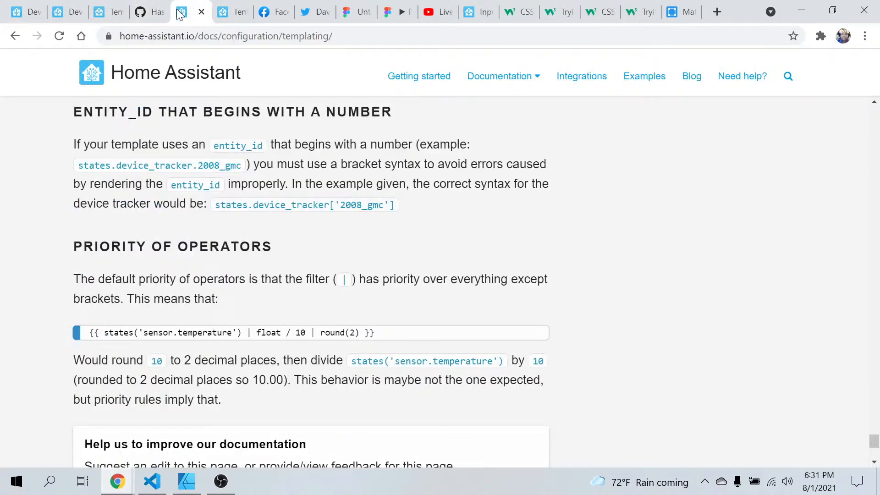
pyautogui.click(15, 35)
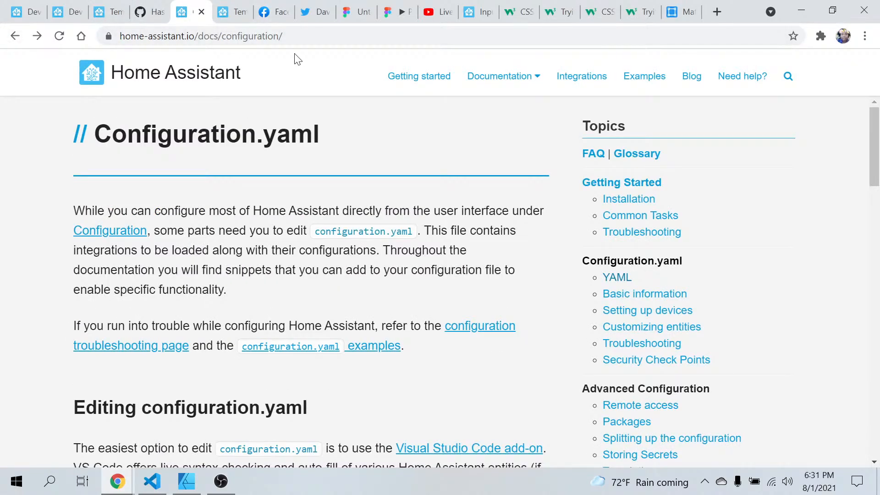
pyautogui.moveTo(525, 80)
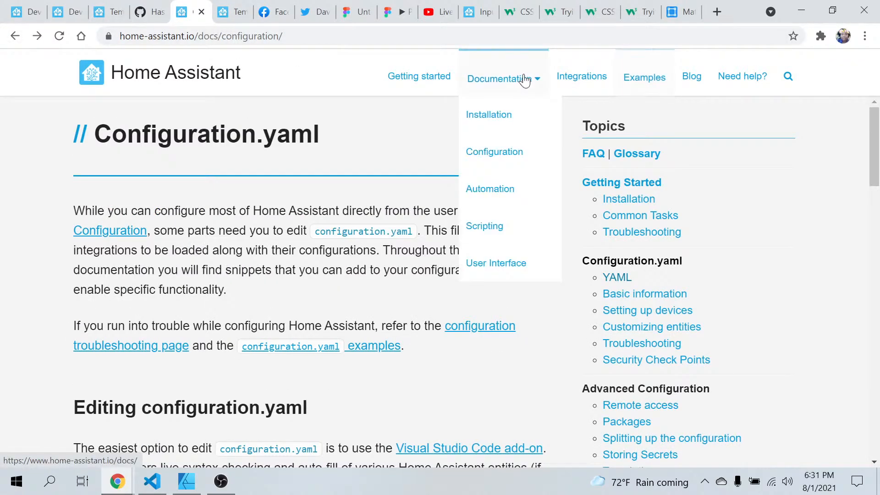
pyautogui.click(353, 37)
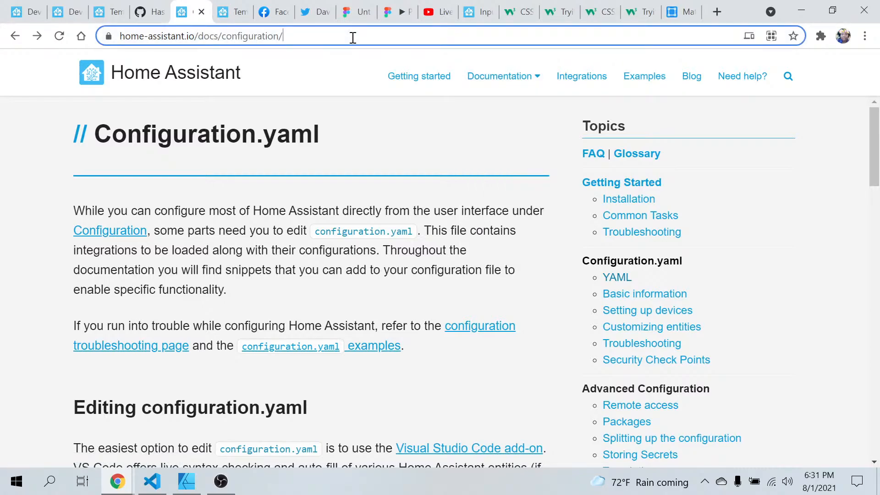
pyautogui.hotkey('ctrl', 'a')
pyautogui.press('BackSpace')
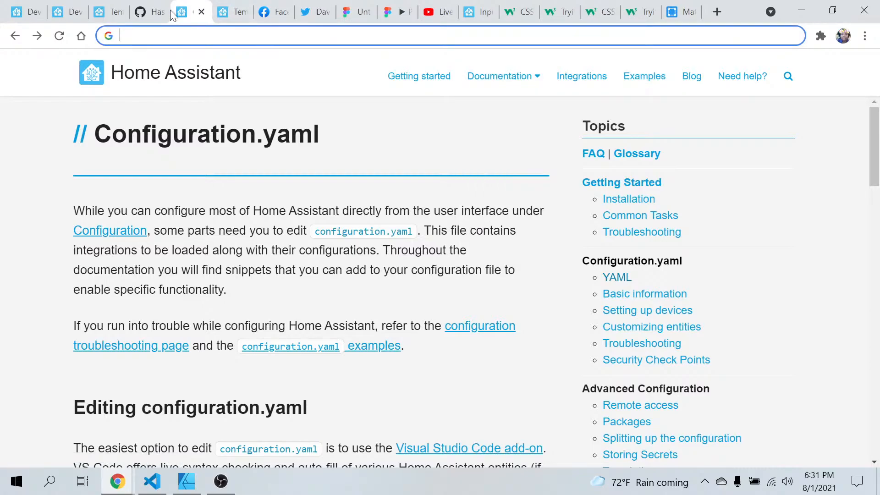
pyautogui.rightClick(15, 37)
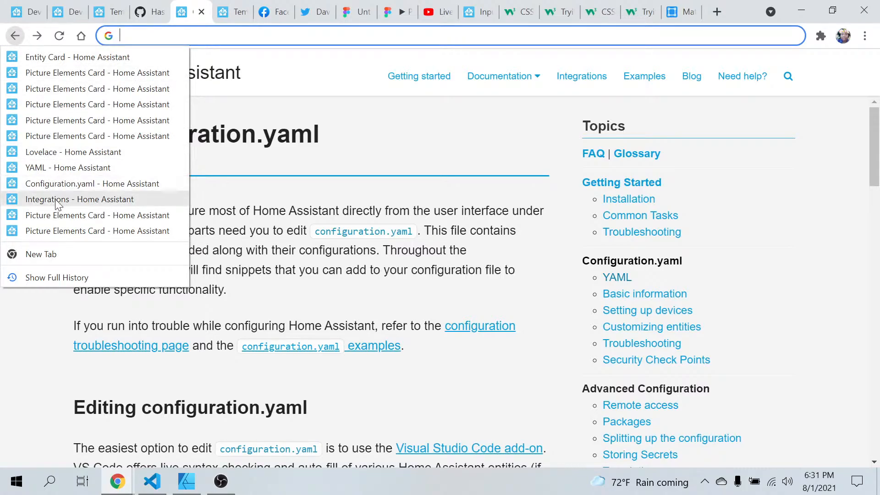
pyautogui.click(104, 16)
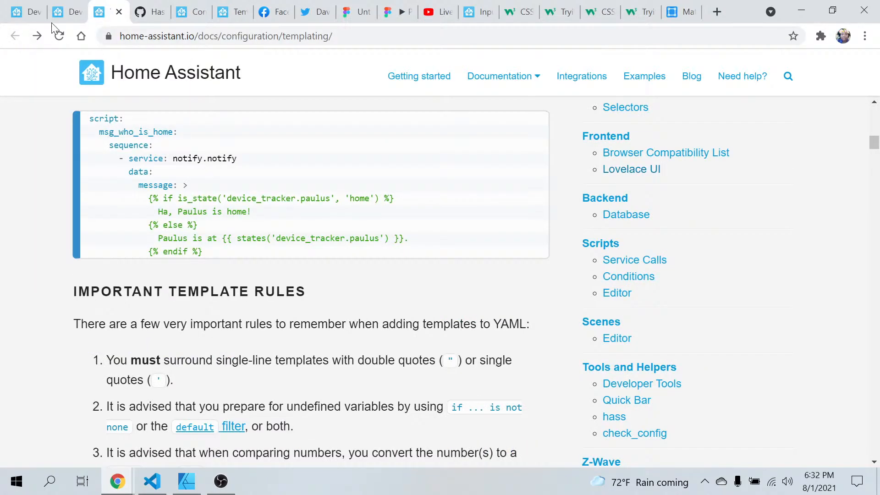
# - Open the Variable integration's repository from the Home Assistant Community Store integrations
pyautogui.click(63, 16)
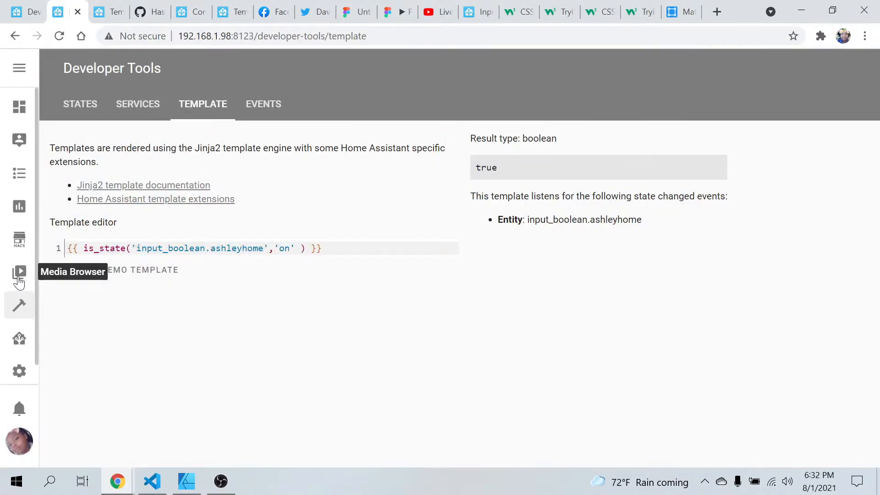
pyautogui.click(20, 239)
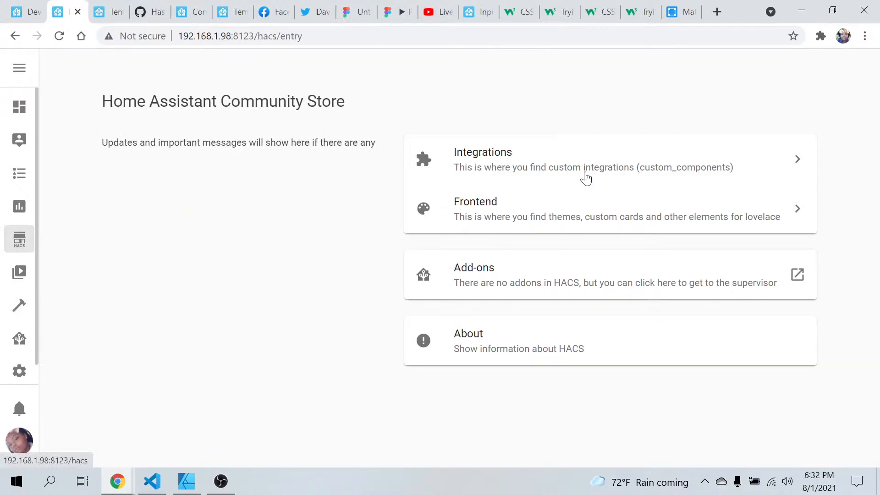
pyautogui.click(564, 161)
pyautogui.scroll(-10, 360, 345)
pyautogui.scroll(-15, 360, 345)
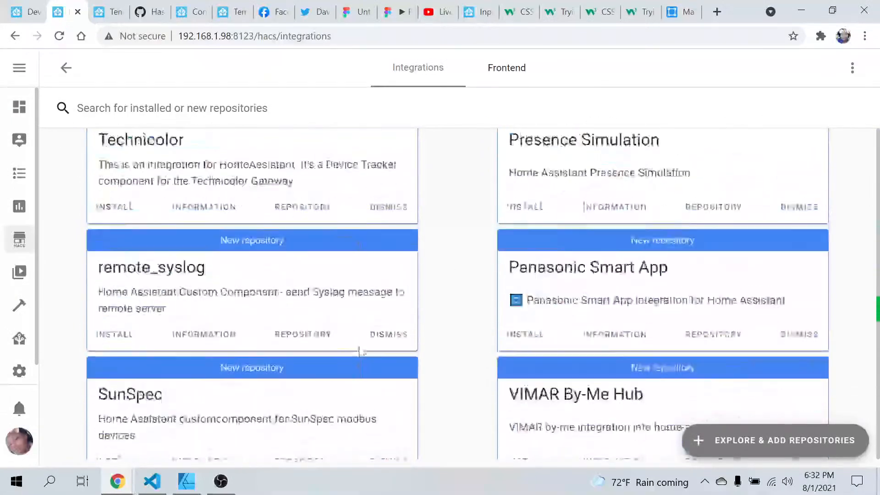
pyautogui.click(549, 253)
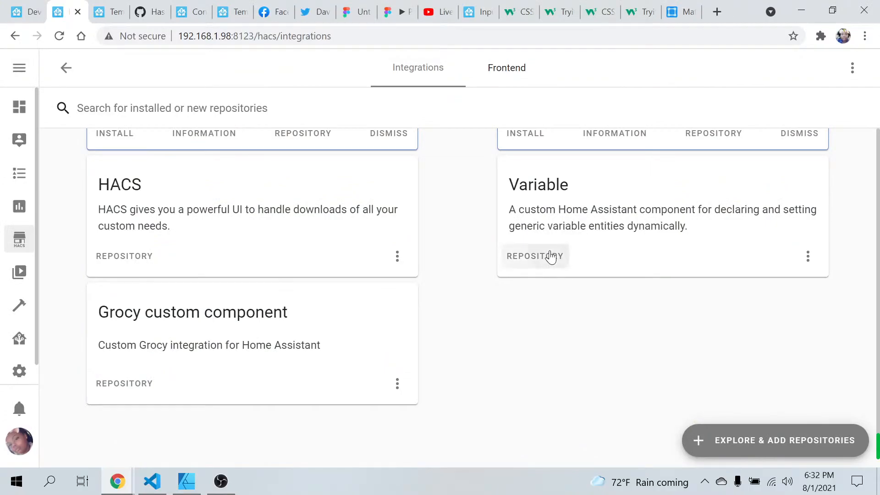
# - Read the home-assistant-variables README to see how its var examples write value_template expressions
pyautogui.scroll(-20, 176, 321)
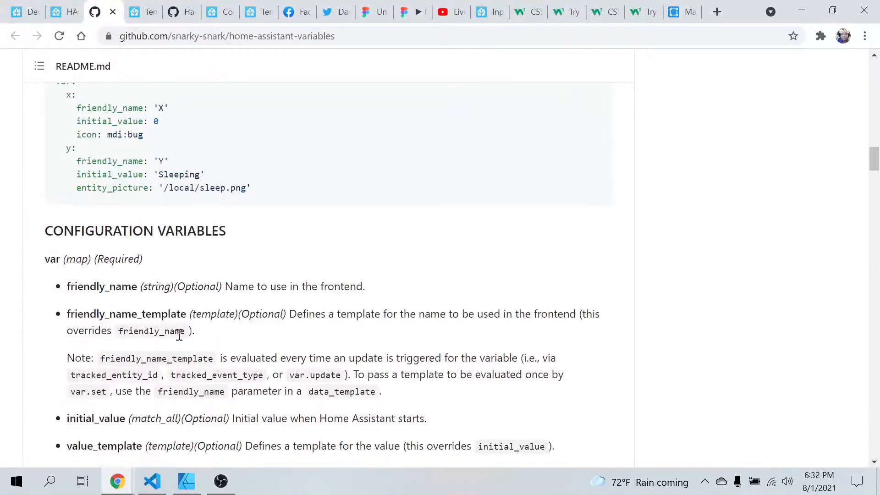
pyautogui.scroll(4, 179, 335)
pyautogui.scroll(-15, 179, 334)
pyautogui.scroll(-12, 179, 339)
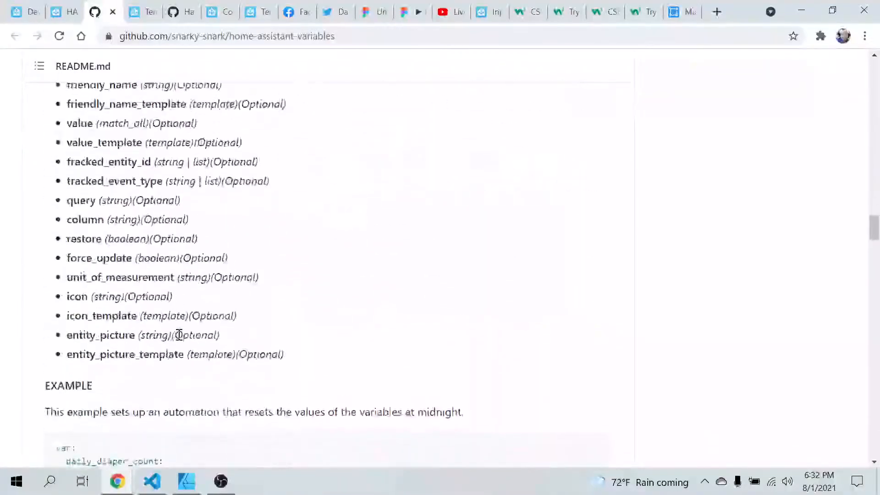
pyautogui.scroll(-5, 181, 339)
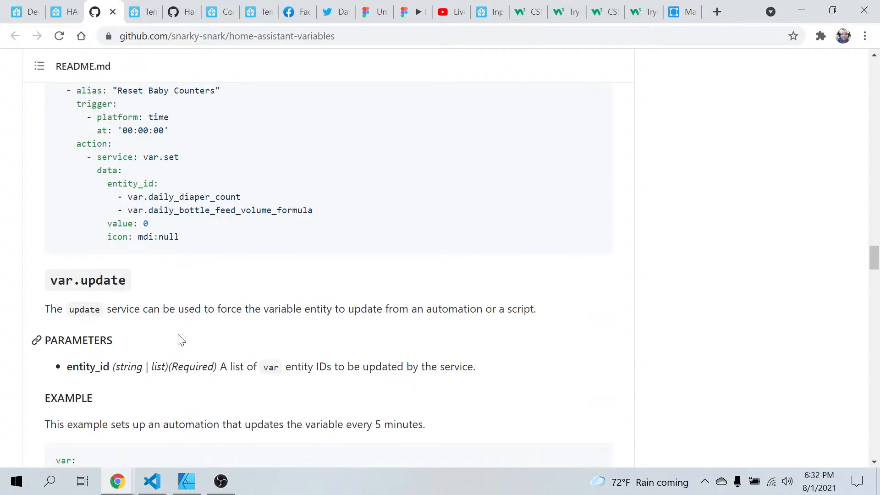
pyautogui.scroll(-7, 181, 340)
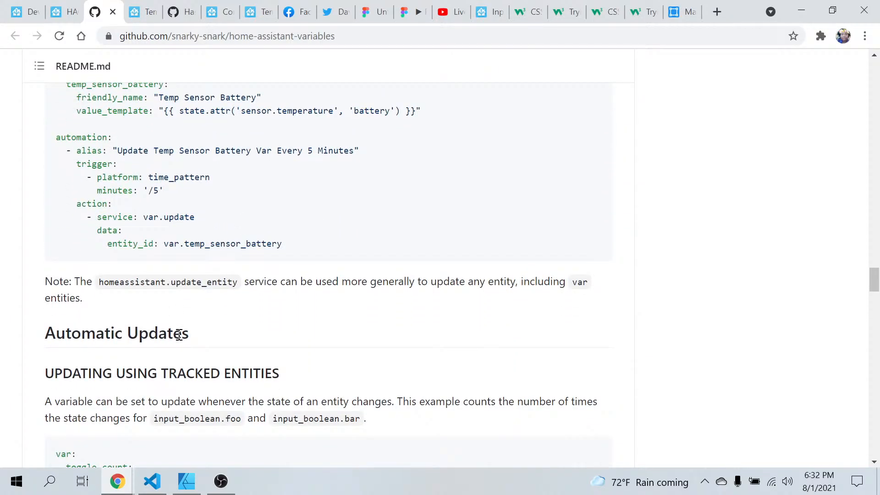
pyautogui.scroll(1, 180, 335)
pyautogui.scroll(1, 179, 335)
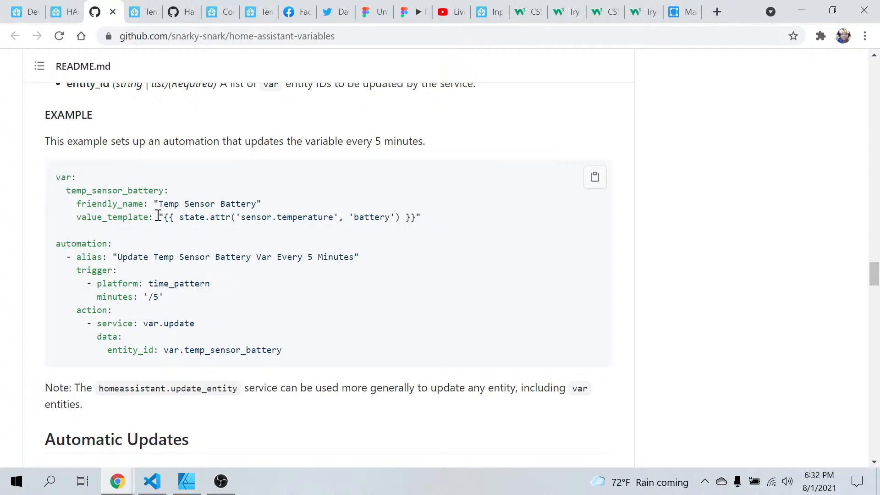
# - Back in Visual Studio Code, close the output panel and enclose waldo_location_status's is_states expression in double quotes in var.yaml
pyautogui.click(151, 481)
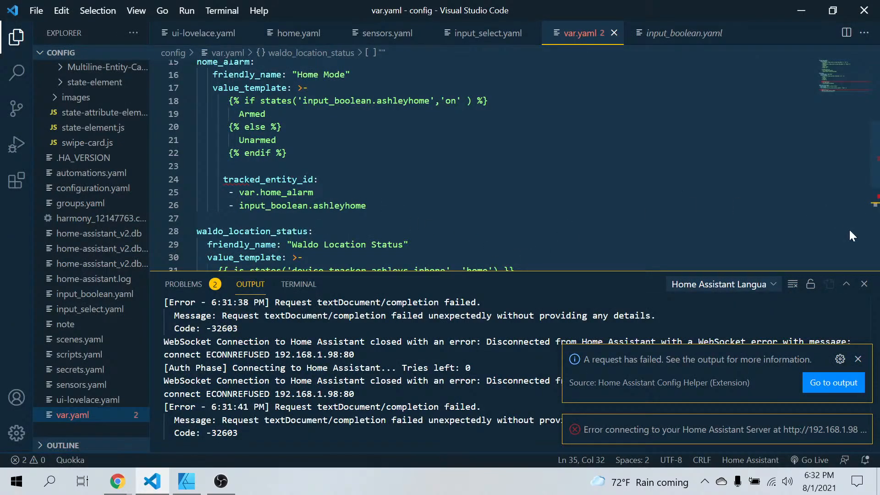
pyautogui.click(864, 284)
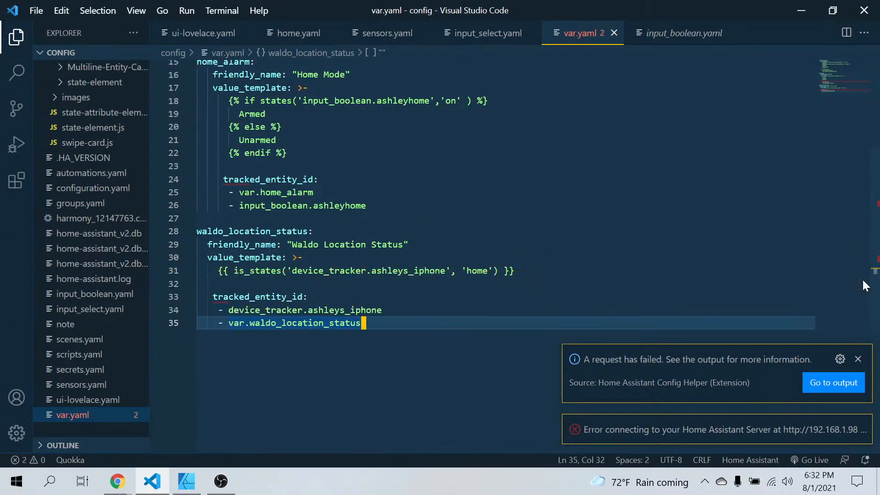
pyautogui.click(219, 271)
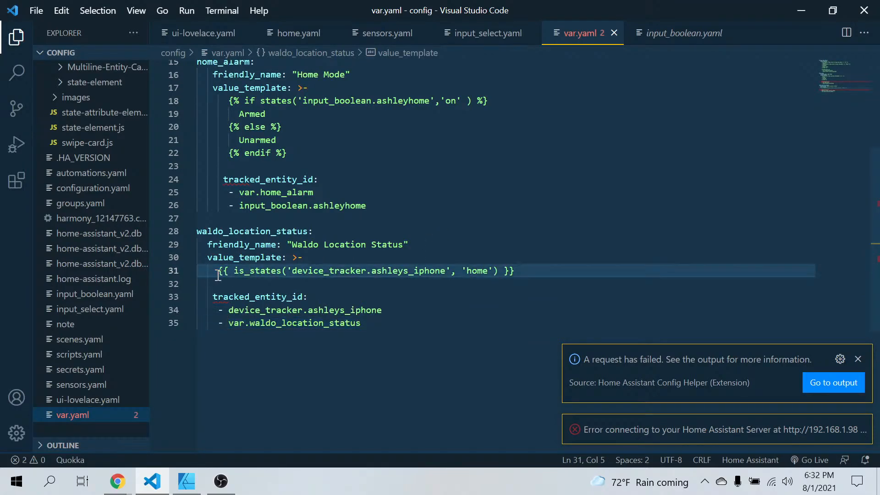
pyautogui.write('"')
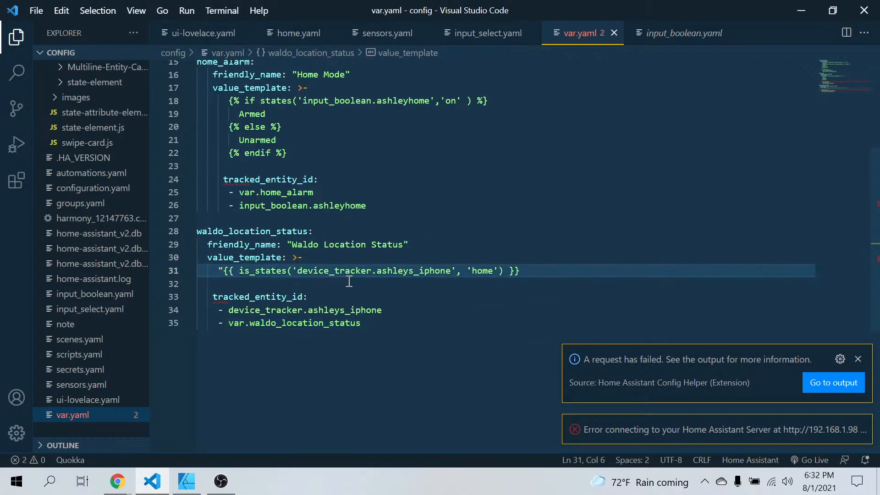
pyautogui.click(532, 271)
pyautogui.write('"')
pyautogui.click(113, 487)
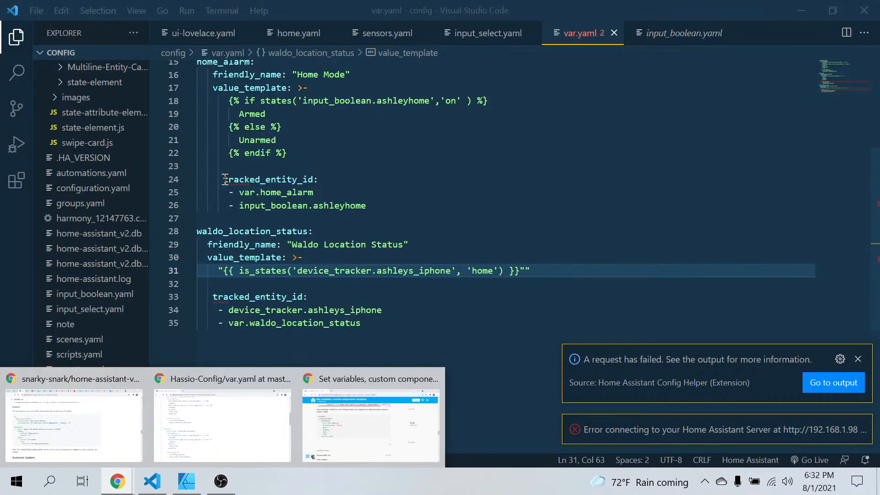
# - Outdent the tracked_entity_id keys of home_alarm and waldo_location_status by one space each, and return to Chrome
pyautogui.click(224, 179)
pyautogui.press('BackSpace')
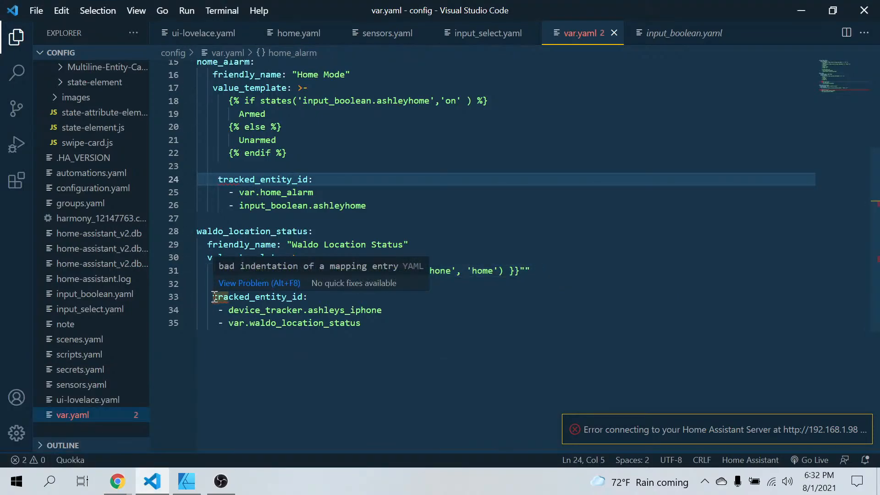
pyautogui.click(214, 297)
pyautogui.press('BackSpace')
pyautogui.click(275, 371)
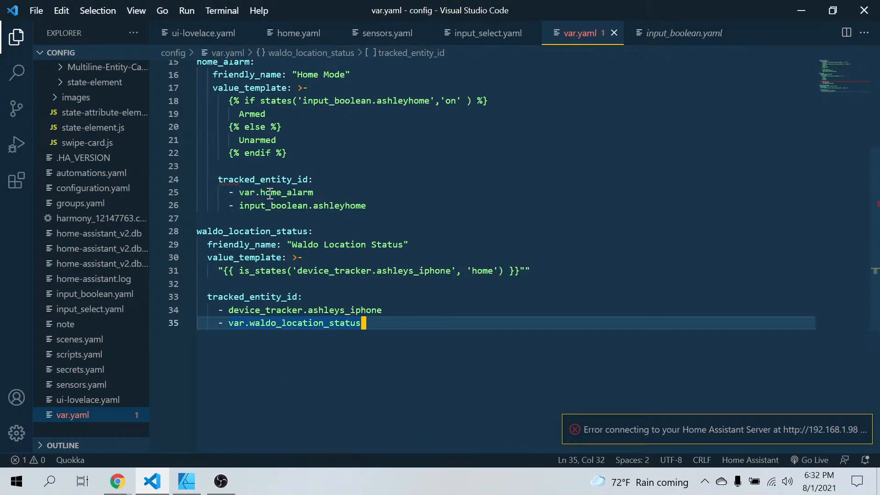
pyautogui.click(118, 482)
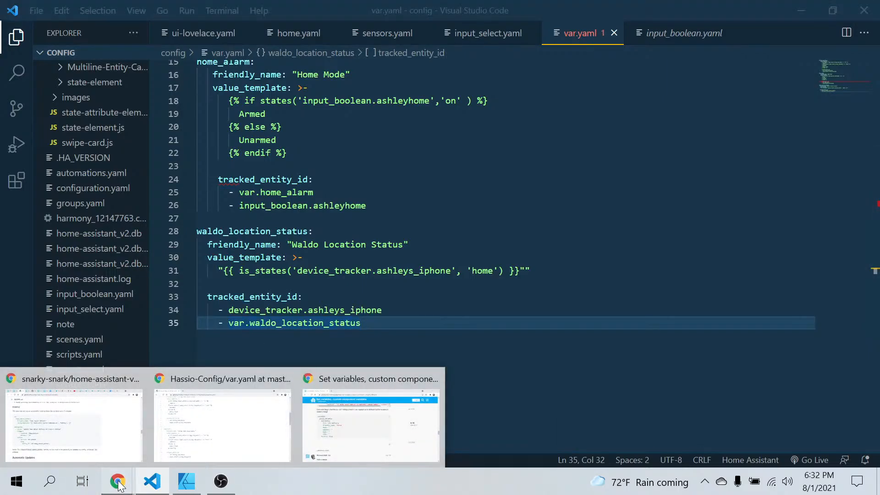
# - In Chrome, open Home Assistant's Server Controls and check the configuration for errors
pyautogui.click(94, 424)
pyautogui.click(29, 6)
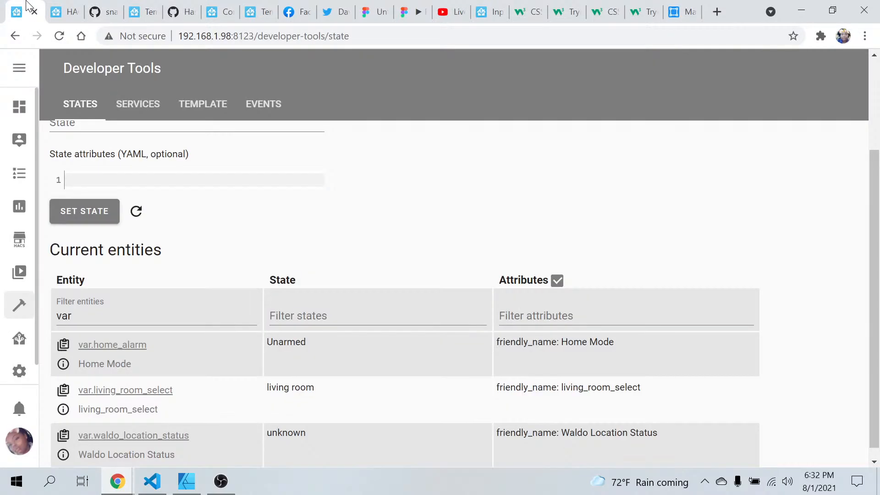
pyautogui.click(20, 371)
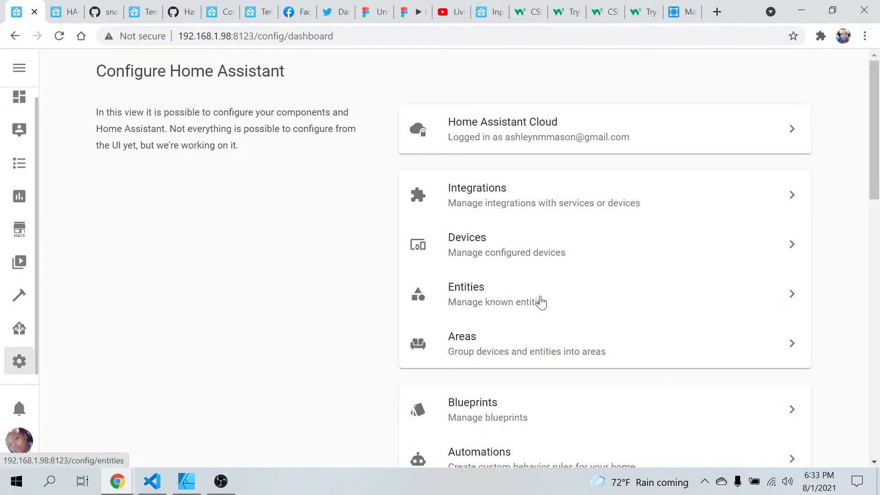
pyautogui.scroll(-17, 541, 302)
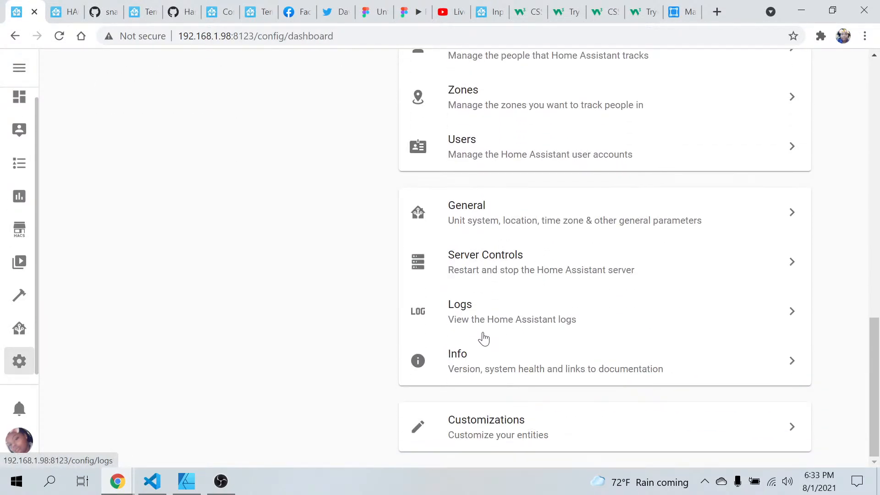
pyautogui.click(489, 277)
pyautogui.click(597, 275)
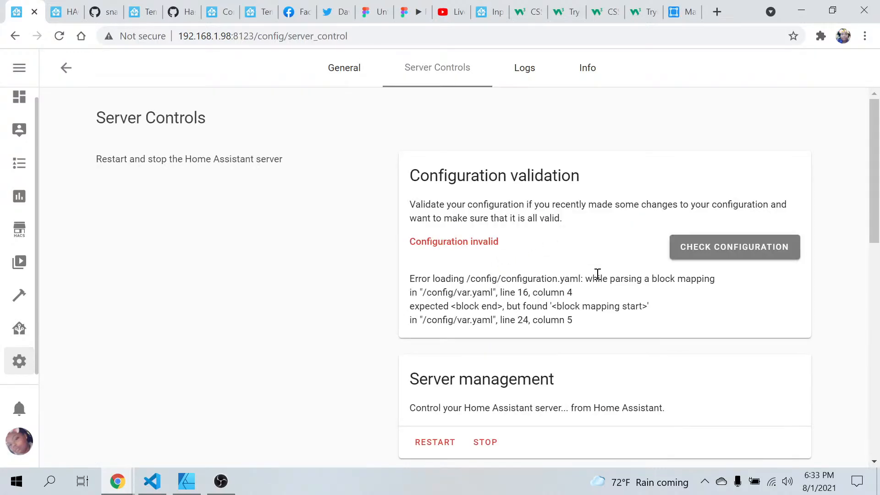
# - Back in Visual Studio Code, align home_alarm's tracked_entity_id with its value_template in var.yaml and outdent waldo_location_status's tracked_entity_id by one space
pyautogui.click(163, 479)
pyautogui.click(215, 179)
pyautogui.press('BackSpace')
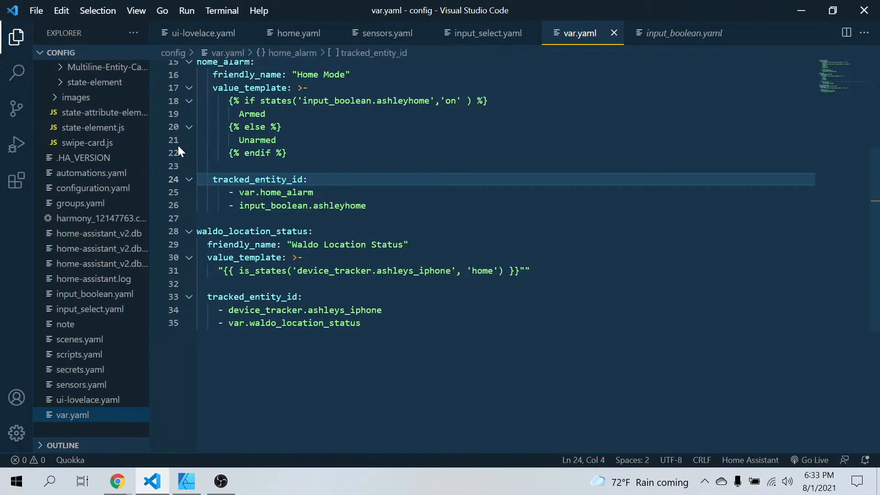
pyautogui.click(208, 297)
pyautogui.press('BackSpace')
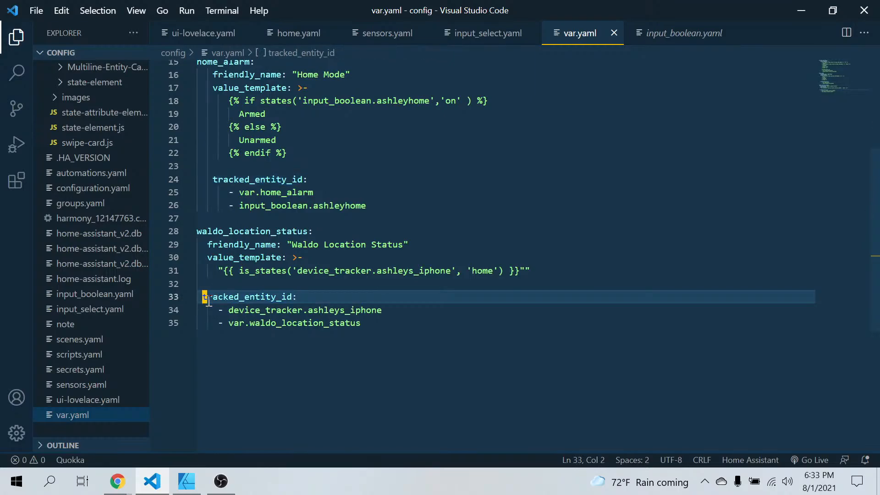
pyautogui.click(232, 428)
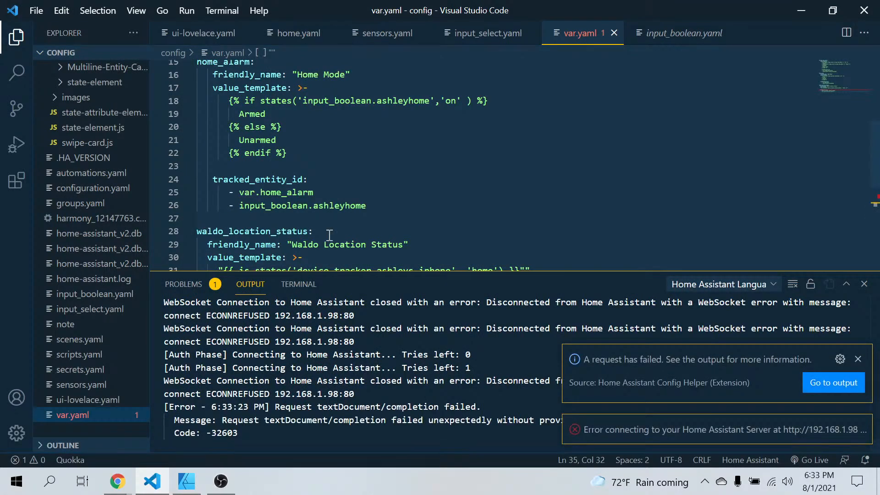
pyautogui.click(864, 284)
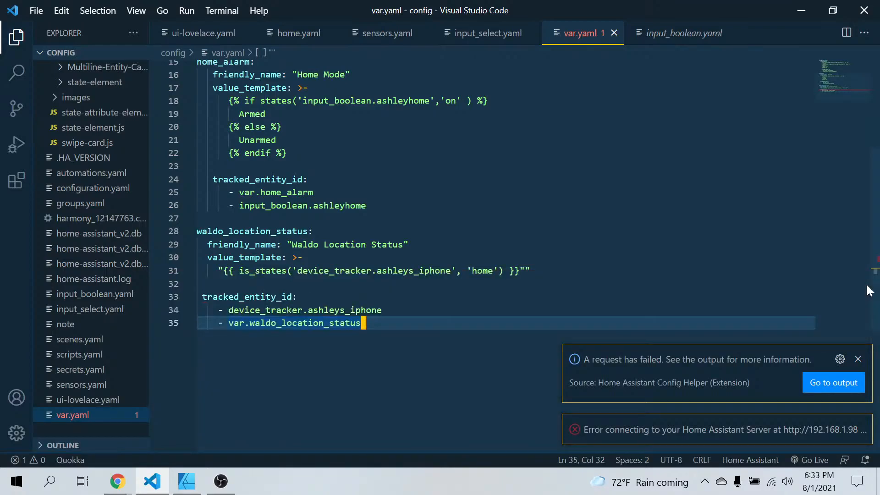
# - Indent the friendly_name and value_template keys of waldo_location_status to three spaces
pyautogui.click(203, 245)
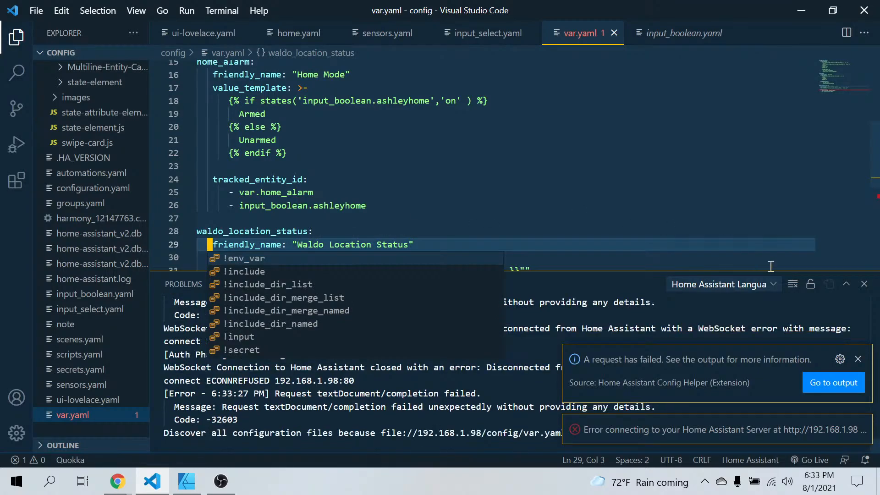
pyautogui.click(864, 283)
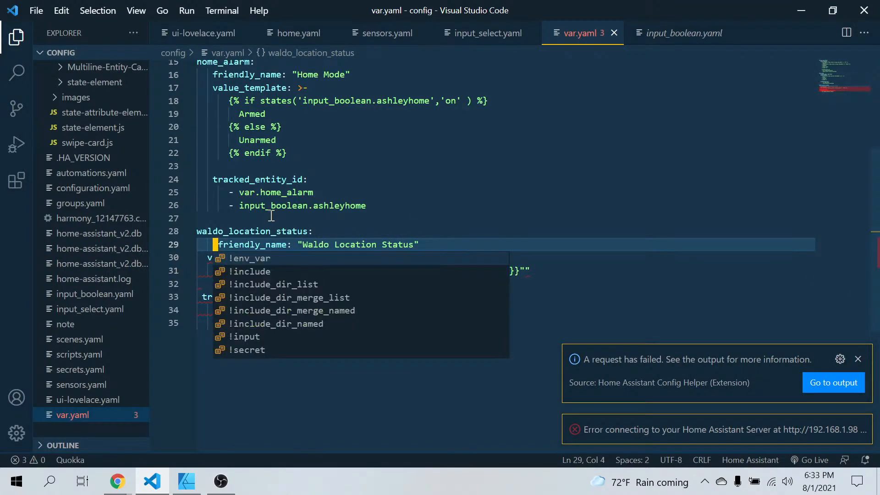
pyautogui.click(209, 259)
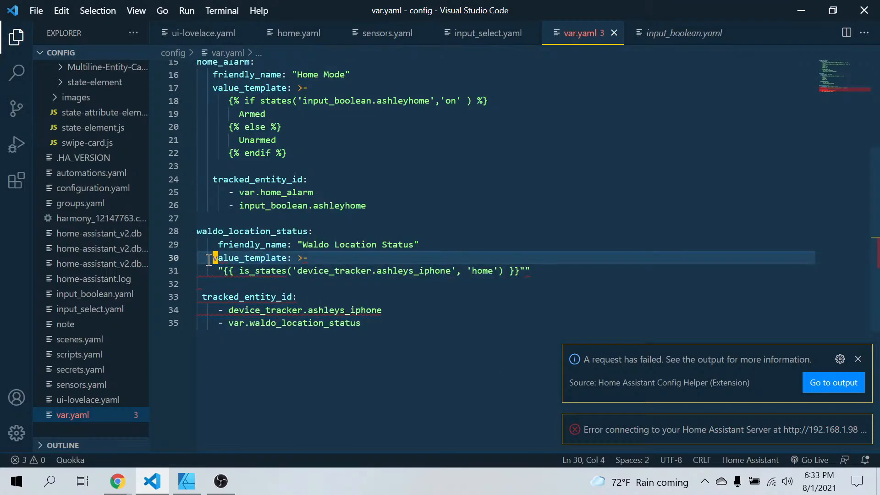
pyautogui.click(218, 244)
pyautogui.press('BackSpace')
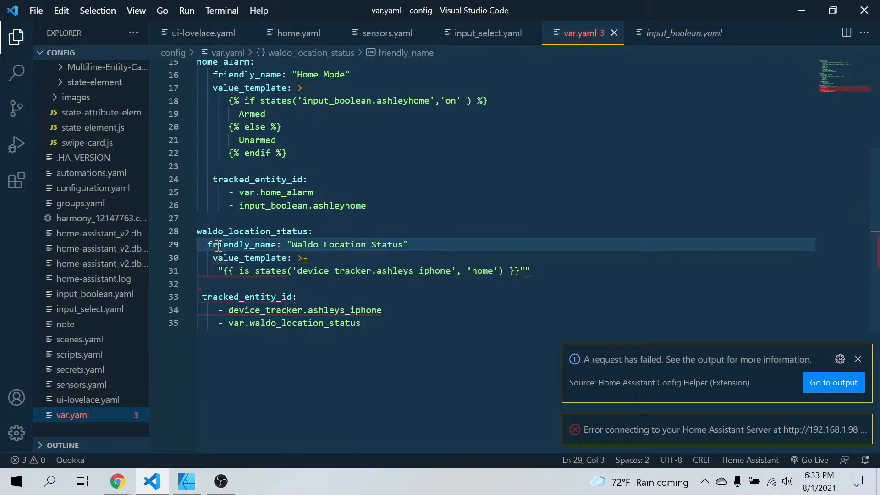
pyautogui.click(495, 147)
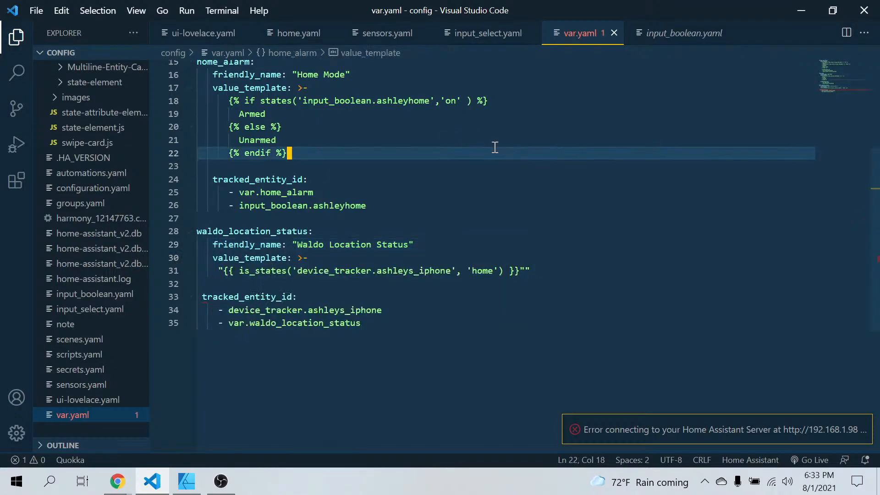
# - Remove the blank line above waldo_location_status's tracked_entity_id and align the key with value_template at three spaces
pyautogui.click(204, 297)
pyautogui.press('BackSpace')
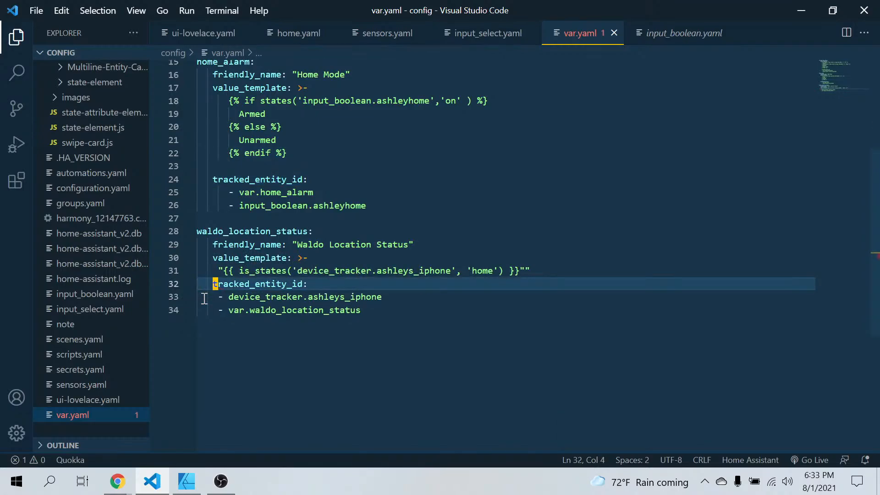
pyautogui.click(241, 377)
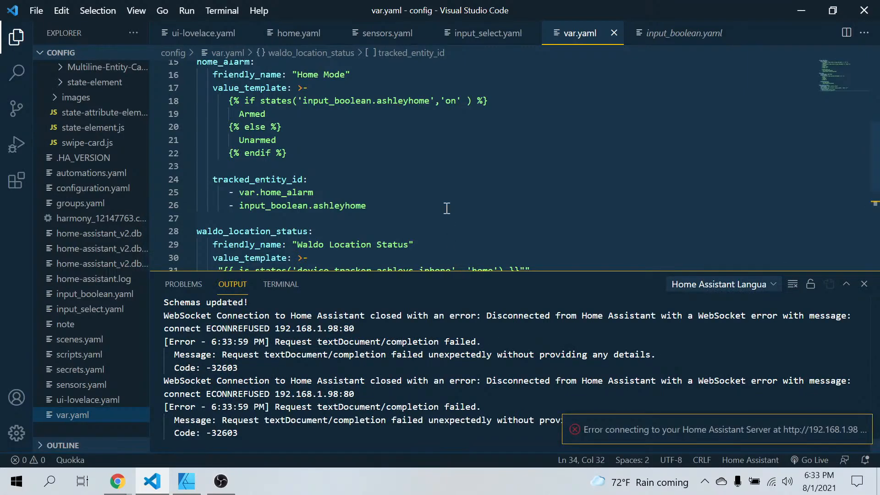
# - Outdent living_room_select's tracked_entity_id key to three spaces, level with its value_template, and close the output panel
pyautogui.click(447, 208)
pyautogui.scroll(5, 447, 208)
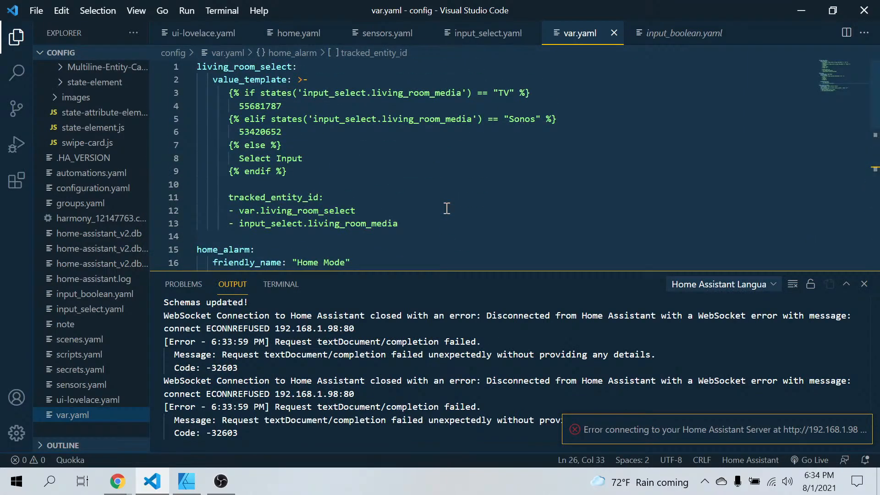
pyautogui.click(230, 200)
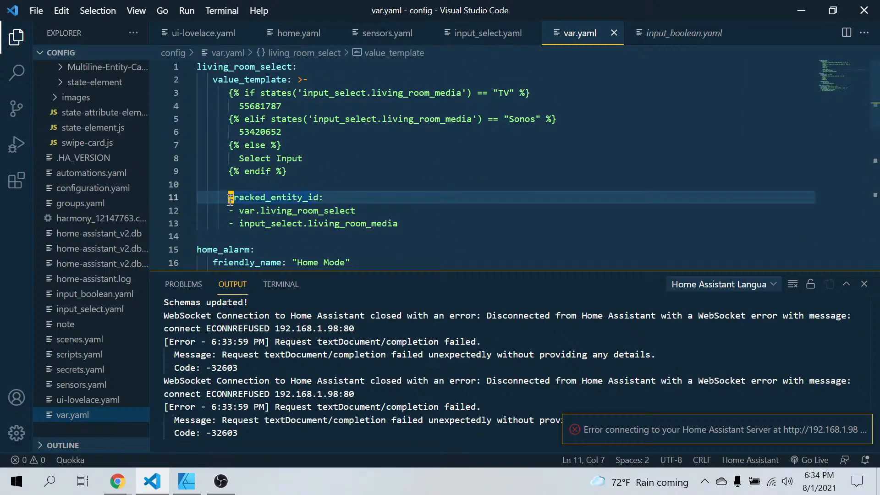
pyautogui.press('BackSpace')
pyautogui.press('BackSpace')
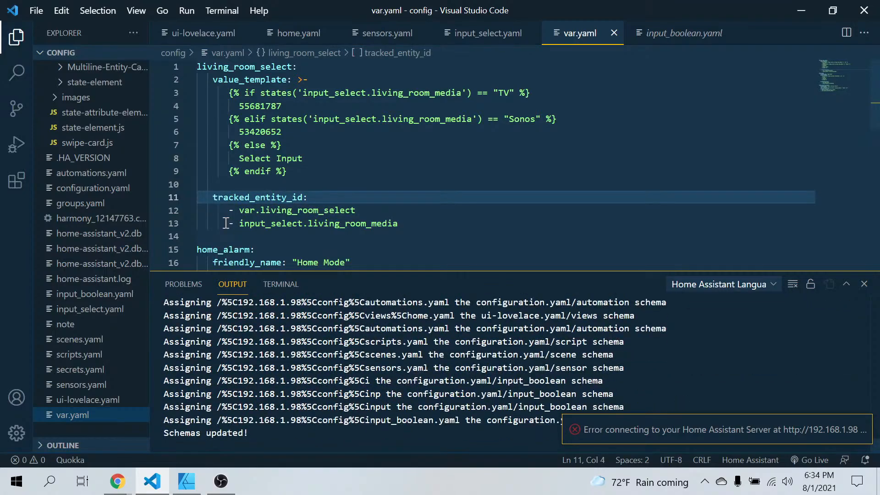
pyautogui.click(864, 287)
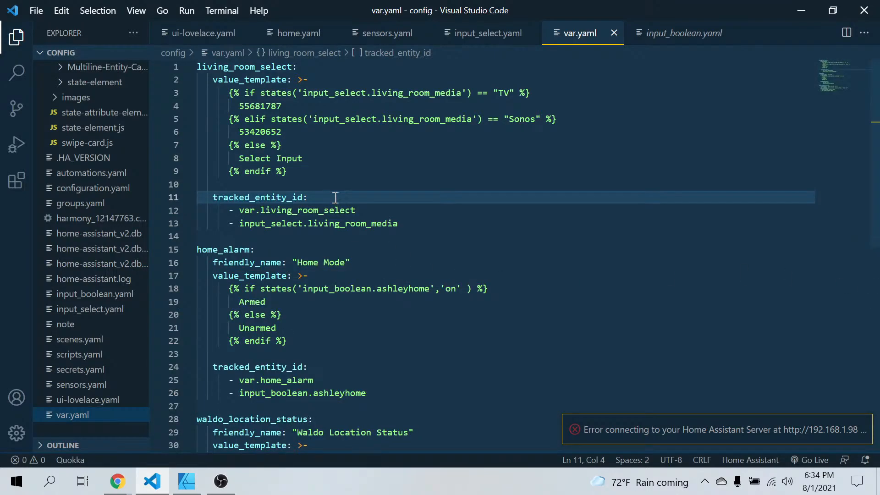
# - In Chrome, validate the Home Assistant configuration again and restart the server
pyautogui.click(118, 483)
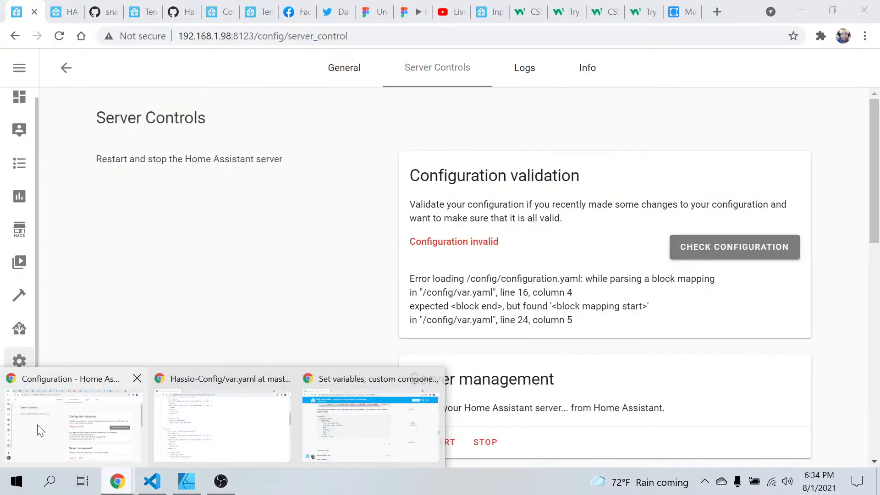
pyautogui.click(45, 440)
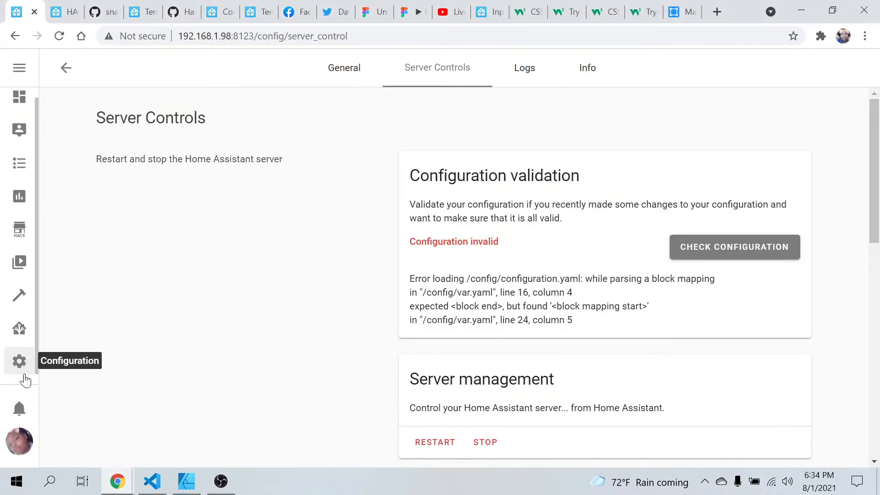
pyautogui.click(737, 247)
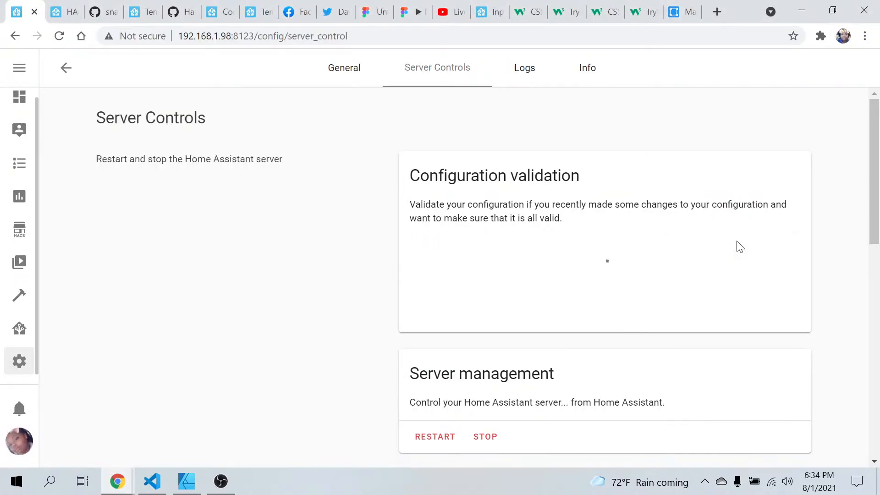
pyautogui.click(429, 436)
pyautogui.click(552, 312)
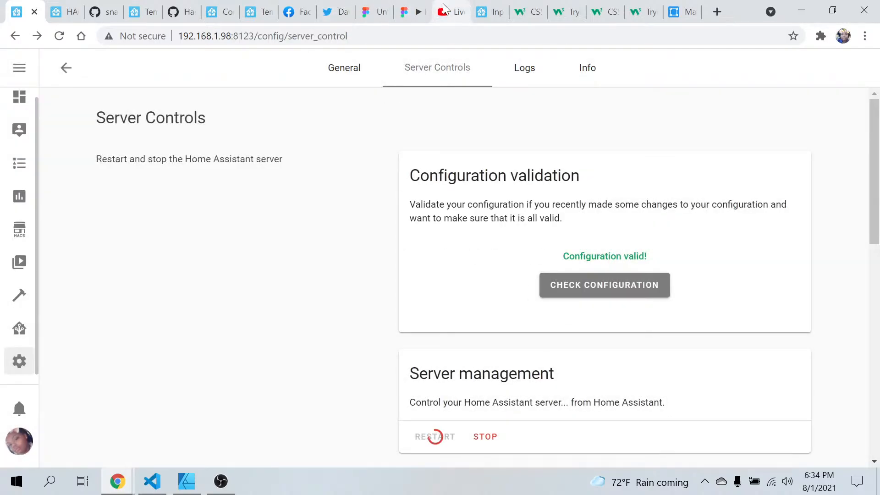
pyautogui.click(449, 12)
pyautogui.click(11, 9)
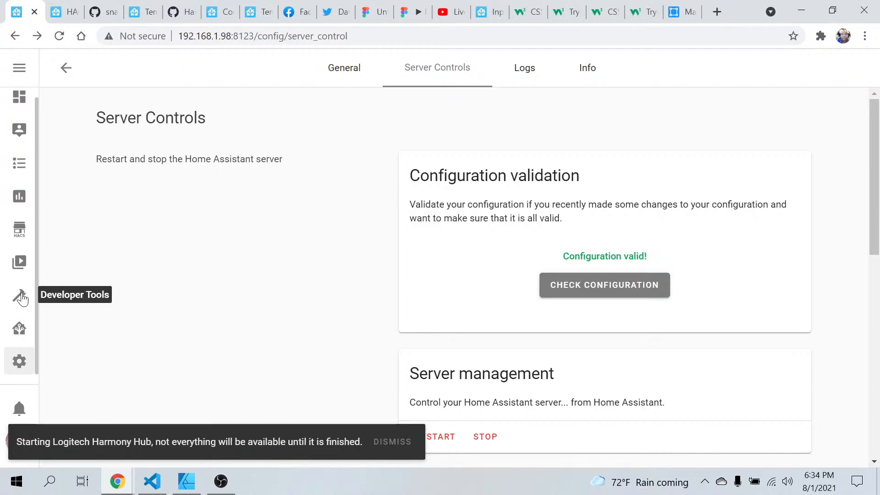
# - Look up the var entities in Developer Tools and check their current states
pyautogui.click(18, 331)
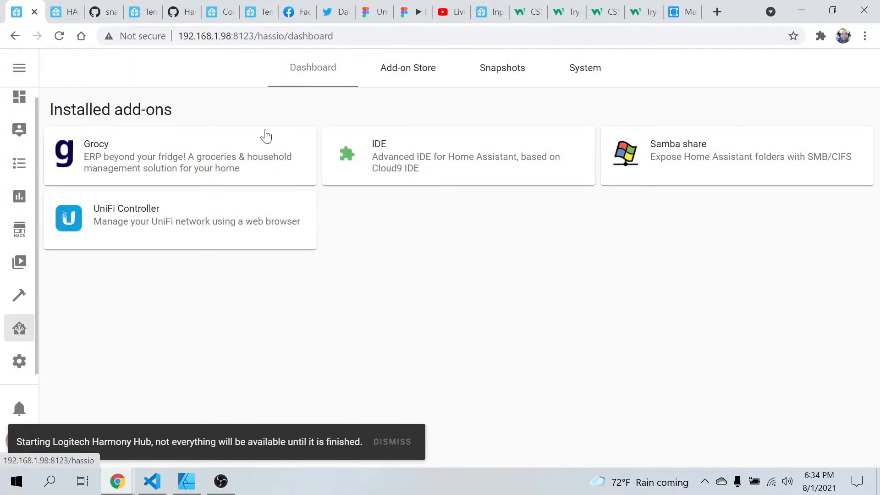
pyautogui.click(13, 297)
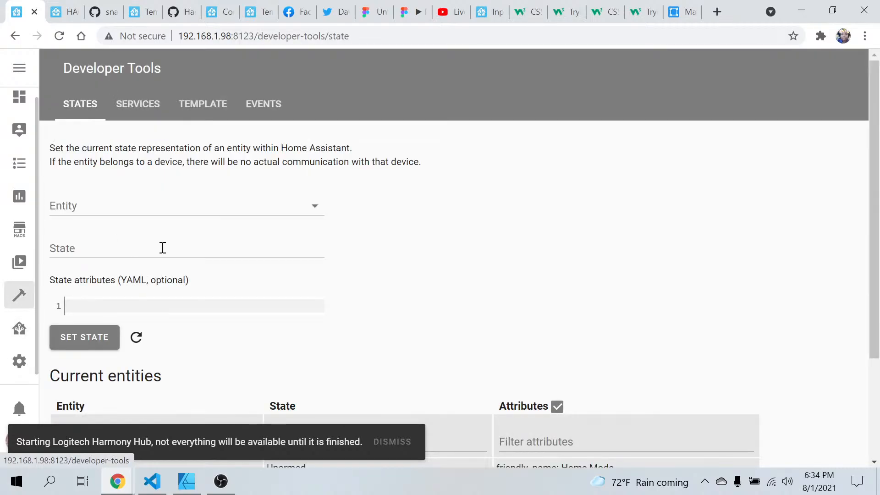
pyautogui.click(174, 198)
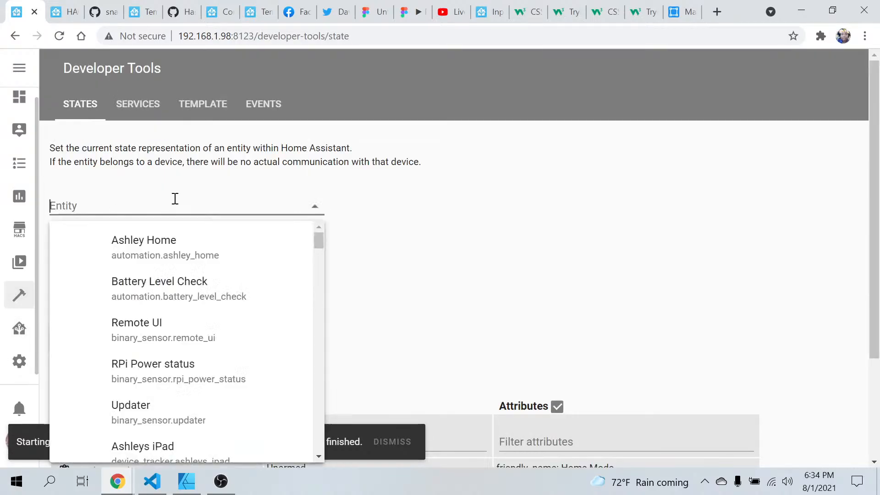
pyautogui.write('var')
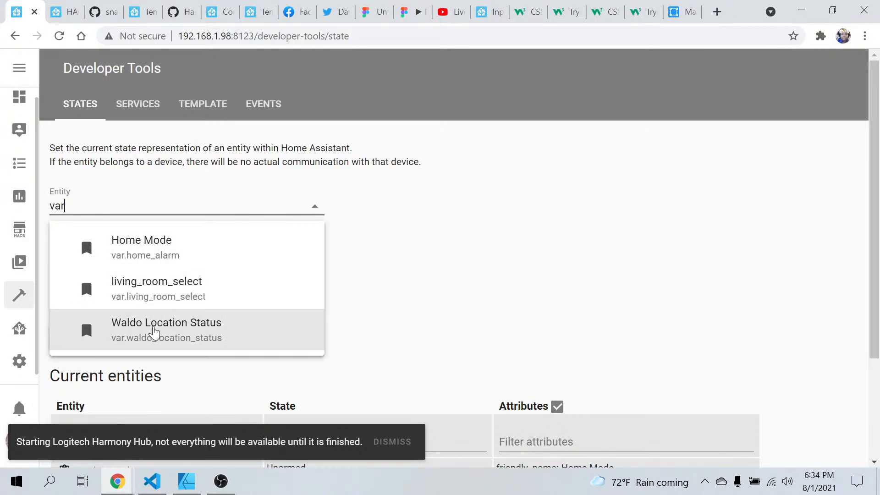
pyautogui.scroll(-3, 422, 279)
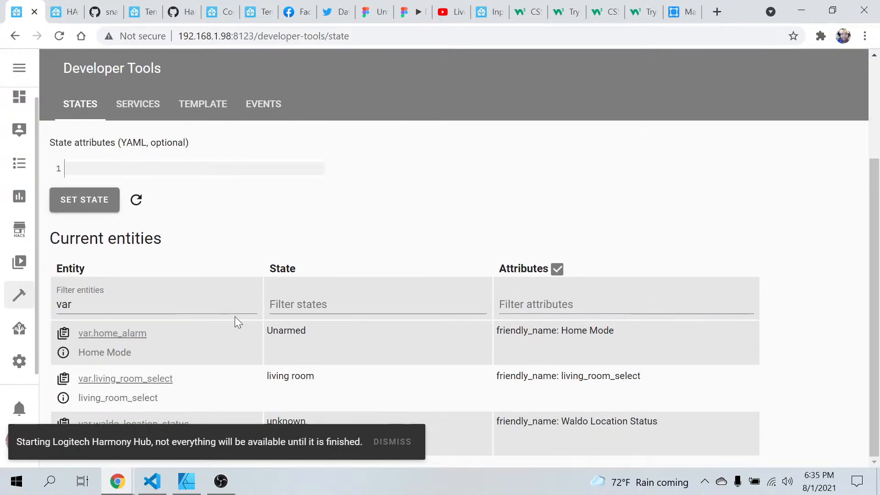
pyautogui.click(402, 448)
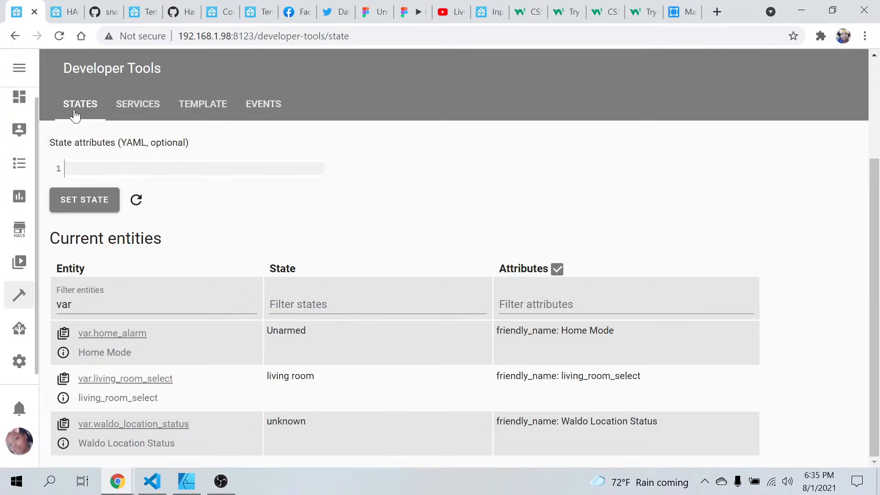
# - Reload the states page and filter the current entities by "var" to recheck waldo_location_status
pyautogui.click(52, 37)
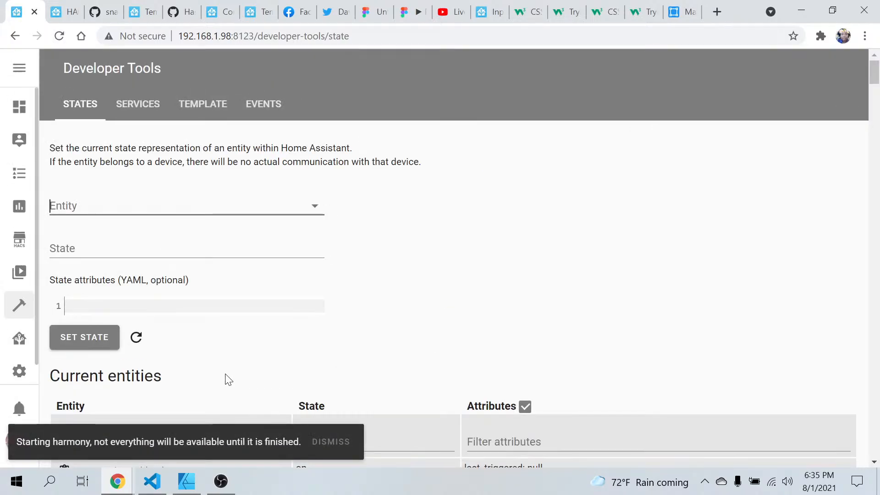
pyautogui.click(150, 347)
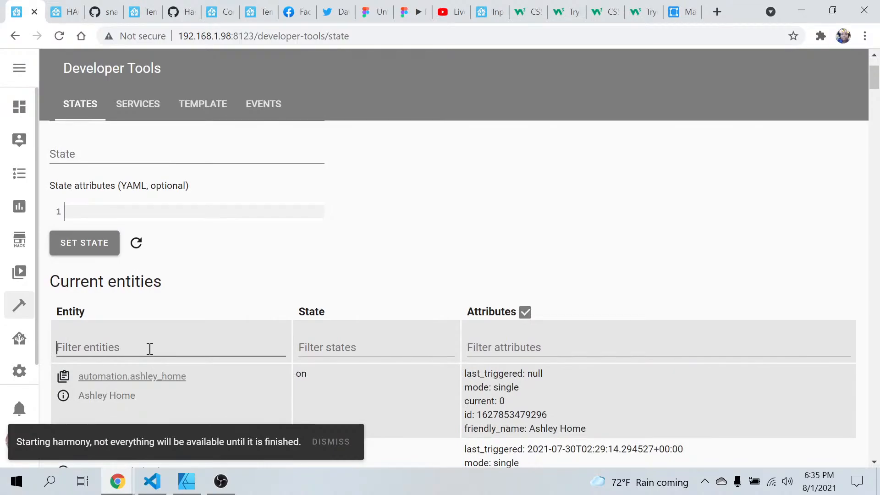
pyautogui.write('var')
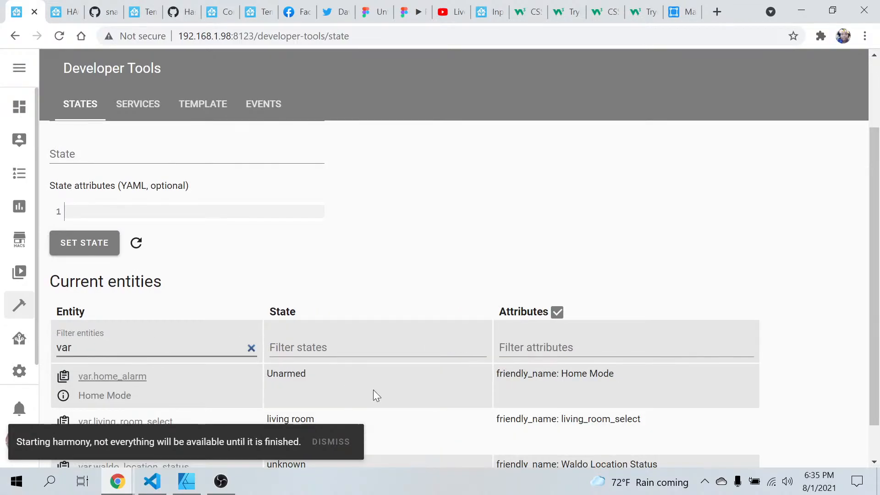
pyautogui.click(334, 440)
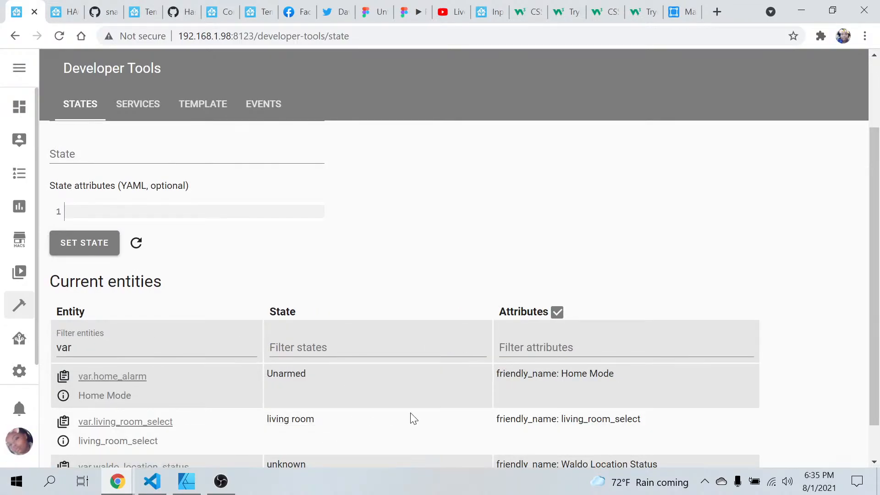
pyautogui.scroll(-1, 411, 417)
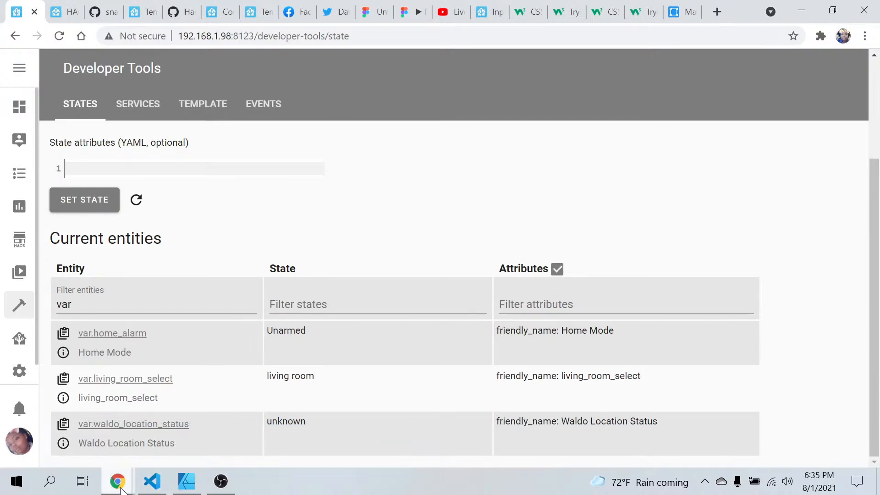
# - In Visual Studio Code, close the output panel and try outdenting the var.living_room_select entry under living_room_select's tracked_entity_id in var.yaml
pyautogui.moveTo(117, 481)
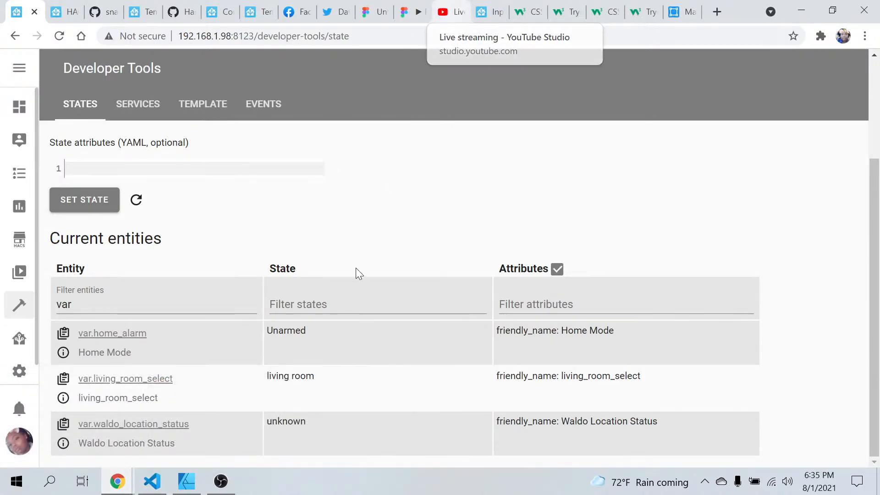
pyautogui.click(155, 485)
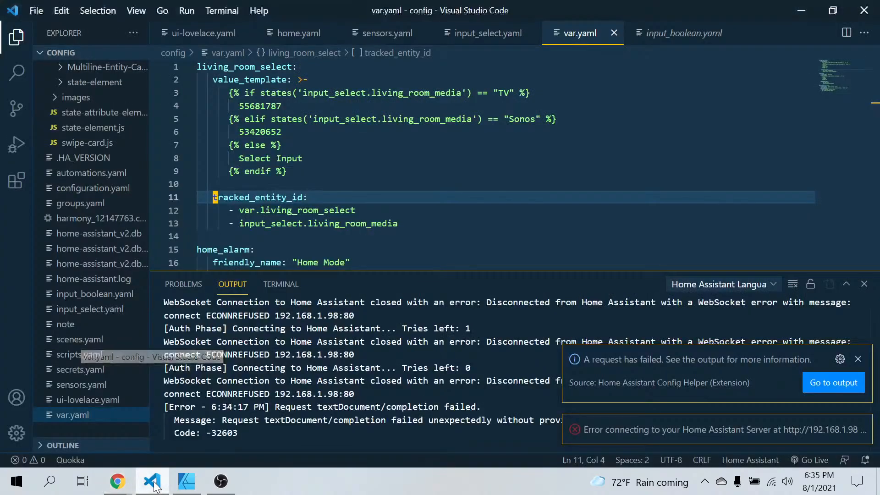
pyautogui.click(863, 285)
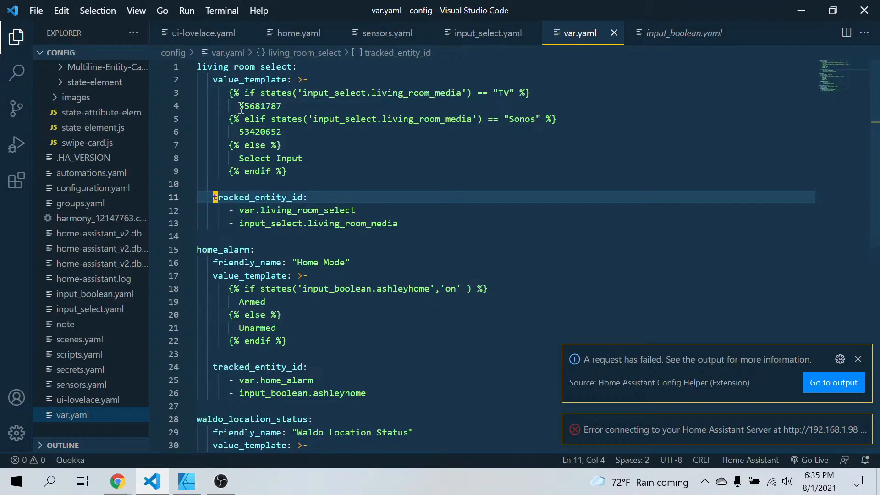
pyautogui.click(224, 209)
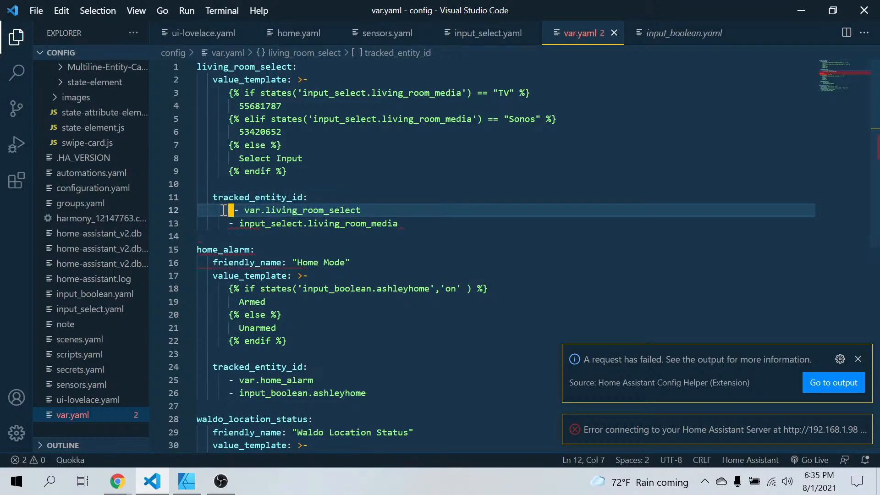
pyautogui.press('BackSpace')
pyautogui.press('BackSpace')
pyautogui.press('BackSpace')
pyautogui.press('BackSpace')
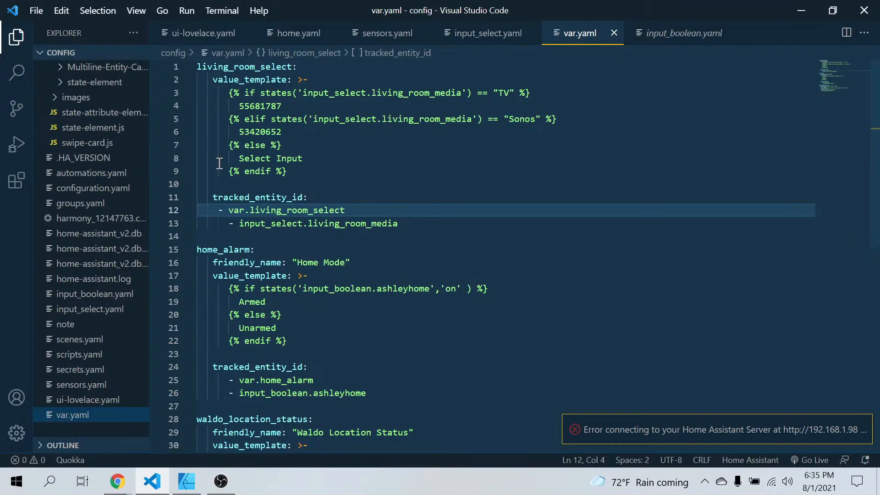
pyautogui.scroll(-3, 228, 369)
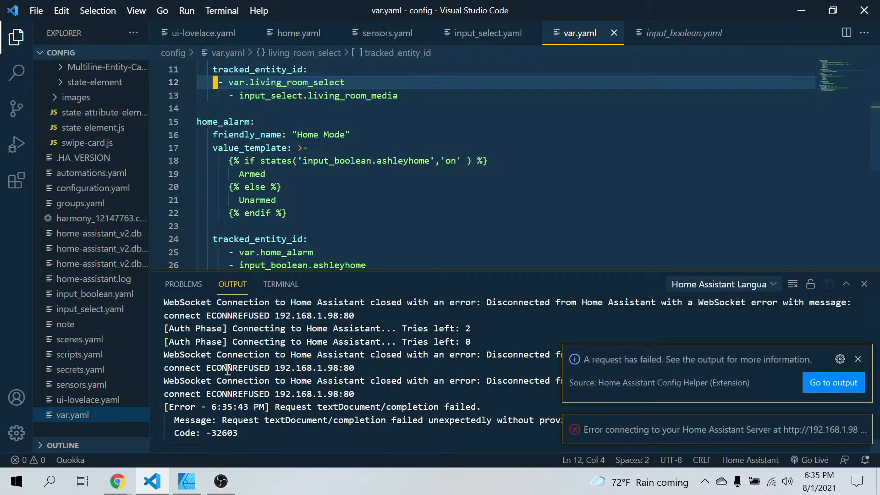
pyautogui.click(863, 284)
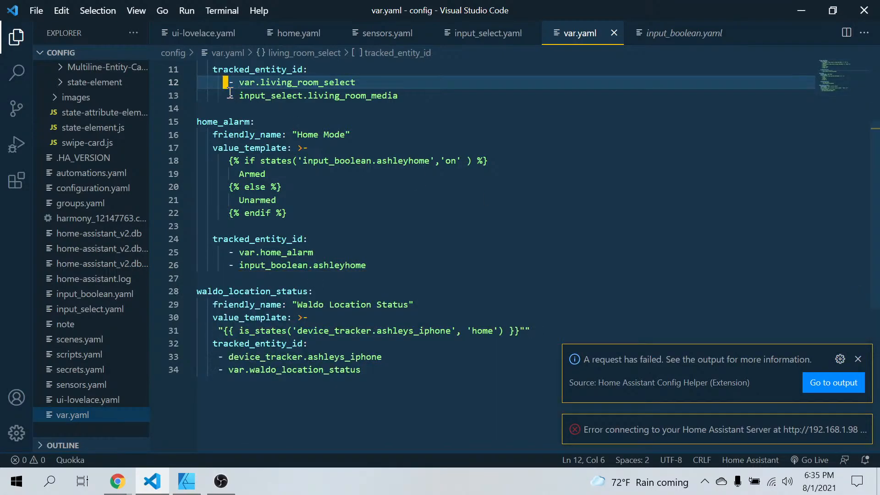
# - In Chrome, switch to the YouTube Studio live streaming page and end the "Mason Made Home Assistant UI #4" stream
pyautogui.click(124, 487)
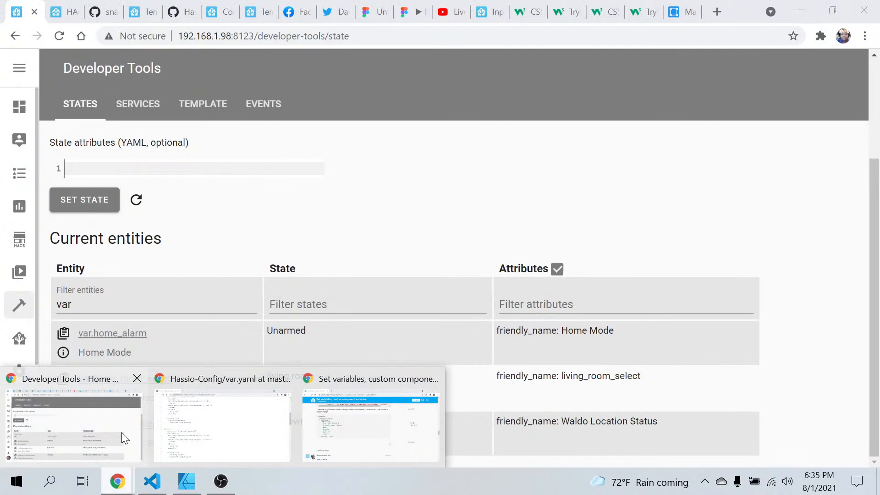
pyautogui.click(122, 433)
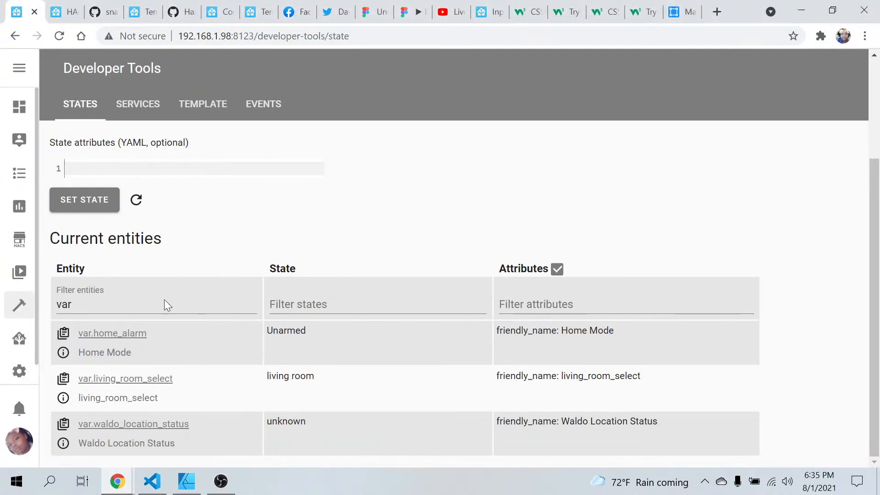
pyautogui.click(453, 14)
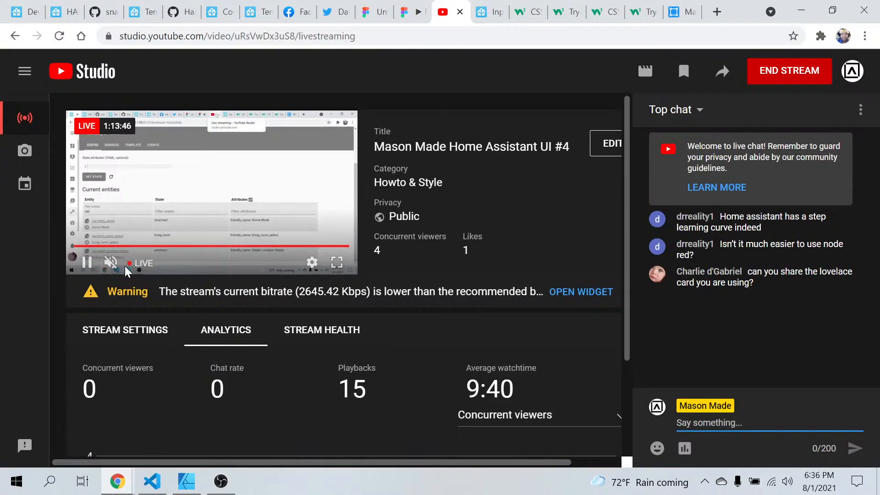
pyautogui.click(766, 76)
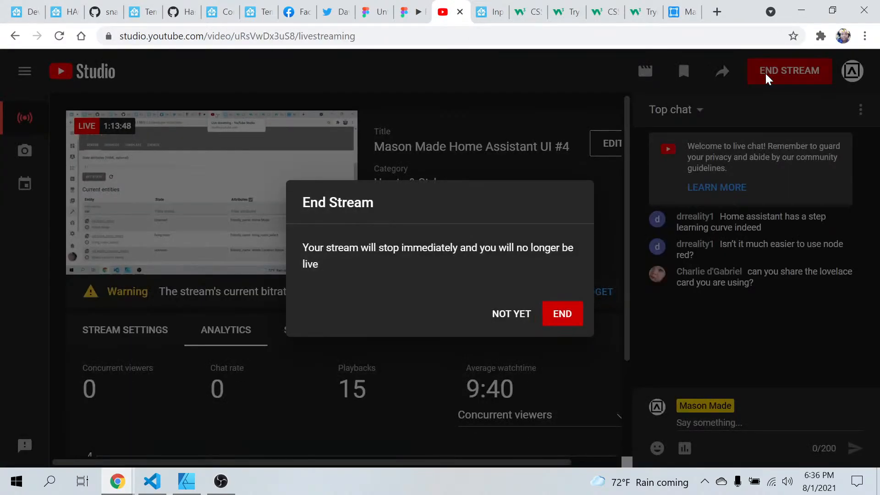
pyautogui.click(567, 316)
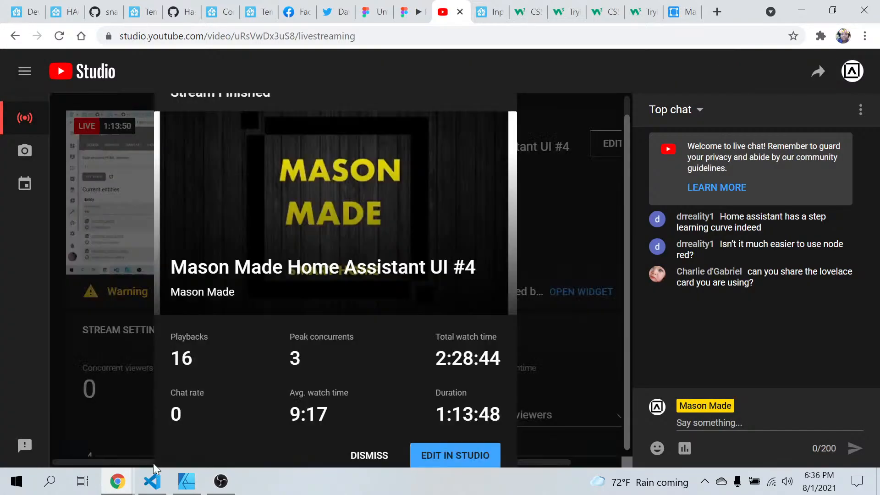